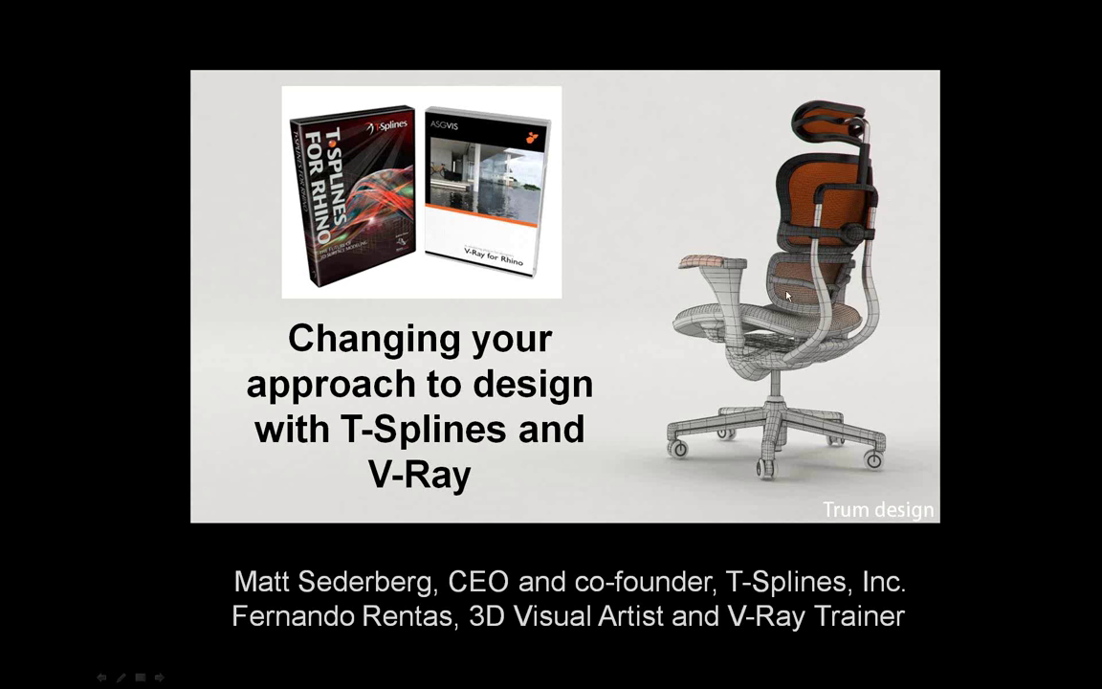
pyautogui.press('Right')
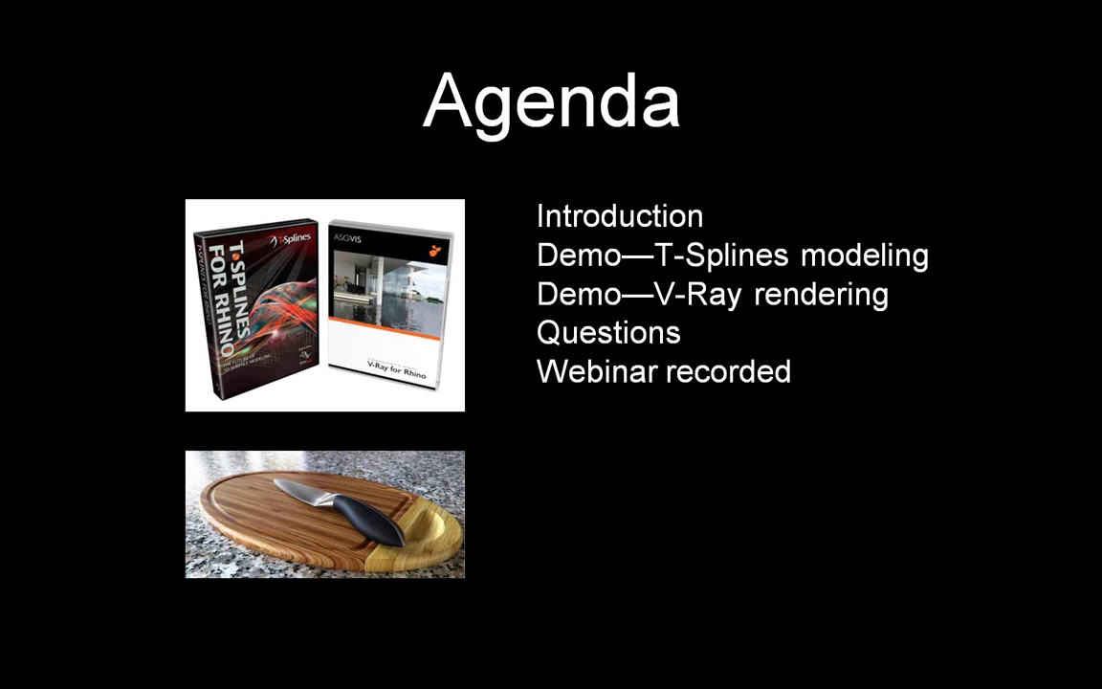
pyautogui.press('Right')
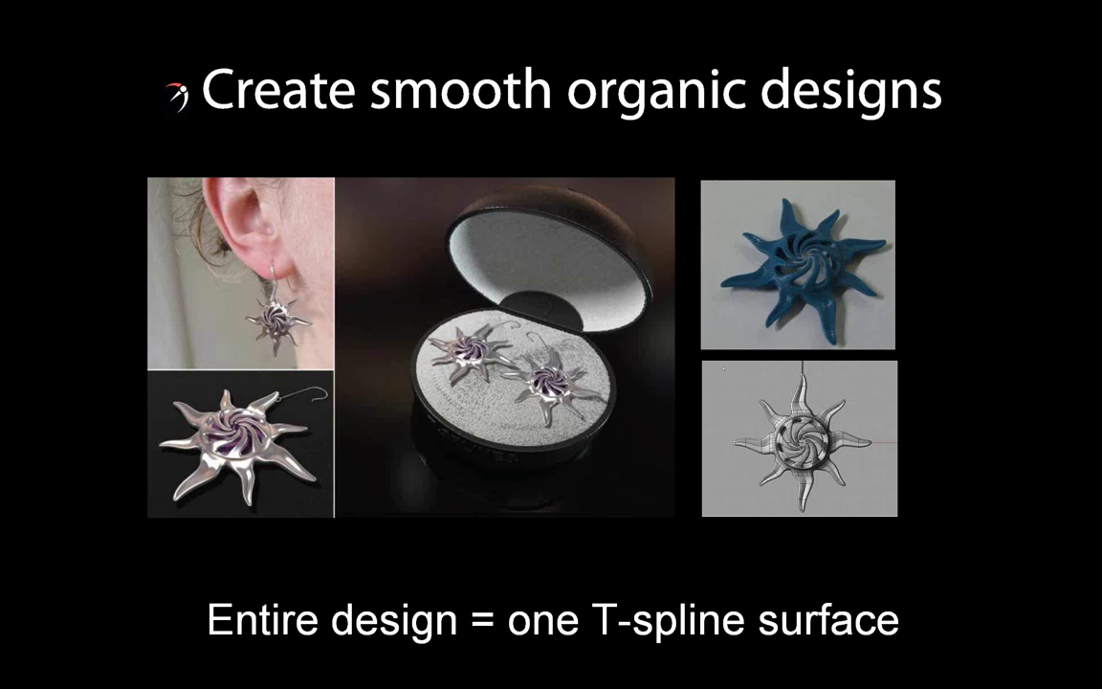
pyautogui.press('Right')
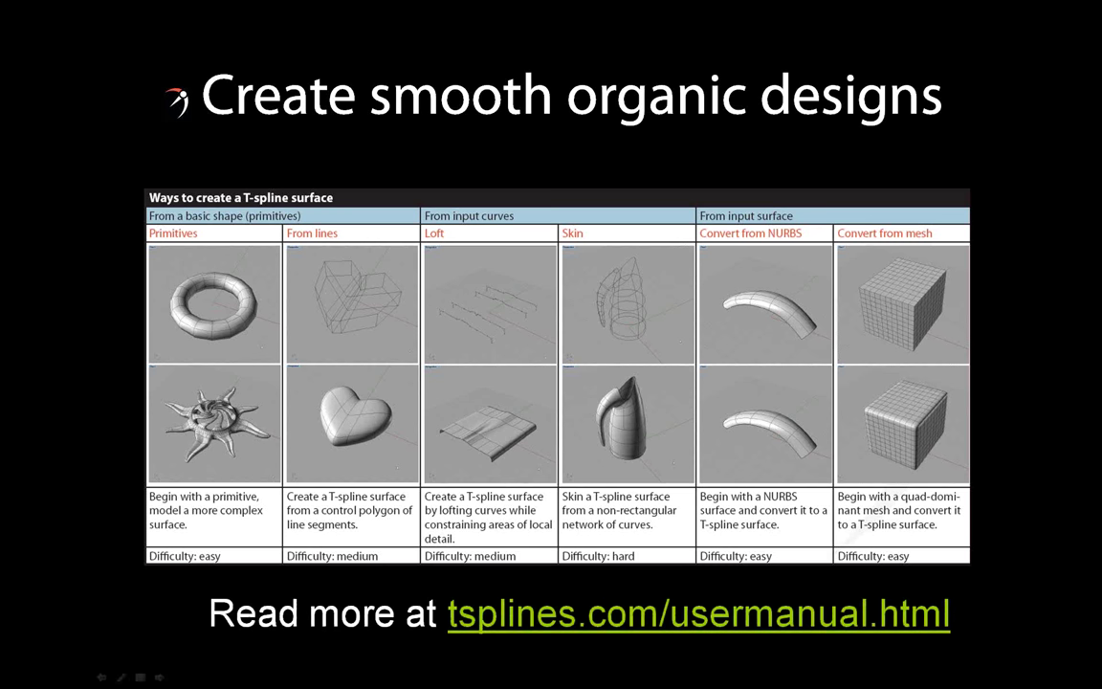
# - Open the linked T-Splines for Rhino user manual page, look through its download sections, and return to the presentation
pyautogui.click(698, 613)
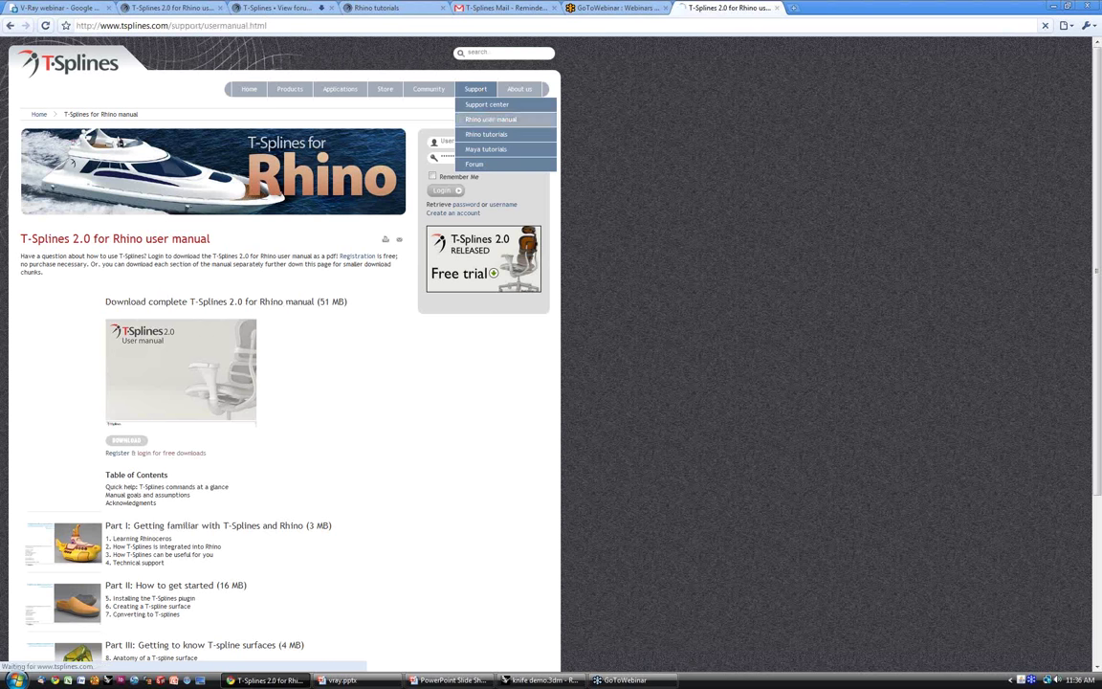
pyautogui.click(483, 119)
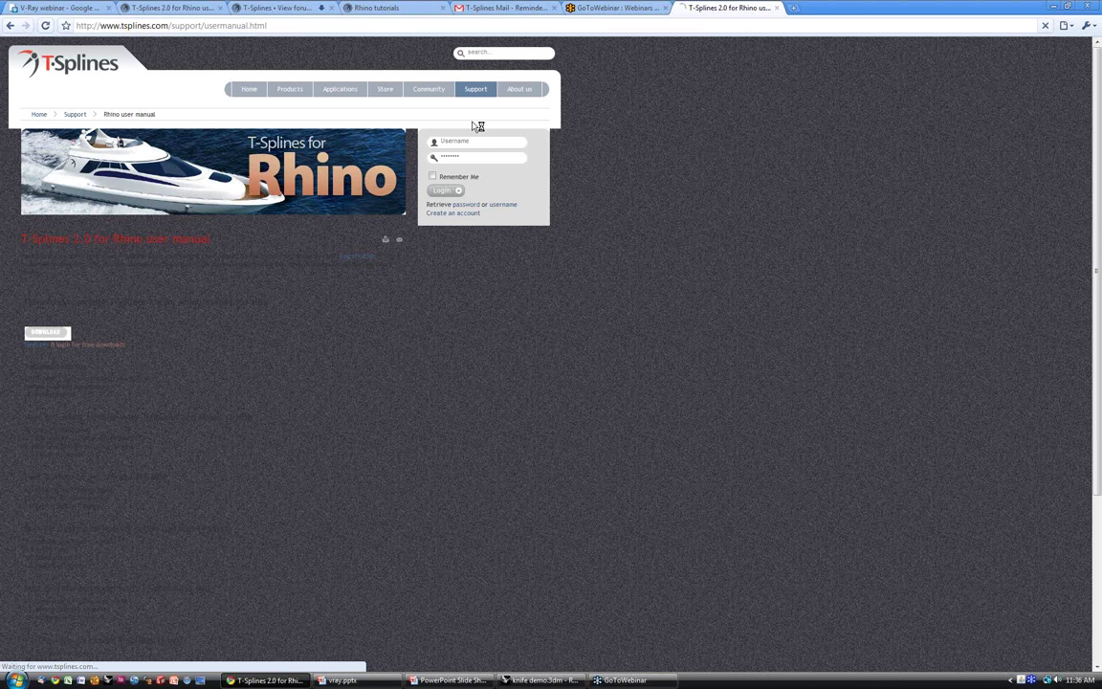
pyautogui.scroll(-5, 357, 507)
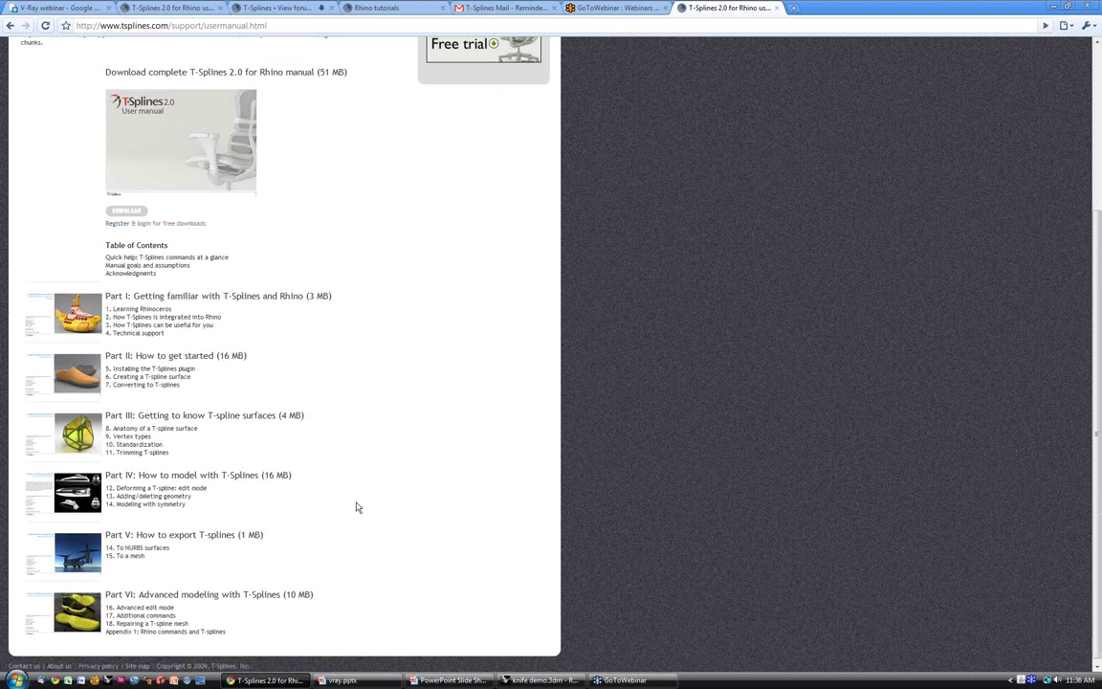
pyautogui.scroll(3, 357, 507)
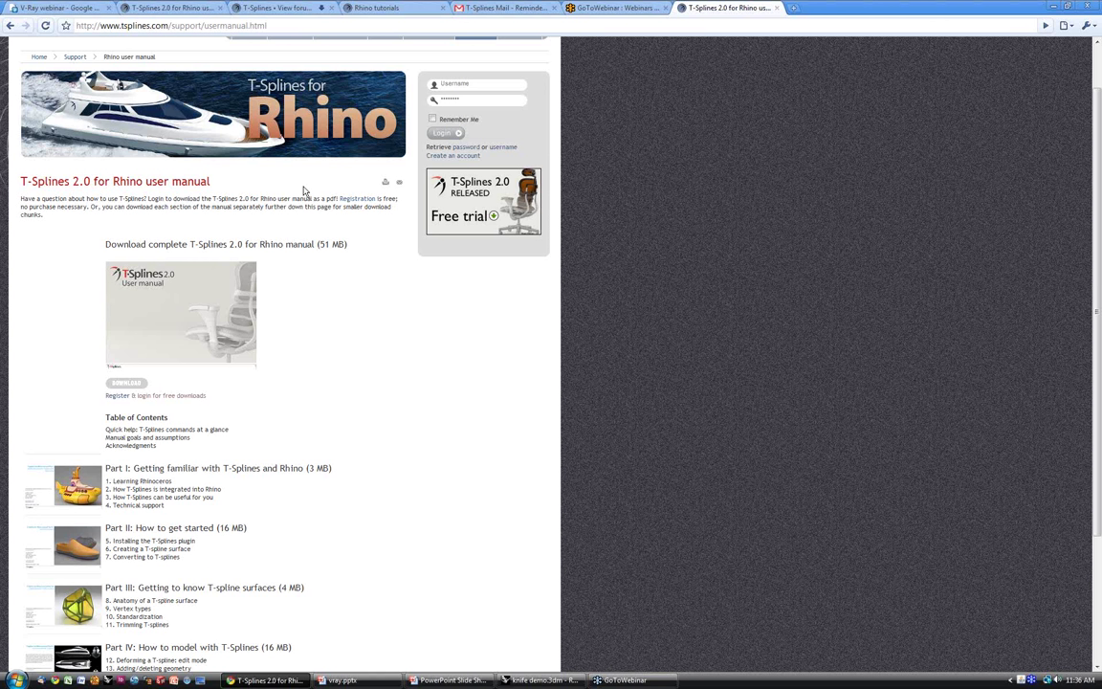
pyautogui.scroll(1, 478, 124)
pyautogui.moveTo(476, 89)
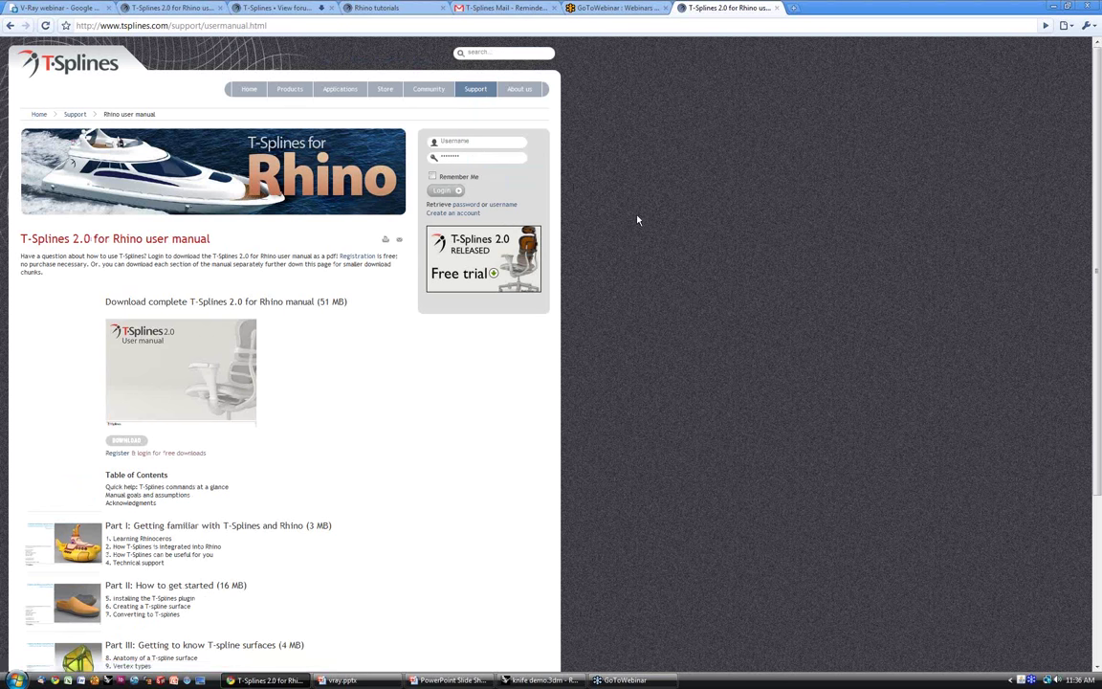
pyautogui.hotkey('alt', 'Tab')
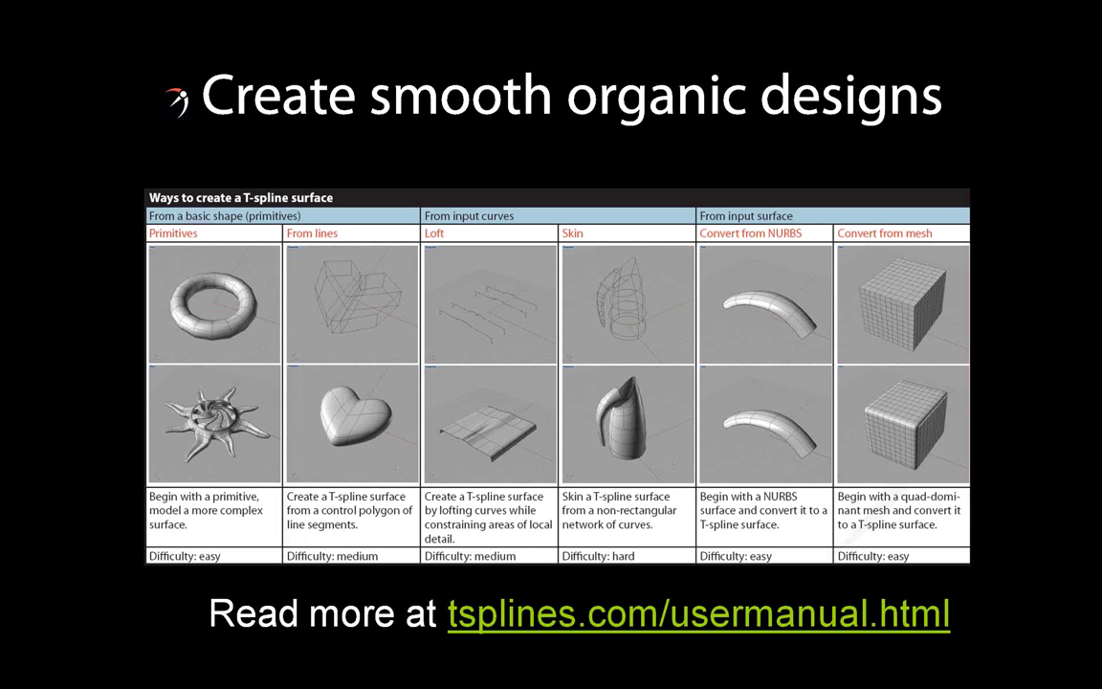
pyautogui.press('Right')
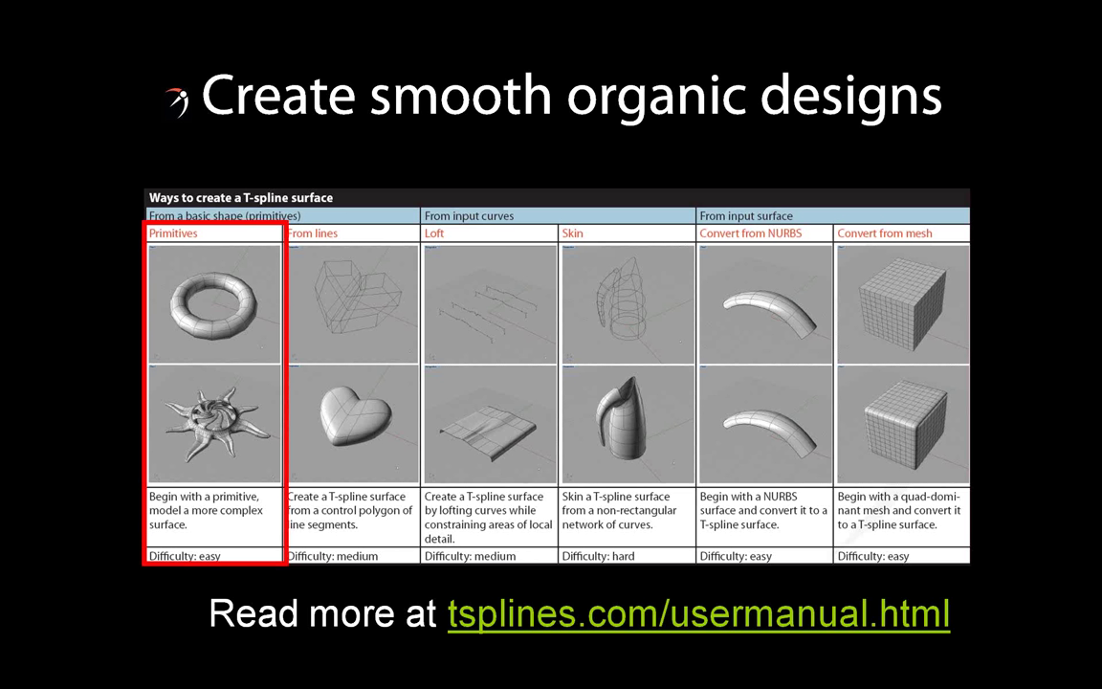
pyautogui.press('Right')
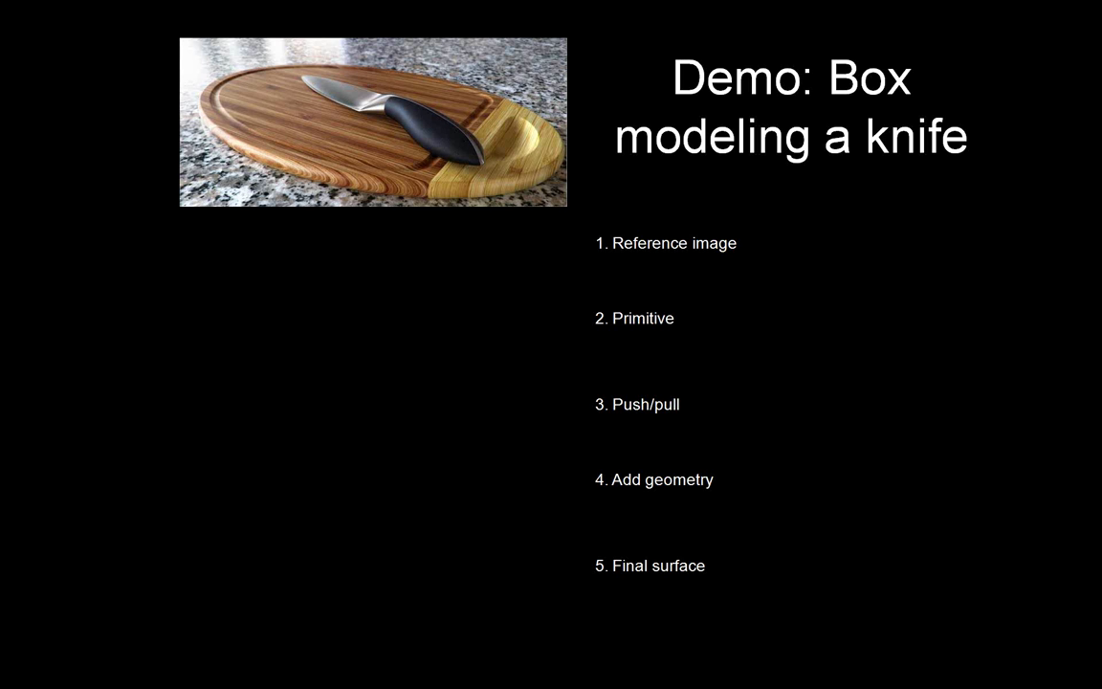
pyautogui.press('Right')
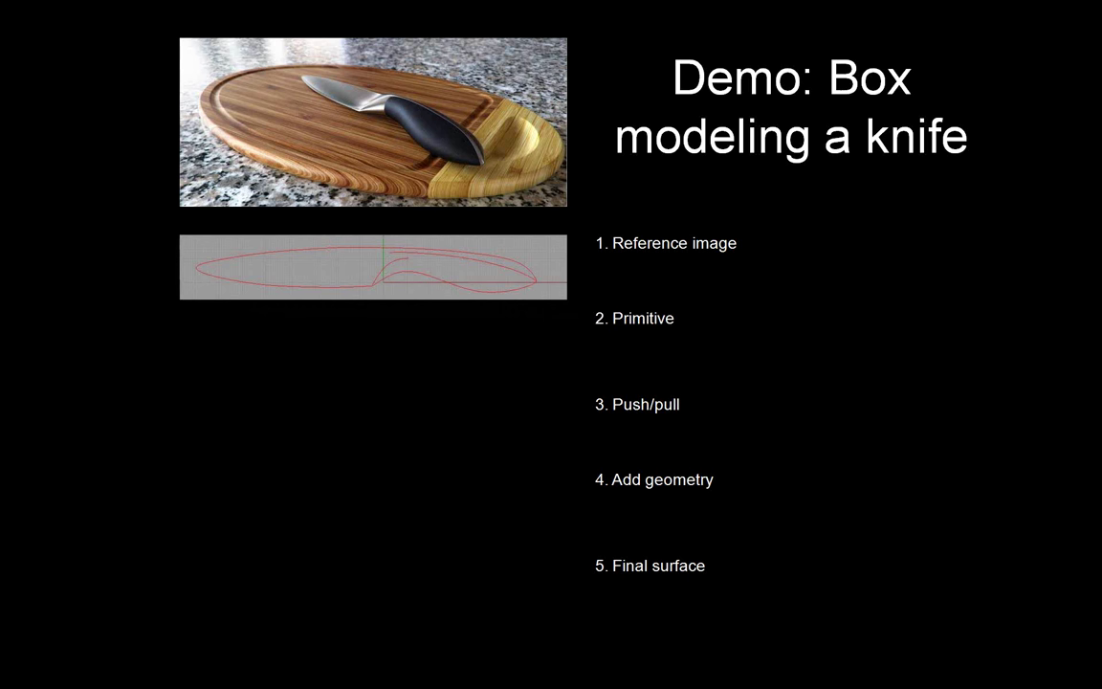
pyautogui.press('Right')
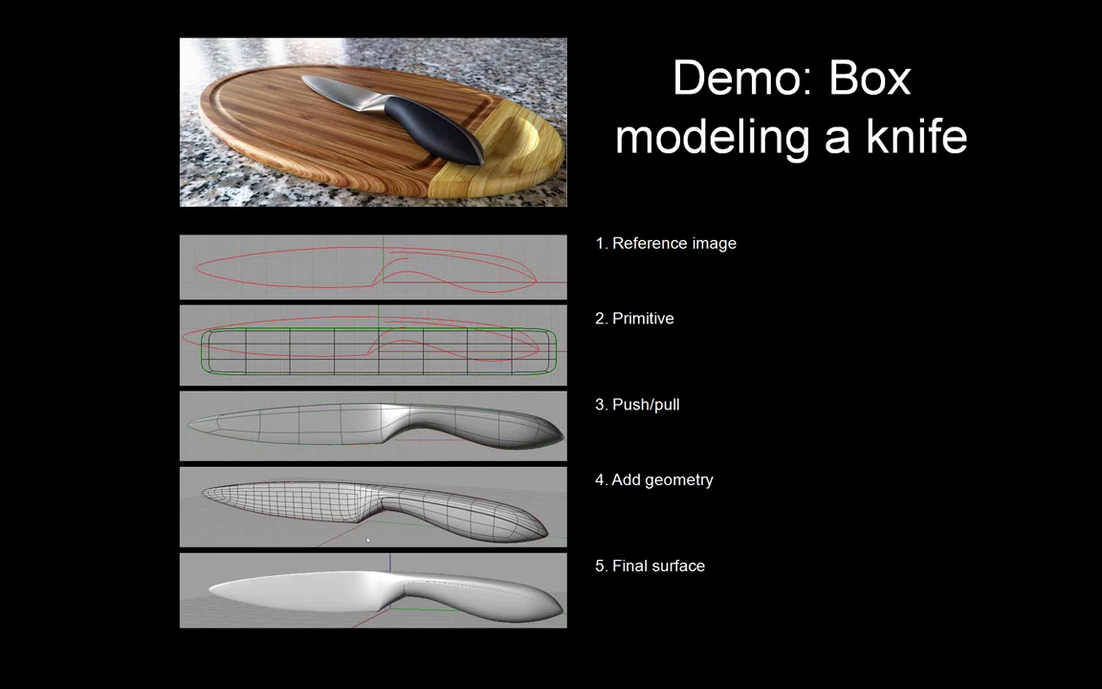
# - Switch to Rhino with knife demo.3dm and examine the finished knife model in shaded display from several angles
pyautogui.hotkey('alt', 'Tab')
pyautogui.hotkey('alt', 'Tab')
pyautogui.hotkey('alt', 'Tab')
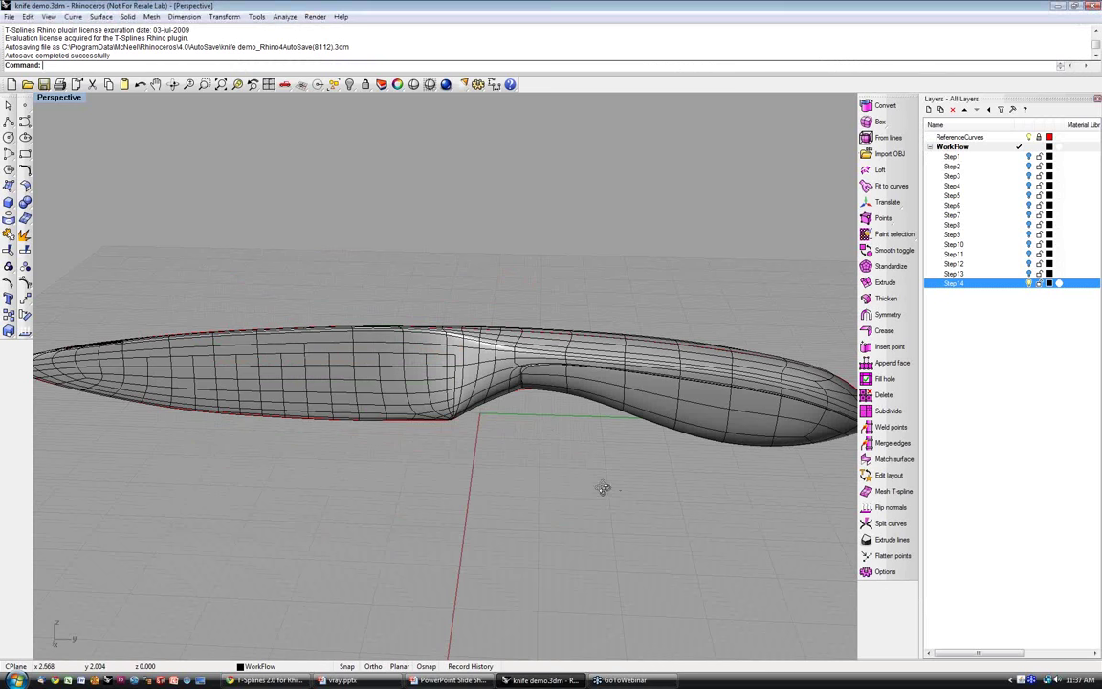
pyautogui.moveTo(602, 488); pyautogui.dragTo(601, 486, button='right')
pyautogui.click(414, 84)
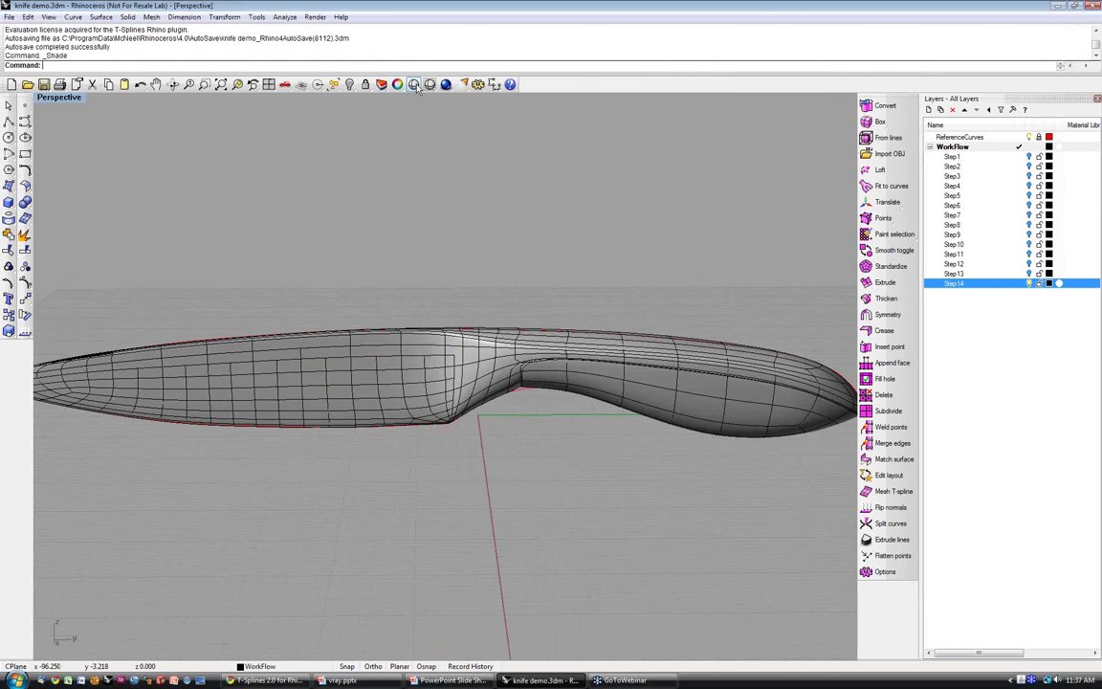
pyautogui.moveTo(434, 477); pyautogui.dragTo(469, 467, button='right')
pyautogui.moveTo(466, 346); pyautogui.dragTo(667, 400, button='right')
# - Select the handle's T-spline surface and the blade surface to inspect how the knife is divided, and clear the selection
pyautogui.click(666, 400)
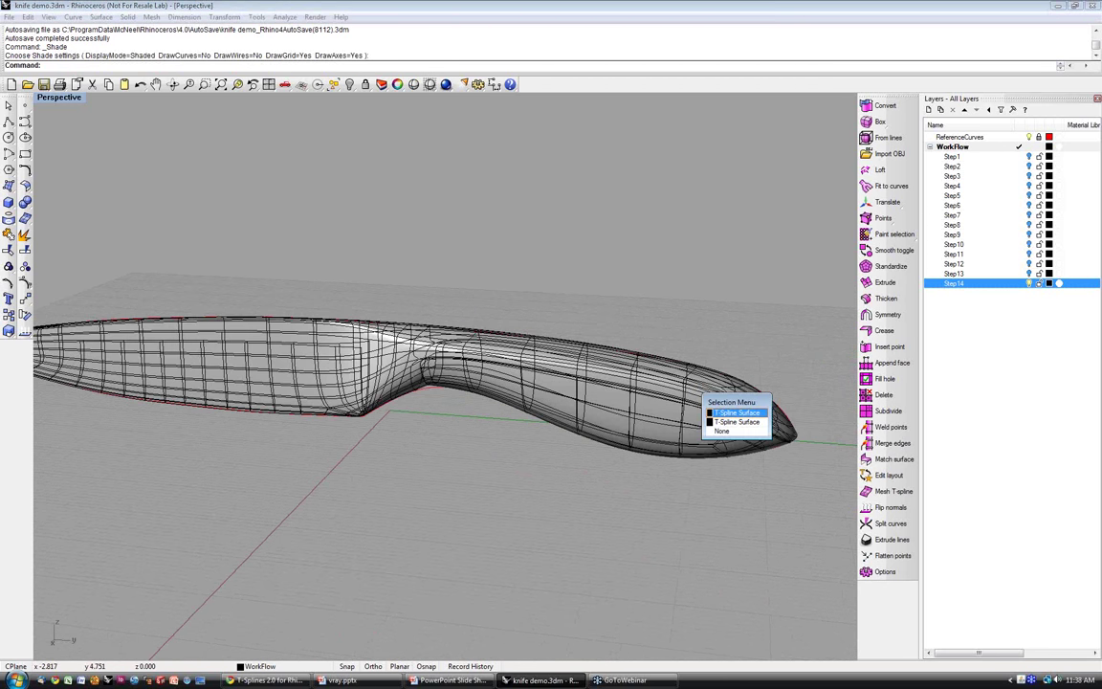
pyautogui.click(737, 412)
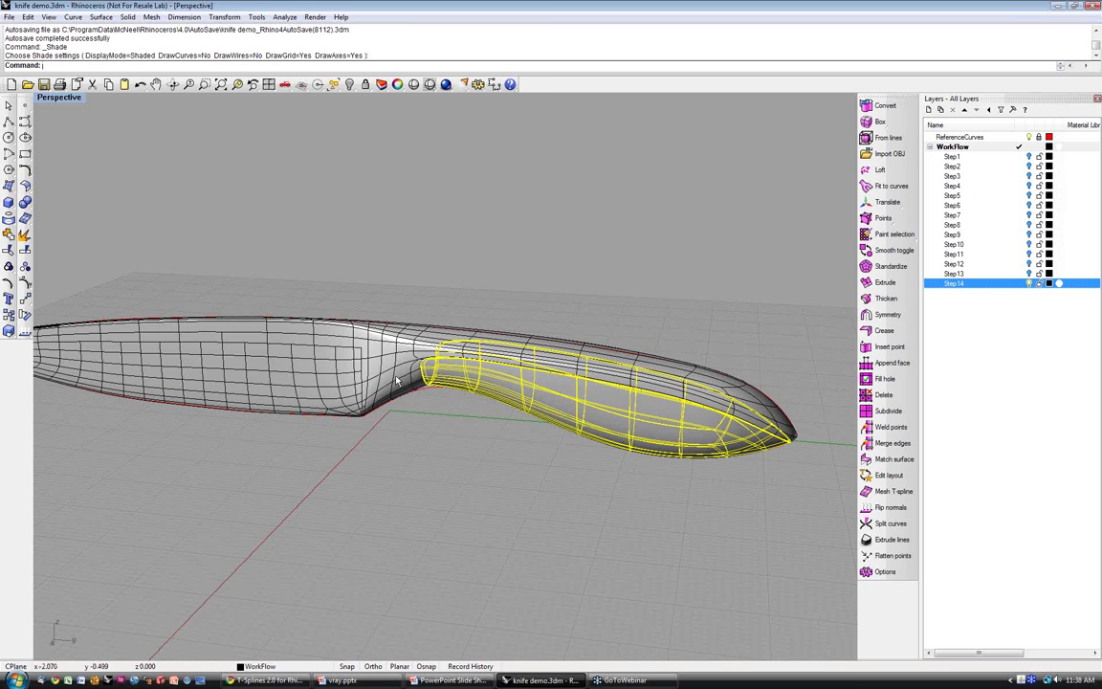
pyautogui.keyDown('shift'); pyautogui.click(397, 381); pyautogui.keyUp('shift')
pyautogui.moveTo(460, 418); pyautogui.dragTo(418, 224, button='right')
pyautogui.press('Escape')
# - Shade the knife without wires and examine the transition between the blade and the handle up close
pyautogui.scroll(3, 359, 435)
pyautogui.click(413, 84)
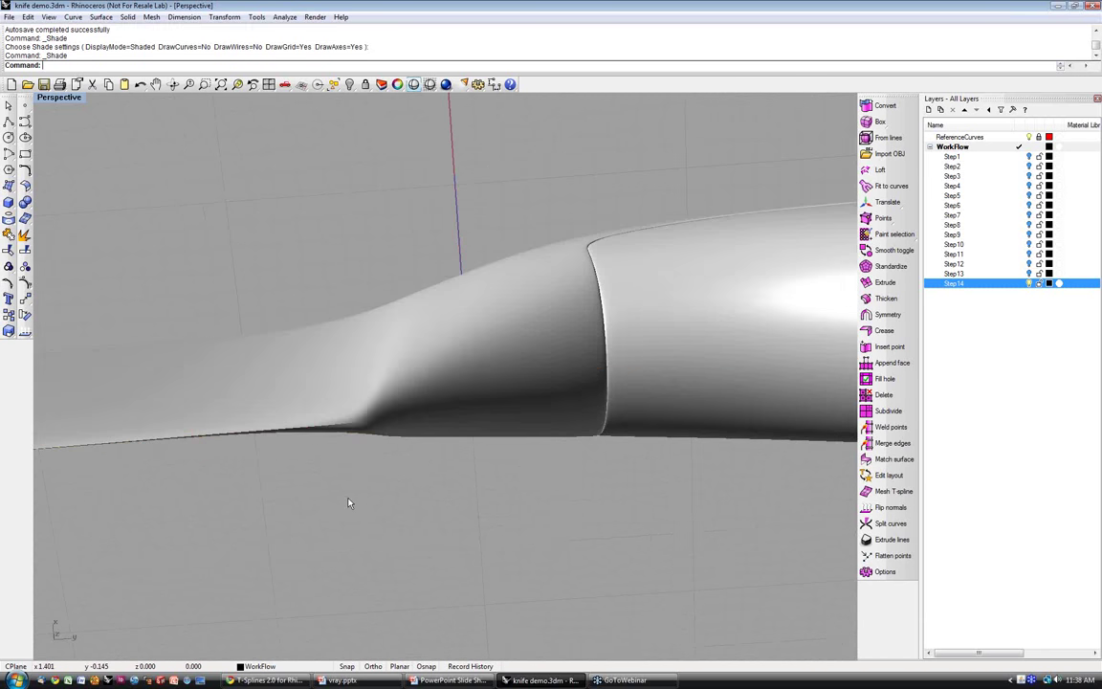
pyautogui.moveTo(349, 503); pyautogui.dragTo(363, 490, button='right')
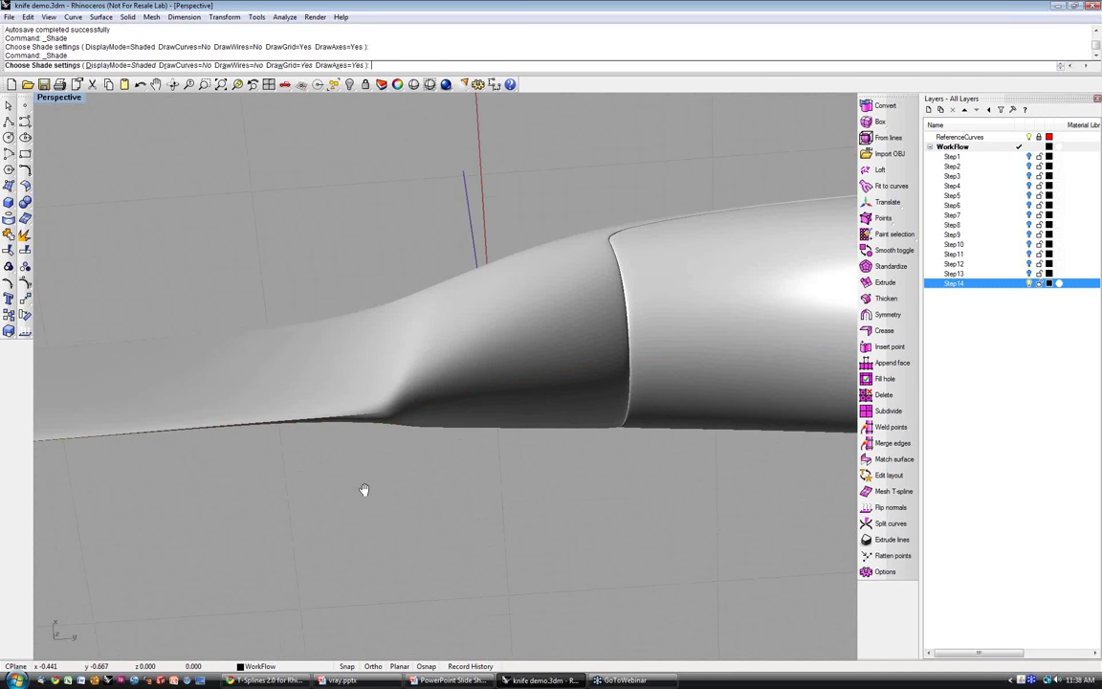
pyautogui.scroll(5, 356, 417)
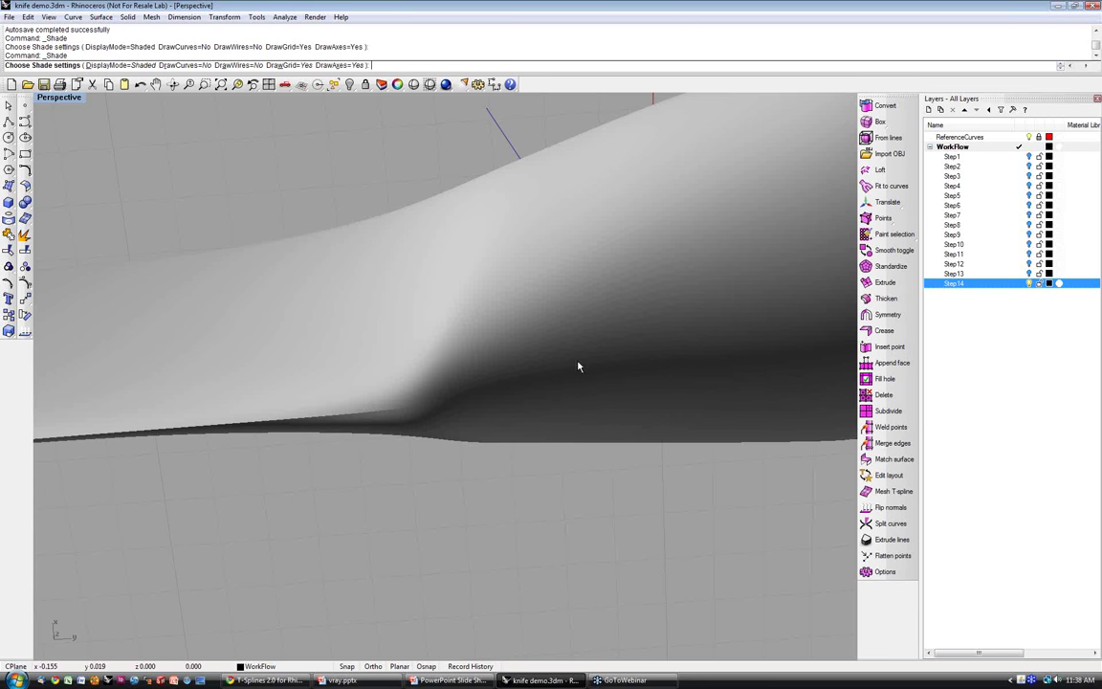
pyautogui.rightClick(587, 485)
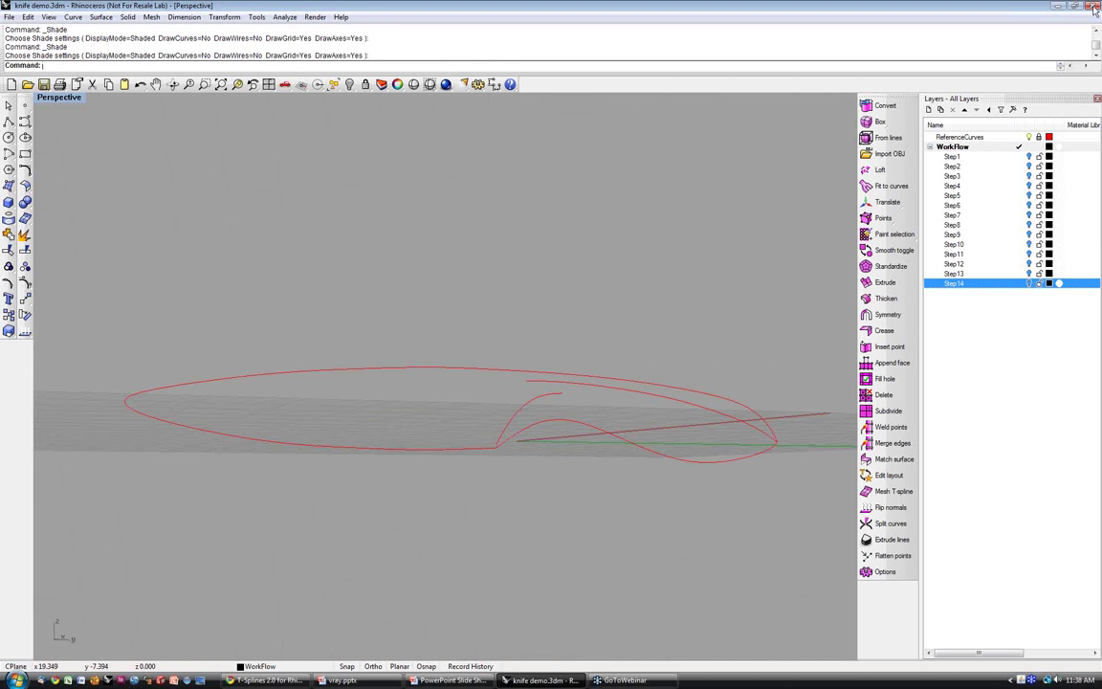
# - Close the layer list and restore the multi-viewport layout with the knife's reference curves framed in the Right view
pyautogui.click(1094, 8)
pyautogui.click(1094, 8)
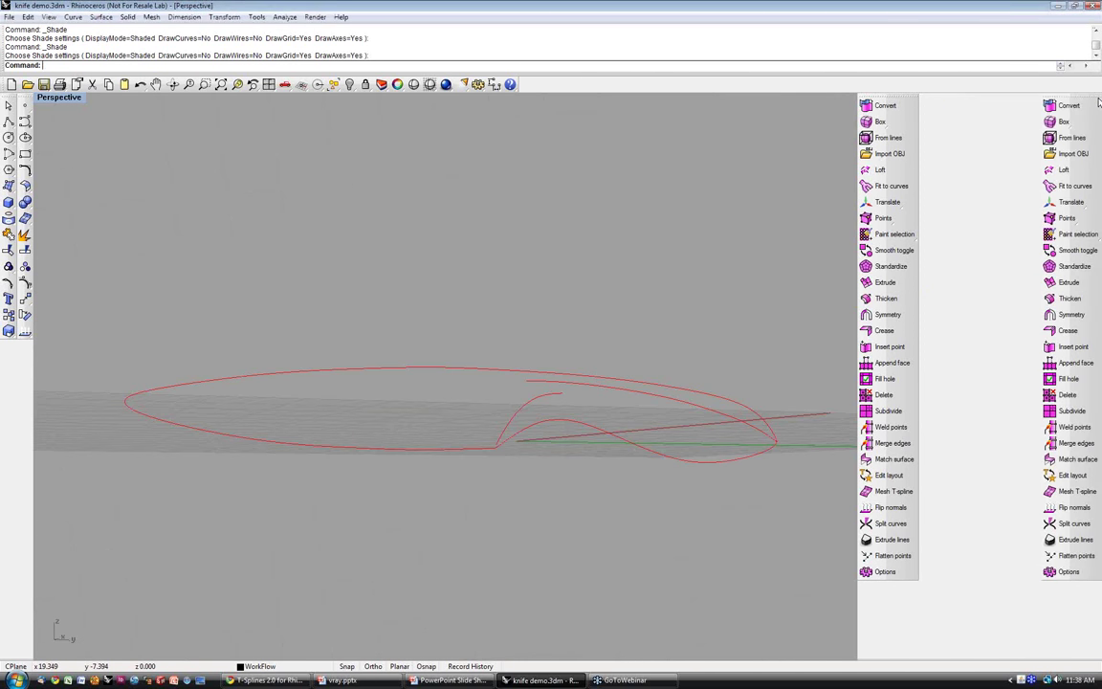
pyautogui.moveTo(626, 331); pyautogui.dragTo(650, 379, button='right')
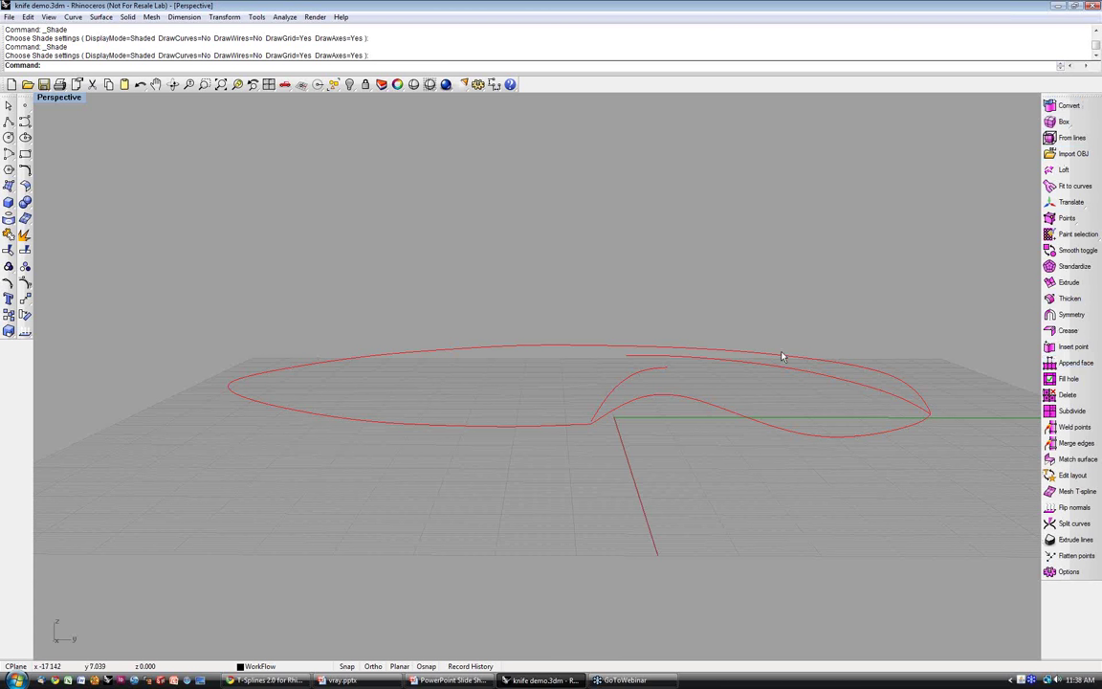
pyautogui.doubleClick(59, 97)
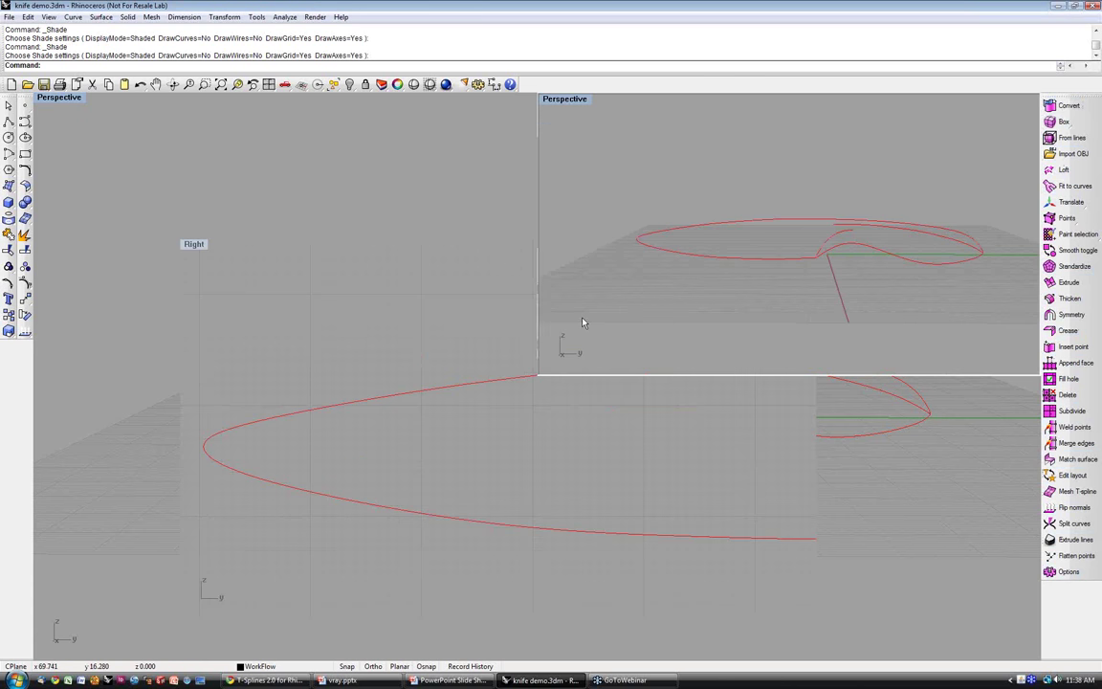
pyautogui.moveTo(821, 498); pyautogui.dragTo(581, 465, button='right')
pyautogui.scroll(-6, 861, 488)
pyautogui.moveTo(861, 488); pyautogui.dragTo(667, 483, button='right')
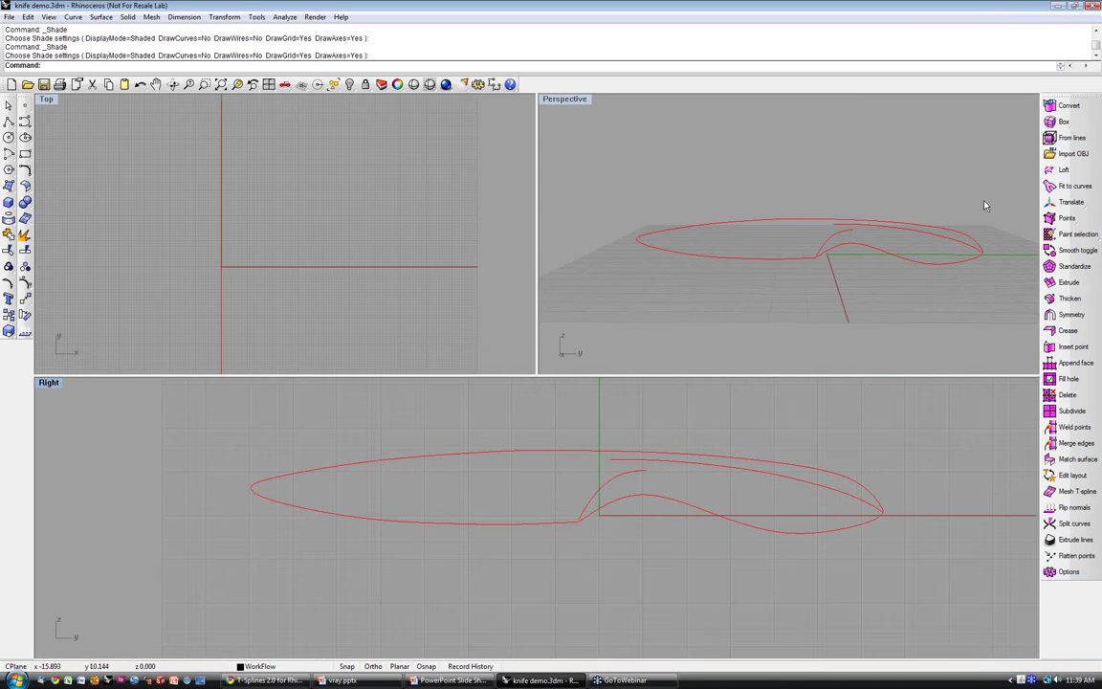
# - Start a T-Splines box primitive with 8 Y faces, 3 Z faces, and axial symmetry enabled in X
pyautogui.click(1050, 124)
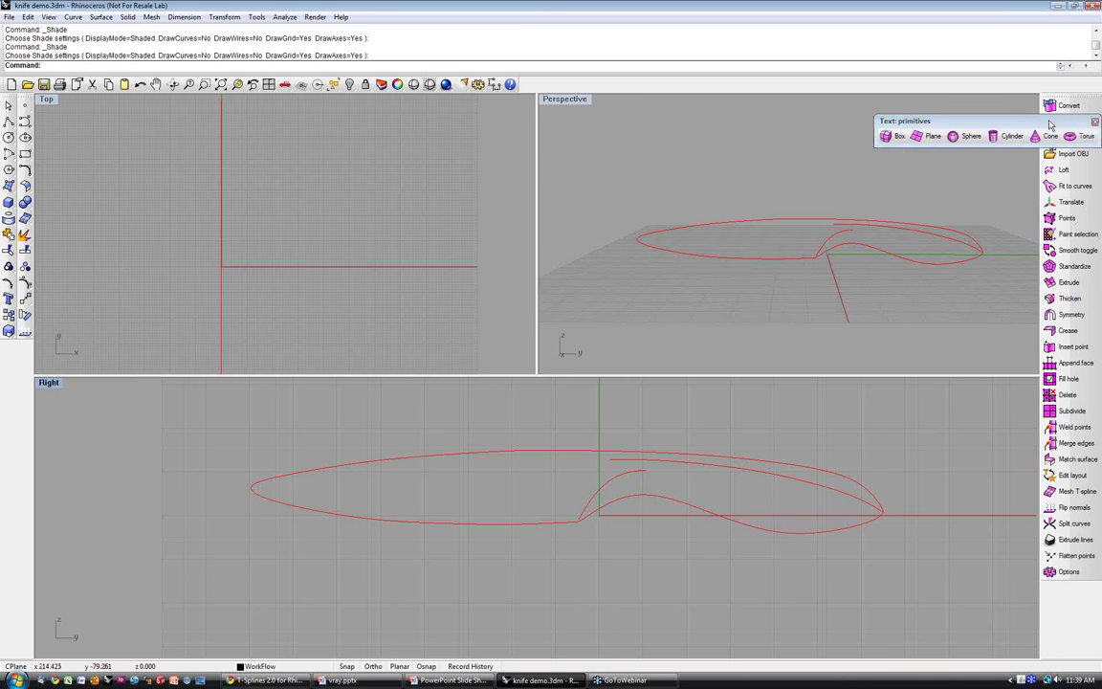
pyautogui.moveTo(1050, 125); pyautogui.dragTo(943, 125)
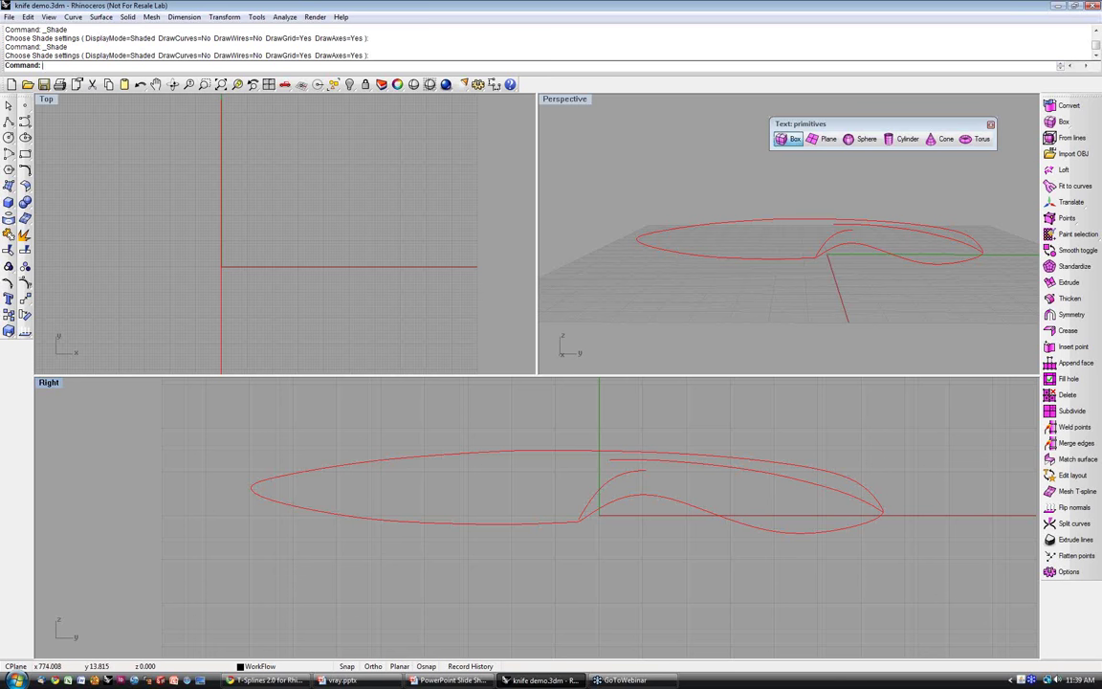
pyautogui.click(790, 140)
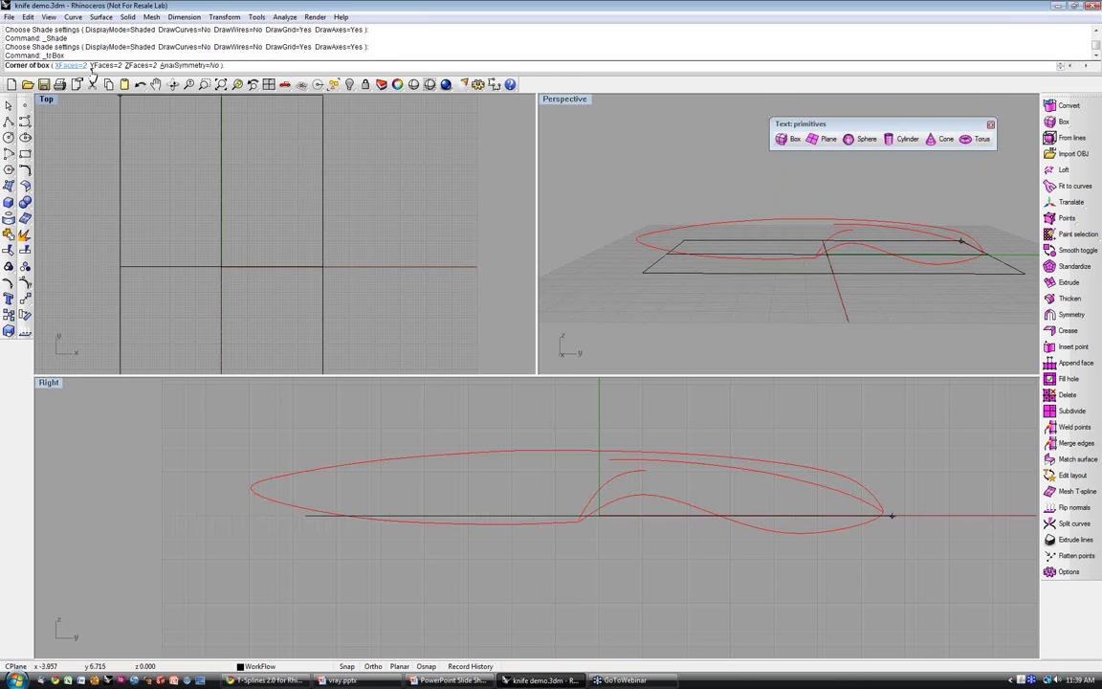
pyautogui.click(95, 66)
pyautogui.write('8')
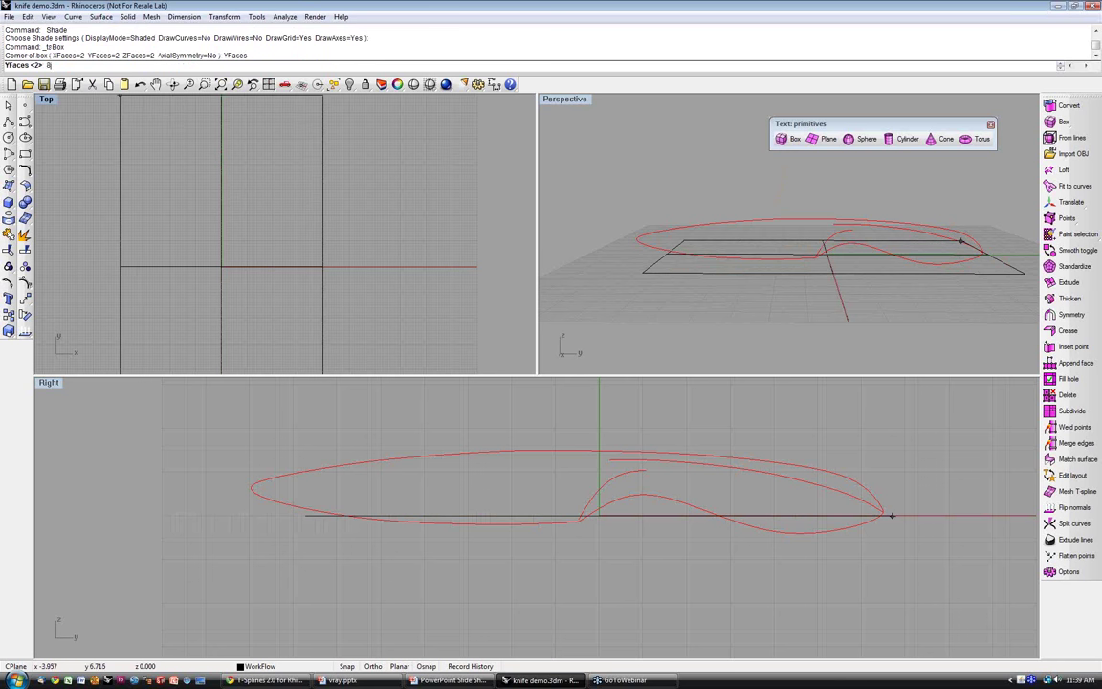
pyautogui.press('Return')
pyautogui.write('z')
pyautogui.press('Return')
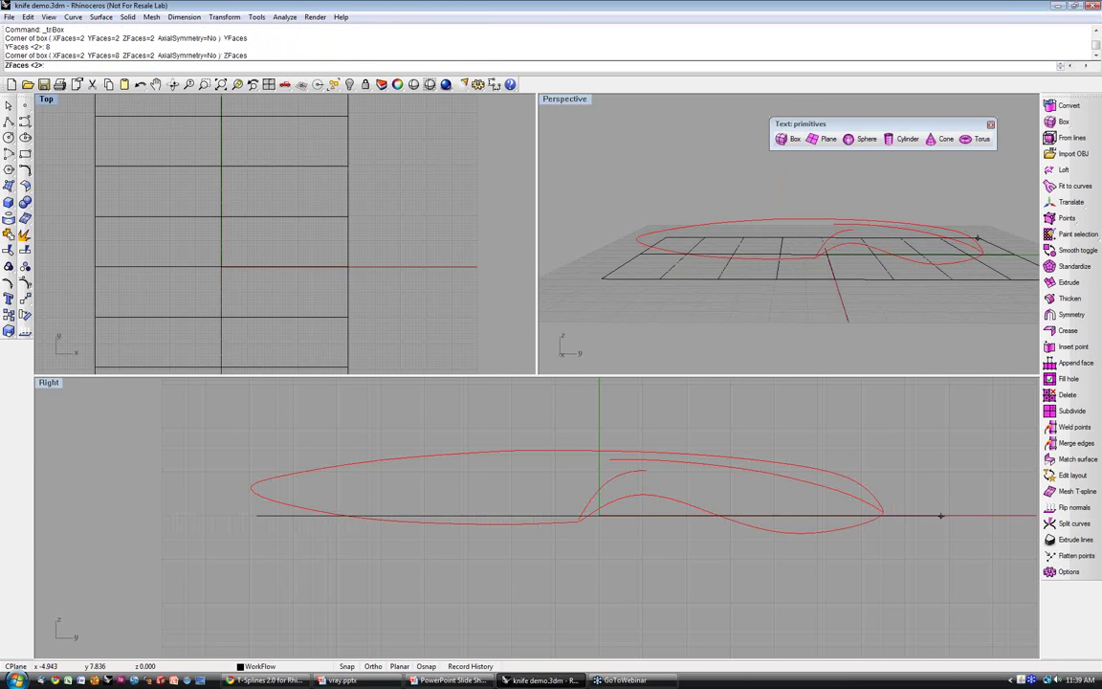
pyautogui.write('3')
pyautogui.press('Return')
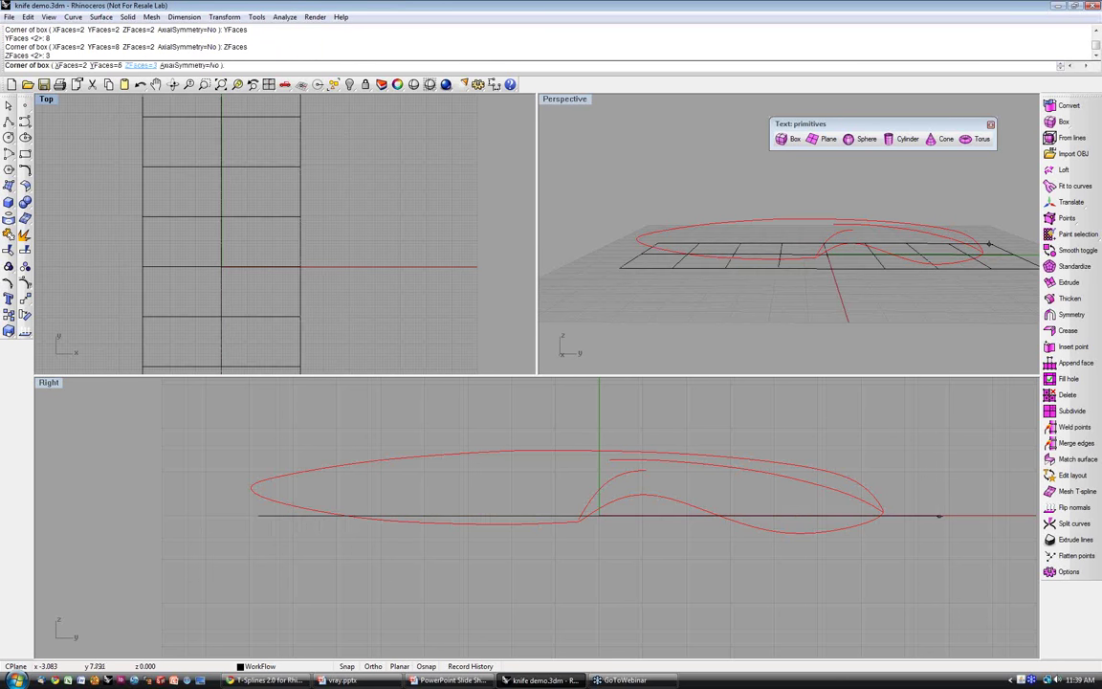
pyautogui.click(180, 67)
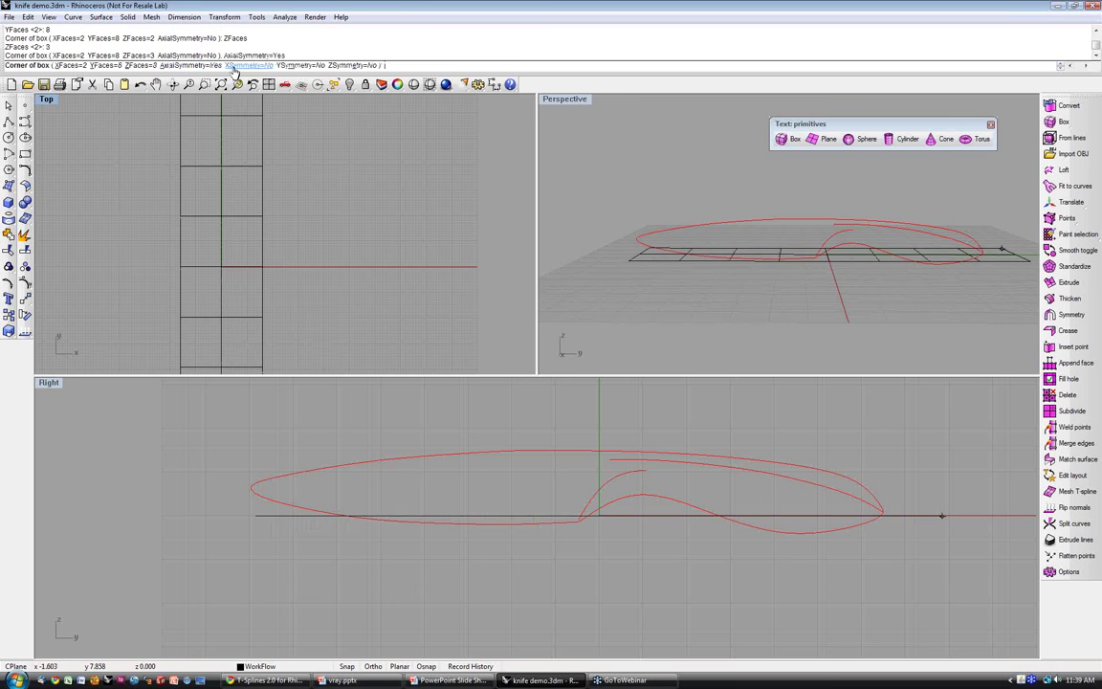
pyautogui.click(235, 67)
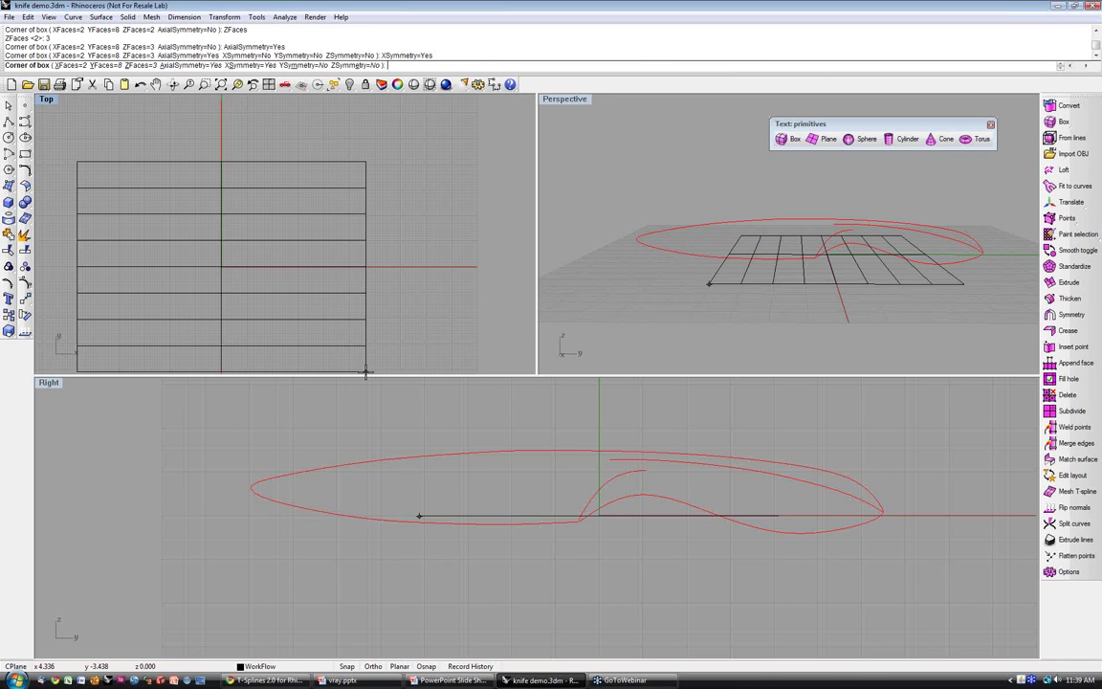
# - Place the origin-centred box with its corner at about 0.79, -8.12 in the Top view and a height of about 1.03 in the Right view
pyautogui.scroll(-2, 234, 325)
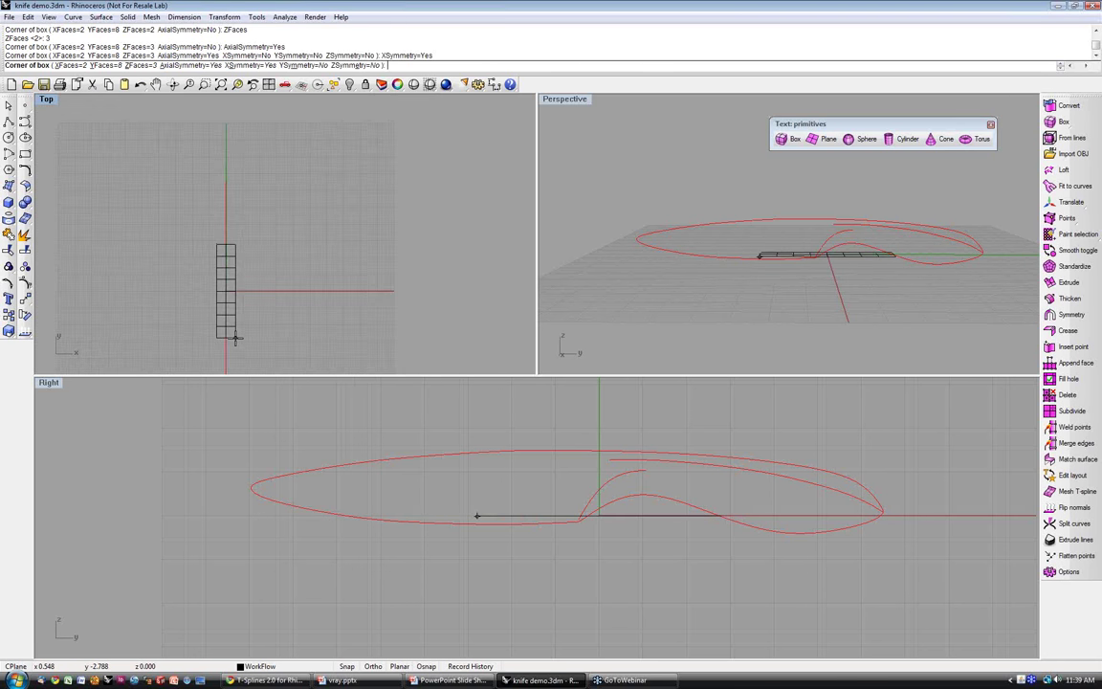
pyautogui.moveTo(235, 338); pyautogui.dragTo(251, 281, button='right')
pyautogui.moveTo(254, 352); pyautogui.dragTo(253, 339, button='right')
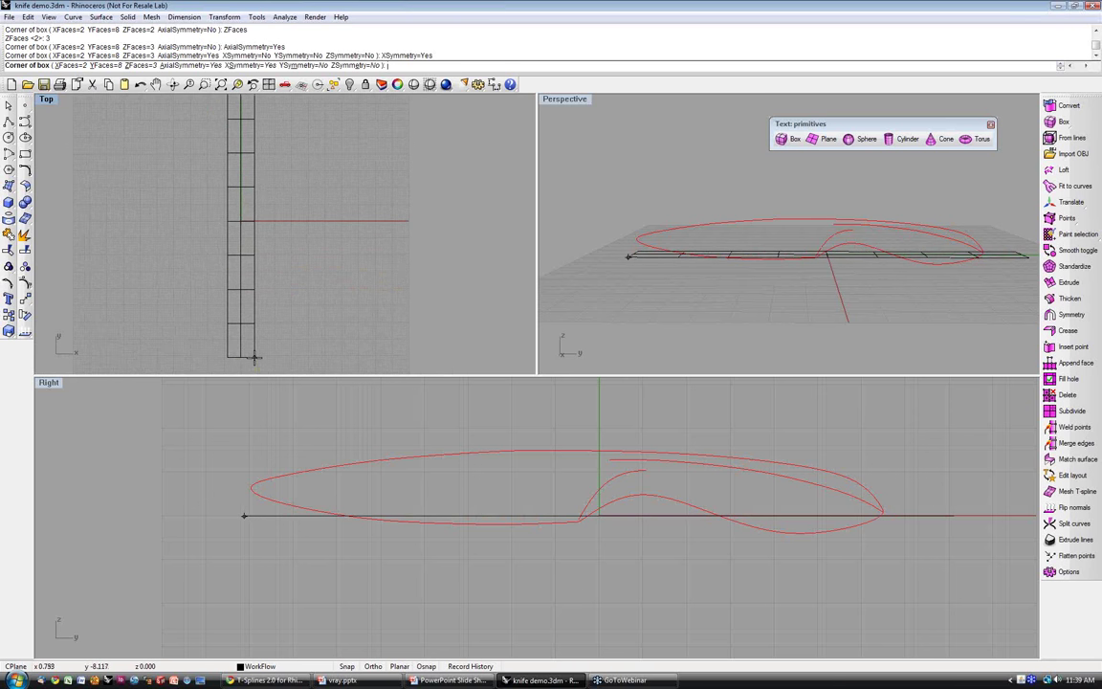
pyautogui.click(255, 358)
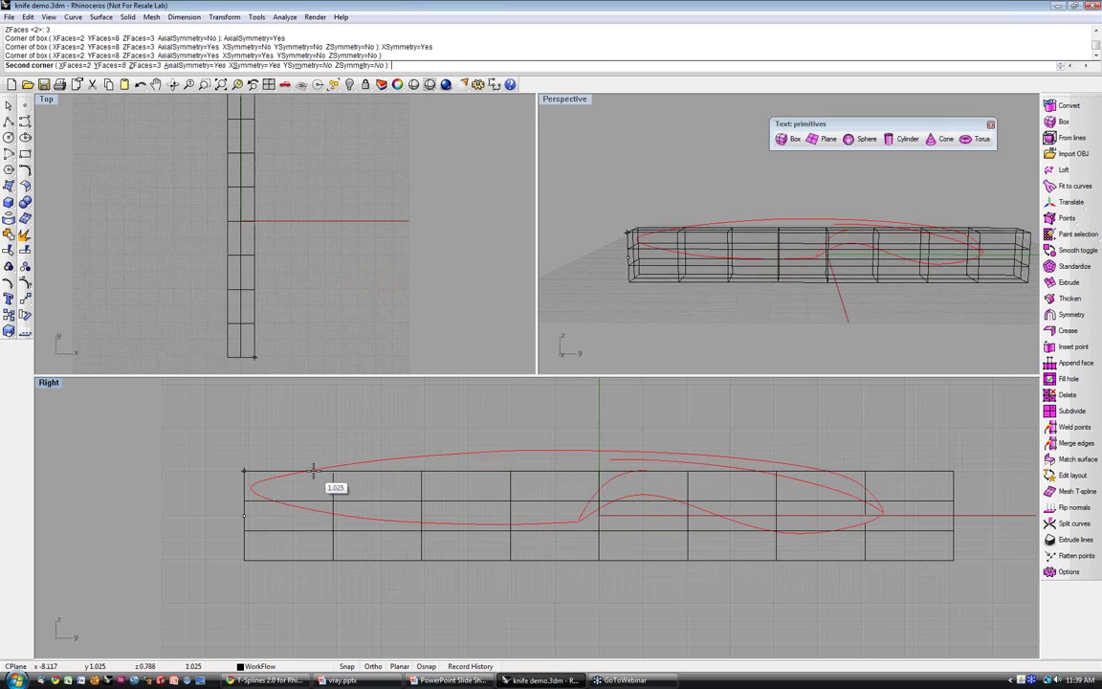
pyautogui.click(313, 470)
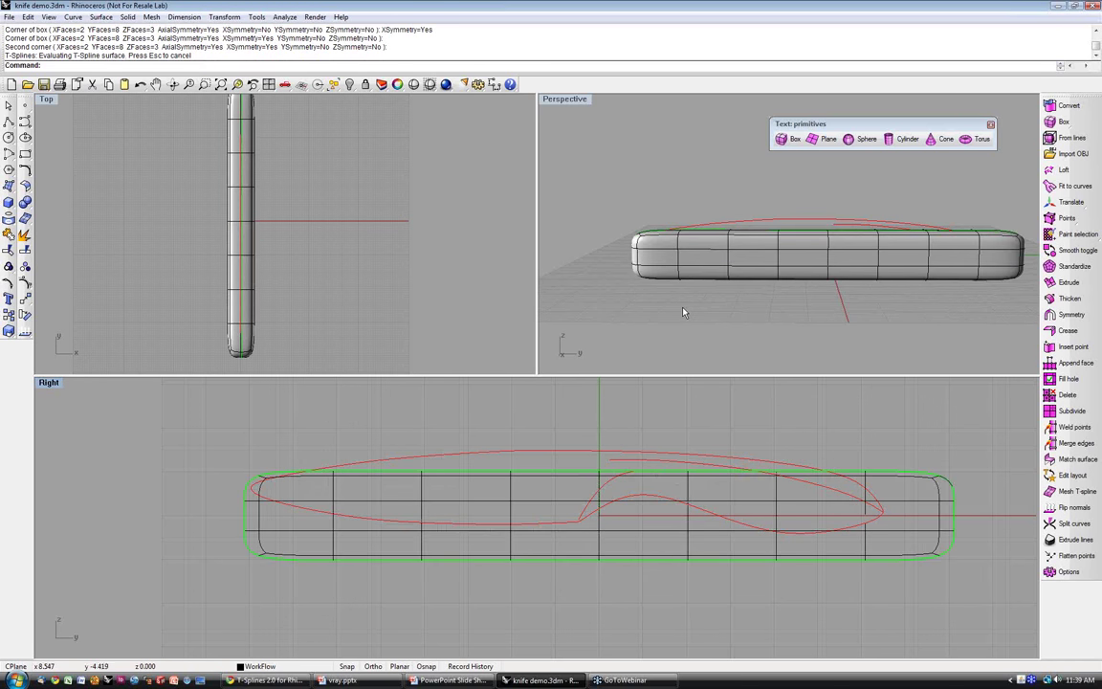
# - Close the primitives toolbar and toggle the T-spline box from smooth to box display
pyautogui.moveTo(615, 308); pyautogui.dragTo(774, 312, button='right')
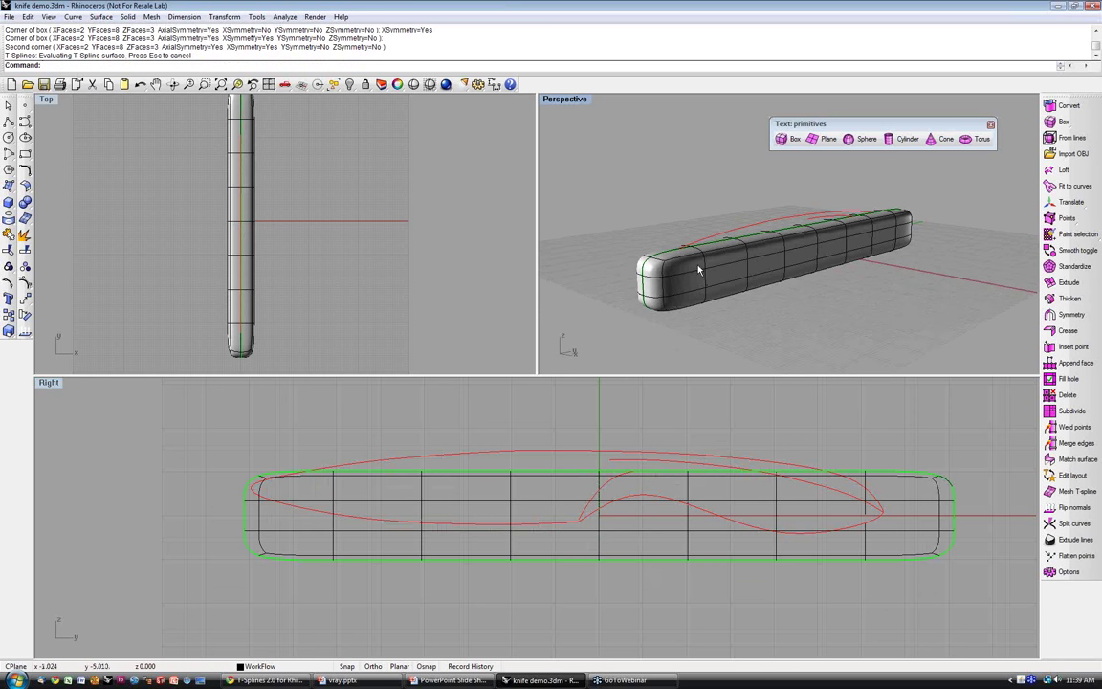
pyautogui.moveTo(708, 283); pyautogui.dragTo(722, 466, button='right')
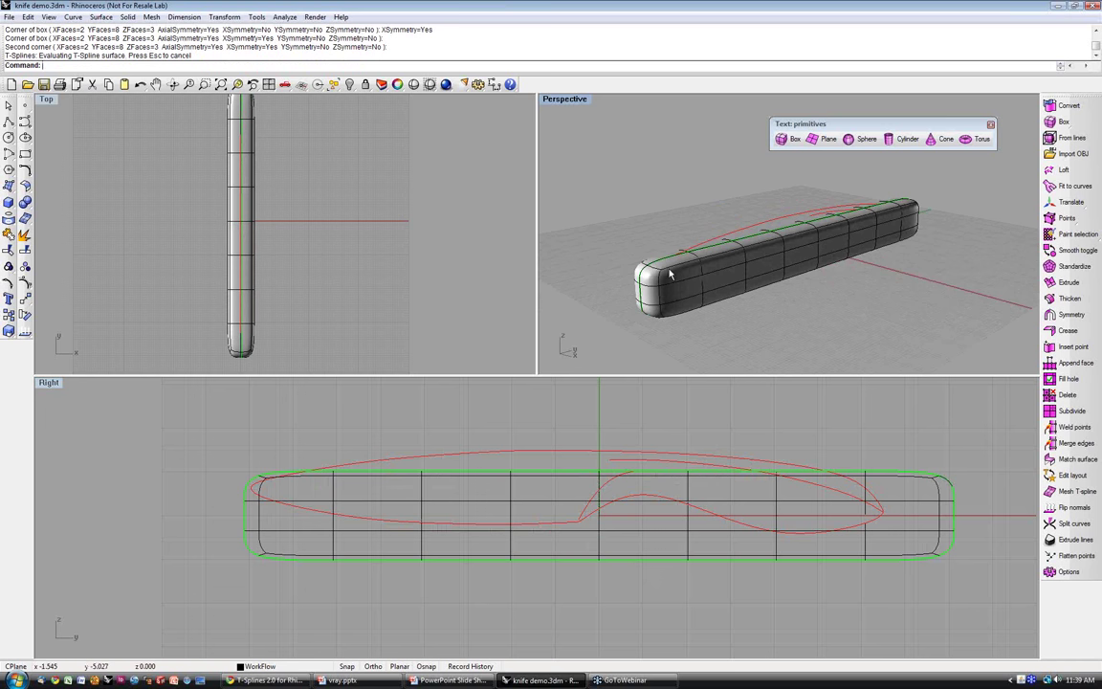
pyautogui.moveTo(669, 274); pyautogui.dragTo(739, 315, button='right')
pyautogui.click(990, 125)
pyautogui.moveTo(831, 325); pyautogui.dragTo(851, 335, button='right')
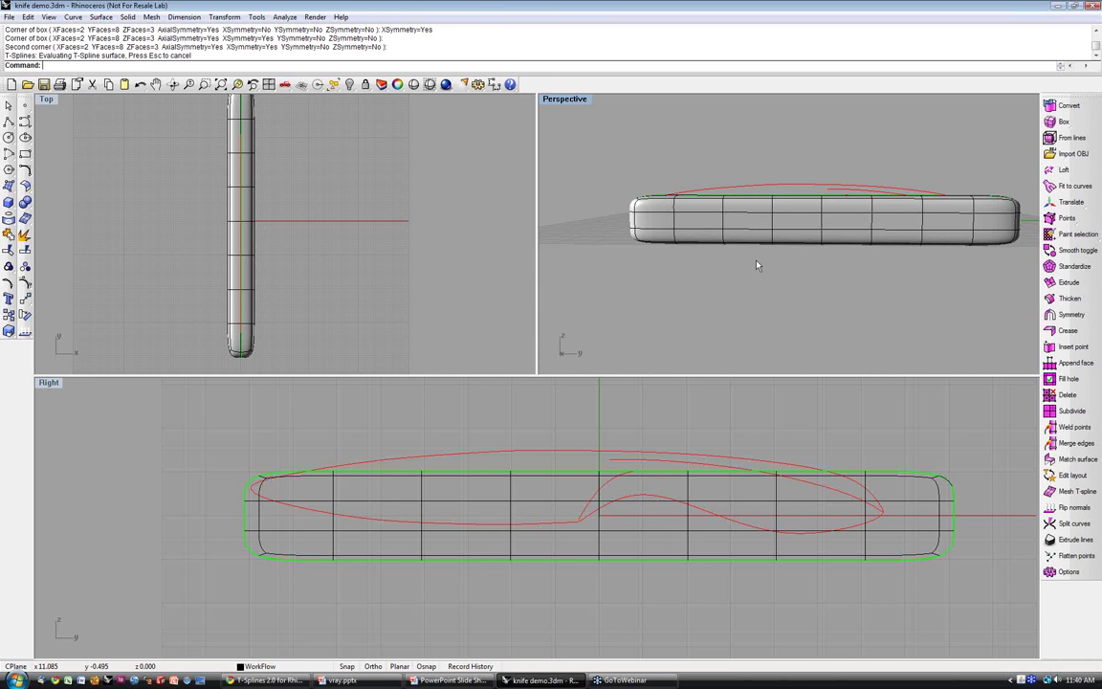
pyautogui.moveTo(686, 266)
pyautogui.mouseDown(button='right')
pyautogui.moveTo(748, 284)
pyautogui.moveTo(681, 244)
pyautogui.mouseUp(button='right')
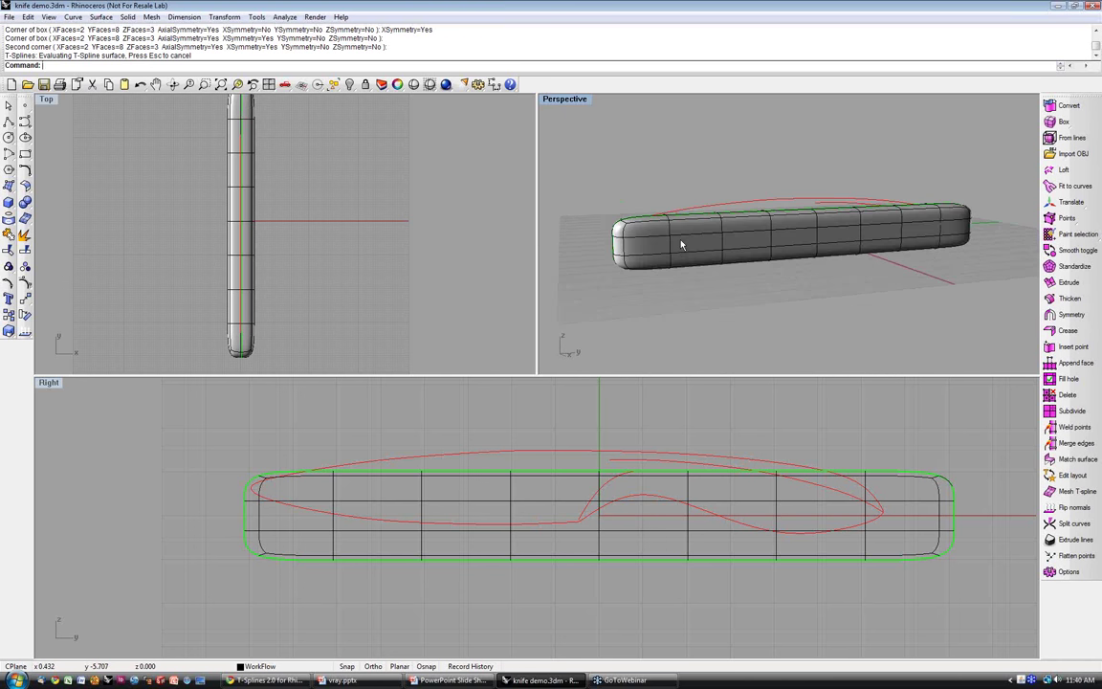
pyautogui.click(1052, 251)
pyautogui.click(812, 242)
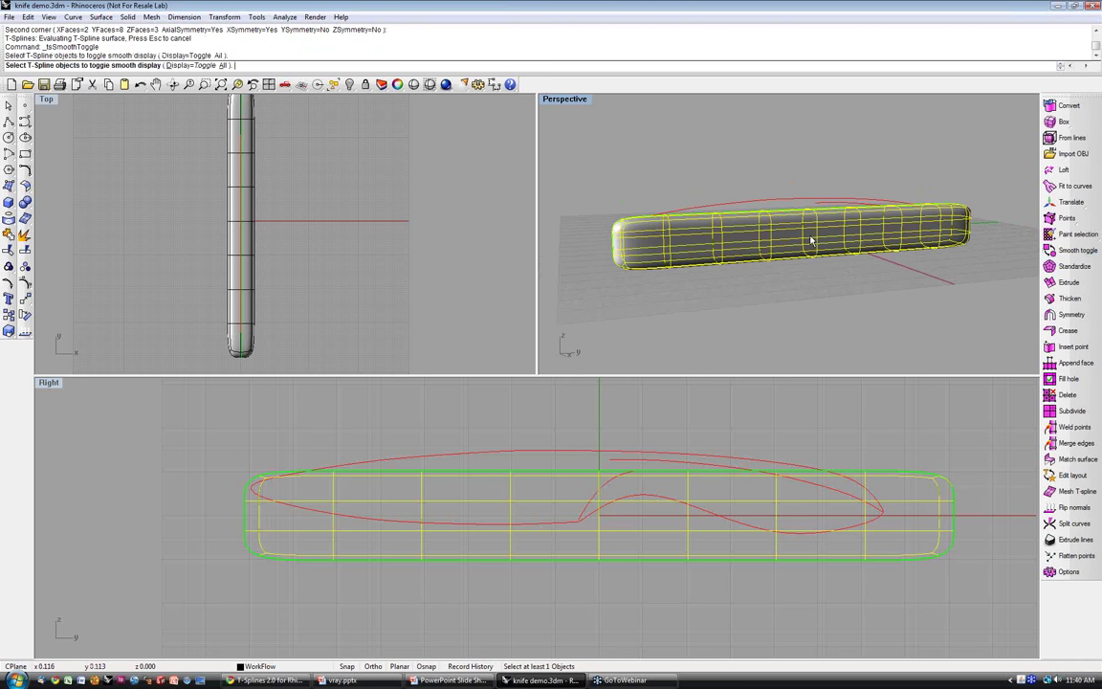
pyautogui.press('Return')
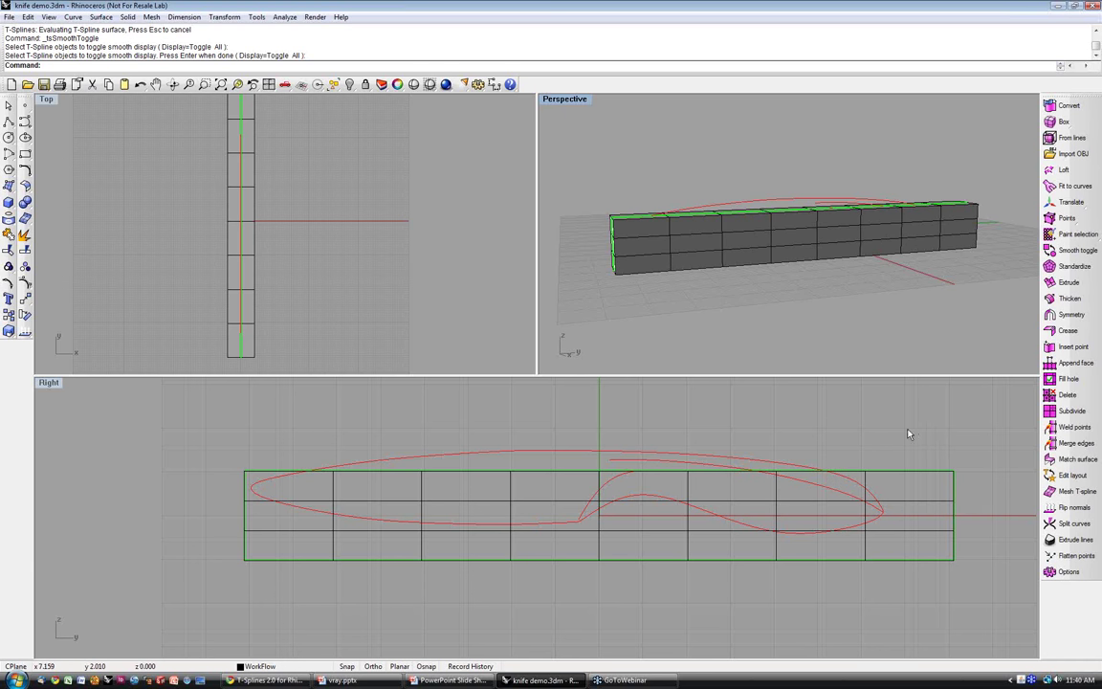
# - Enable the T-Splines Translate manipulator and select the whole box to show its handles
pyautogui.moveTo(909, 435); pyautogui.dragTo(862, 435, button='right')
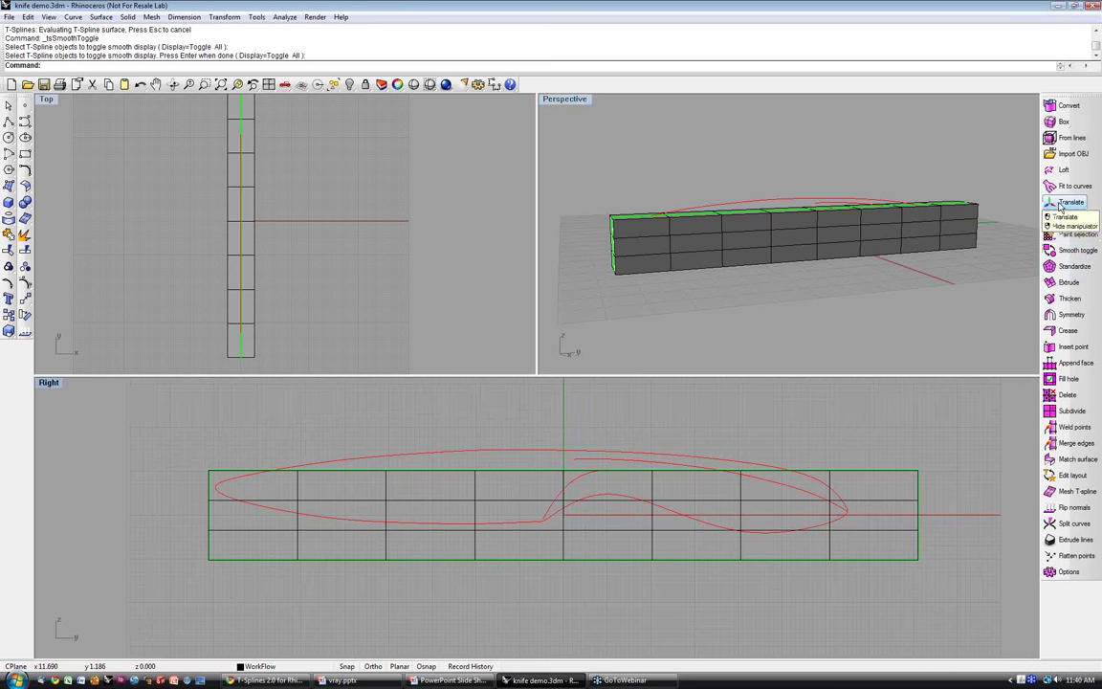
pyautogui.click(1060, 204)
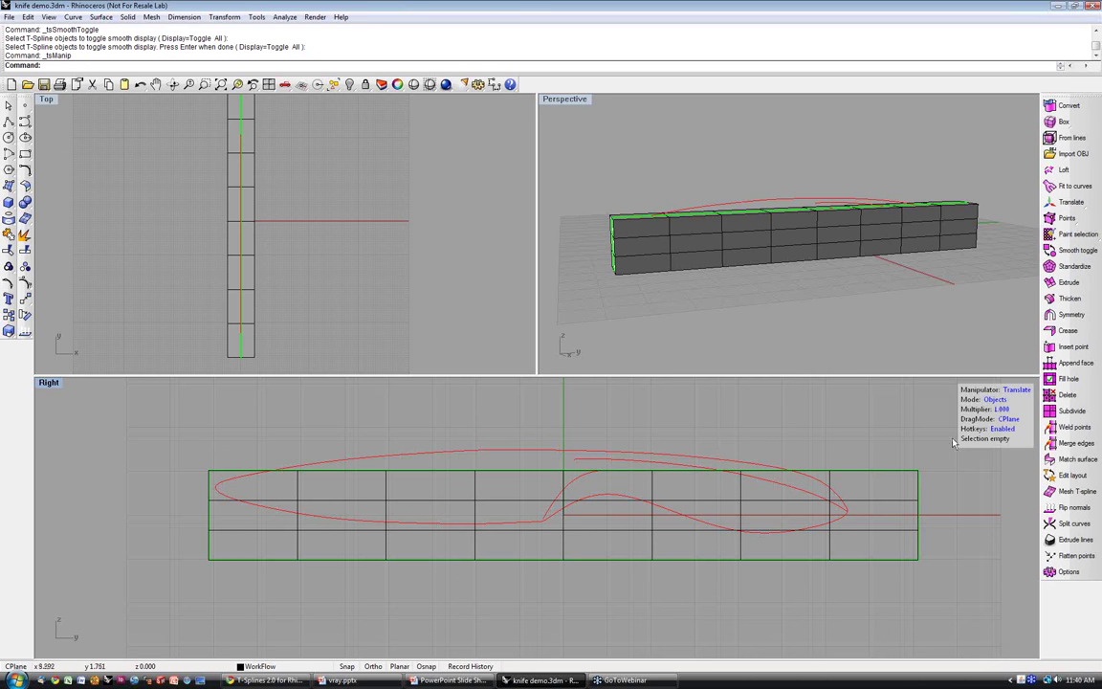
pyautogui.moveTo(846, 536); pyautogui.dragTo(823, 540, button='right')
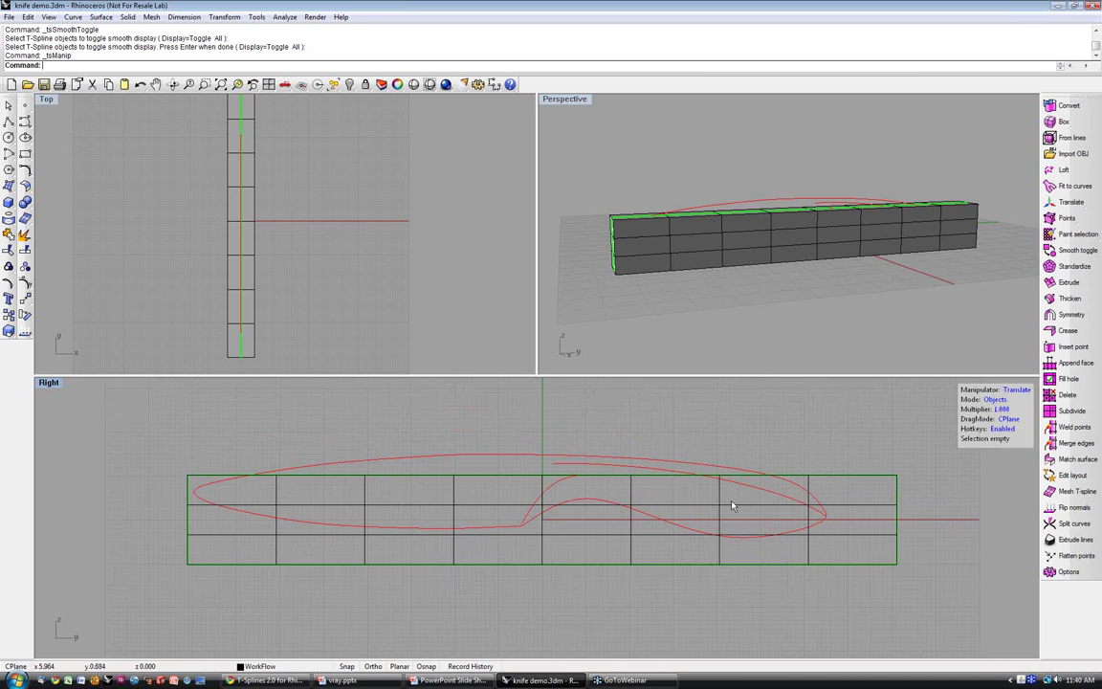
pyautogui.click(858, 481)
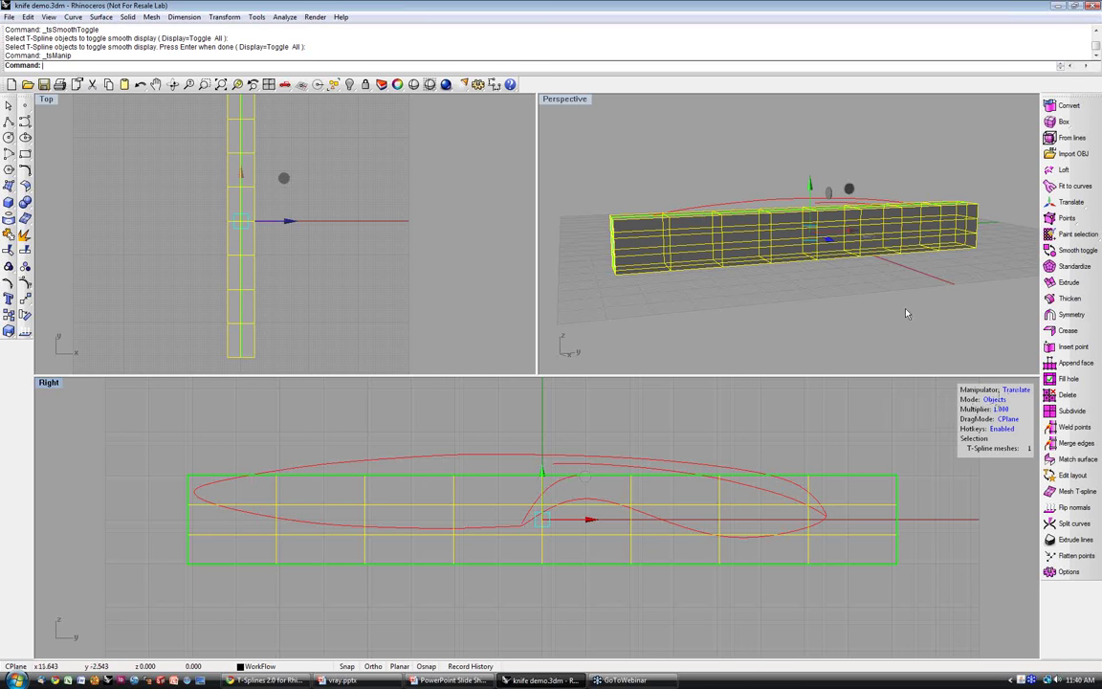
pyautogui.moveTo(907, 313); pyautogui.dragTo(842, 334, button='right')
# - Reselect the box, cycle its manipulator through Rotate to Scale, and clear the selection
pyautogui.click(1013, 392)
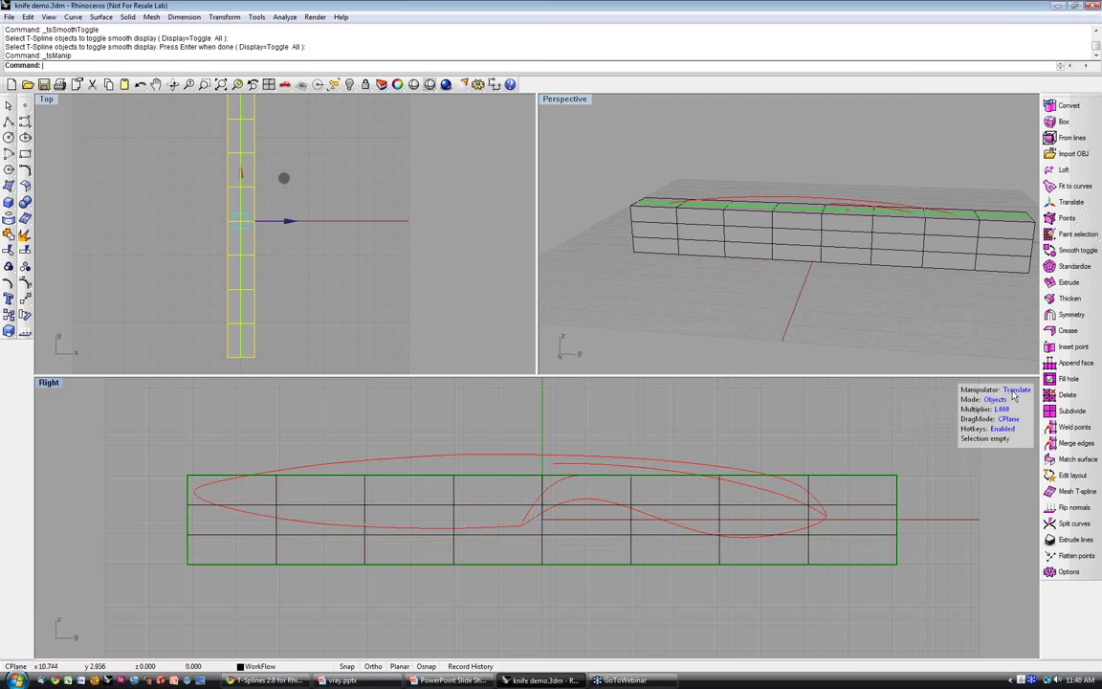
pyautogui.click(773, 478)
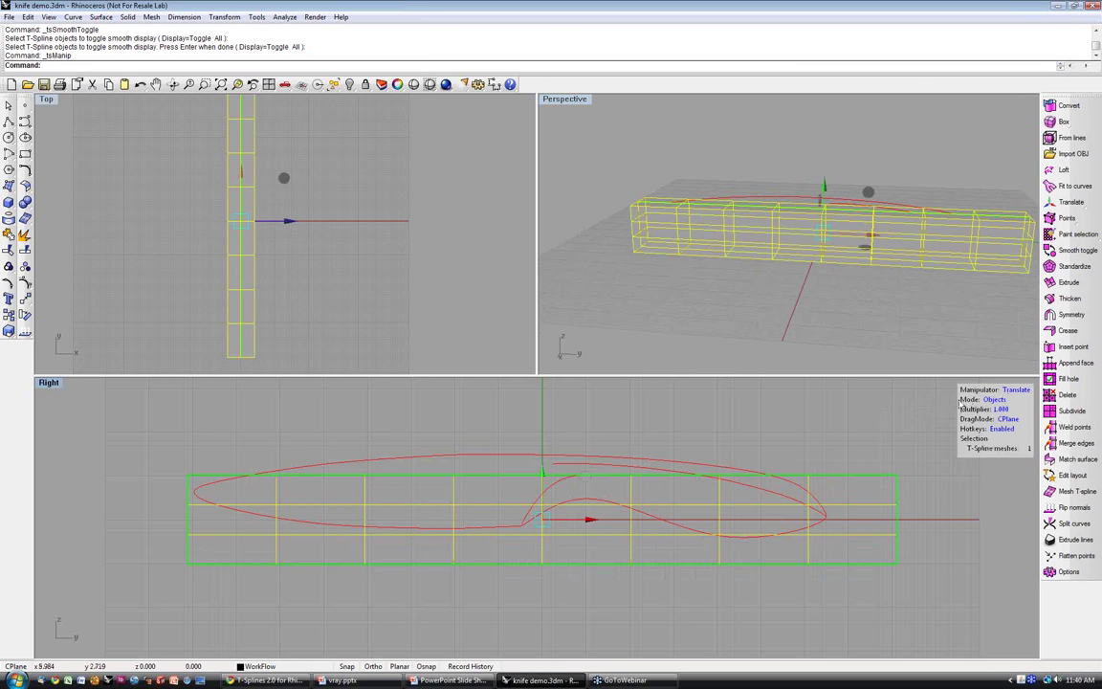
pyautogui.click(1016, 391)
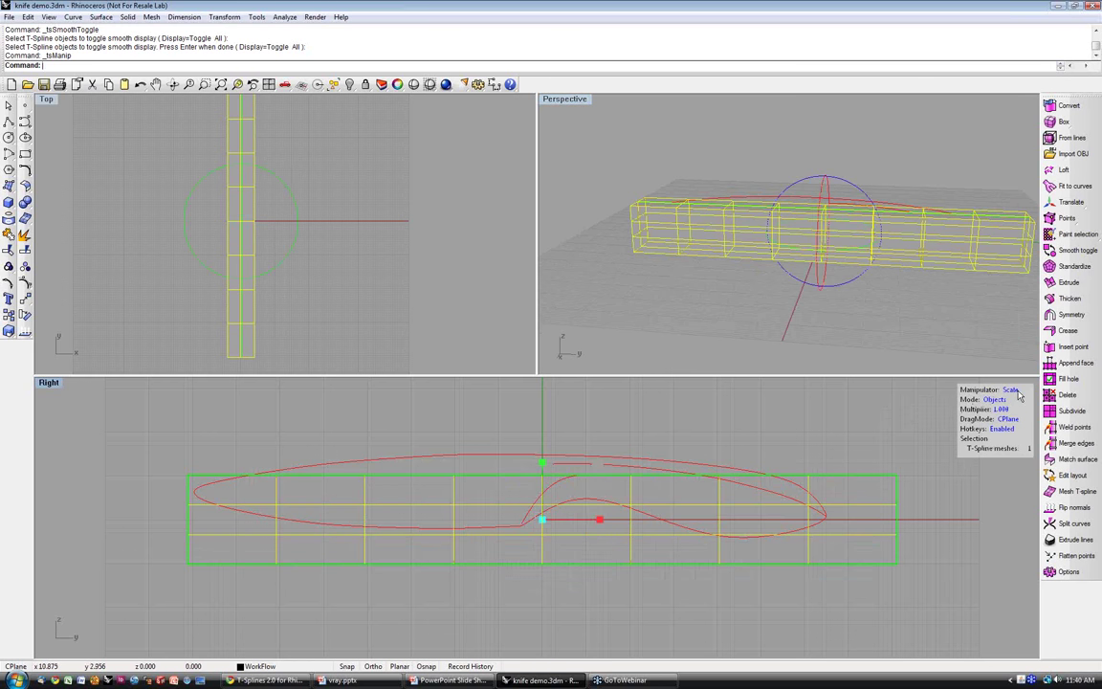
pyautogui.moveTo(882, 245); pyautogui.dragTo(858, 292, button='right')
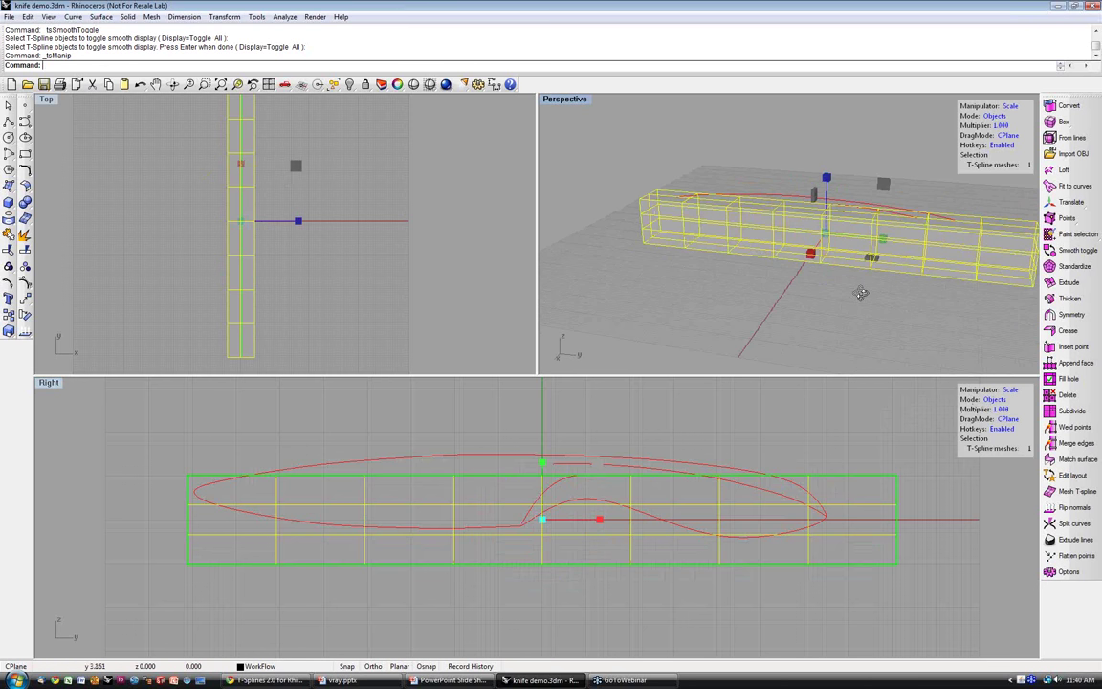
pyautogui.click(945, 414)
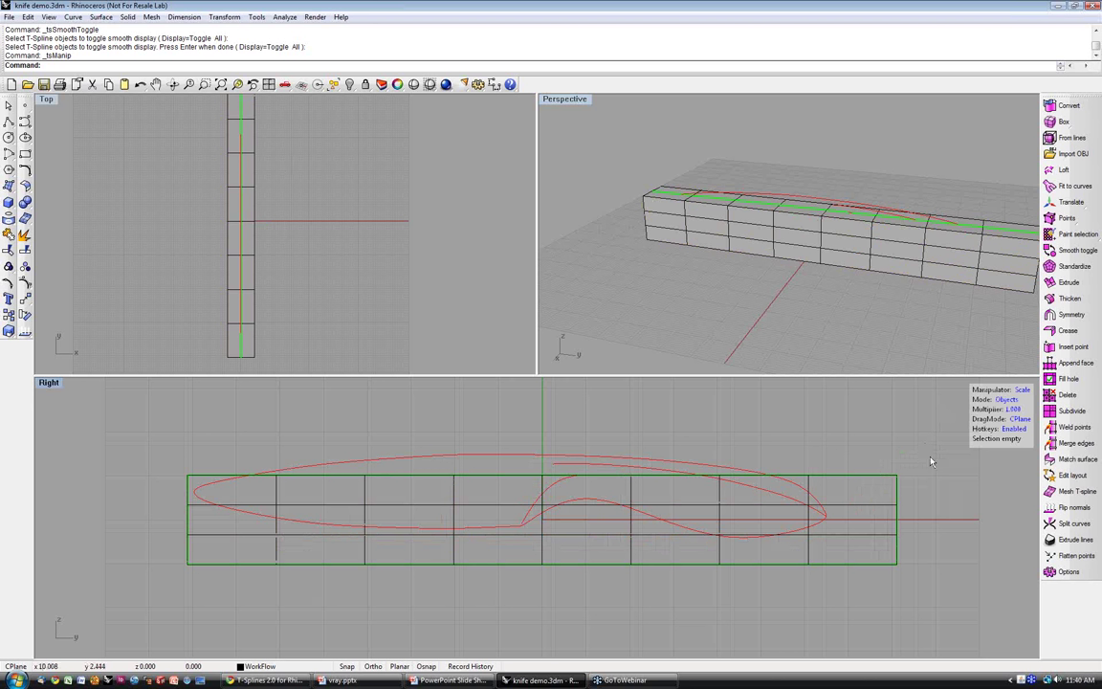
# - Cycle through the manipulator's selection modes, ending on Verts, and set the manipulator type back to Translate
pyautogui.click(1000, 401)
pyautogui.click(1005, 400)
pyautogui.click(1000, 400)
pyautogui.click(1000, 399)
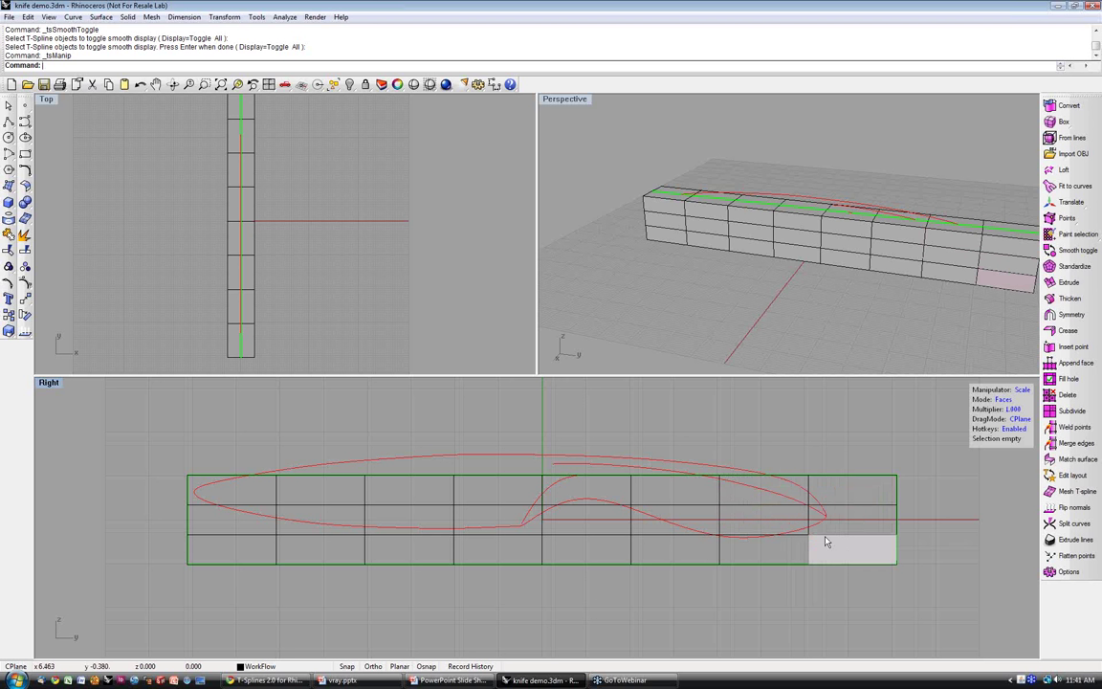
pyautogui.click(1004, 402)
pyautogui.click(1004, 402)
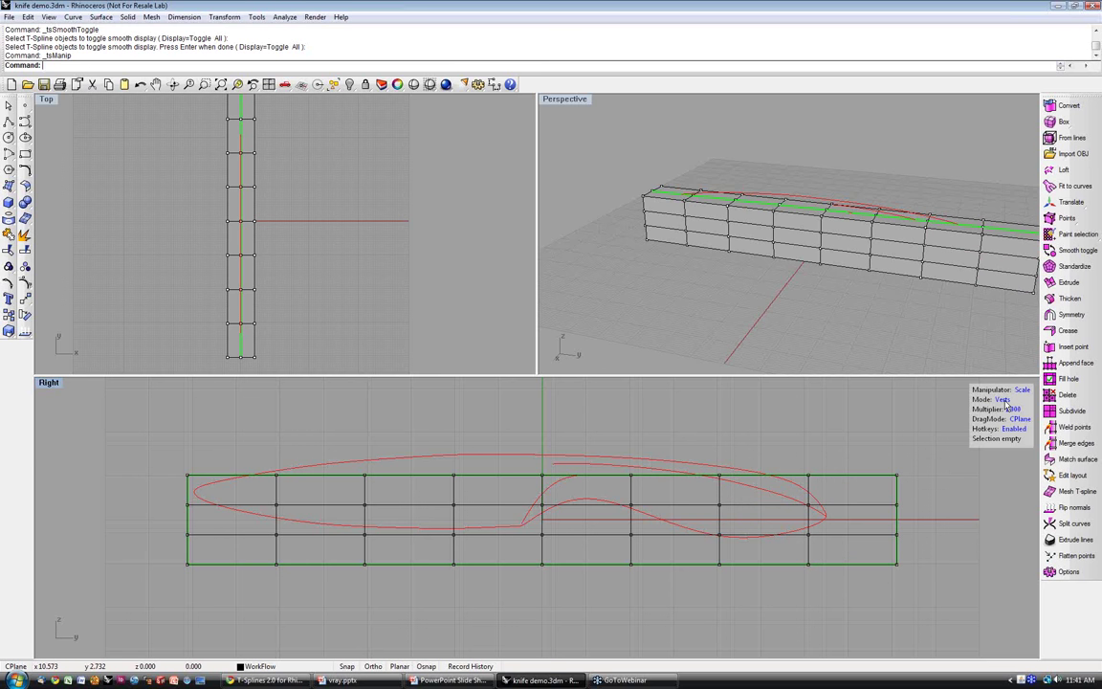
pyautogui.click(1022, 390)
pyautogui.click(1022, 390)
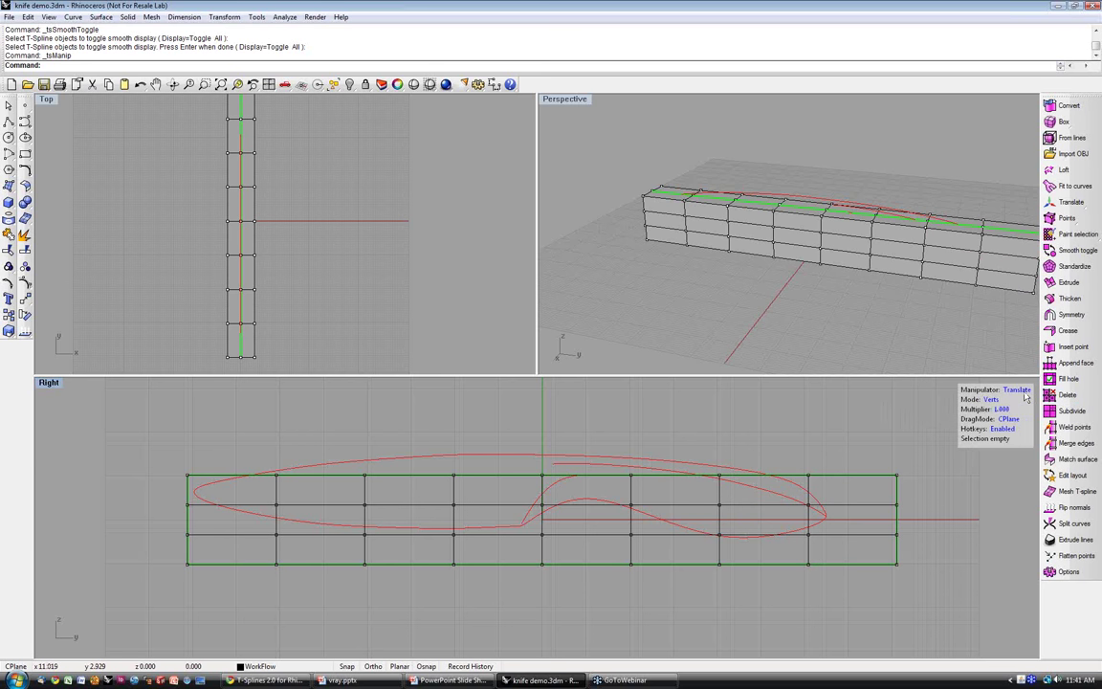
# - Select the box's middle column of vertices and move it in the Right view to the junction of blade and handle
pyautogui.moveTo(358, 568); pyautogui.dragTo(397, 574, button='right')
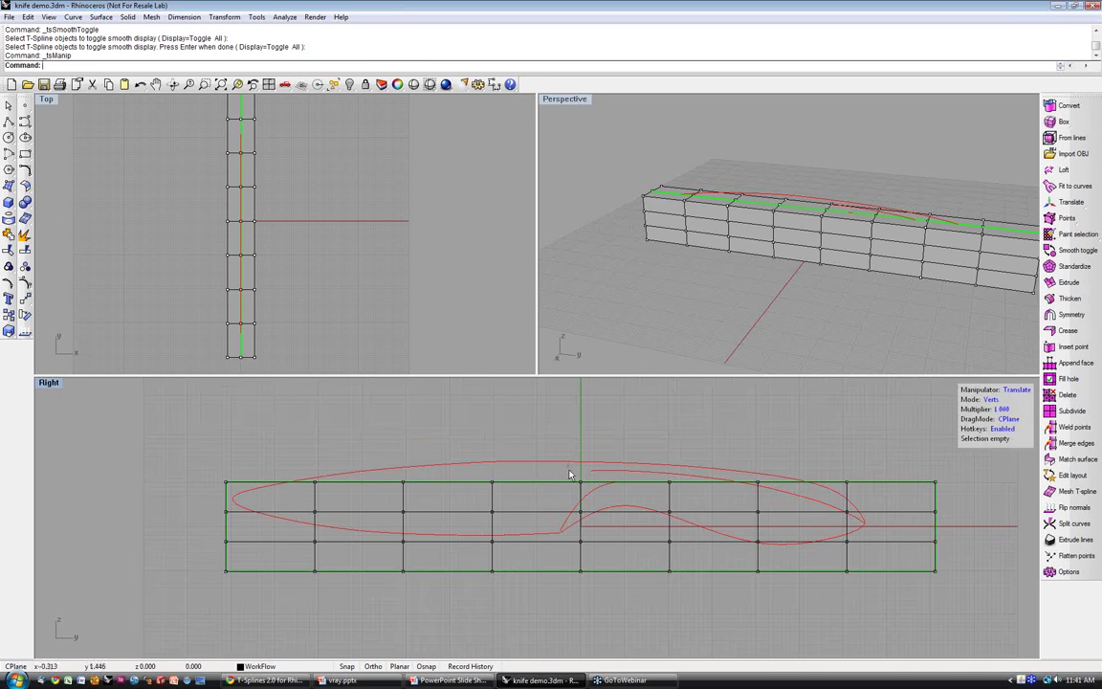
pyautogui.moveTo(570, 472); pyautogui.dragTo(606, 603)
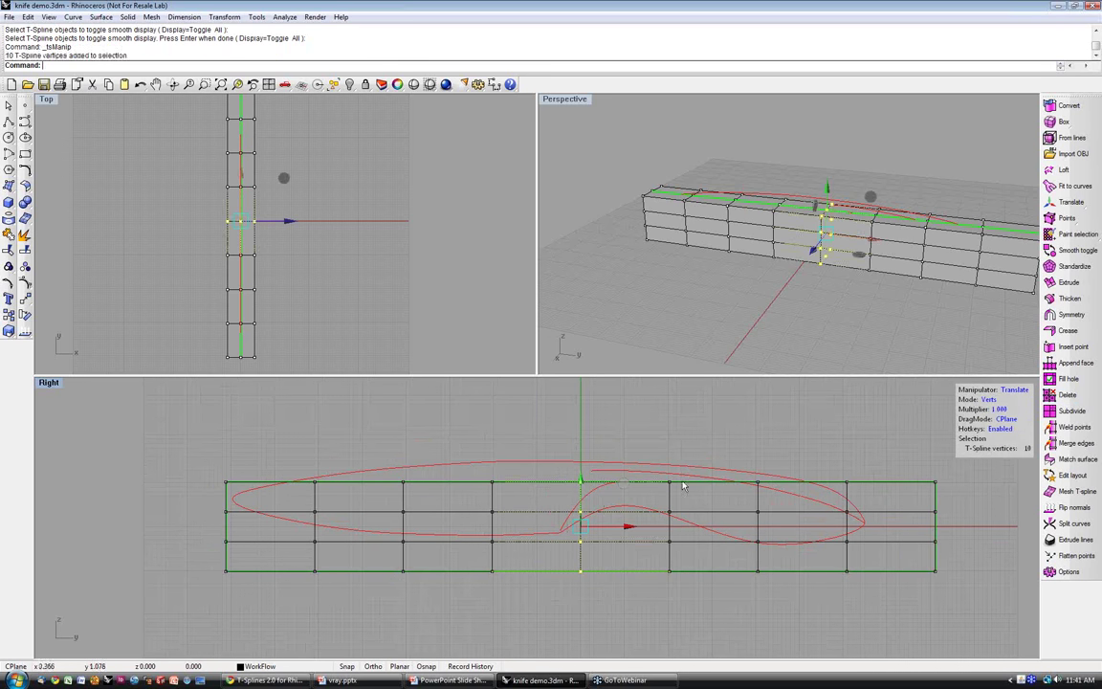
pyautogui.moveTo(624, 483); pyautogui.dragTo(598, 454)
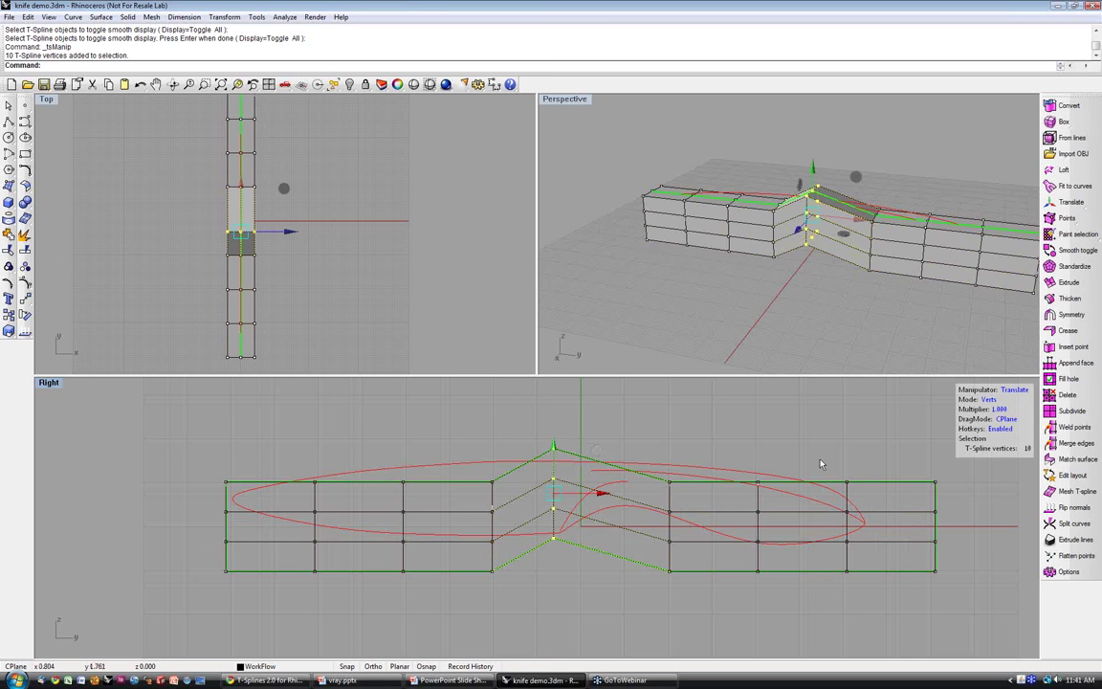
# - Scale the middle vertex column vertically to the blade's height and move it slightly down onto the blade outline
pyautogui.click(1017, 392)
pyautogui.click(1018, 392)
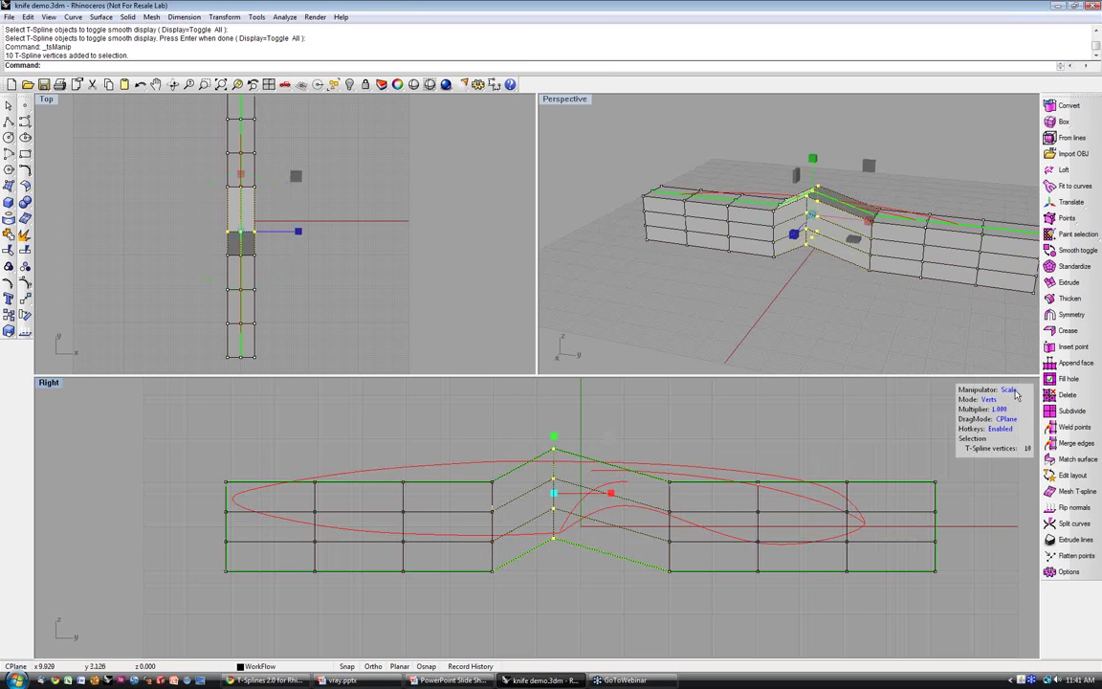
pyautogui.moveTo(554, 436); pyautogui.dragTo(557, 452)
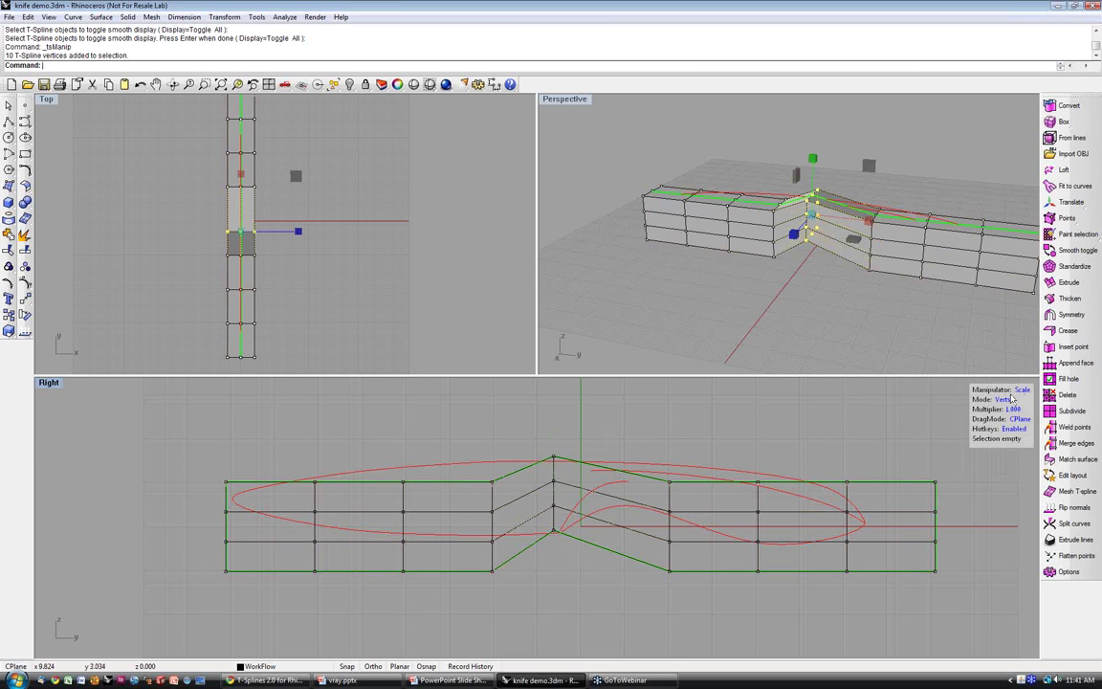
pyautogui.click(1012, 396)
pyautogui.moveTo(485, 397); pyautogui.dragTo(578, 542)
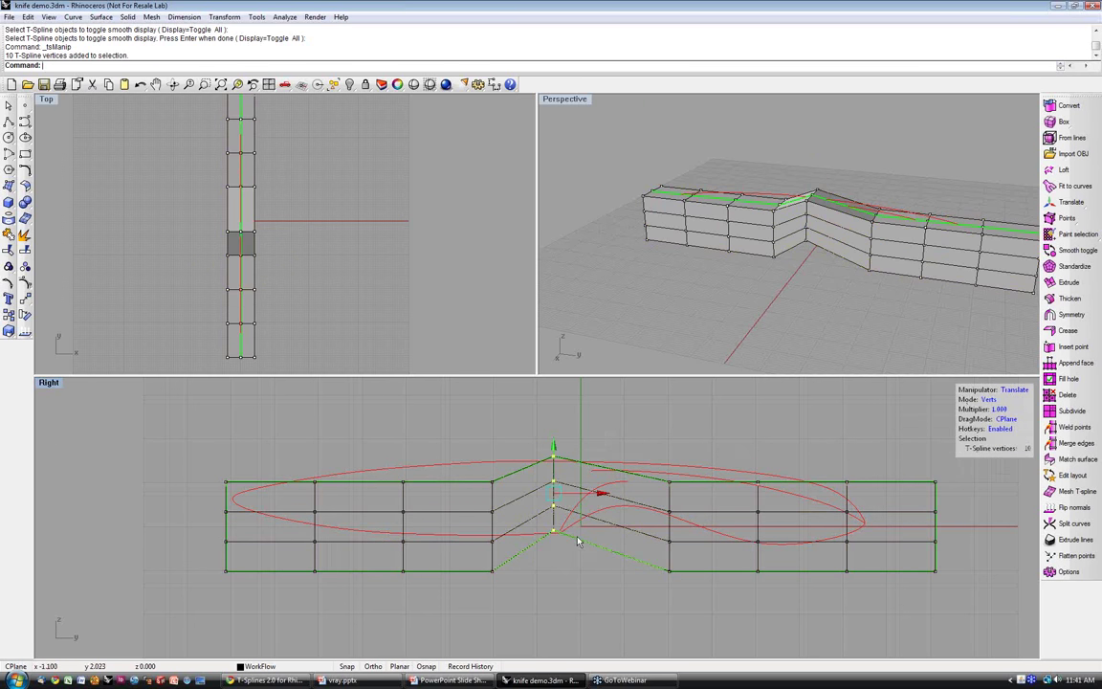
pyautogui.moveTo(556, 448); pyautogui.dragTo(554, 453)
# - Move the adjacent vertex column on the blade side up to the blade outline and scale it vertically to fit
pyautogui.moveTo(476, 472); pyautogui.dragTo(502, 594)
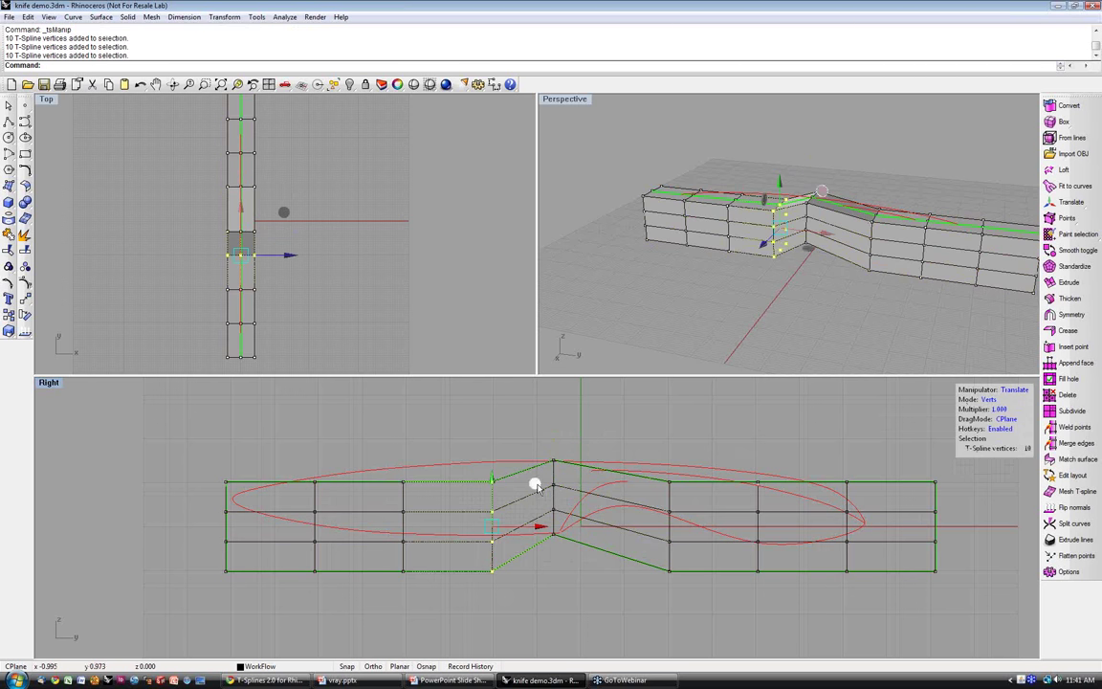
pyautogui.moveTo(537, 486); pyautogui.dragTo(524, 456)
pyautogui.click(1010, 391)
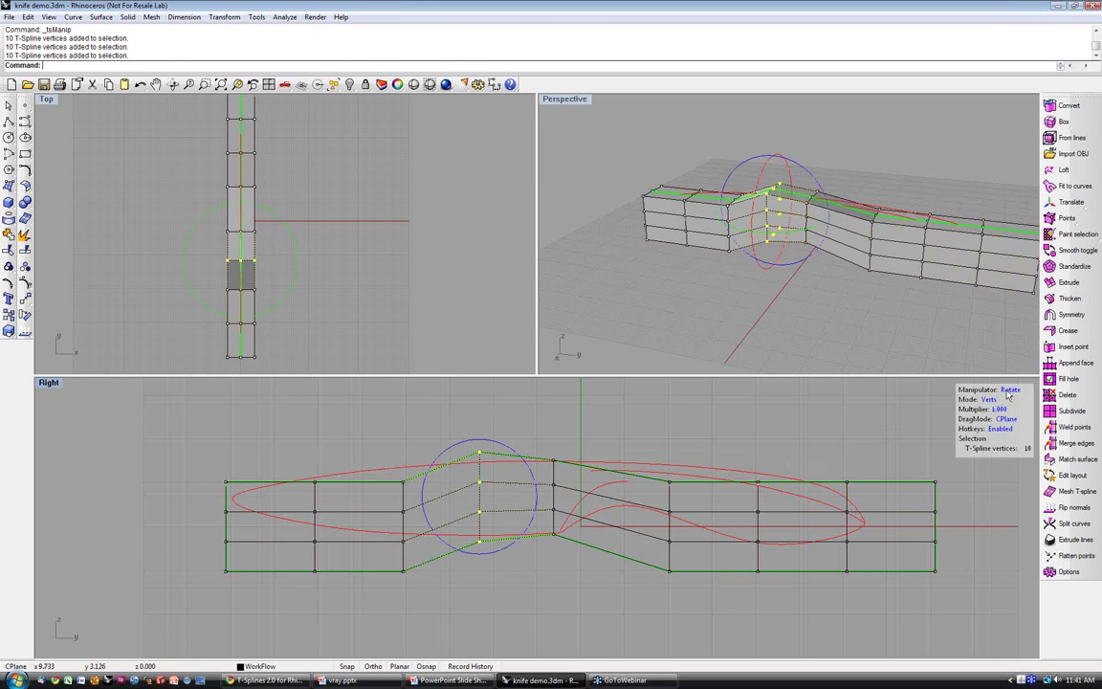
pyautogui.click(1008, 392)
pyautogui.moveTo(478, 449); pyautogui.dragTo(479, 452)
pyautogui.click(1009, 390)
pyautogui.click(1009, 390)
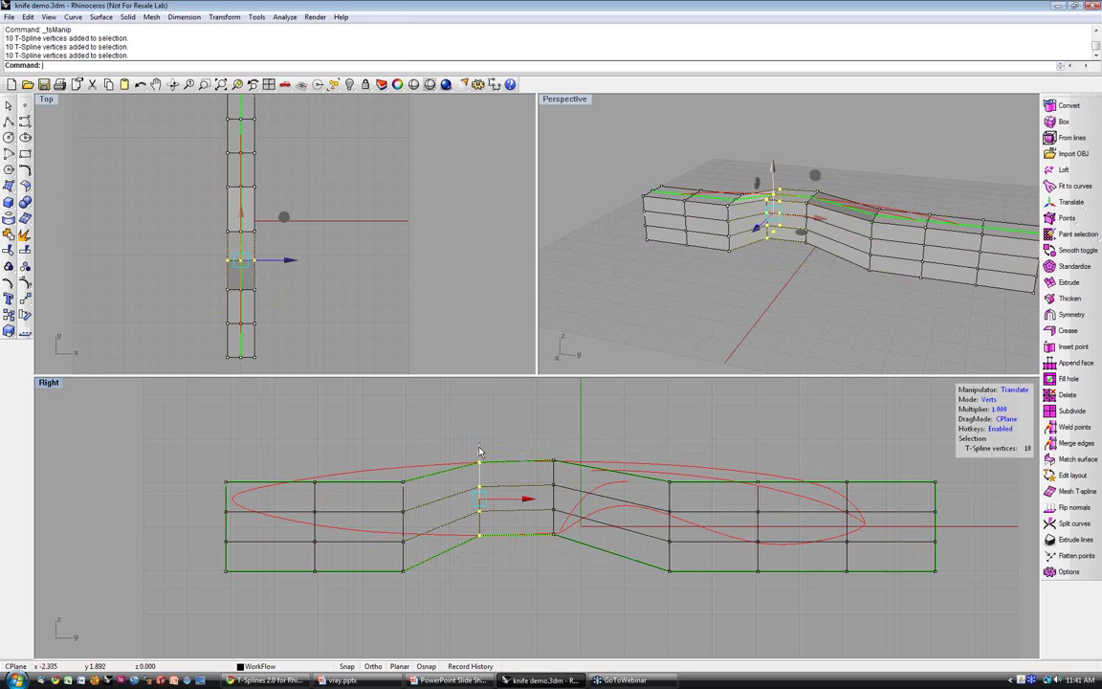
# - Fit the second vertex column beyond the junction to the blade outline by moving it, scaling it vertically, and adjusting its height
pyautogui.moveTo(381, 461); pyautogui.dragTo(440, 588)
pyautogui.moveTo(445, 483); pyautogui.dragTo(424, 457)
pyautogui.press('e')
pyautogui.press('r')
pyautogui.press('w')
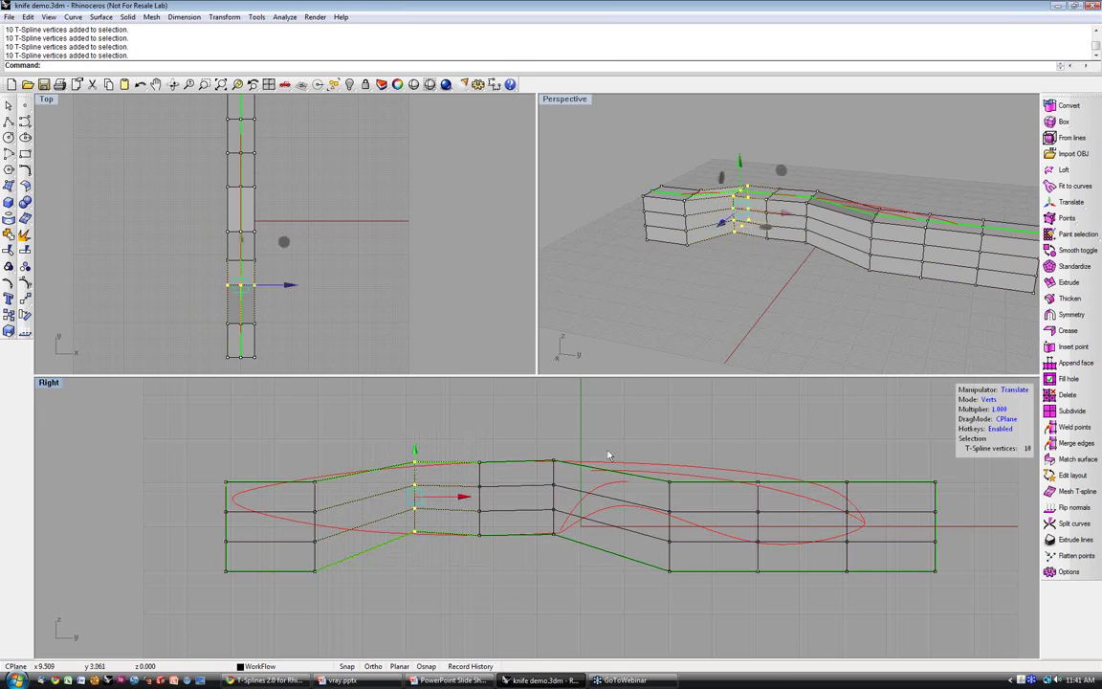
pyautogui.moveTo(416, 448); pyautogui.dragTo(419, 453)
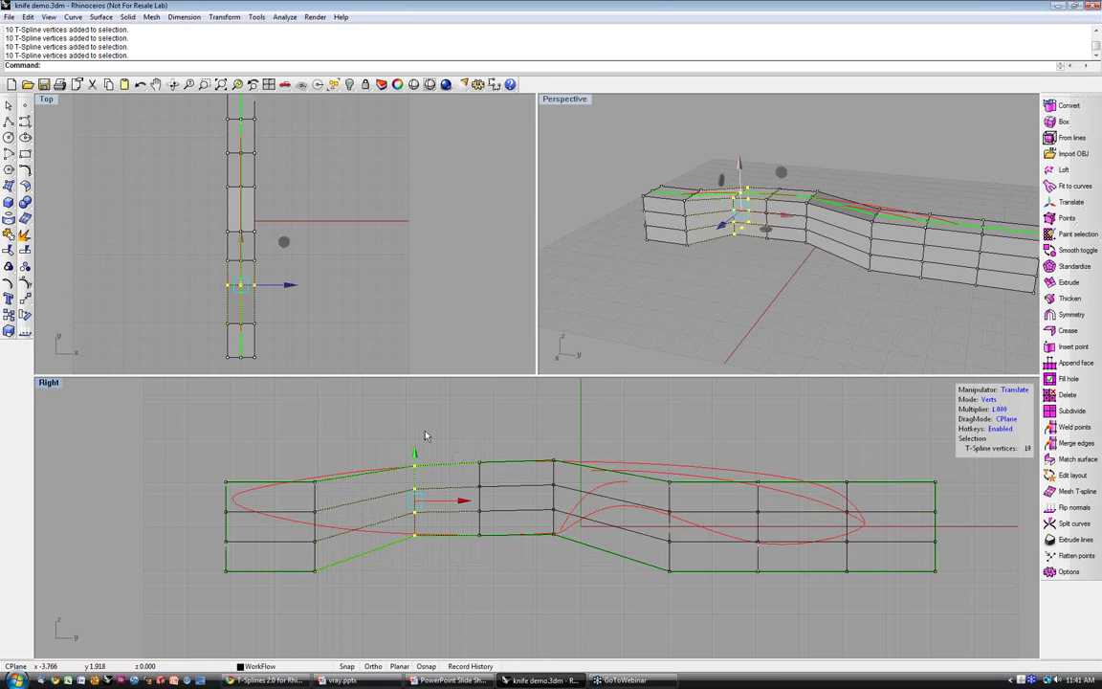
# - Move the vertex column nearest the blade tip's end column onto the blade outline and scale it down vertically
pyautogui.moveTo(294, 459); pyautogui.dragTo(328, 585)
pyautogui.moveTo(356, 488); pyautogui.dragTo(361, 461)
pyautogui.press('e')
pyautogui.click(1008, 389)
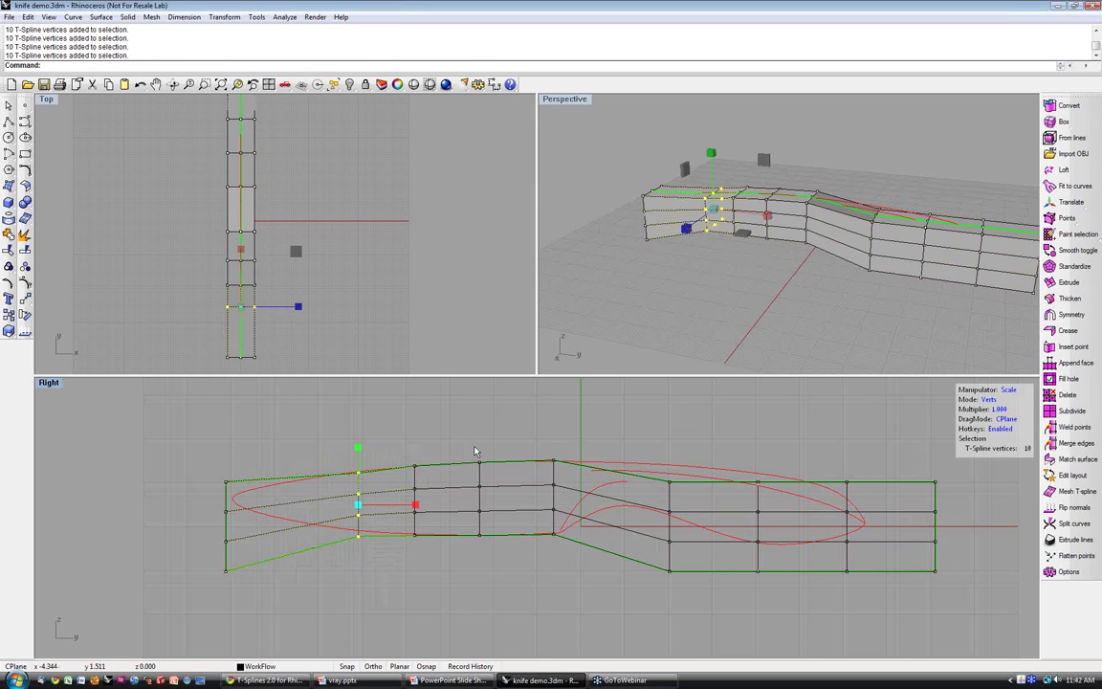
# - Float the manipulator toolbar over the Right view and switch the manipulator to Translate
pyautogui.click(1051, 204)
pyautogui.moveTo(1051, 207); pyautogui.dragTo(722, 422)
pyautogui.click(624, 432)
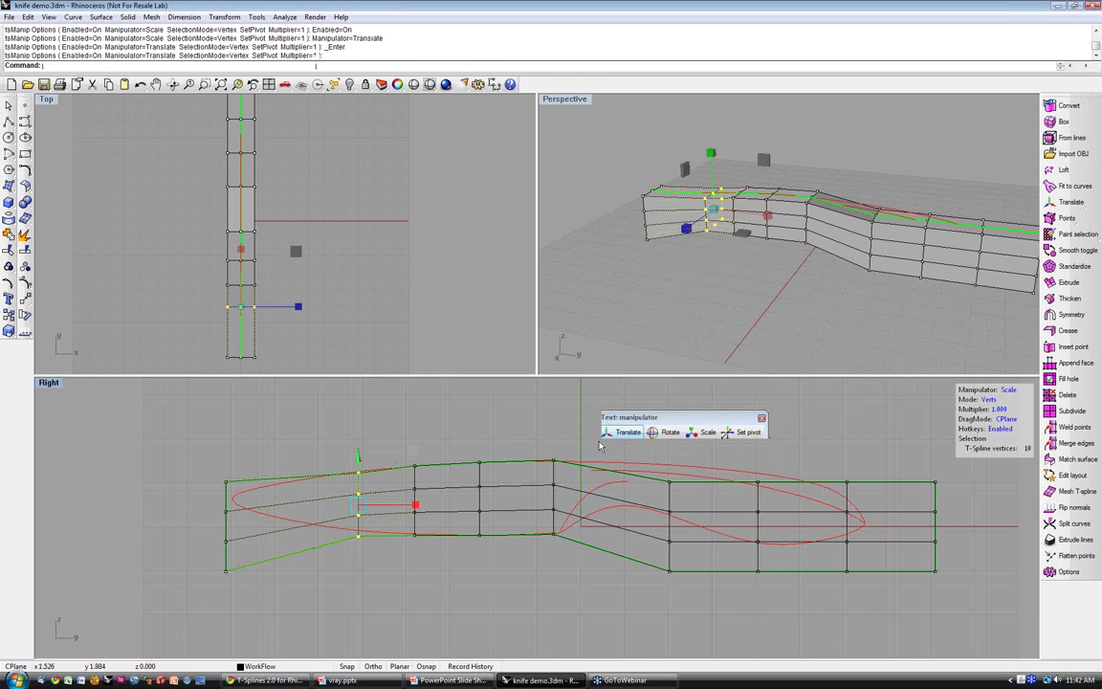
# - Nudge the column beside the blade tip upward, move the blade's end column inward onto the outline, and scale it down vertically
pyautogui.moveTo(361, 457); pyautogui.dragTo(361, 455)
pyautogui.moveTo(191, 463); pyautogui.dragTo(275, 604)
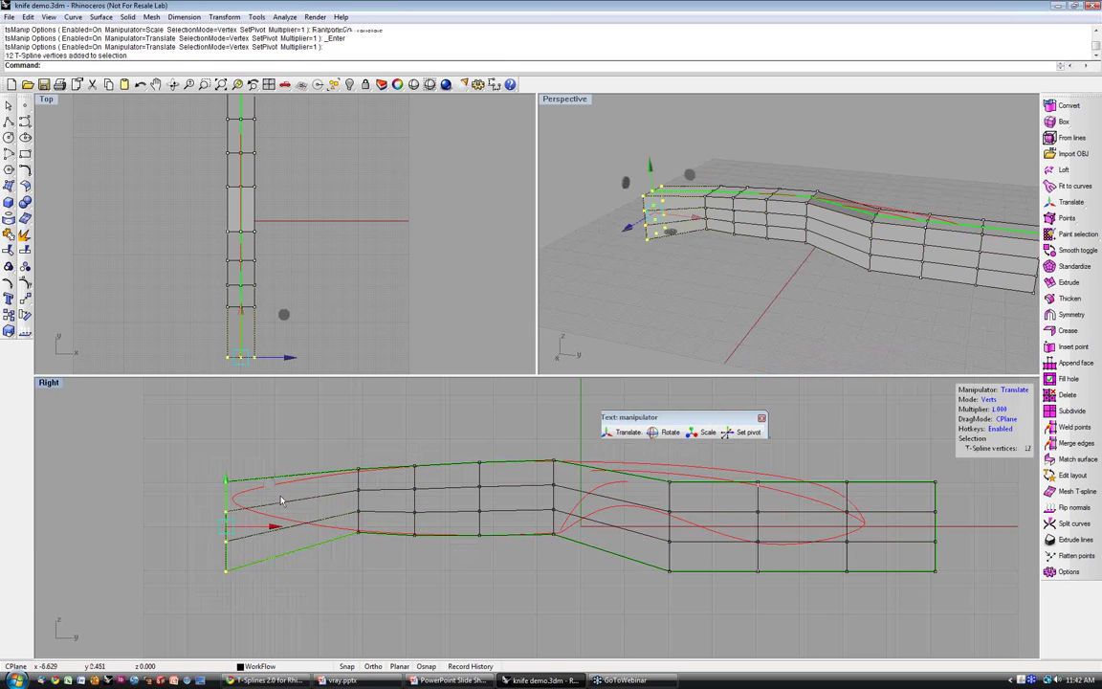
pyautogui.moveTo(270, 484); pyautogui.dragTo(293, 482)
pyautogui.click(692, 432)
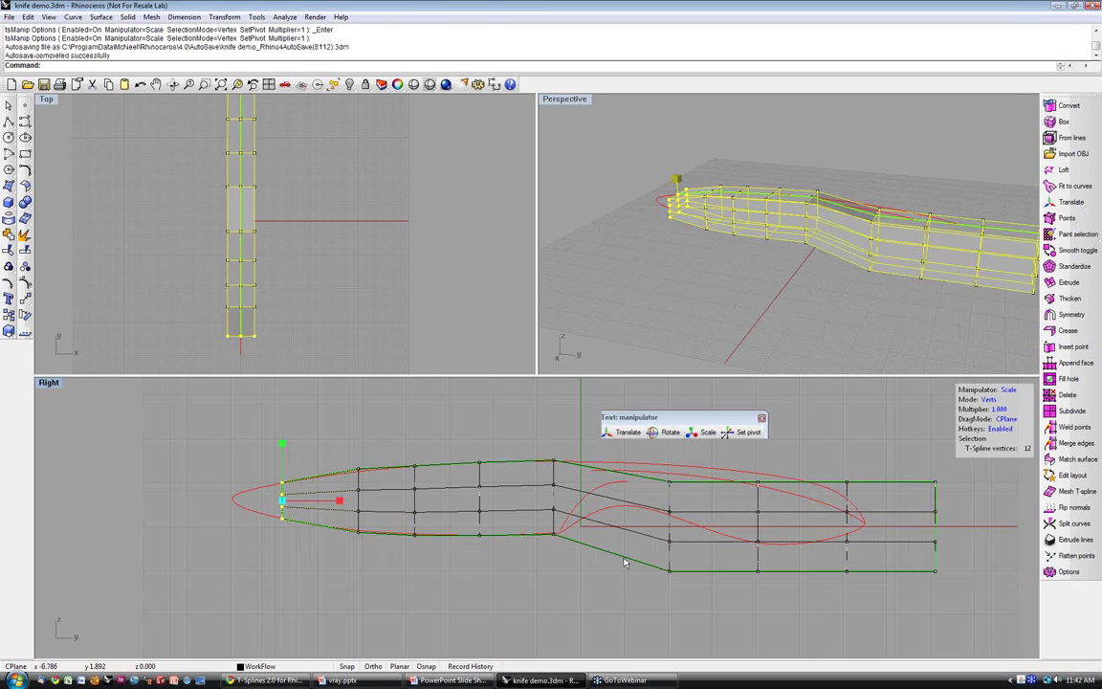
pyautogui.moveTo(765, 550); pyautogui.dragTo(648, 549, button='right')
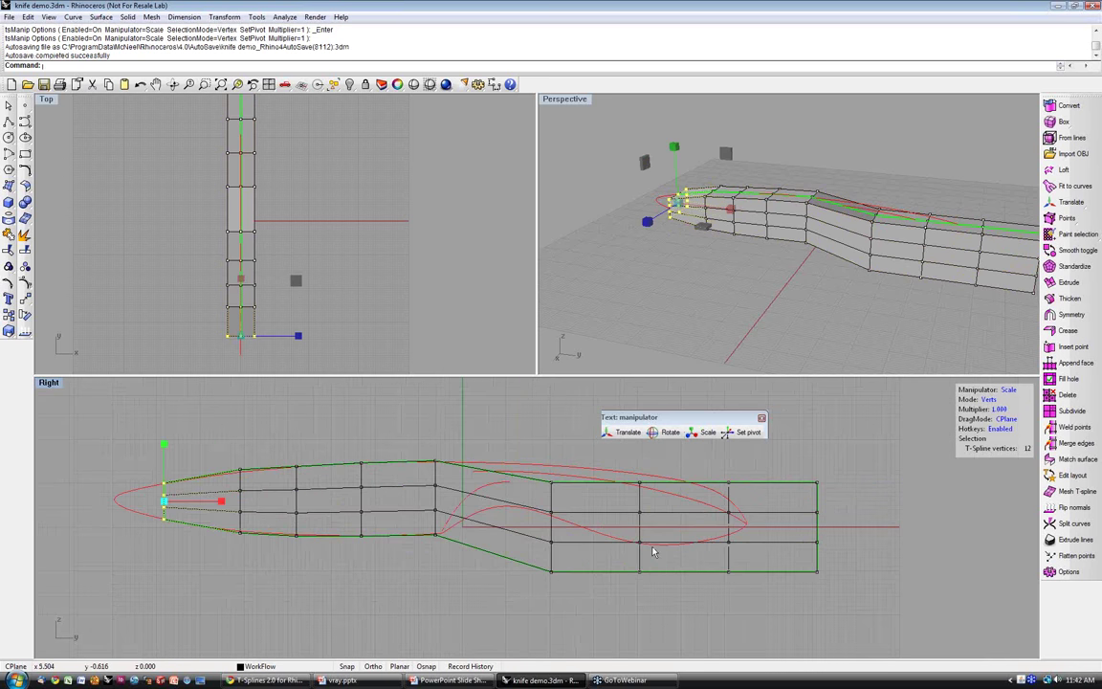
# - Open the T-Splines hotkey options and restore the default hotkeys
pyautogui.click(1000, 429)
pyautogui.click(1062, 572)
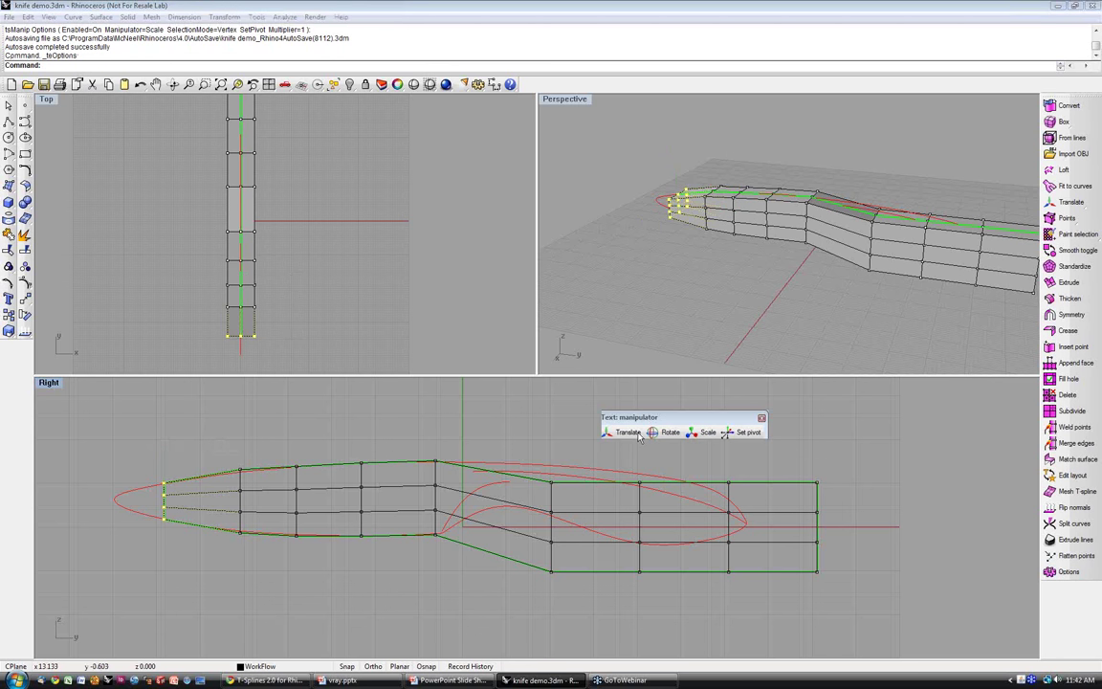
pyautogui.click(415, 505)
pyautogui.click(516, 516)
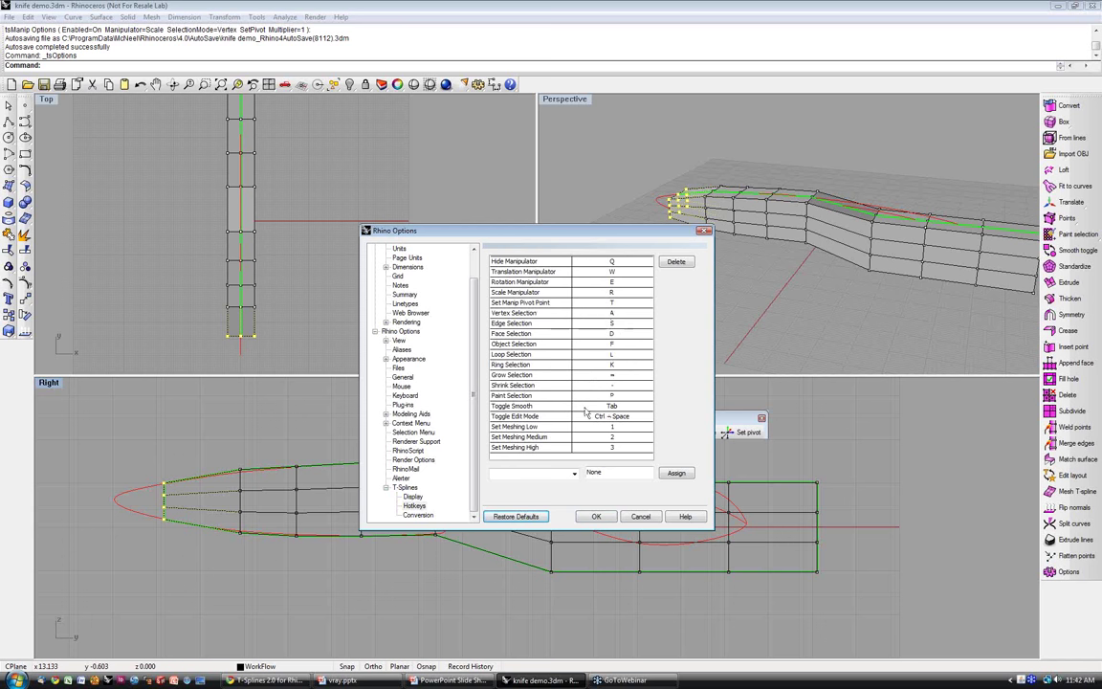
# - Assign the hotkey X to the tsExtrude command
pyautogui.click(574, 473)
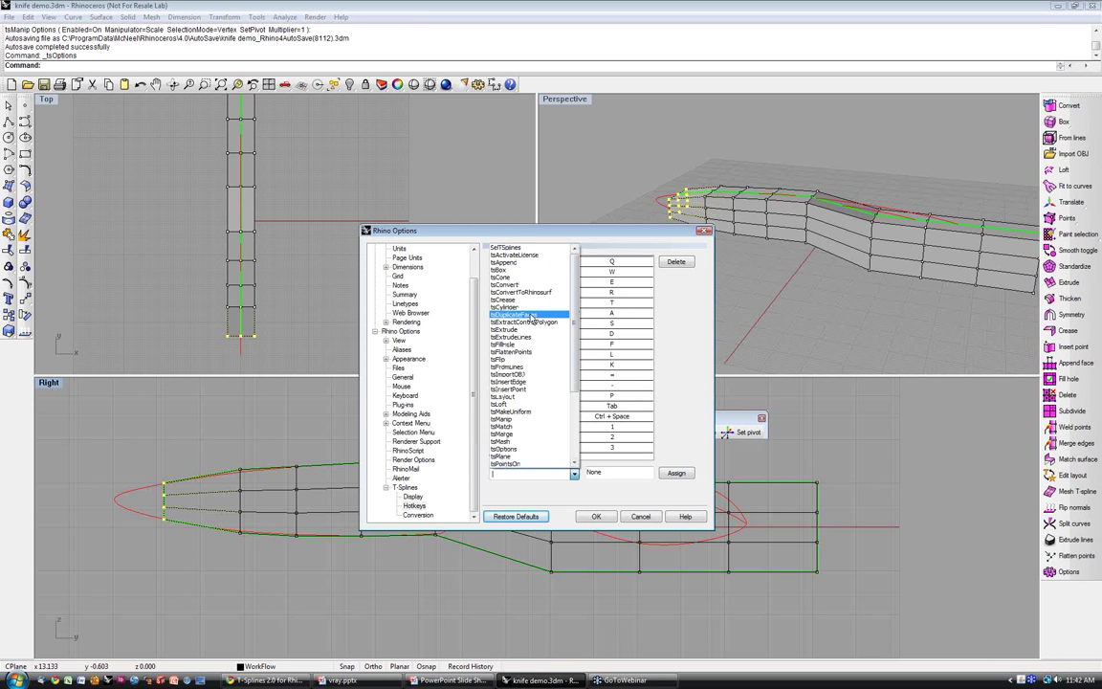
pyautogui.click(525, 331)
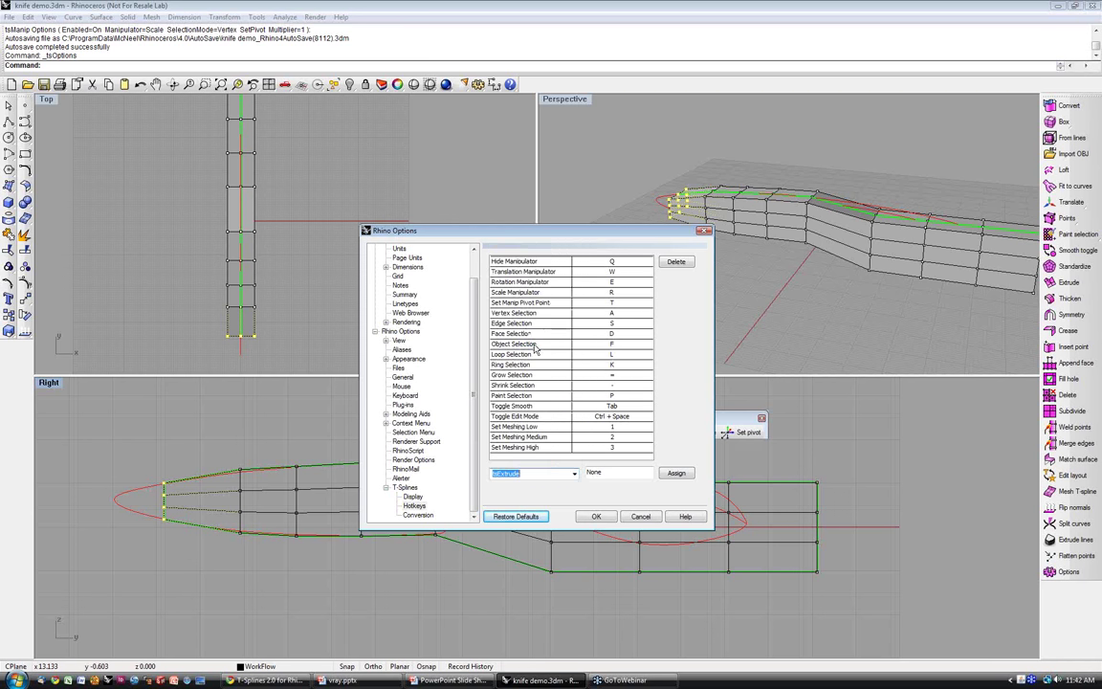
pyautogui.click(615, 475)
pyautogui.press('x')
pyautogui.click(676, 473)
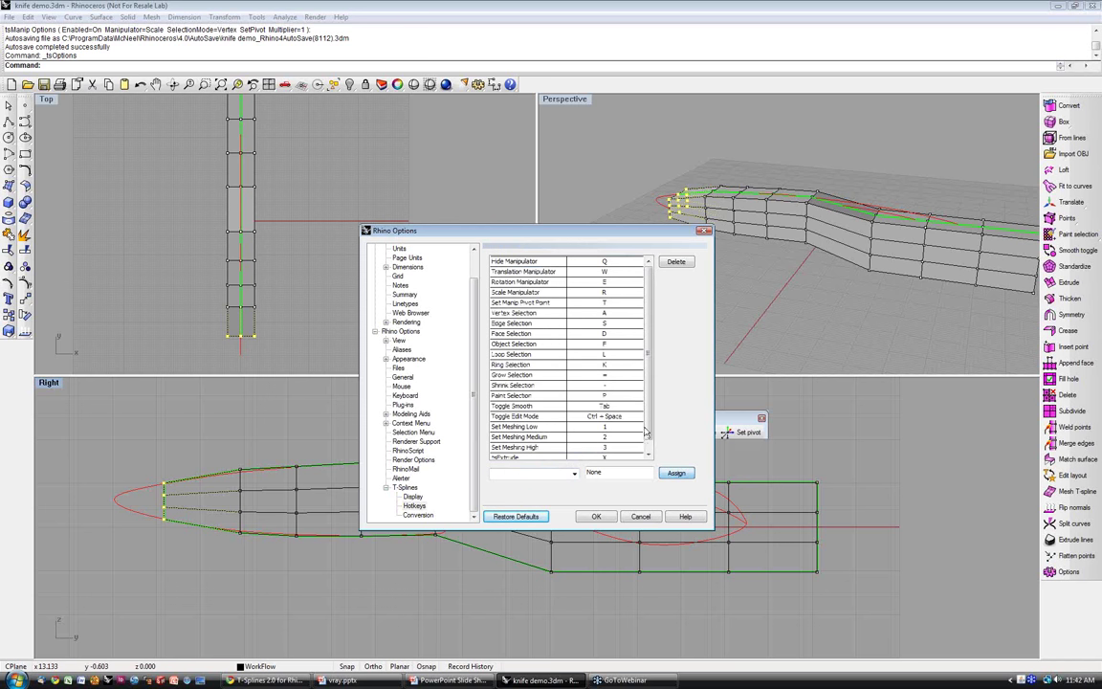
pyautogui.scroll(-1, 654, 424)
# - Assign the hotkey Z to the Zebra command and accept the options
pyautogui.click(549, 474)
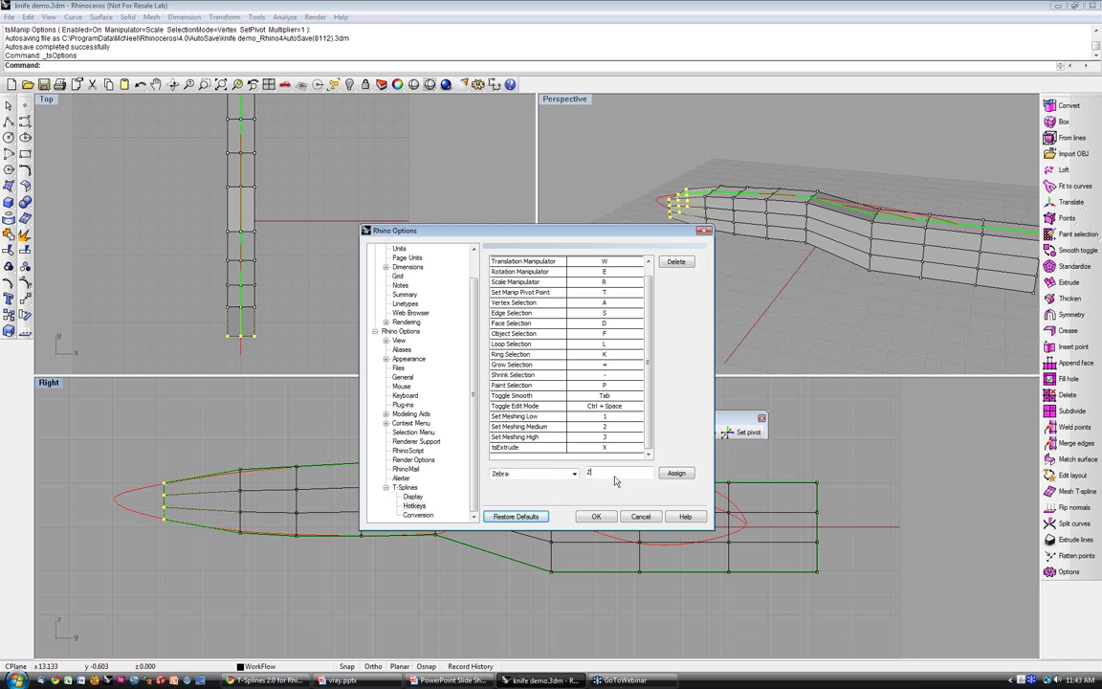
pyautogui.click(676, 473)
pyautogui.scroll(-1, 650, 433)
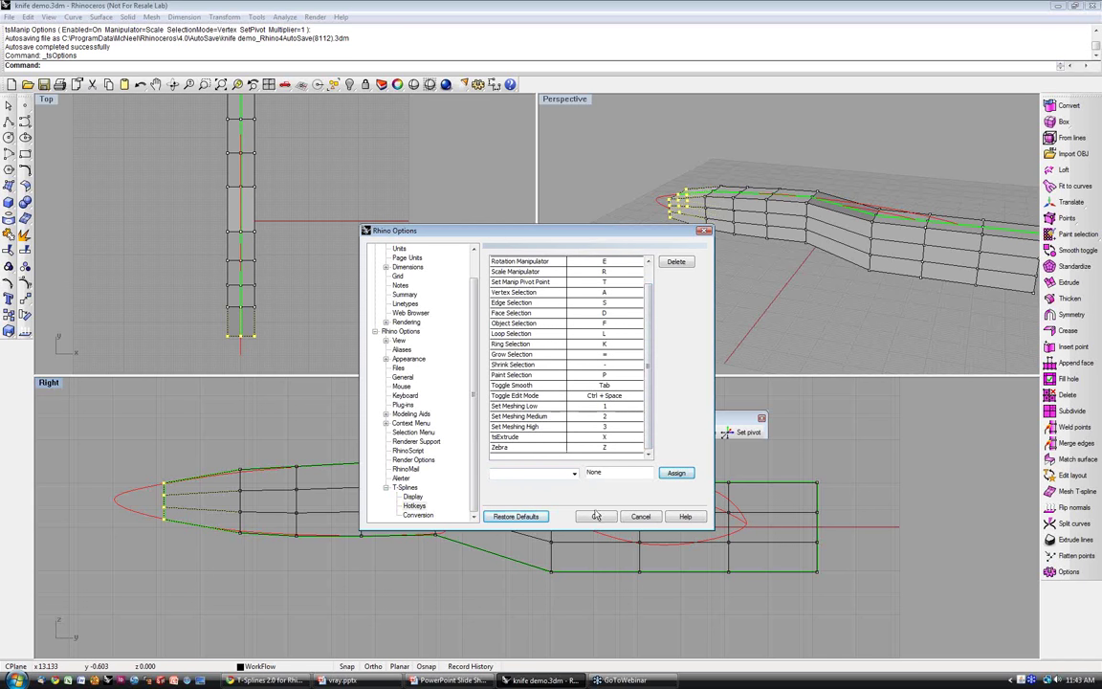
pyautogui.click(595, 517)
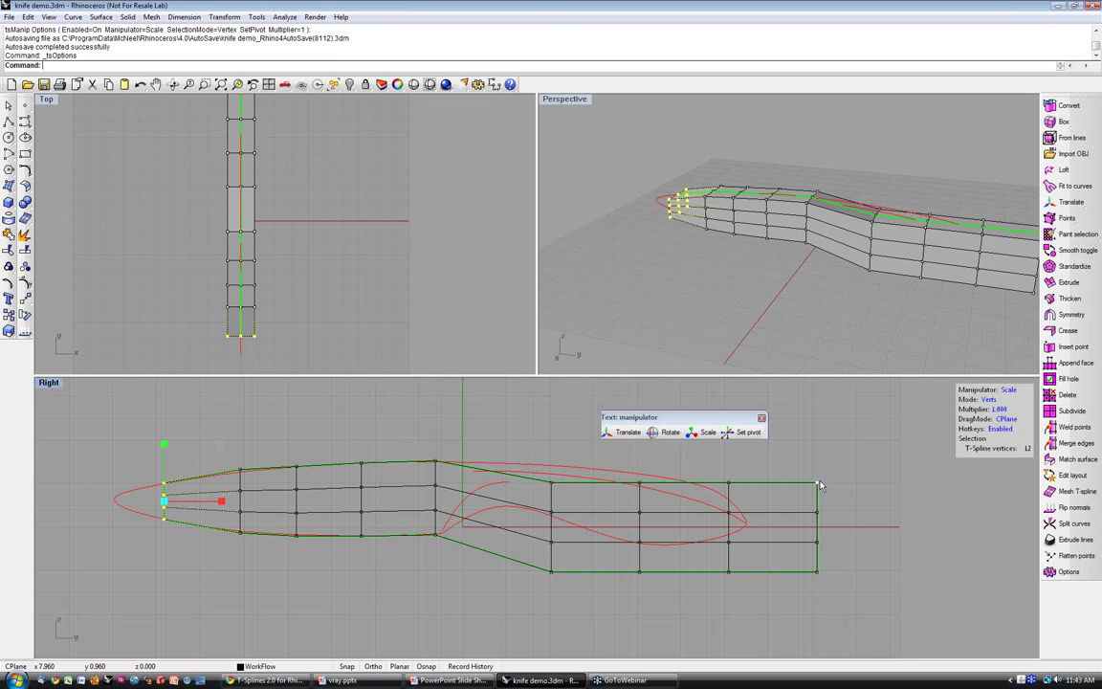
# - Fit the first handle-side vertex column beyond the junction between the handle's upper and lower curves by translating it and scaling it down vertically
pyautogui.moveTo(719, 418); pyautogui.dragTo(796, 409)
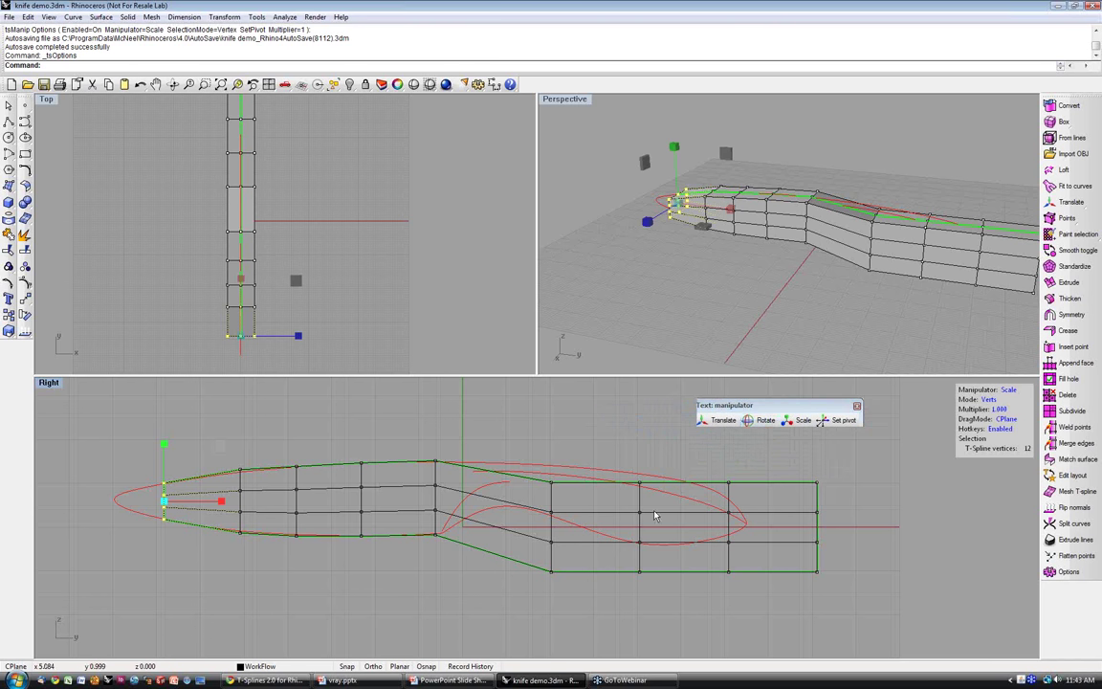
pyautogui.moveTo(543, 468); pyautogui.dragTo(583, 607)
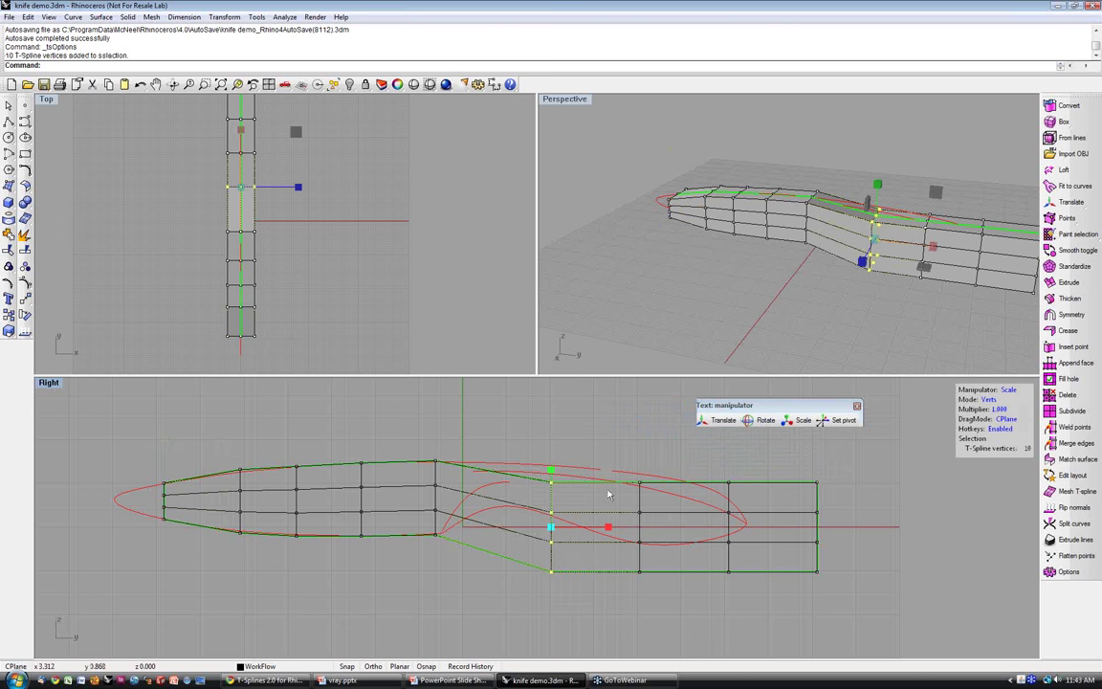
pyautogui.press('w')
pyautogui.moveTo(605, 490); pyautogui.dragTo(538, 437)
pyautogui.press('r')
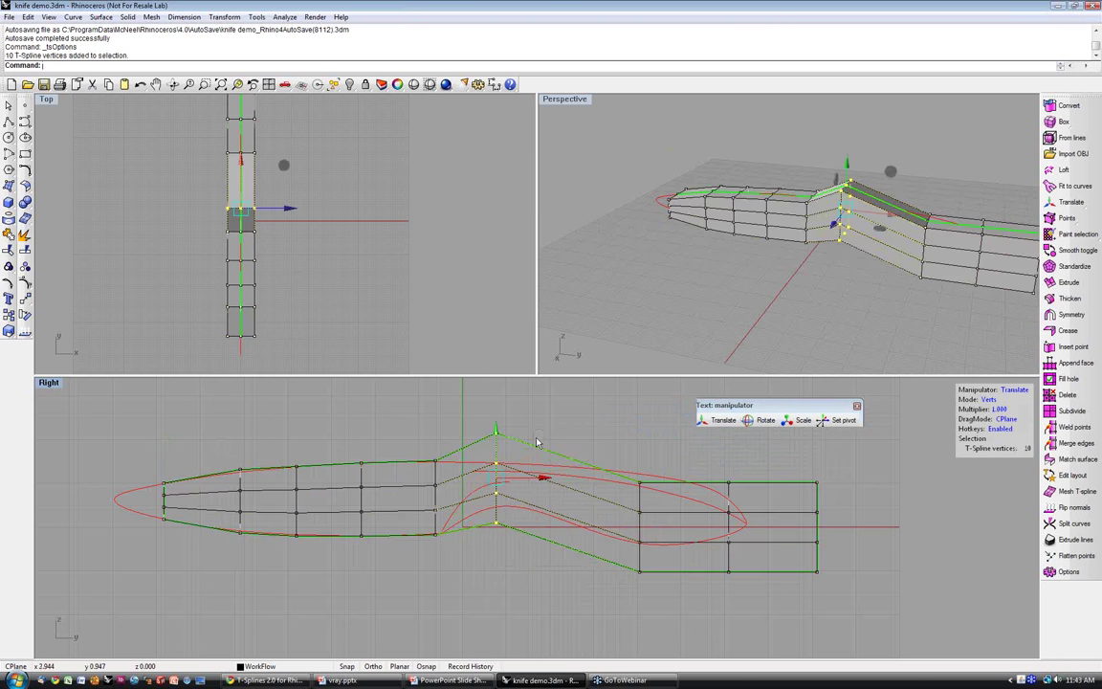
pyautogui.moveTo(496, 421); pyautogui.dragTo(495, 444)
pyautogui.press('w')
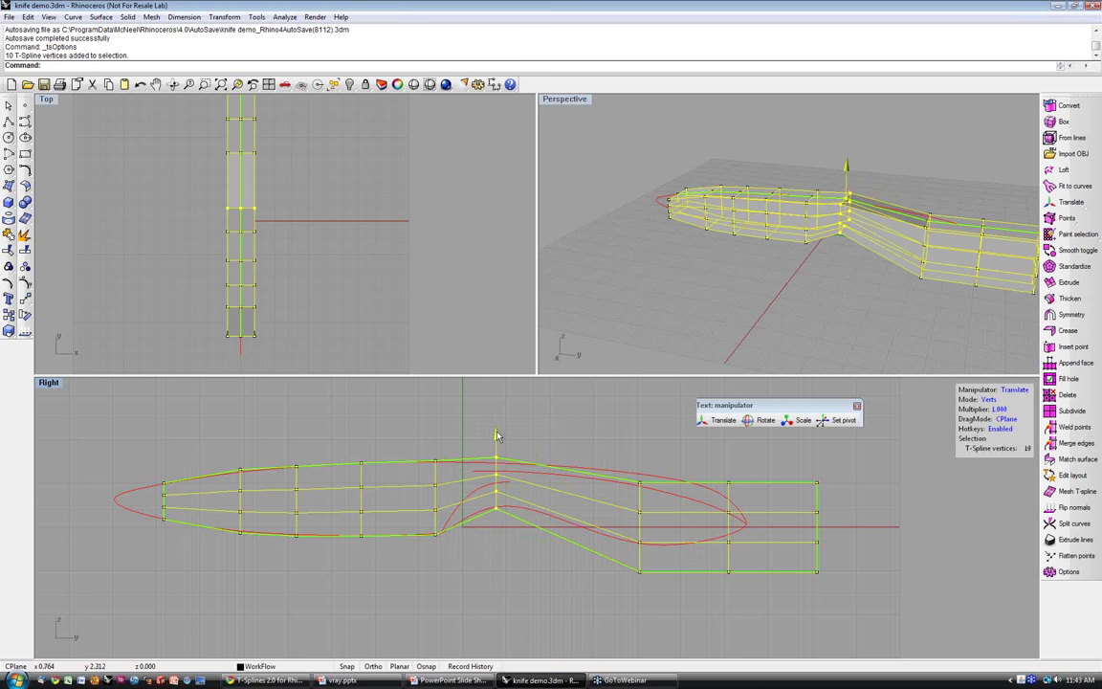
pyautogui.press('r')
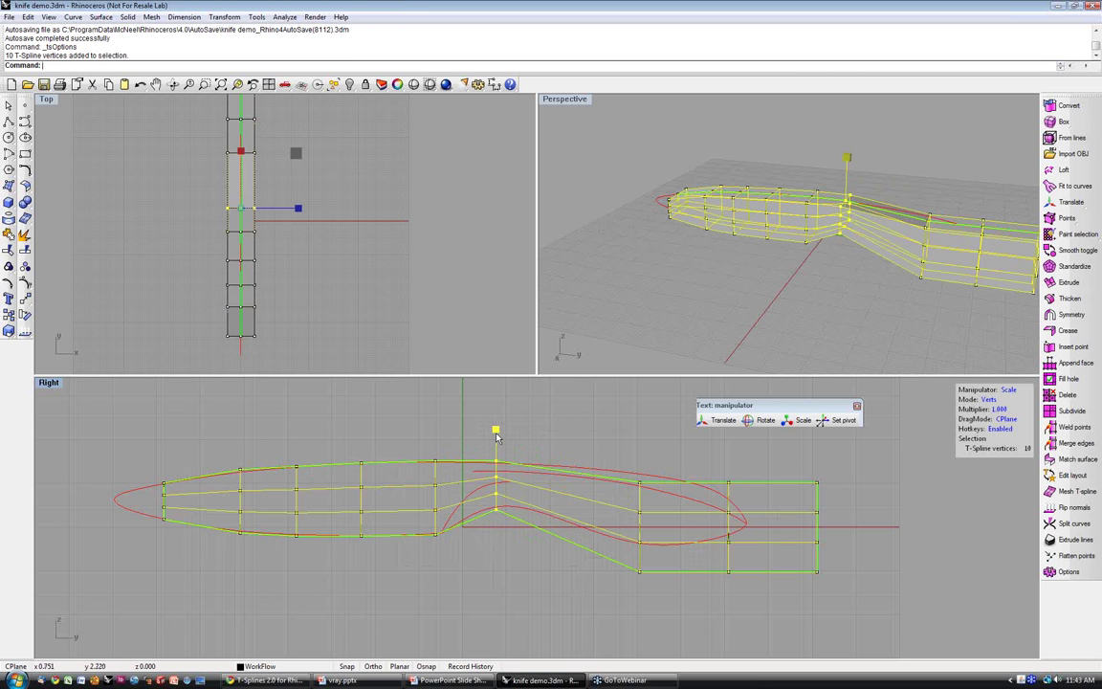
pyautogui.moveTo(497, 437); pyautogui.dragTo(497, 439)
# - Move the second handle-side vertex column toward the junction and scale it vertically to fit the handle curves
pyautogui.moveTo(625, 467); pyautogui.dragTo(677, 589)
pyautogui.press('w')
pyautogui.moveTo(682, 483); pyautogui.dragTo(572, 447)
pyautogui.press('r')
pyautogui.press('w')
# - Move the third handle-side vertex column up to the handle's widest part and scale it vertically to match the curves
pyautogui.click(701, 466)
pyautogui.moveTo(701, 466); pyautogui.dragTo(779, 585)
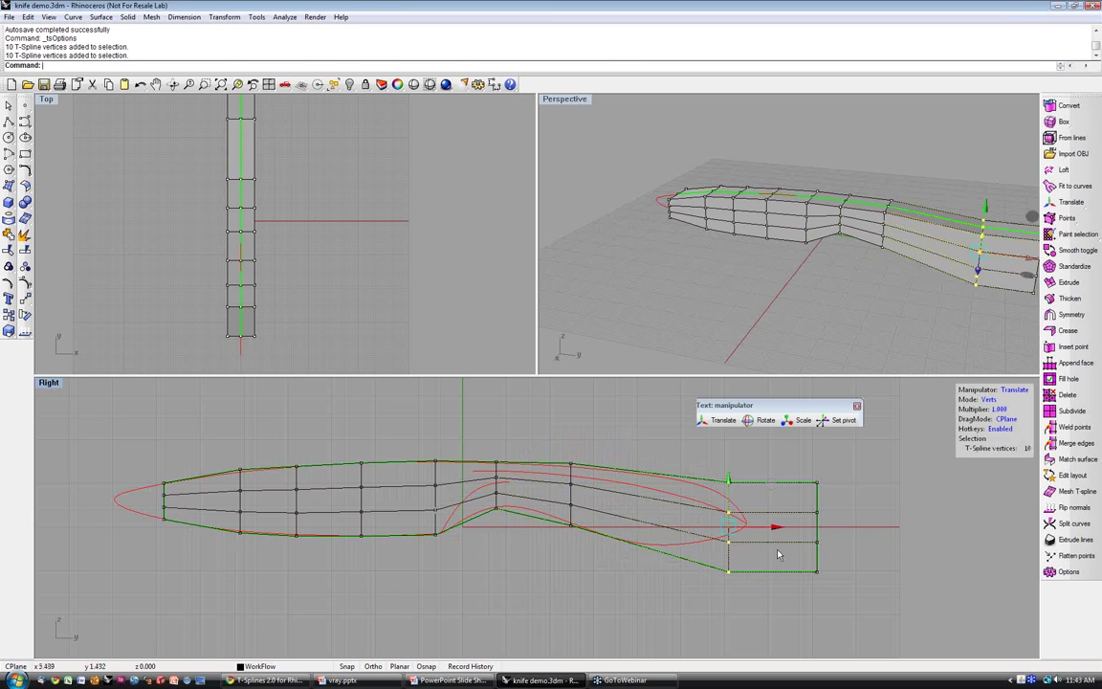
pyautogui.moveTo(774, 489); pyautogui.dragTo(641, 463)
pyautogui.press('r')
pyautogui.press('w')
# - Move the handle's end vertex column inward near the butt and scale it down vertically to the outline
pyautogui.moveTo(801, 470); pyautogui.dragTo(846, 595)
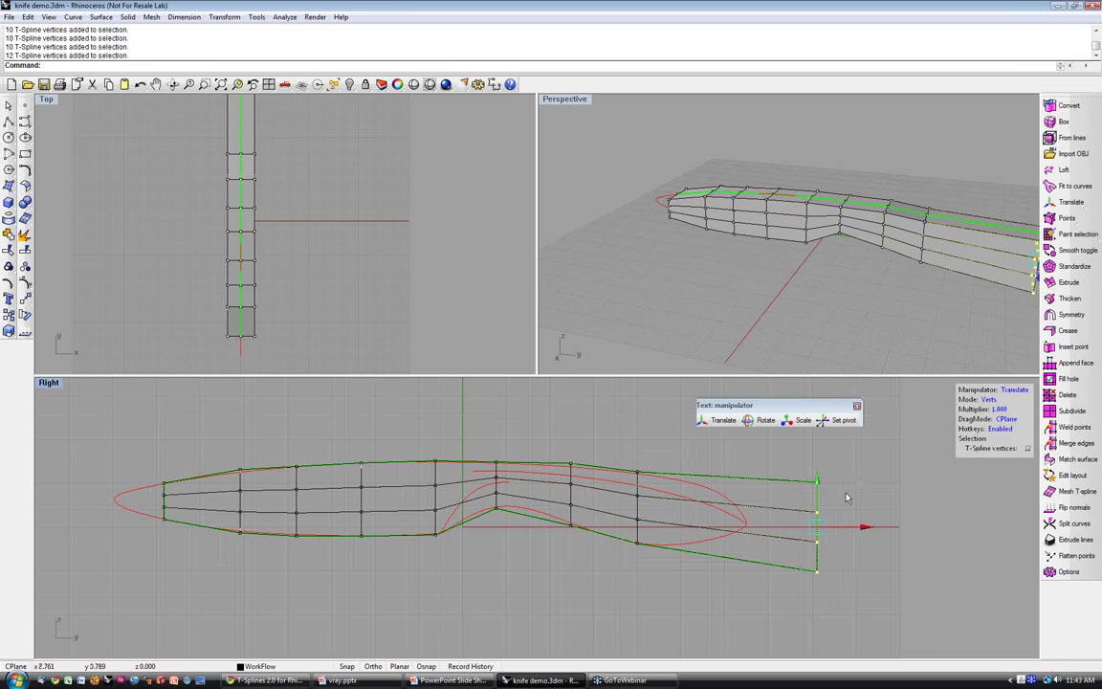
pyautogui.moveTo(866, 488); pyautogui.dragTo(712, 485)
pyautogui.press('r')
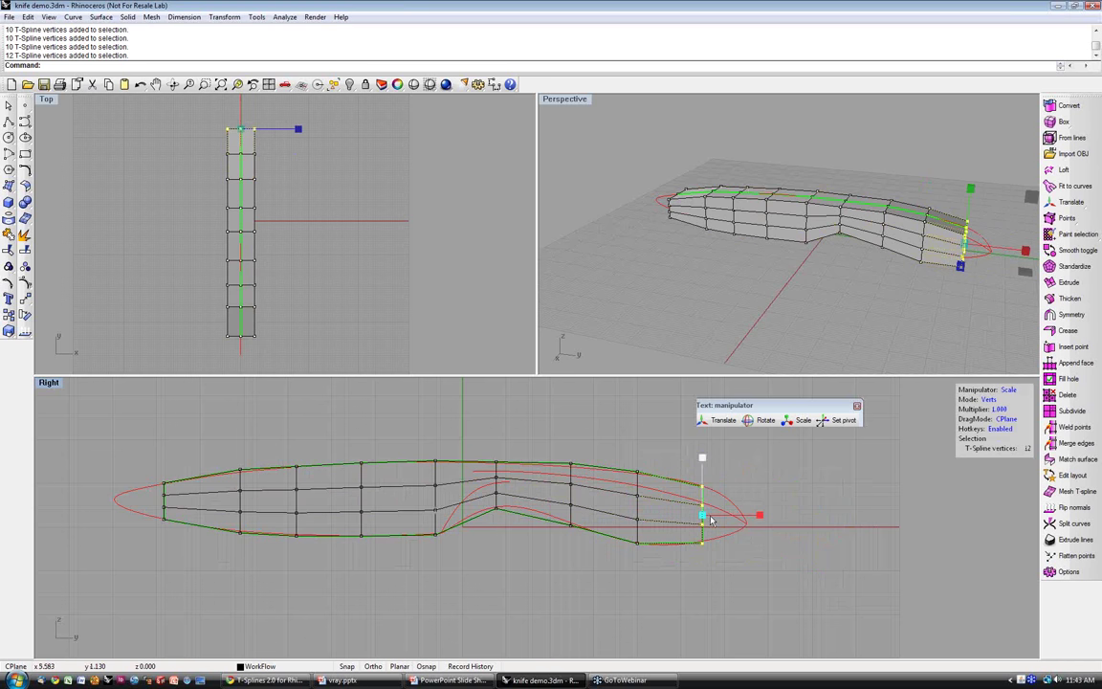
# - Nudge the first handle-side vertex column slightly away from the blade to refine its fit to the finger curve
pyautogui.moveTo(440, 407); pyautogui.dragTo(522, 514)
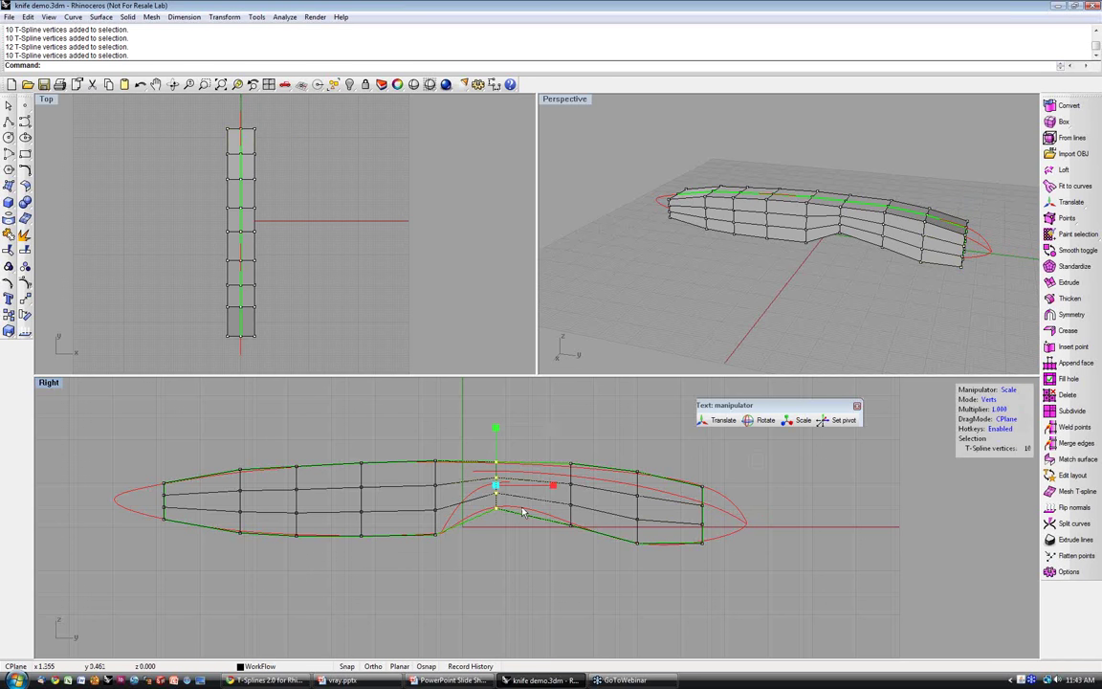
pyautogui.press('w')
pyautogui.moveTo(538, 447); pyautogui.dragTo(539, 445)
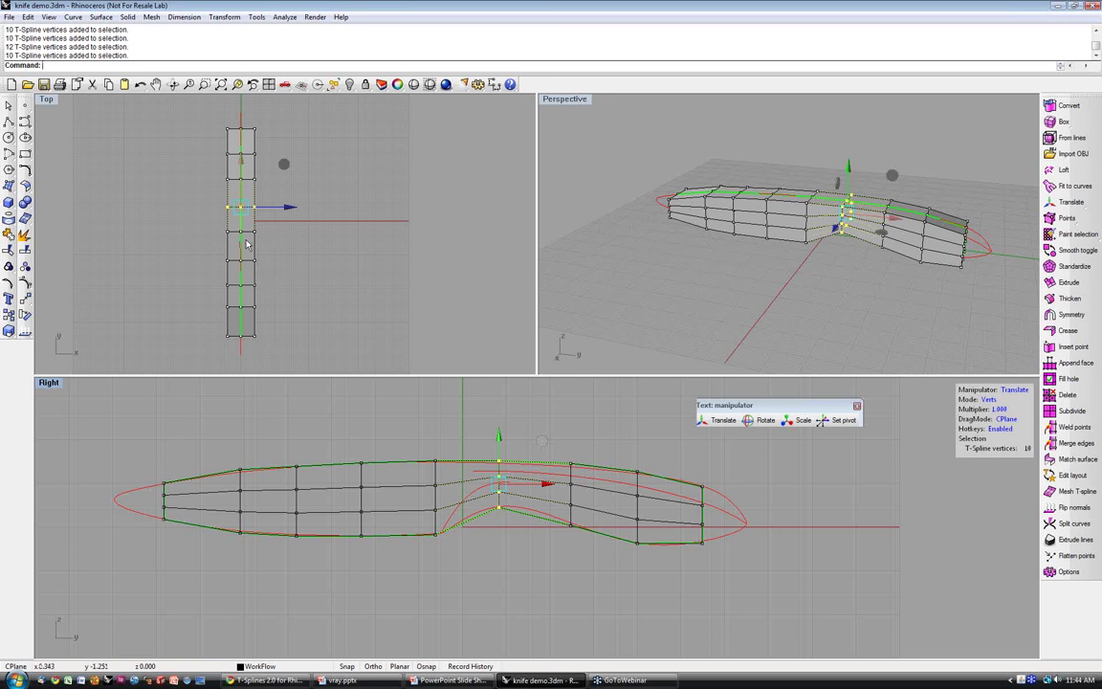
# - Switch the knife to smooth display and examine its rounded shape in the Perspective view
pyautogui.moveTo(646, 279); pyautogui.dragTo(713, 268, button='right')
pyautogui.moveTo(713, 268); pyautogui.dragTo(453, 272, button='right')
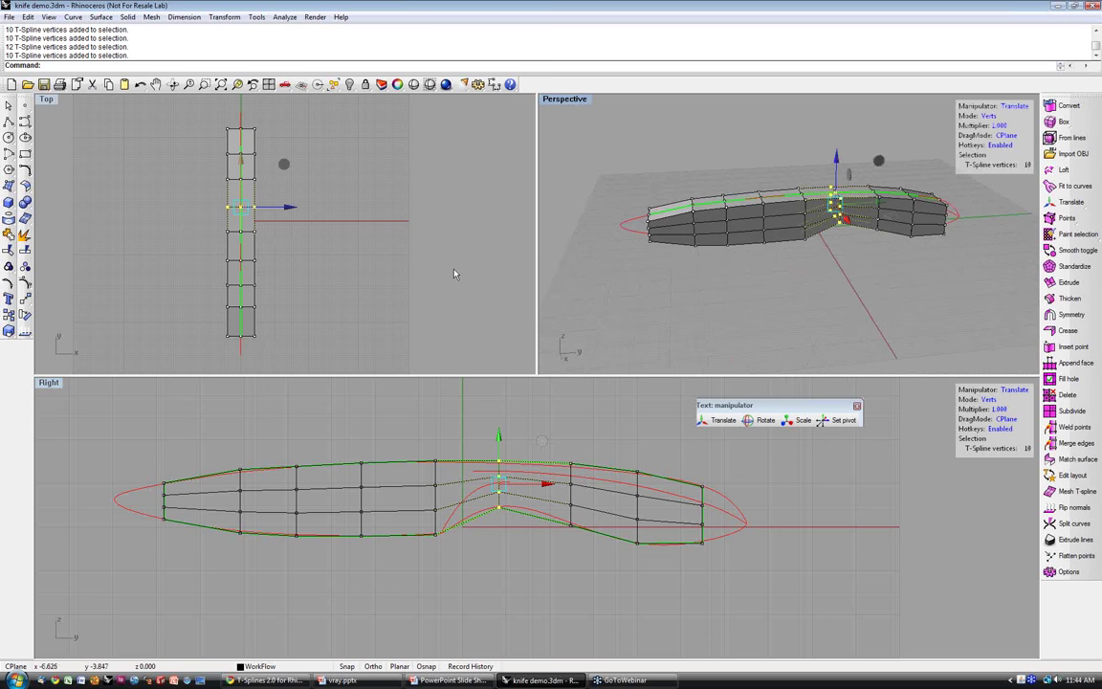
pyautogui.click(1080, 255)
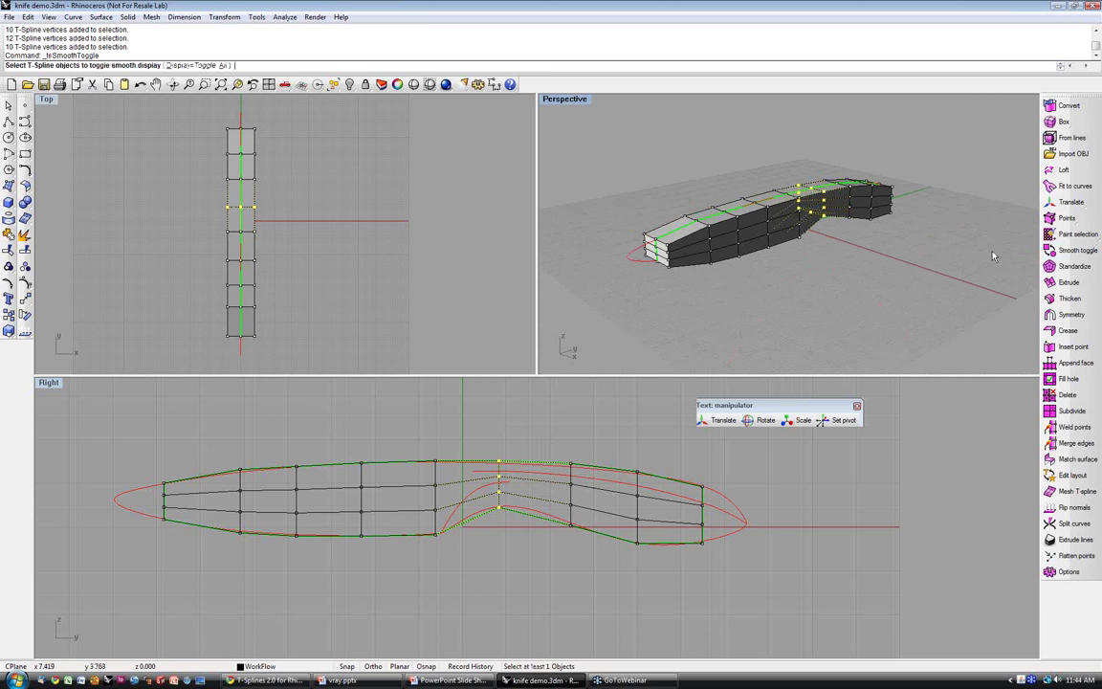
pyautogui.click(890, 225)
pyautogui.rightClick(765, 281)
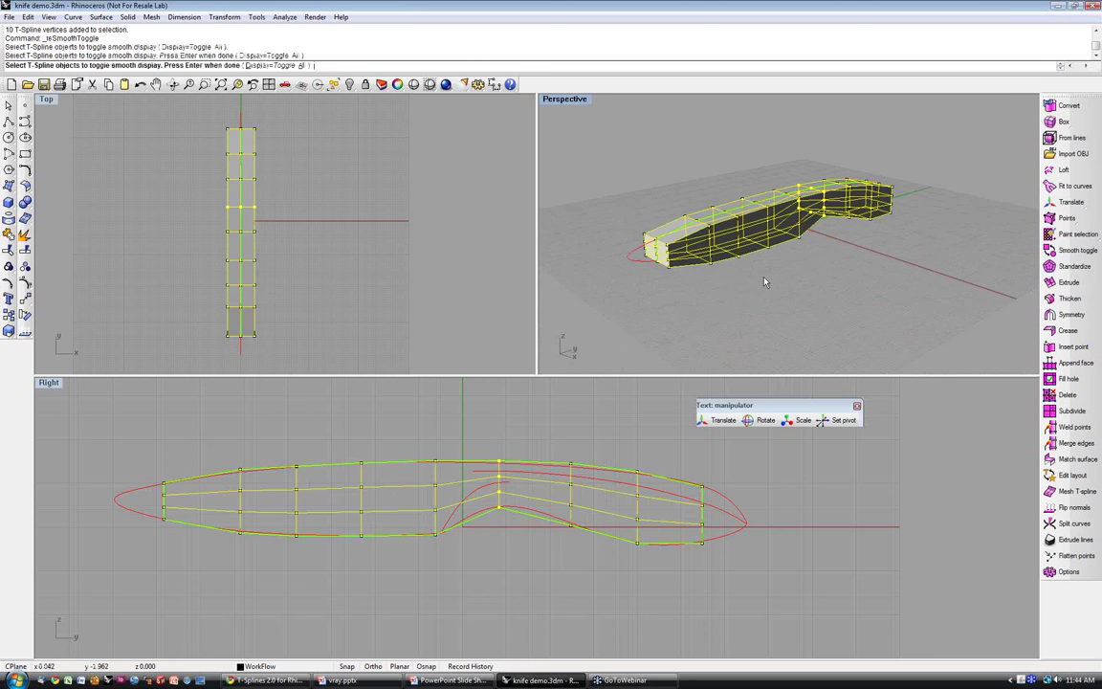
pyautogui.press('Return')
pyautogui.moveTo(773, 306); pyautogui.dragTo(746, 257, button='right')
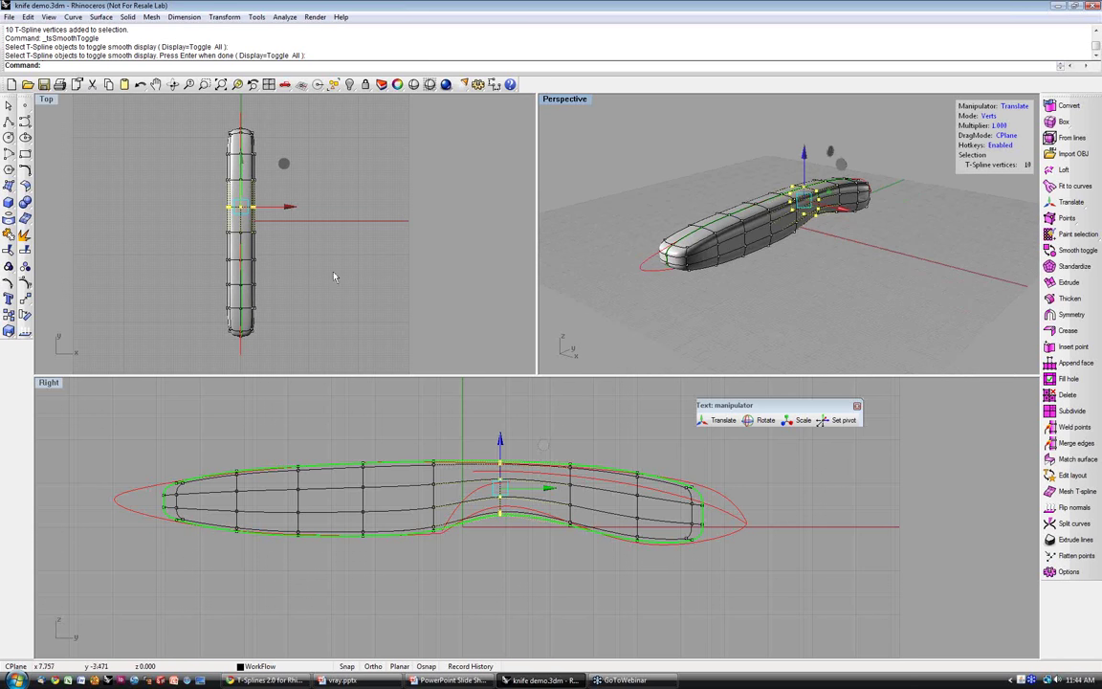
# - Toggle the knife back to its faceted box display for further vertex editing
pyautogui.click(1058, 251)
pyautogui.rightClick(785, 251)
pyautogui.click(752, 239)
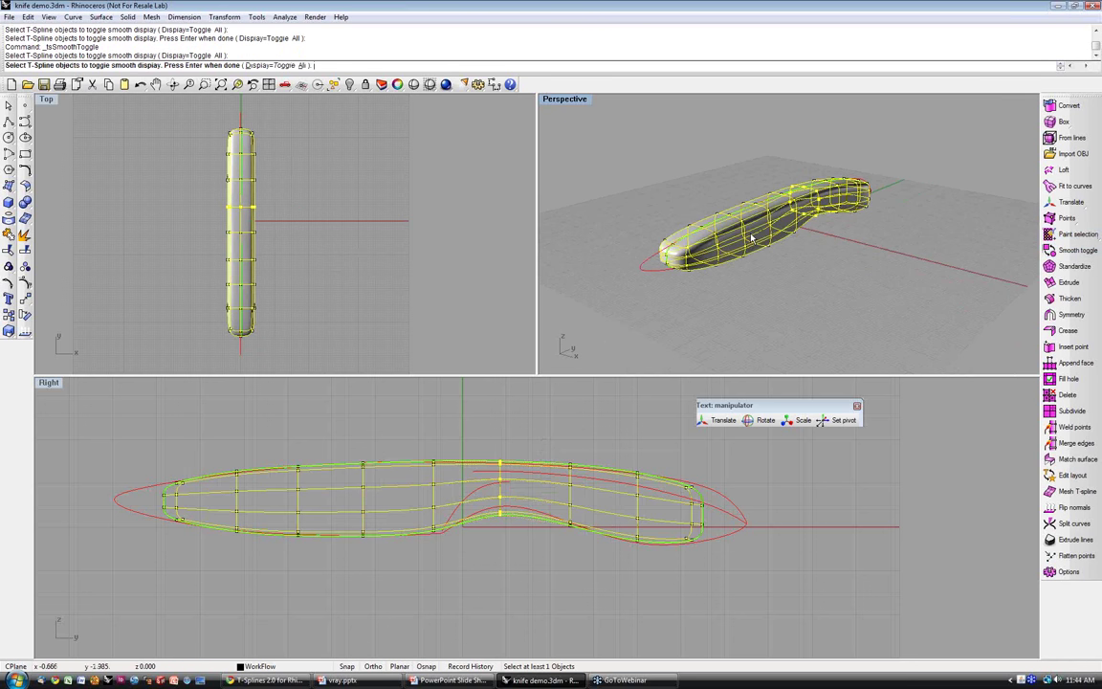
pyautogui.rightClick(751, 238)
# - Thin the blade symmetrically by moving its outer side vertices inward close to the centre line in the Top view
pyautogui.moveTo(248, 224); pyautogui.dragTo(297, 350)
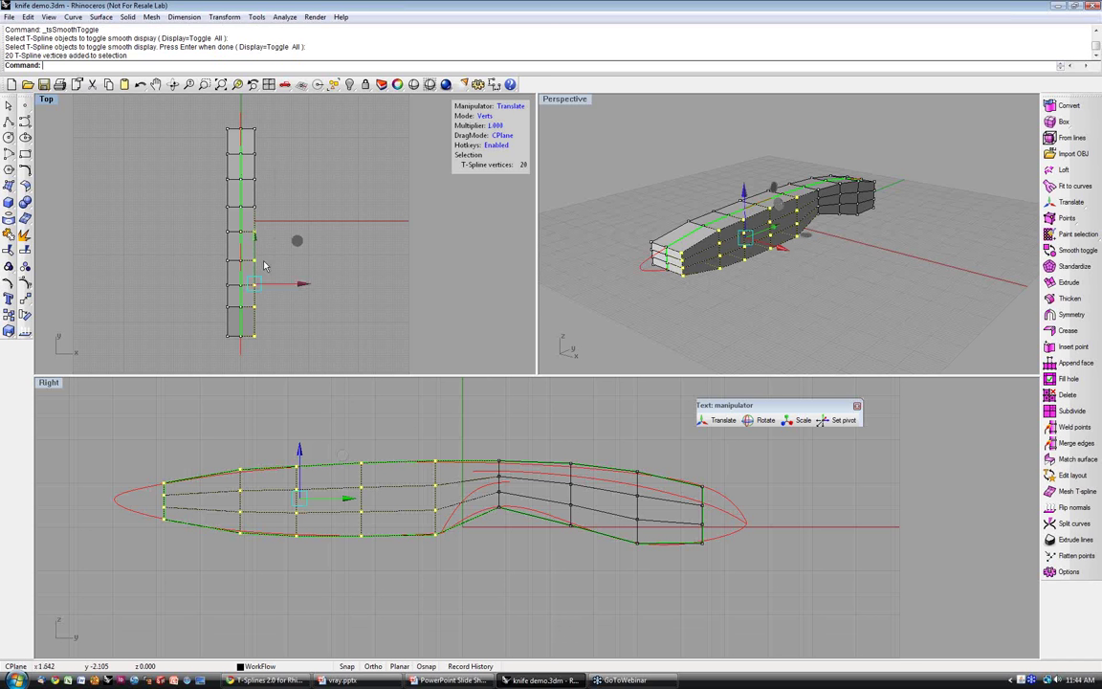
pyautogui.scroll(2, 277, 280)
pyautogui.scroll(2, 260, 258)
pyautogui.moveTo(261, 252); pyautogui.dragTo(277, 219, button='right')
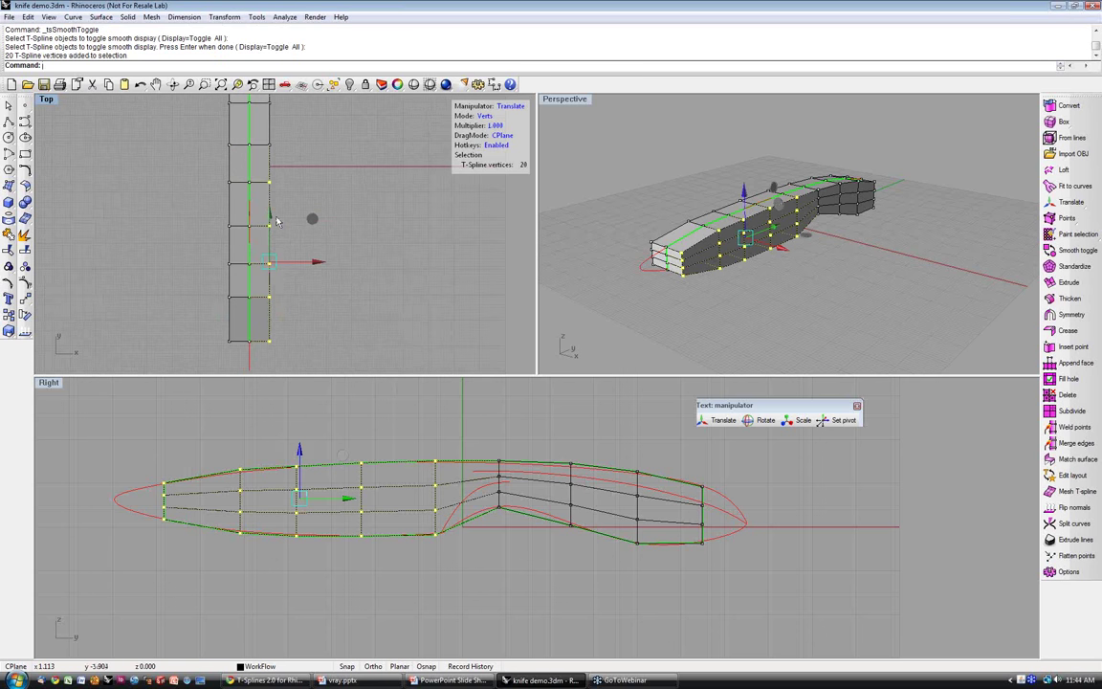
pyautogui.moveTo(319, 267); pyautogui.dragTo(297, 275)
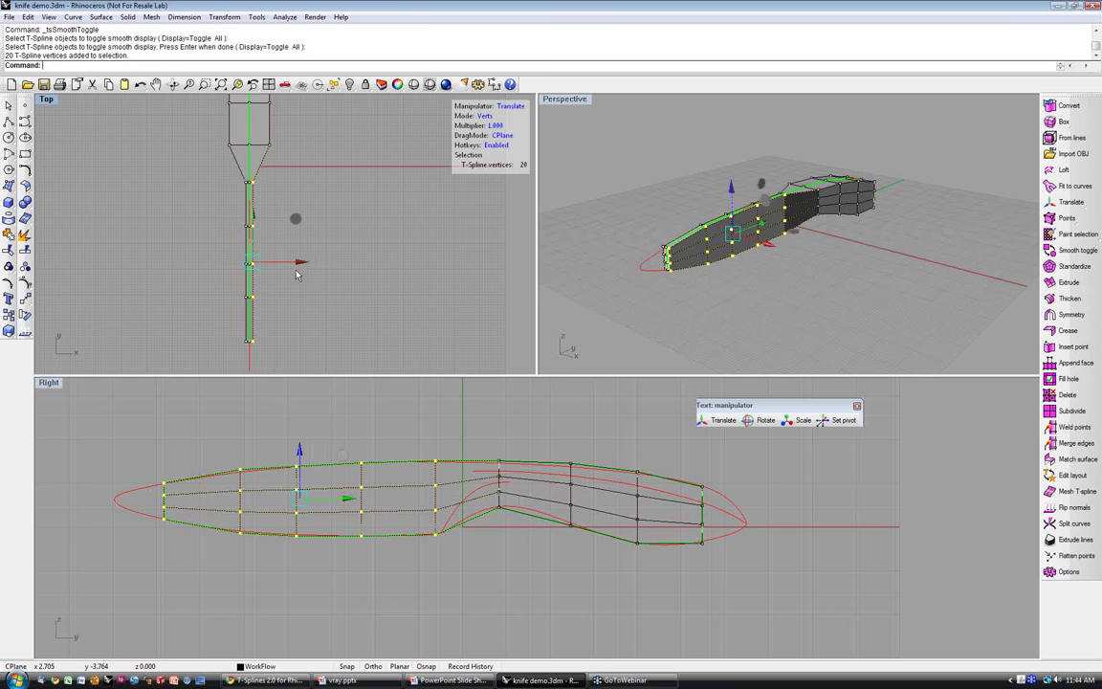
pyautogui.scroll(8, 293, 270)
pyautogui.moveTo(251, 257); pyautogui.dragTo(327, 163, button='right')
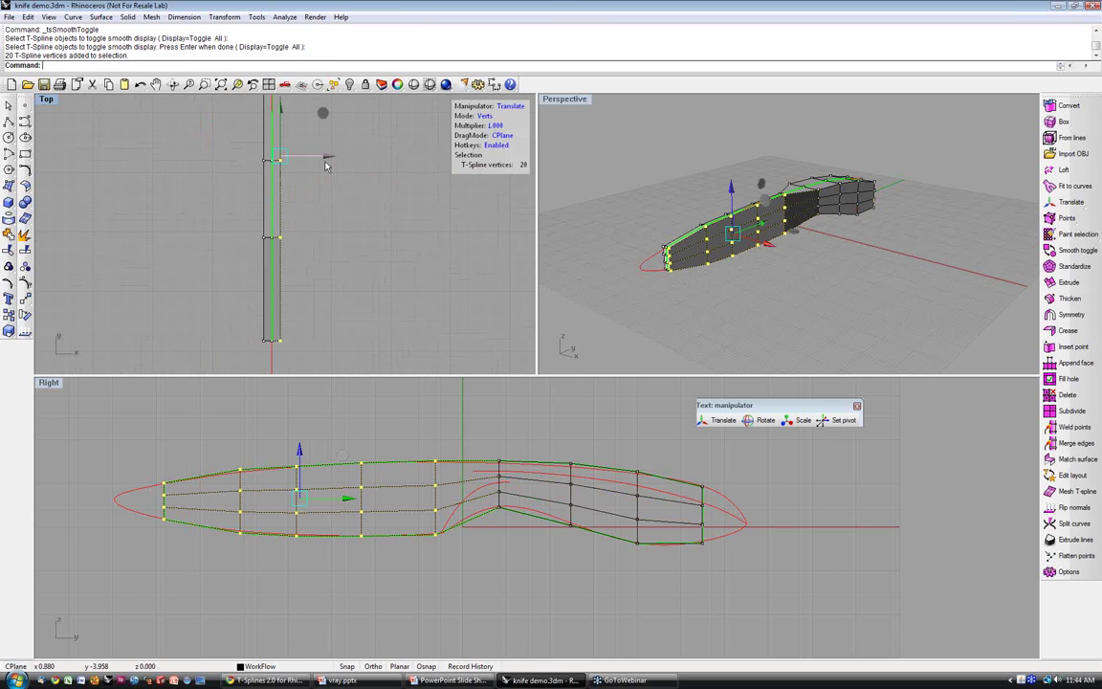
pyautogui.moveTo(326, 159); pyautogui.dragTo(322, 160)
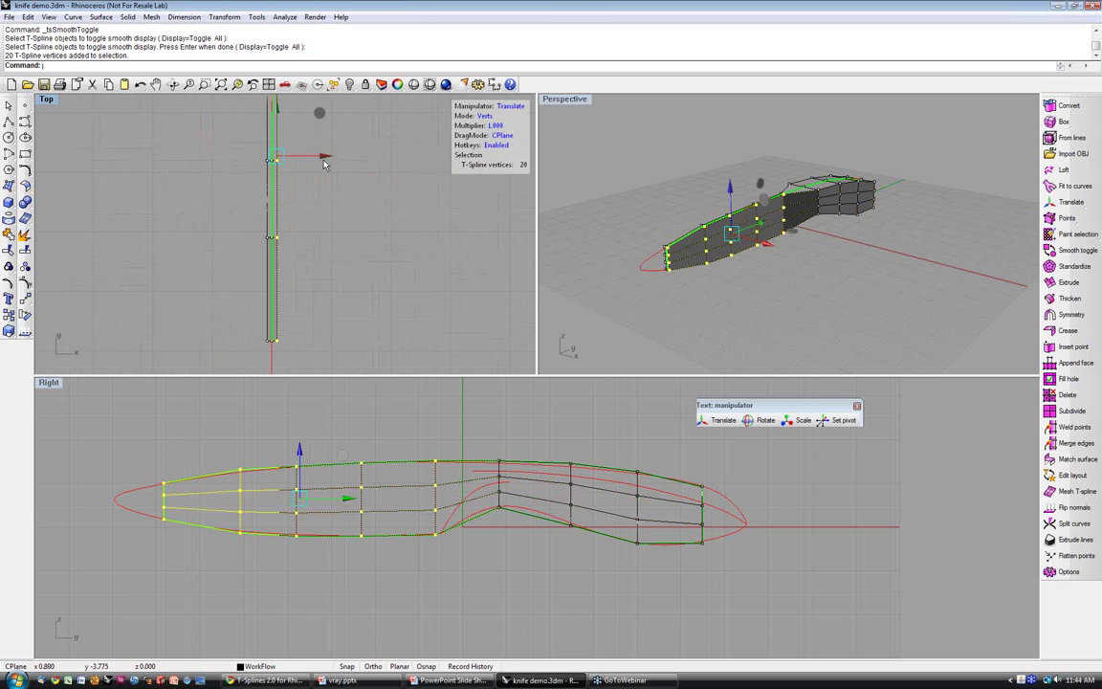
# - Switch the thinned knife to smooth display, clear the vertex selection, and inspect the shape end-on in the Perspective view
pyautogui.moveTo(786, 246); pyautogui.dragTo(765, 279, button='right')
pyautogui.click(1079, 253)
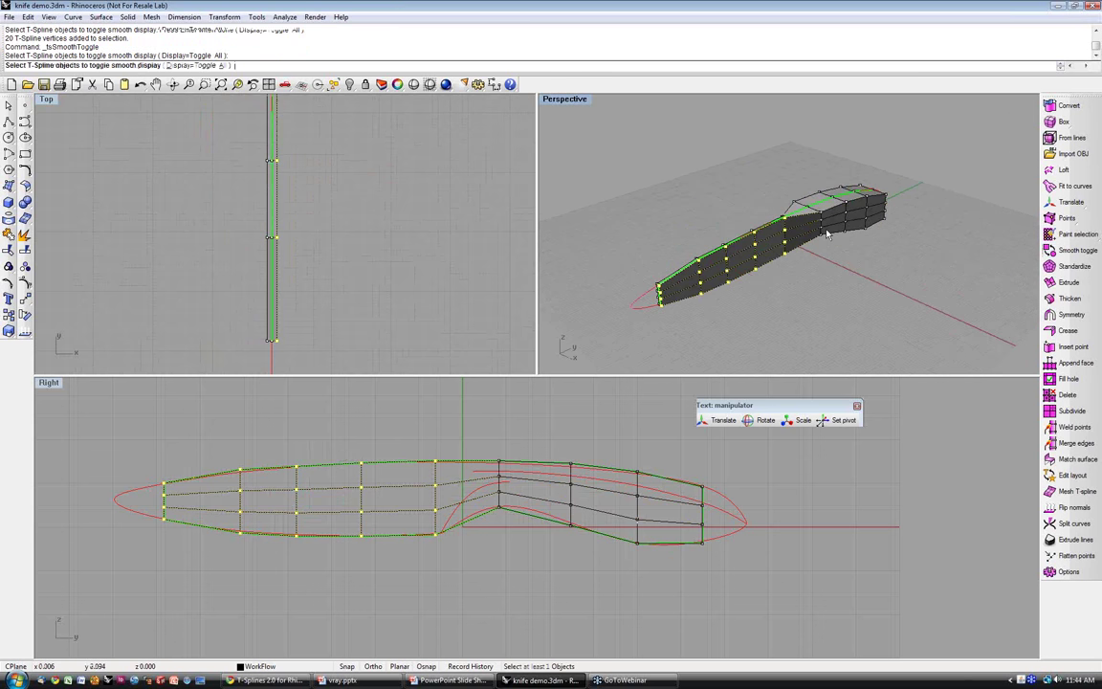
pyautogui.click(1075, 253)
pyautogui.click(1075, 255)
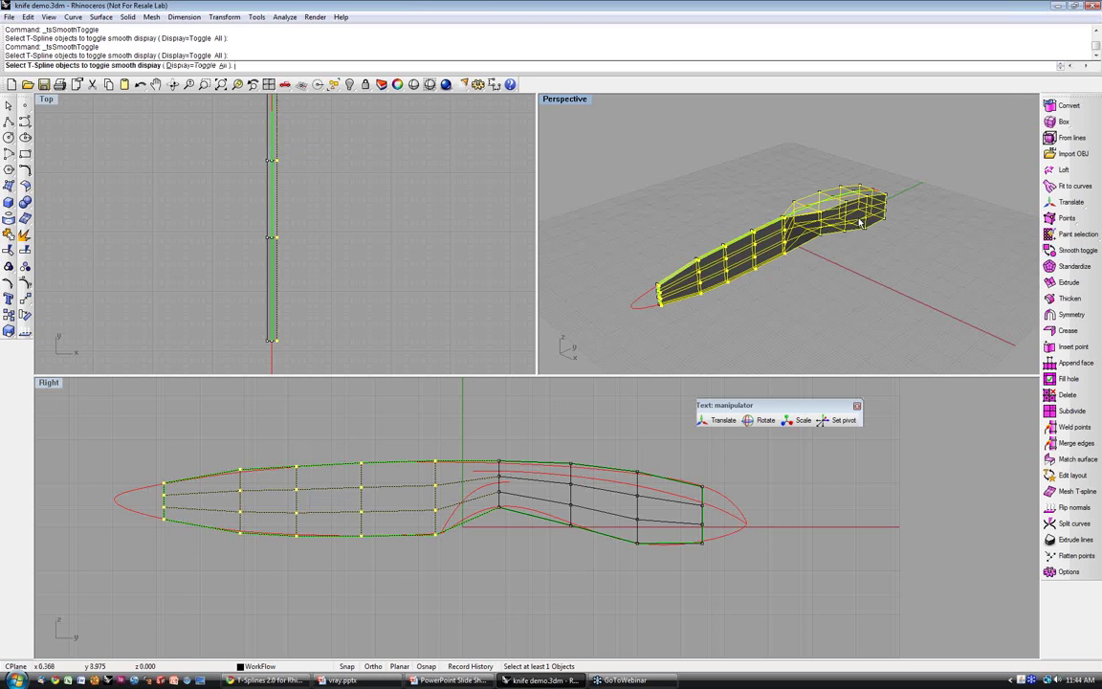
pyautogui.click(859, 223)
pyautogui.press('Return')
pyautogui.press('Escape')
pyautogui.moveTo(809, 278); pyautogui.dragTo(669, 253, button='right')
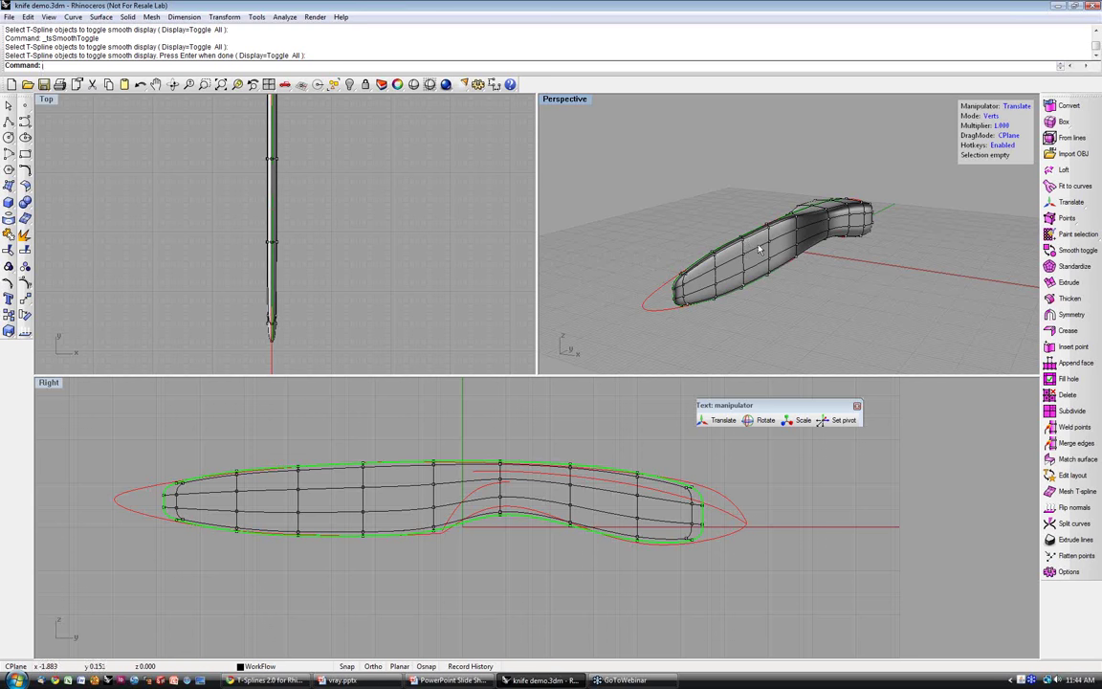
pyautogui.moveTo(819, 258); pyautogui.dragTo(765, 247, button='right')
pyautogui.scroll(3, 765, 247)
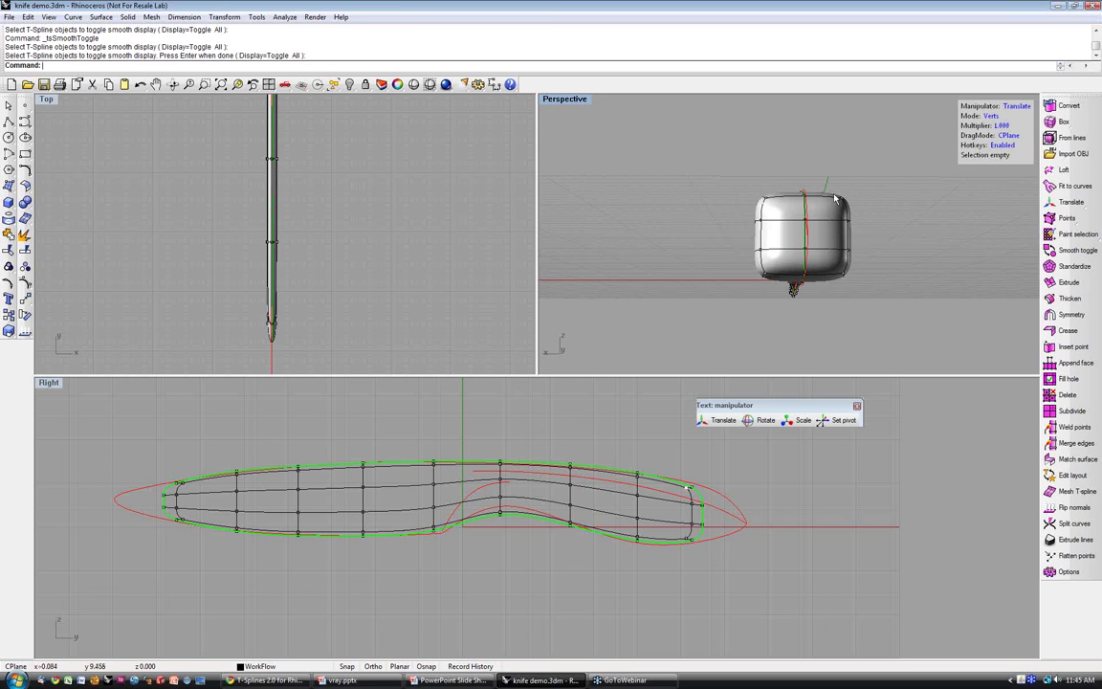
# - Return the knife from smooth to faceted box display for reshaping its side vertices
pyautogui.moveTo(762, 222); pyautogui.dragTo(751, 222, button='right')
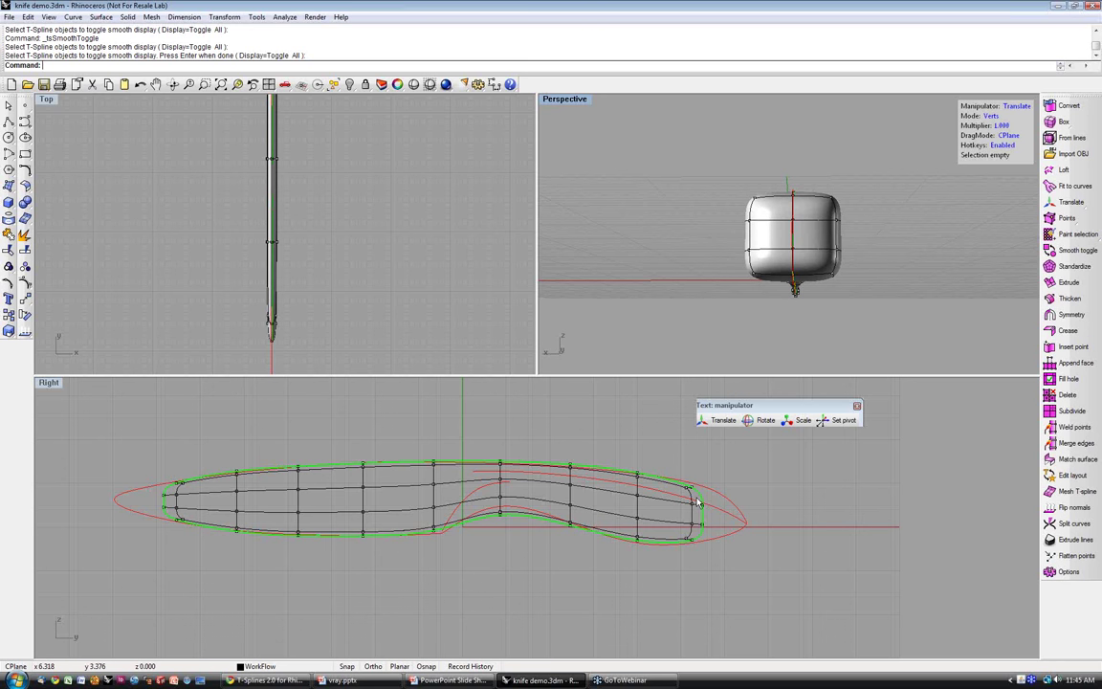
pyautogui.moveTo(662, 525); pyautogui.dragTo(676, 530, button='right')
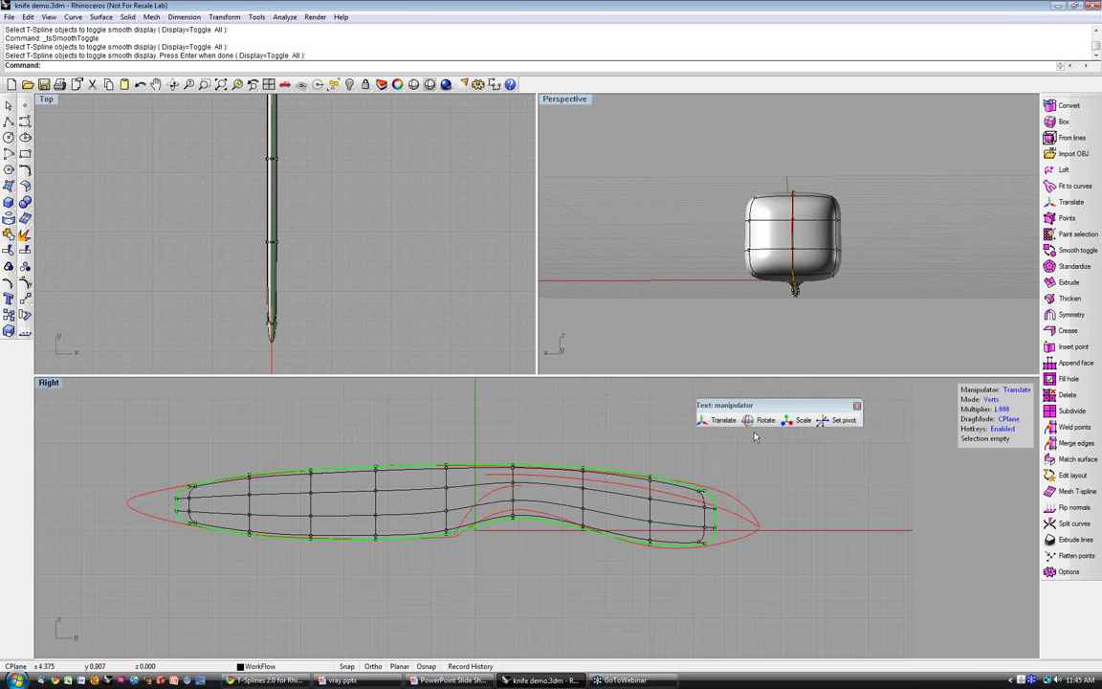
pyautogui.click(1063, 252)
pyautogui.click(662, 499)
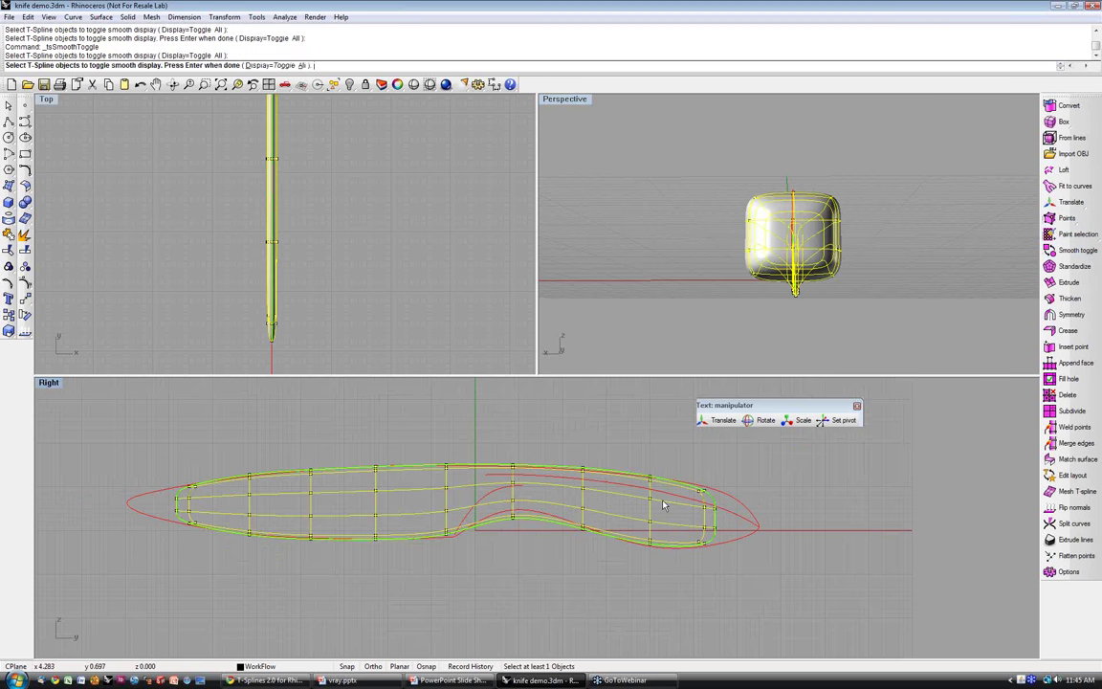
pyautogui.rightClick(662, 498)
# - In the Right view, raise the upper side vertices of the handle's last three columns to just below the top profile
pyautogui.moveTo(694, 511); pyautogui.dragTo(667, 506, button='right')
pyautogui.scroll(4, 669, 502)
pyautogui.moveTo(689, 493); pyautogui.dragTo(706, 510)
pyautogui.moveTo(697, 455); pyautogui.dragTo(698, 432)
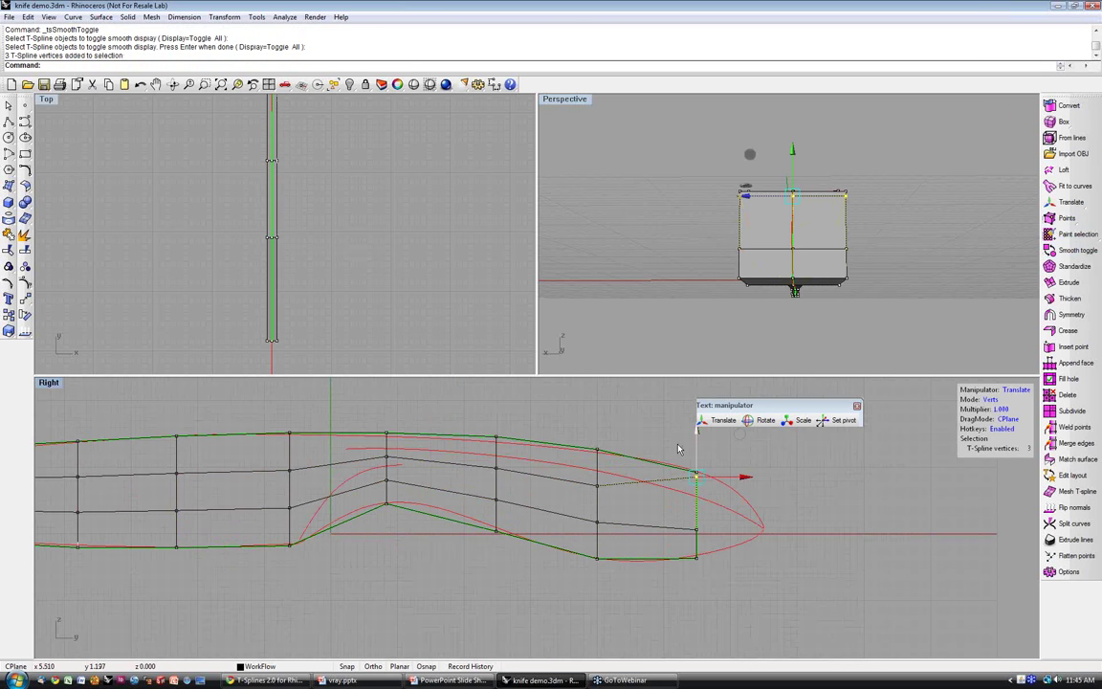
pyautogui.moveTo(587, 472); pyautogui.dragTo(608, 494)
pyautogui.moveTo(597, 439); pyautogui.dragTo(598, 407)
pyautogui.click(480, 462)
pyautogui.moveTo(480, 462); pyautogui.dragTo(511, 475)
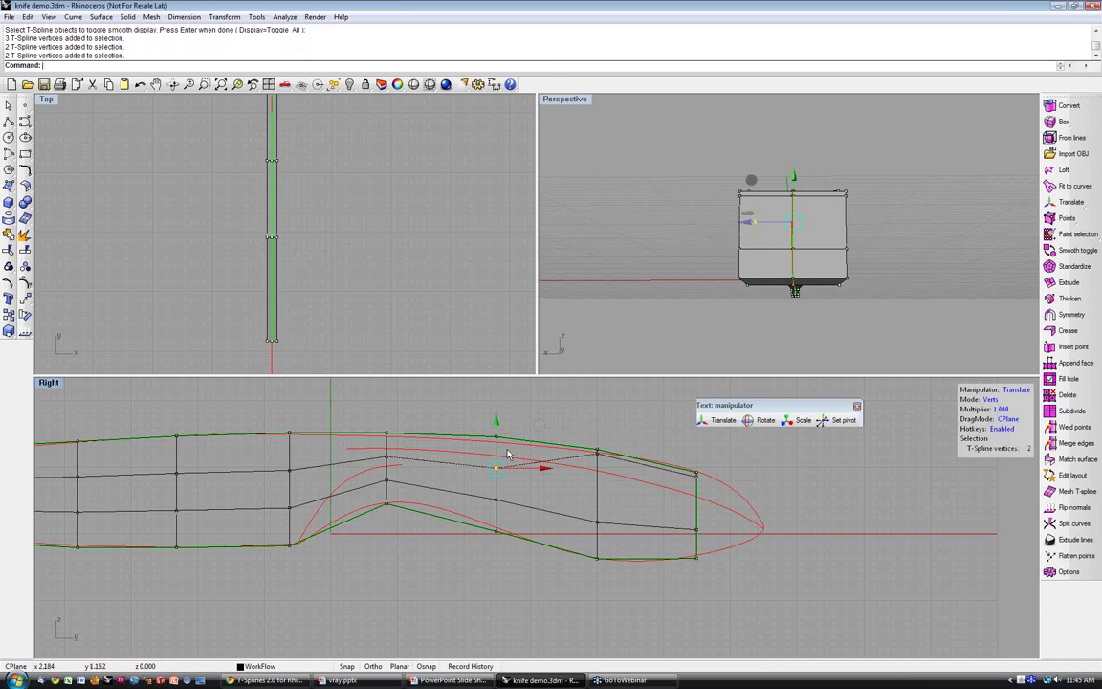
pyautogui.moveTo(496, 425); pyautogui.dragTo(491, 395)
# - Raise the upper side vertices of the three columns from the handle's front into the blade close to the top profile
pyautogui.moveTo(463, 451); pyautogui.dragTo(653, 499, button='right')
pyautogui.moveTo(563, 499); pyautogui.dragTo(595, 513)
pyautogui.moveTo(576, 458); pyautogui.dragTo(576, 437)
pyautogui.moveTo(452, 509); pyautogui.dragTo(459, 471)
pyautogui.moveTo(481, 508); pyautogui.dragTo(588, 503, button='right')
pyautogui.moveTo(457, 528); pyautogui.dragTo(490, 512)
pyautogui.moveTo(474, 471); pyautogui.dragTo(473, 437)
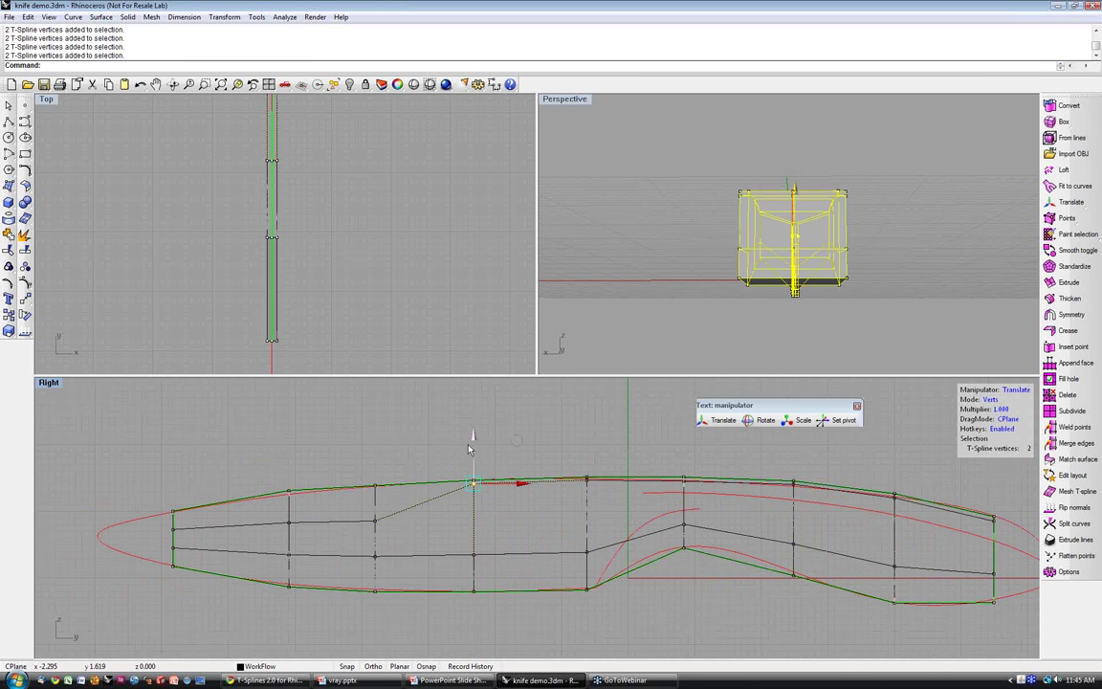
# - Raise the upper side vertices of the blade's last three columns toward the tip close to the top profile
pyautogui.moveTo(360, 512); pyautogui.dragTo(374, 442)
pyautogui.click(379, 522)
pyautogui.moveTo(277, 516); pyautogui.dragTo(315, 539)
pyautogui.moveTo(289, 475); pyautogui.dragTo(292, 450)
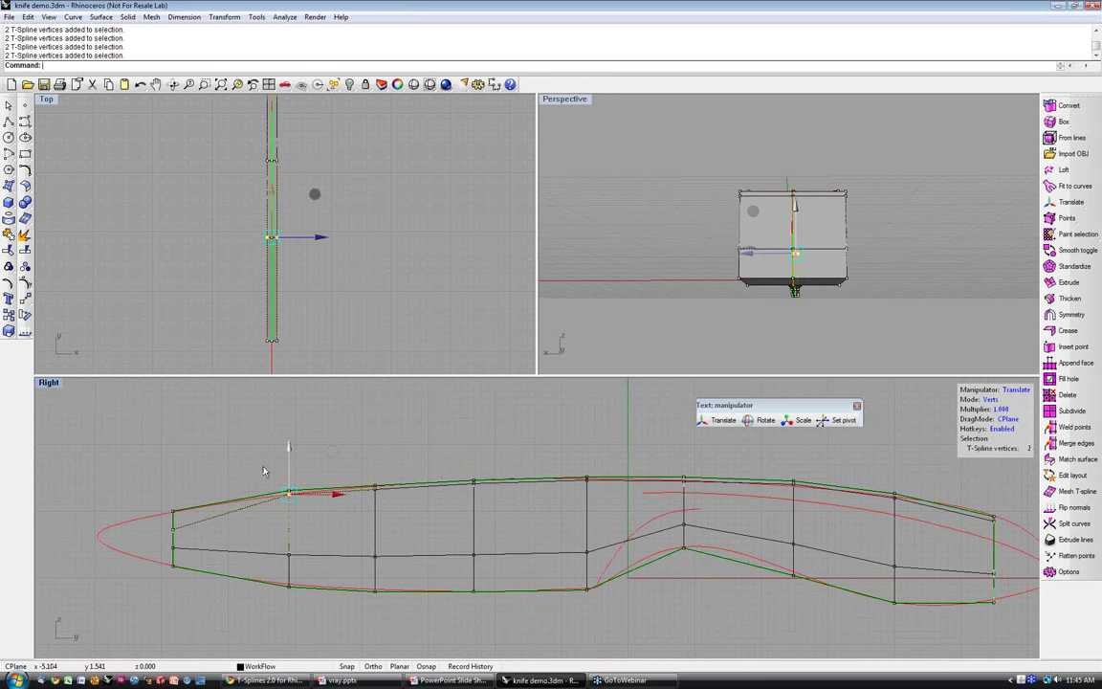
pyautogui.click(174, 529)
pyautogui.moveTo(174, 485); pyautogui.dragTo(187, 472)
# - Raise the handle's lower side vertices in its four columns to just beneath the upper row in the Right view
pyautogui.moveTo(691, 545); pyautogui.dragTo(486, 527, button='right')
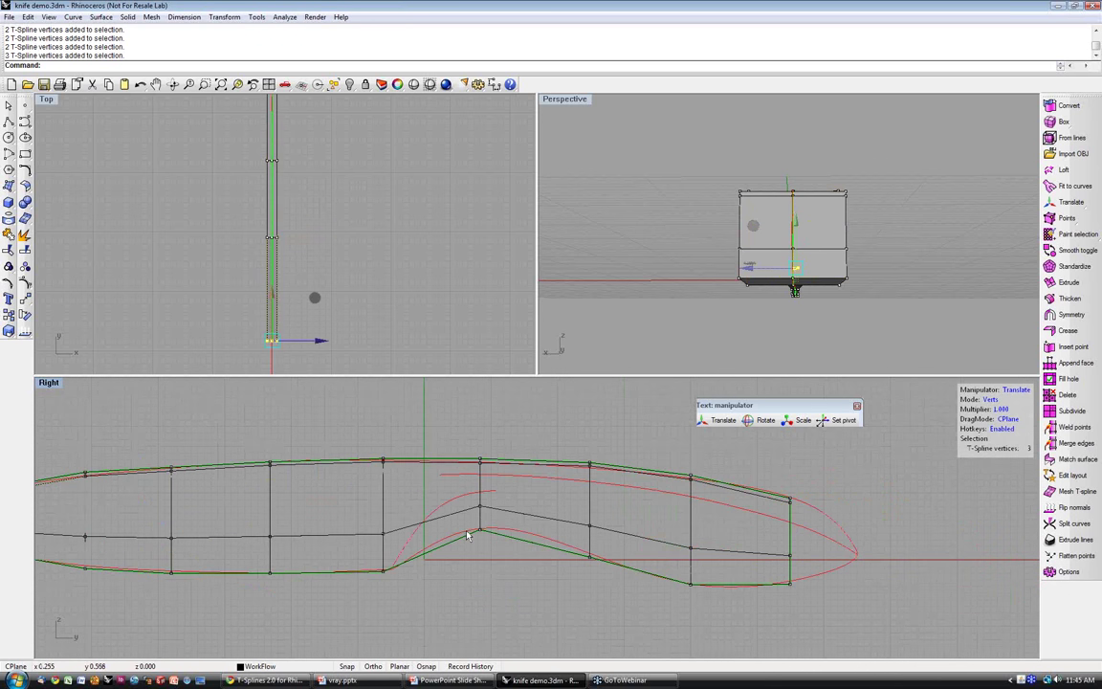
pyautogui.press('Escape')
pyautogui.moveTo(806, 565); pyautogui.dragTo(805, 565)
pyautogui.moveTo(790, 508); pyautogui.dragTo(790, 460)
pyautogui.moveTo(672, 529); pyautogui.dragTo(711, 571)
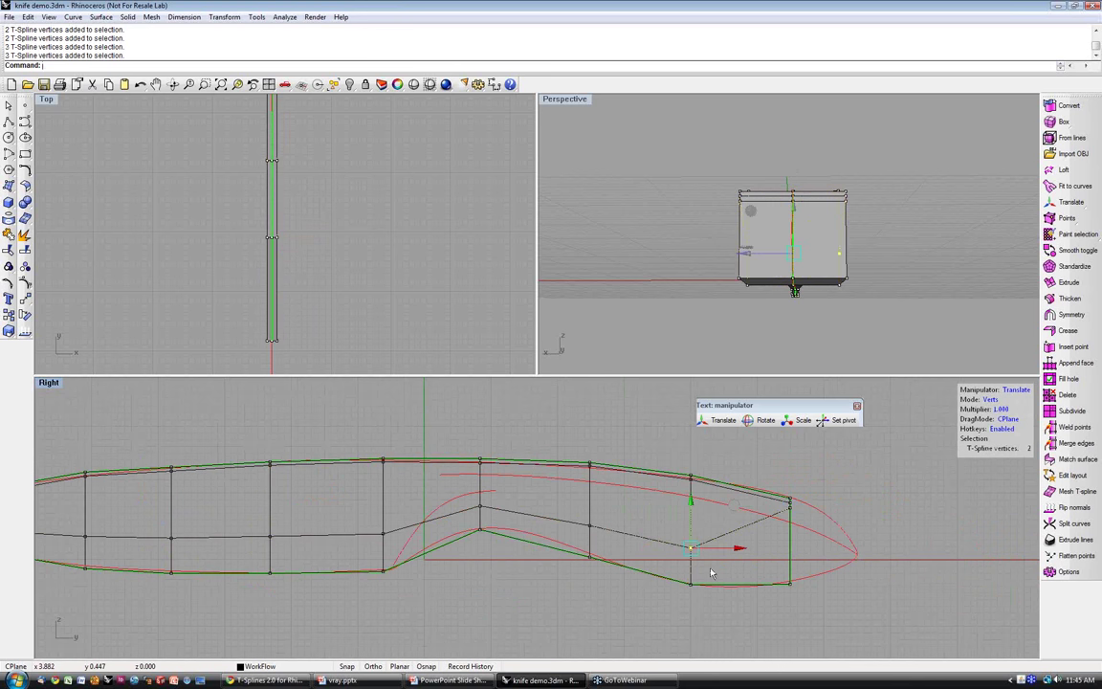
pyautogui.moveTo(692, 500); pyautogui.dragTo(694, 440)
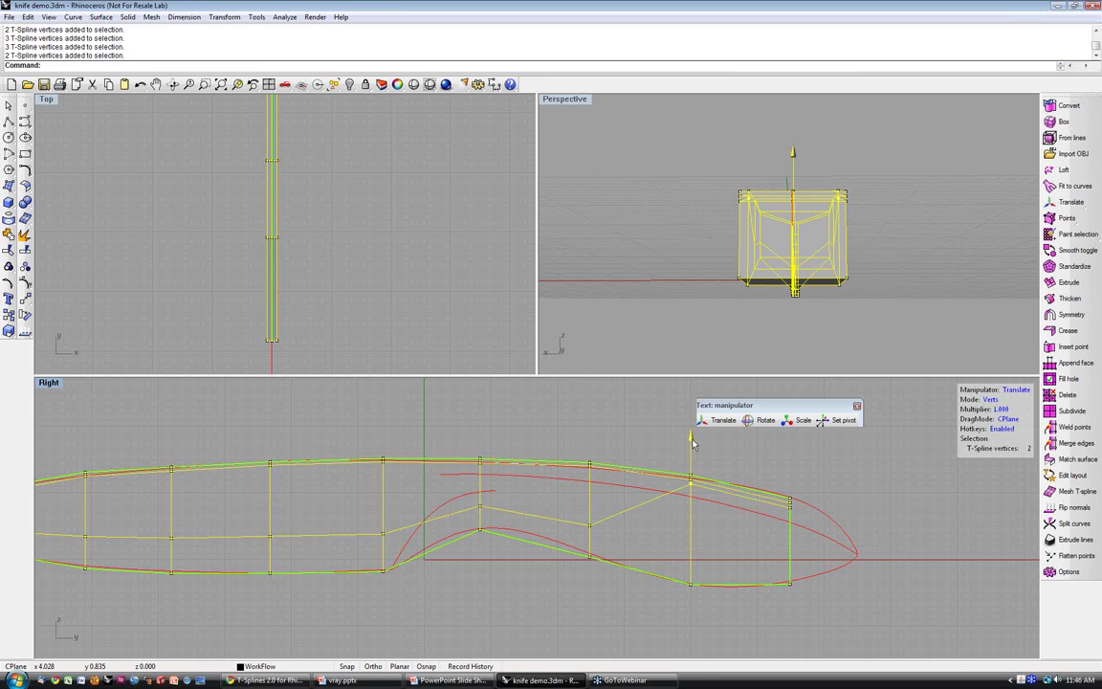
pyautogui.press('Escape')
pyautogui.click(589, 524)
pyautogui.moveTo(590, 486); pyautogui.dragTo(596, 432)
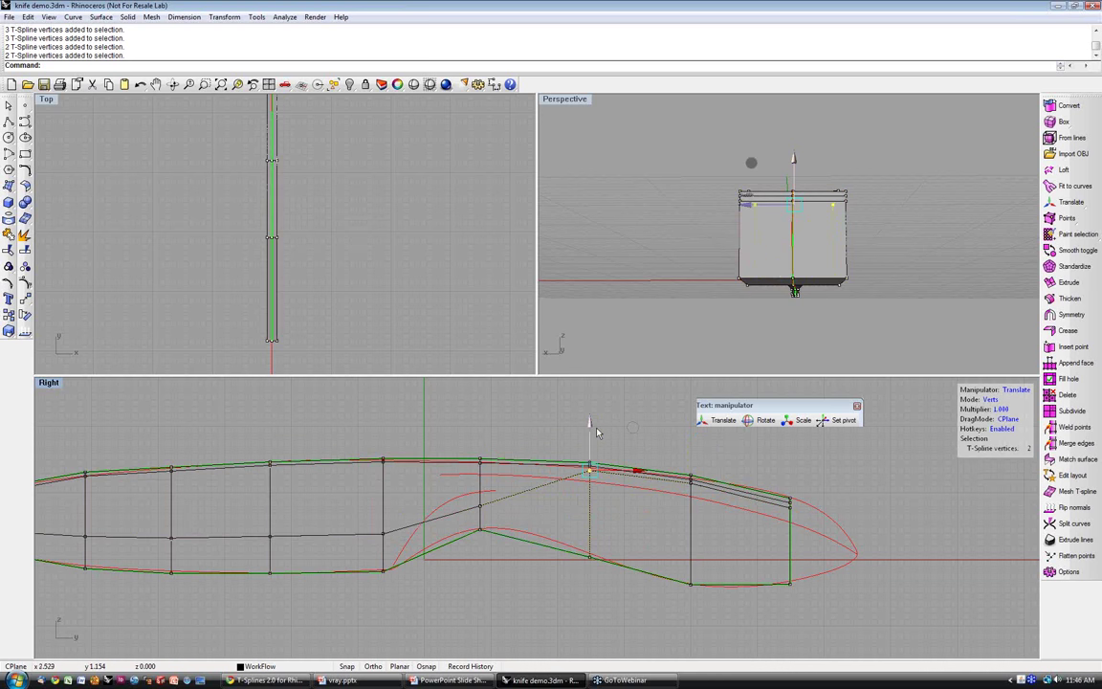
pyautogui.click(479, 505)
pyautogui.moveTo(480, 459); pyautogui.dragTo(480, 418)
# - Switch the knife to smooth display and inspect its handle profile end-on in a shaded Perspective preview
pyautogui.moveTo(813, 229); pyautogui.dragTo(689, 251, button='right')
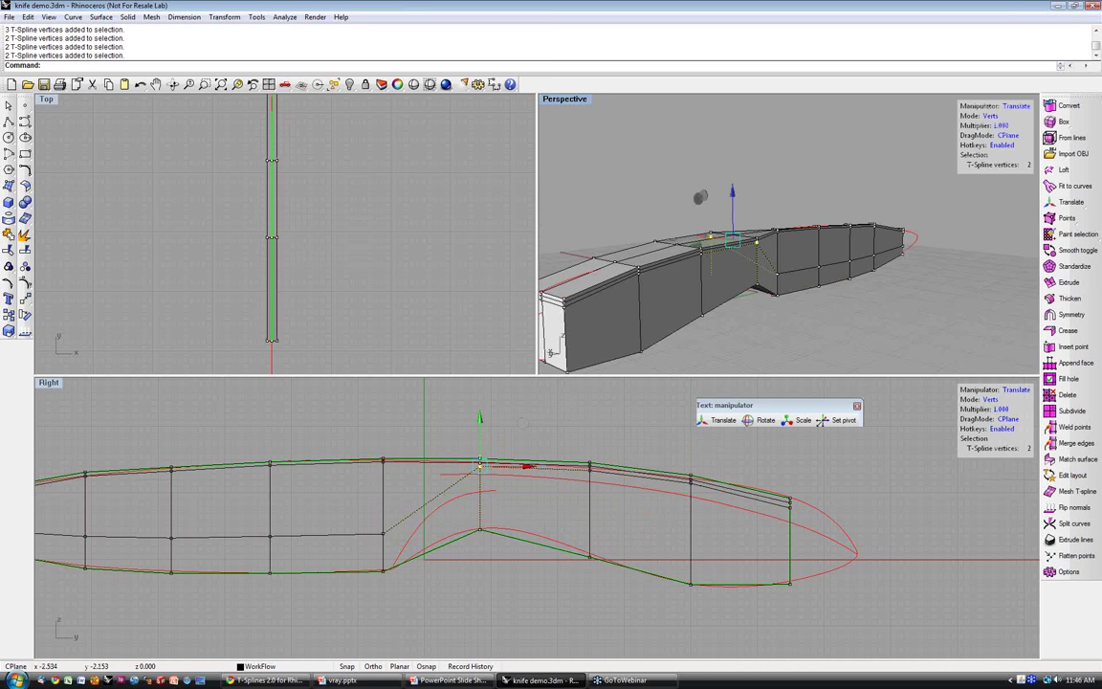
pyautogui.scroll(-5, 887, 311)
pyautogui.moveTo(895, 315); pyautogui.dragTo(824, 247, button='right')
pyautogui.press('Tab')
pyautogui.click(823, 247)
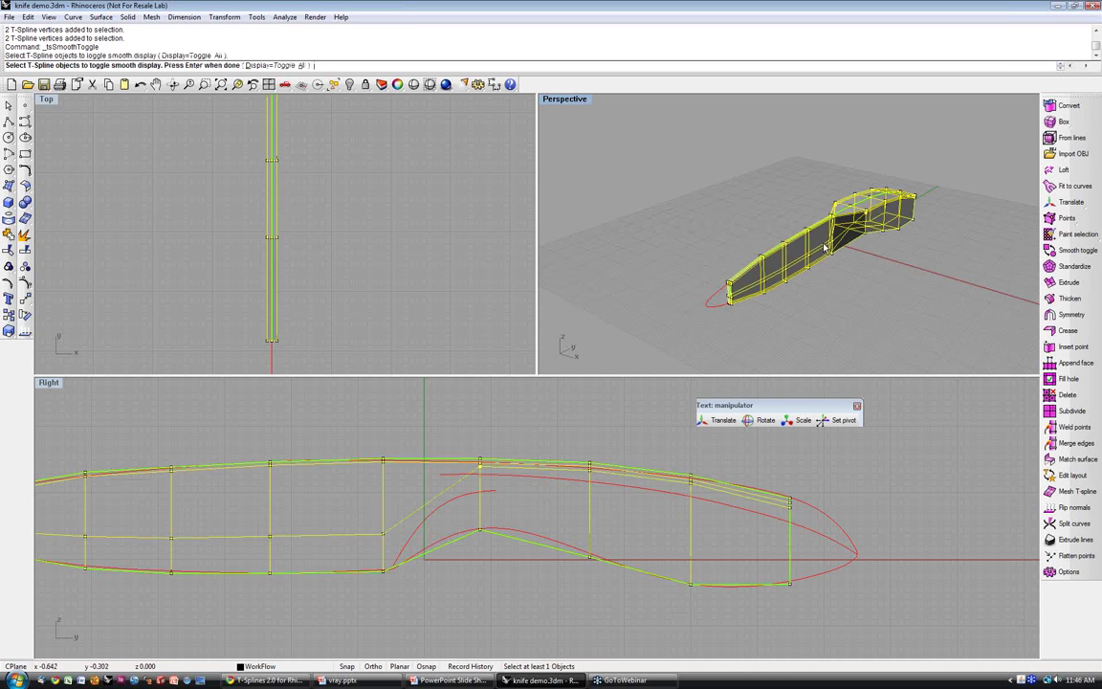
pyautogui.rightClick(851, 312)
pyautogui.moveTo(851, 312); pyautogui.dragTo(488, 260, button='right')
pyautogui.click(416, 85)
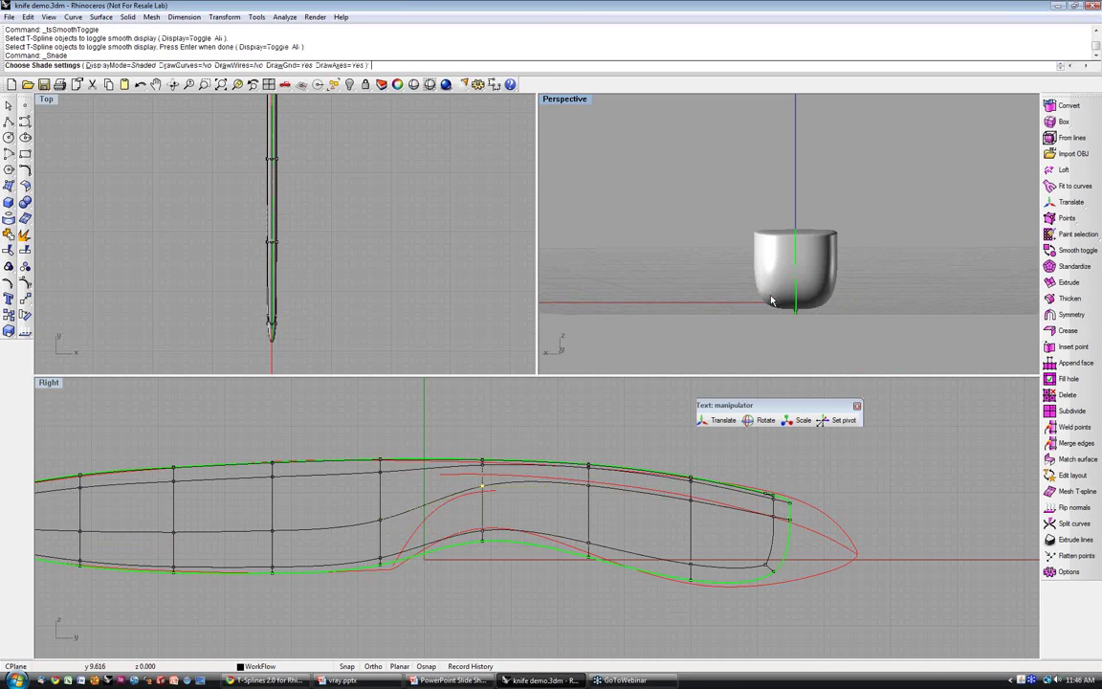
pyautogui.moveTo(717, 285)
pyautogui.mouseDown(button='right')
pyautogui.moveTo(793, 294)
pyautogui.moveTo(879, 334)
pyautogui.moveTo(772, 316)
pyautogui.moveTo(832, 314)
pyautogui.moveTo(748, 280)
pyautogui.moveTo(776, 314)
pyautogui.moveTo(763, 305)
pyautogui.moveTo(850, 304)
pyautogui.moveTo(704, 306)
pyautogui.moveTo(622, 284)
pyautogui.mouseUp(button='right')
pyautogui.press('Escape')
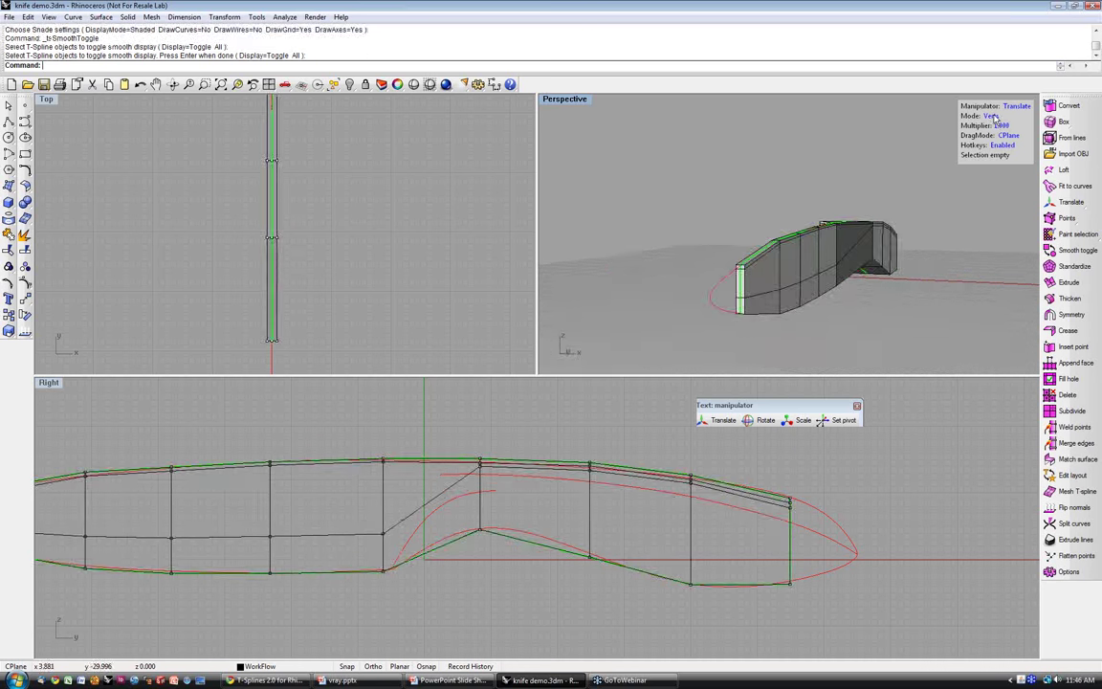
# - In edge mode, pull the centre edge of the blade's end face out to the reference curve's tip and scale it down vertically
pyautogui.press('s')
pyautogui.click(852, 227)
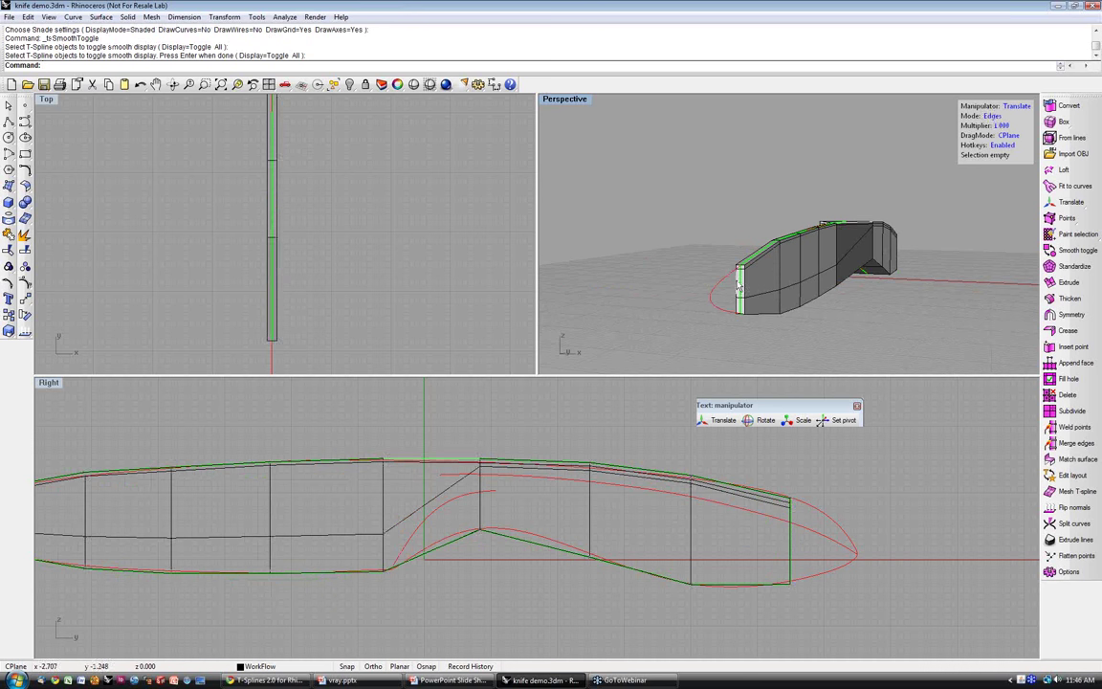
pyautogui.click(740, 286)
pyautogui.scroll(3, 739, 285)
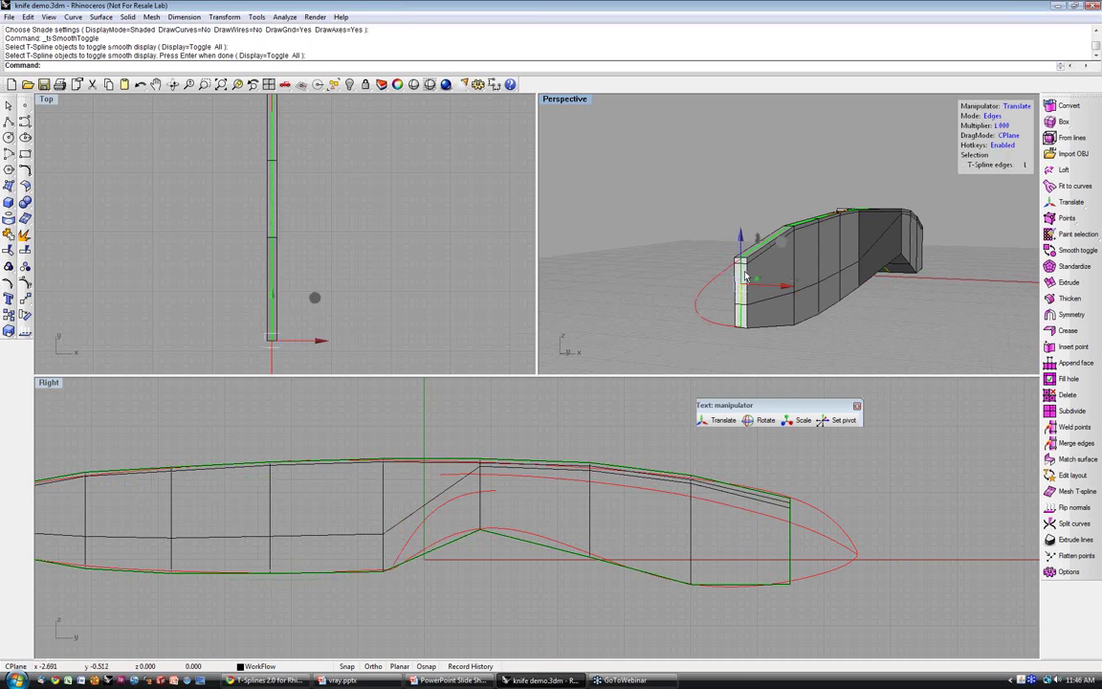
pyautogui.moveTo(742, 272); pyautogui.dragTo(714, 241, button='right')
pyautogui.moveTo(713, 238); pyautogui.dragTo(665, 253)
pyautogui.click(664, 256)
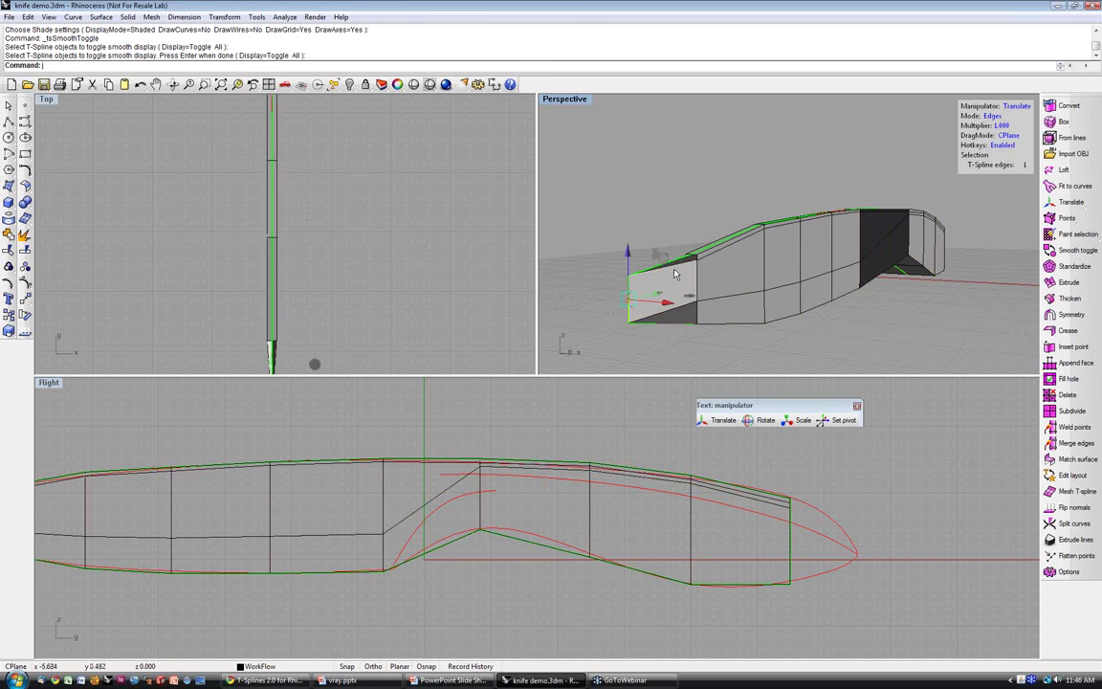
pyautogui.press('r')
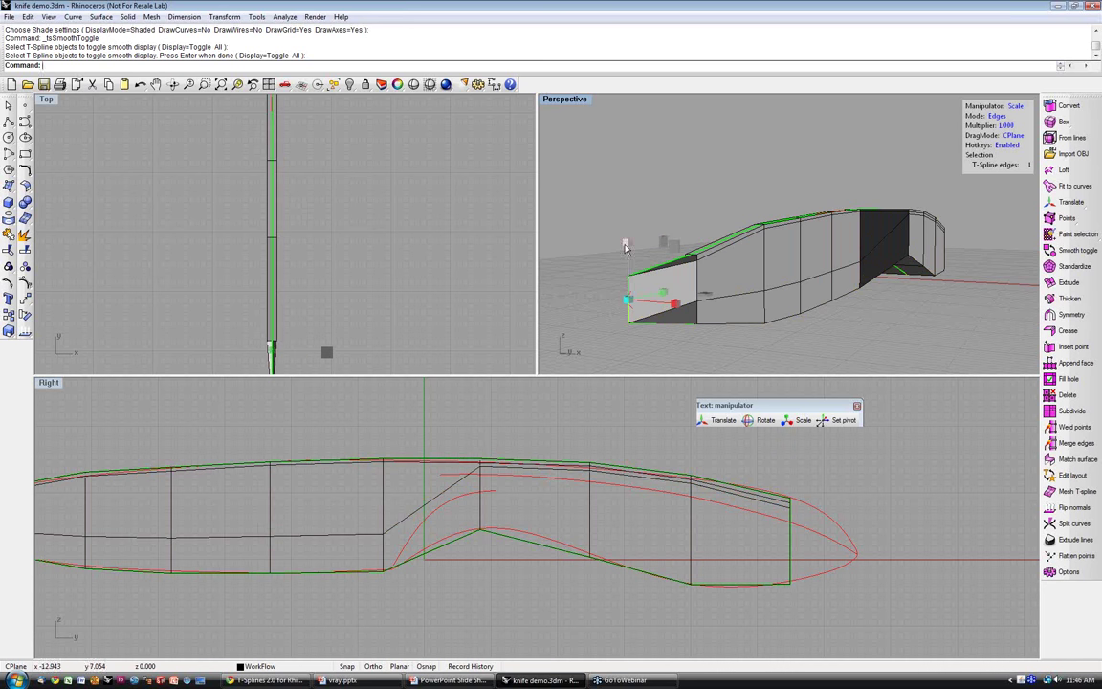
pyautogui.moveTo(627, 247); pyautogui.dragTo(628, 282)
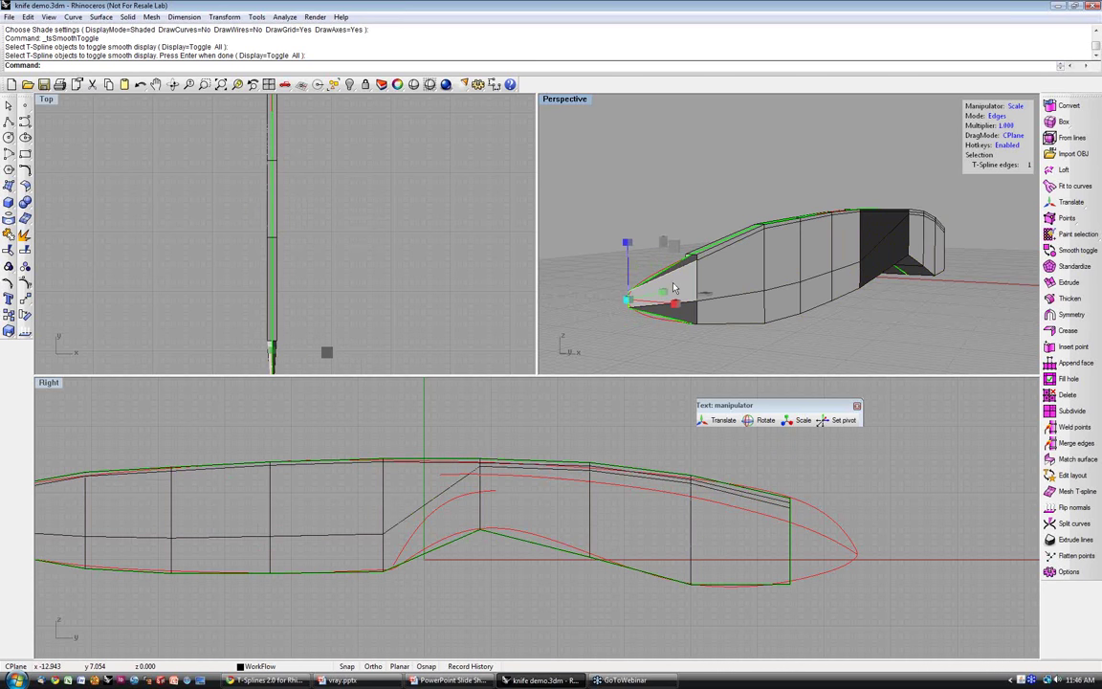
# - Move the short upper centre edge of the handle's end face out and down to the pointed end of the reference curves
pyautogui.moveTo(676, 287); pyautogui.dragTo(869, 231, button='right')
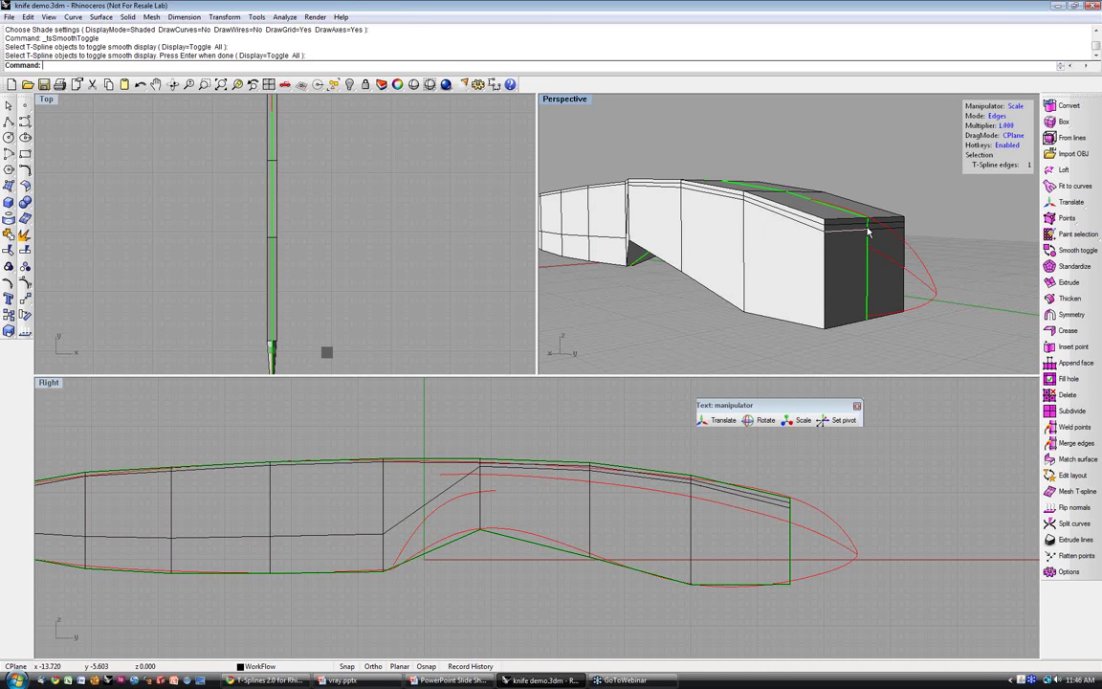
pyautogui.scroll(1, 869, 231)
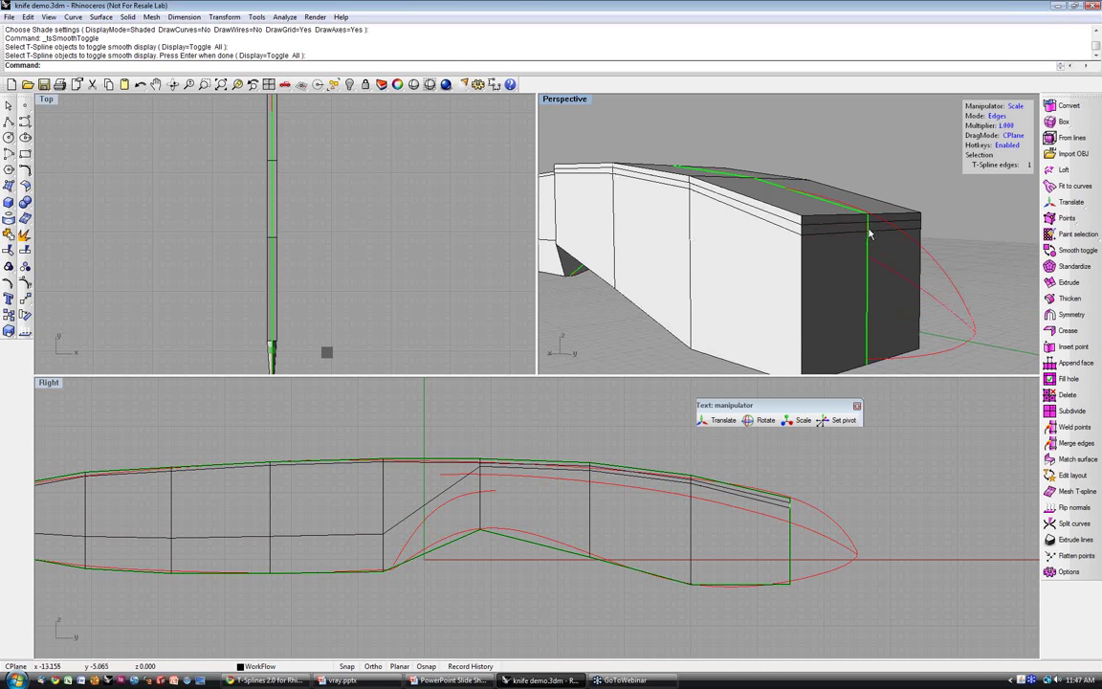
pyautogui.click(1016, 106)
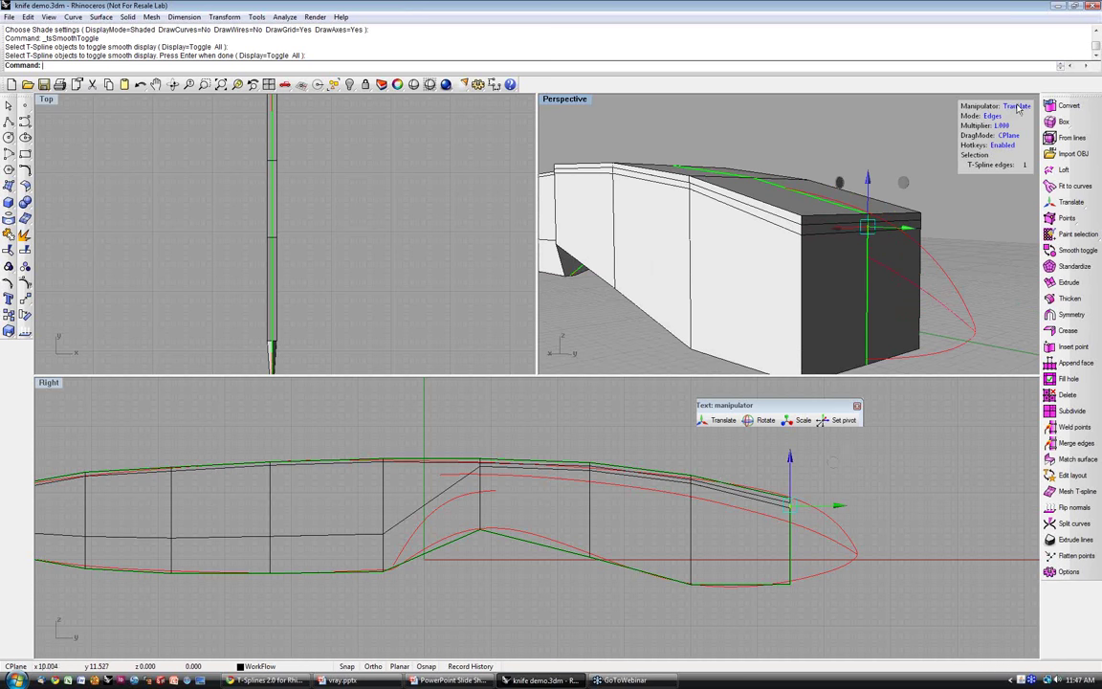
pyautogui.moveTo(828, 188); pyautogui.dragTo(788, 149, button='right')
pyautogui.moveTo(786, 148)
pyautogui.mouseDown()
pyautogui.moveTo(878, 243)
pyautogui.moveTo(855, 226)
pyautogui.moveTo(884, 241)
pyautogui.mouseUp()
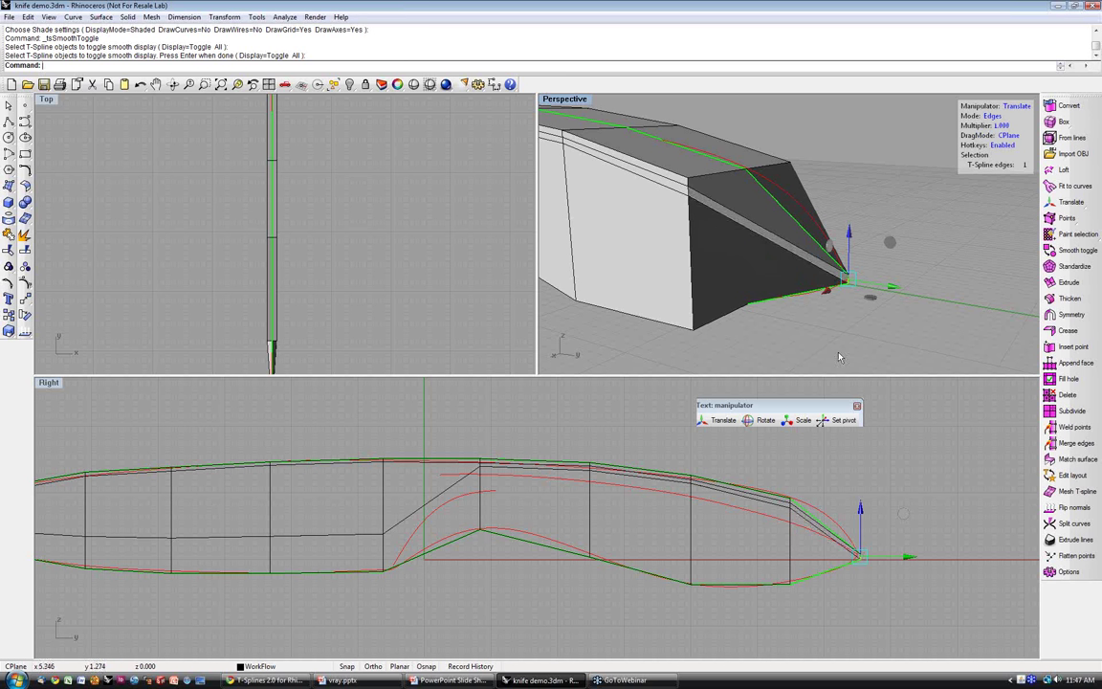
# - Switch the knife with its extended ends to smooth display
pyautogui.moveTo(748, 310); pyautogui.dragTo(864, 363, button='right')
pyautogui.click(1060, 253)
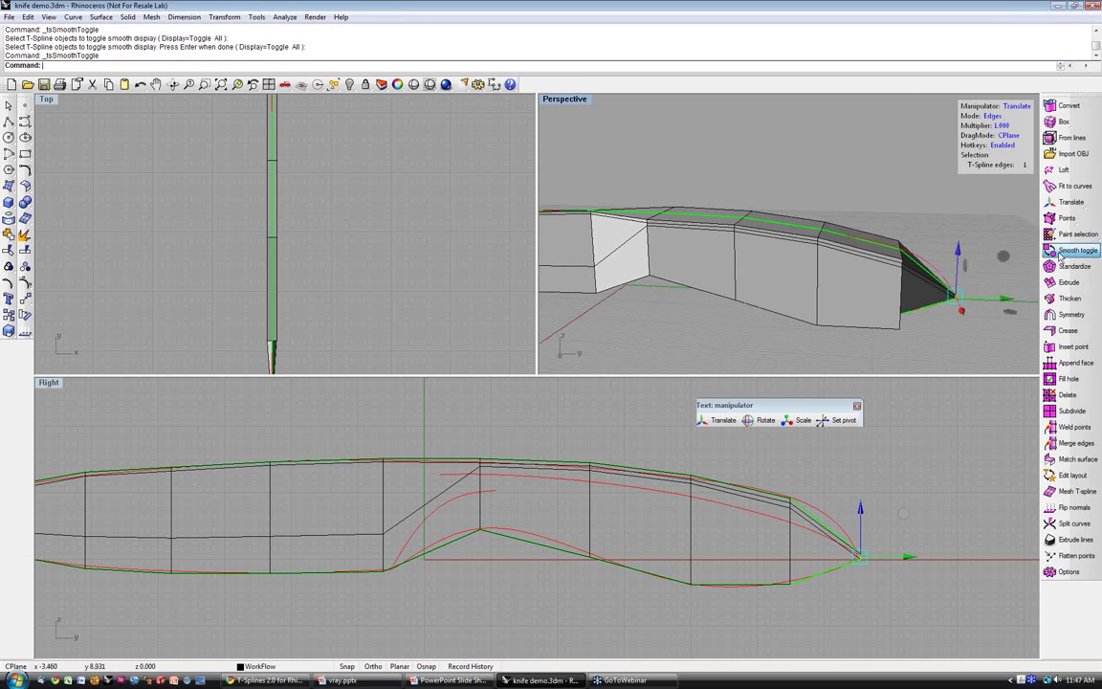
pyautogui.click(775, 253)
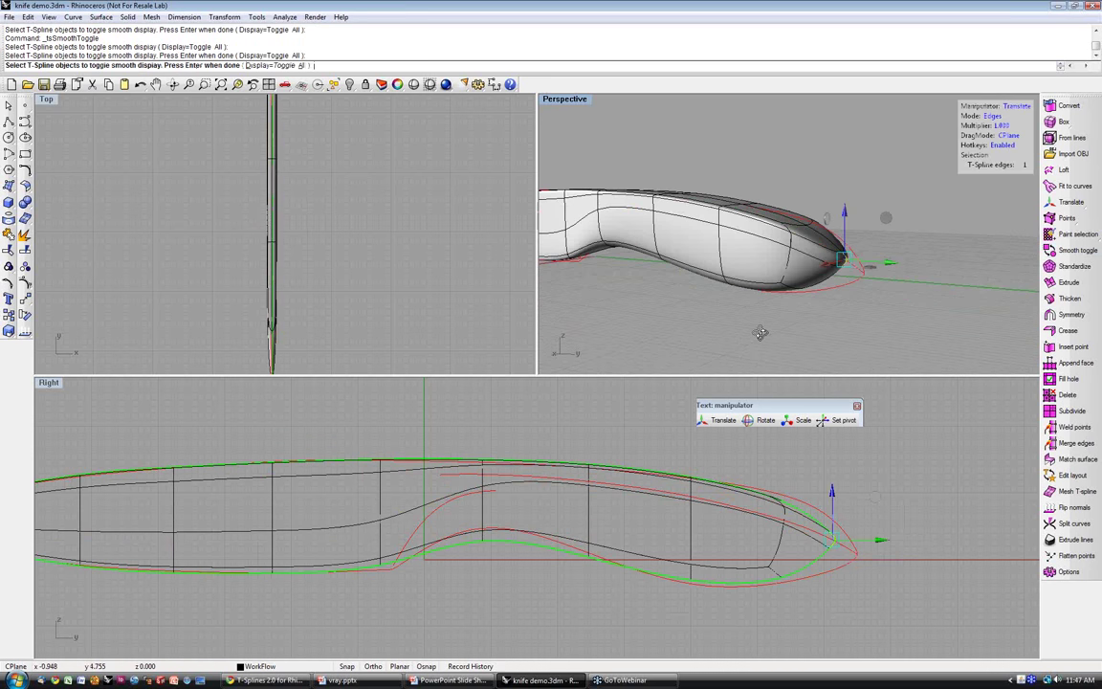
pyautogui.press('Return')
# - Examine the smooth knife in the Perspective view from the handle, end-on at the blade tip, and along the blade's side
pyautogui.moveTo(760, 333); pyautogui.dragTo(799, 331, button='right')
pyautogui.moveTo(798, 331); pyautogui.dragTo(718, 315, button='right')
pyautogui.scroll(3, 829, 288)
pyautogui.scroll(-3, 816, 284)
pyautogui.moveTo(689, 273); pyautogui.dragTo(802, 209, button='right')
pyautogui.scroll(3, 820, 278)
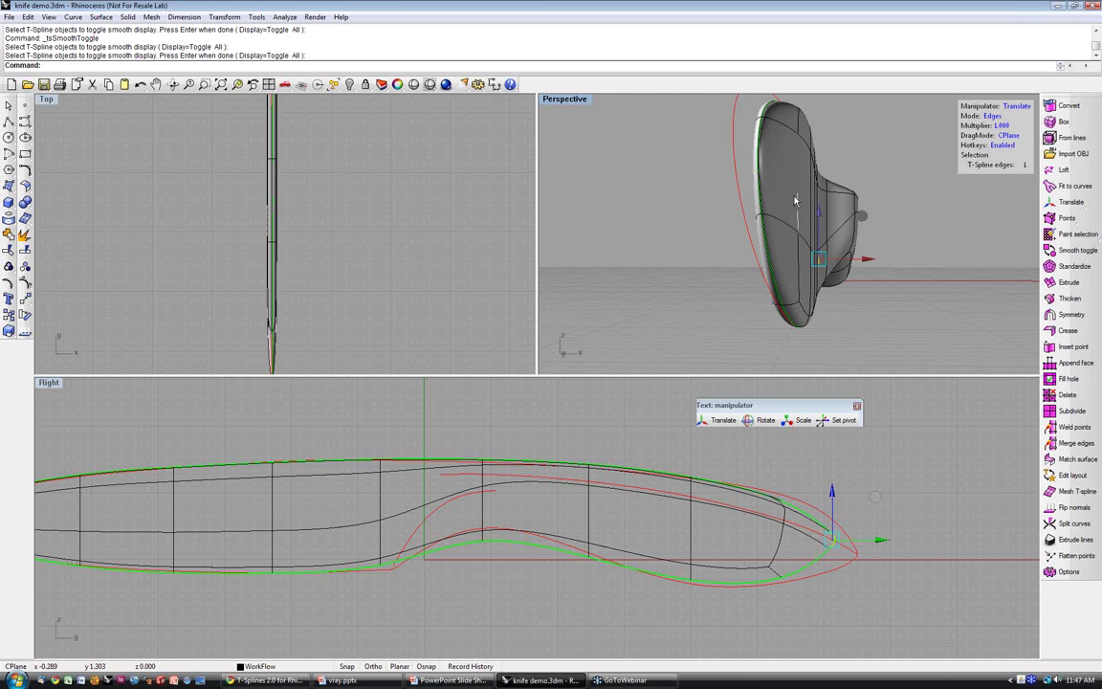
pyautogui.moveTo(810, 293); pyautogui.dragTo(739, 299, button='right')
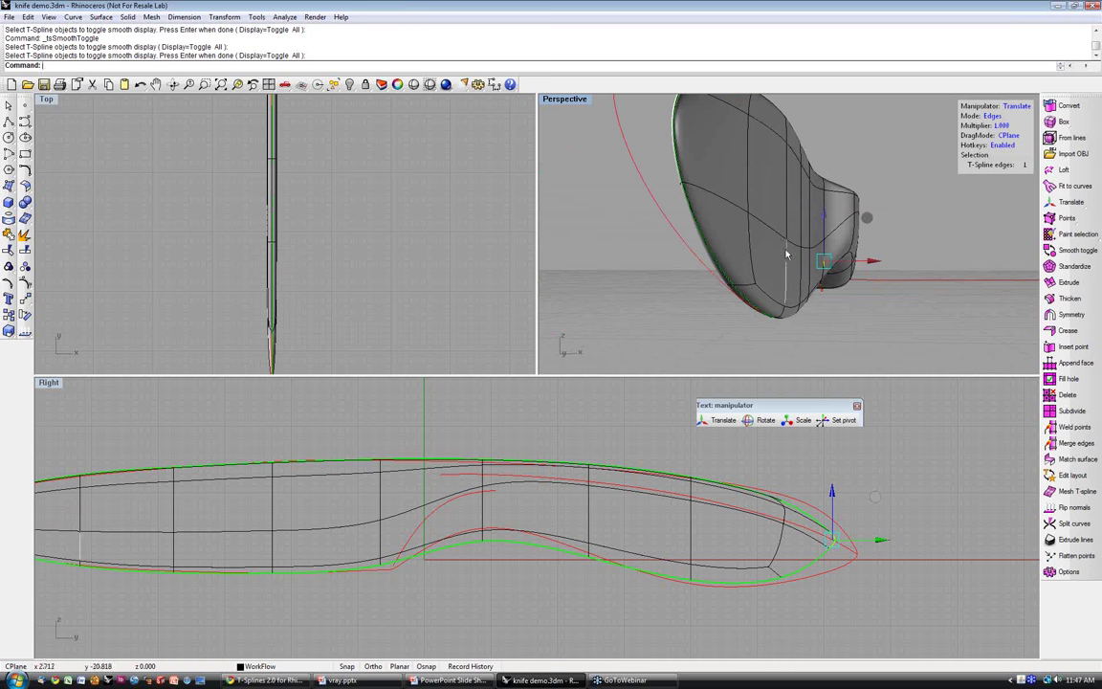
pyautogui.moveTo(787, 256); pyautogui.dragTo(850, 278, button='right')
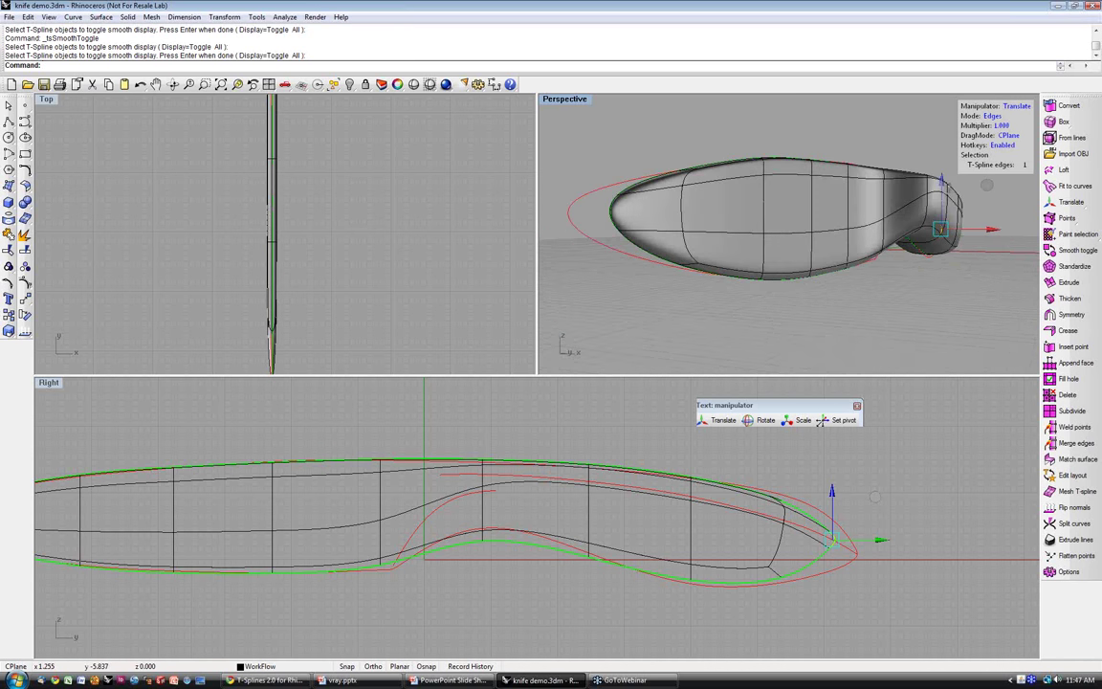
# - Select the chain of edges near the tip and along the blade's lower side, and delete them despite losing symmetry
pyautogui.click(693, 264)
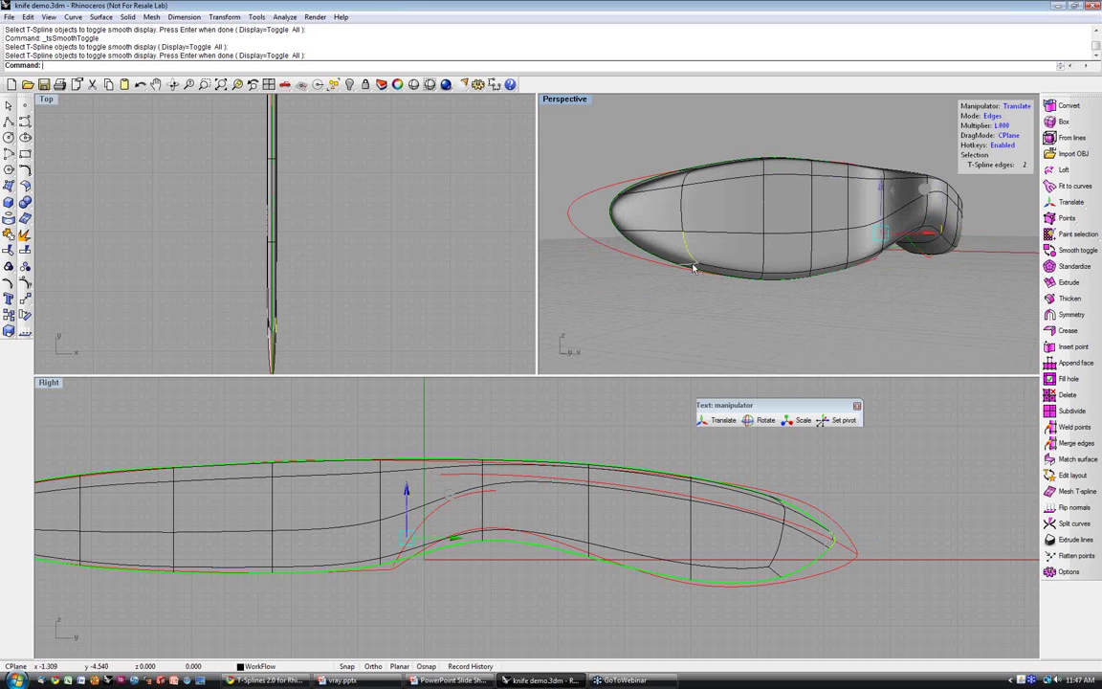
pyautogui.keyDown('shift'); pyautogui.click(714, 267); pyautogui.keyUp('shift')
pyautogui.keyDown('shift'); pyautogui.click(781, 273); pyautogui.keyUp('shift')
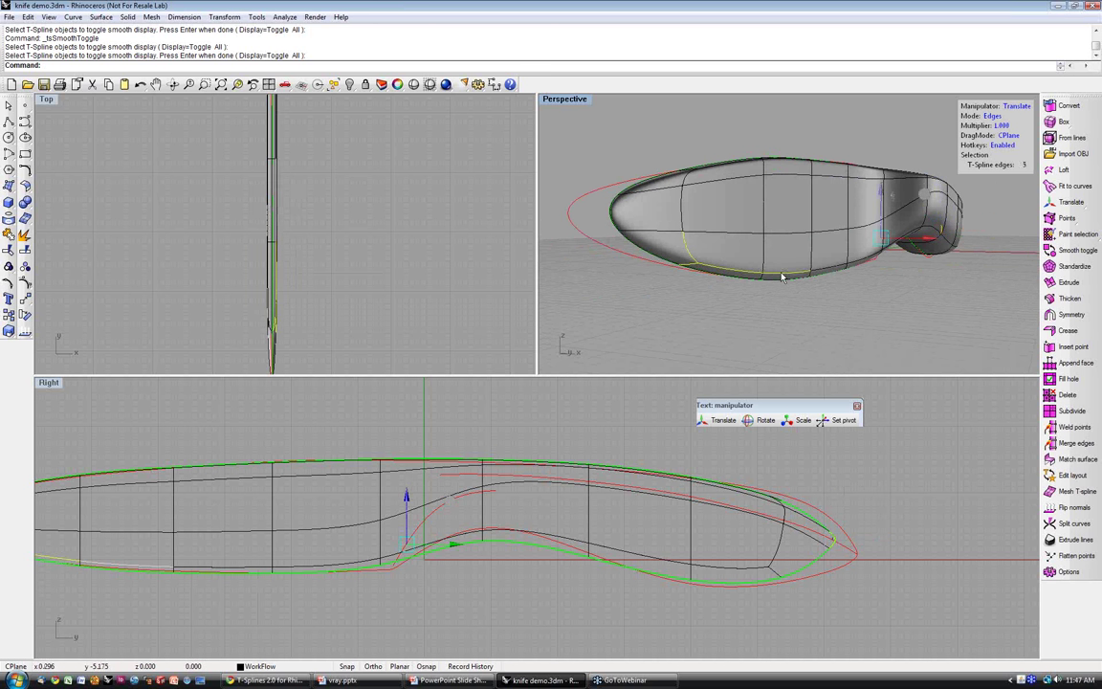
pyautogui.keyDown('shift'); pyautogui.click(835, 272); pyautogui.keyUp('shift')
pyautogui.keyDown('shift'); pyautogui.click(855, 263); pyautogui.keyUp('shift')
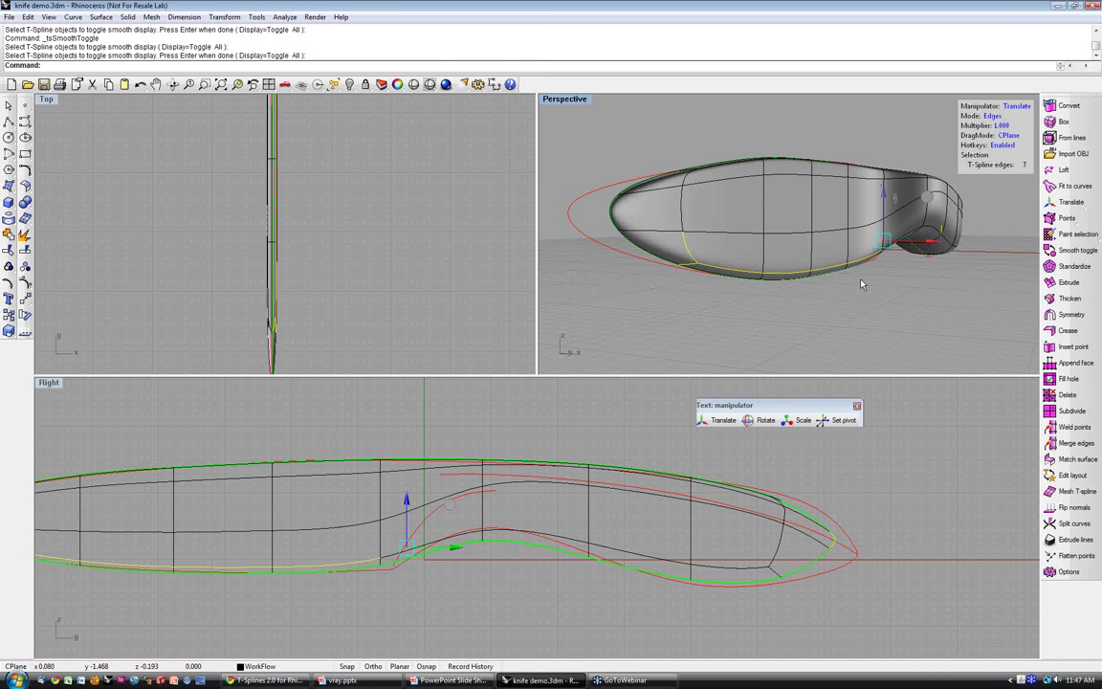
pyautogui.moveTo(859, 285); pyautogui.dragTo(939, 289, button='right')
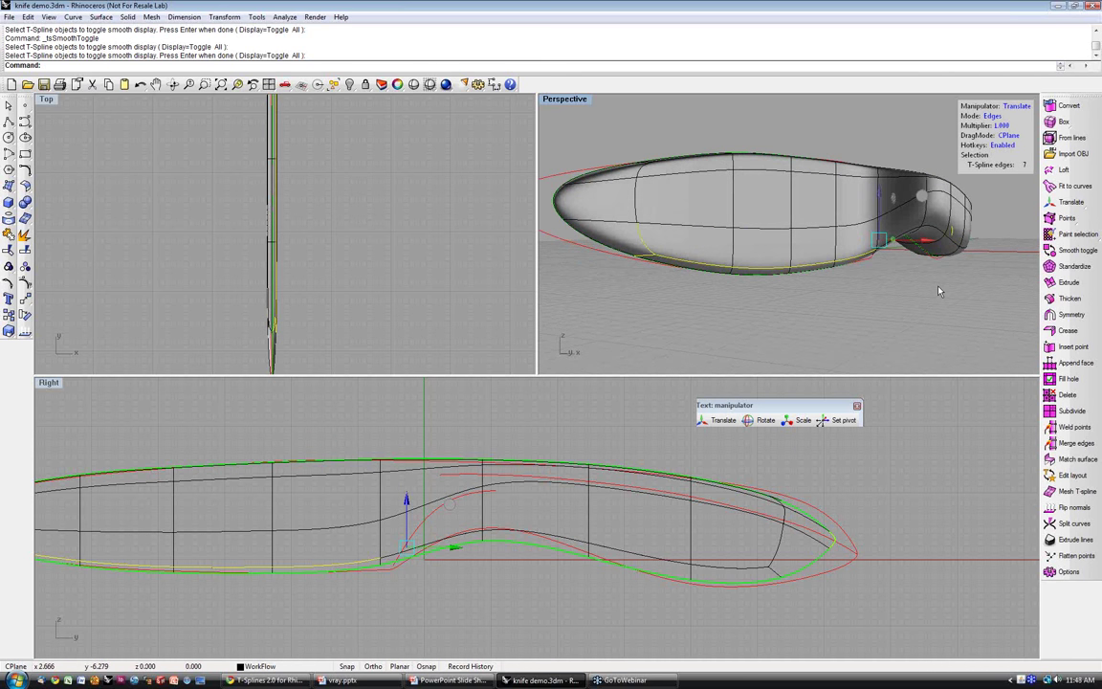
pyautogui.click(1065, 395)
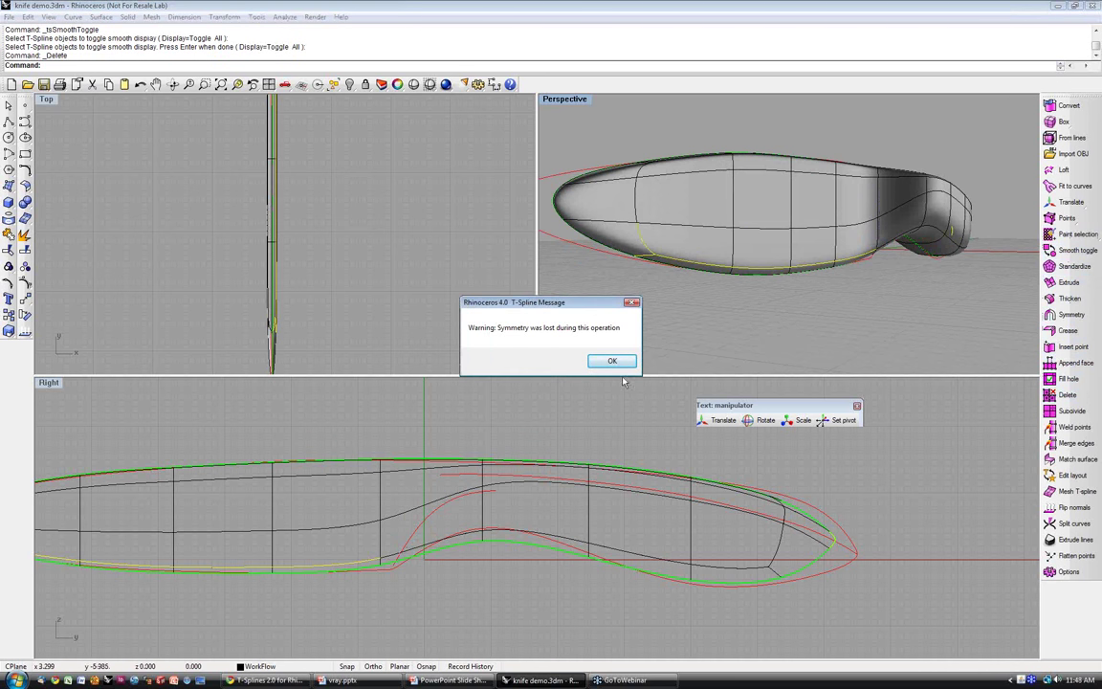
pyautogui.click(626, 365)
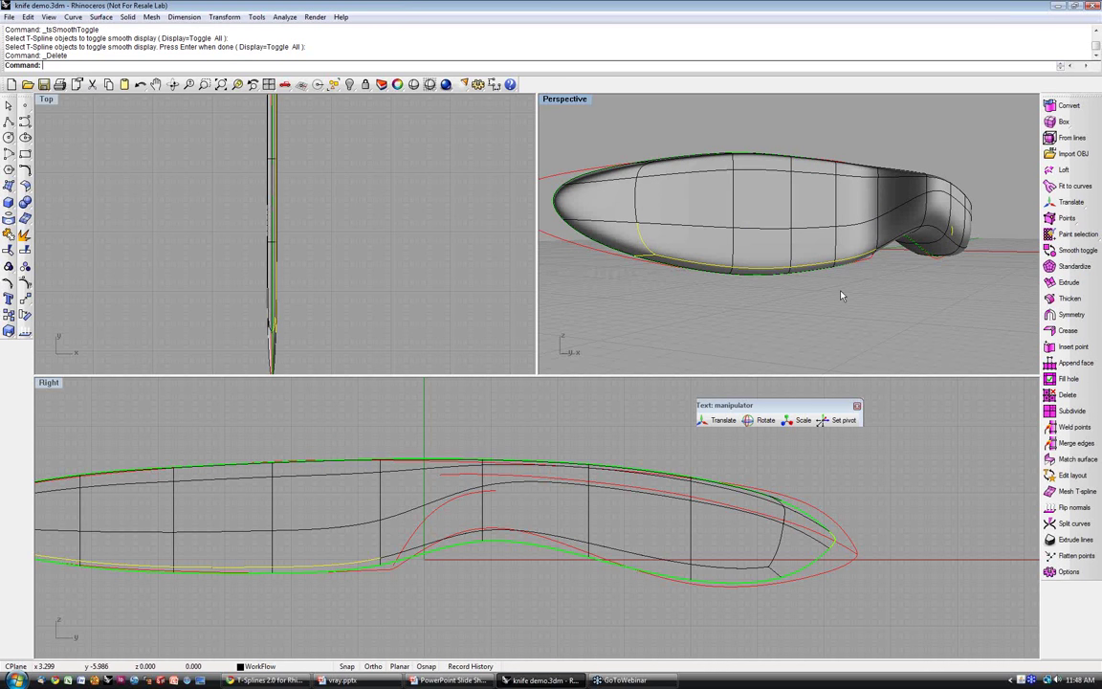
# - Undo the blade edge deletion and the preceding changes, back through the move of the handle's end edge
pyautogui.hotkey('ctrl', 'z')
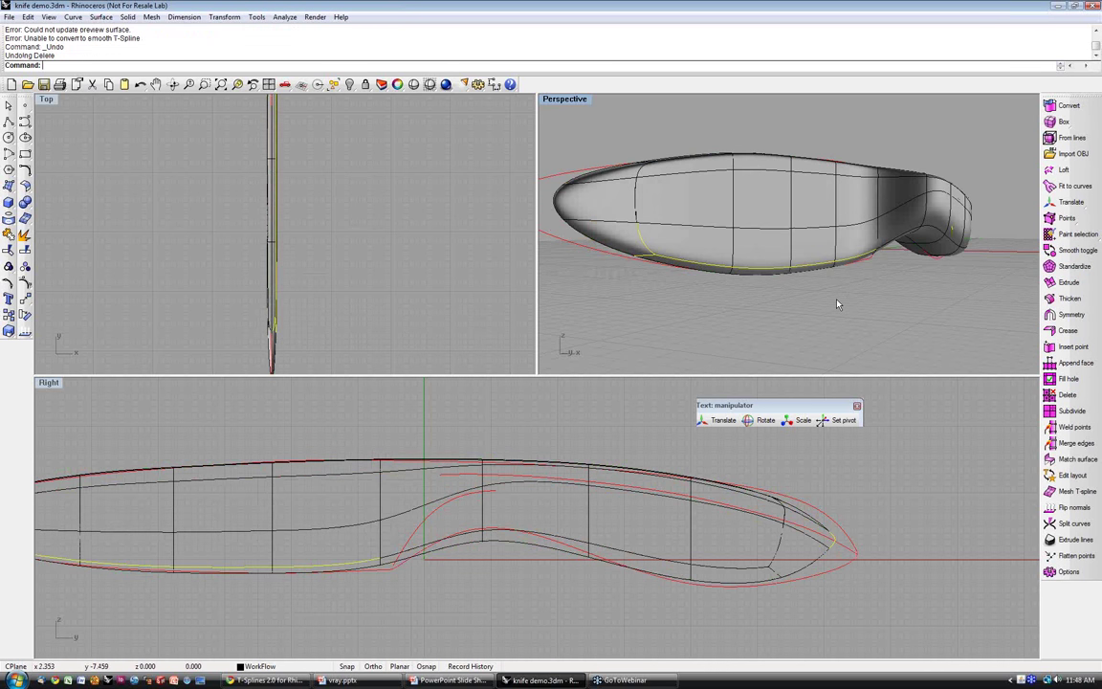
pyautogui.click(676, 248)
pyautogui.hotkey('ctrl', 'z')
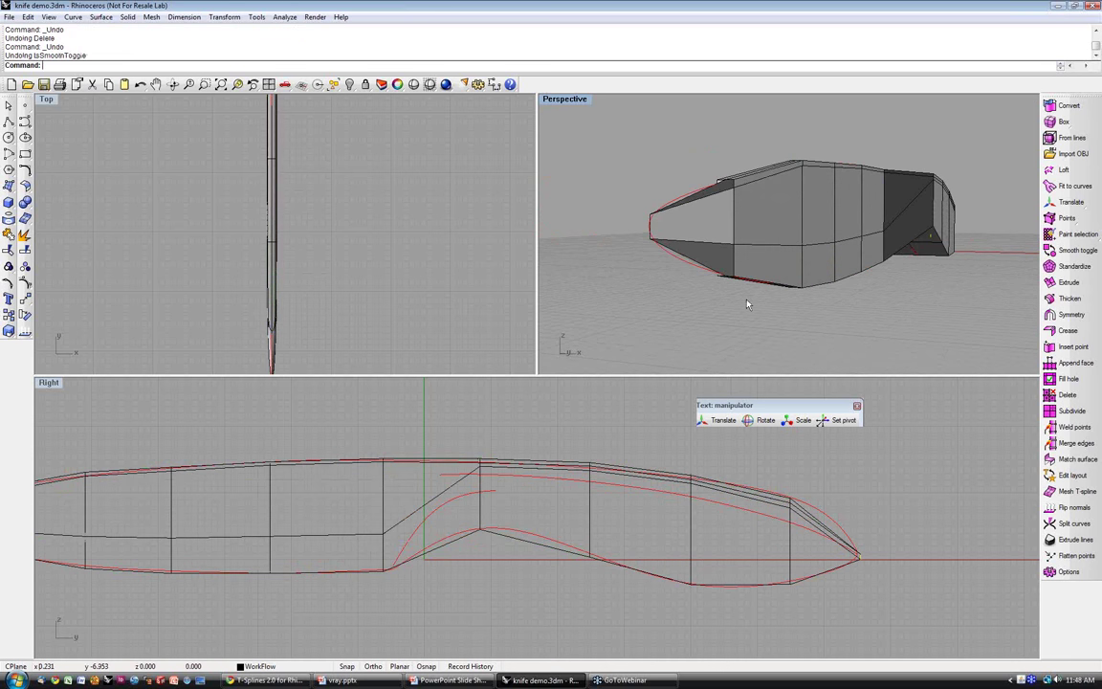
pyautogui.moveTo(752, 300); pyautogui.dragTo(956, 316, button='right')
pyautogui.press('Escape')
pyautogui.moveTo(928, 268); pyautogui.dragTo(744, 261, button='right')
pyautogui.hotkey('ctrl', 'z')
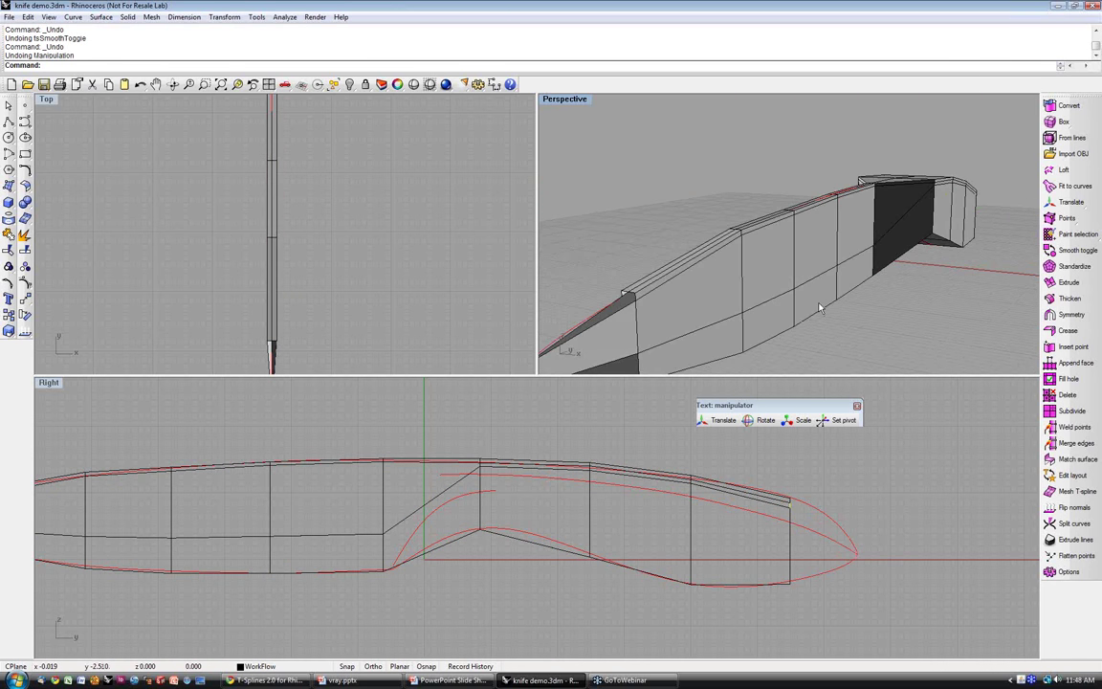
pyautogui.moveTo(820, 308); pyautogui.dragTo(971, 110, button='right')
pyautogui.click(962, 266)
pyautogui.press('Escape')
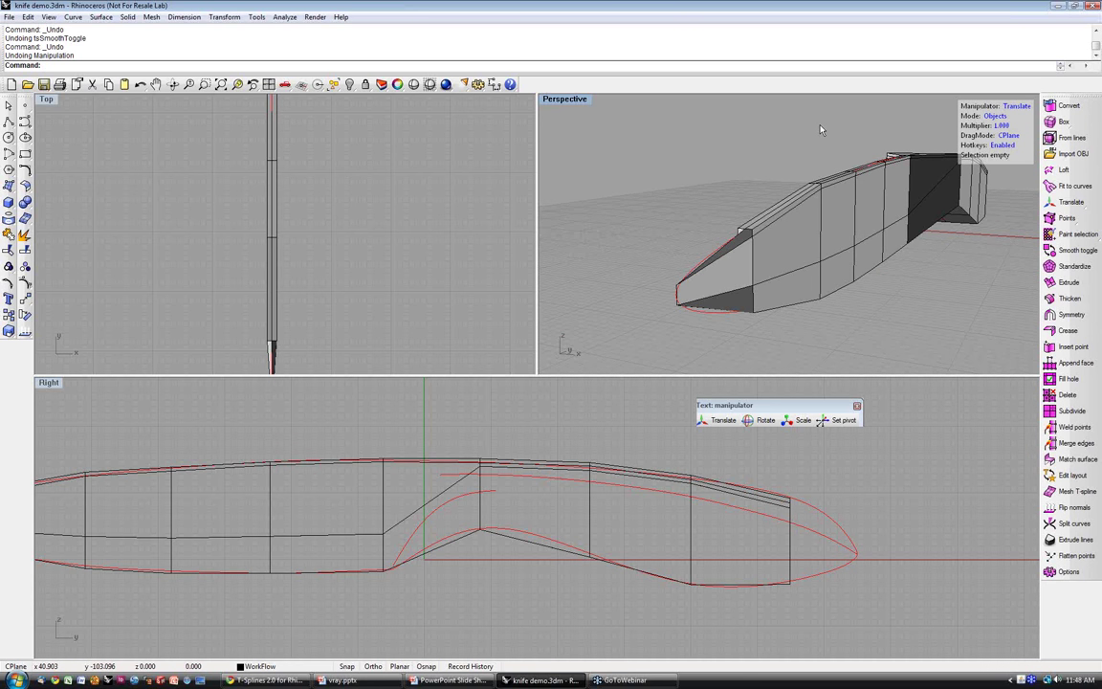
# - With the knife in smooth display, select the six connected edges near the tip and along the blade's lower side and delete them
pyautogui.moveTo(681, 279); pyautogui.dragTo(859, 209, button='right')
pyautogui.press('Tab')
pyautogui.press('2')
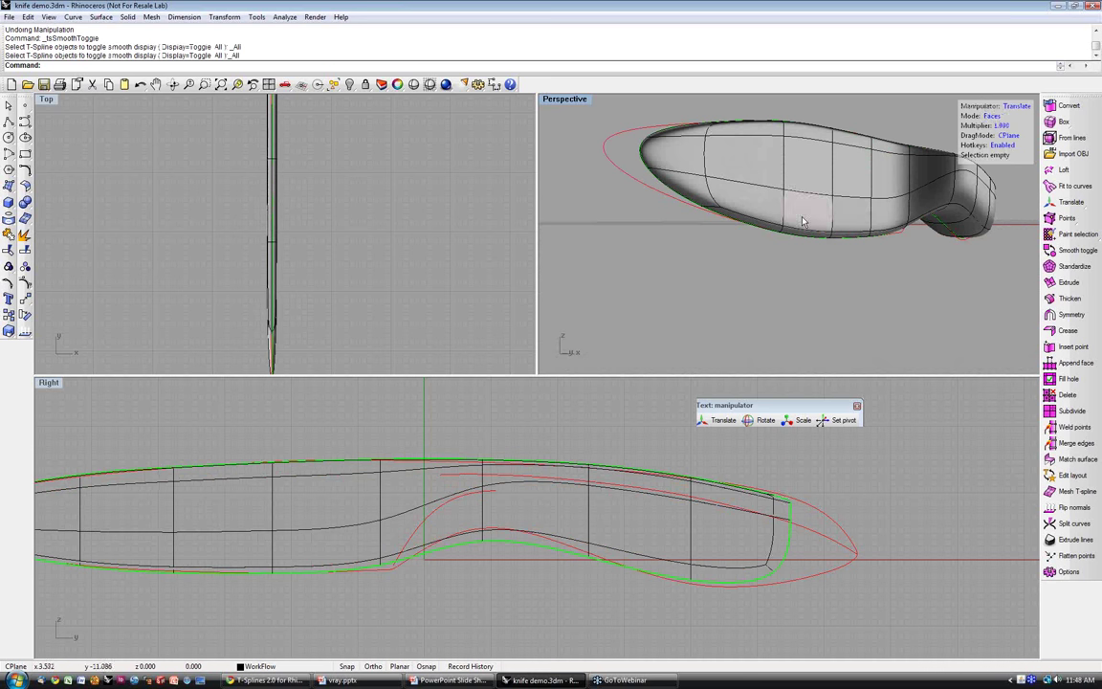
pyautogui.click(714, 205)
pyautogui.keyDown('shift'); pyautogui.click(716, 209); pyautogui.keyUp('shift')
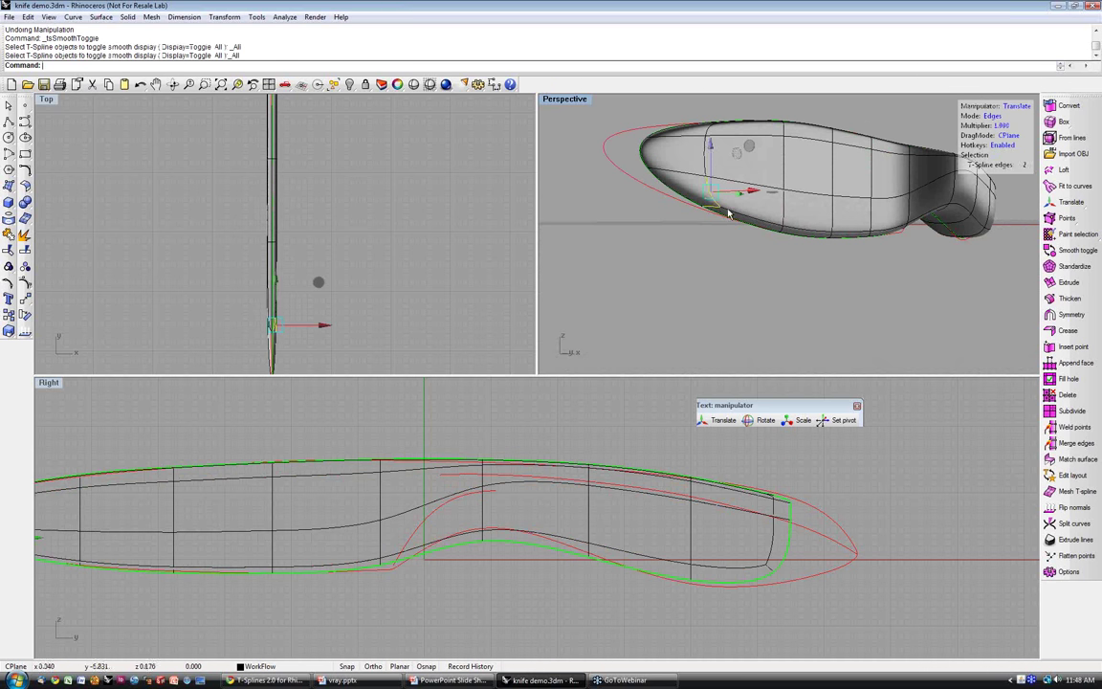
pyautogui.keyDown('shift'); pyautogui.click(751, 219); pyautogui.keyUp('shift')
pyautogui.keyDown('shift'); pyautogui.click(809, 230); pyautogui.keyUp('shift')
pyautogui.keyDown('shift'); pyautogui.click(852, 233); pyautogui.keyUp('shift')
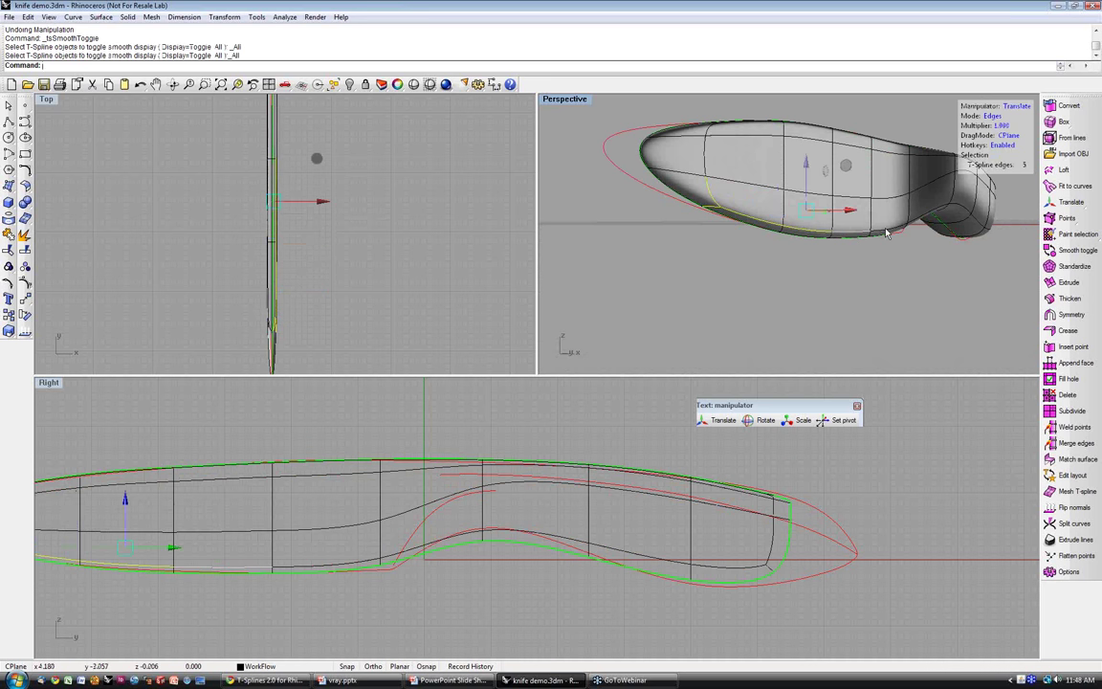
pyautogui.keyDown('shift'); pyautogui.click(886, 230); pyautogui.keyUp('shift')
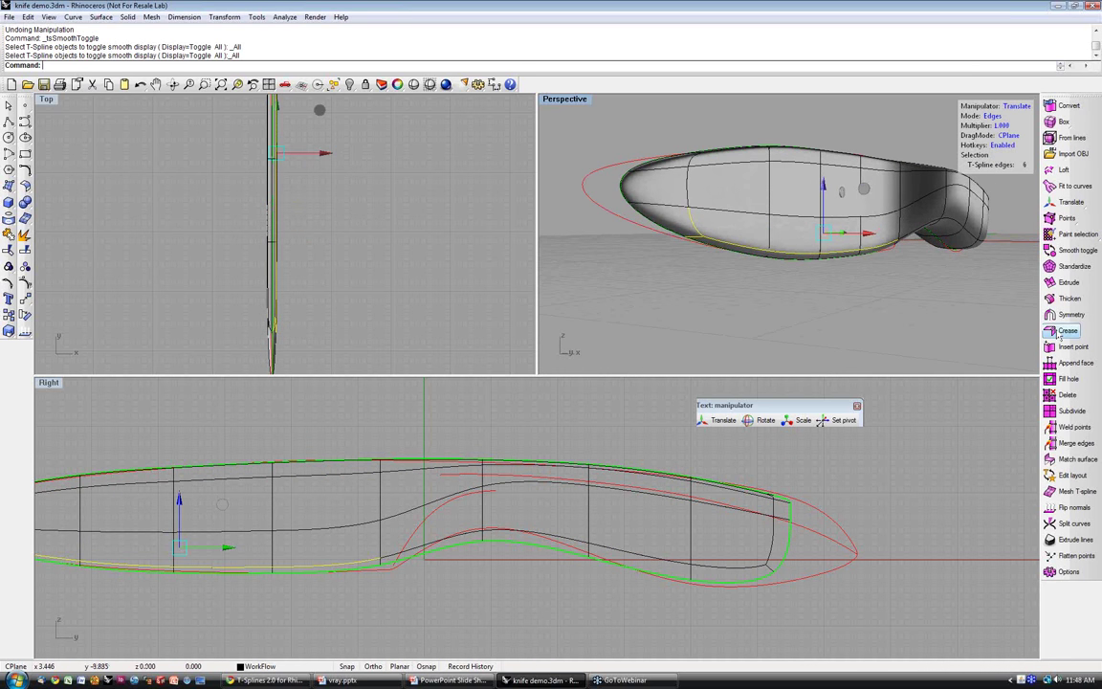
pyautogui.press('Delete')
# - Delete the four leftover vertices along the blade's lower edge
pyautogui.press('a')
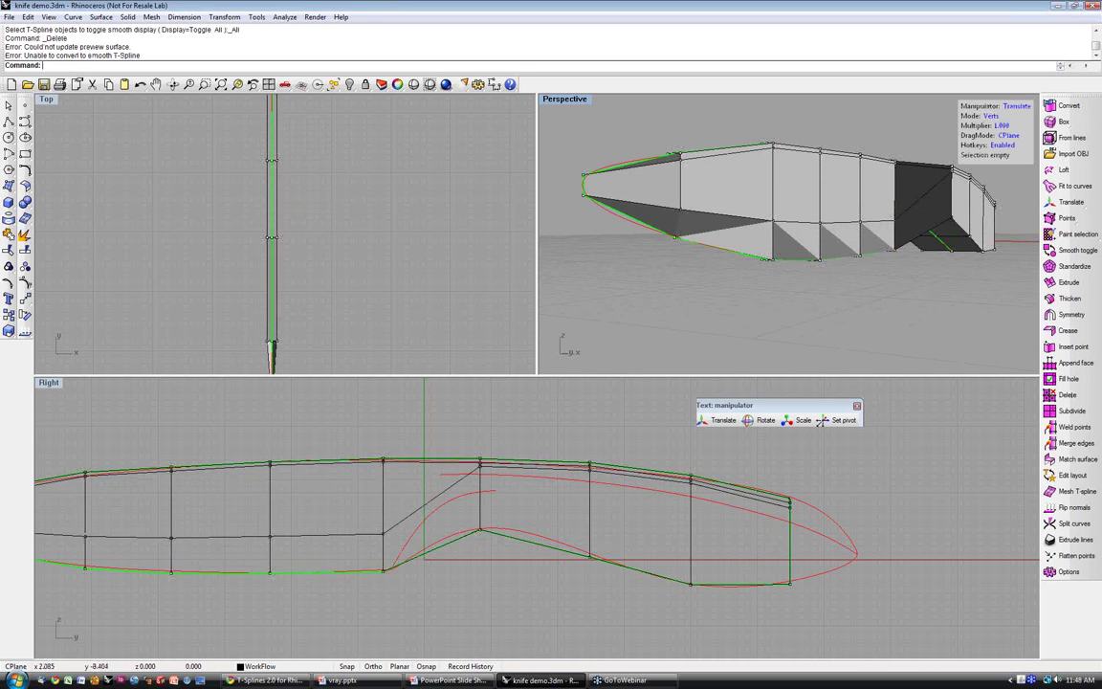
pyautogui.moveTo(775, 271); pyautogui.dragTo(799, 290, button='right')
pyautogui.scroll(3, 824, 291)
pyautogui.click(841, 280)
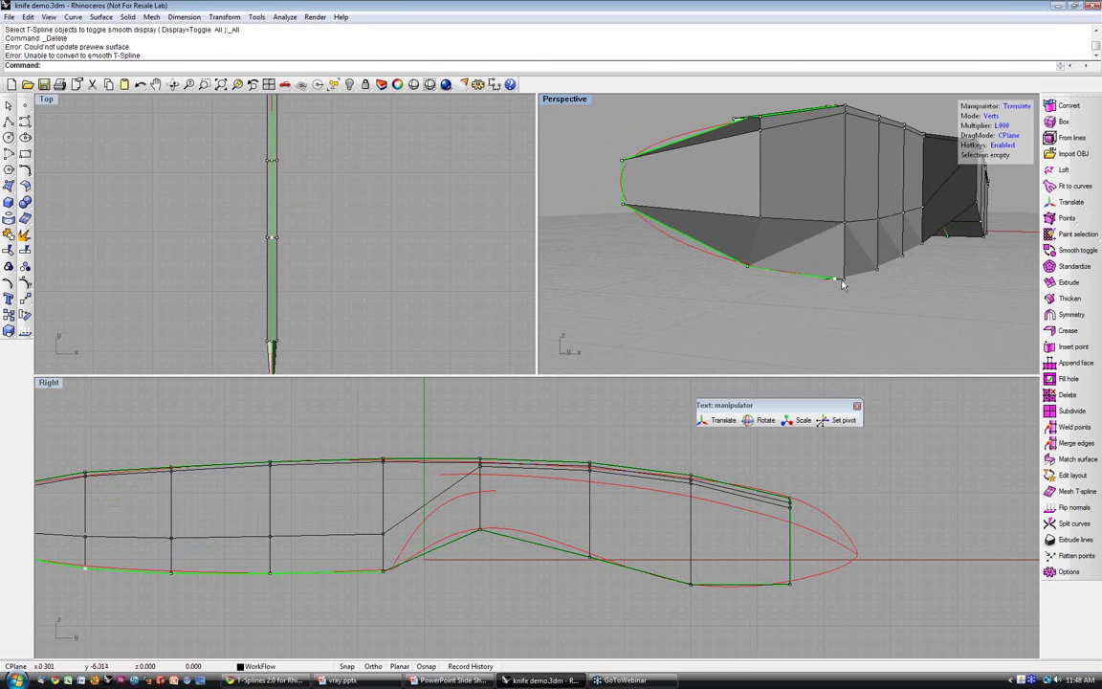
pyautogui.keyDown('shift'); pyautogui.click(877, 270); pyautogui.keyUp('shift')
pyautogui.keyDown('shift'); pyautogui.click(902, 258); pyautogui.keyUp('shift')
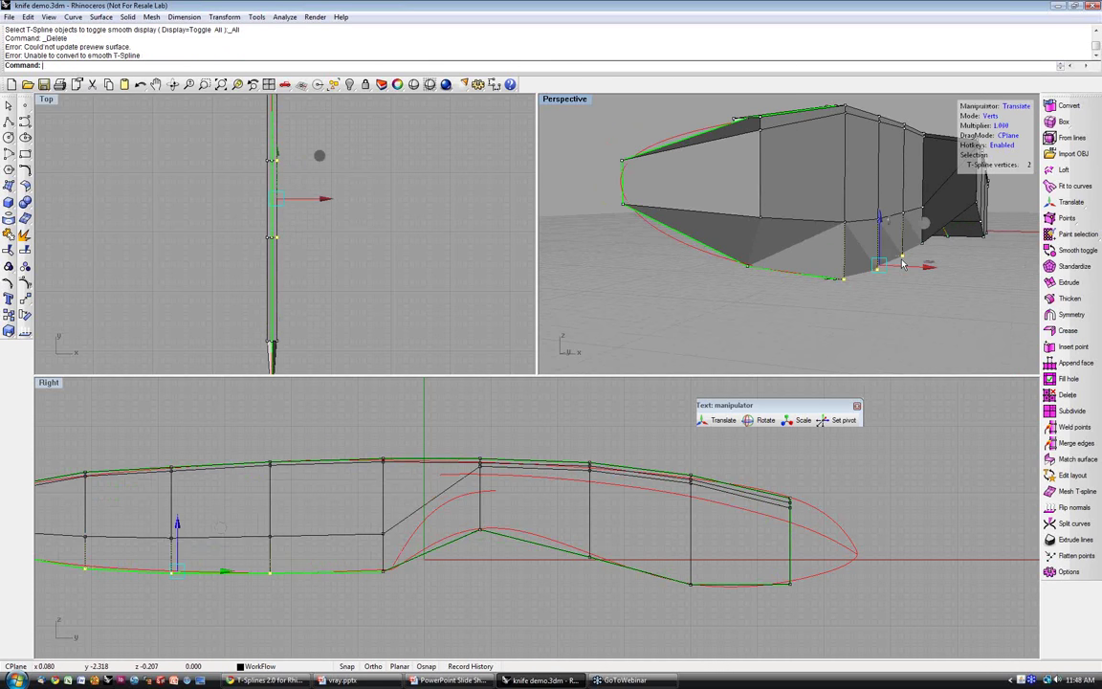
pyautogui.keyDown('shift'); pyautogui.click(747, 268); pyautogui.keyUp('shift')
pyautogui.press('Delete')
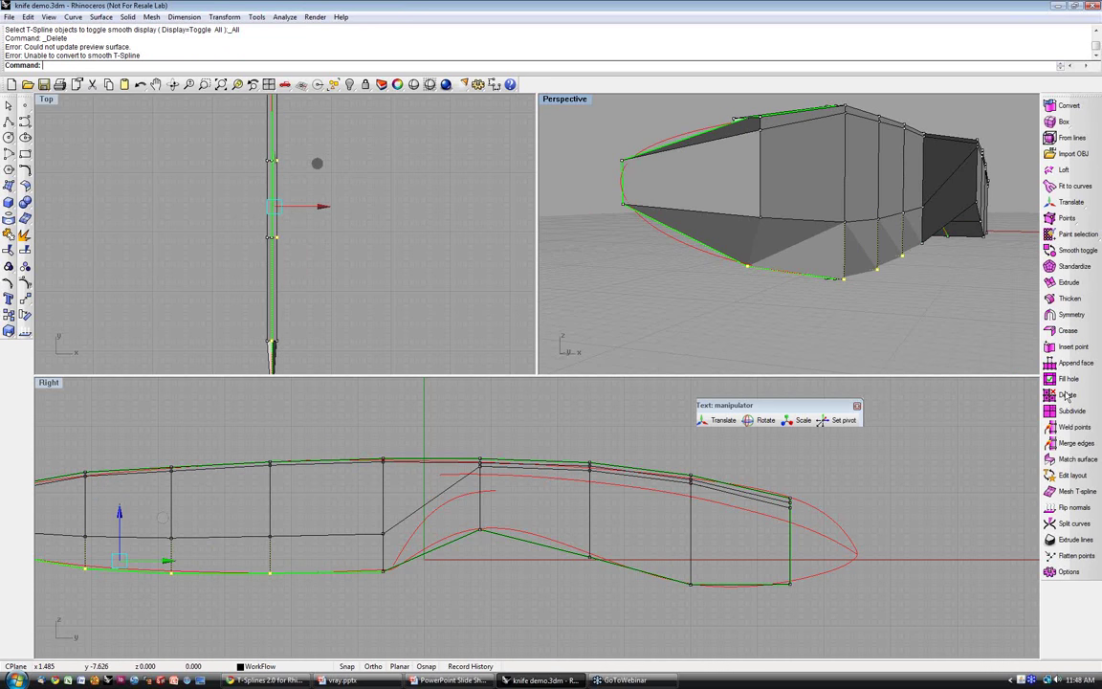
# - Switch the knife to smooth display and examine its thinned blade from below, end-on and from the handle side
pyautogui.moveTo(863, 285); pyautogui.dragTo(1012, 236, button='right')
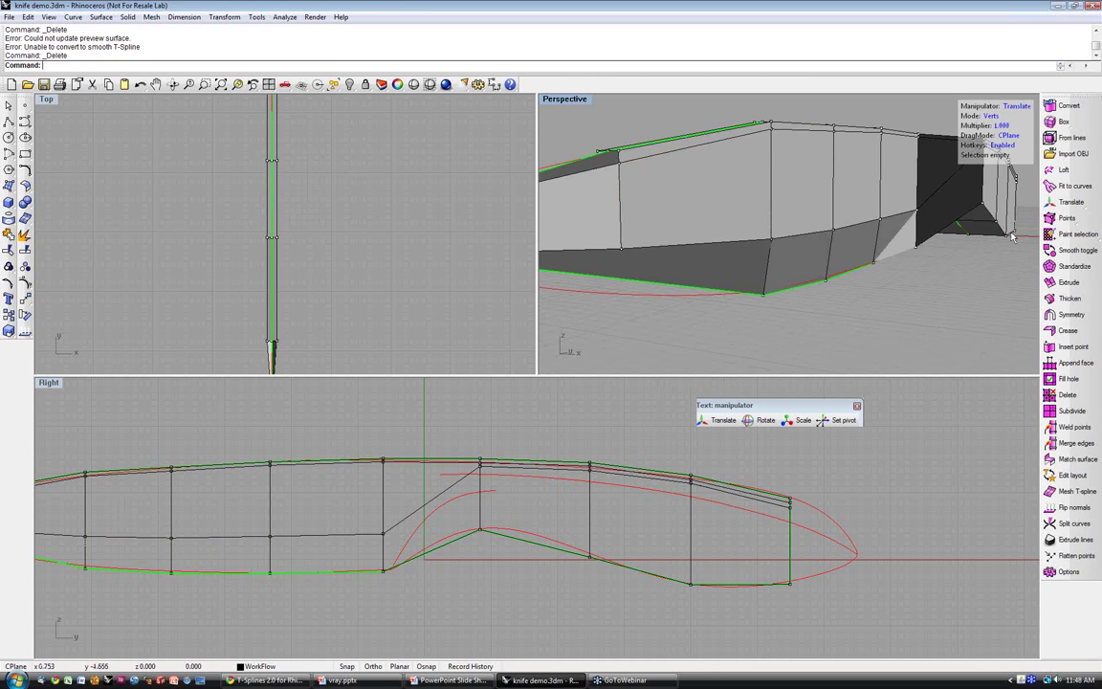
pyautogui.click(1077, 249)
pyautogui.click(846, 201)
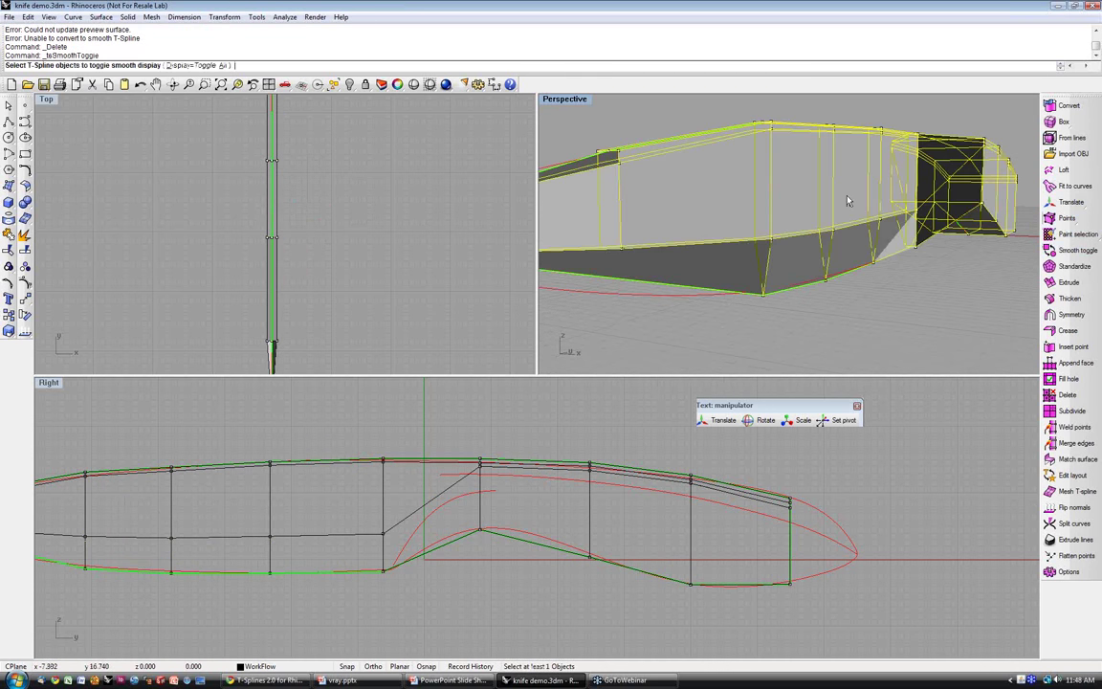
pyautogui.press('Return')
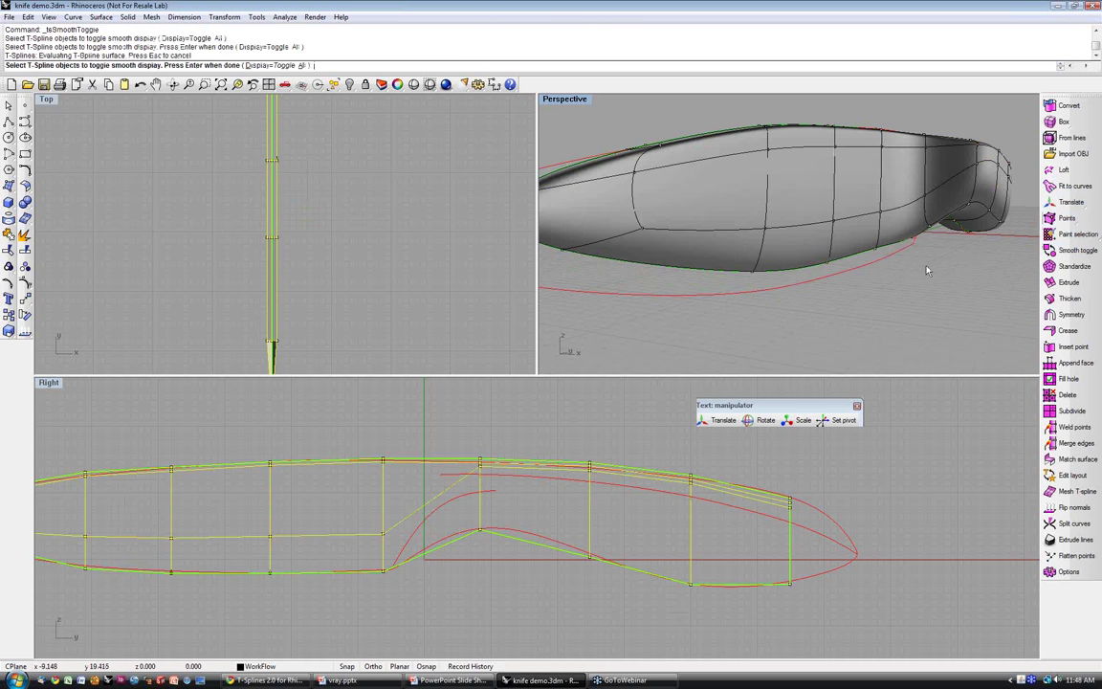
pyautogui.moveTo(926, 265); pyautogui.dragTo(840, 227, button='right')
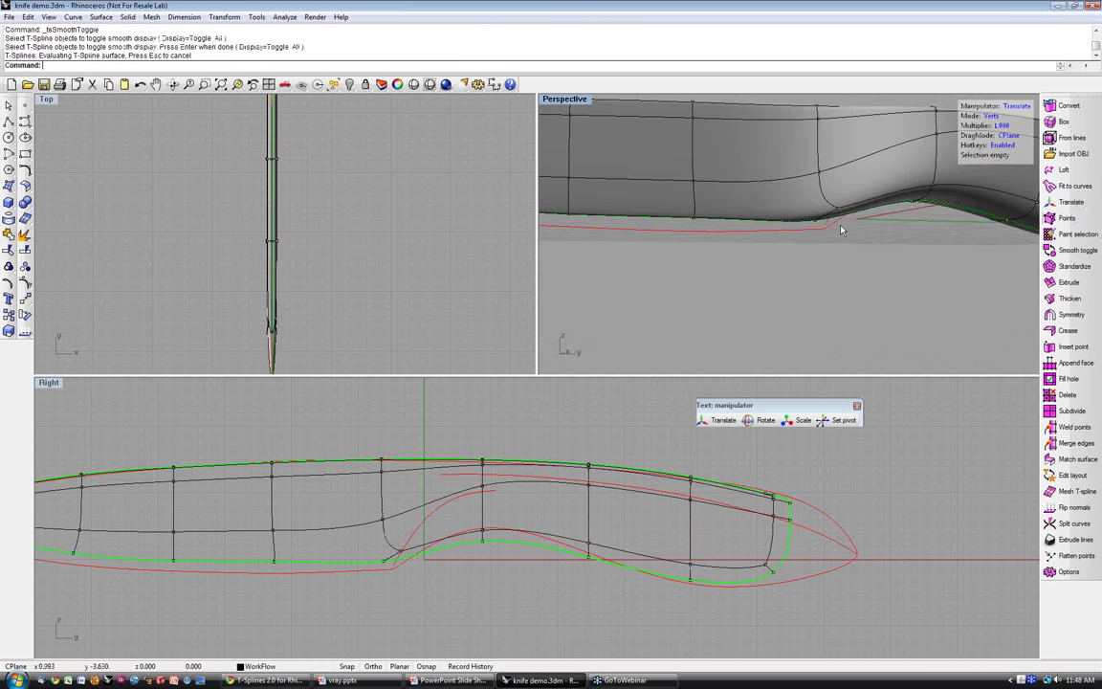
pyautogui.scroll(-4, 784, 232)
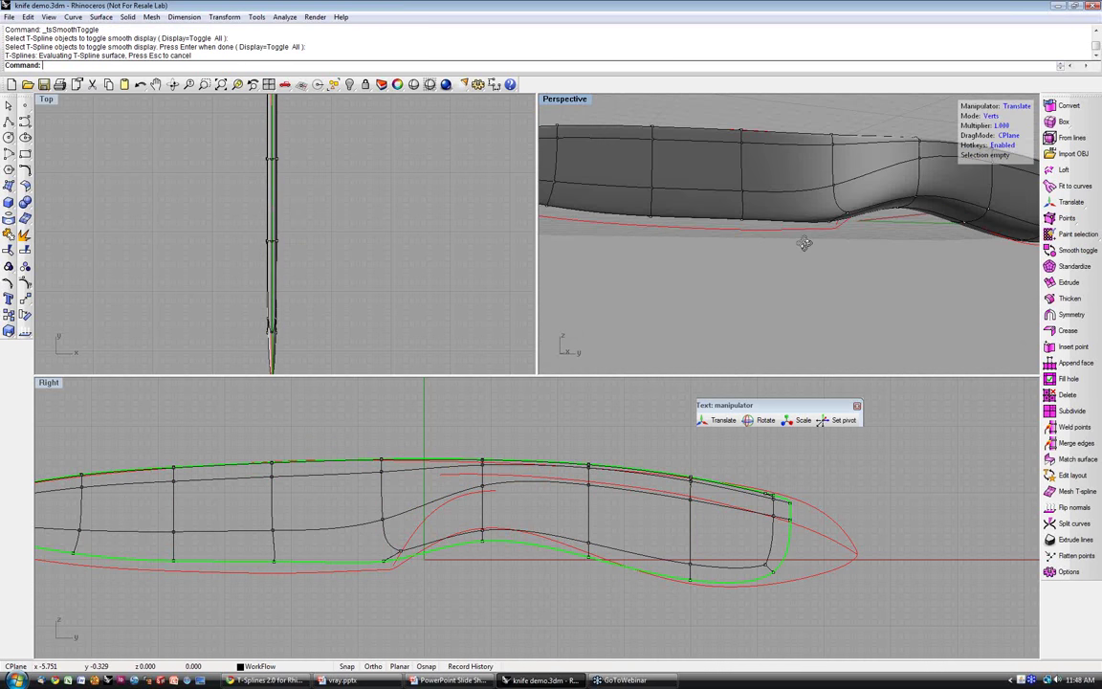
pyautogui.moveTo(816, 246); pyautogui.dragTo(864, 253, button='right')
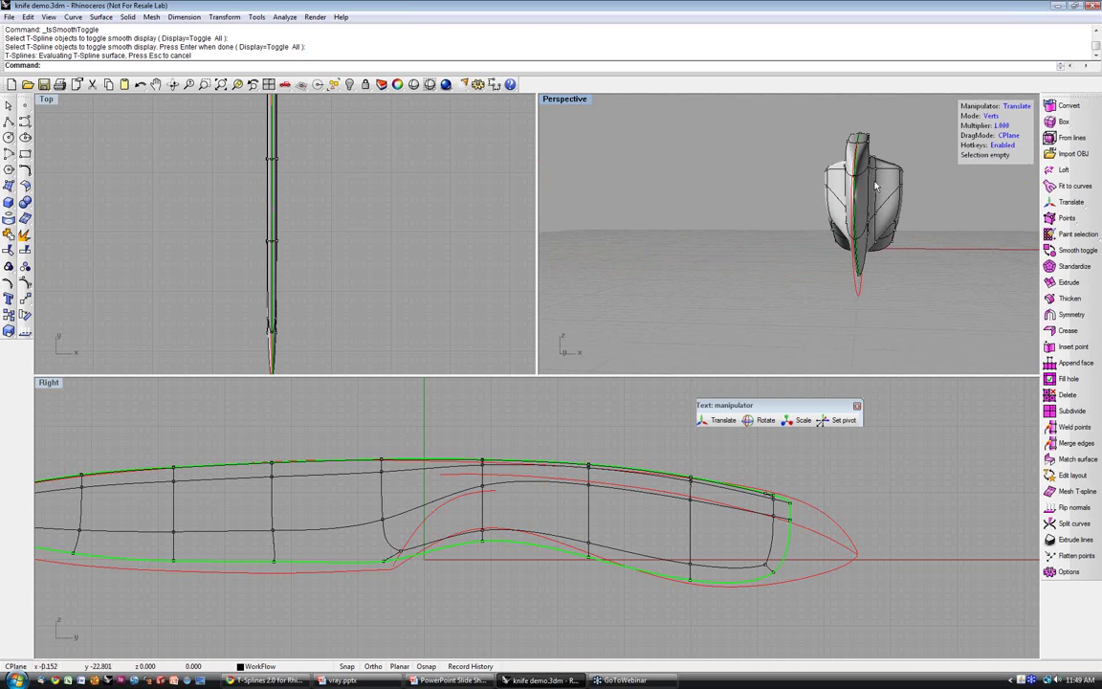
pyautogui.moveTo(861, 259); pyautogui.dragTo(894, 260, button='right')
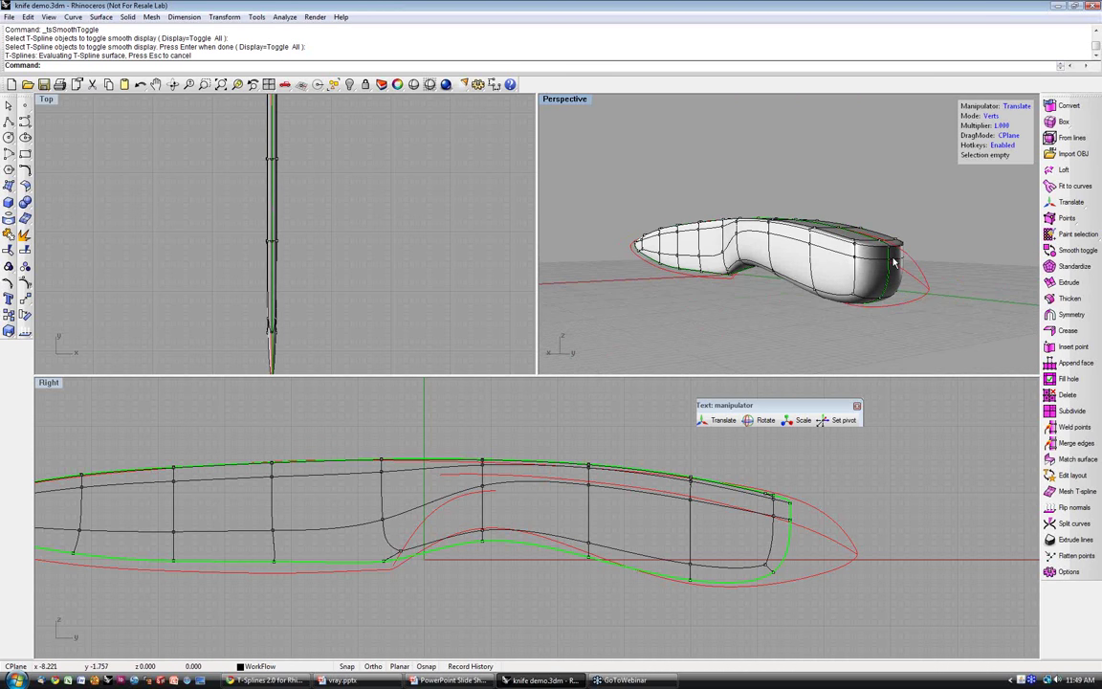
# - Move the short upper centre edge of the handle's end out and down so the smooth handle reaches the pointed end of the reference curves
pyautogui.click(993, 117)
pyautogui.click(992, 116)
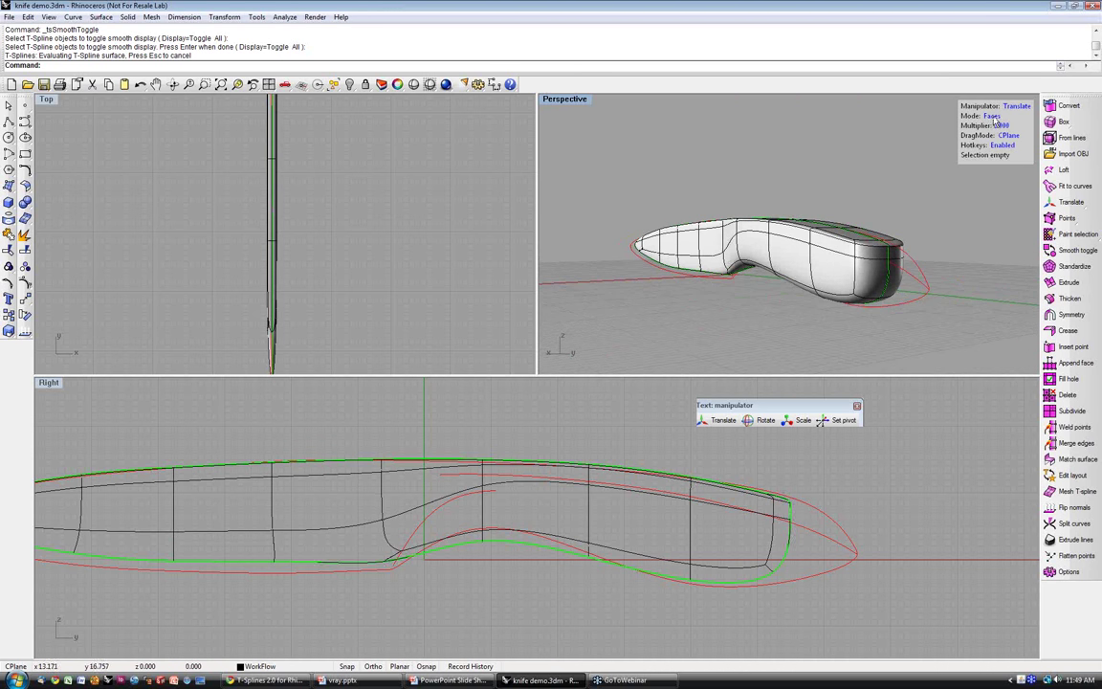
pyautogui.click(897, 251)
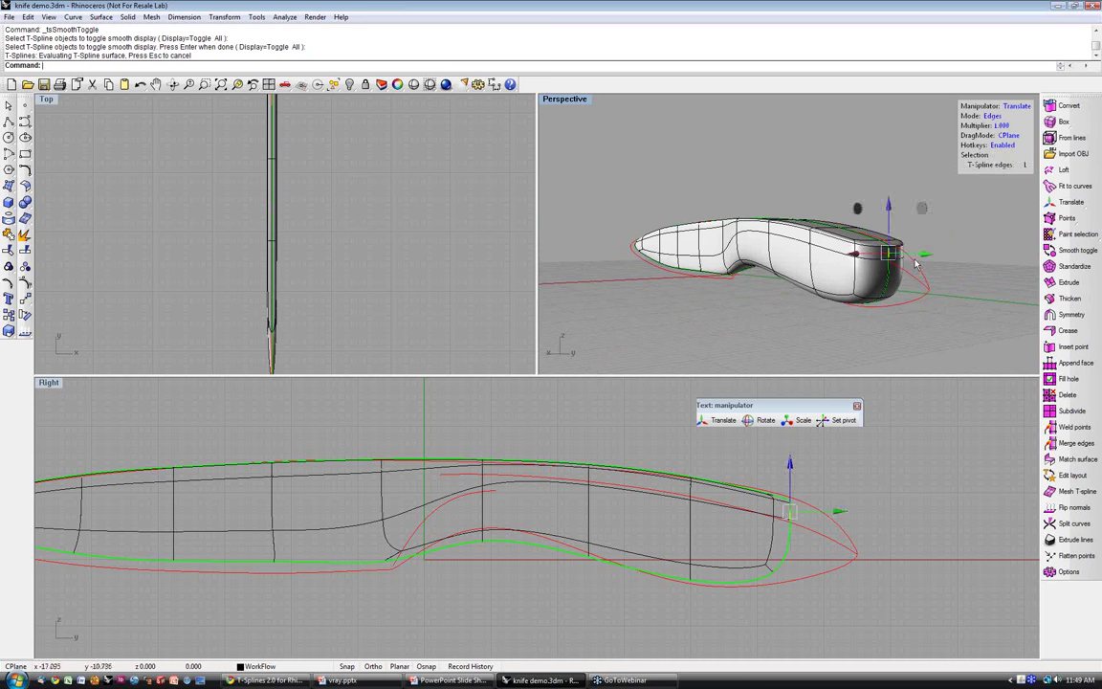
pyautogui.moveTo(918, 260)
pyautogui.mouseDown()
pyautogui.moveTo(983, 279)
pyautogui.moveTo(918, 280)
pyautogui.mouseUp()
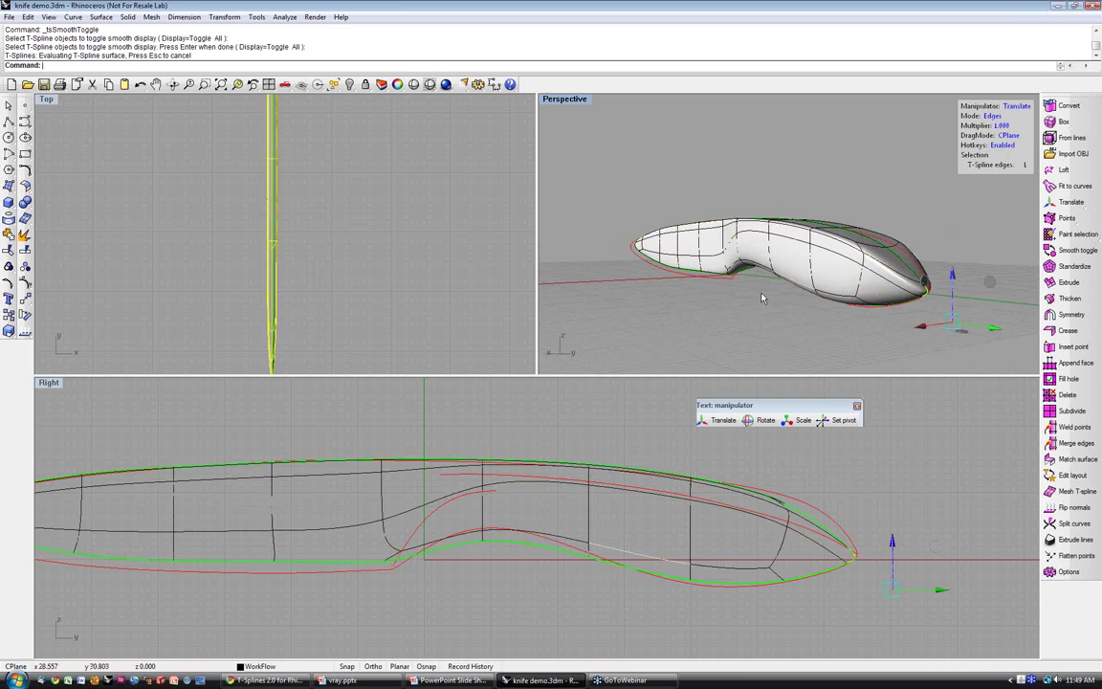
# - Switch the knife to box display and move the three narrow faces along the handle's upper side slightly down
pyautogui.moveTo(761, 297); pyautogui.dragTo(892, 327, button='right')
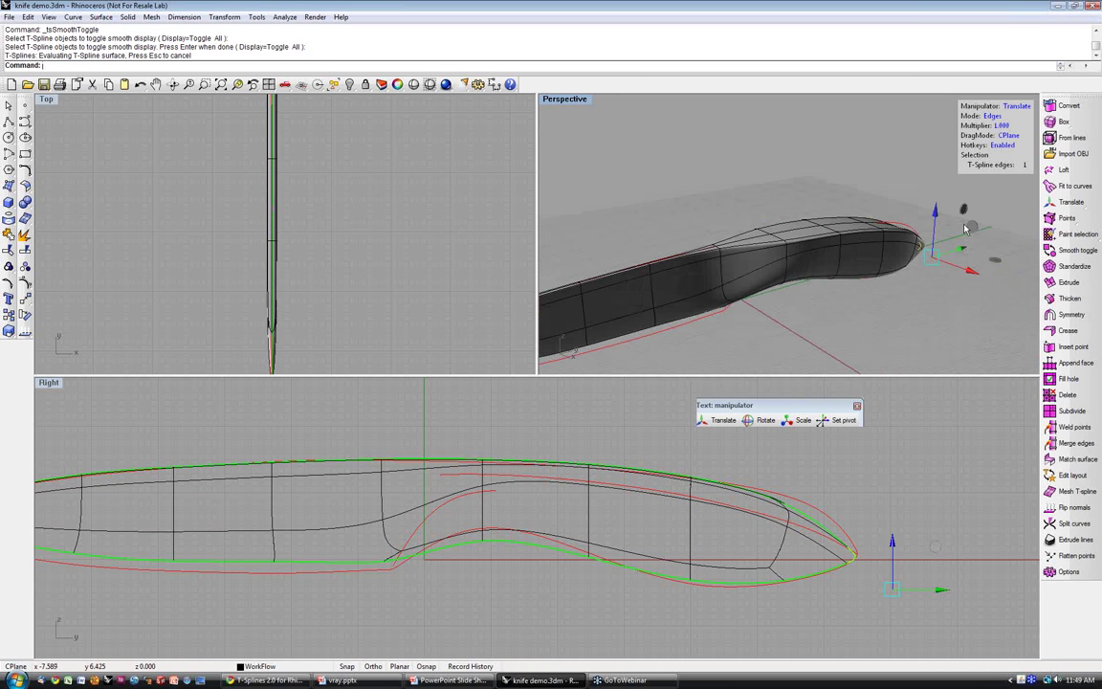
pyautogui.click(1069, 252)
pyautogui.click(873, 259)
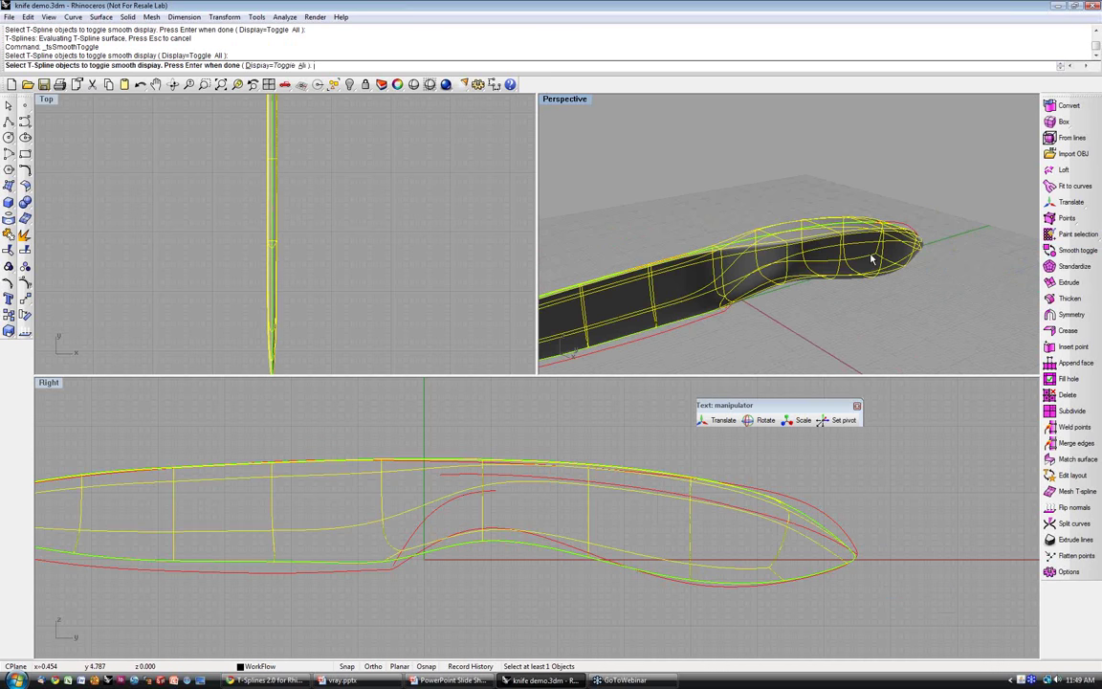
pyautogui.press('Return')
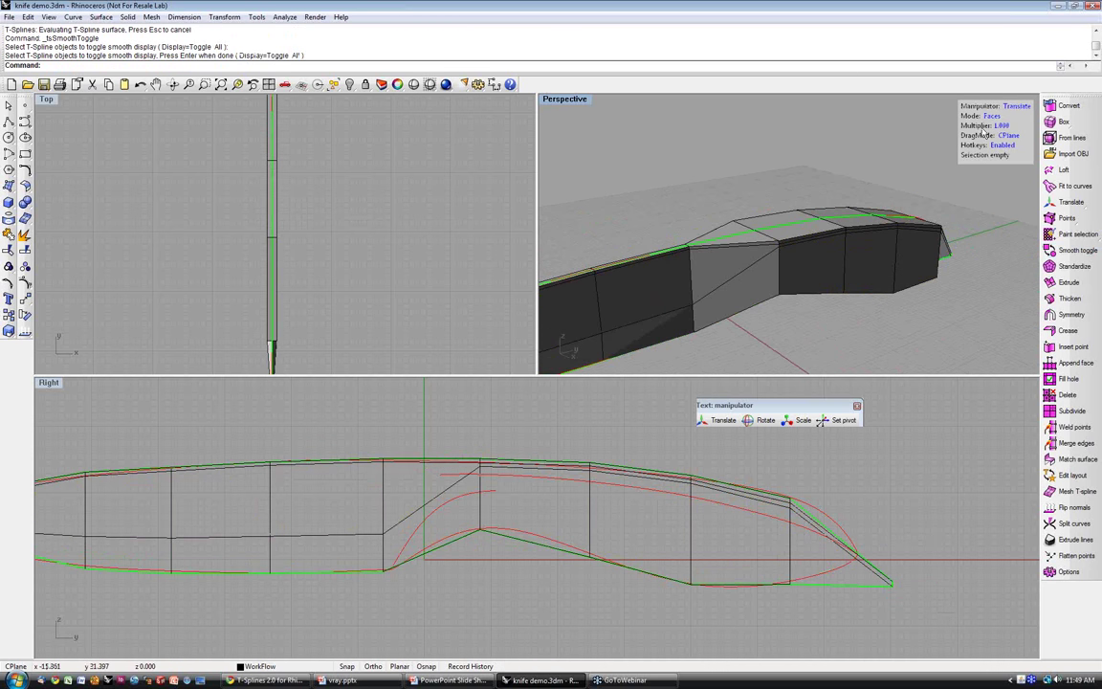
pyautogui.scroll(4, 823, 239)
pyautogui.click(824, 238)
pyautogui.keyDown('shift'); pyautogui.click(888, 228); pyautogui.keyUp('shift')
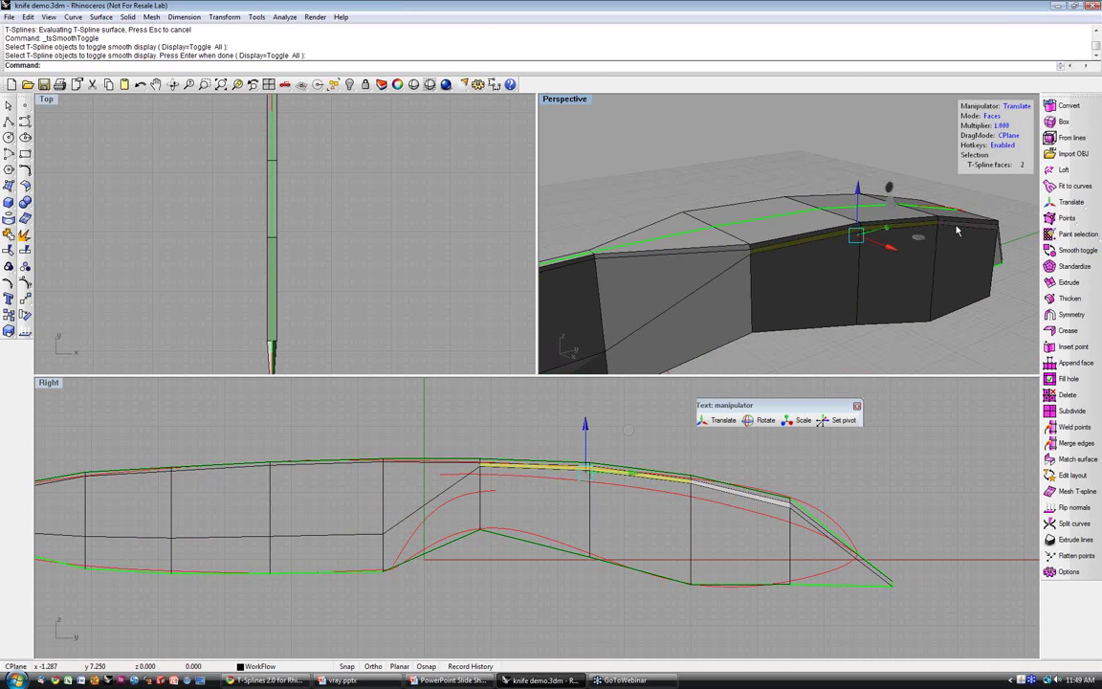
pyautogui.keyDown('shift'); pyautogui.click(860, 221); pyautogui.keyUp('shift')
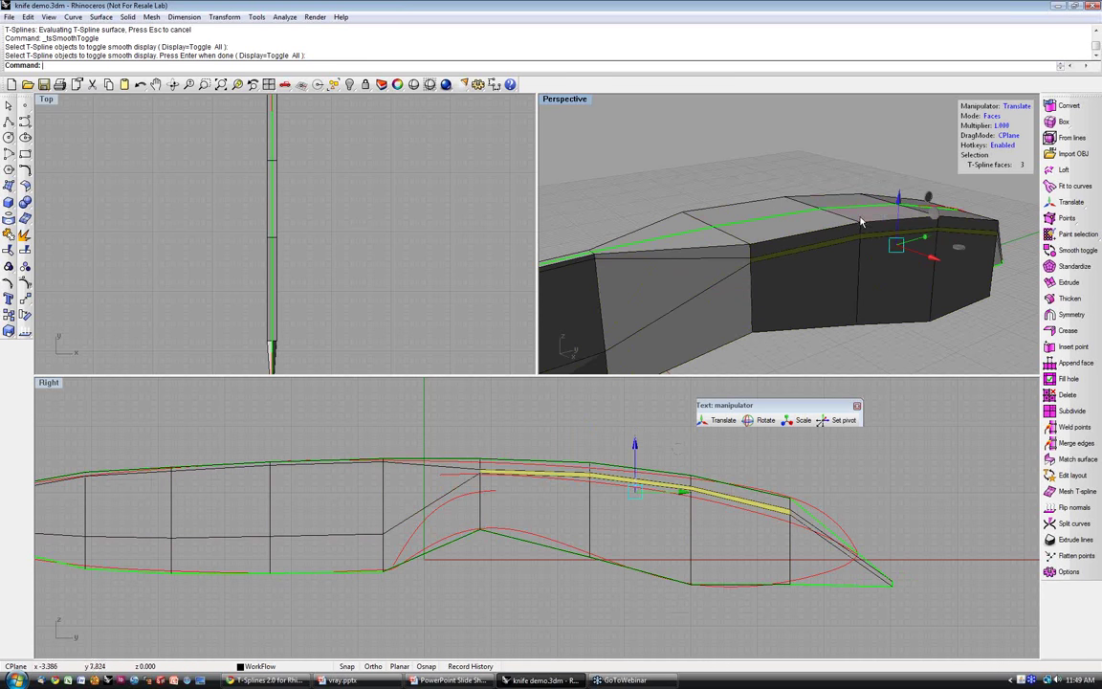
# - Select the three upper side edges along the handle and move them inward toward the centre plane
pyautogui.doubleClick(818, 235)
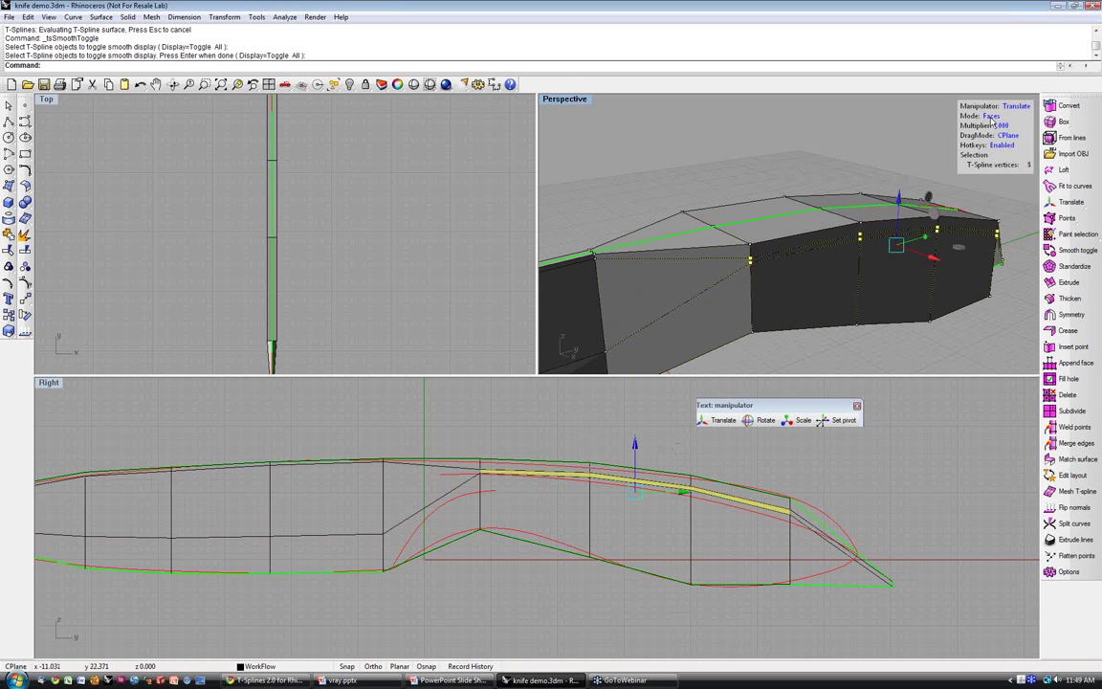
pyautogui.click(818, 232)
pyautogui.click(901, 220)
pyautogui.keyDown('shift'); pyautogui.click(842, 226); pyautogui.keyUp('shift')
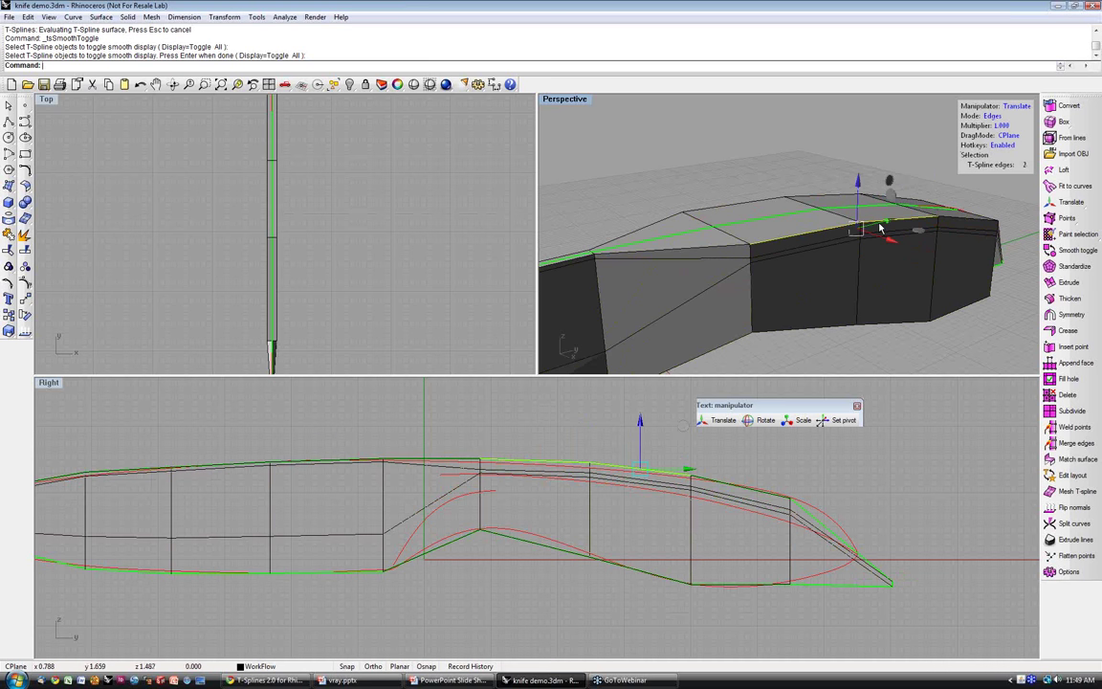
pyautogui.keyDown('shift'); pyautogui.click(923, 226); pyautogui.keyUp('shift')
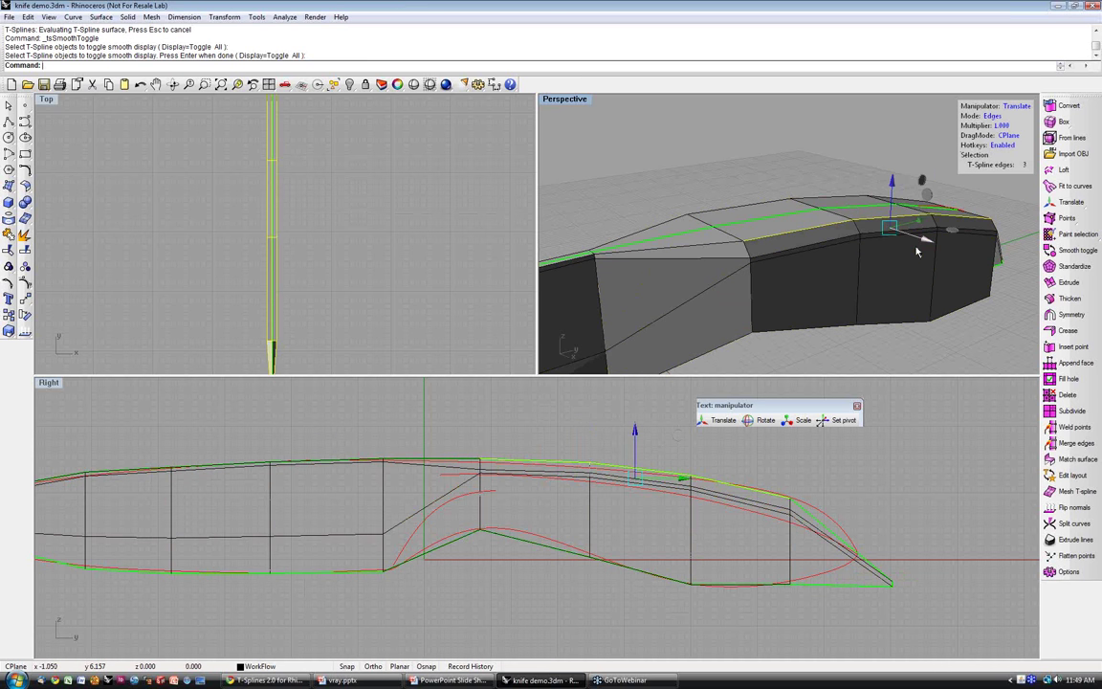
# - Select the three lower side edges along the handle and move them up slightly above the bottom centre line
pyautogui.moveTo(836, 315); pyautogui.dragTo(836, 287, button='right')
pyautogui.click(835, 315)
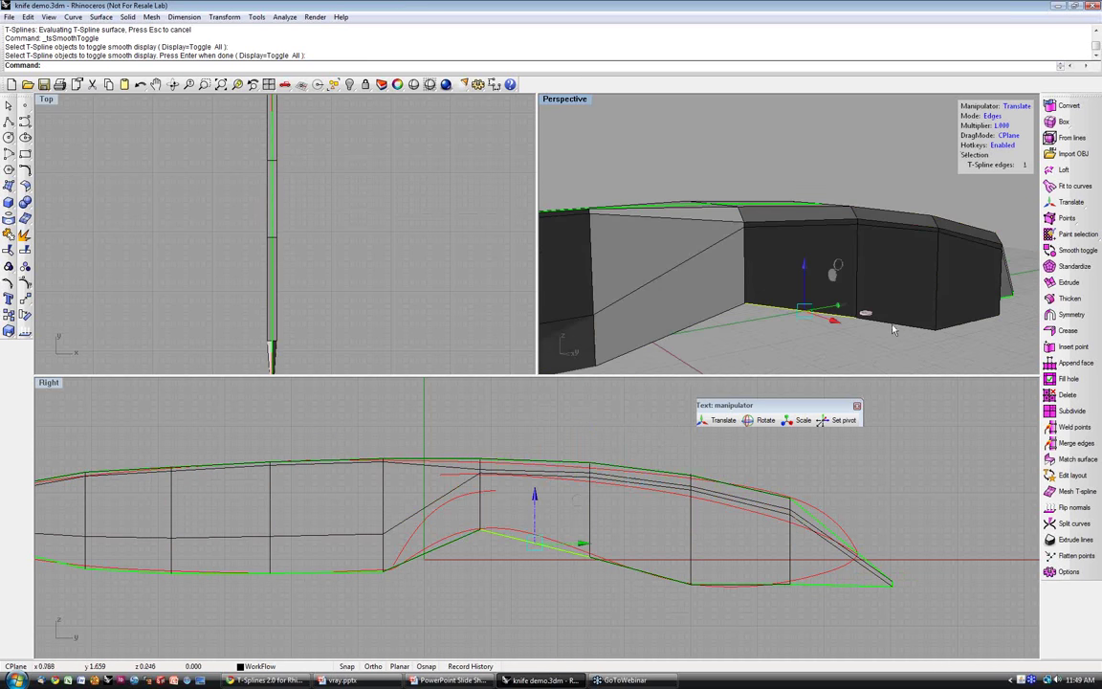
pyautogui.doubleClick(895, 256)
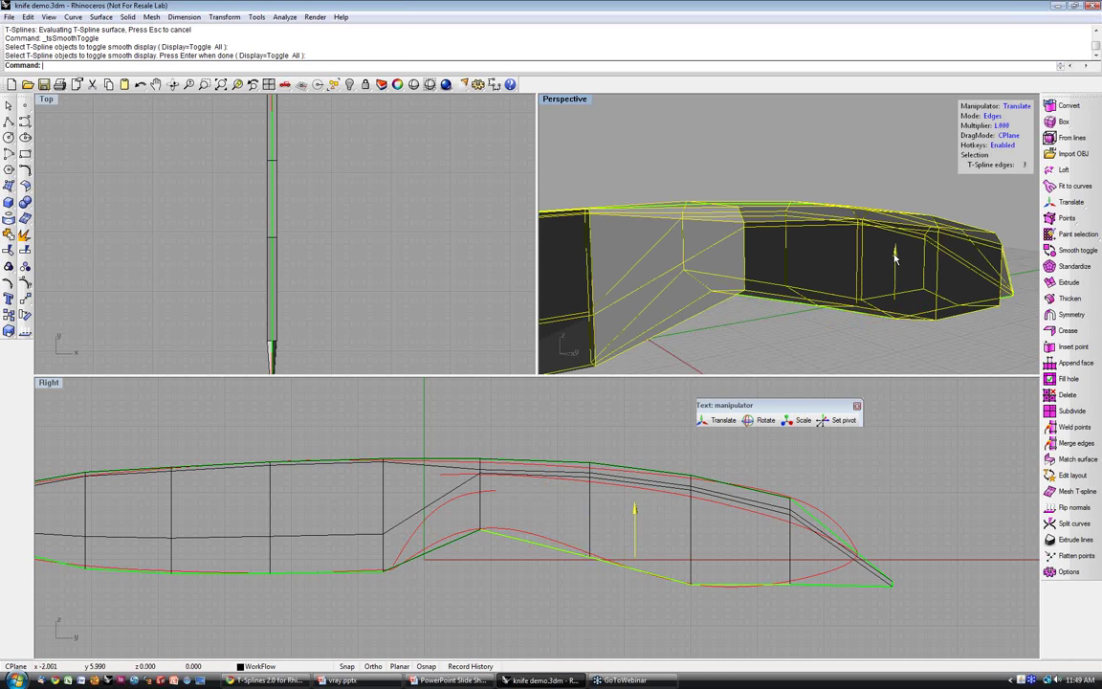
pyautogui.moveTo(895, 257); pyautogui.dragTo(689, 305, button='right')
# - Switch the reshaped knife to smooth display and view the handle from its pointed end
pyautogui.click(1067, 250)
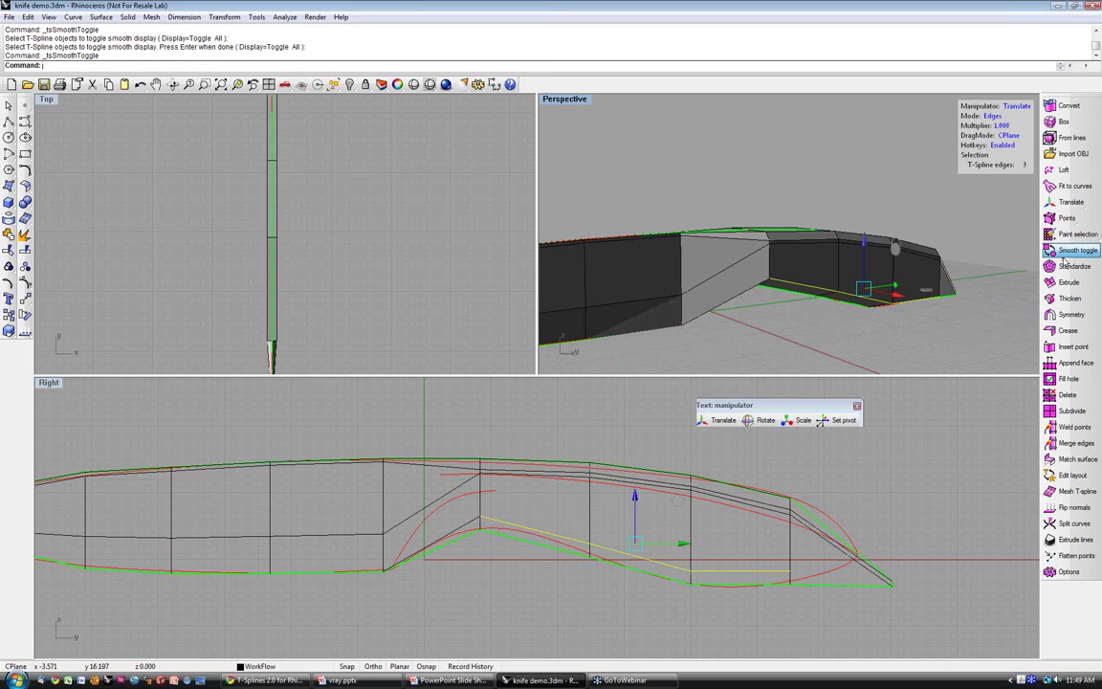
pyautogui.click(913, 234)
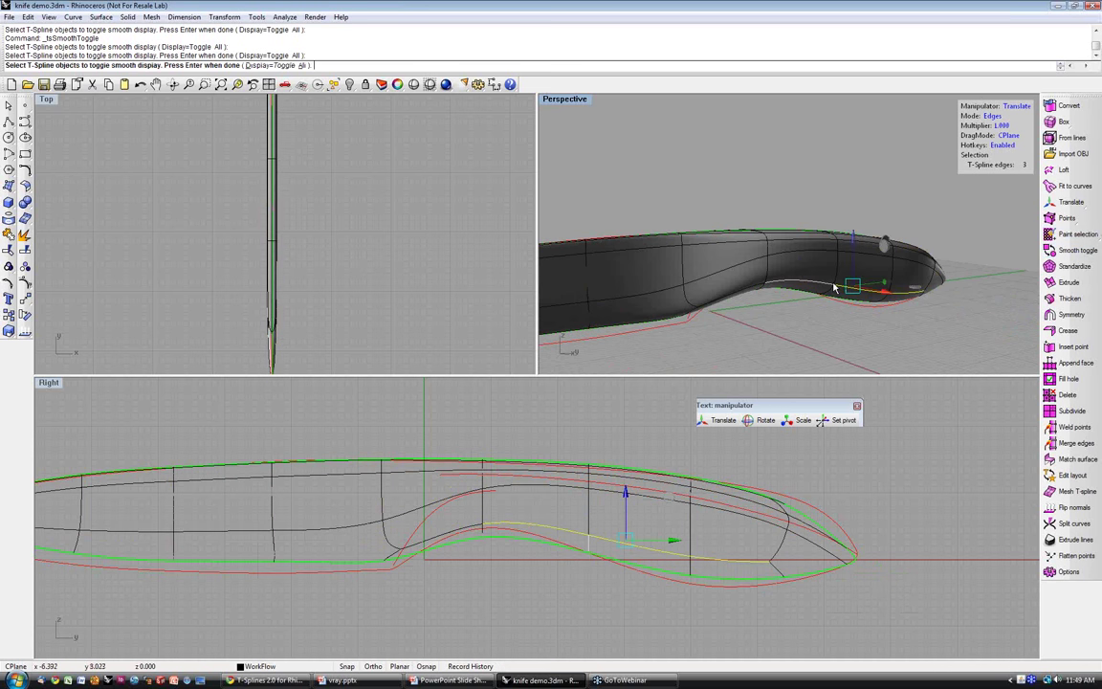
pyautogui.rightClick(834, 287)
pyautogui.moveTo(772, 304); pyautogui.dragTo(622, 278, button='right')
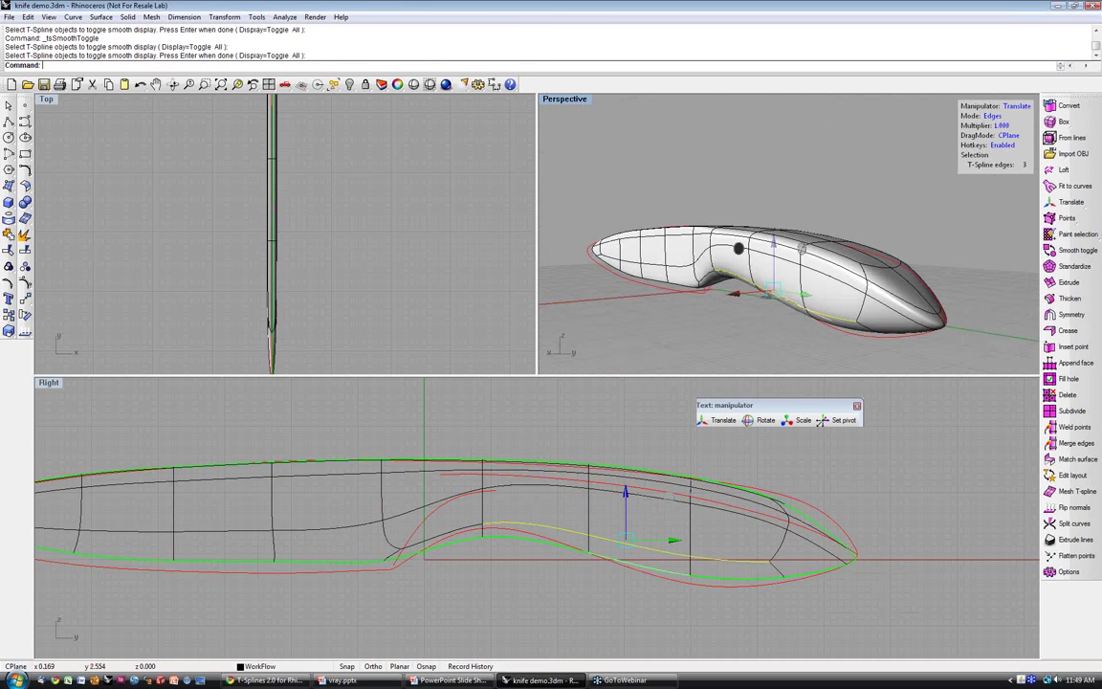
# - Switch to vertex editing and move the upper and lower vertices at the blade tip outward toward the red reference curve in the side view
pyautogui.moveTo(690, 305); pyautogui.dragTo(747, 295, button='right')
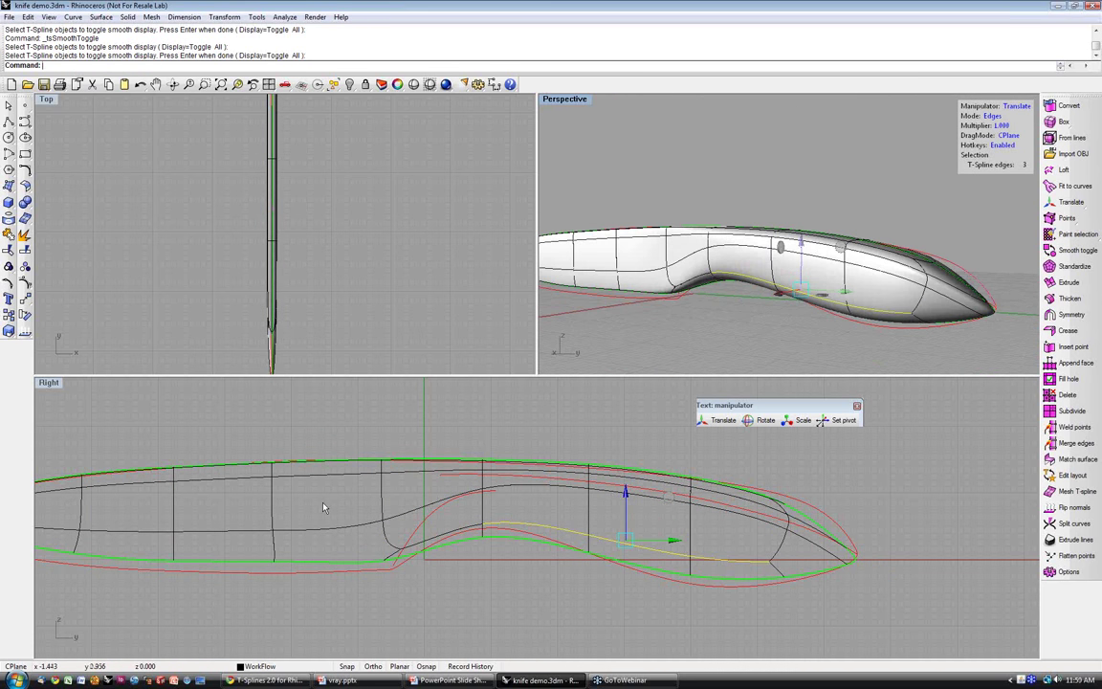
pyautogui.moveTo(339, 498); pyautogui.dragTo(416, 479, button='right')
pyautogui.scroll(-2, 440, 486)
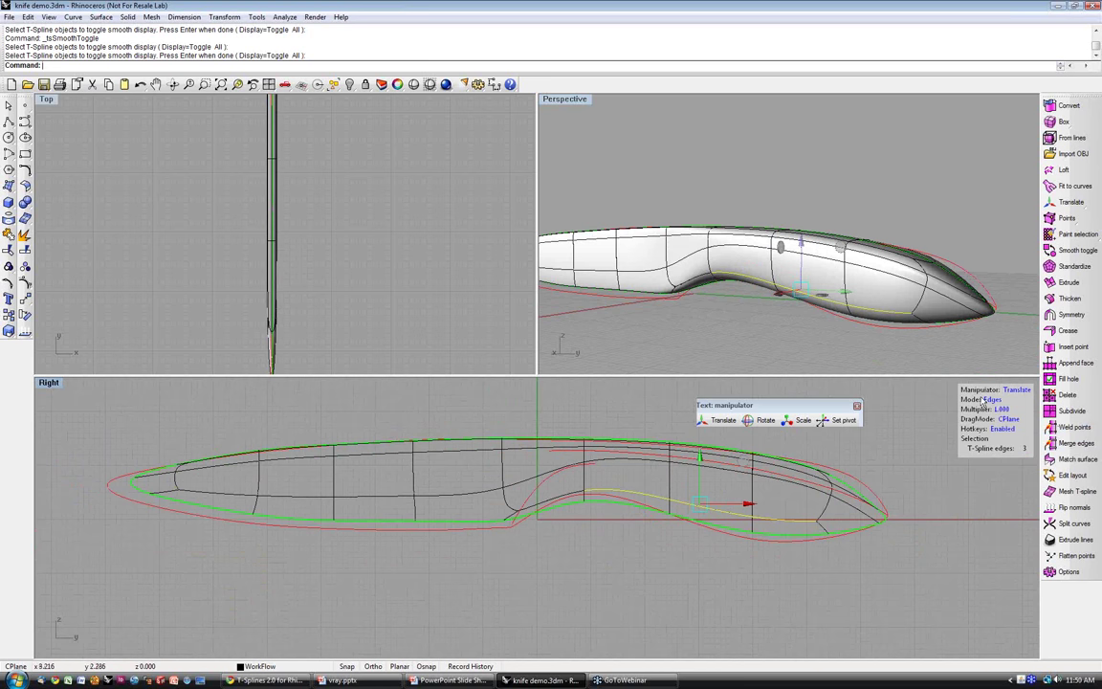
pyautogui.click(982, 400)
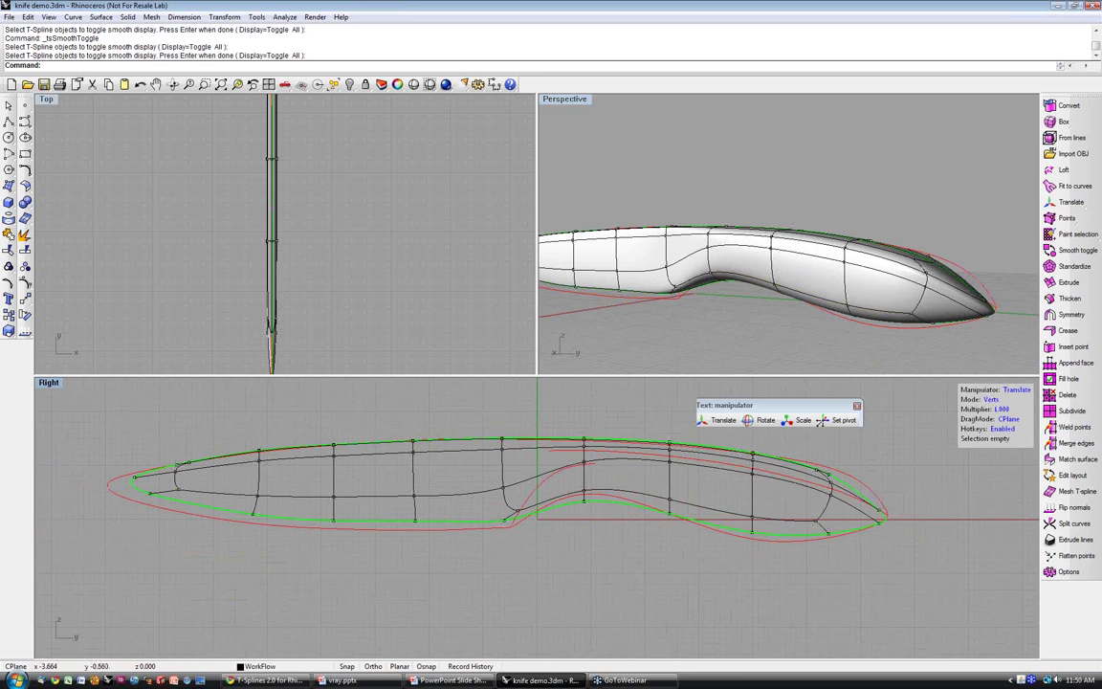
pyautogui.scroll(2, 316, 474)
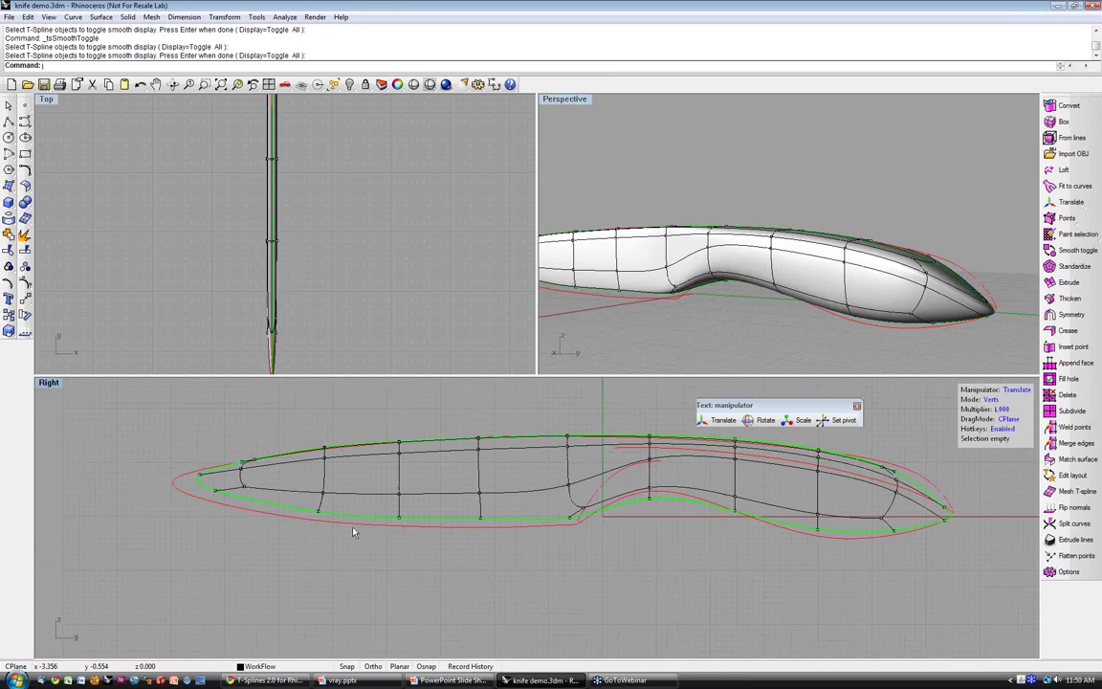
pyautogui.scroll(2, 210, 502)
pyautogui.click(199, 487)
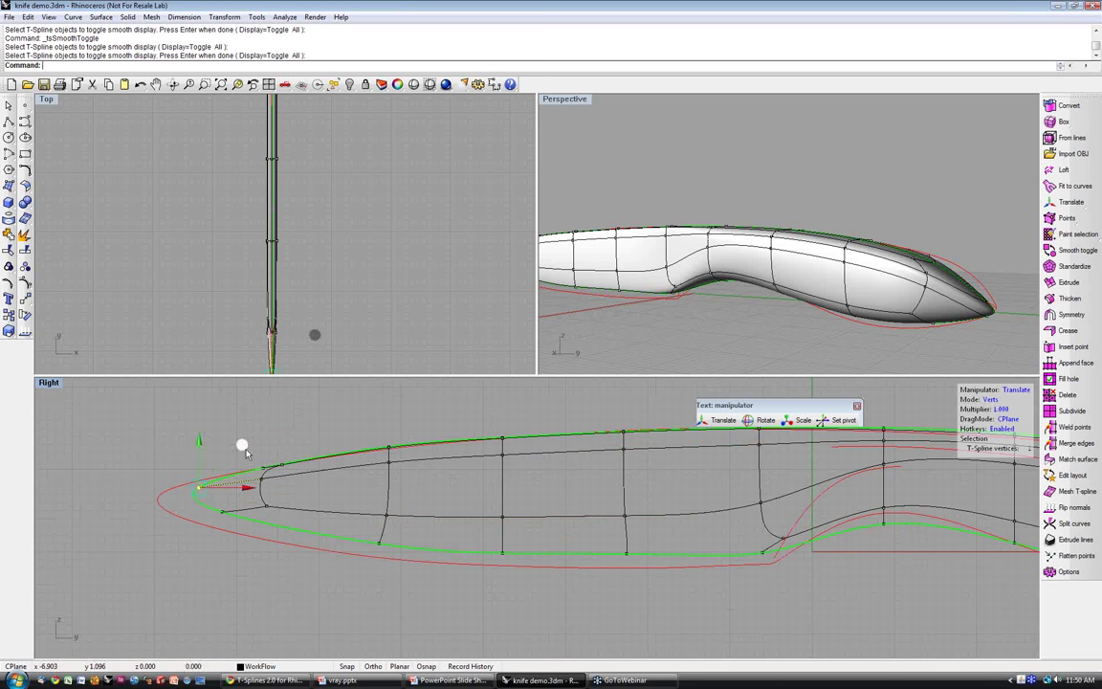
pyautogui.moveTo(243, 447); pyautogui.dragTo(170, 452)
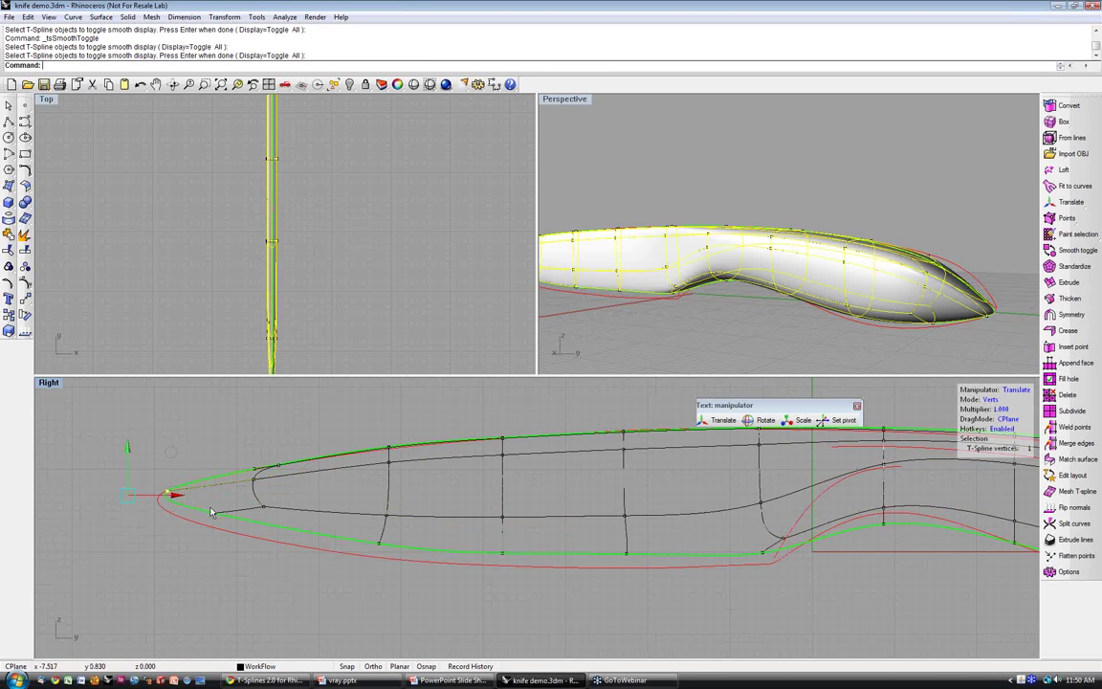
pyautogui.click(212, 513)
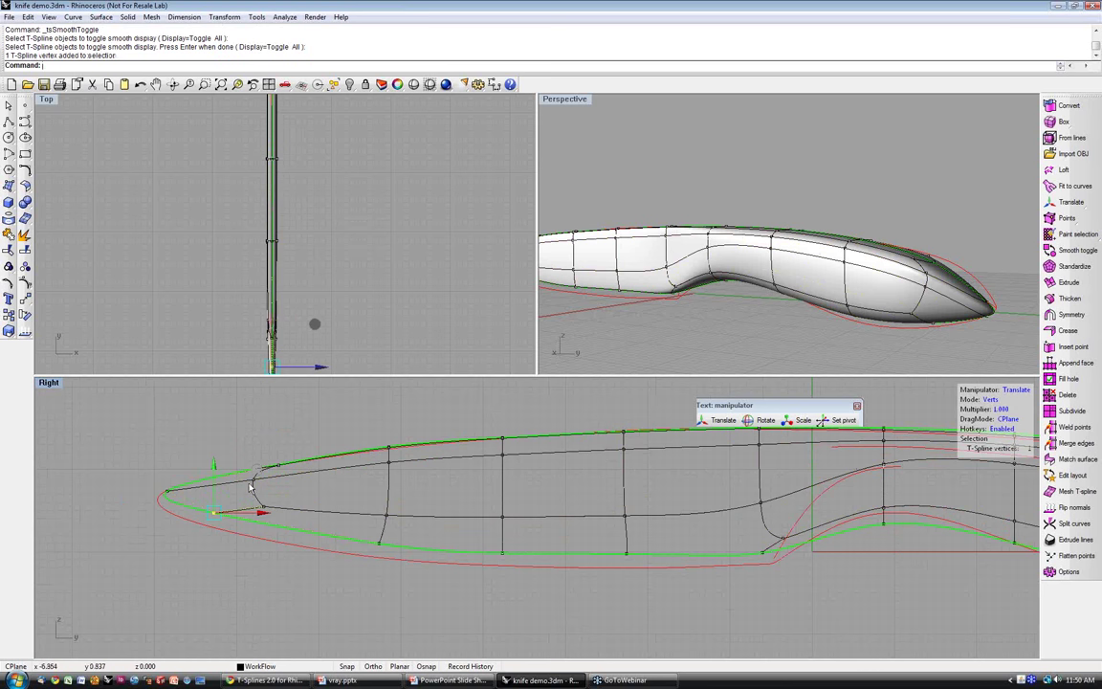
pyautogui.moveTo(251, 488); pyautogui.dragTo(226, 478)
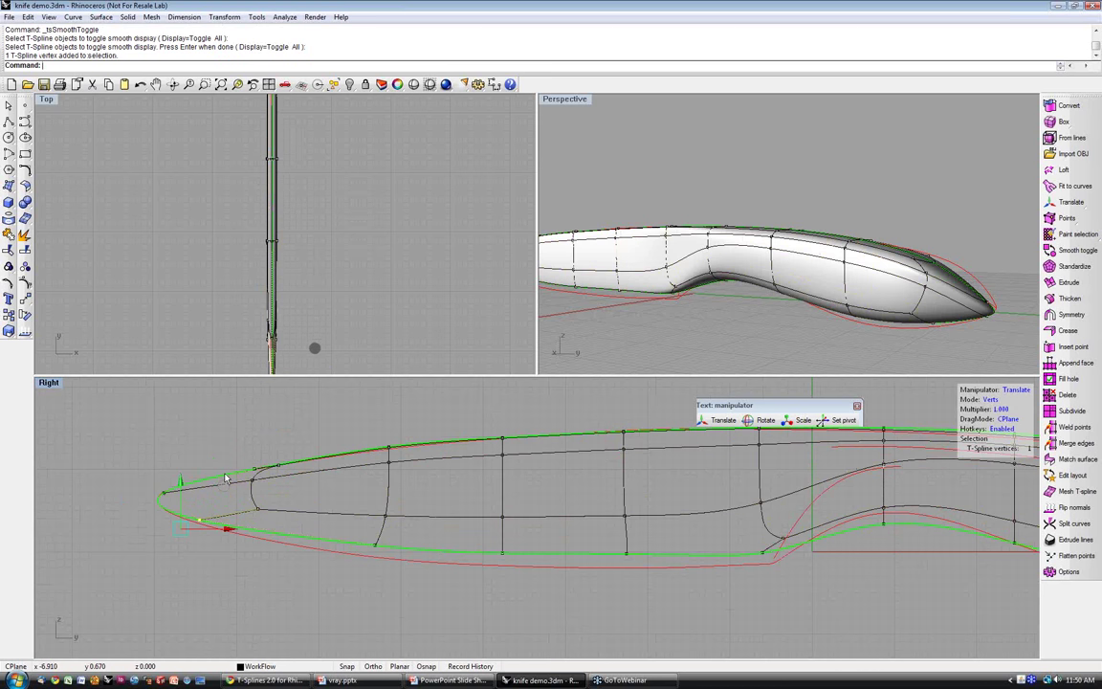
# - Move the three vertices along the blade's lower edge down onto the red reference curve
pyautogui.click(376, 544)
pyautogui.moveTo(402, 541); pyautogui.dragTo(481, 593)
pyautogui.moveTo(480, 588); pyautogui.dragTo(401, 557, button='right')
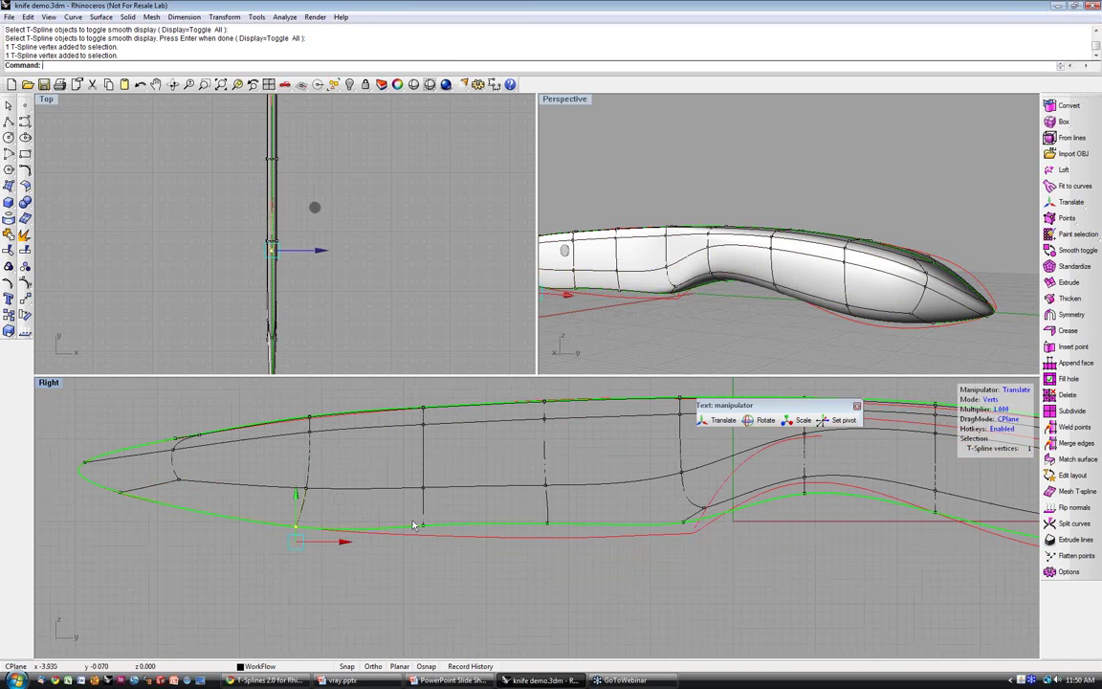
pyautogui.moveTo(415, 519); pyautogui.dragTo(440, 534)
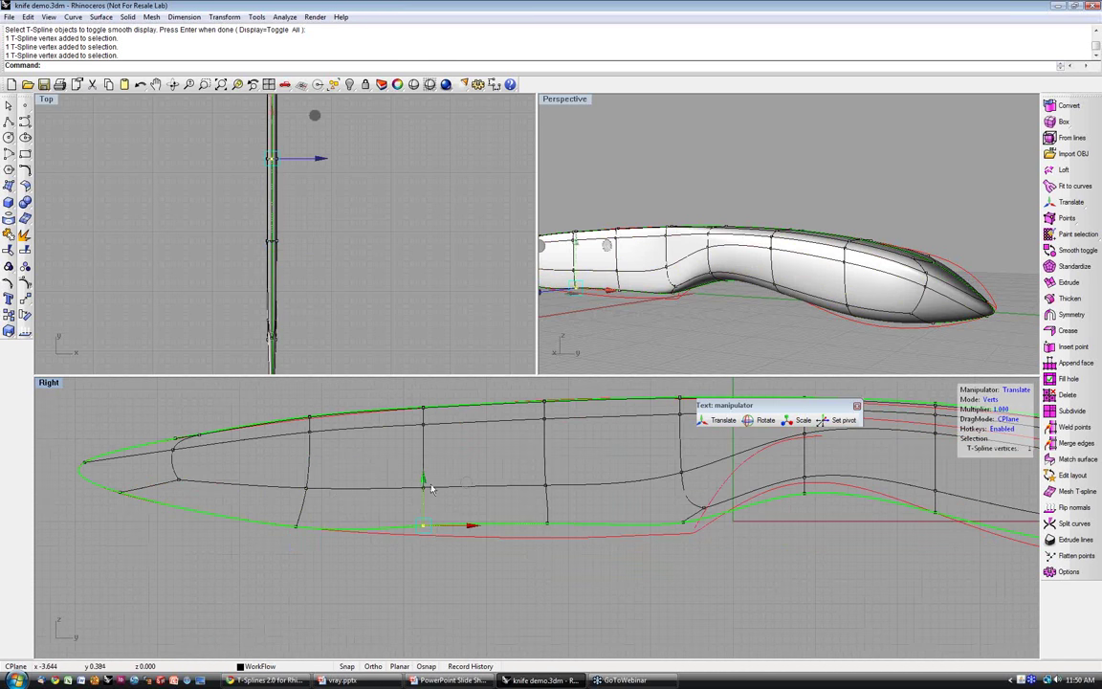
pyautogui.click(546, 525)
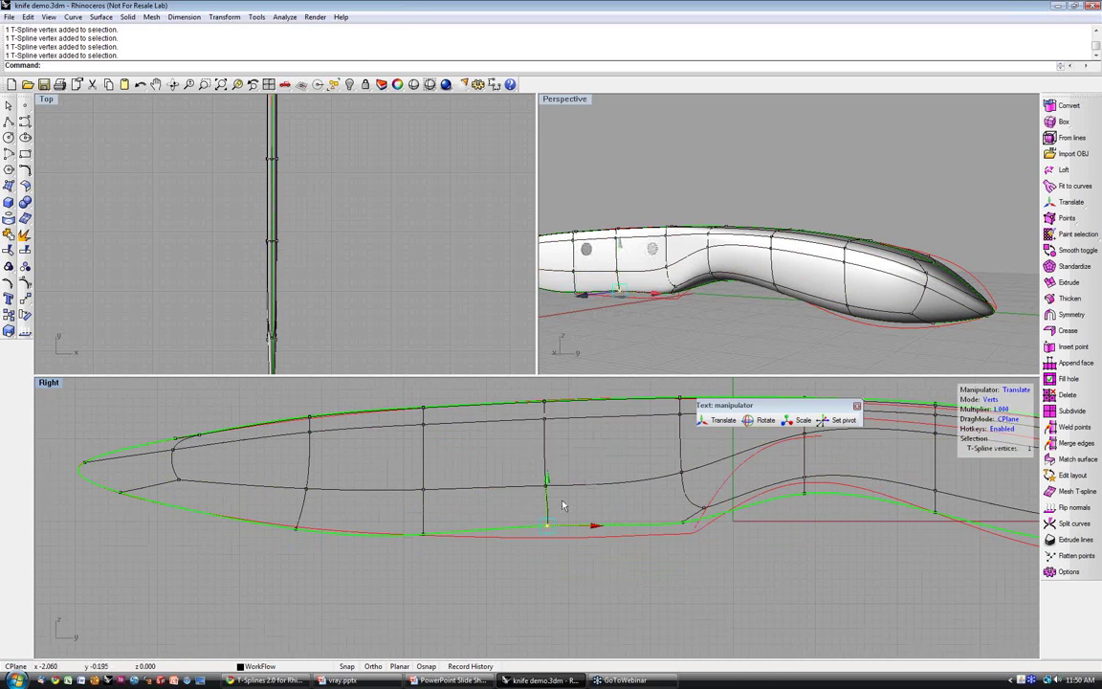
pyautogui.click(534, 542)
pyautogui.moveTo(533, 538); pyautogui.dragTo(533, 538)
pyautogui.click(729, 568)
pyautogui.moveTo(729, 568); pyautogui.dragTo(649, 600, button='right')
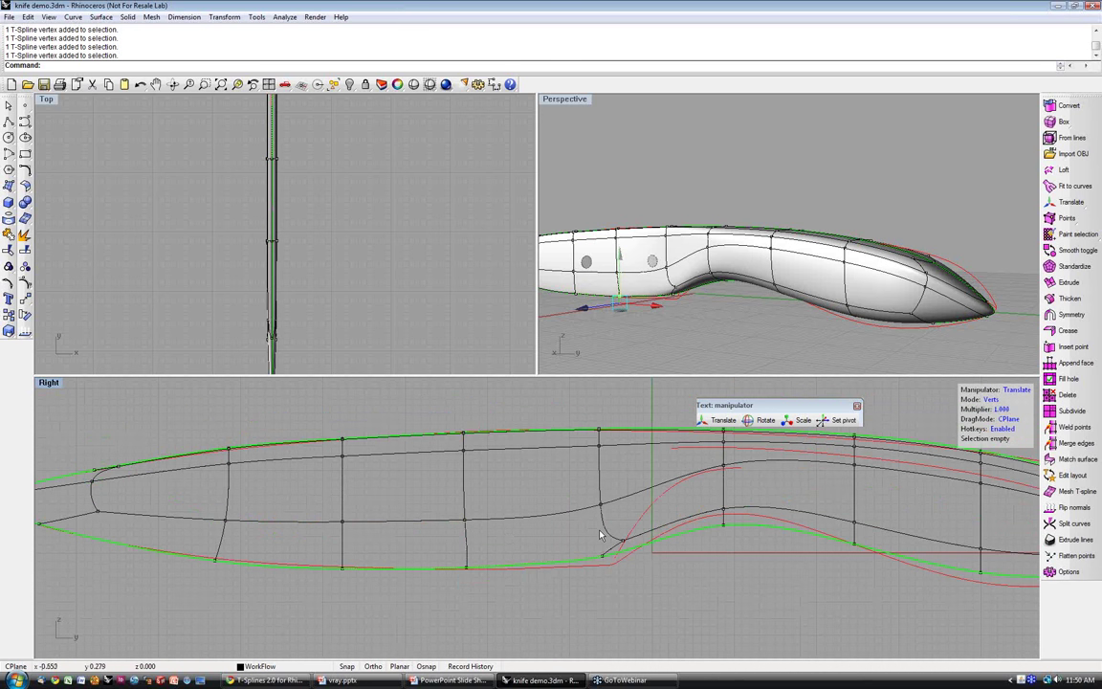
# - Lower the three vertices at the blade's heel and raise the three vertices under the finger recess onto the reference curve
pyautogui.moveTo(601, 536); pyautogui.dragTo(642, 568)
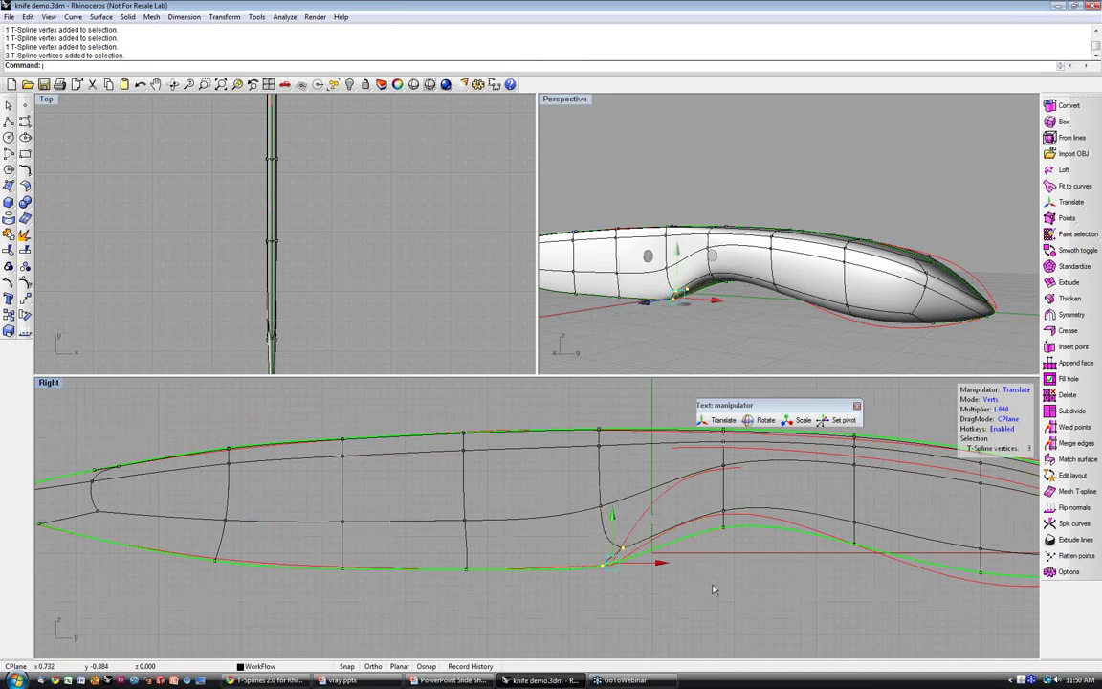
pyautogui.moveTo(714, 588); pyautogui.dragTo(624, 587, button='right')
pyautogui.click(627, 501)
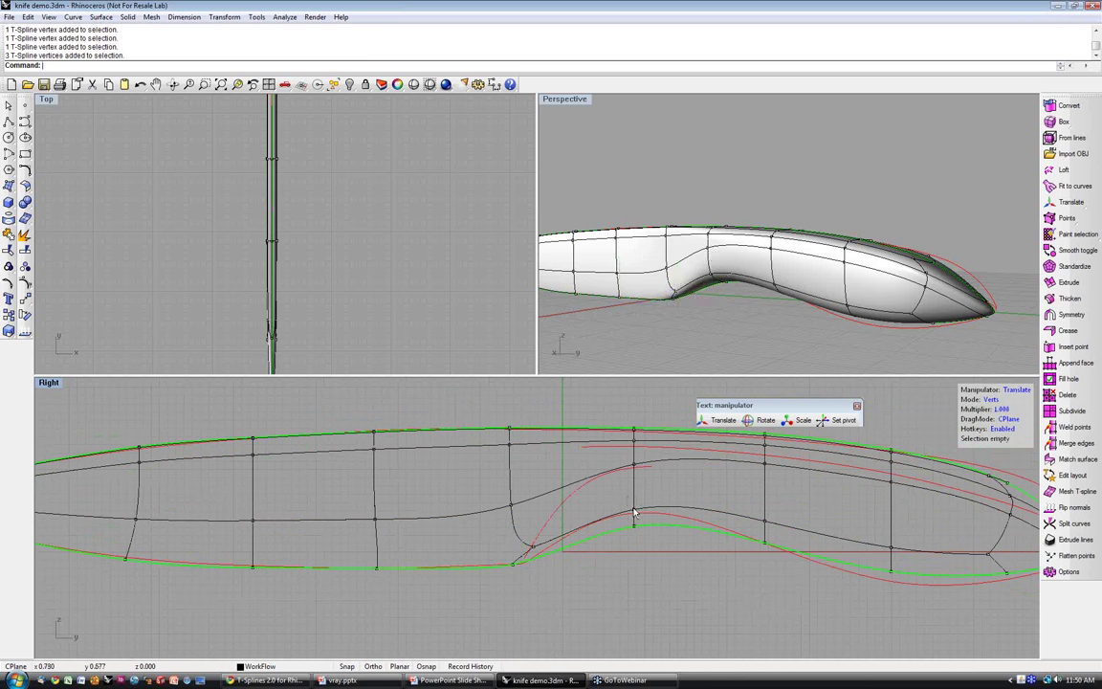
pyautogui.click(634, 467)
pyautogui.moveTo(634, 468); pyautogui.dragTo(634, 454)
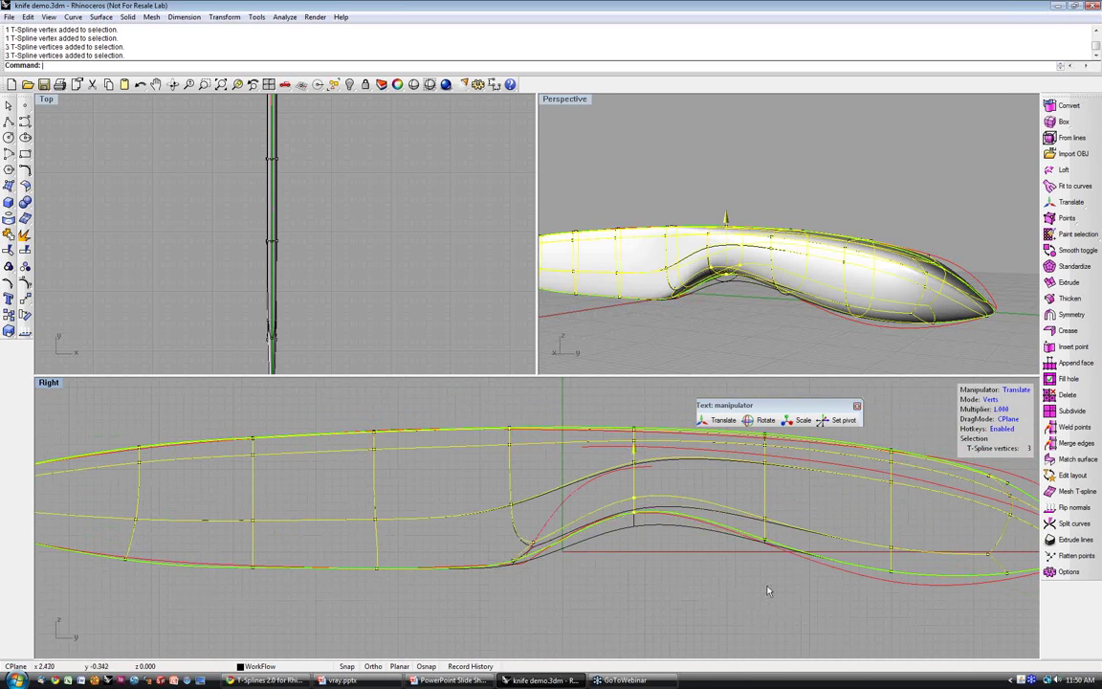
pyautogui.moveTo(767, 590); pyautogui.dragTo(591, 577, button='right')
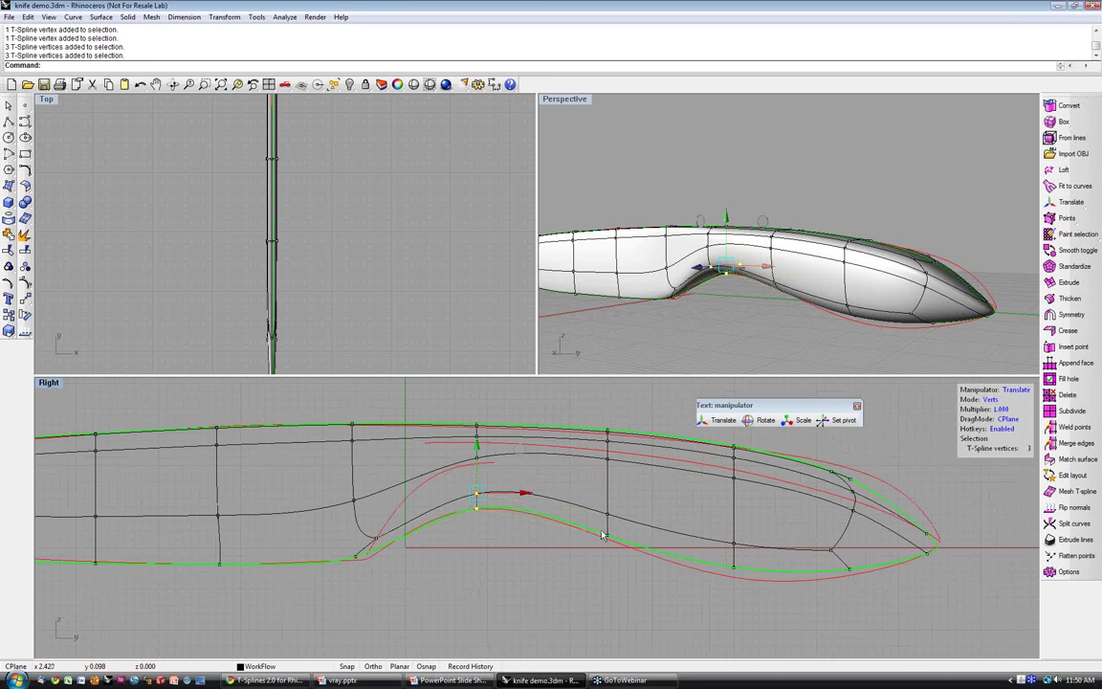
pyautogui.click(732, 569)
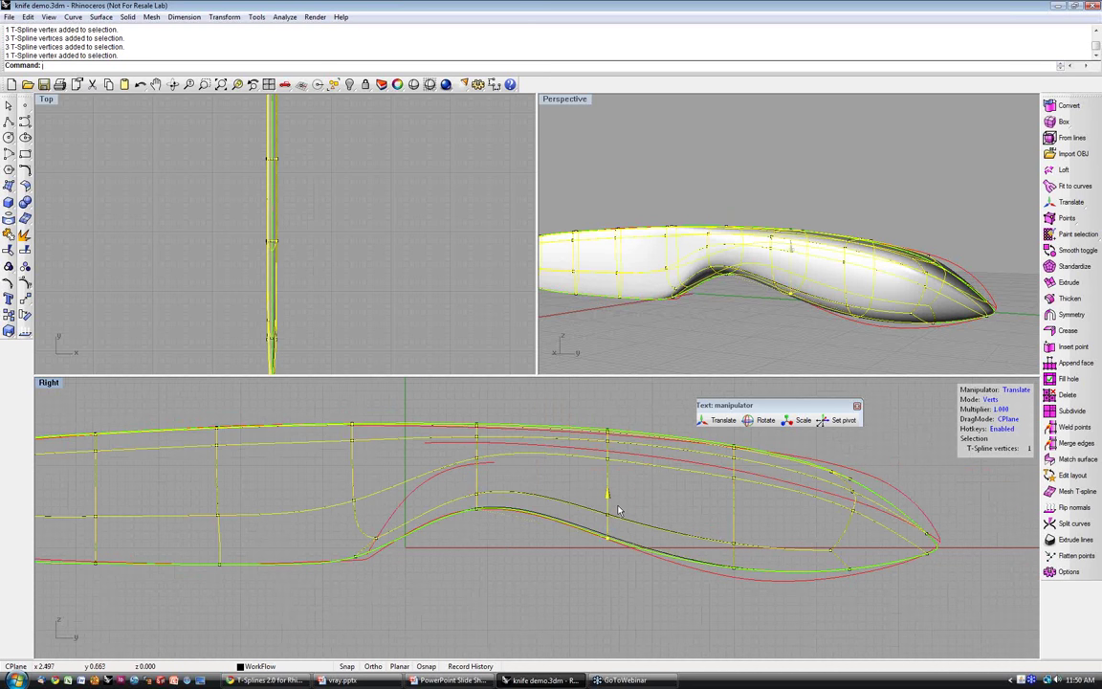
pyautogui.moveTo(732, 569); pyautogui.dragTo(756, 580)
pyautogui.moveTo(759, 585); pyautogui.dragTo(758, 584)
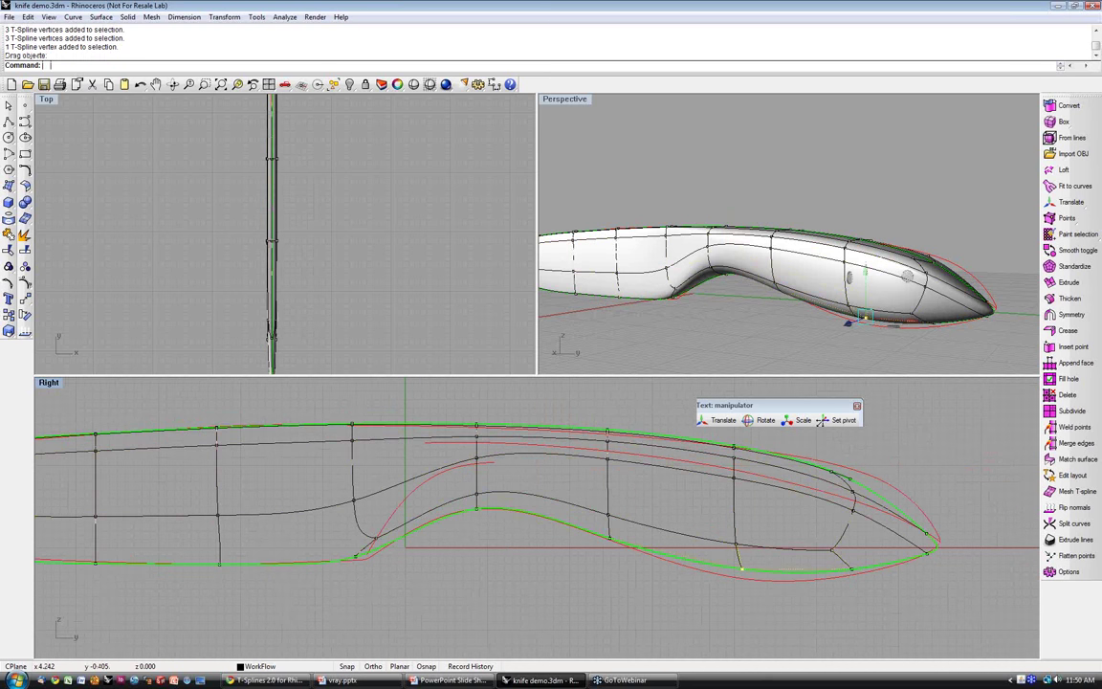
pyautogui.hotkey('ctrl', 'z')
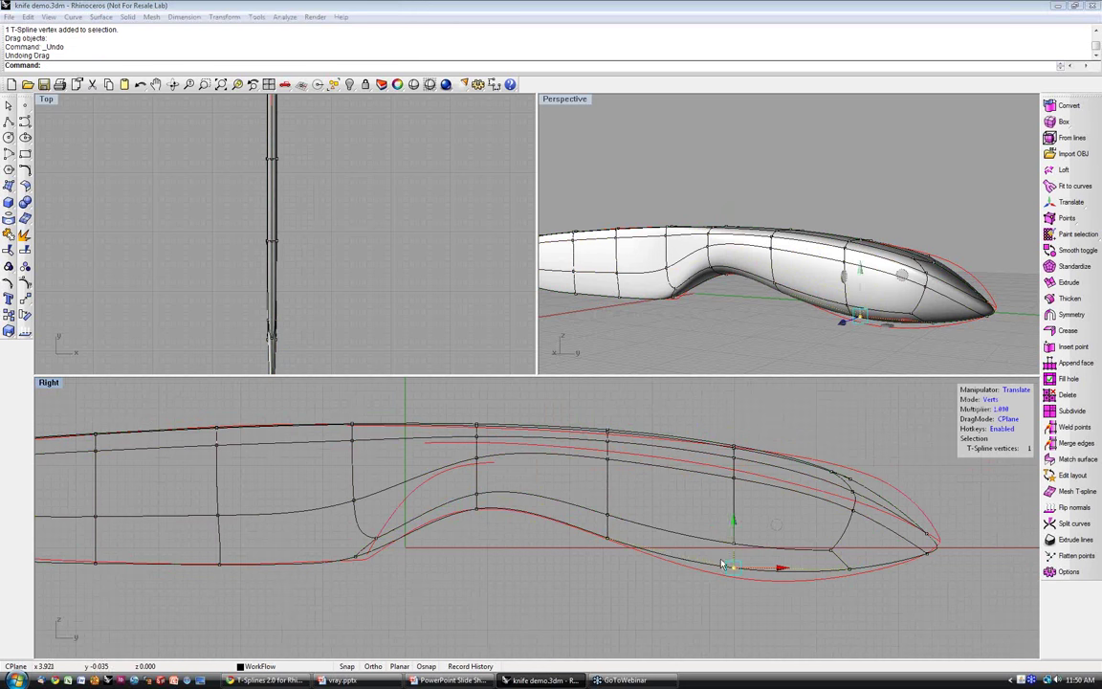
# - Move the two bottom vertices of the handle's belly straight down onto the reference curve
pyautogui.click(733, 568)
pyautogui.moveTo(735, 524); pyautogui.dragTo(829, 609)
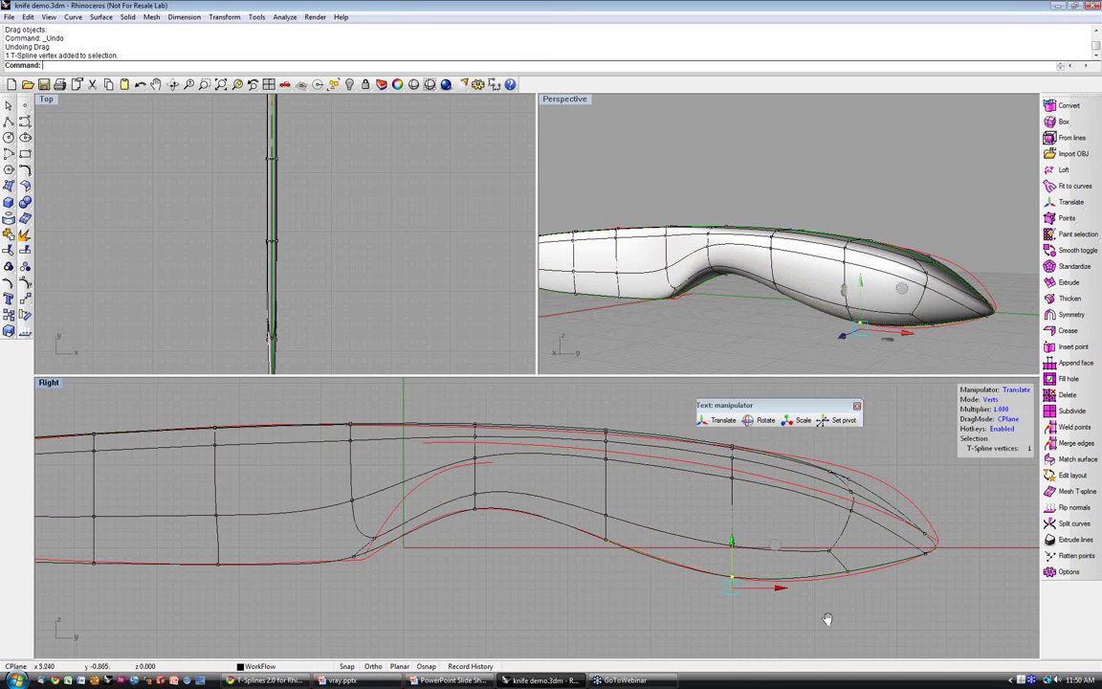
pyautogui.moveTo(827, 620); pyautogui.dragTo(766, 616, button='right')
pyautogui.moveTo(780, 559); pyautogui.dragTo(793, 569)
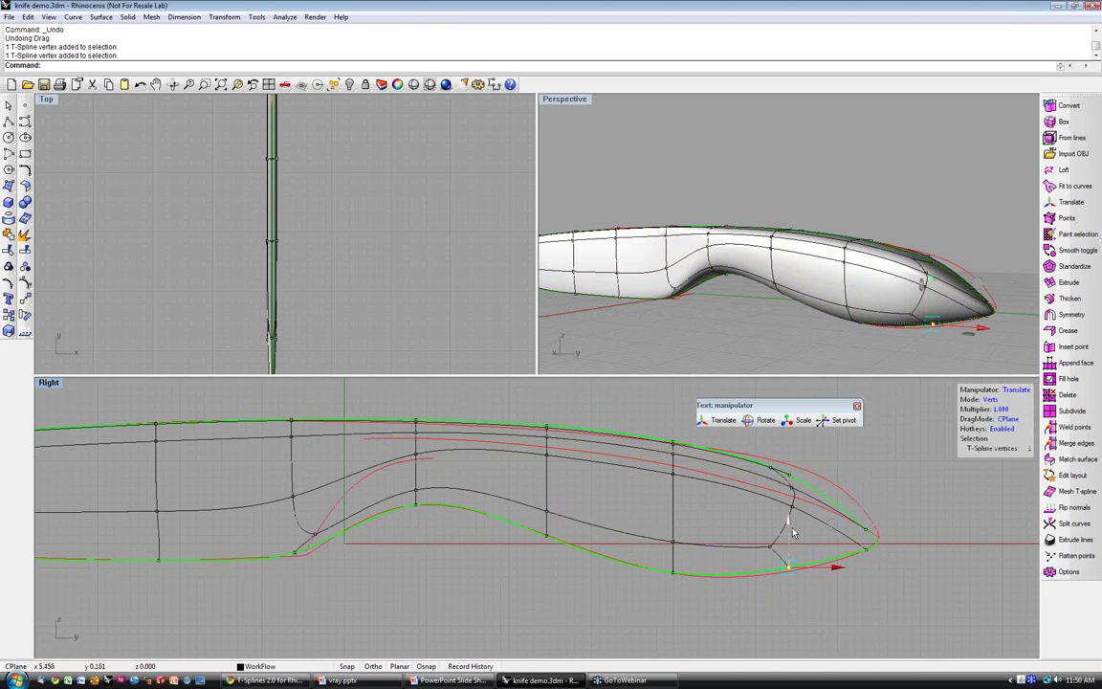
pyautogui.click(787, 571)
pyautogui.moveTo(876, 557); pyautogui.dragTo(836, 583, button='right')
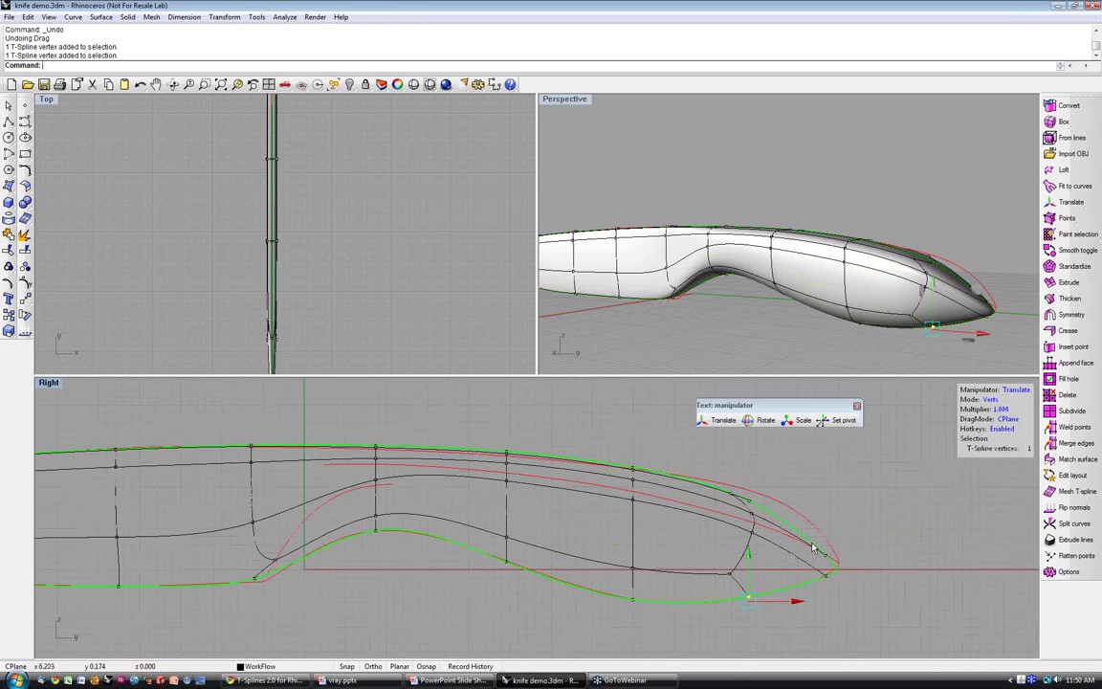
# - Pull the upper vertices at the handle's butt end outward and fine-tune the end vertices so the outline follows the reference curve
pyautogui.moveTo(811, 540); pyautogui.dragTo(836, 571)
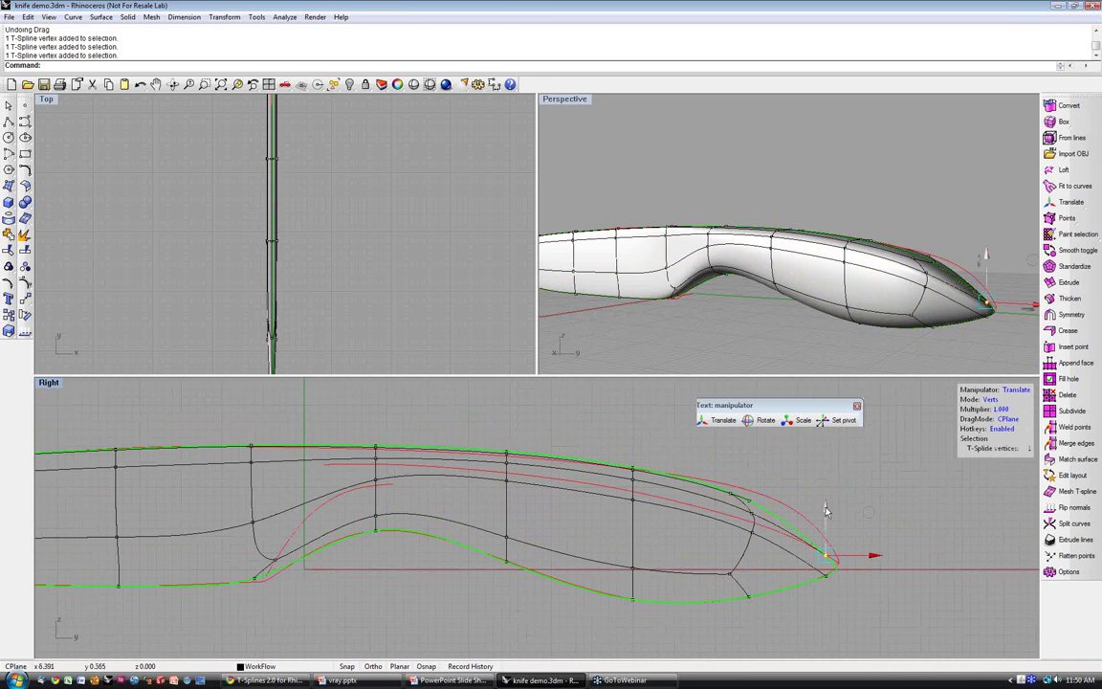
pyautogui.moveTo(827, 512); pyautogui.dragTo(830, 452)
pyautogui.click(743, 497)
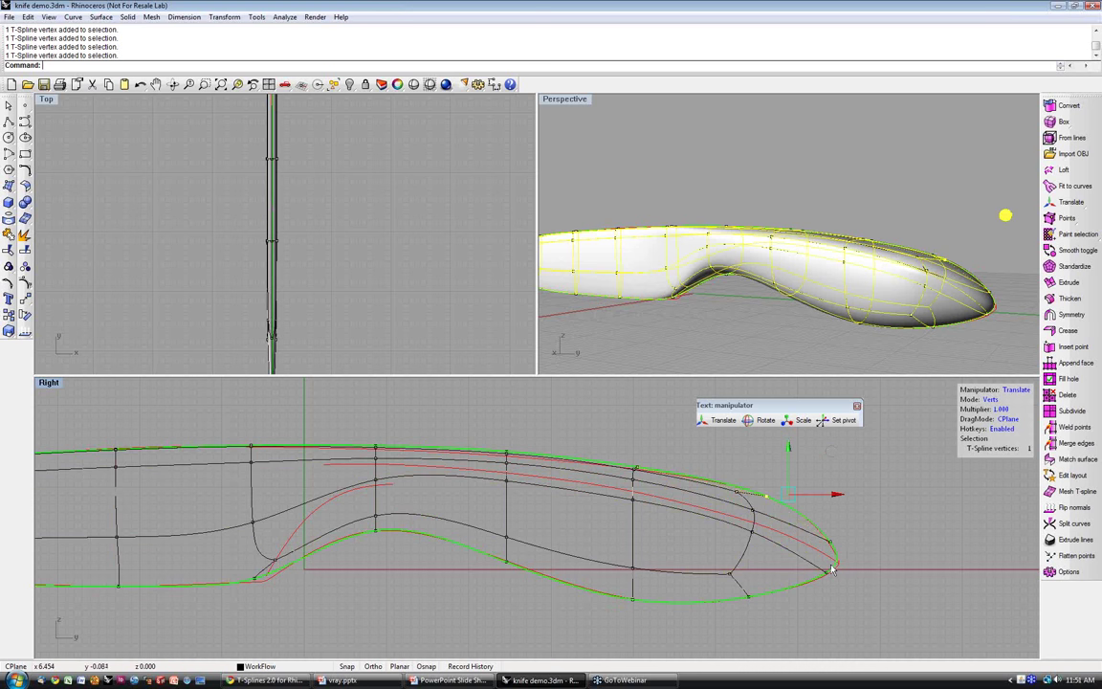
pyautogui.click(827, 540)
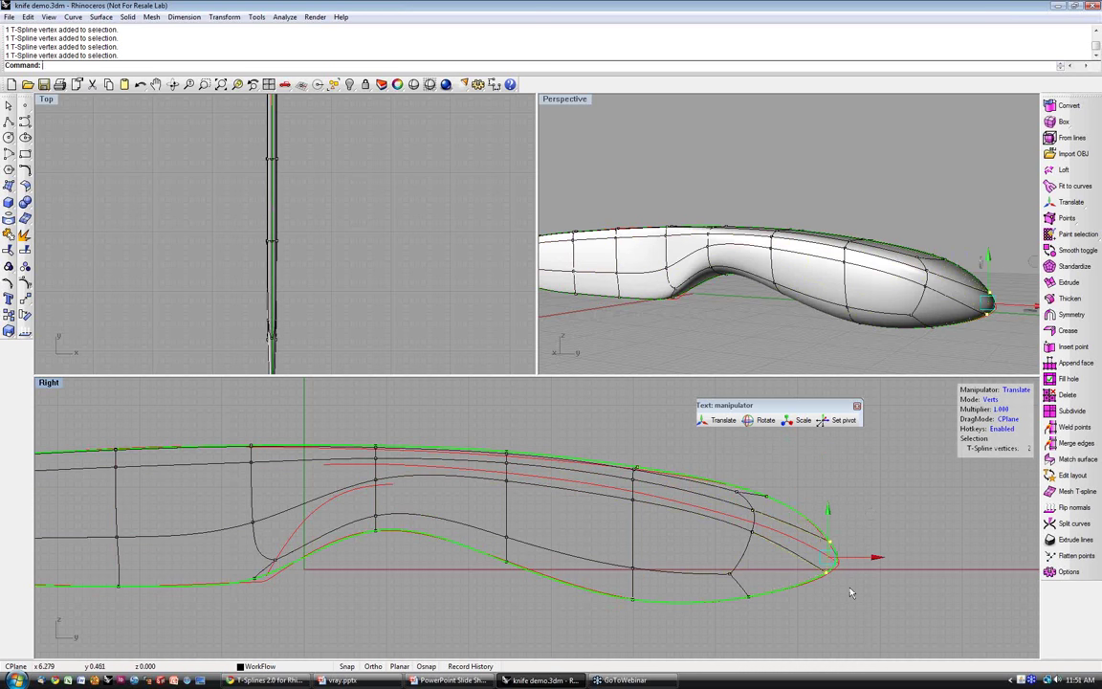
pyautogui.moveTo(824, 590); pyautogui.dragTo(829, 531)
pyautogui.click(824, 576)
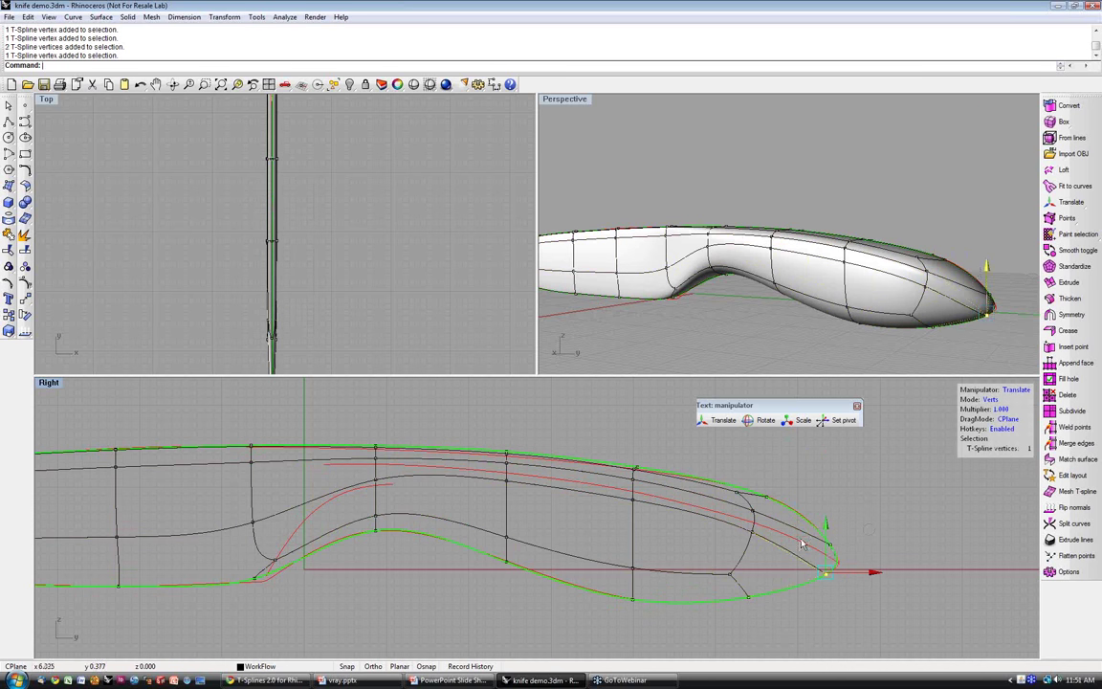
pyautogui.click(829, 541)
pyautogui.click(828, 545)
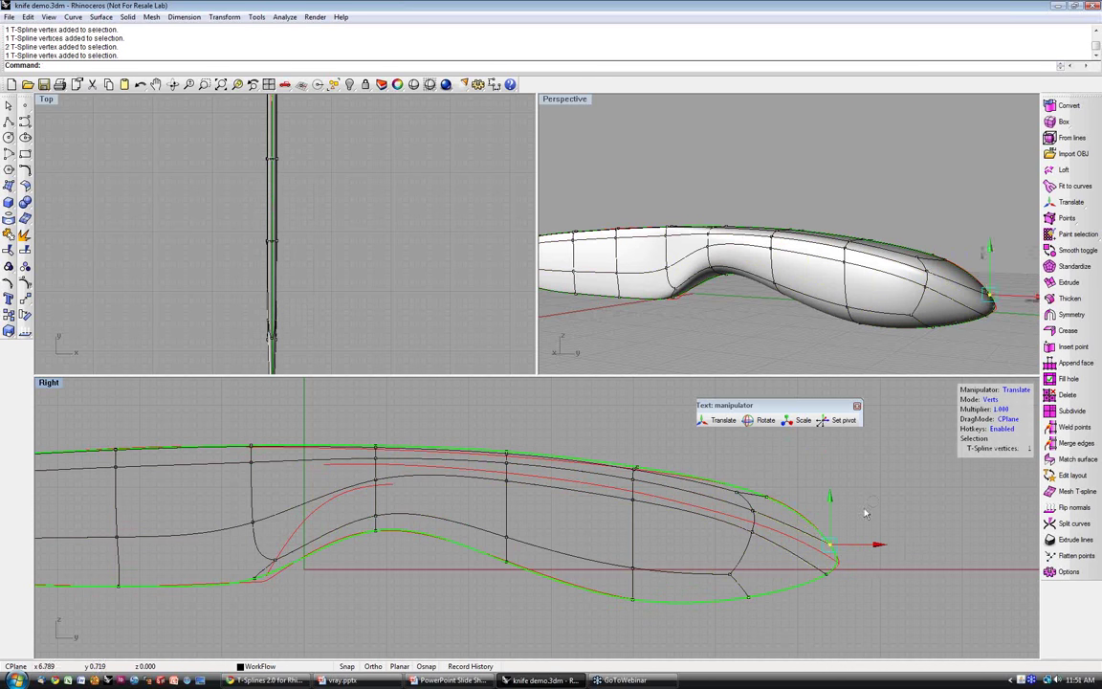
pyautogui.moveTo(832, 506); pyautogui.dragTo(877, 504)
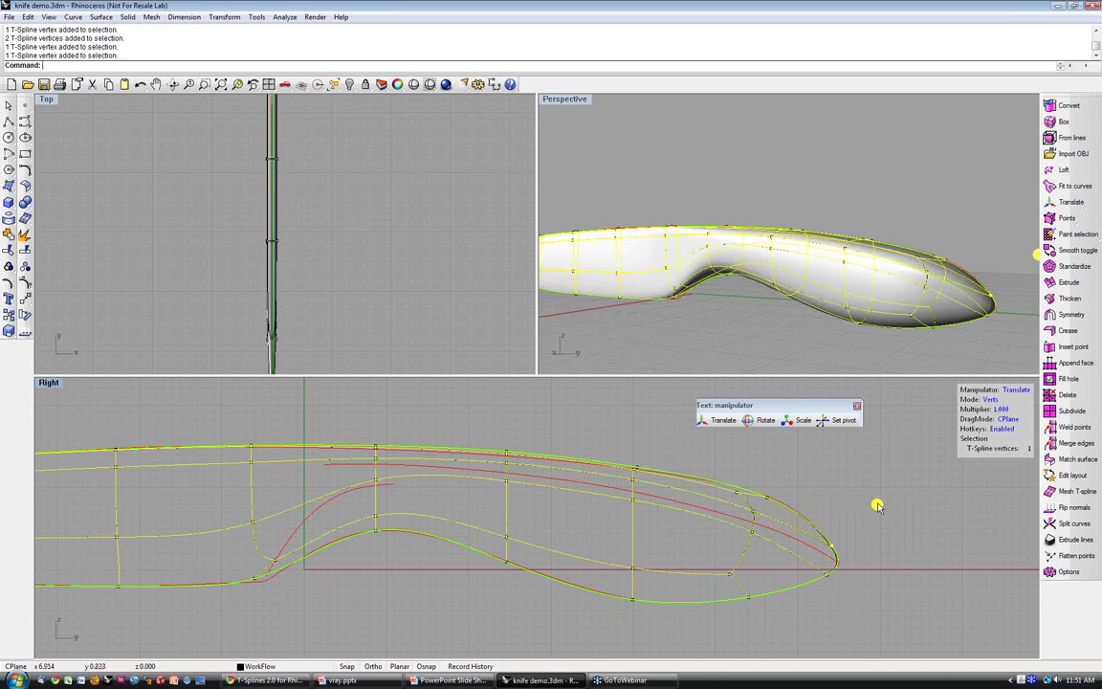
# - Lower the vertices at three cross-sections along the top of the handle, three at a time, to match the upper reference curve
pyautogui.scroll(6, 560, 532)
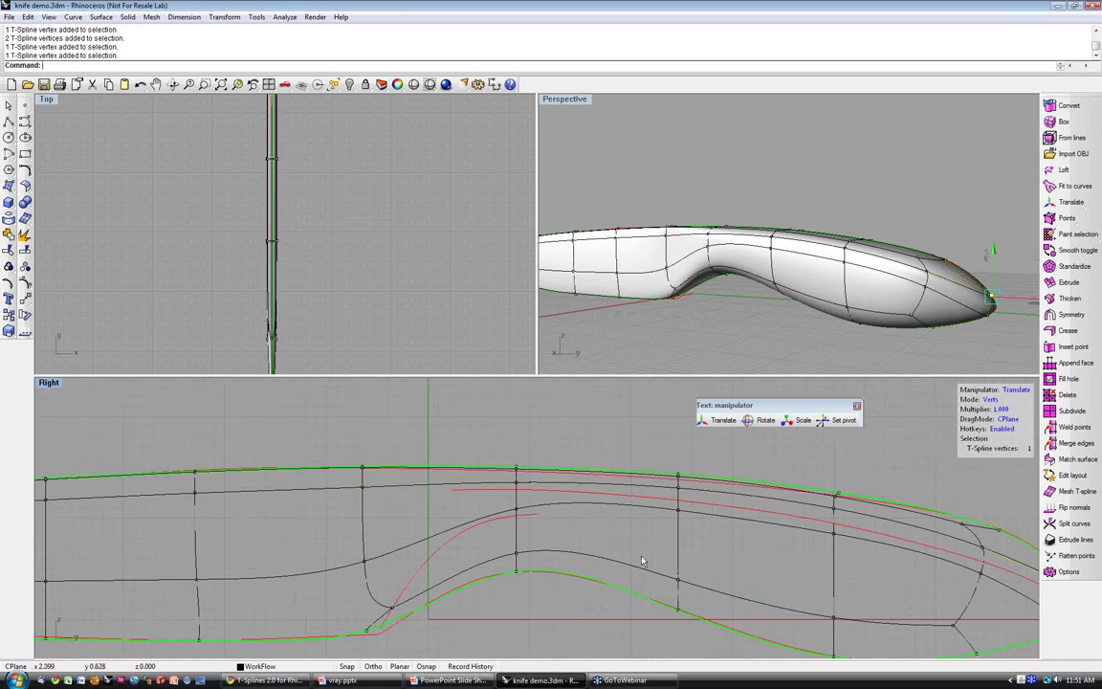
pyautogui.scroll(4, 758, 557)
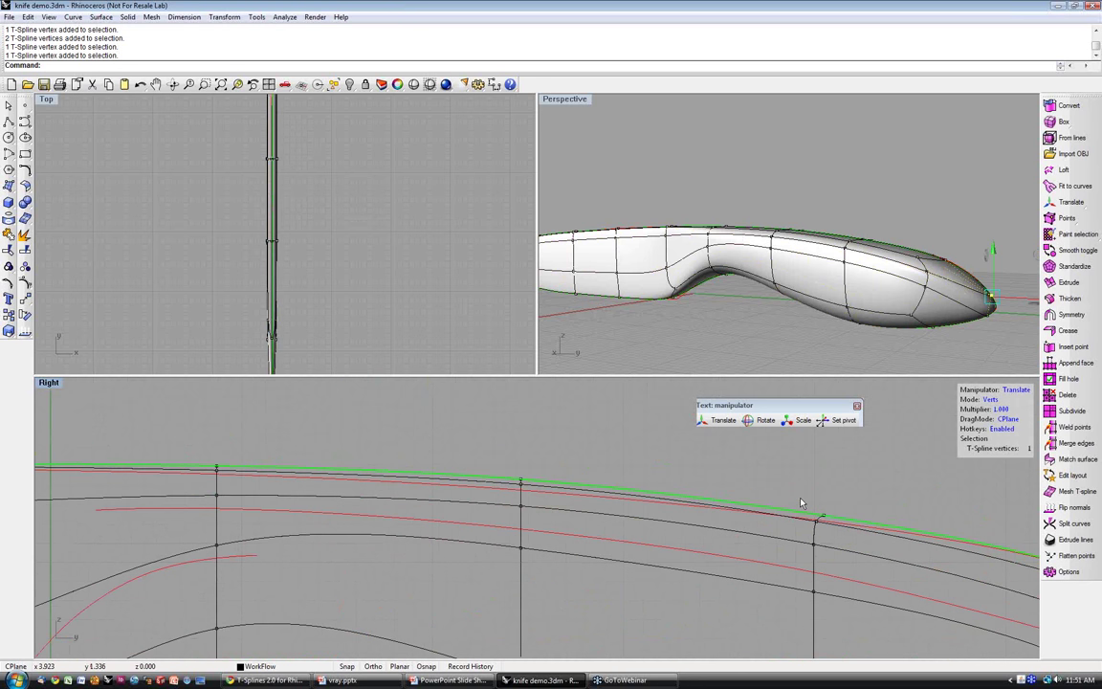
pyautogui.click(816, 515)
pyautogui.moveTo(832, 536); pyautogui.dragTo(832, 533)
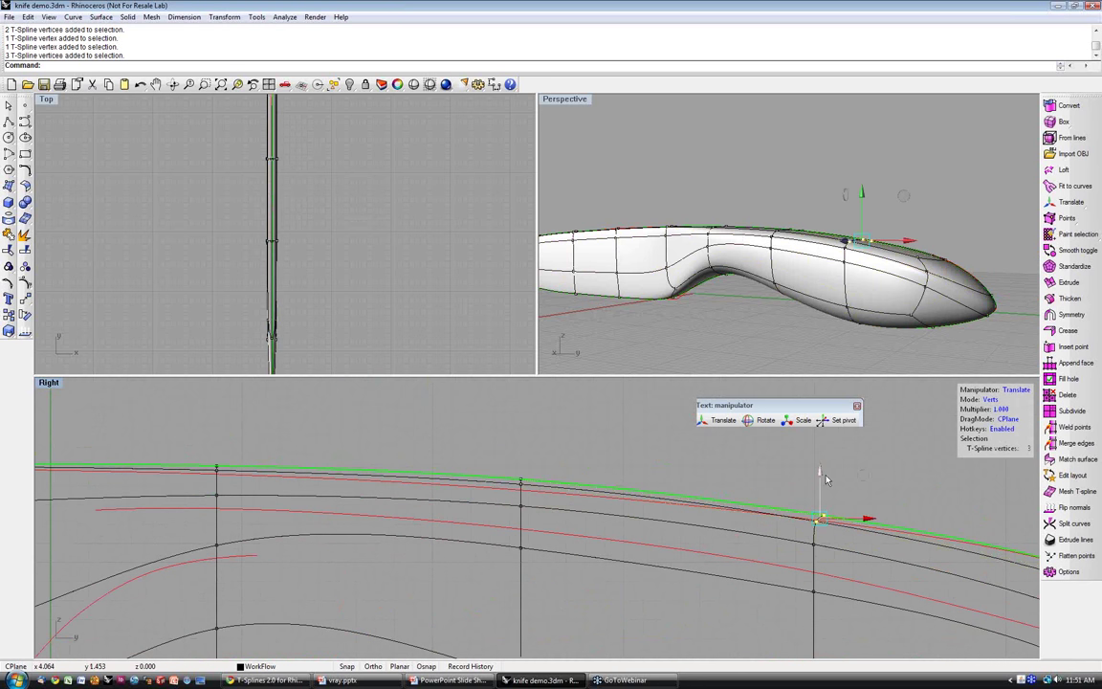
pyautogui.moveTo(826, 477); pyautogui.dragTo(823, 483)
pyautogui.moveTo(508, 467)
pyautogui.mouseDown()
pyautogui.moveTo(533, 494)
pyautogui.moveTo(524, 479)
pyautogui.mouseUp()
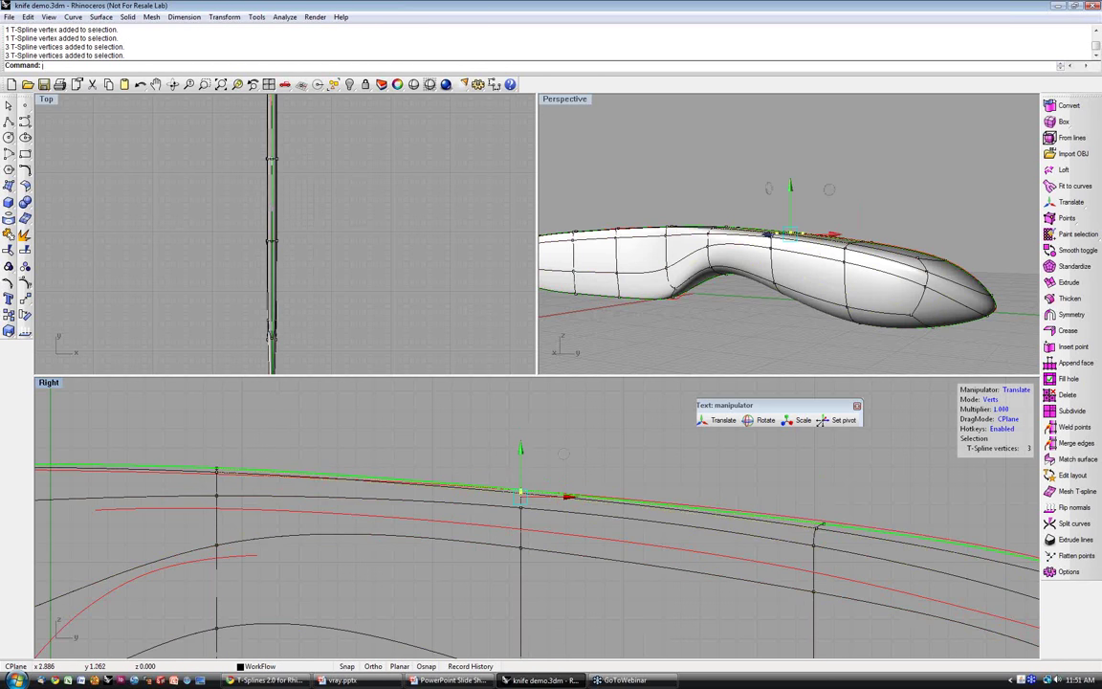
pyautogui.moveTo(425, 552); pyautogui.dragTo(657, 544, button='right')
pyautogui.click(435, 443)
pyautogui.moveTo(435, 442); pyautogui.dragTo(461, 477)
pyautogui.moveTo(451, 422); pyautogui.dragTo(450, 425)
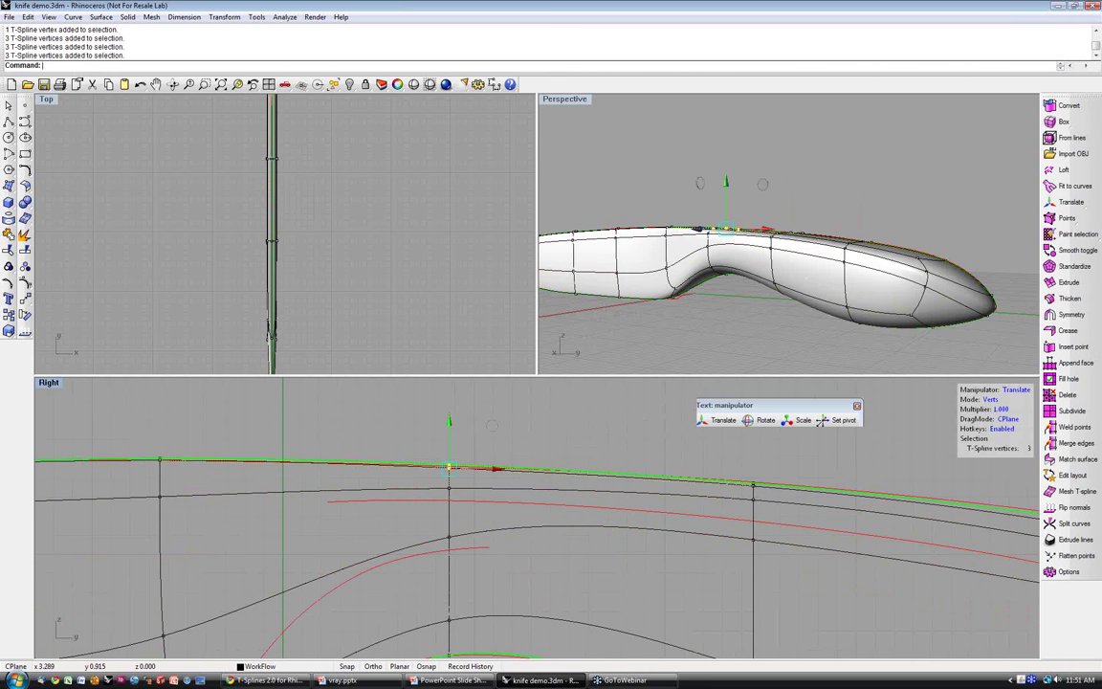
pyautogui.moveTo(765, 517); pyautogui.dragTo(504, 515, button='right')
pyautogui.click(836, 507)
pyautogui.moveTo(780, 505); pyautogui.dragTo(663, 536)
pyautogui.scroll(-2, 663, 534)
pyautogui.moveTo(92, 497); pyautogui.dragTo(588, 491, button='right')
pyautogui.moveTo(540, 466); pyautogui.dragTo(613, 505)
pyautogui.hotkey('ctrl', 'z')
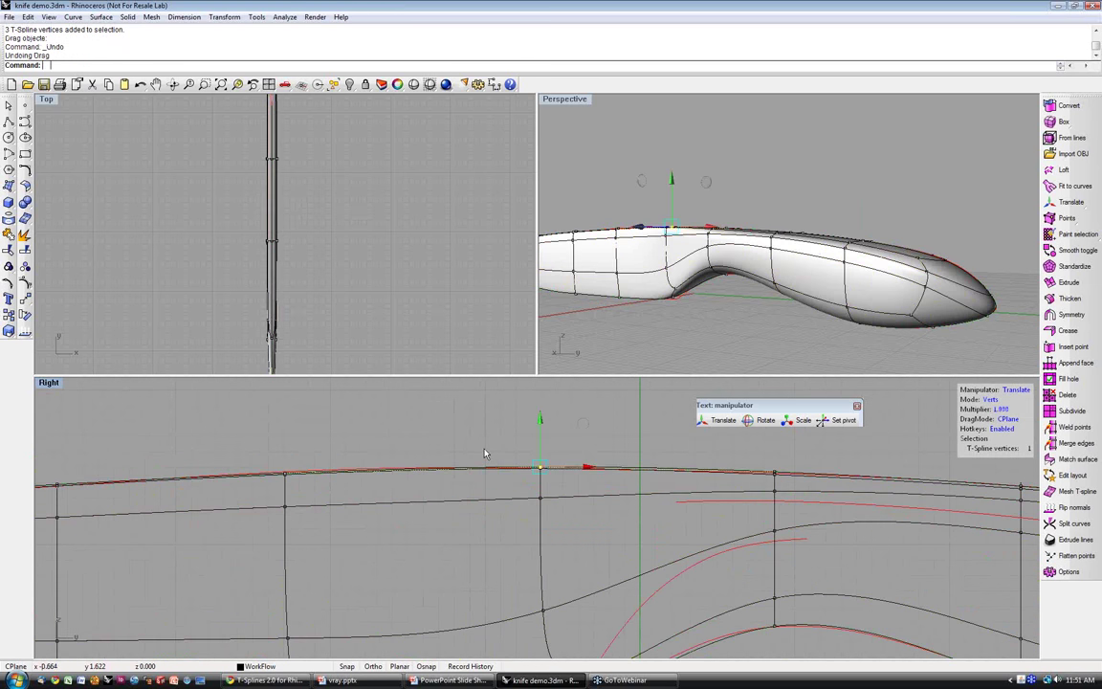
# - Nudge the two side vertices at the blade-to-handle transition vertically
pyautogui.click(487, 453)
pyautogui.scroll(-10, 487, 459)
pyautogui.click(550, 549)
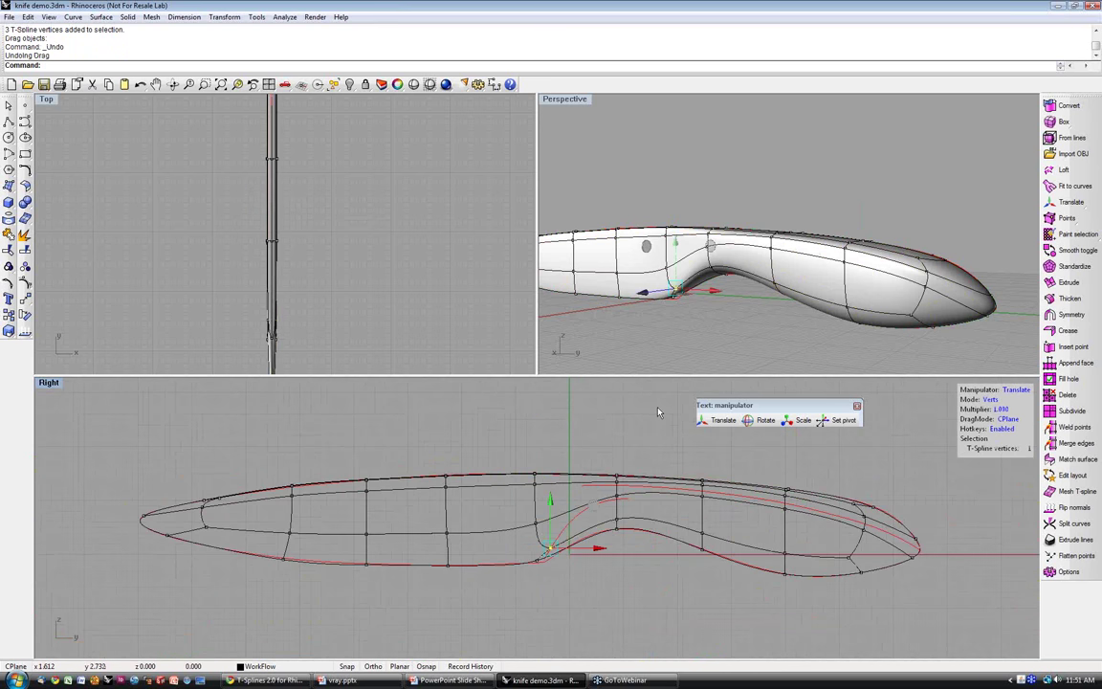
pyautogui.click(675, 331)
pyautogui.moveTo(674, 326); pyautogui.dragTo(662, 443, button='right')
pyautogui.click(662, 442)
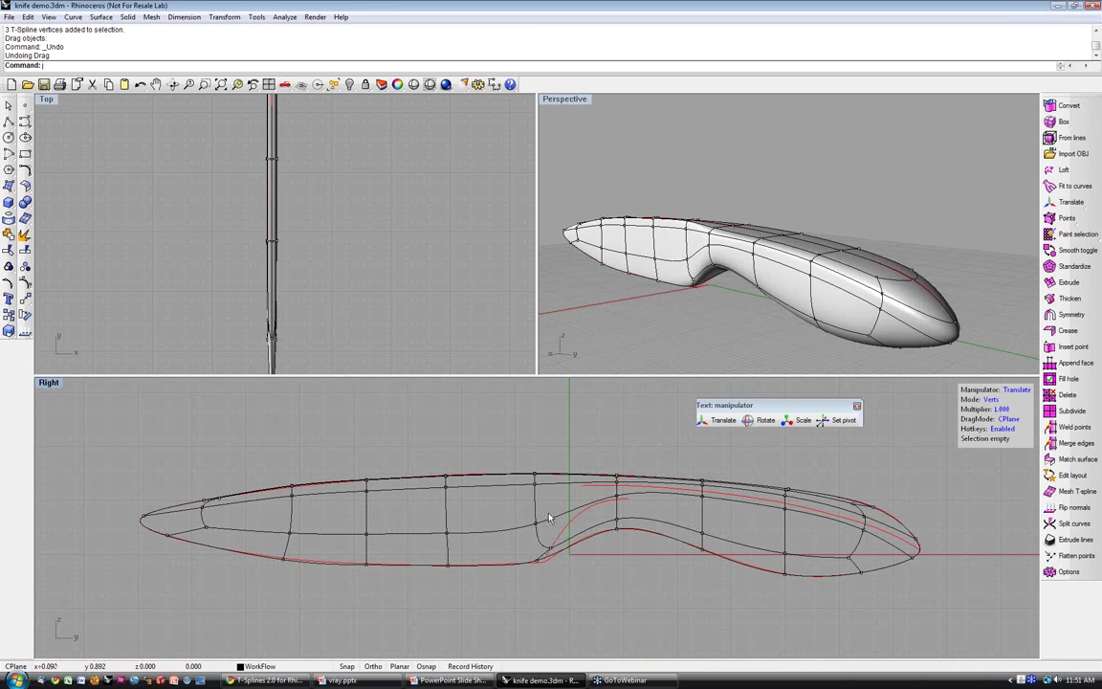
pyautogui.moveTo(548, 513); pyautogui.dragTo(501, 510)
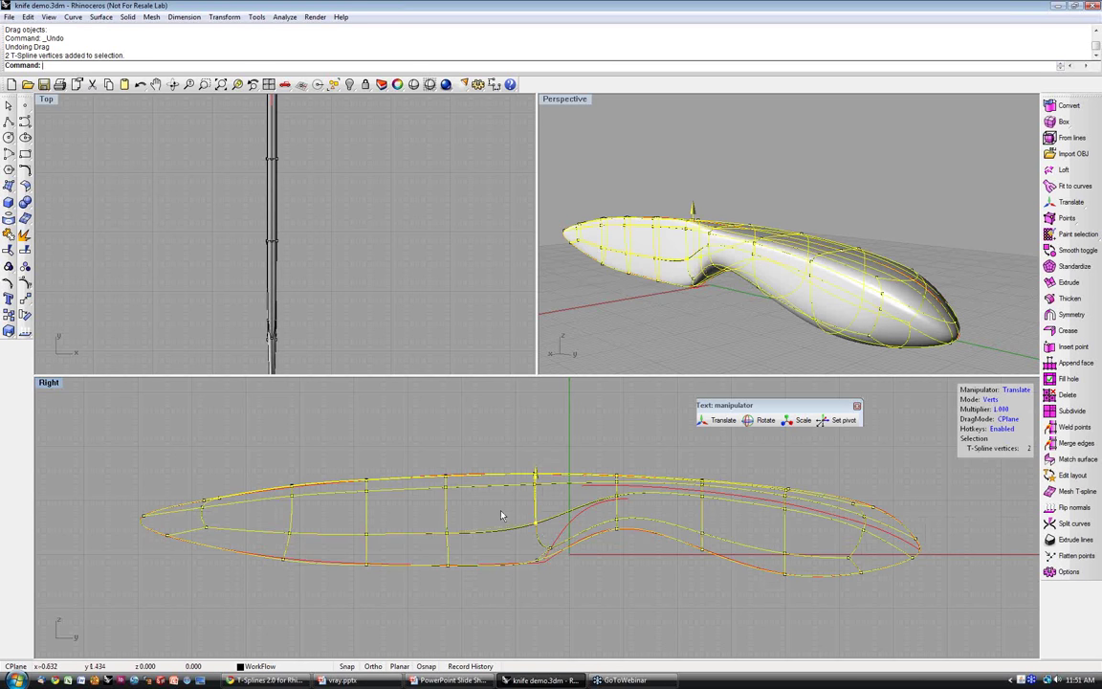
pyautogui.click(502, 515)
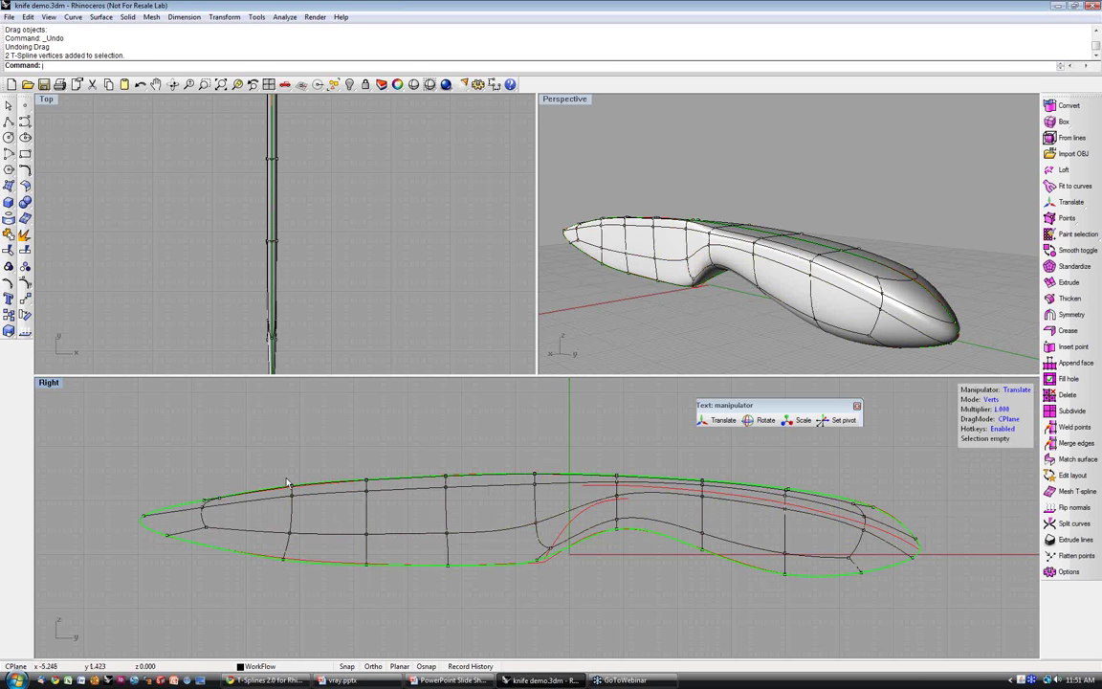
# - Lower the three vertices on the blade's spine near the tip onto the reference curve and fine-tune the vertex below them on the cutting edge
pyautogui.scroll(2, 287, 483)
pyautogui.scroll(3, 287, 483)
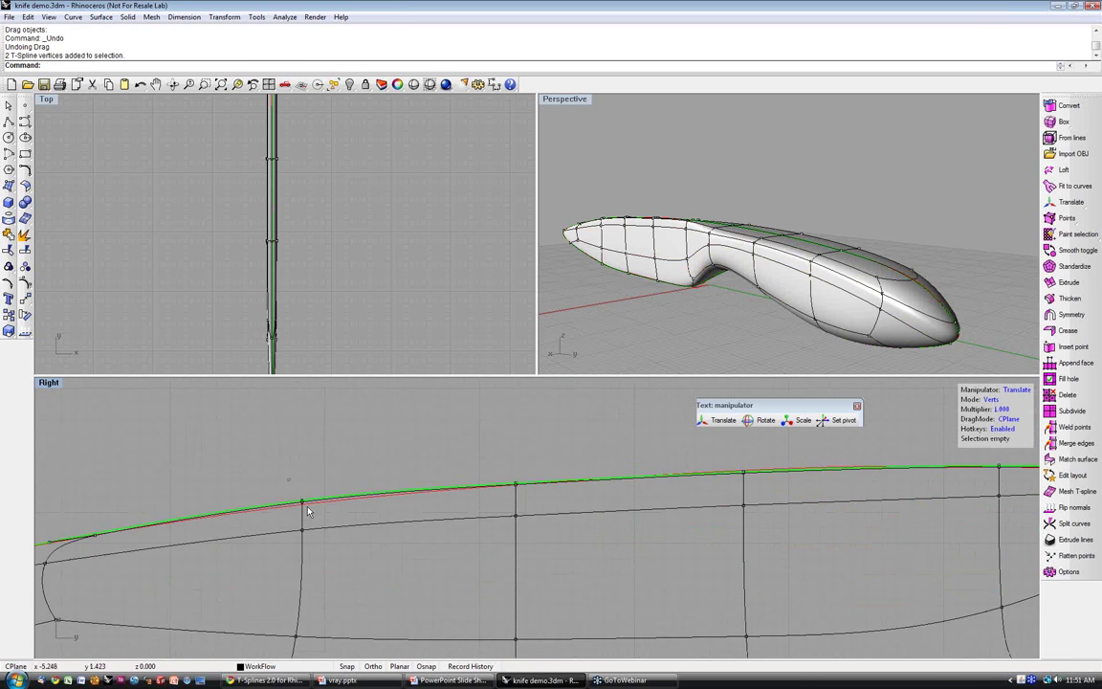
pyautogui.click(302, 502)
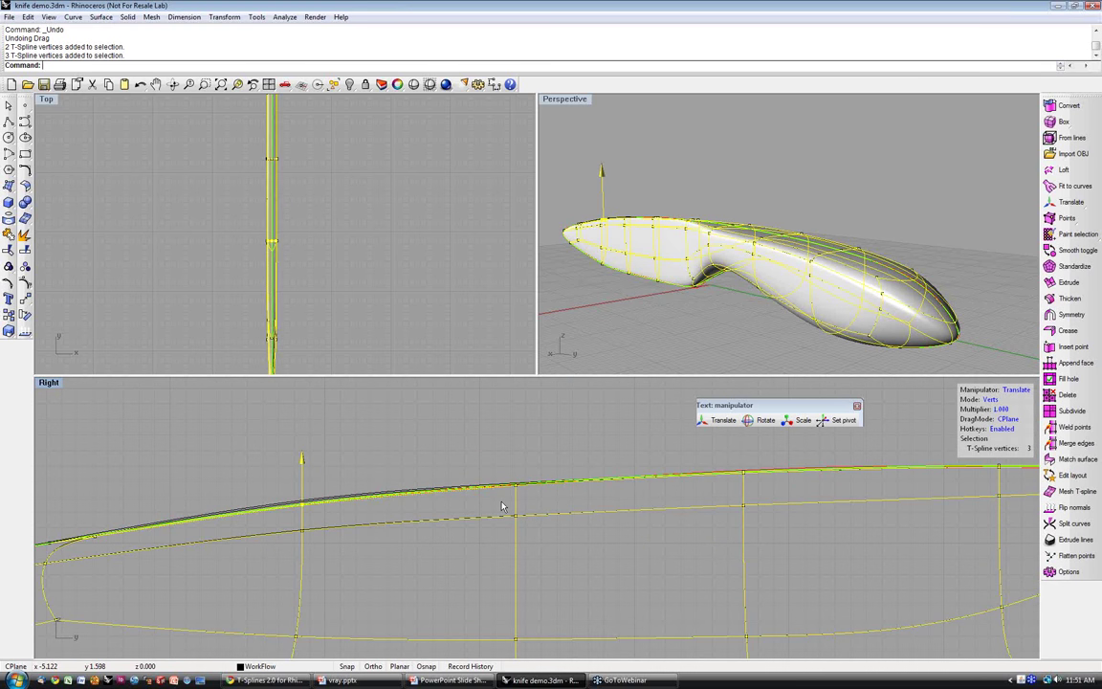
pyautogui.scroll(-6, 629, 541)
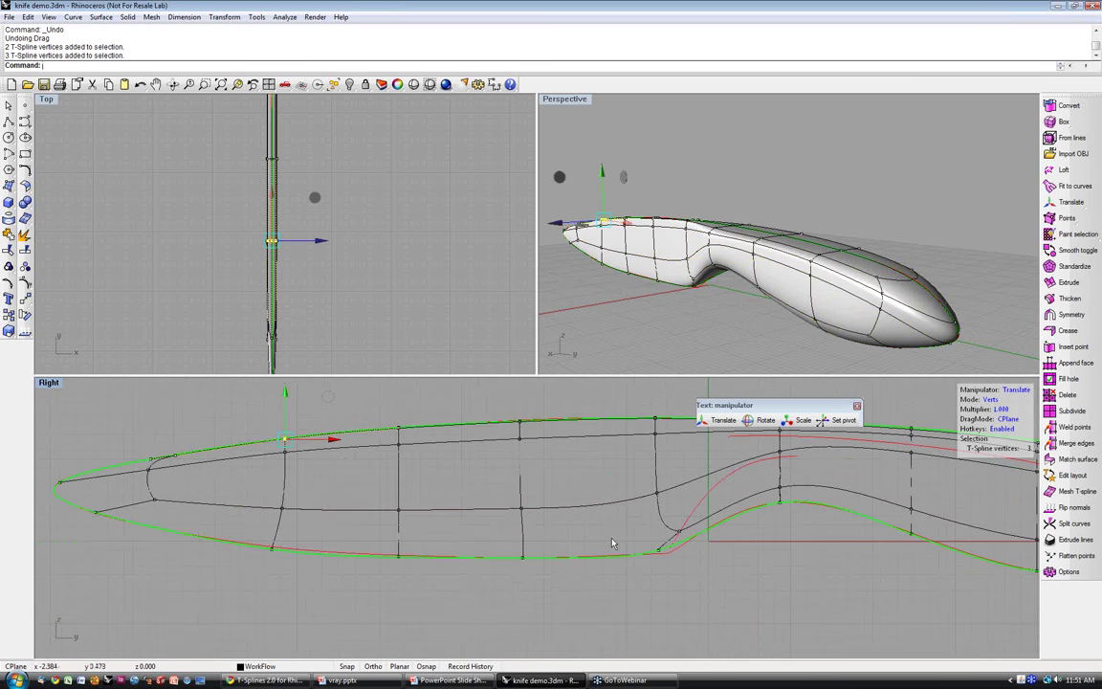
pyautogui.click(272, 549)
pyautogui.click(273, 505)
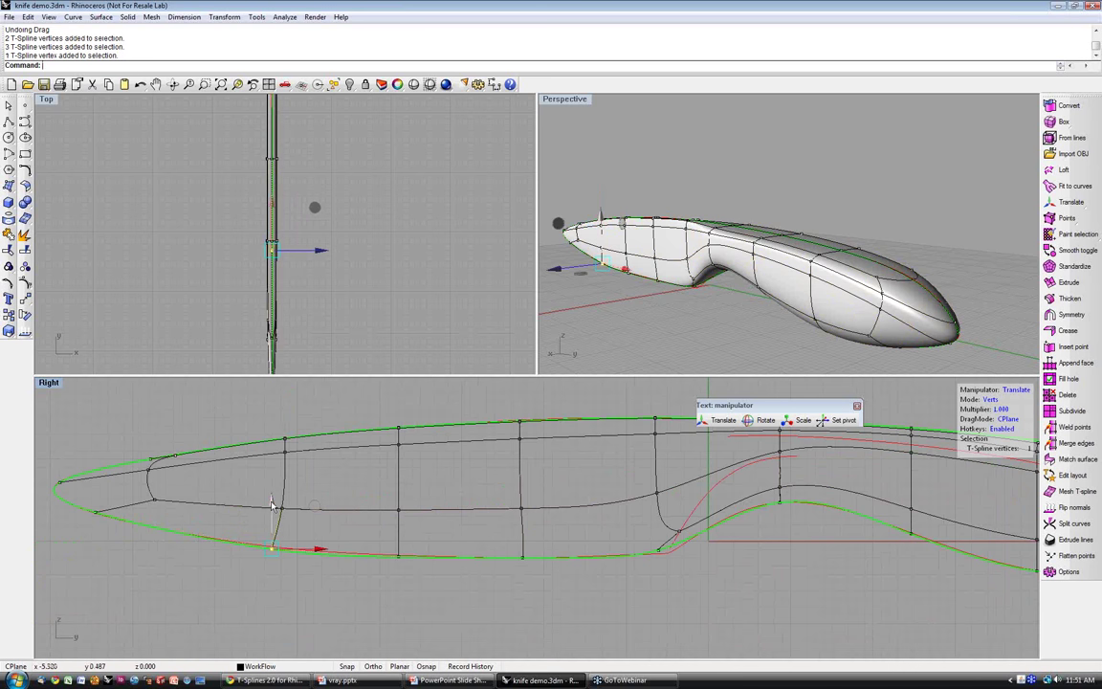
# - Insert an edge with the Simple insertion type just behind the blade's heel, at about 0.22 along the surface toward the handle
pyautogui.scroll(4, 613, 549)
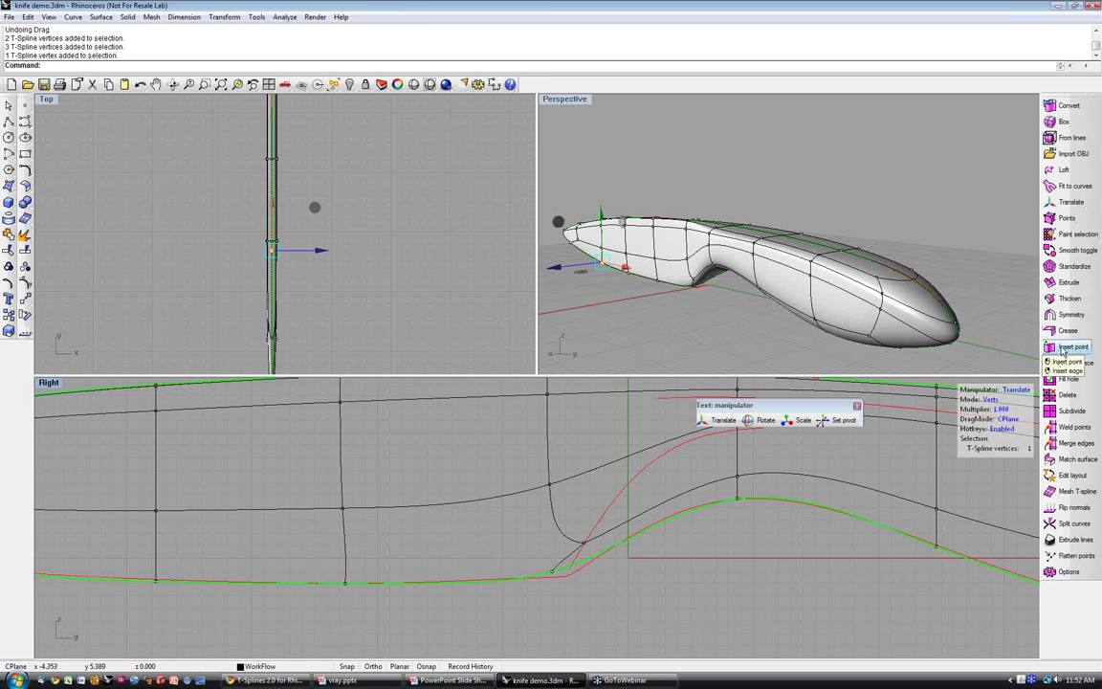
pyautogui.rightClick(1064, 351)
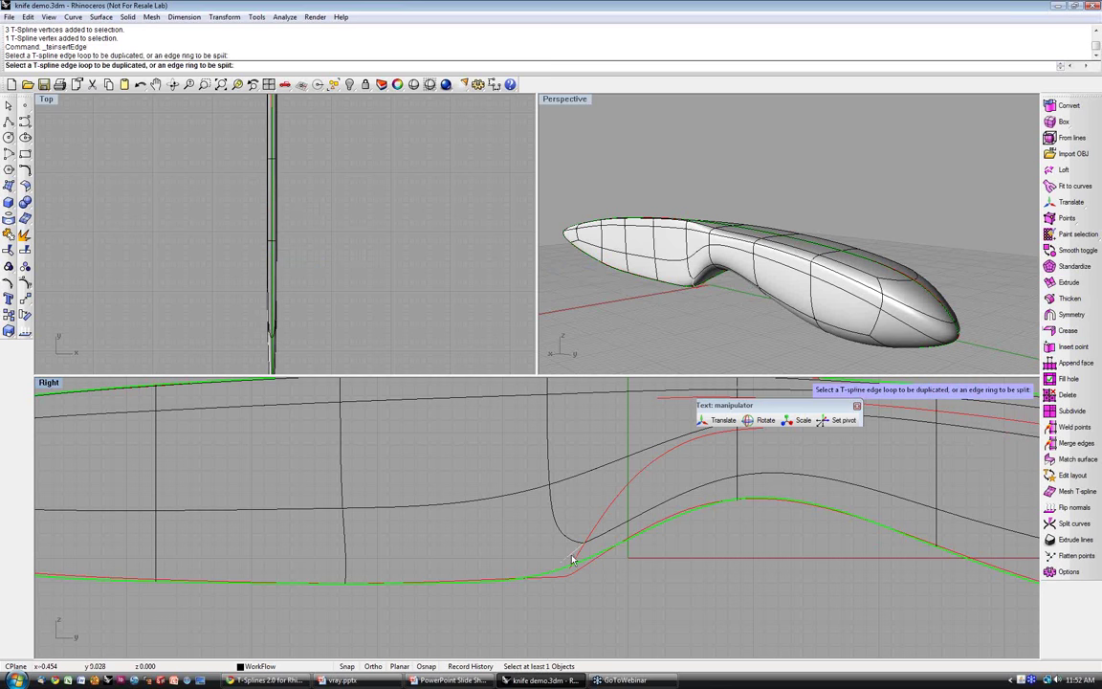
pyautogui.click(572, 560)
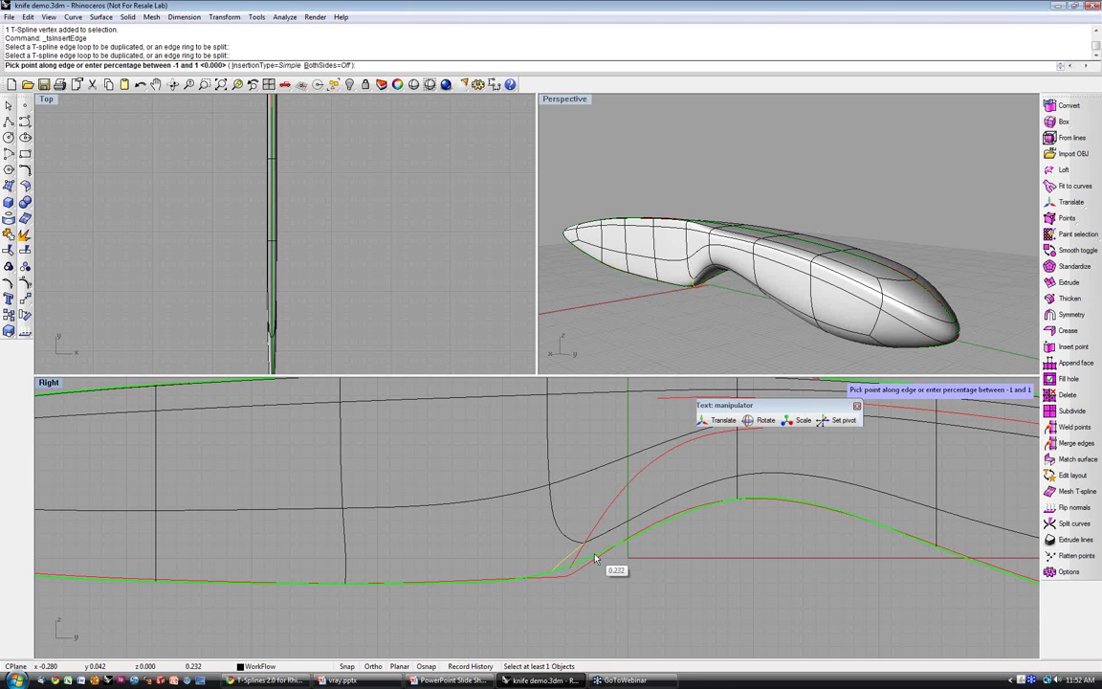
pyautogui.click(591, 557)
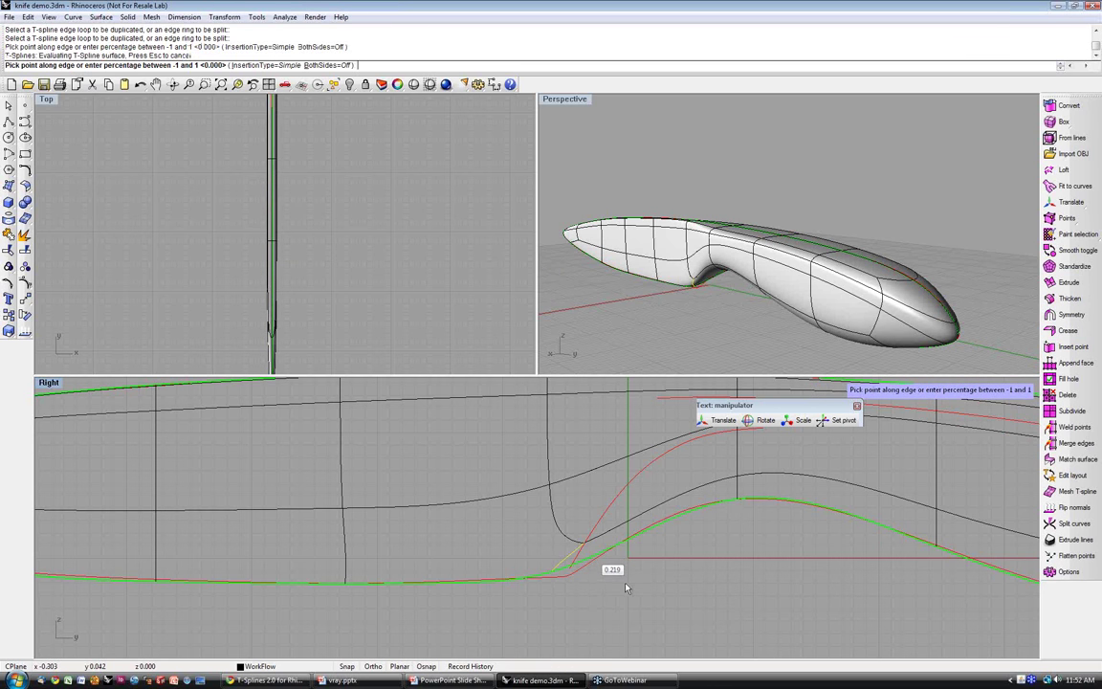
pyautogui.click(627, 588)
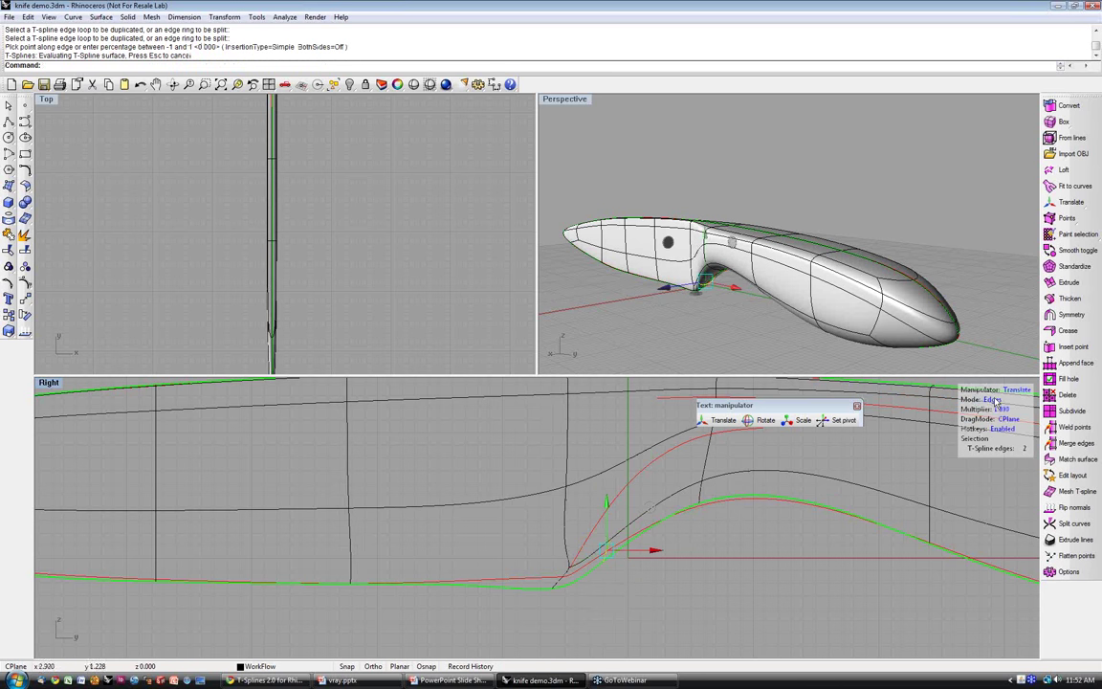
pyautogui.press('Escape')
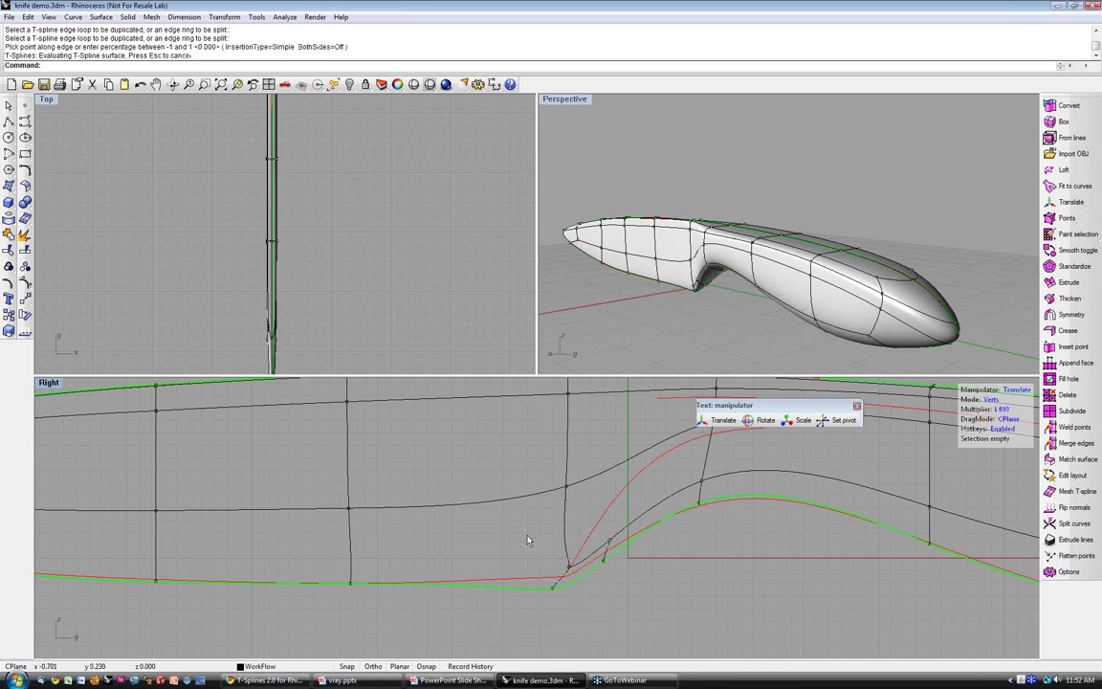
# - Raise the six vertices around the heel and fine-tune two underside vertices of the finger recess and handle to follow the lower reference curve
pyautogui.moveTo(528, 524); pyautogui.dragTo(641, 613)
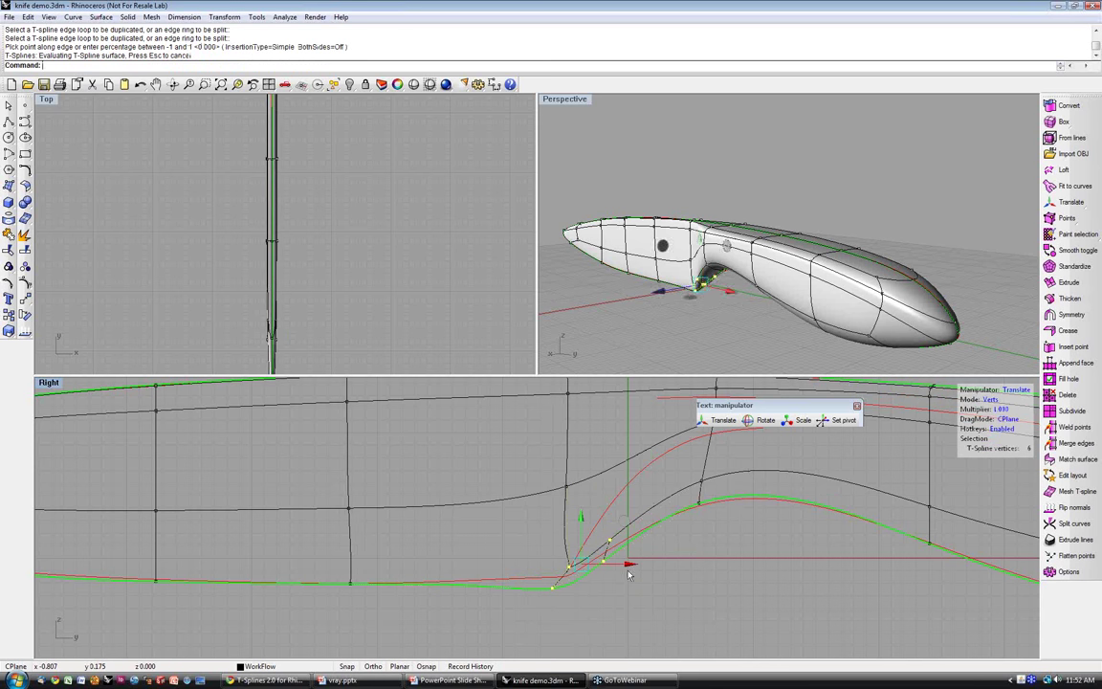
pyautogui.moveTo(629, 572)
pyautogui.mouseDown()
pyautogui.moveTo(631, 526)
pyautogui.moveTo(634, 553)
pyautogui.mouseUp()
pyautogui.moveTo(689, 495)
pyautogui.mouseDown()
pyautogui.moveTo(703, 500)
pyautogui.moveTo(705, 466)
pyautogui.mouseUp()
pyautogui.click(703, 500)
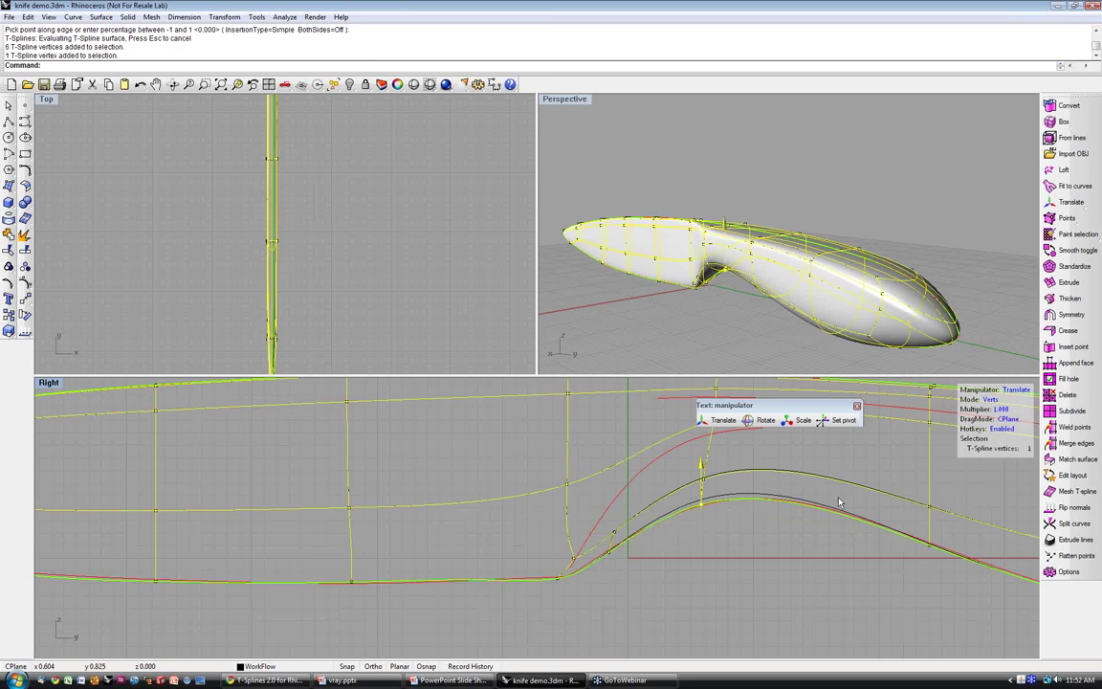
pyautogui.moveTo(918, 536); pyautogui.dragTo(943, 551)
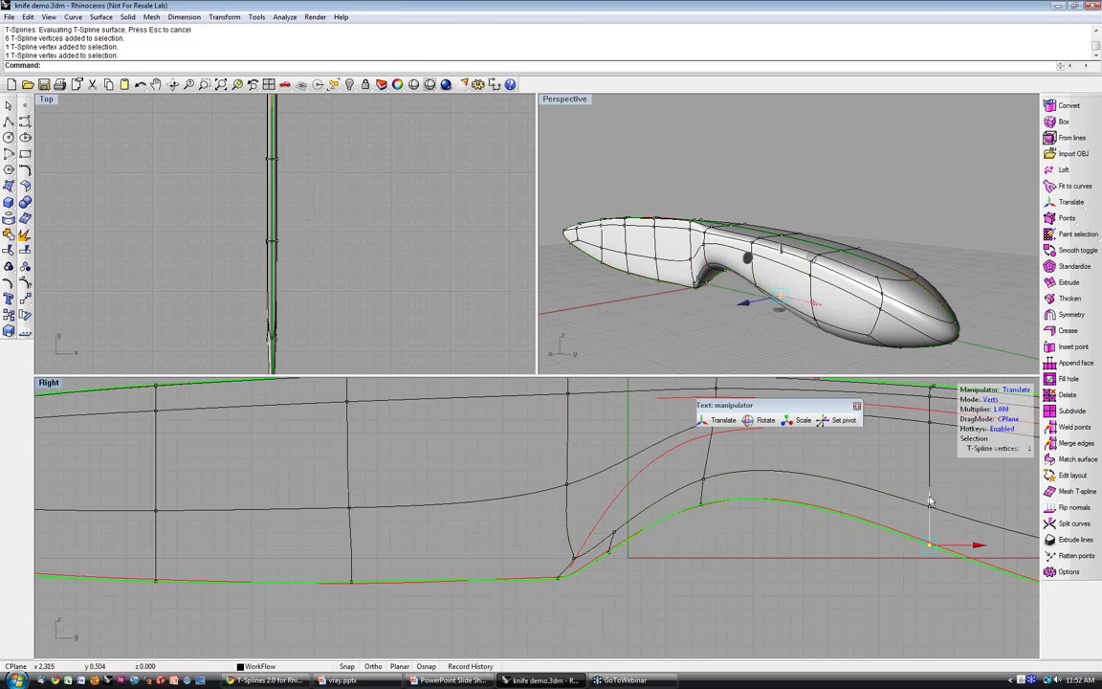
pyautogui.moveTo(929, 500); pyautogui.dragTo(929, 498)
# - Adjust the bottom vertices at the heel corner, just behind it and on the blade's lower edge vertically, one at a time, onto the reference curve
pyautogui.click(547, 574)
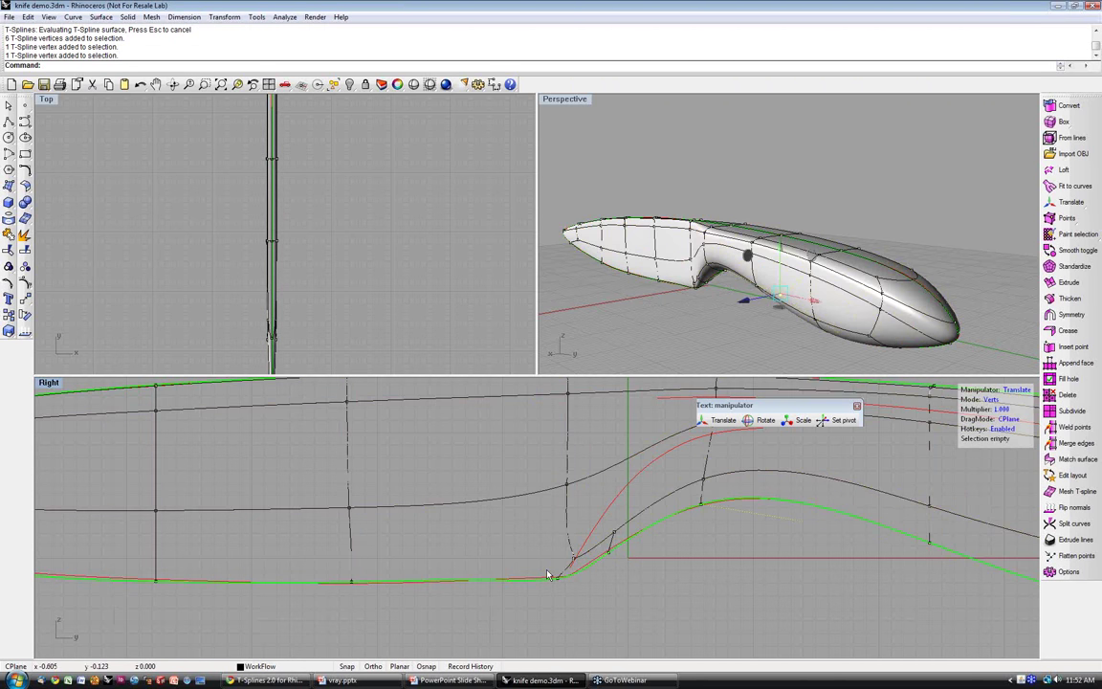
pyautogui.moveTo(548, 575); pyautogui.dragTo(561, 608)
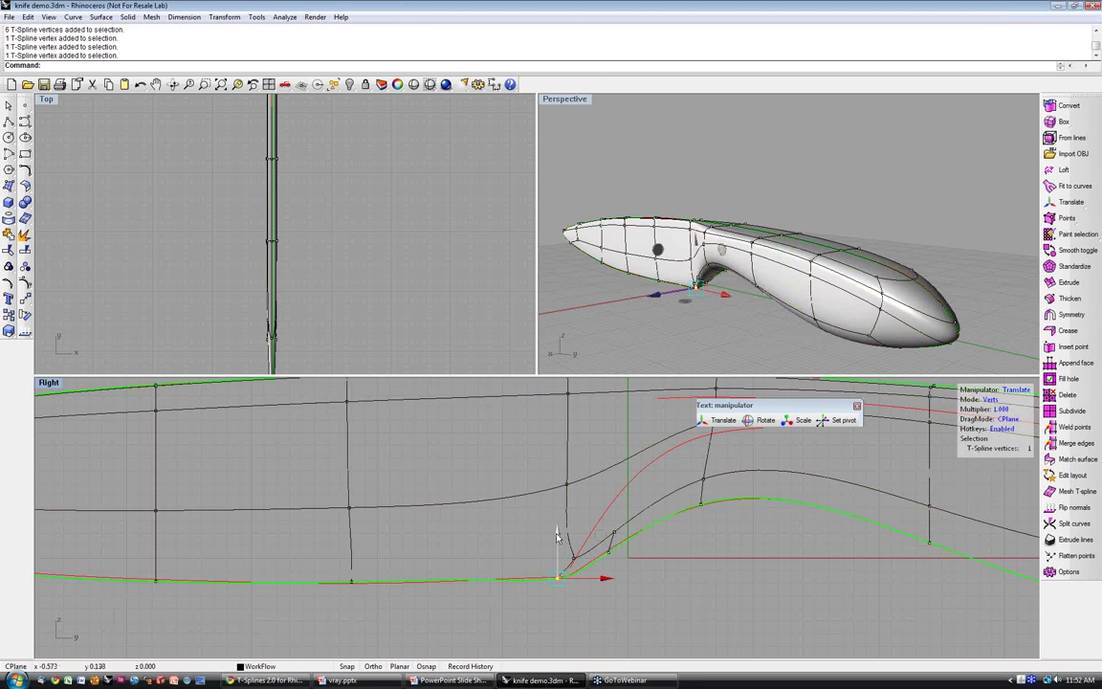
pyautogui.moveTo(605, 548); pyautogui.dragTo(608, 512)
pyautogui.click(618, 552)
pyautogui.moveTo(346, 574); pyautogui.dragTo(355, 588)
pyautogui.click(353, 583)
pyautogui.scroll(-2, 762, 575)
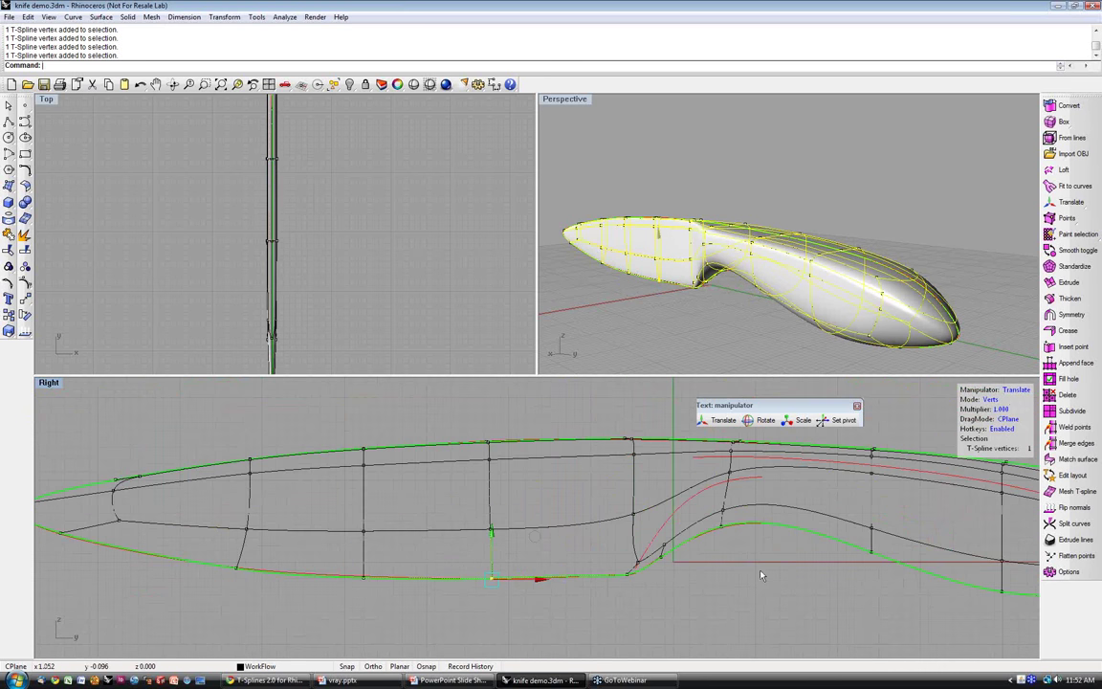
pyautogui.scroll(-3, 762, 575)
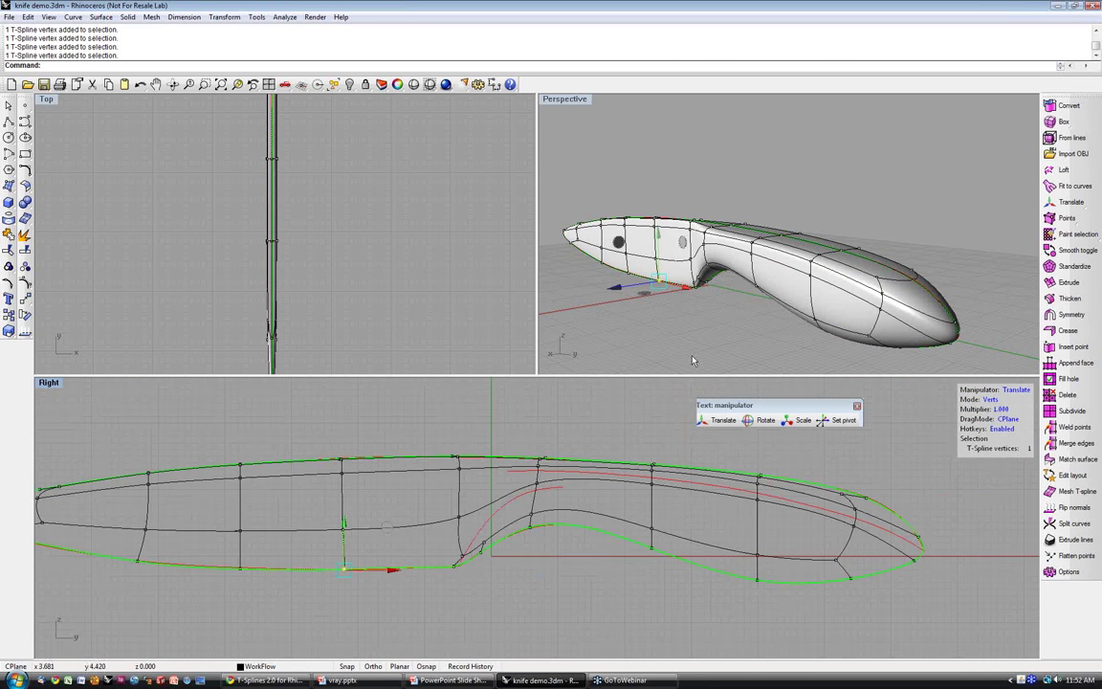
# - Preview the knife in the perspective view with Shade
pyautogui.moveTo(700, 346)
pyautogui.mouseDown(button='right')
pyautogui.moveTo(682, 300)
pyautogui.moveTo(793, 304)
pyautogui.moveTo(771, 291)
pyautogui.moveTo(777, 312)
pyautogui.moveTo(808, 318)
pyautogui.moveTo(878, 293)
pyautogui.moveTo(953, 295)
pyautogui.moveTo(693, 254)
pyautogui.moveTo(822, 320)
pyautogui.mouseUp(button='right')
pyautogui.click(425, 86)
pyautogui.press('Return')
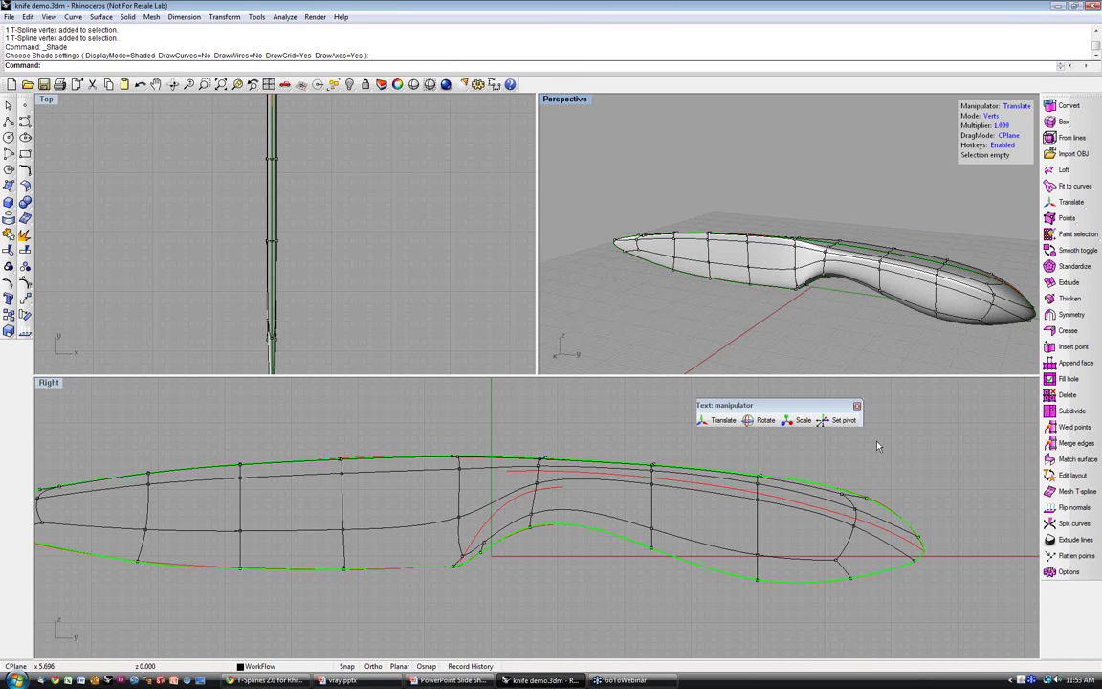
# - Switch the knife from the smooth to the faceted box display with Smooth toggle
pyautogui.click(1058, 250)
pyautogui.click(796, 510)
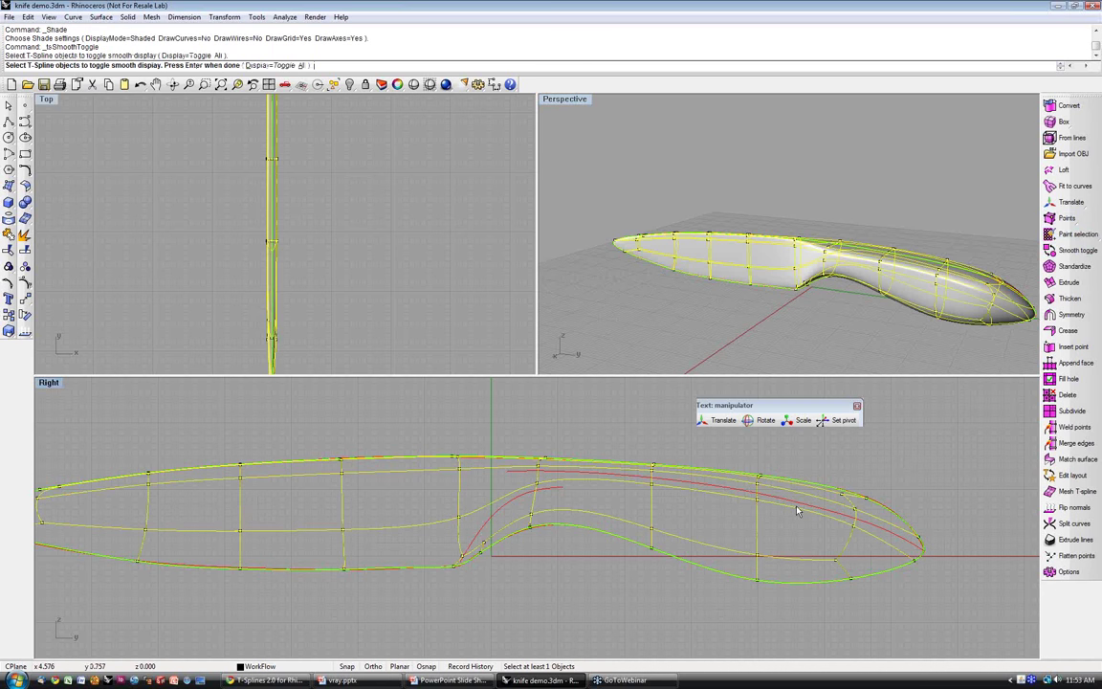
pyautogui.press('Return')
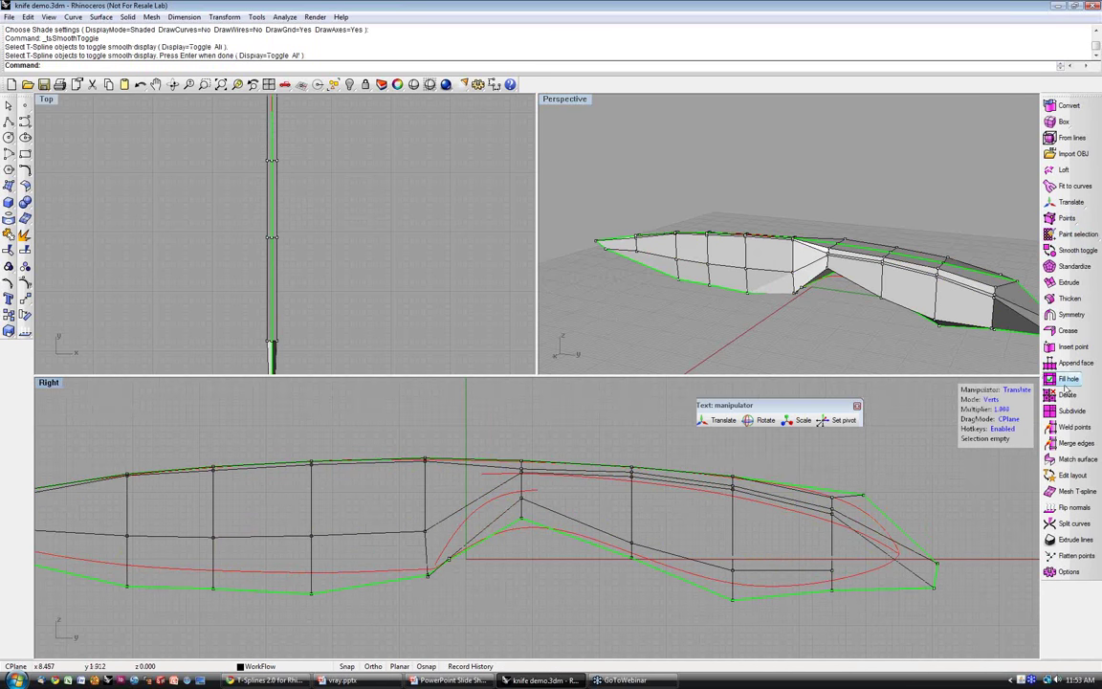
# - Subdivide the lower side and underside faces along the handle, heel and blade up to the tip, using the Exact insertion type and accepting disabled symmetry
pyautogui.click(992, 400)
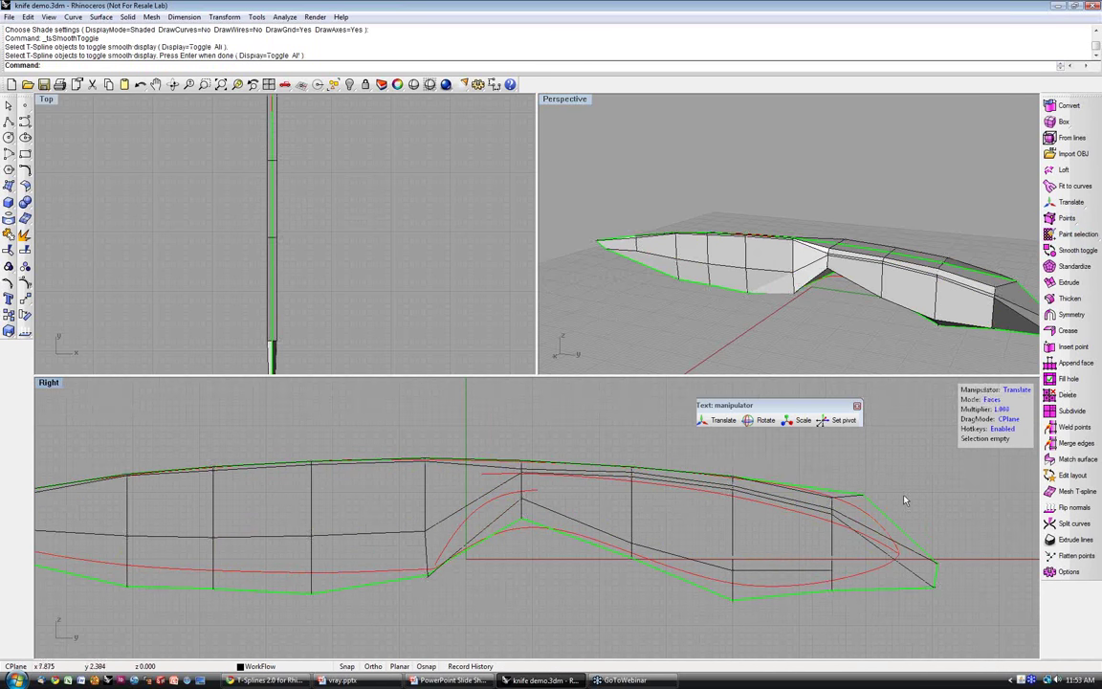
pyautogui.click(1055, 419)
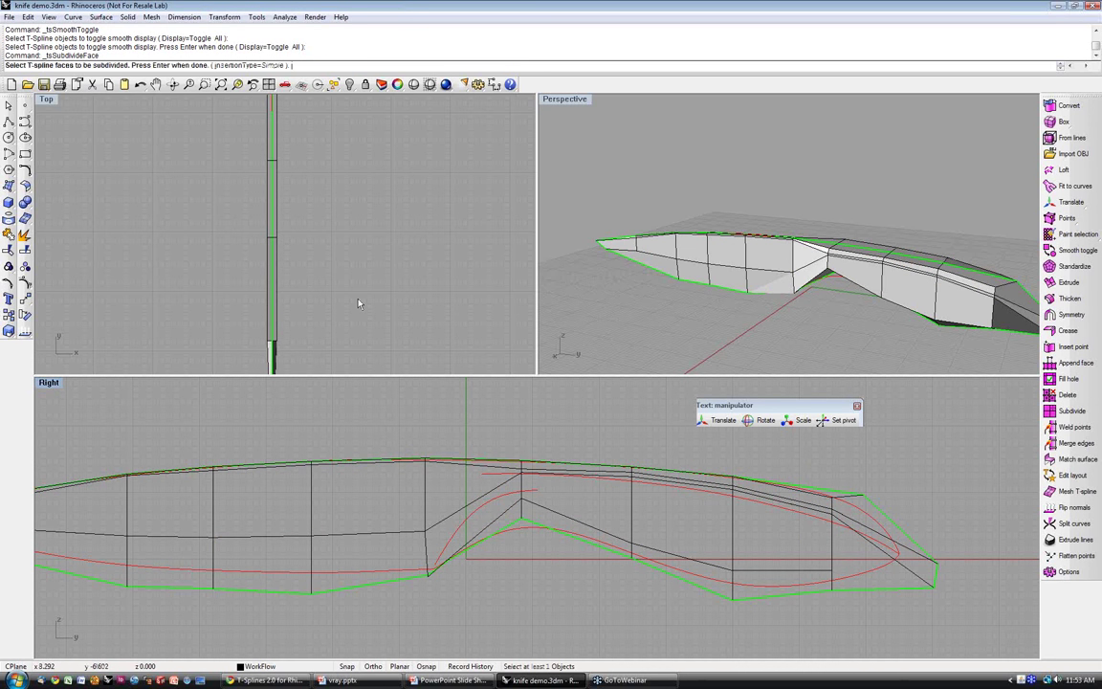
pyautogui.click(239, 65)
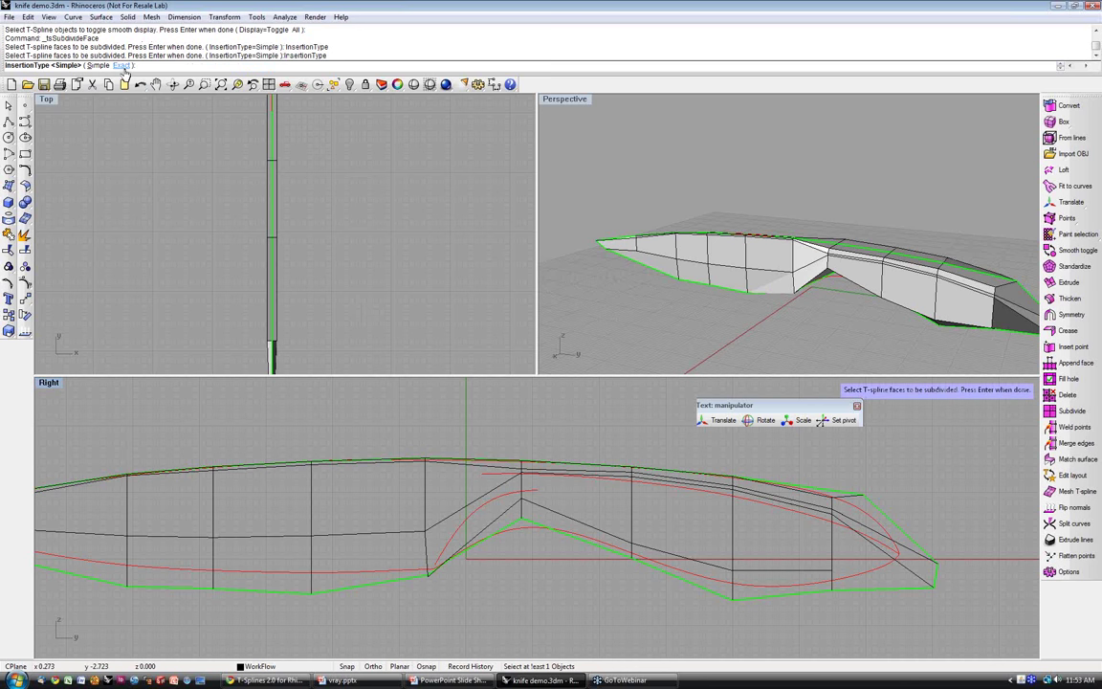
pyautogui.click(121, 65)
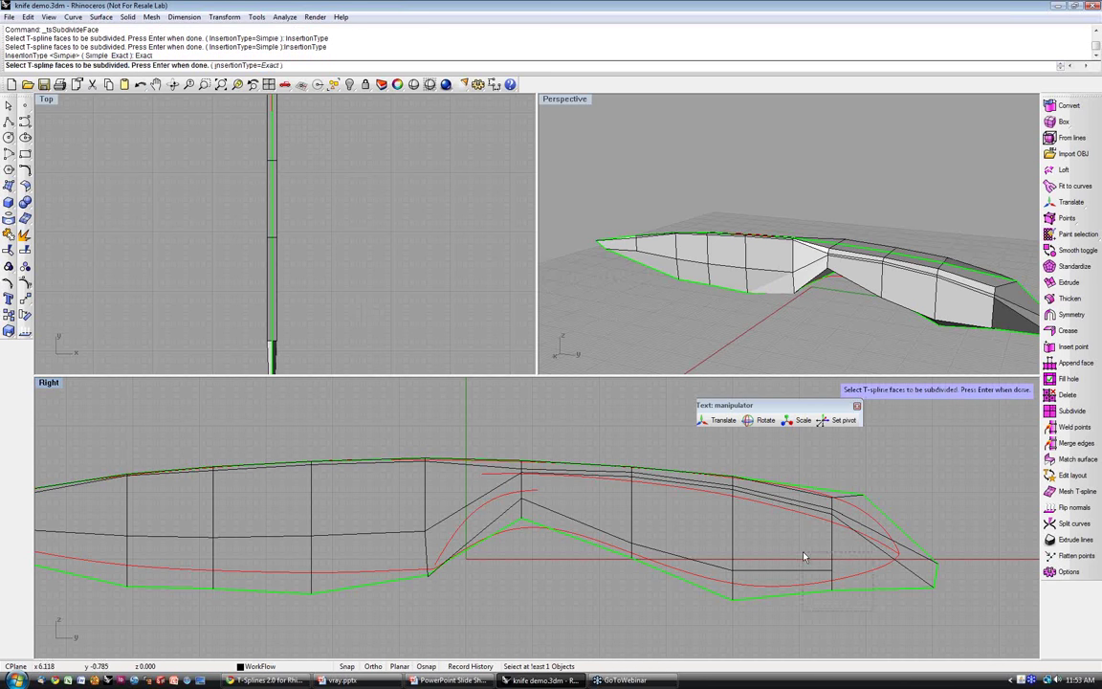
pyautogui.moveTo(803, 553); pyautogui.dragTo(803, 553)
pyautogui.moveTo(715, 598); pyautogui.dragTo(627, 556)
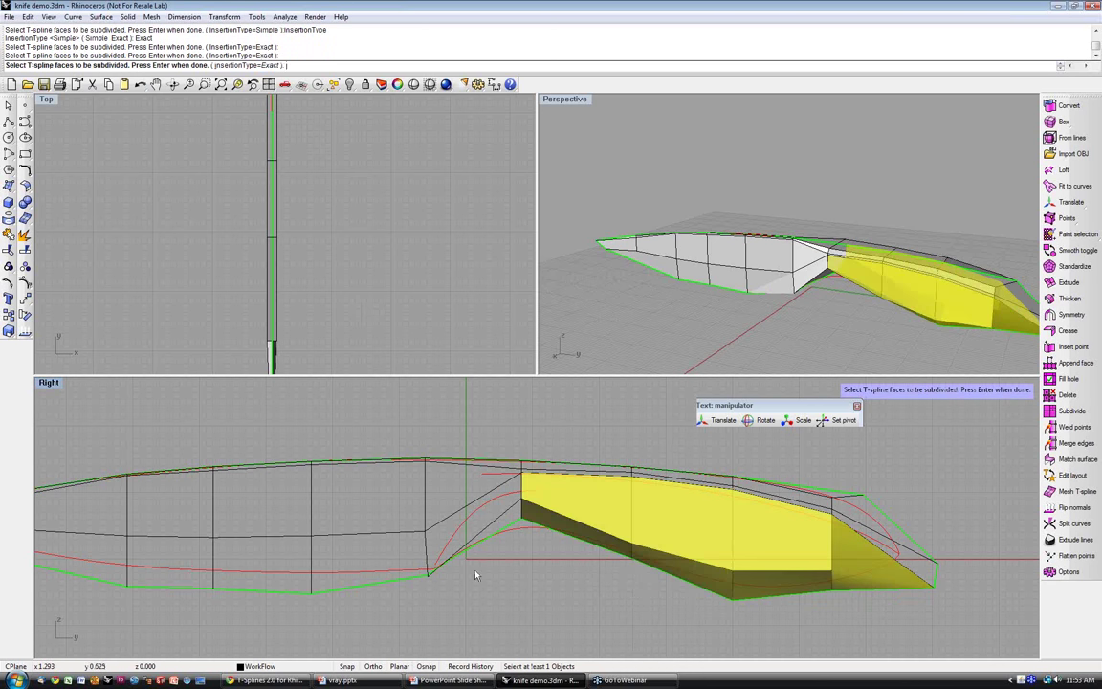
pyautogui.moveTo(459, 581); pyautogui.dragTo(391, 554)
pyautogui.click(390, 555)
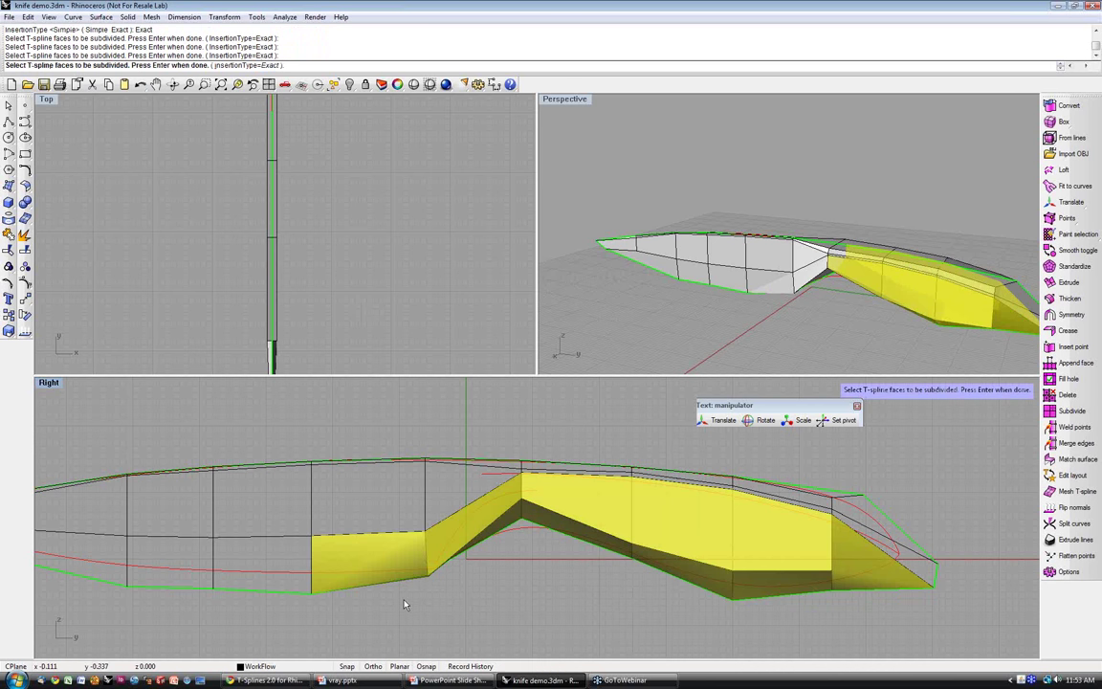
pyautogui.moveTo(406, 603); pyautogui.dragTo(620, 577, button='right')
pyautogui.click(459, 555)
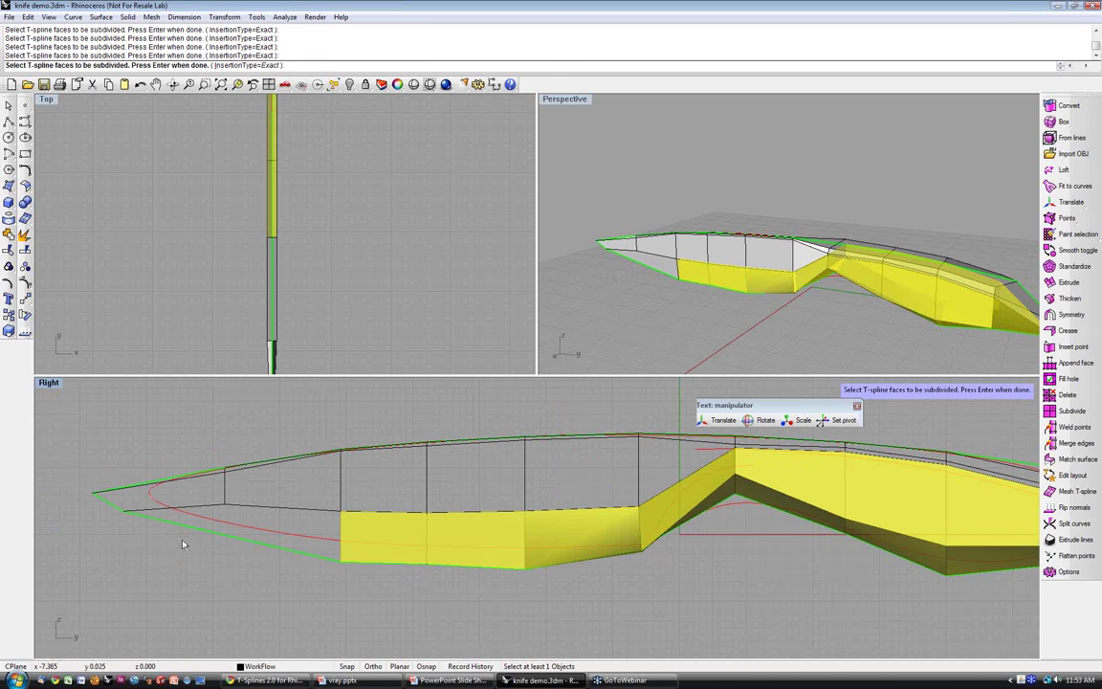
pyautogui.click(137, 509)
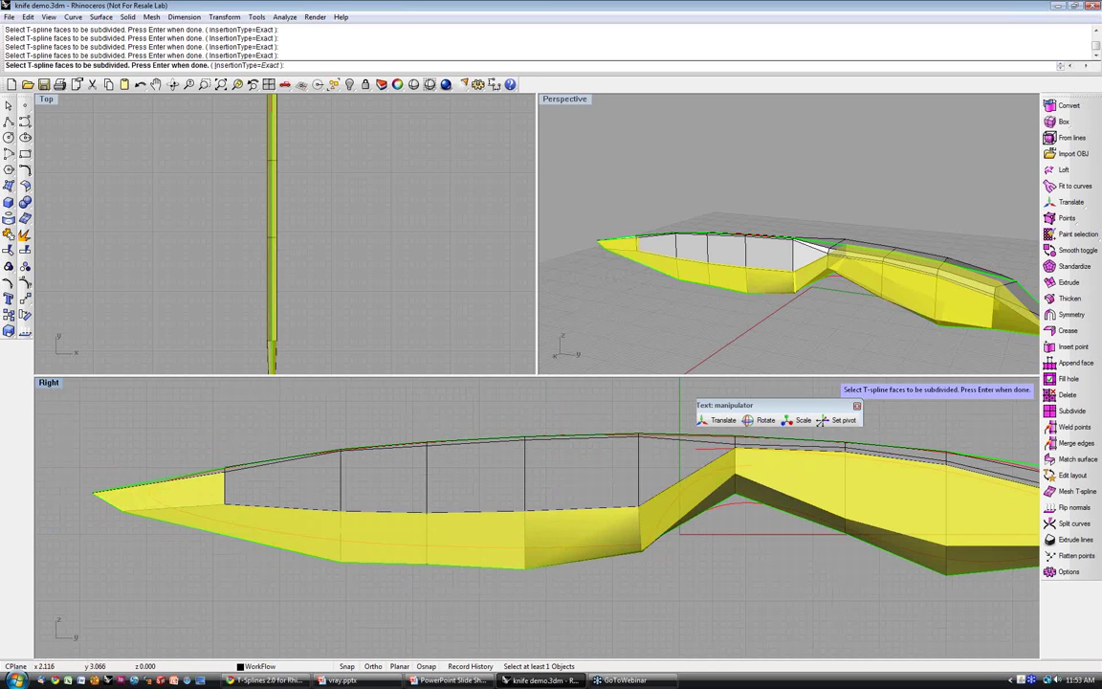
pyautogui.press('Return')
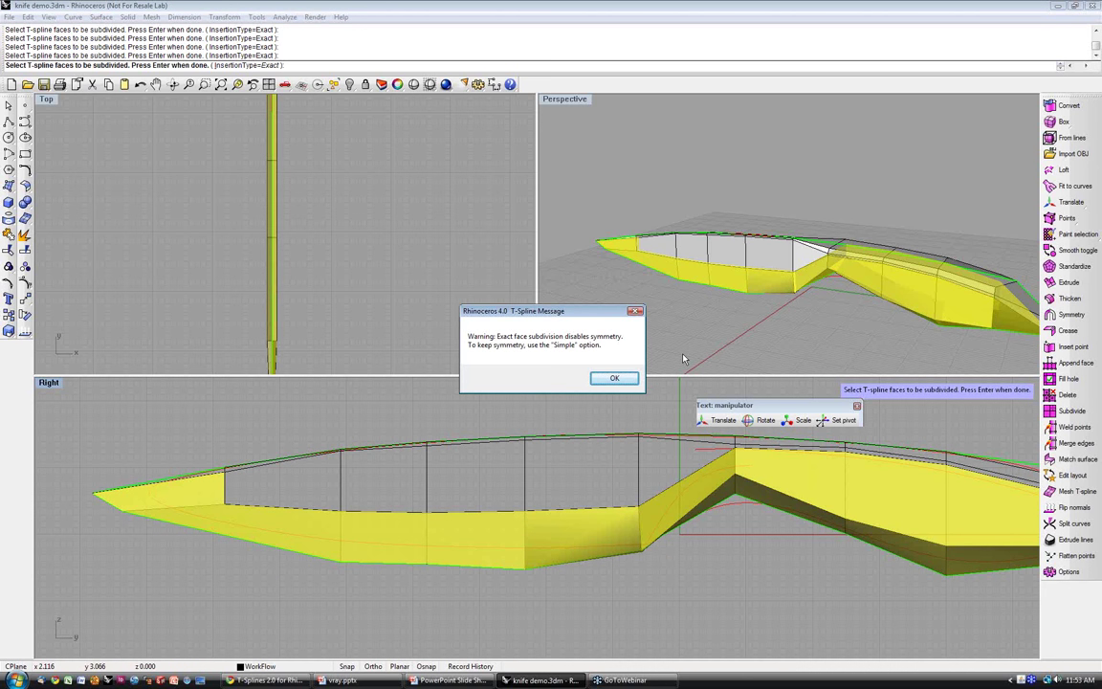
pyautogui.click(614, 378)
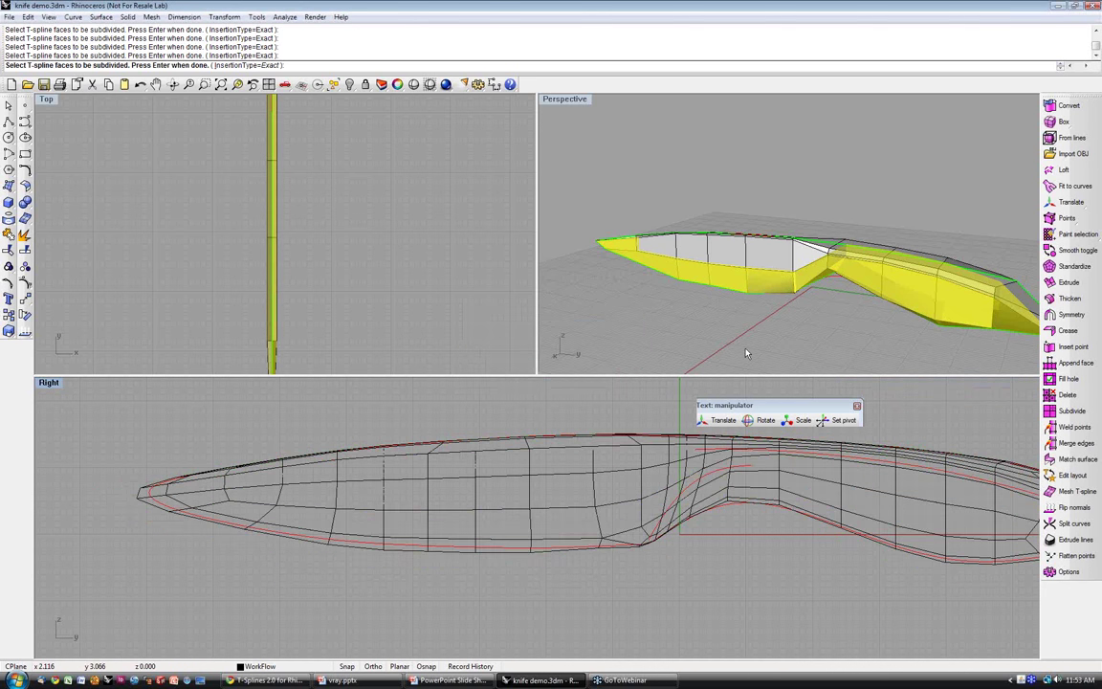
pyautogui.rightClick(747, 353)
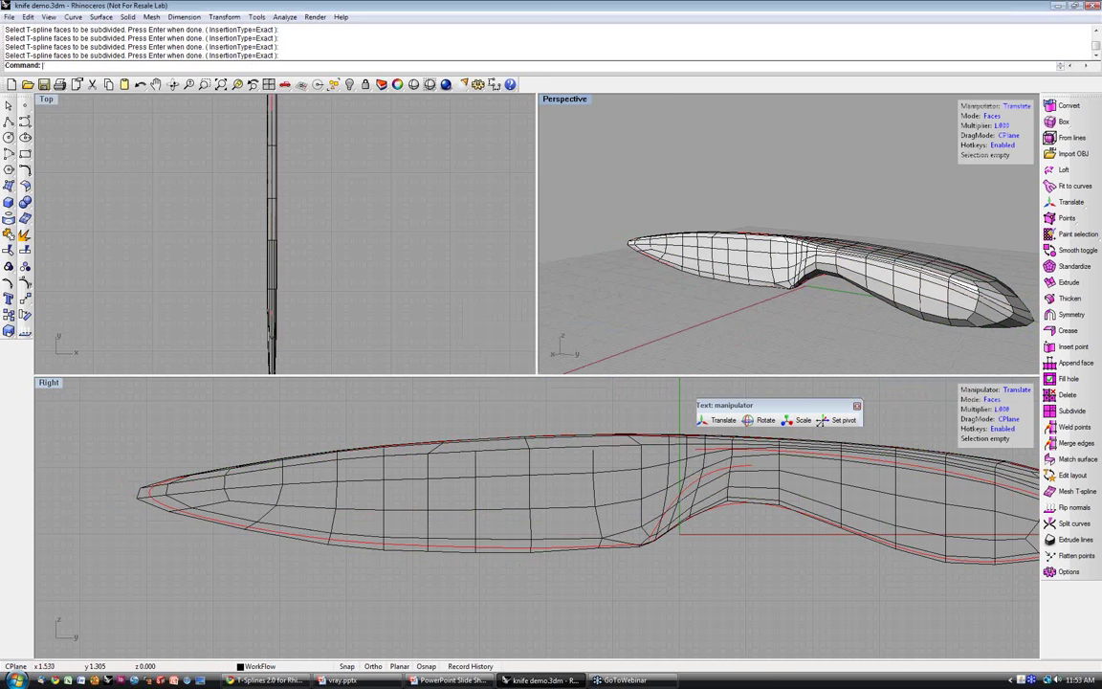
# - Switch the knife from the faceted box to the smooth display with Smooth toggle
pyautogui.keyDown('shift'); pyautogui.moveTo(828, 312); pyautogui.dragTo(906, 287, button='right'); pyautogui.keyUp('shift')
pyautogui.press('Tab')
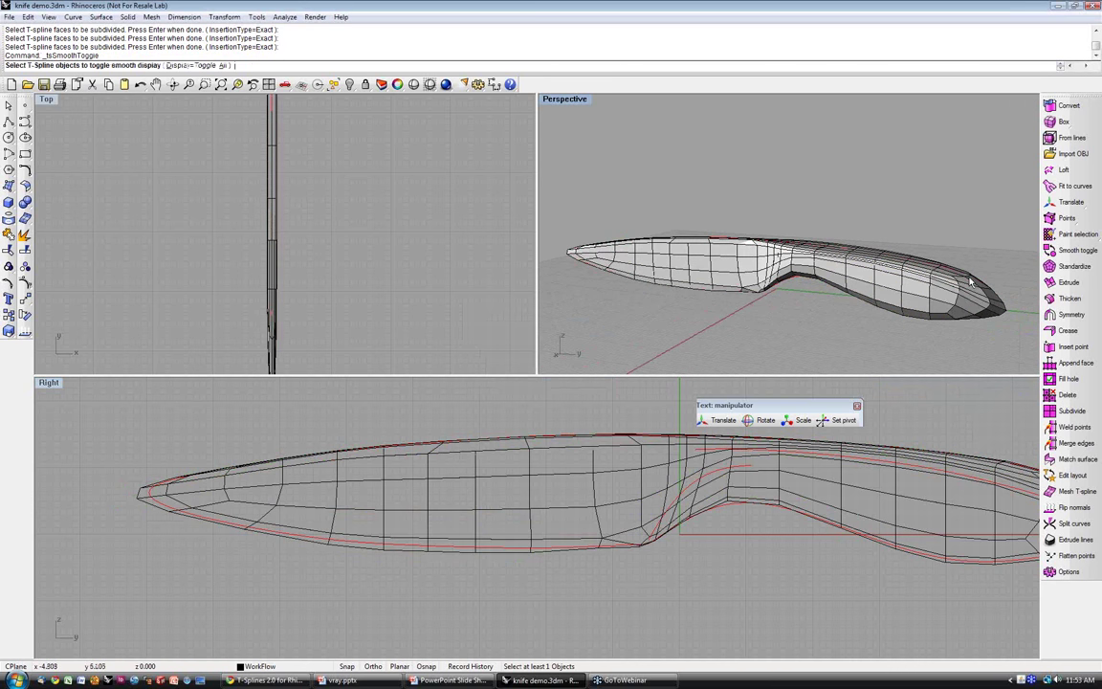
pyautogui.click(767, 288)
pyautogui.rightClick(767, 289)
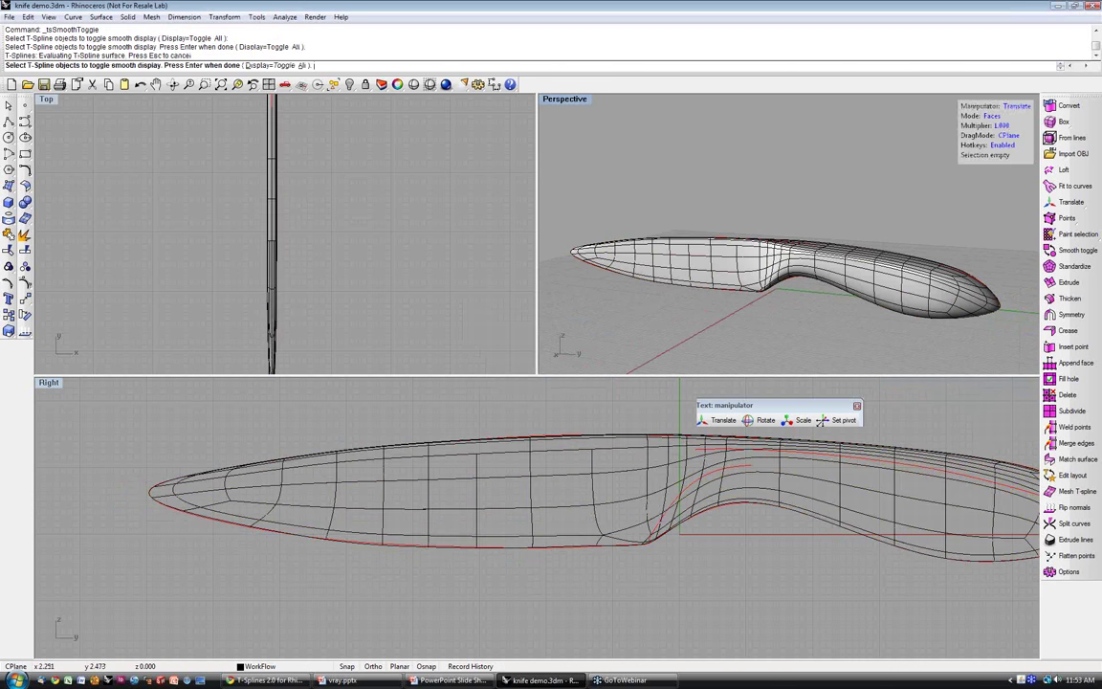
# - Subdivide the faces along the blade's lower edge from the heel corner to the tip
pyautogui.click(630, 542)
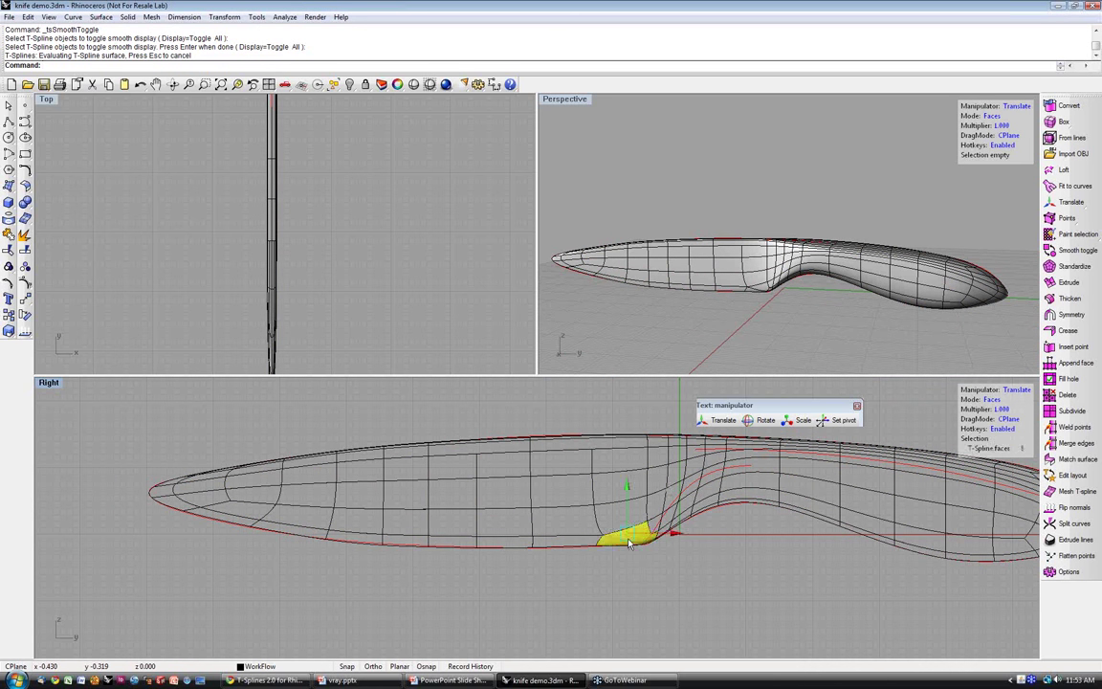
pyautogui.keyDown('shift'); pyautogui.moveTo(591, 569); pyautogui.dragTo(523, 547); pyautogui.keyUp('shift')
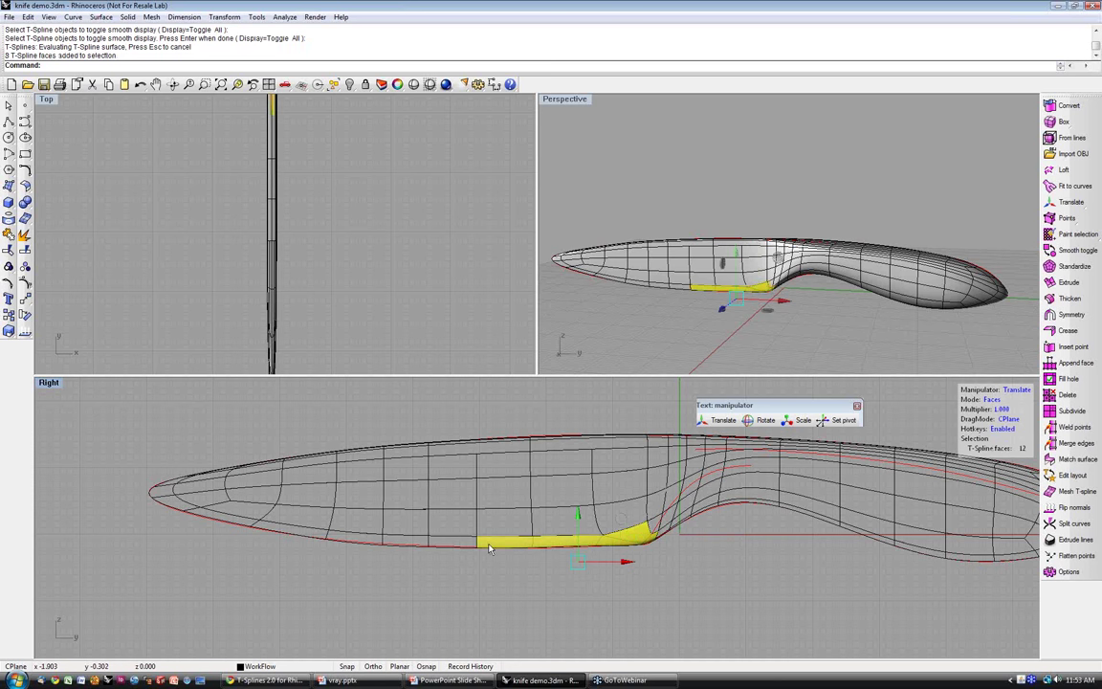
pyautogui.keyDown('shift'); pyautogui.doubleClick(416, 542); pyautogui.keyUp('shift')
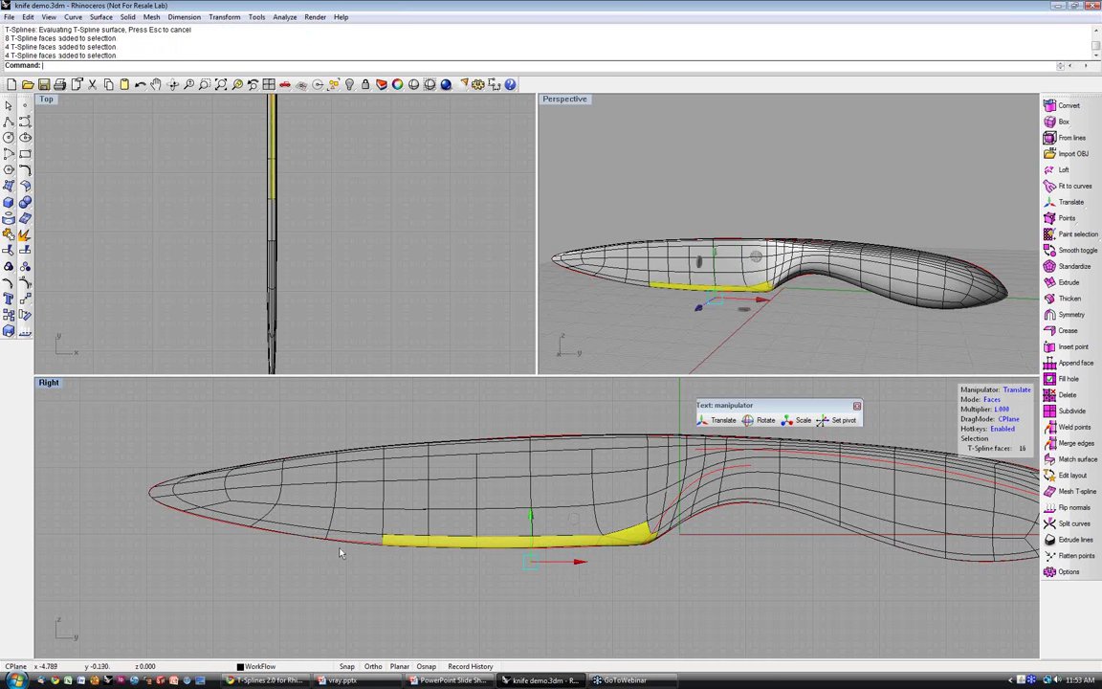
pyautogui.keyDown('shift'); pyautogui.doubleClick(307, 534); pyautogui.keyUp('shift')
pyautogui.keyDown('shift'); pyautogui.doubleClick(181, 514); pyautogui.keyUp('shift')
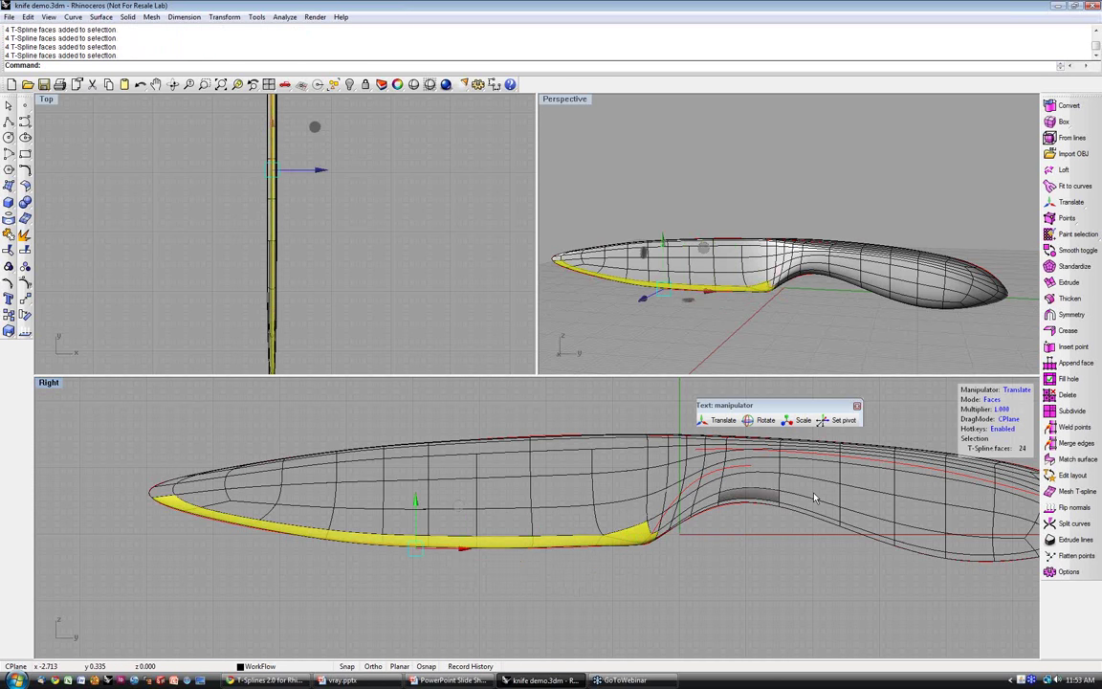
pyautogui.click(1064, 413)
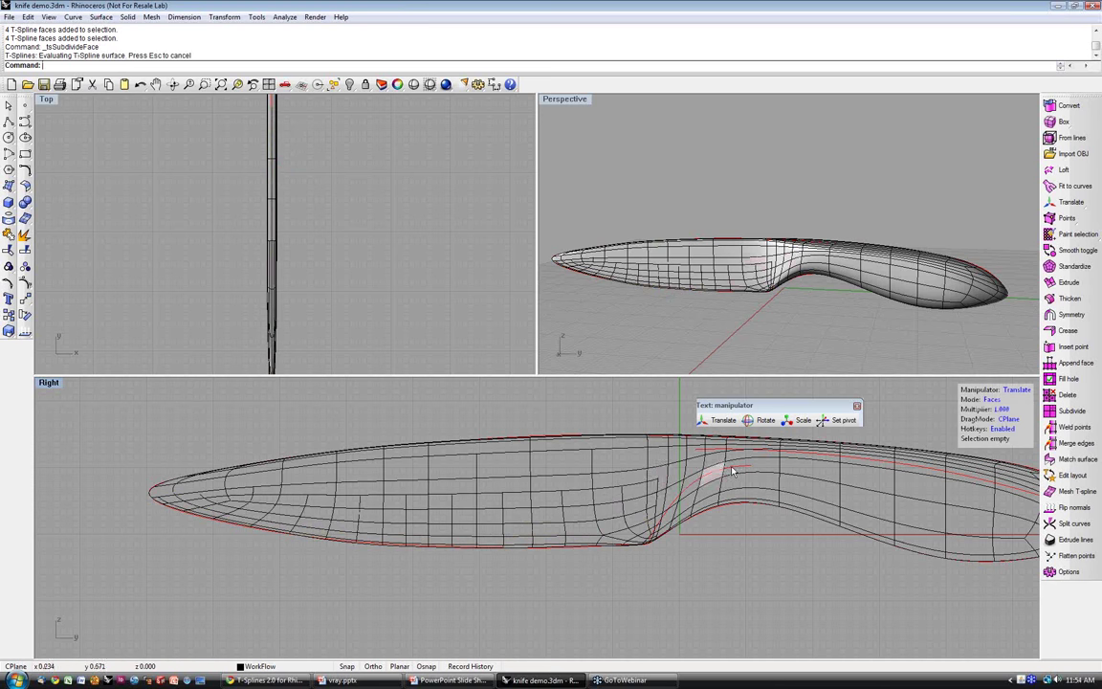
# - Return the knife to the faceted box display with Smooth toggle
pyautogui.moveTo(804, 302); pyautogui.dragTo(833, 294, button='right')
pyautogui.moveTo(853, 554); pyautogui.dragTo(722, 553, button='right')
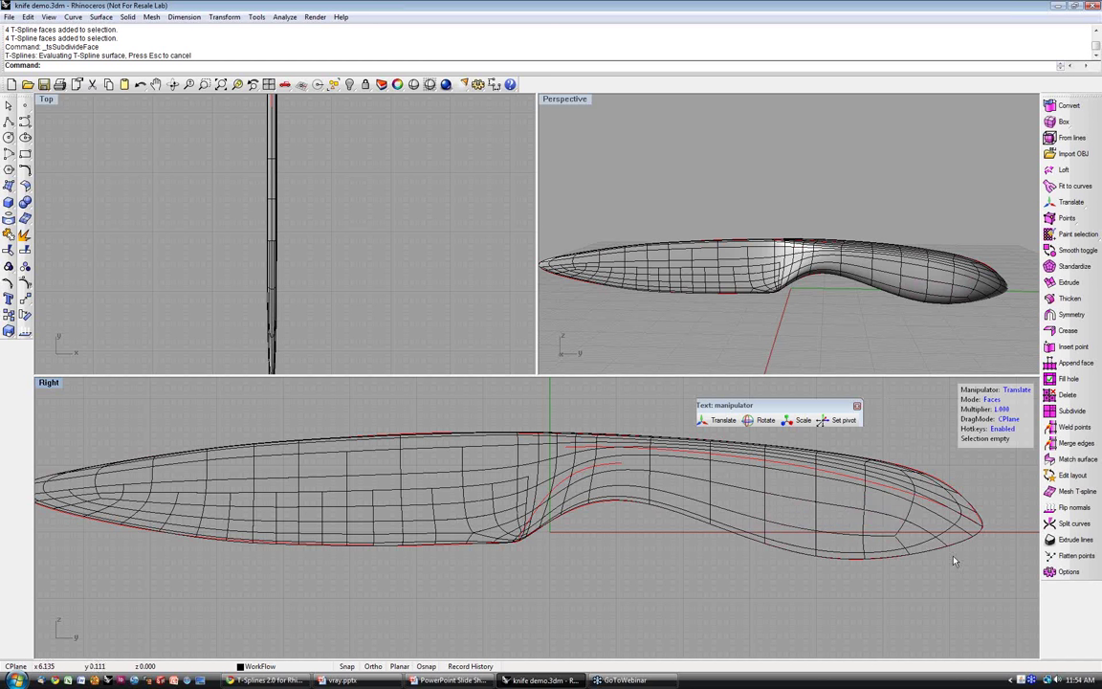
pyautogui.click(1071, 251)
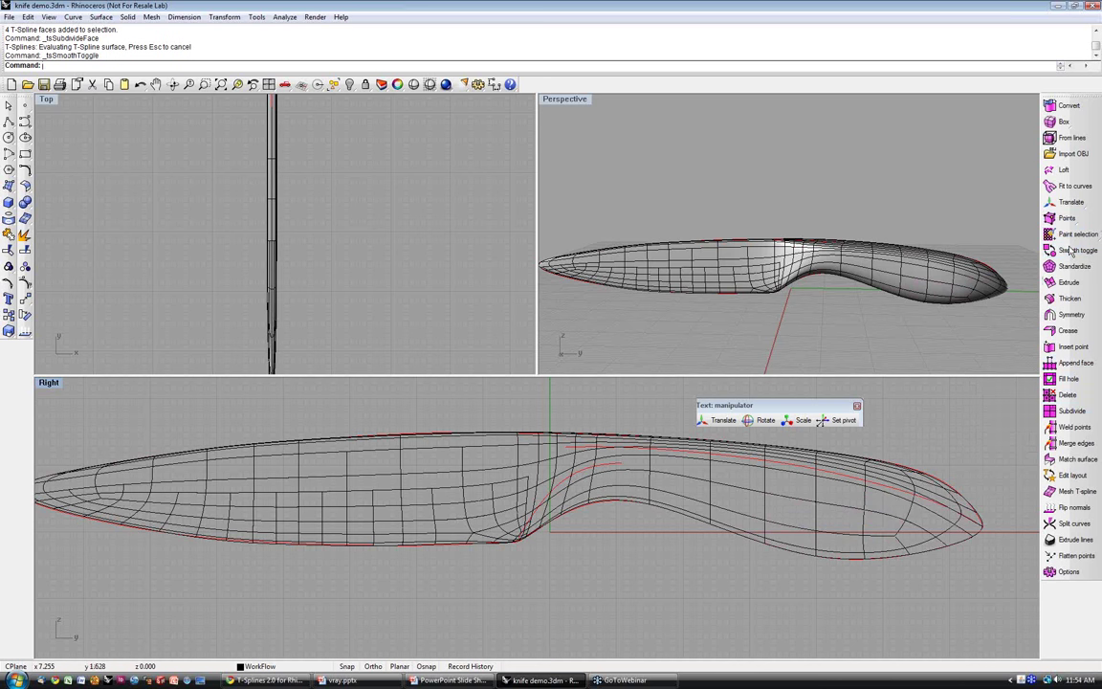
pyautogui.click(978, 285)
pyautogui.rightClick(977, 311)
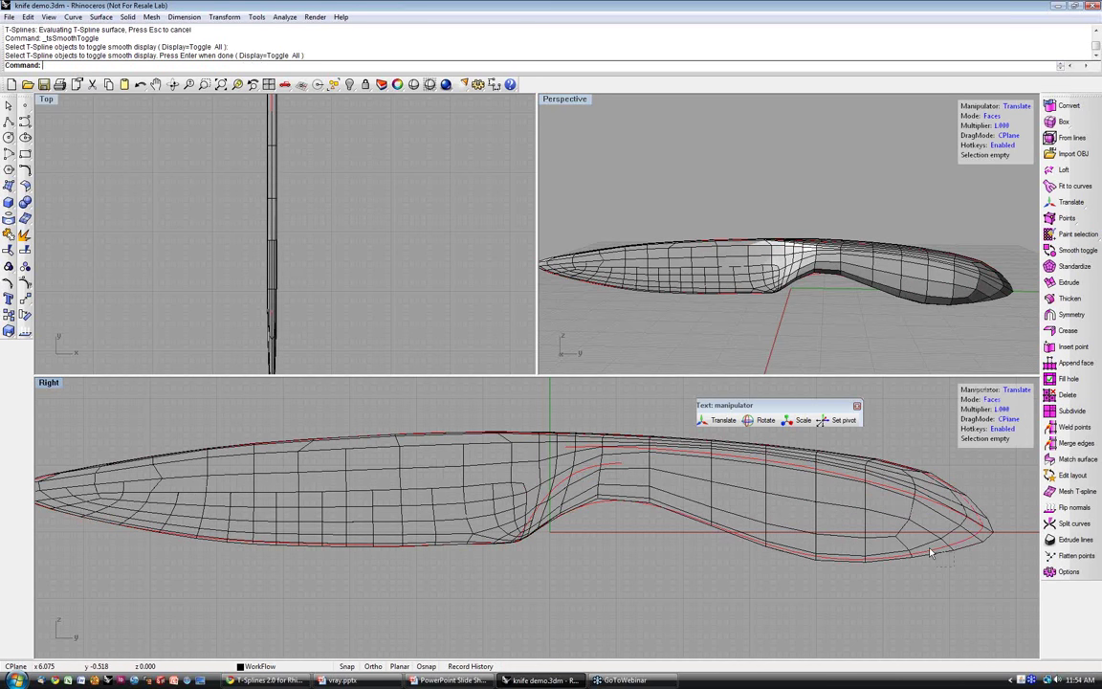
# - Extrude the side and underside faces of the handle and set the manipulator's drag mode to UVN
pyautogui.moveTo(933, 556); pyautogui.dragTo(843, 502)
pyautogui.keyDown('shift'); pyautogui.moveTo(816, 557); pyautogui.dragTo(747, 475); pyautogui.keyUp('shift')
pyautogui.keyDown('shift'); pyautogui.moveTo(665, 533); pyautogui.dragTo(572, 415); pyautogui.keyUp('shift')
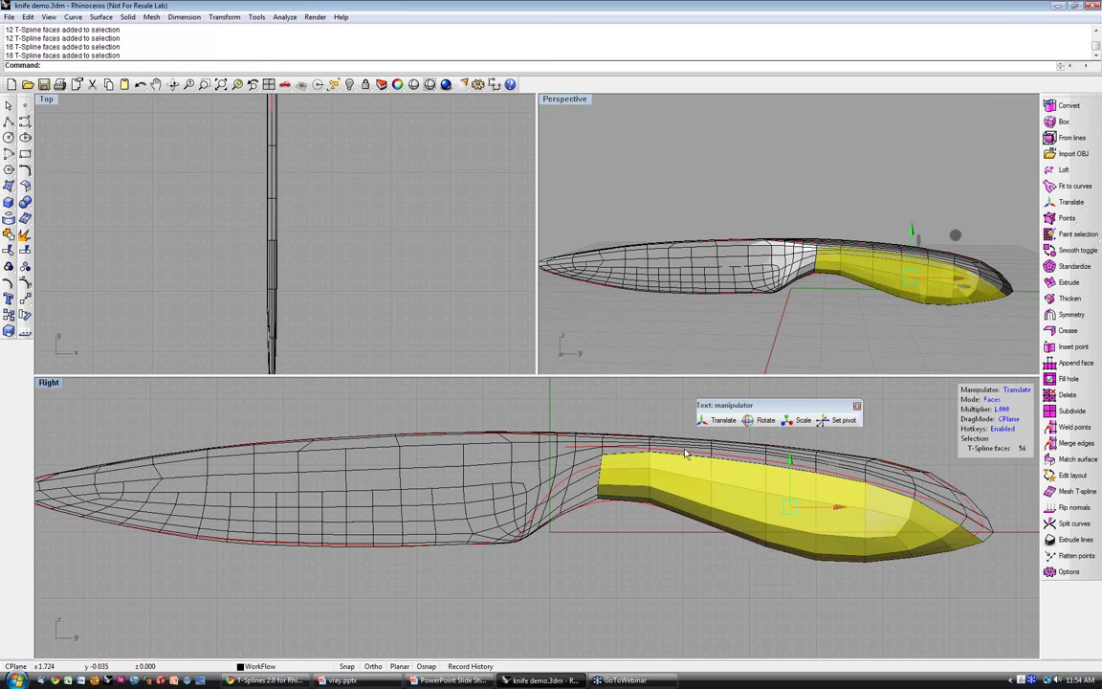
pyautogui.click(1070, 284)
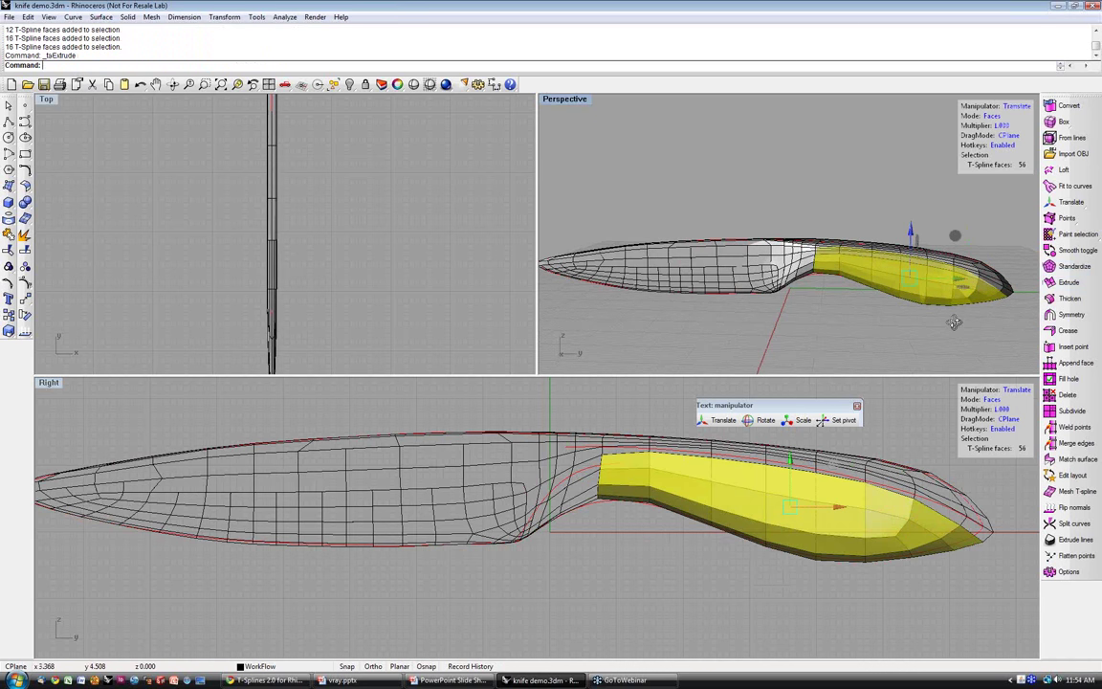
pyautogui.moveTo(892, 278)
pyautogui.mouseDown(button='right')
pyautogui.moveTo(836, 322)
pyautogui.moveTo(891, 276)
pyautogui.mouseUp(button='right')
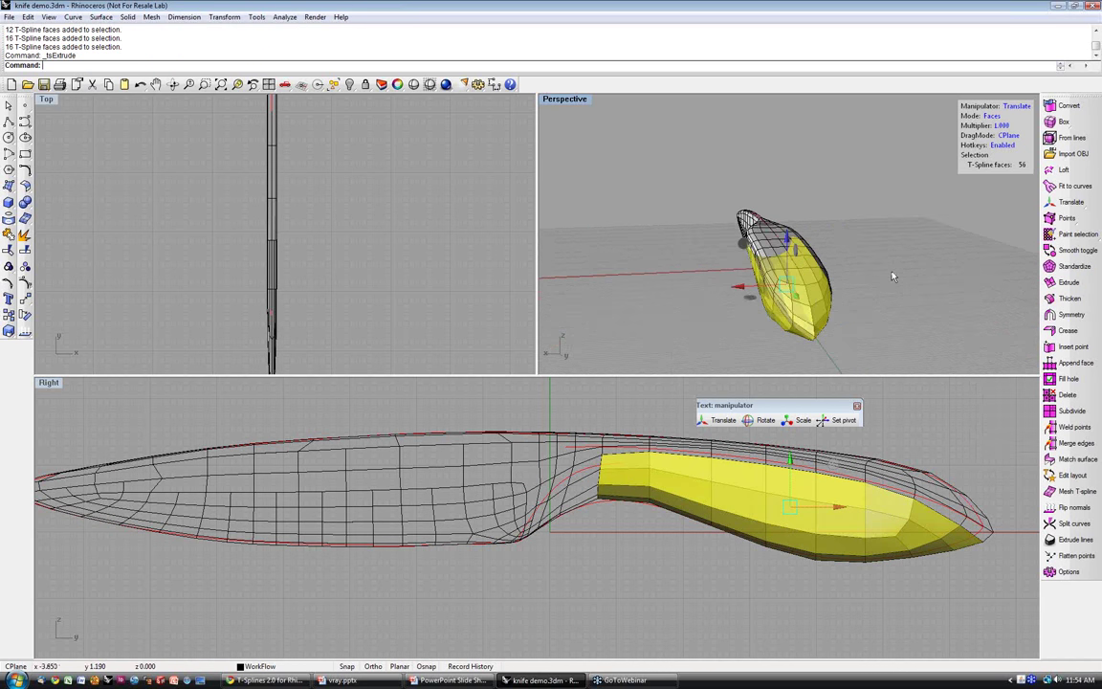
pyautogui.click(1008, 136)
pyautogui.click(1007, 136)
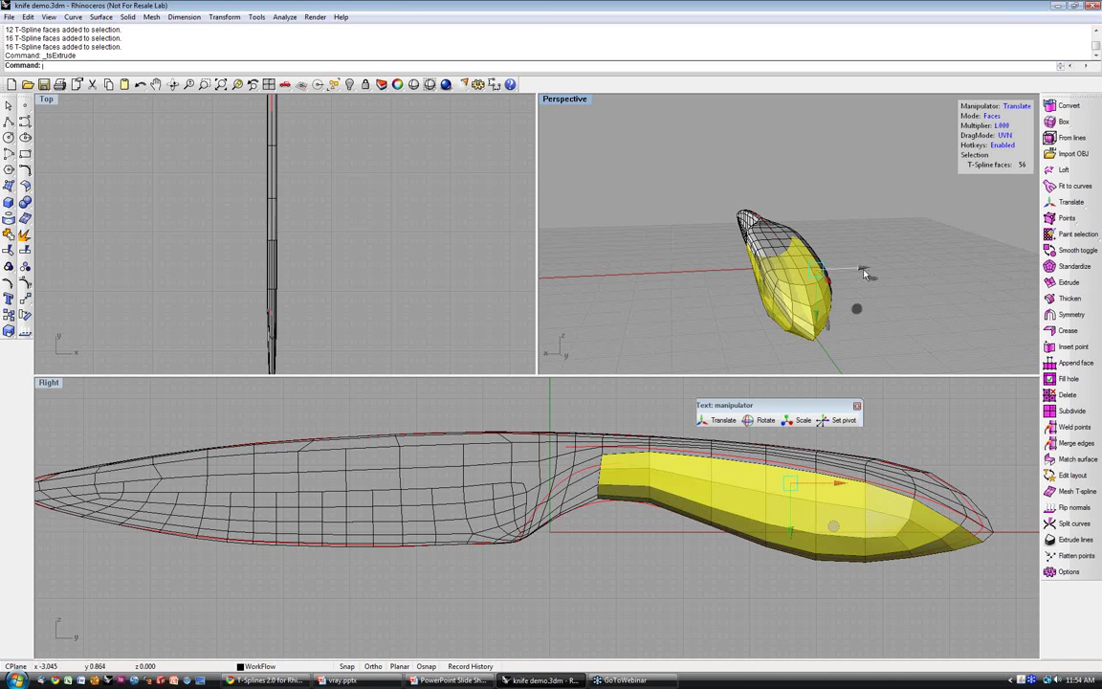
# - Try moving the extruded handle faces inward along their normals freehand, inspect the recess, and undo the move
pyautogui.moveTo(860, 268); pyautogui.dragTo(846, 275)
pyautogui.moveTo(737, 302); pyautogui.dragTo(811, 251, button='right')
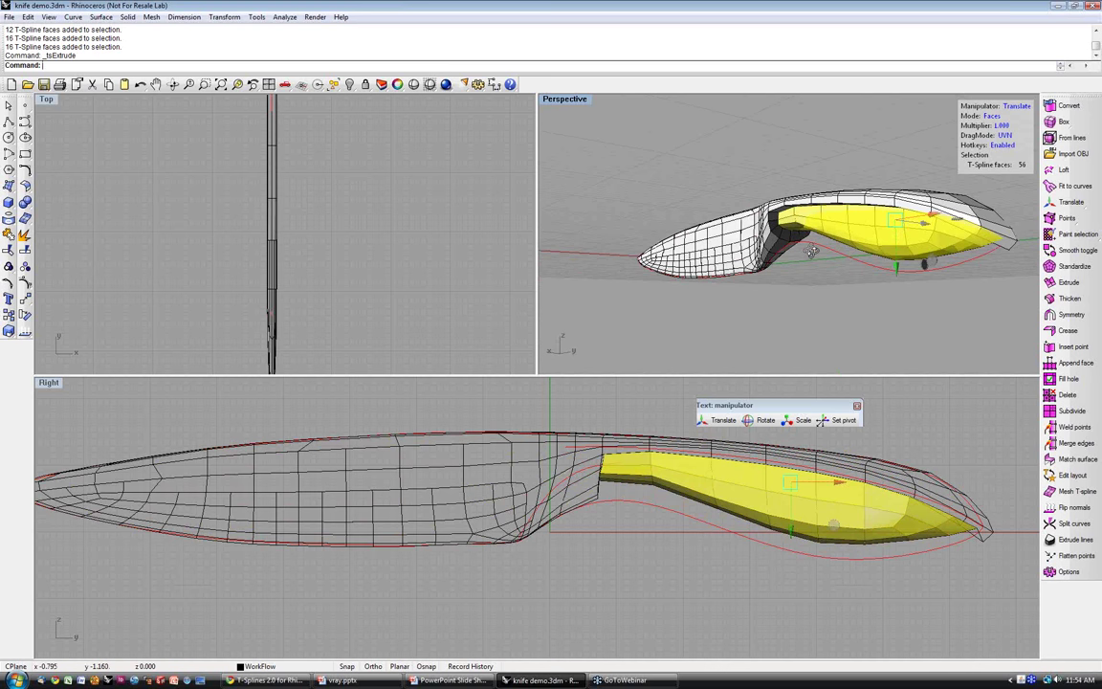
pyautogui.scroll(5, 811, 251)
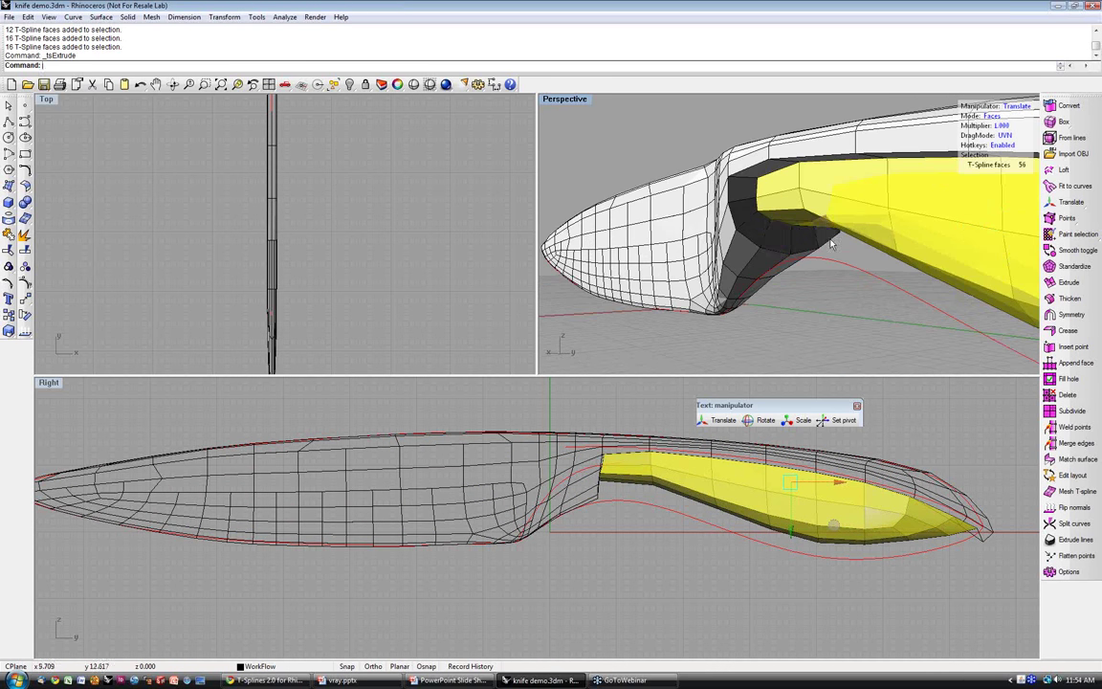
pyautogui.moveTo(830, 245); pyautogui.dragTo(799, 274, button='right')
pyautogui.hotkey('ctrl', 'z')
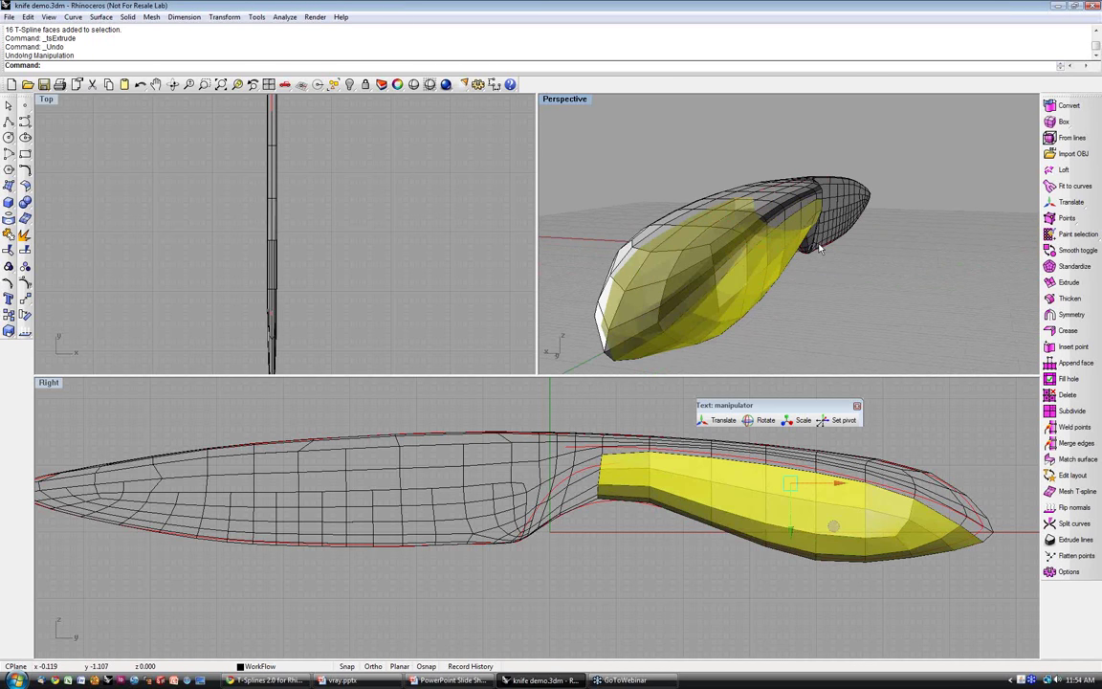
# - Translate the extruded handle faces by -.1 along their normals to recess the grip, and clear the selection
pyautogui.click(818, 245)
pyautogui.moveTo(816, 268); pyautogui.dragTo(861, 268, button='right')
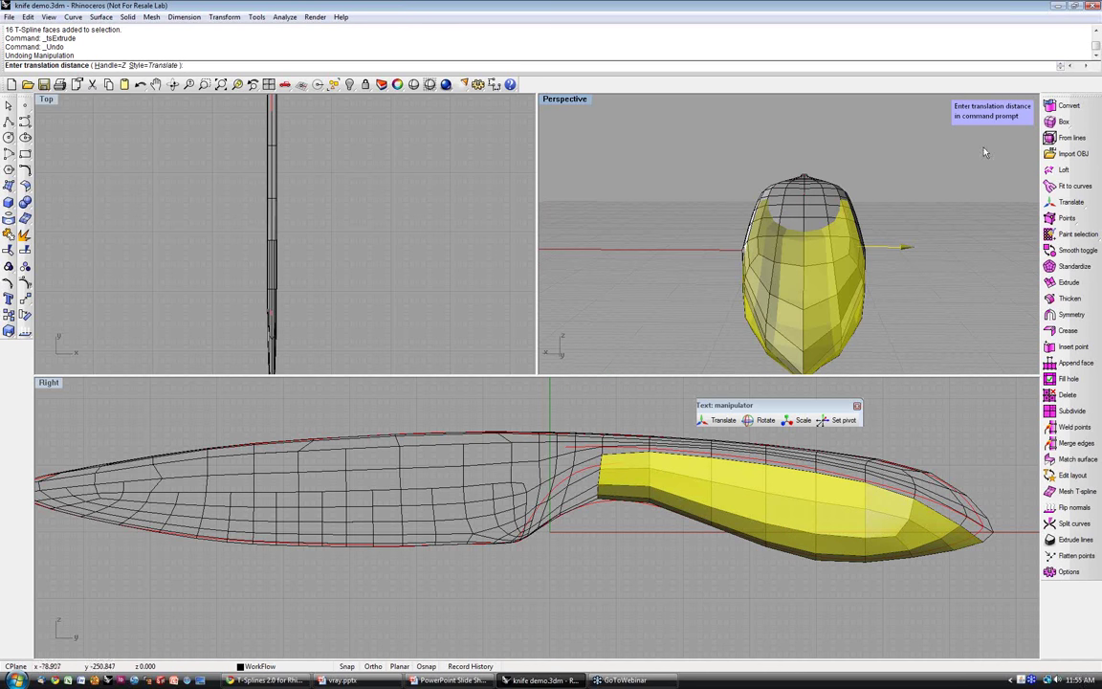
pyautogui.write('-1')
pyautogui.press('Return')
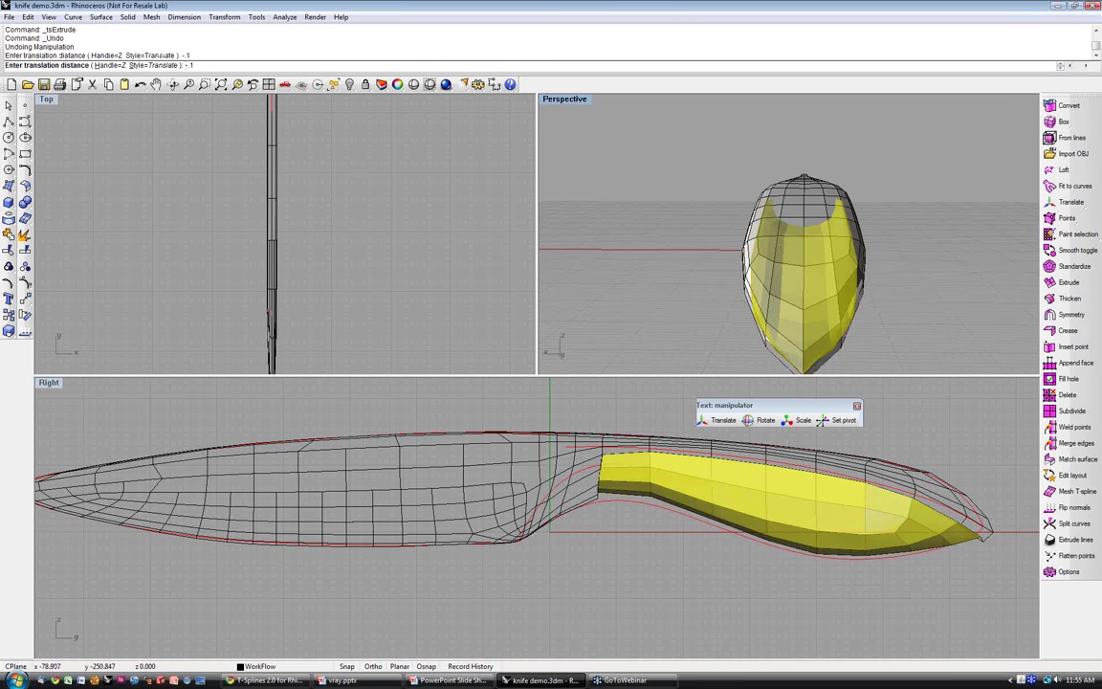
pyautogui.moveTo(765, 186); pyautogui.dragTo(826, 247, button='right')
pyautogui.scroll(3, 824, 245)
pyautogui.press('Escape')
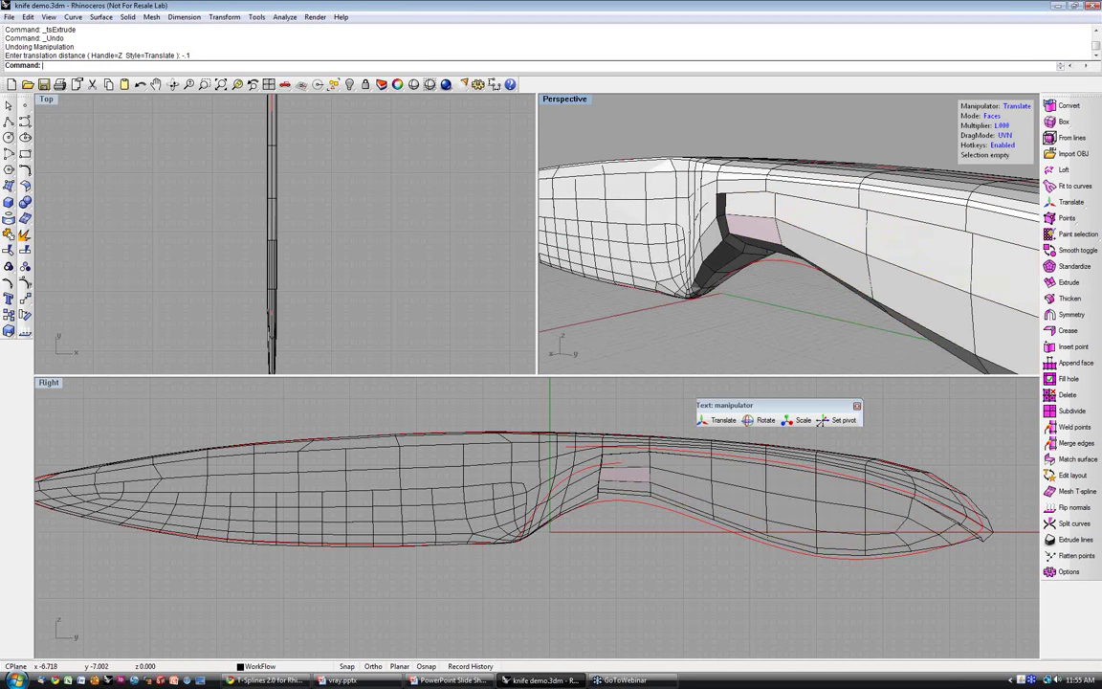
# - Preview the recessed handle in smooth display with Smooth toggle, and undo the toggle
pyautogui.moveTo(729, 218); pyautogui.dragTo(780, 234, button='right')
pyautogui.scroll(-3, 780, 235)
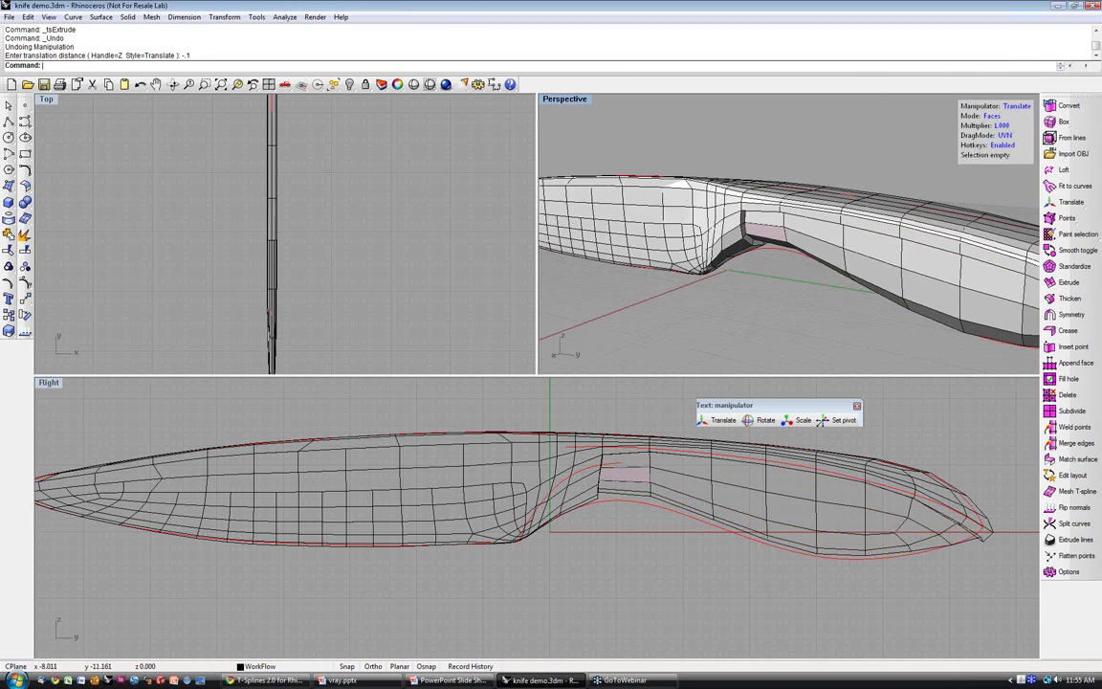
pyautogui.click(1064, 250)
pyautogui.click(756, 220)
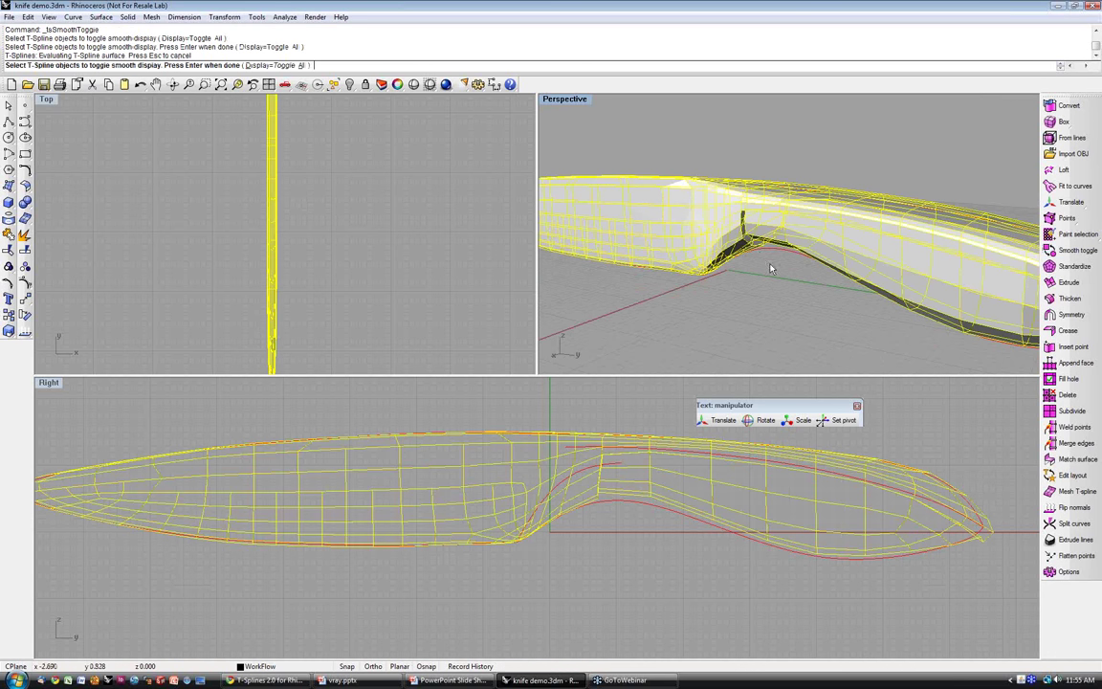
pyautogui.press('Return')
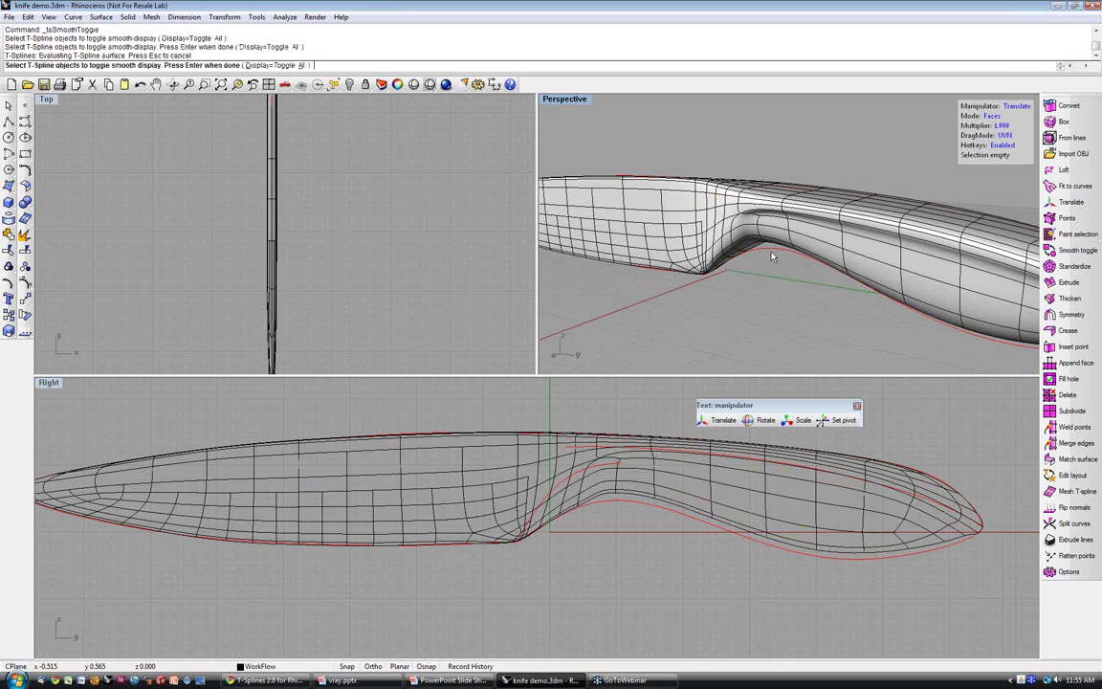
pyautogui.moveTo(770, 266); pyautogui.dragTo(739, 229, button='right')
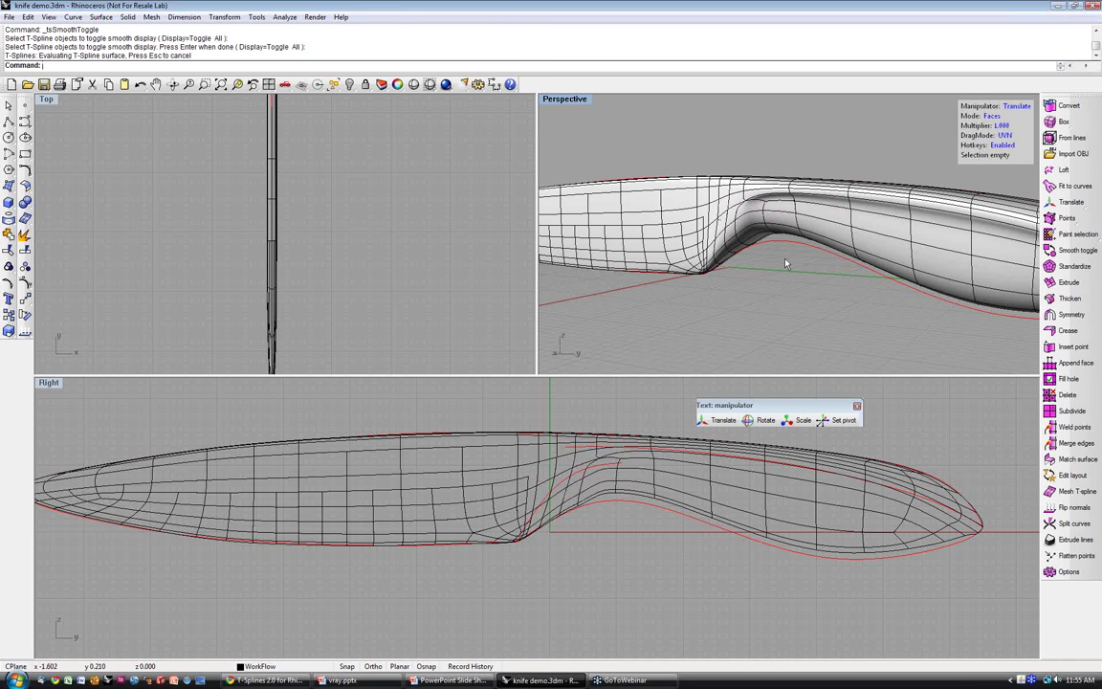
pyautogui.hotkey('ctrl', 'z')
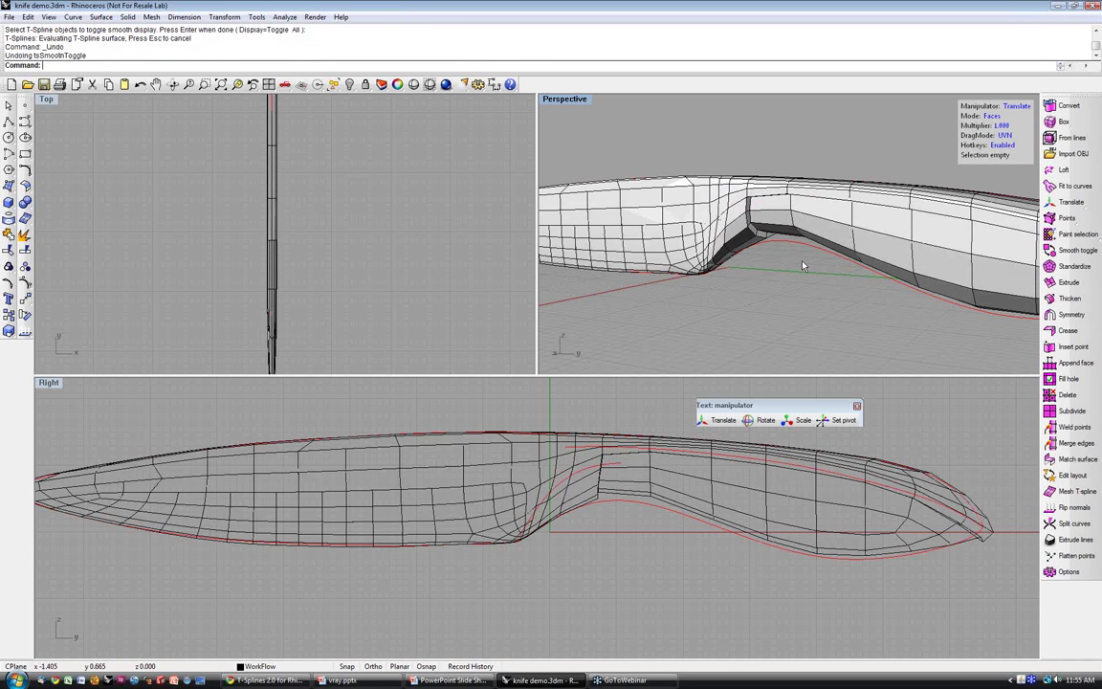
# - Switch to edge mode, select the short edge at the recess wall's front lower corner, and extend it to its edge ring
pyautogui.moveTo(802, 266); pyautogui.dragTo(743, 238, button='right')
pyautogui.scroll(3, 742, 238)
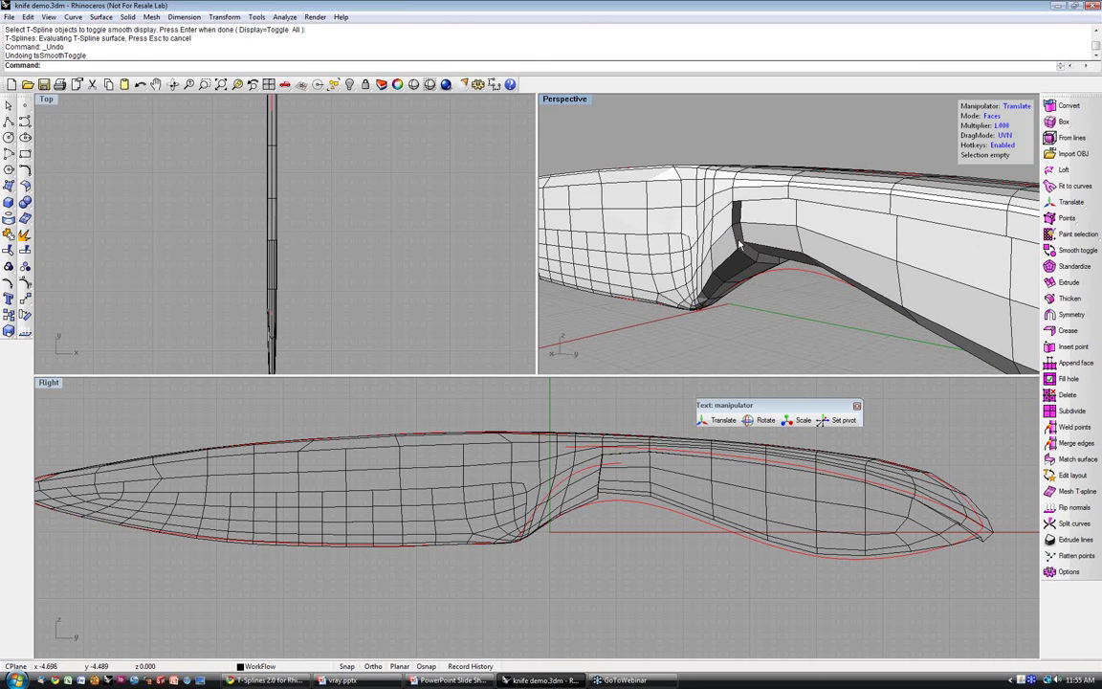
pyautogui.click(992, 116)
pyautogui.scroll(2, 743, 252)
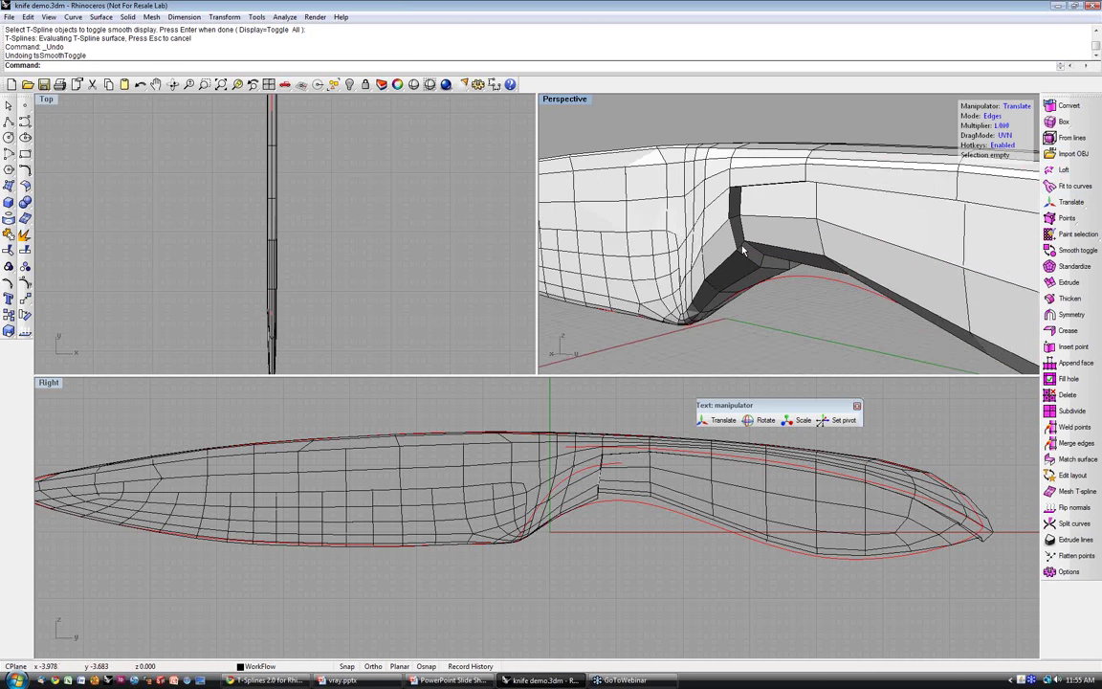
pyautogui.scroll(2, 742, 251)
pyautogui.click(740, 248)
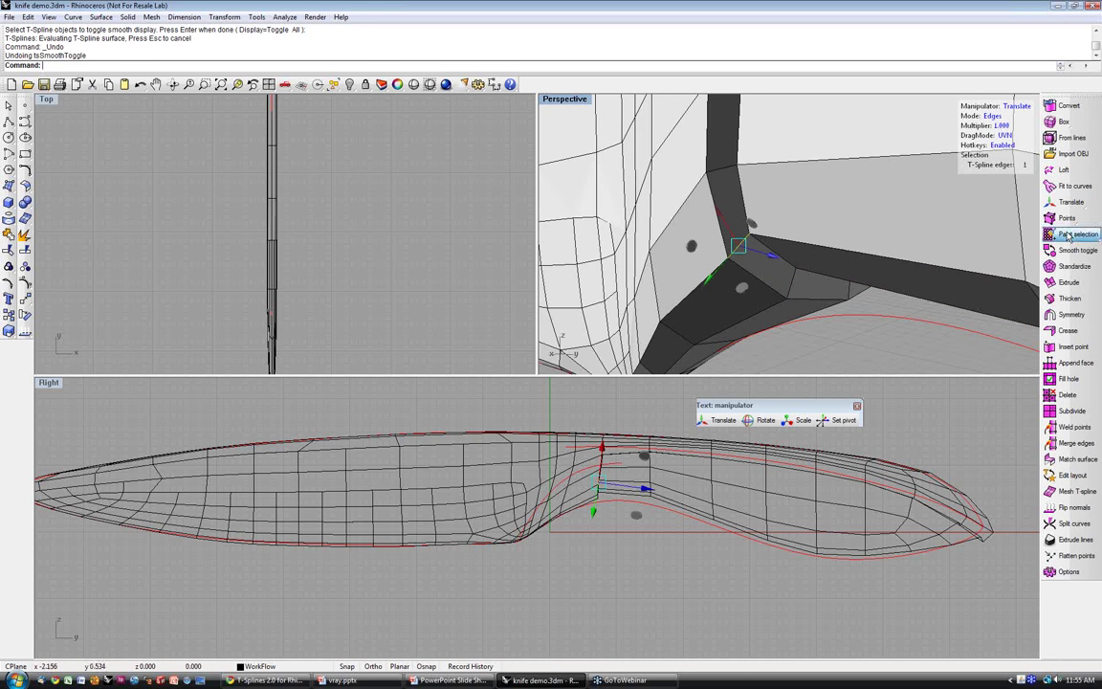
pyautogui.click(1069, 236)
pyautogui.moveTo(915, 214)
pyautogui.mouseDown()
pyautogui.moveTo(943, 276)
pyautogui.moveTo(935, 402)
pyautogui.mouseUp()
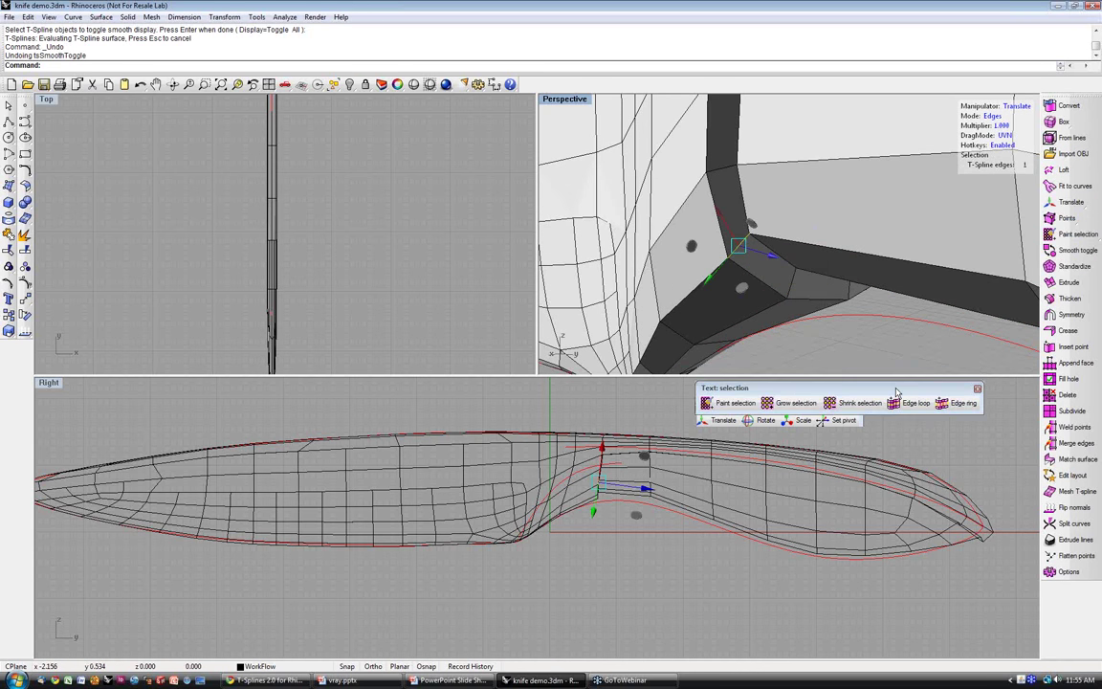
pyautogui.click(946, 406)
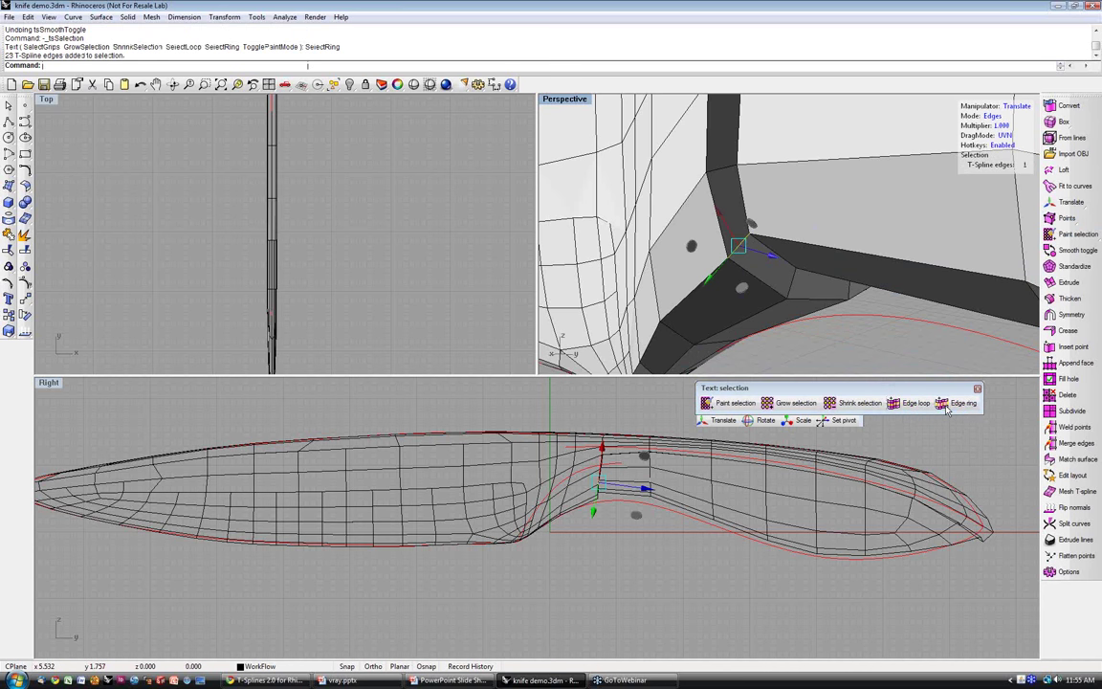
# - Insert an edge loop through the selected ring on the recess wall at .9, using the Simple insertion type
pyautogui.scroll(-7, 792, 291)
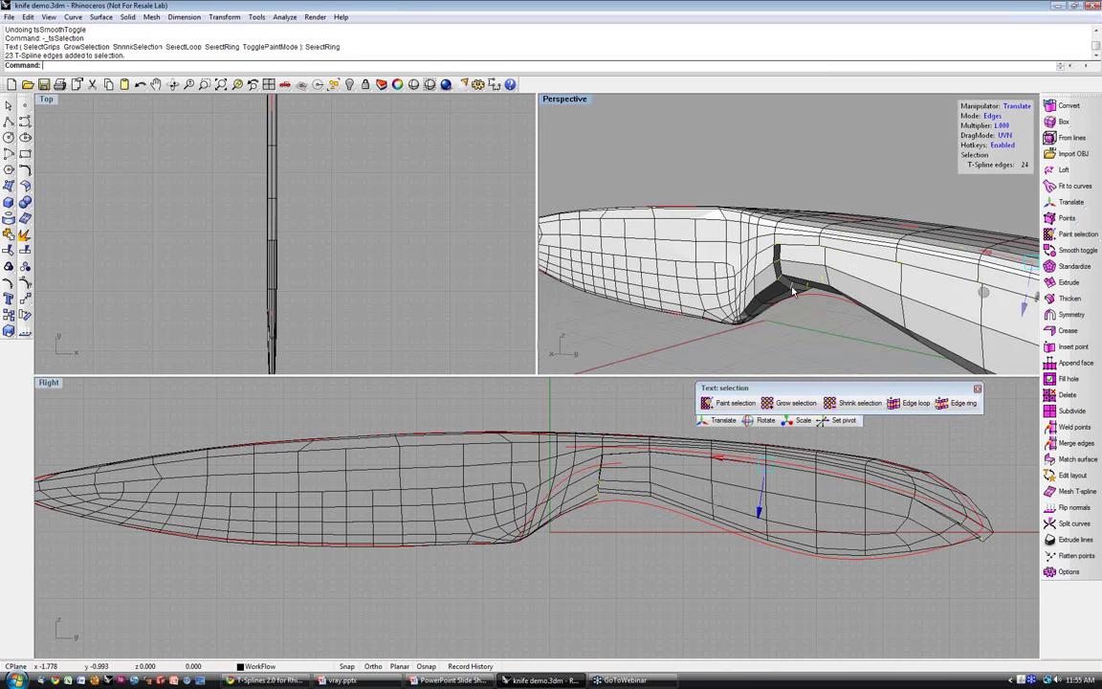
pyautogui.moveTo(792, 292); pyautogui.dragTo(706, 251, button='right')
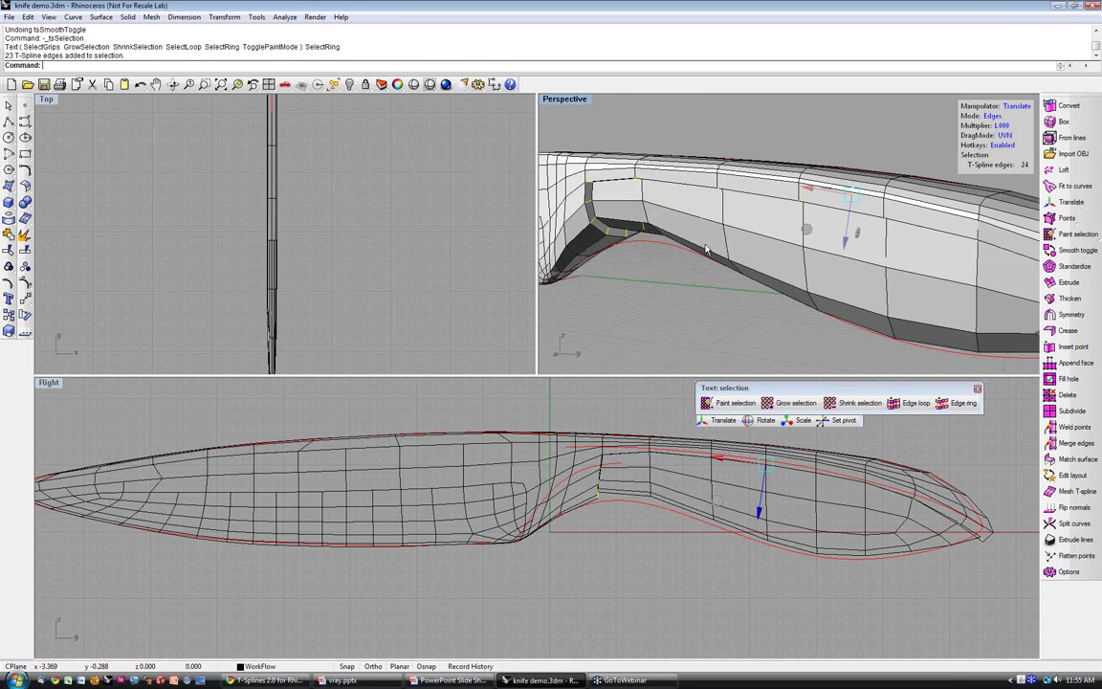
pyautogui.scroll(-6, 846, 291)
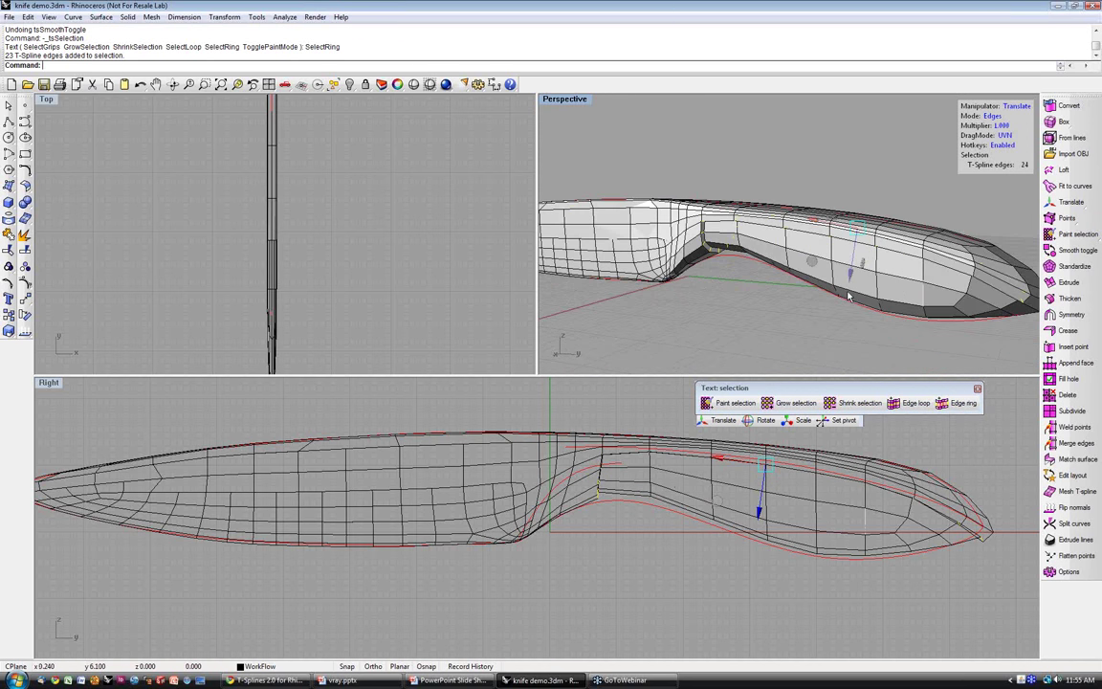
pyautogui.scroll(8, 673, 251)
pyautogui.moveTo(751, 256); pyautogui.dragTo(727, 257, button='right')
pyautogui.scroll(6, 729, 255)
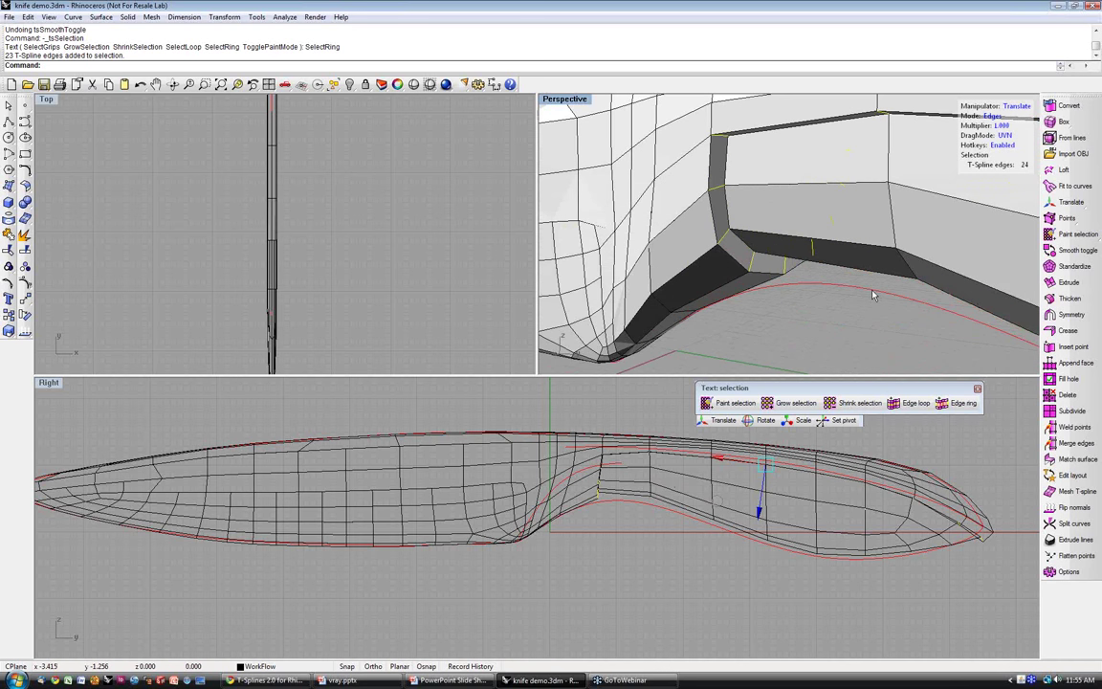
pyautogui.click(1070, 348)
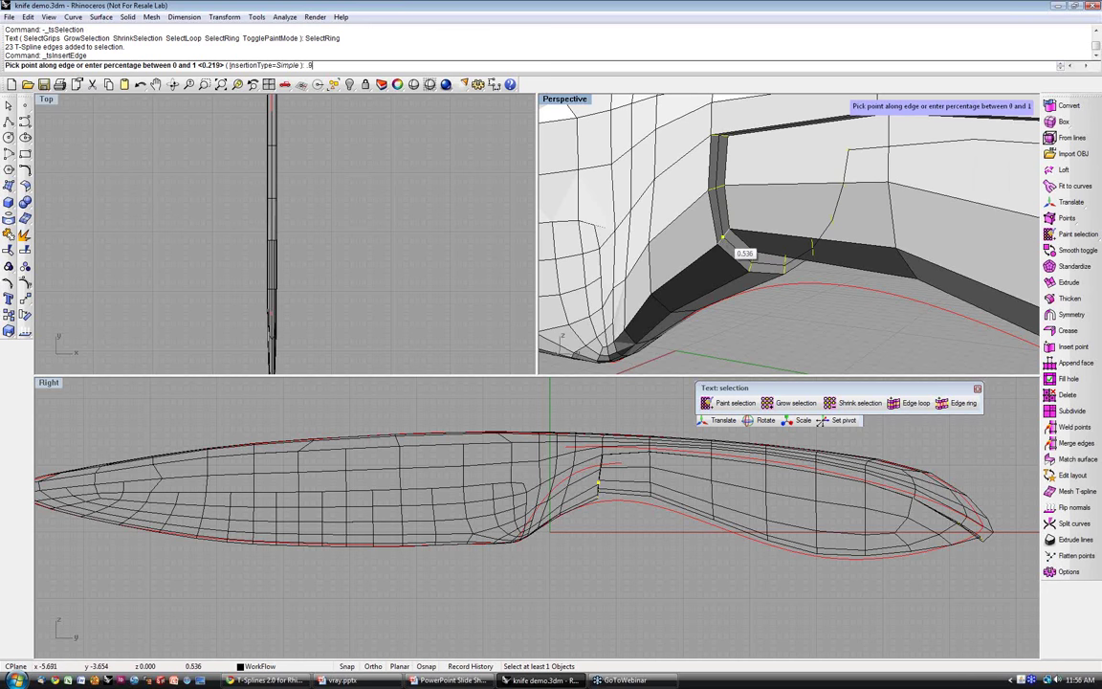
pyautogui.click(723, 240)
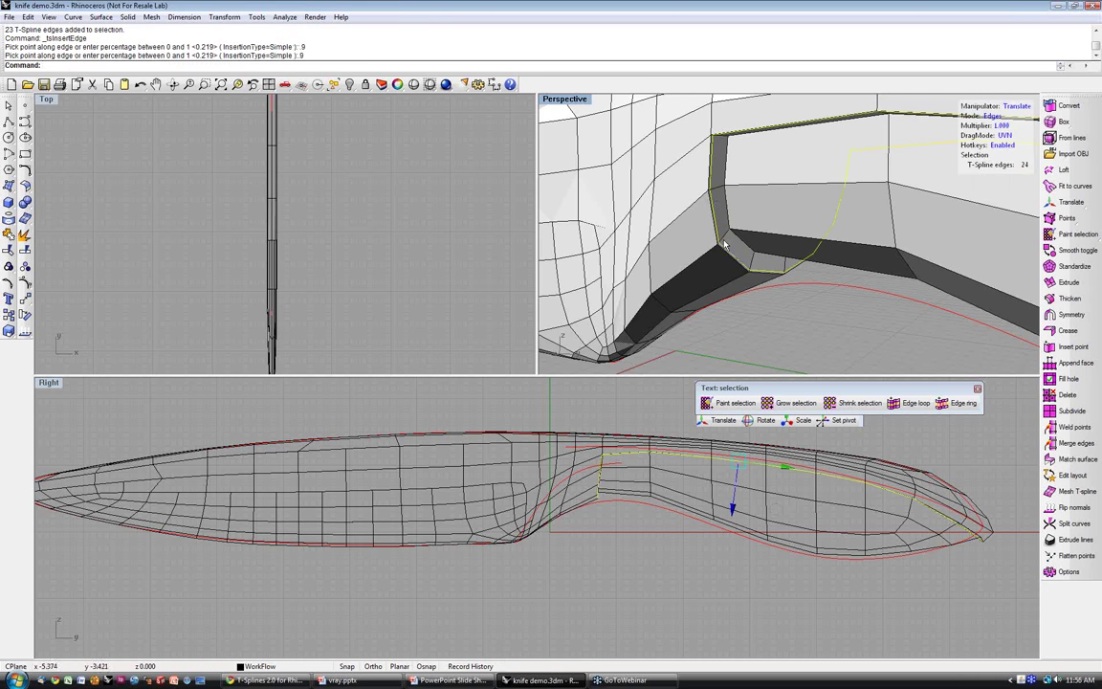
# - Preview the handle recess in smooth display with Smooth toggle, clear the edge selection, and shade the view
pyautogui.scroll(2, 765, 258)
pyautogui.scroll(-5, 765, 258)
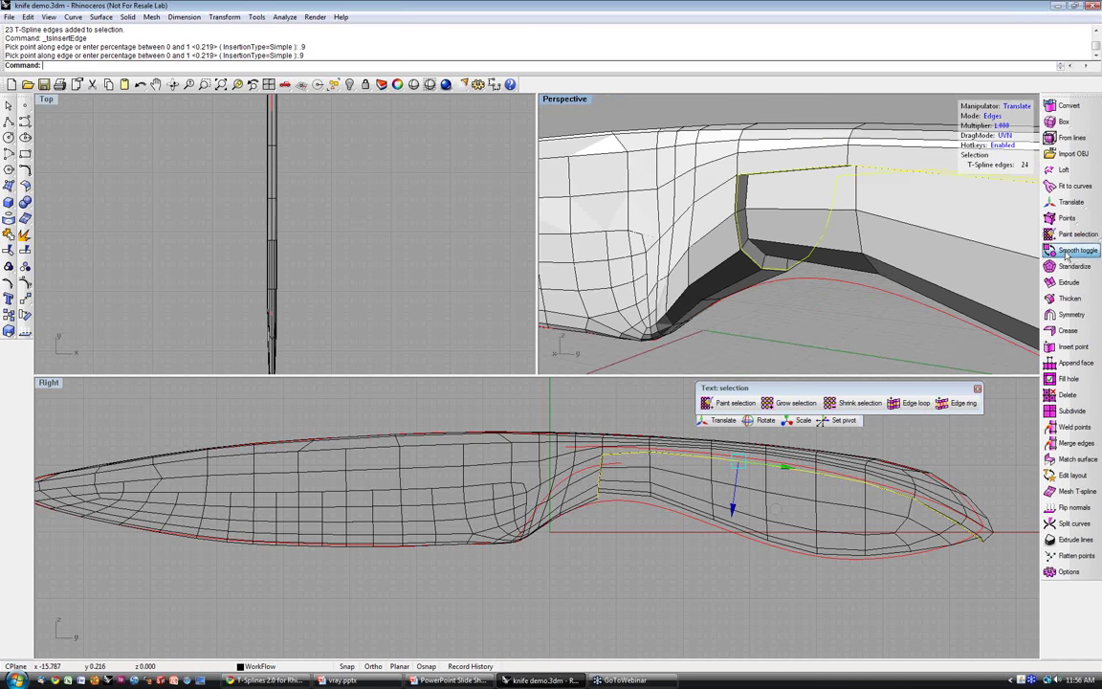
pyautogui.click(1066, 255)
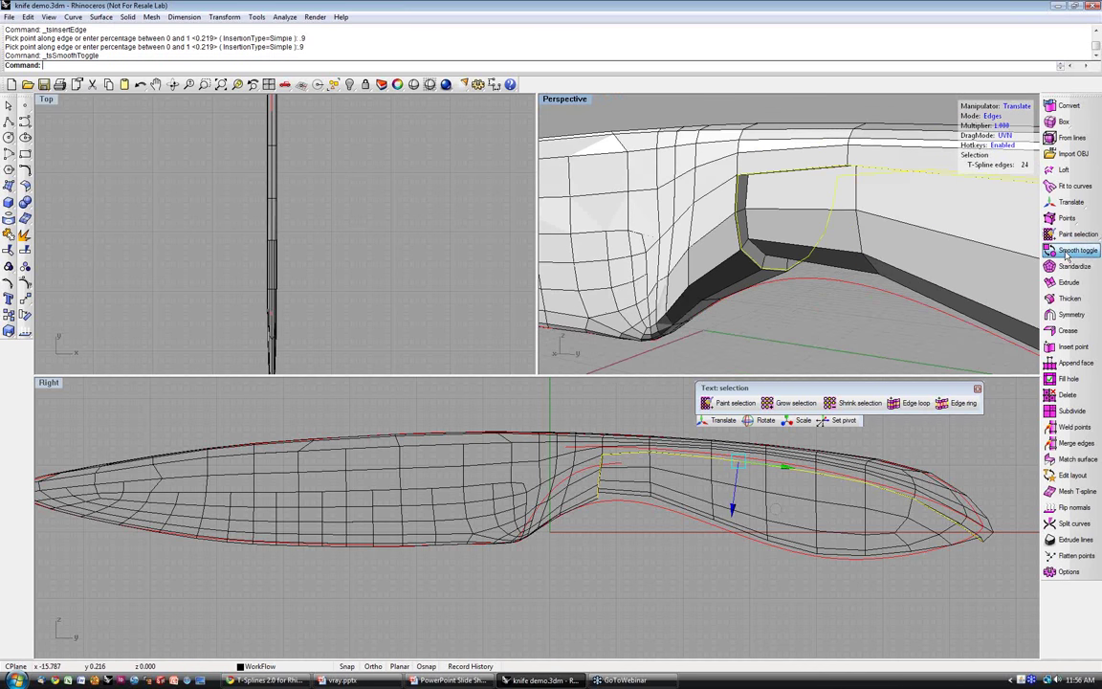
pyautogui.click(902, 246)
pyautogui.press('Return')
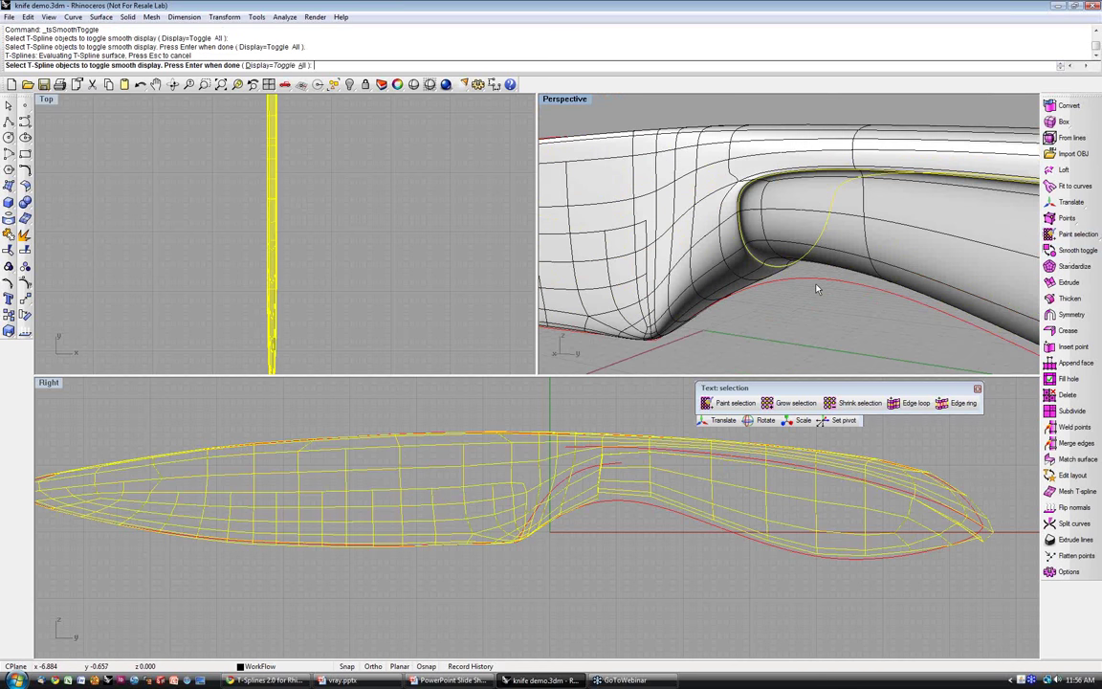
pyautogui.press('Return')
pyautogui.doubleClick(756, 232)
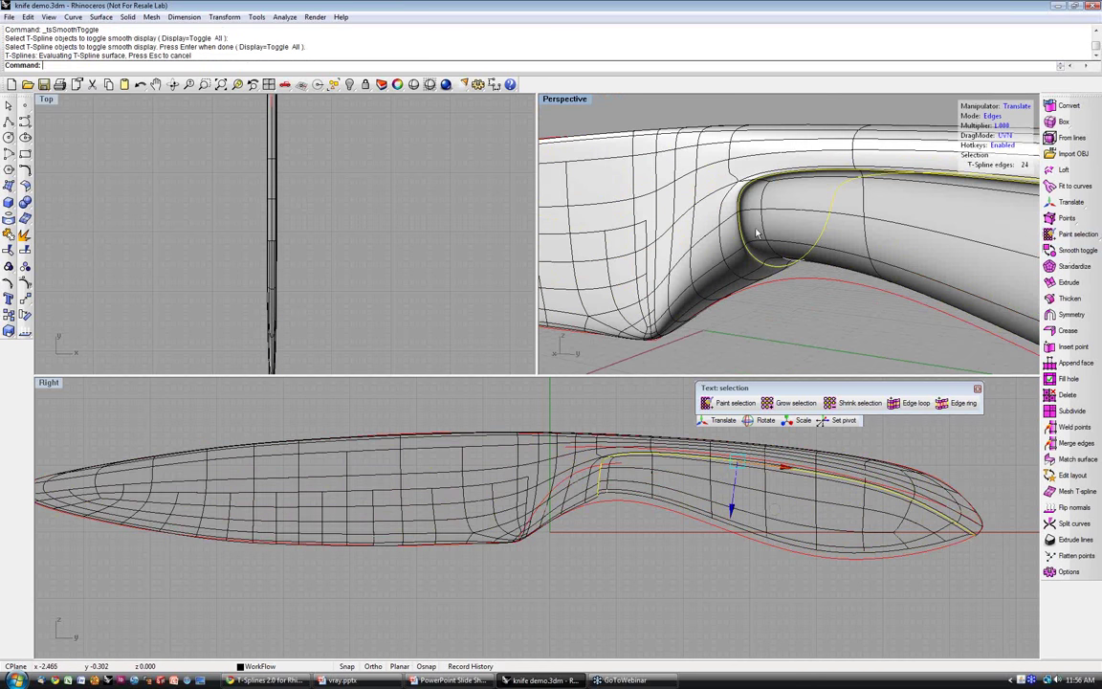
pyautogui.moveTo(756, 232)
pyautogui.mouseDown(button='right')
pyautogui.moveTo(604, 191)
pyautogui.moveTo(730, 258)
pyautogui.moveTo(819, 239)
pyautogui.moveTo(682, 247)
pyautogui.moveTo(704, 247)
pyautogui.moveTo(849, 325)
pyautogui.moveTo(784, 276)
pyautogui.mouseUp(button='right')
pyautogui.rightClick(770, 331)
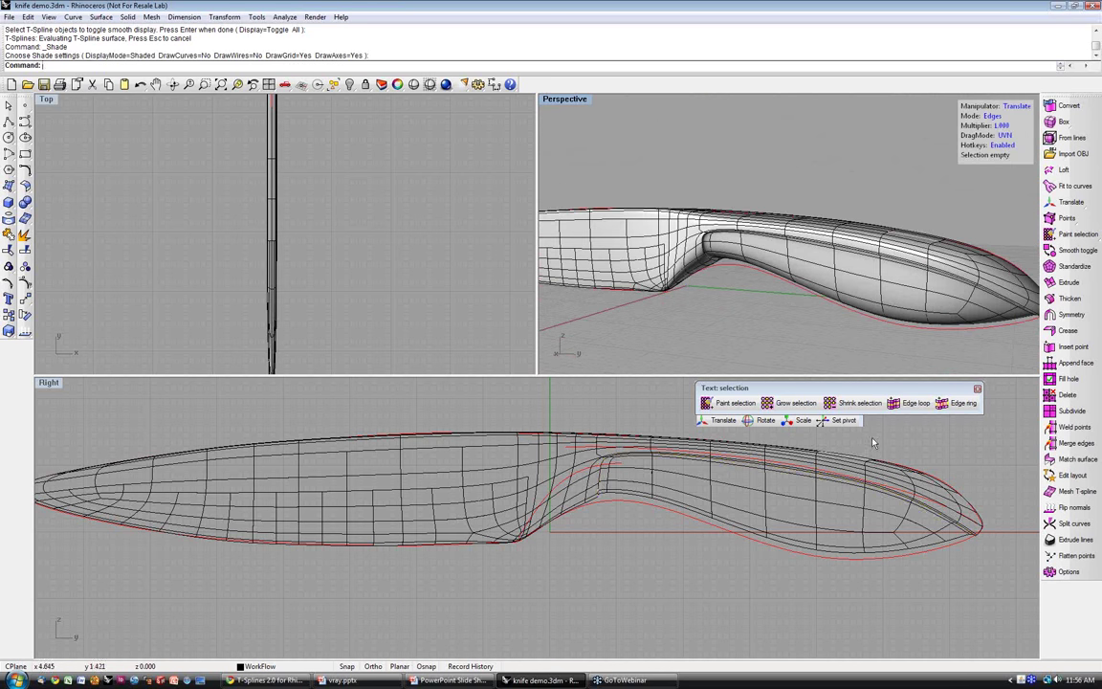
# - Return the knife from smooth to box display with Smooth toggle
pyautogui.moveTo(773, 498); pyautogui.dragTo(738, 510, button='right')
pyautogui.click(1057, 251)
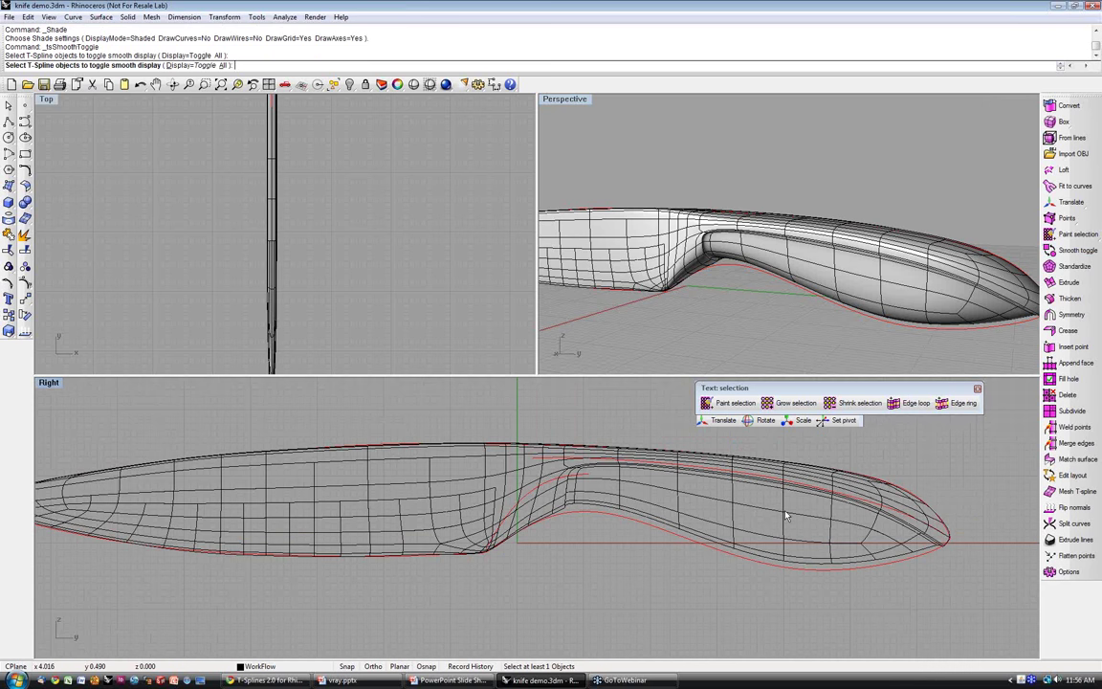
pyautogui.click(786, 517)
pyautogui.press('Return')
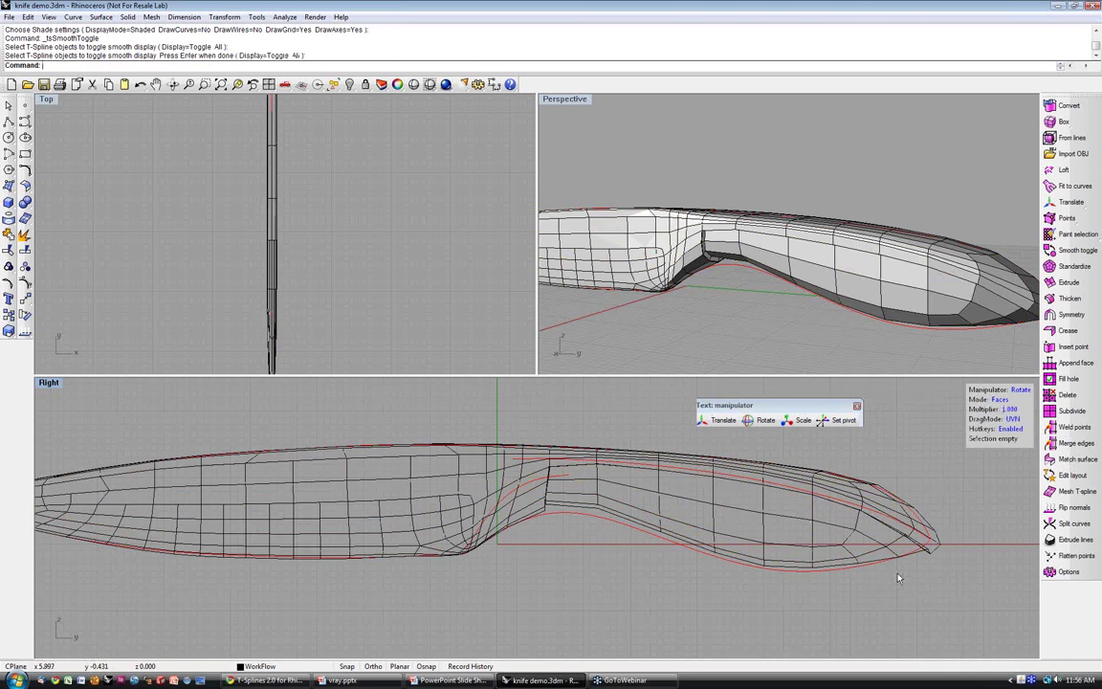
# - With the manipulator hidden, select all recessed grip faces along the handle and duplicate them as a separate T-spline
pyautogui.moveTo(903, 577); pyautogui.dragTo(866, 545)
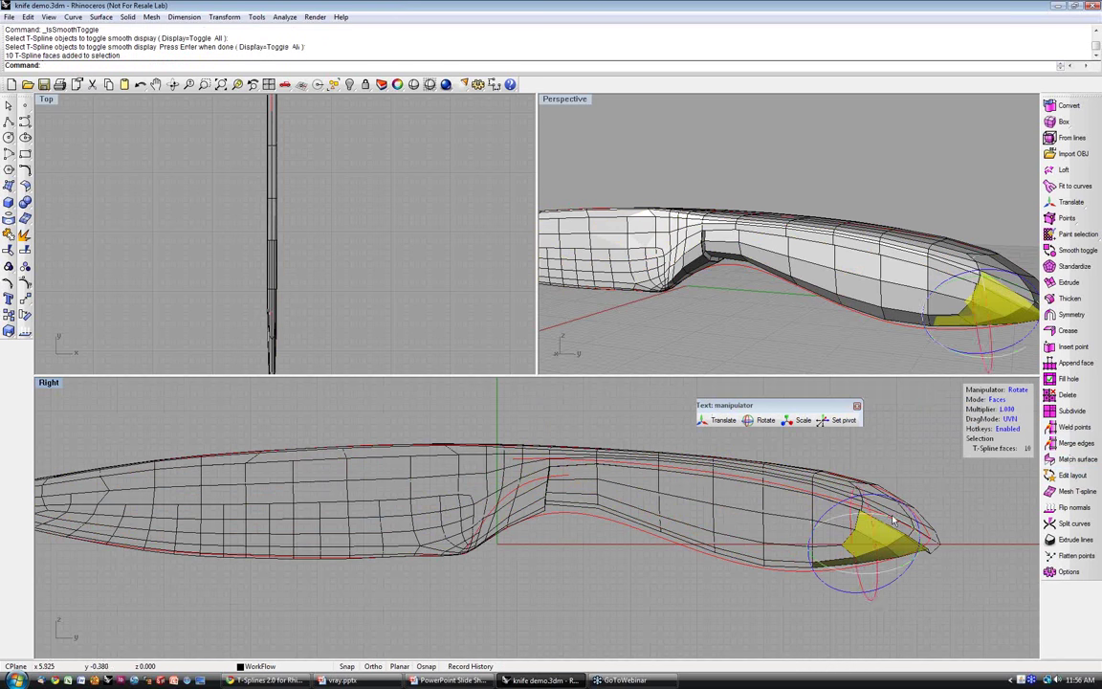
pyautogui.press('r')
pyautogui.press('q')
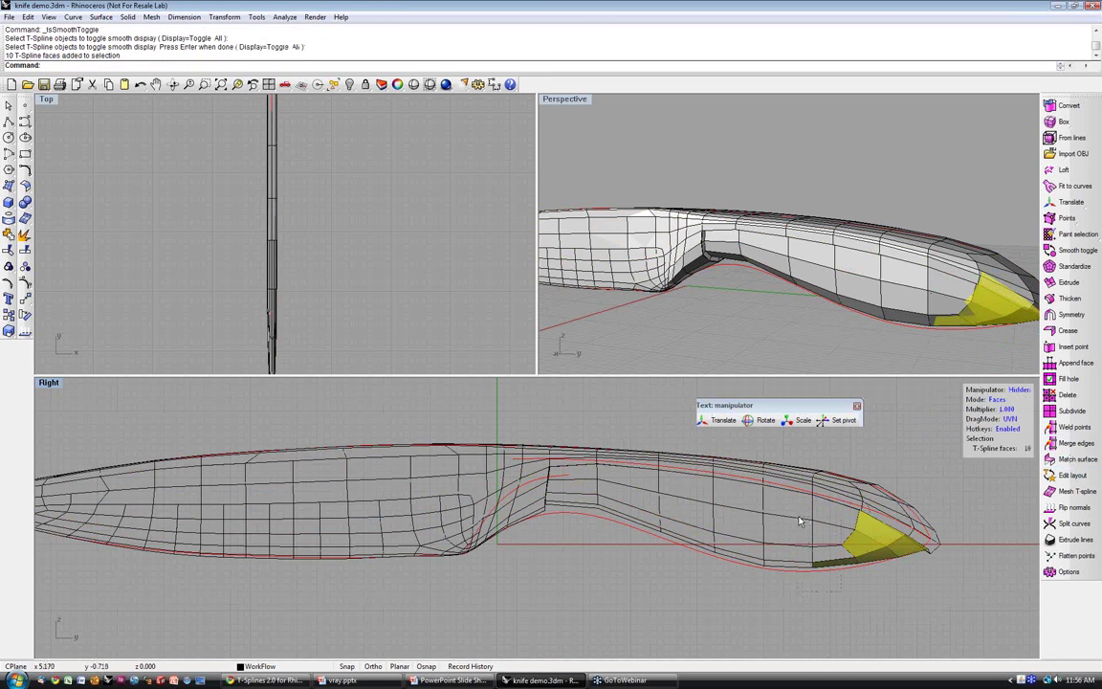
pyautogui.moveTo(800, 522); pyautogui.dragTo(751, 574)
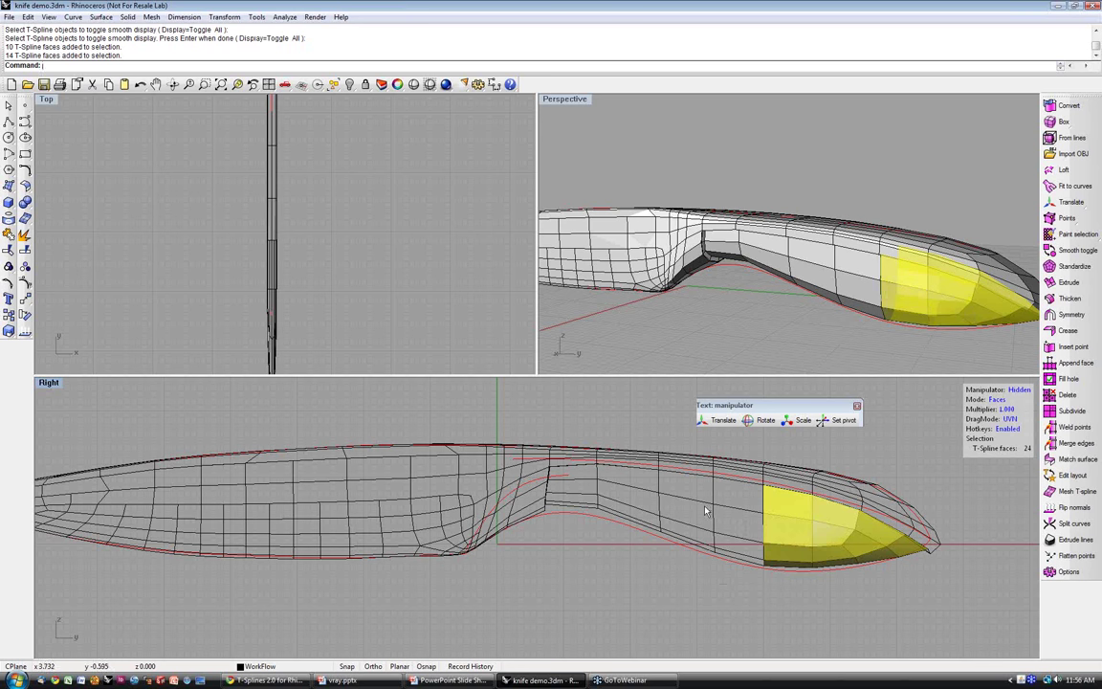
pyautogui.keyDown('shift'); pyautogui.moveTo(706, 509); pyautogui.dragTo(657, 540); pyautogui.keyUp('shift')
pyautogui.keyDown('shift'); pyautogui.moveTo(581, 474); pyautogui.dragTo(644, 512); pyautogui.keyUp('shift')
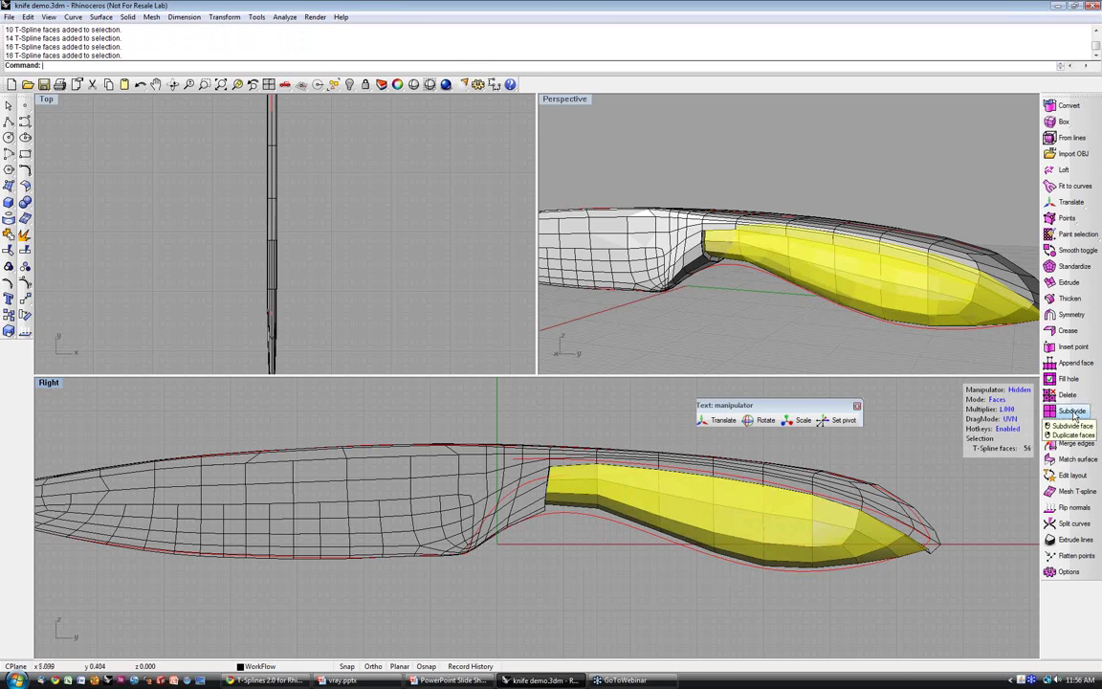
pyautogui.click(1064, 415)
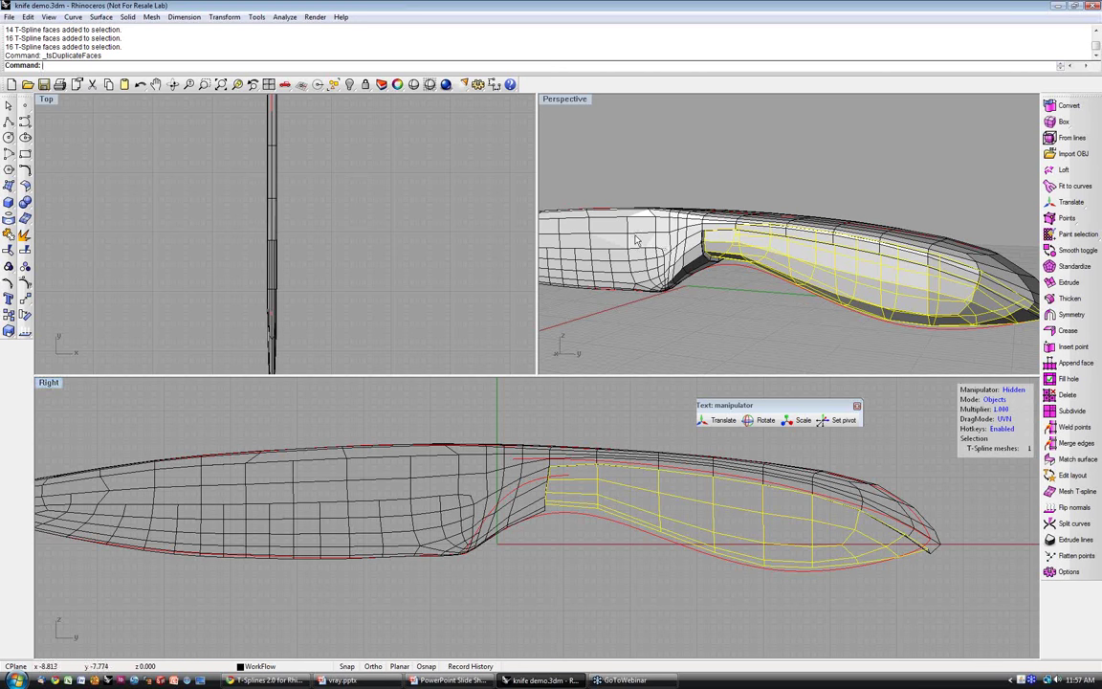
# - Hide the original knife body, leaving the duplicated grip surface and the guide curves
pyautogui.click(574, 239)
pyautogui.click(349, 85)
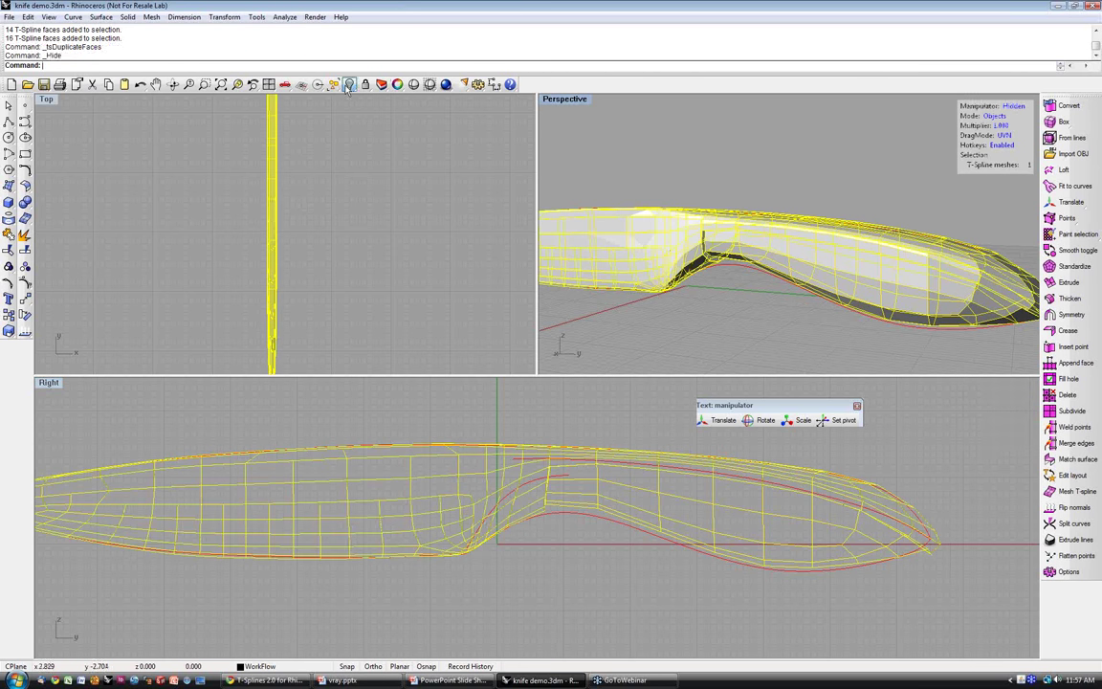
pyautogui.moveTo(754, 299); pyautogui.dragTo(788, 228, button='right')
# - Preview the duplicated grip surface in smooth display with Smooth toggle, and return it to box display
pyautogui.click(861, 268)
pyautogui.click(1066, 251)
pyautogui.click(910, 290)
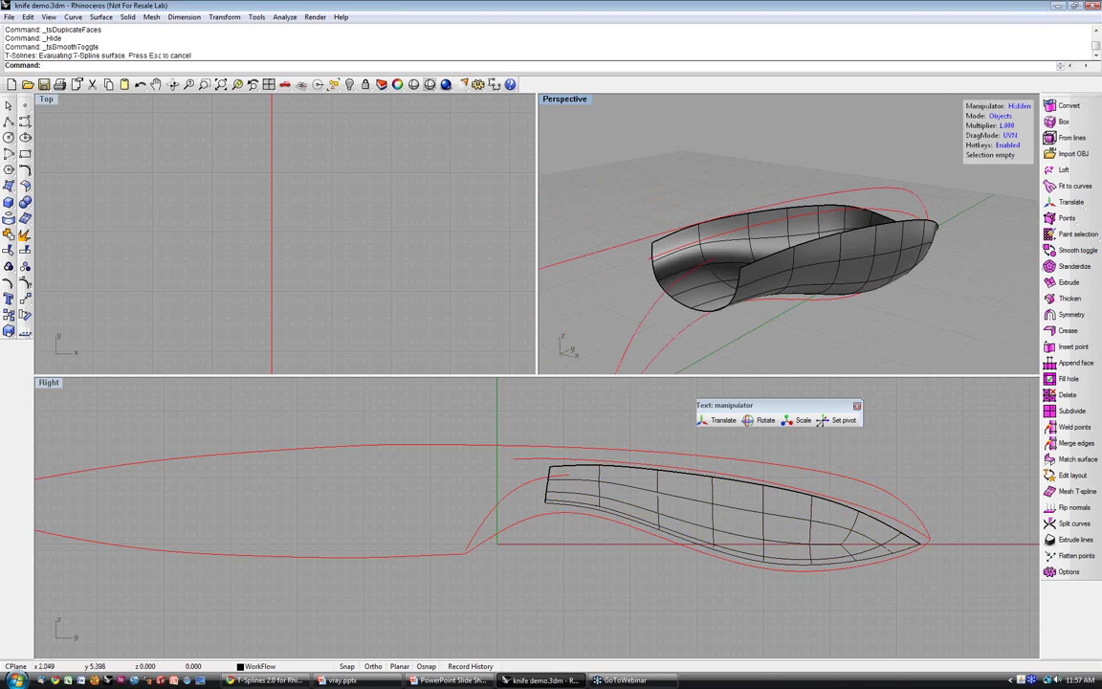
pyautogui.click(1057, 249)
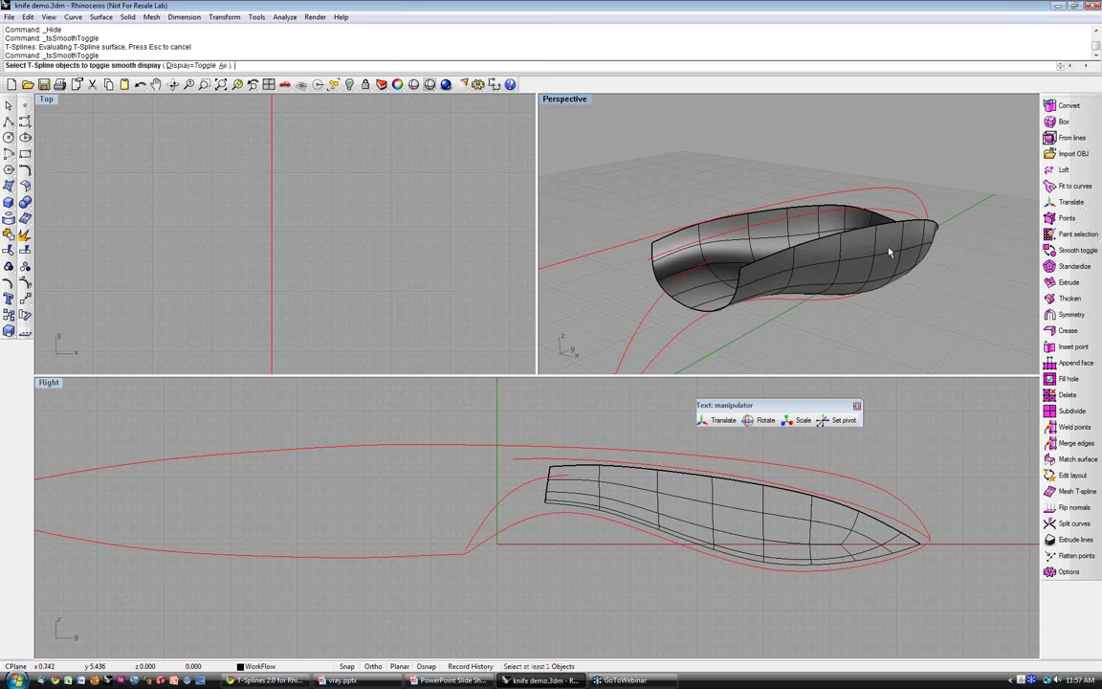
pyautogui.click(843, 271)
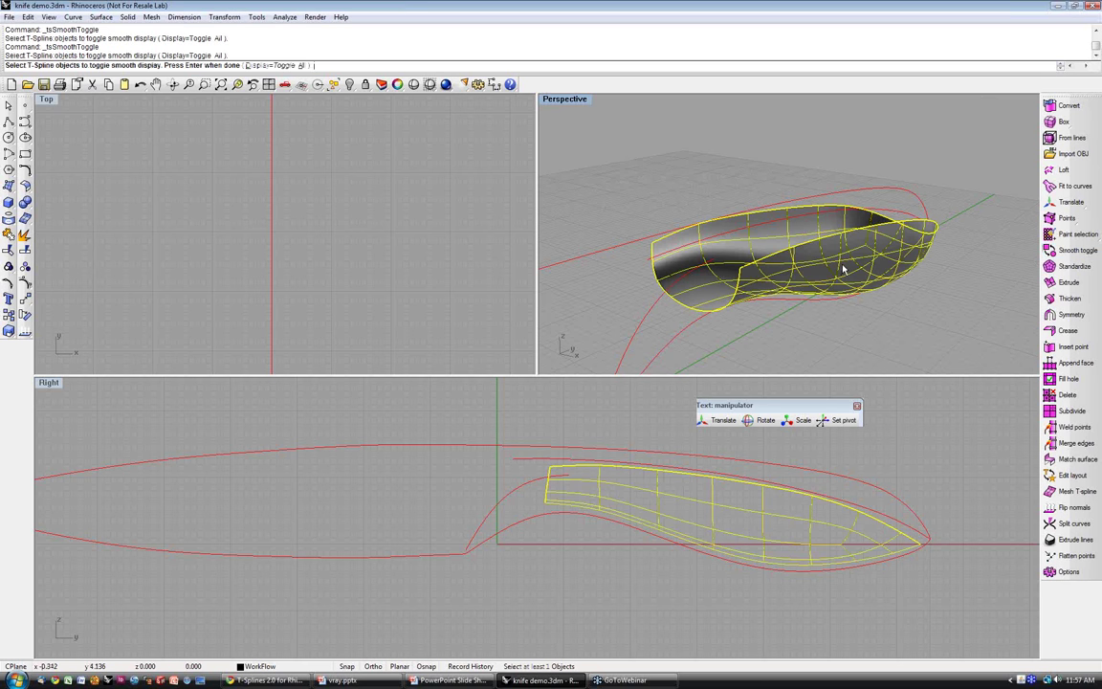
pyautogui.rightClick(843, 271)
# - Thicken the duplicated grip surface by .1 with DirectionType PerVertexNormal and CreaseEdges No, and clear the selection
pyautogui.moveTo(942, 323); pyautogui.dragTo(918, 324, button='right')
pyautogui.click(856, 286)
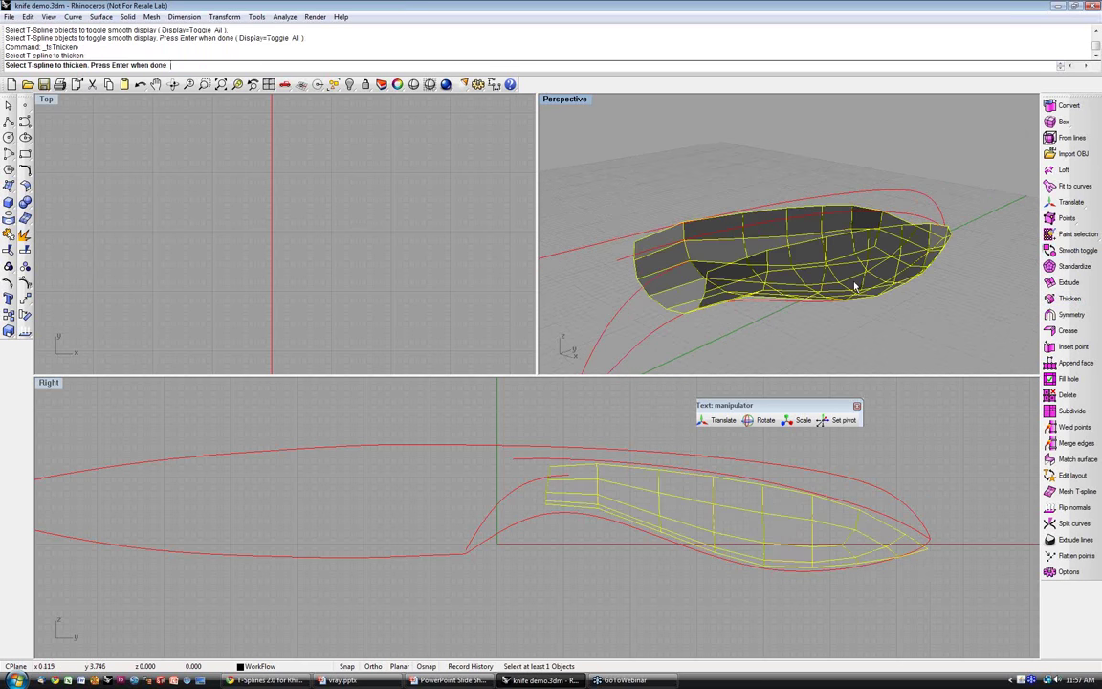
pyautogui.press('Return')
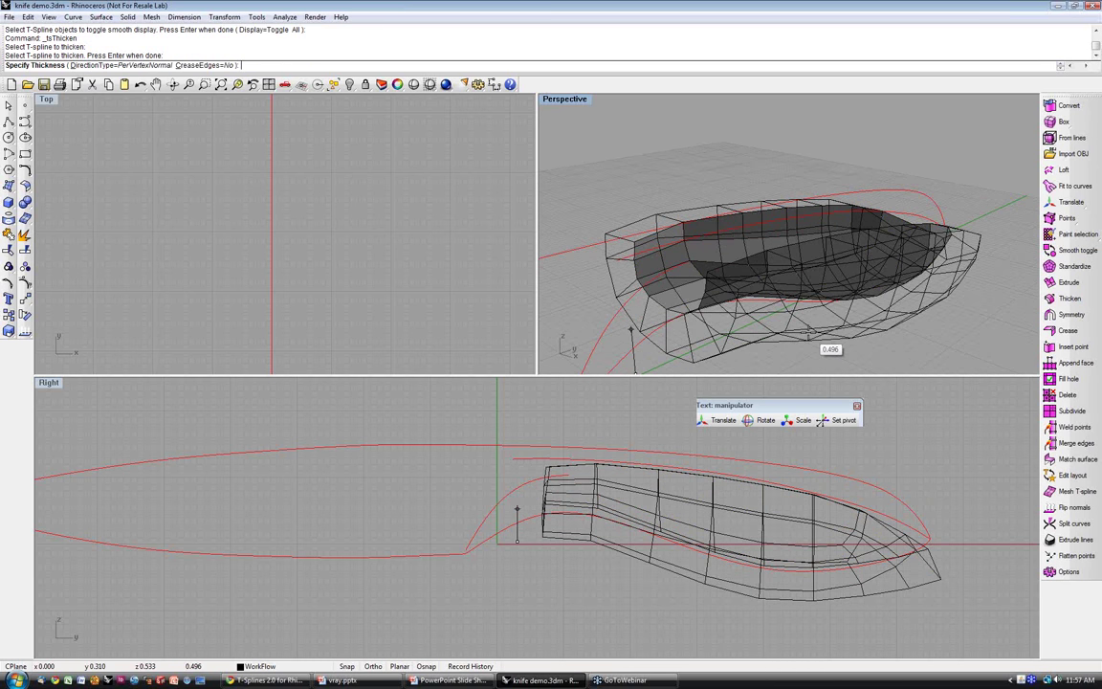
pyautogui.keyDown('shift'); pyautogui.moveTo(809, 334); pyautogui.dragTo(819, 298, button='right'); pyautogui.keyUp('shift')
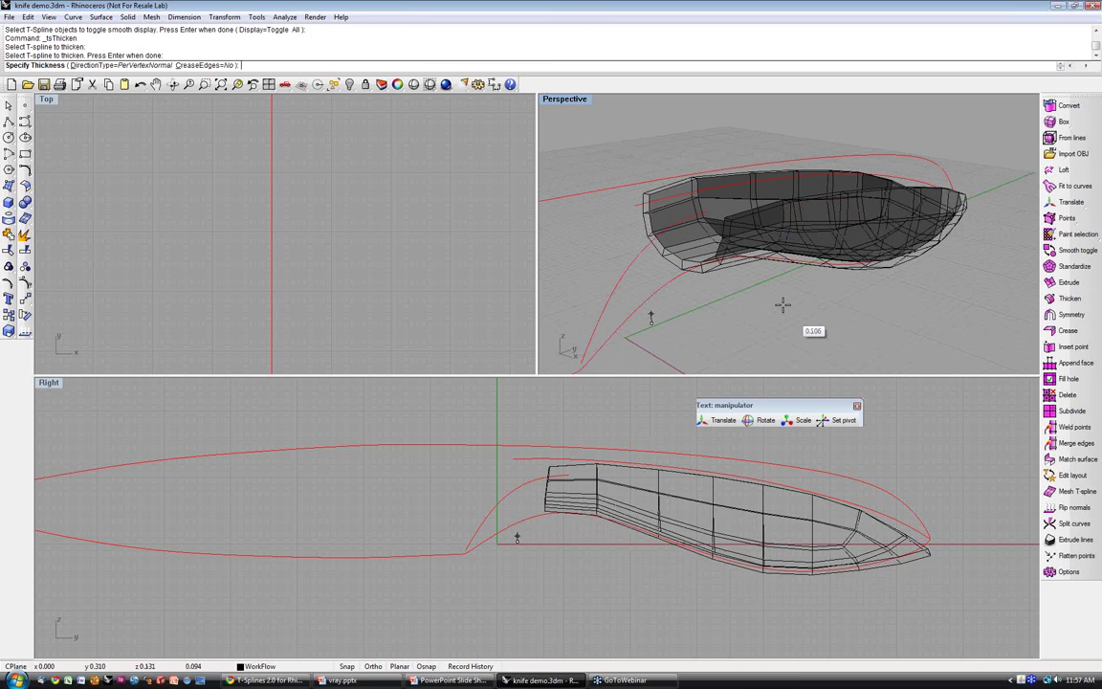
pyautogui.write('*')
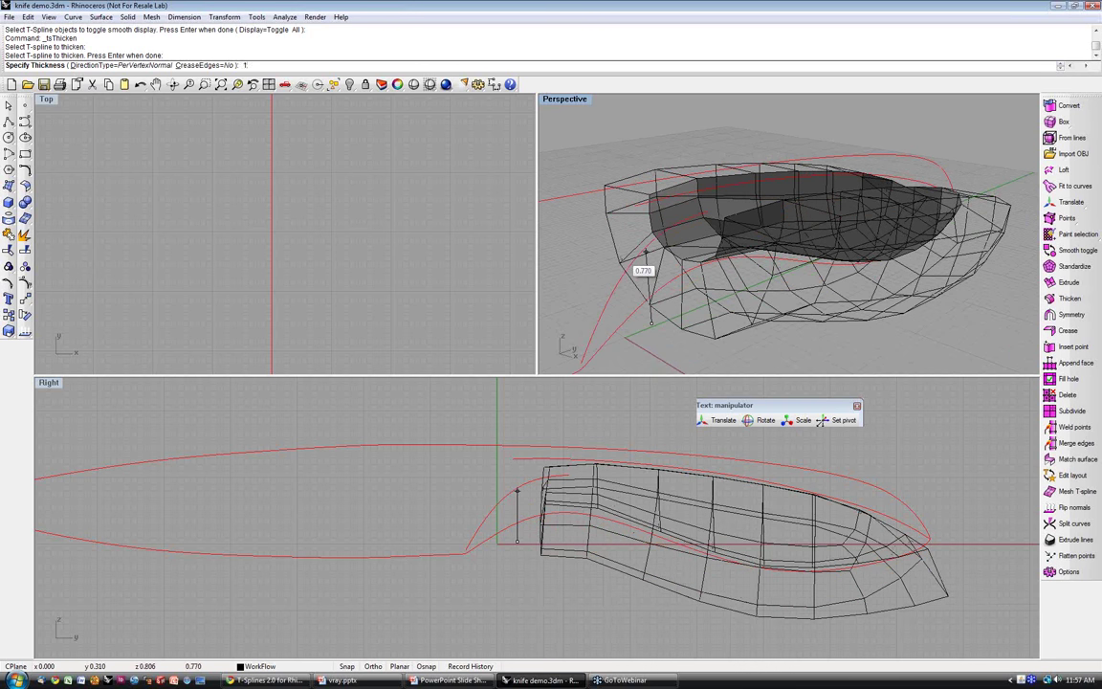
pyautogui.press('Return')
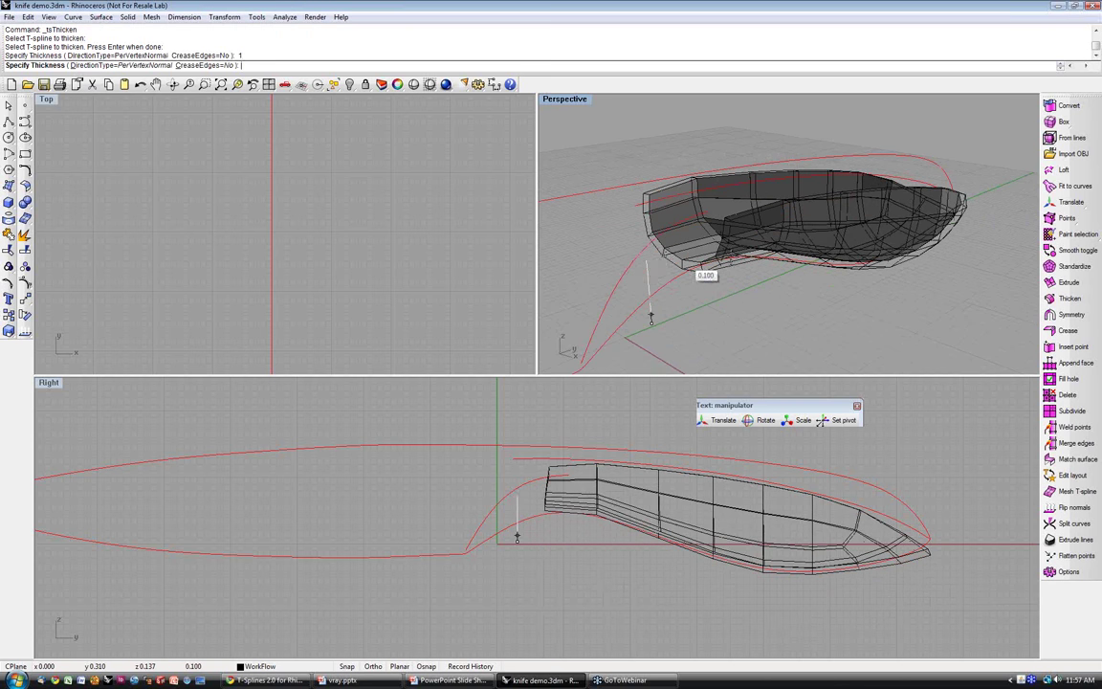
pyautogui.click(683, 294)
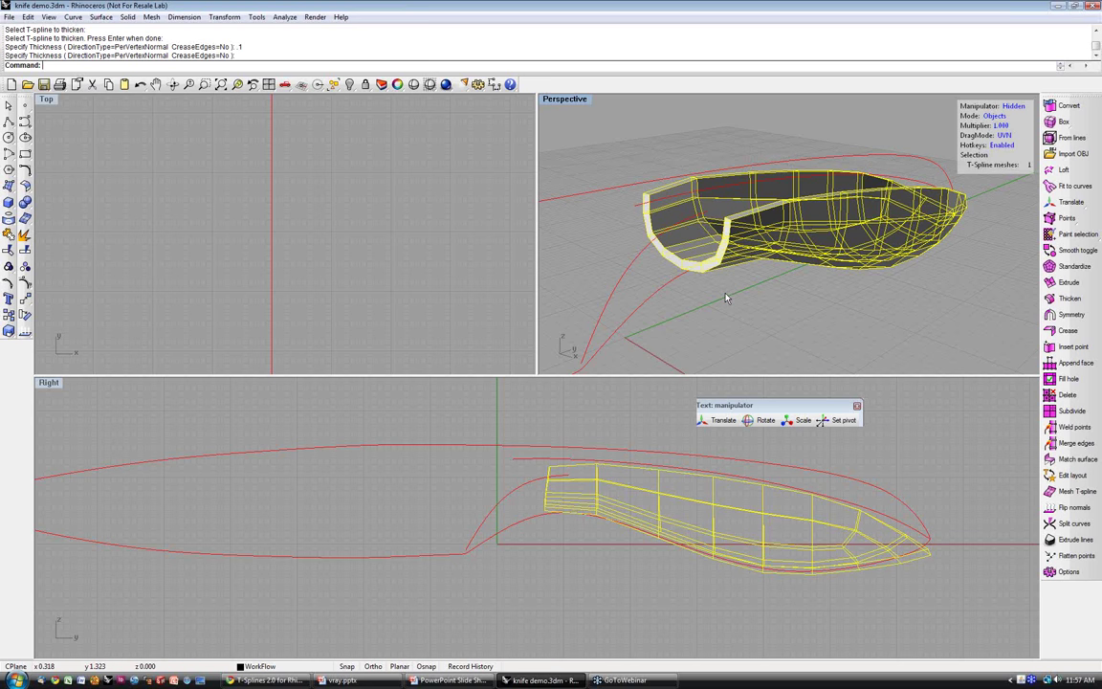
pyautogui.click(726, 295)
# - Preview the thickened grip in smooth display, inspect its rounded front rim, and return it to box display
pyautogui.moveTo(725, 295); pyautogui.dragTo(708, 220, button='right')
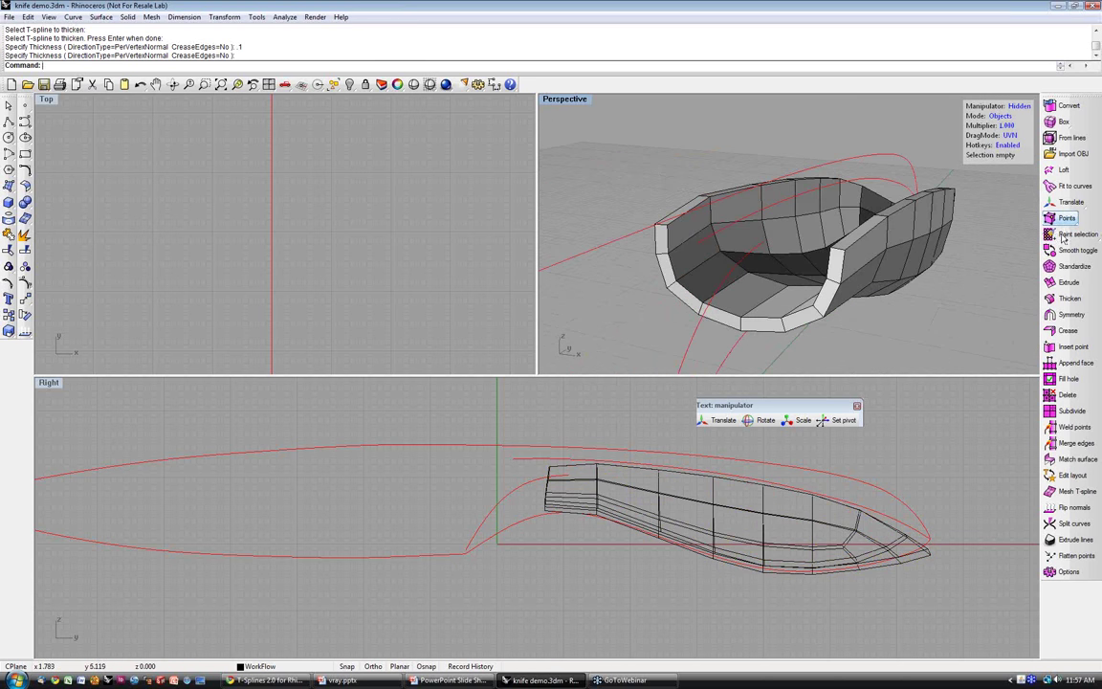
pyautogui.click(1076, 249)
pyautogui.click(873, 271)
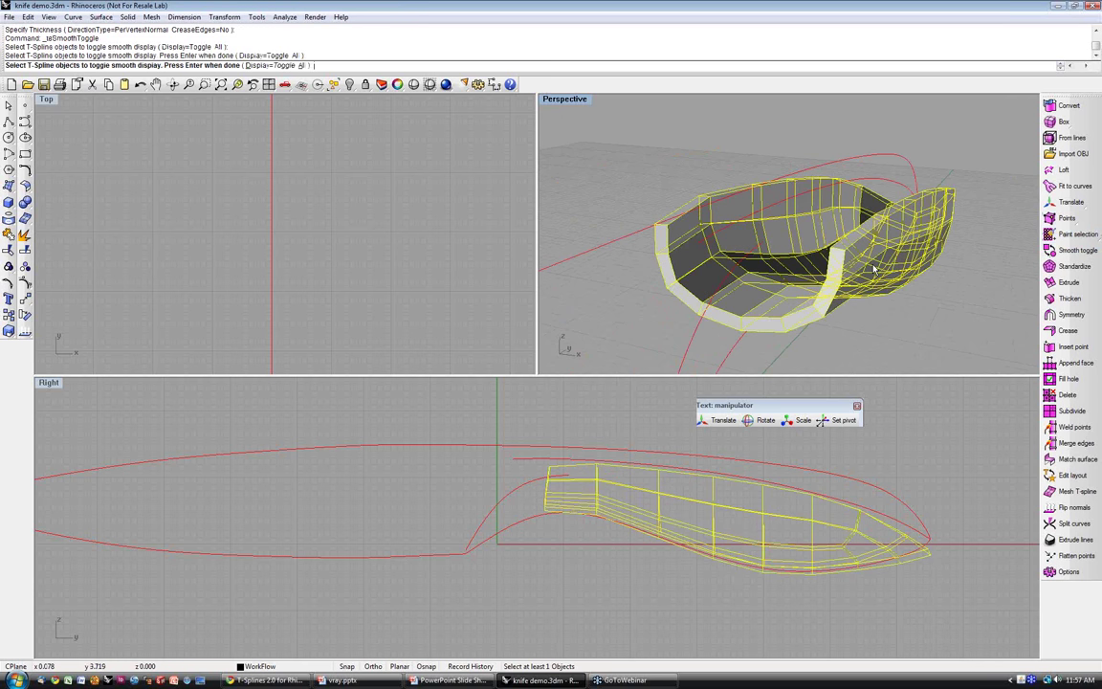
pyautogui.press('Return')
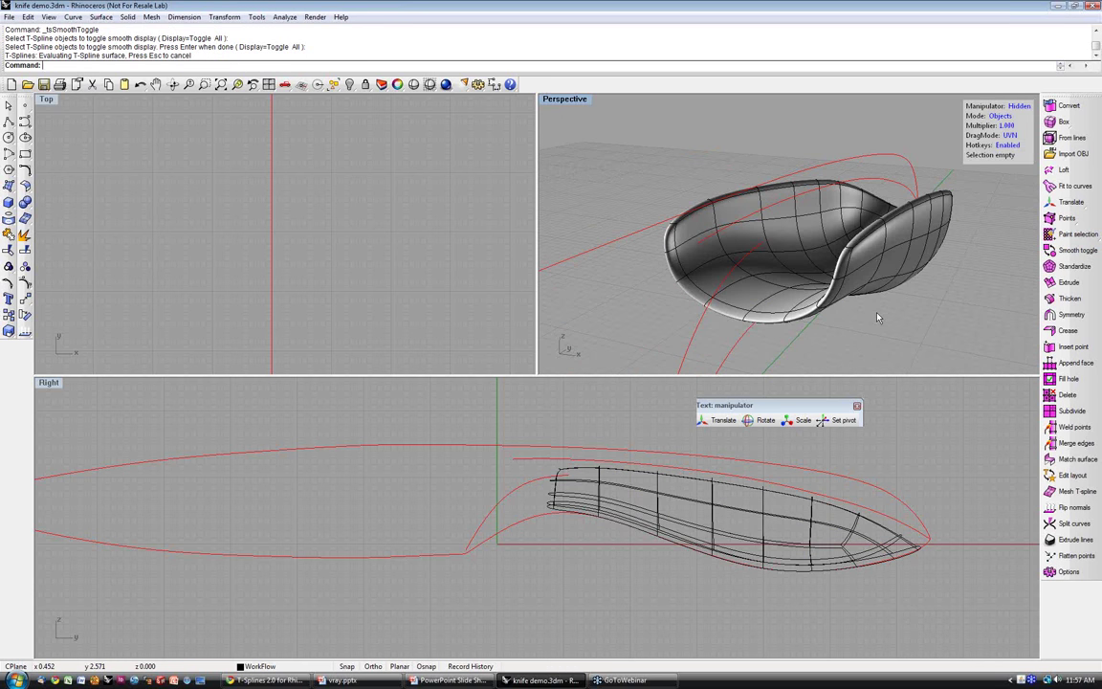
pyautogui.moveTo(877, 318); pyautogui.dragTo(814, 304, button='right')
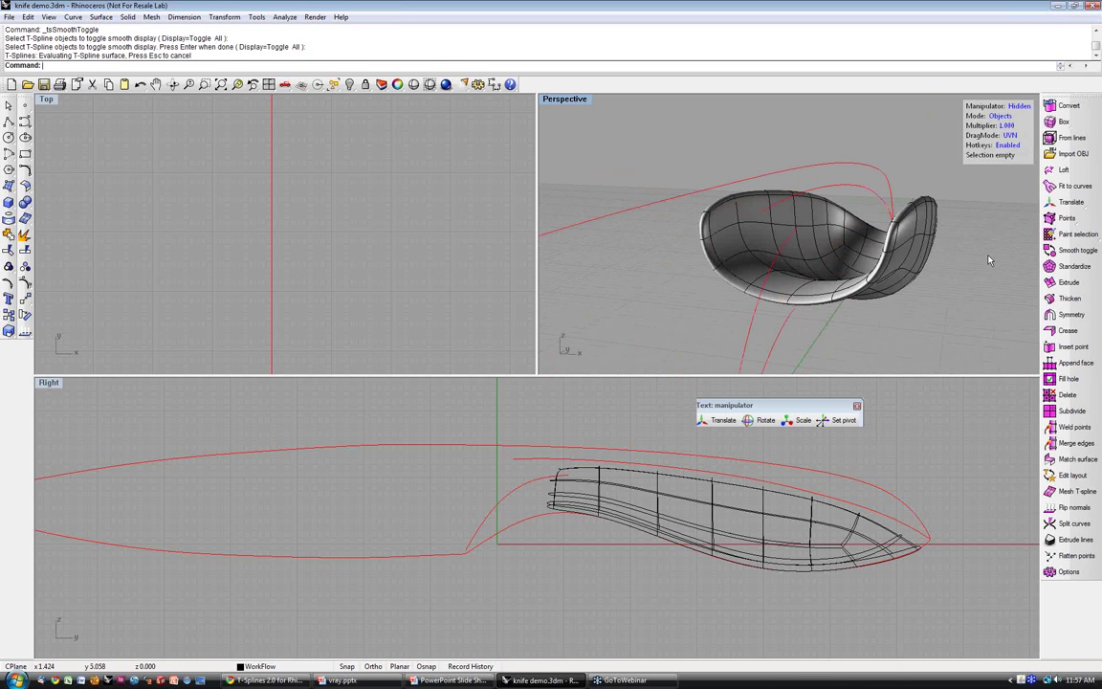
pyautogui.click(1065, 250)
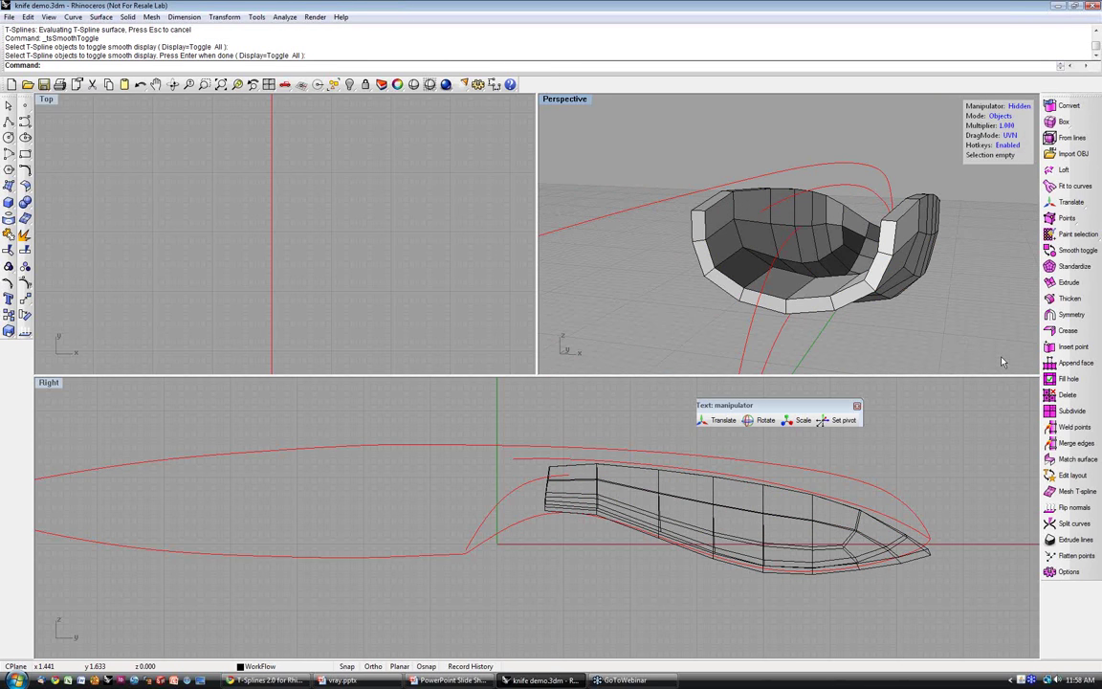
# - Switch to edge mode, select a short edge across the grip's open front rim, and extend it to its edge ring
pyautogui.click(999, 116)
pyautogui.click(999, 115)
pyautogui.click(877, 287)
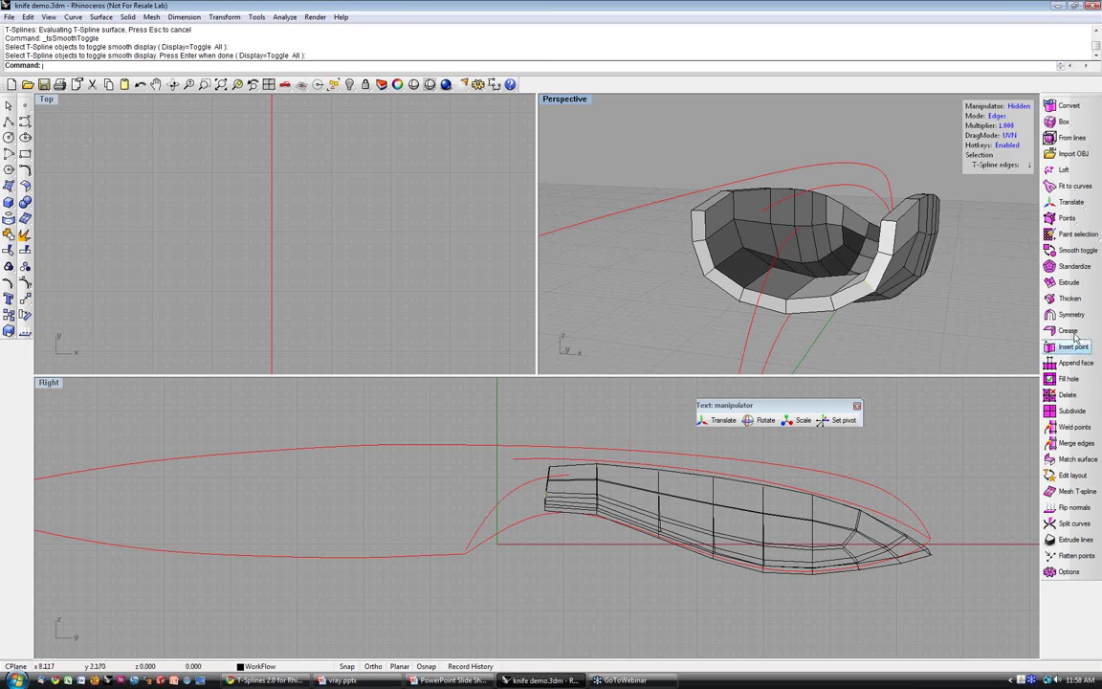
pyautogui.click(1067, 239)
pyautogui.moveTo(1036, 234); pyautogui.dragTo(926, 378)
pyautogui.click(962, 396)
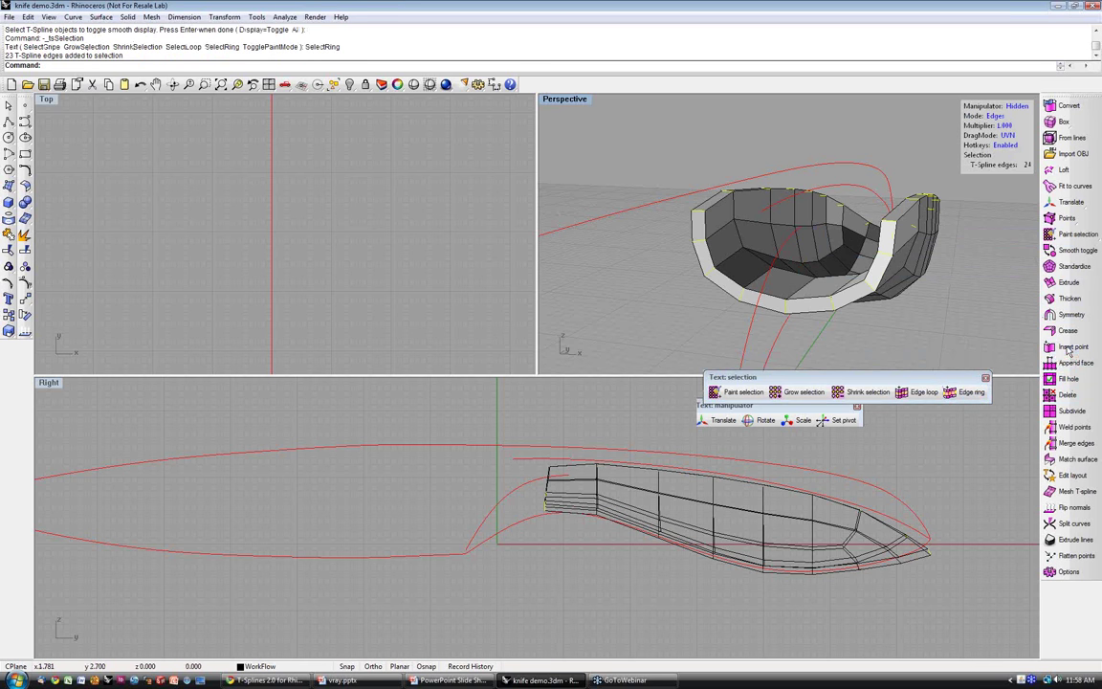
# - Insert two Simple edge loops across the selected ring along the grip shell's rim, one near the outer side and one near the inner
pyautogui.rightClick(1068, 348)
pyautogui.scroll(3, 833, 308)
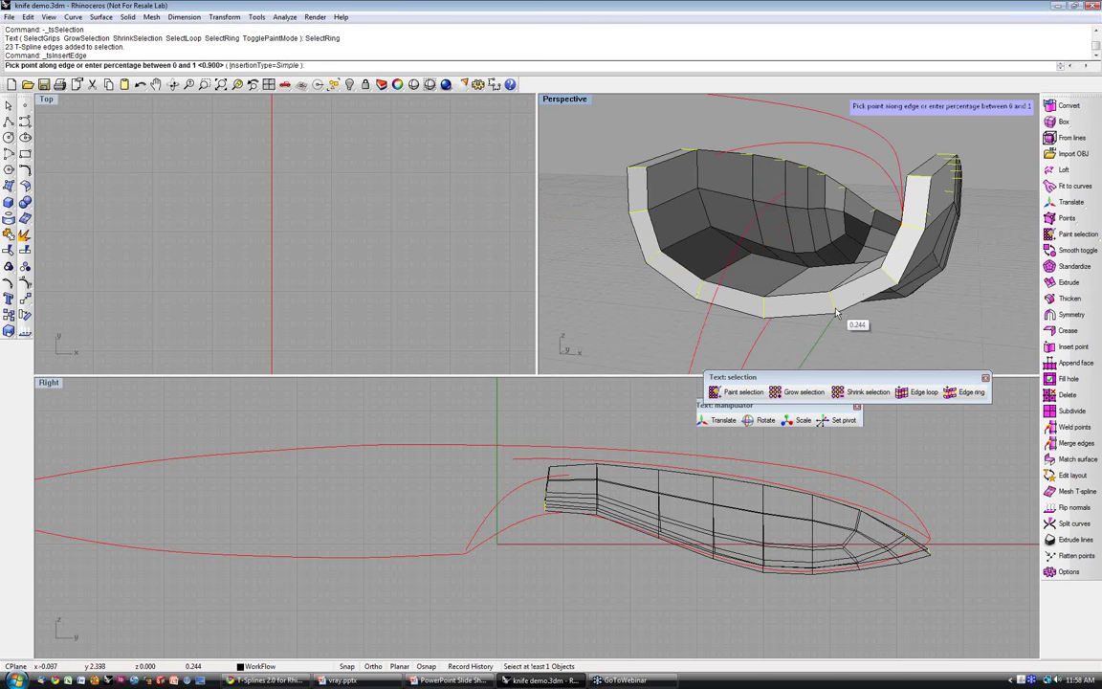
pyautogui.click(836, 311)
pyautogui.click(835, 311)
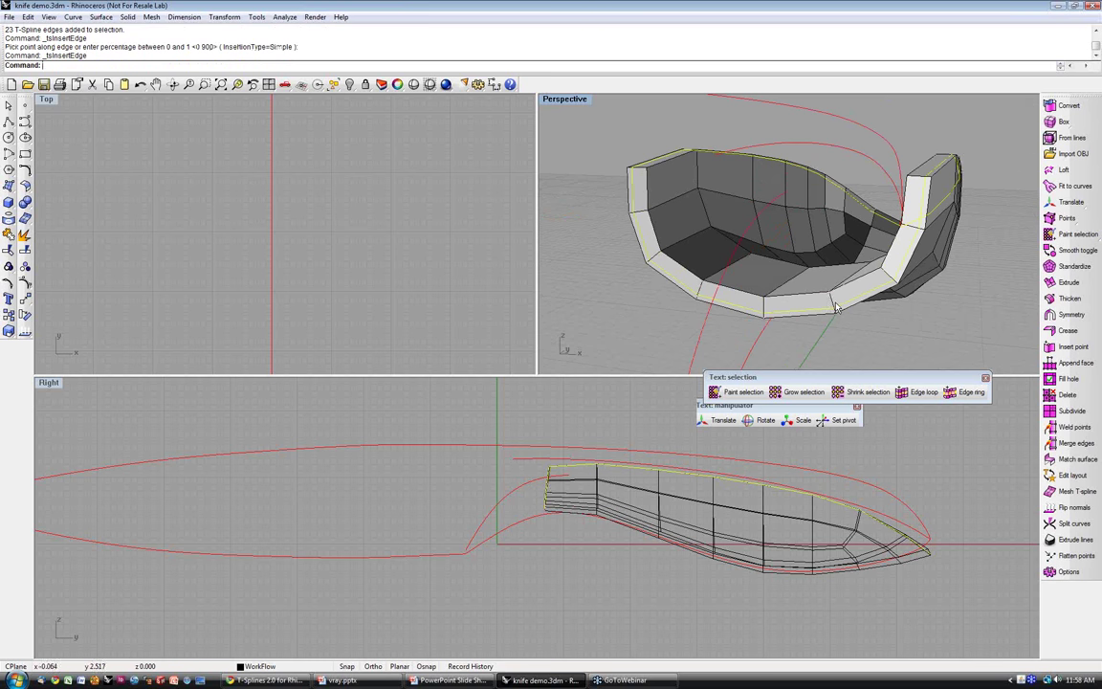
pyautogui.press('Return')
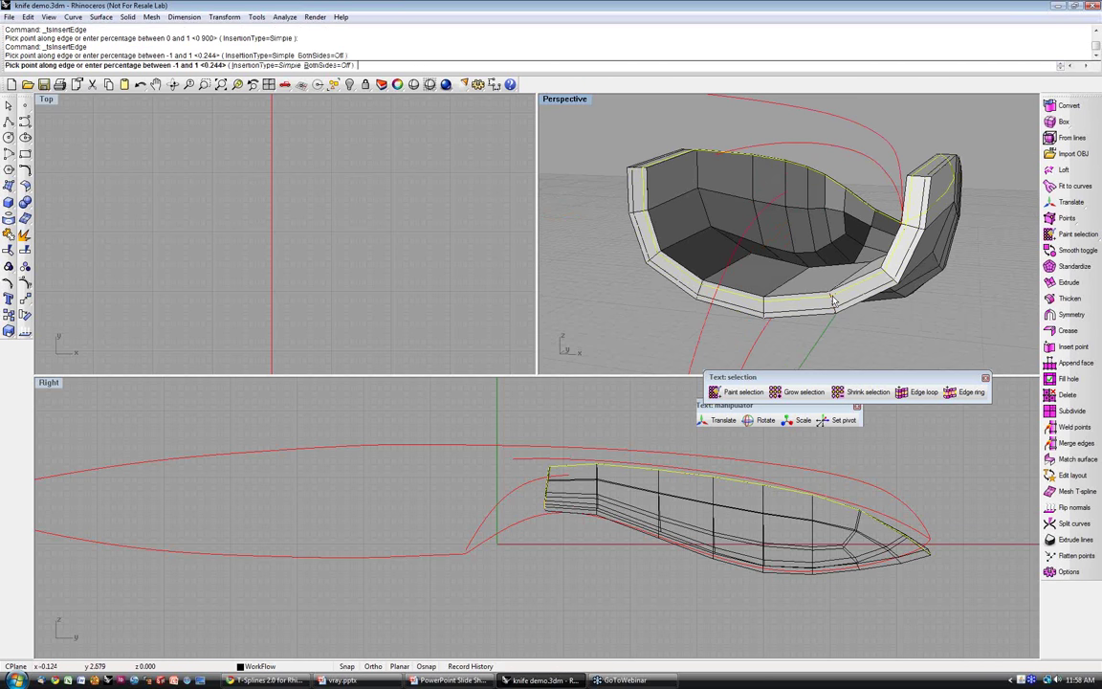
pyautogui.click(833, 300)
pyautogui.moveTo(833, 300); pyautogui.dragTo(884, 309, button='right')
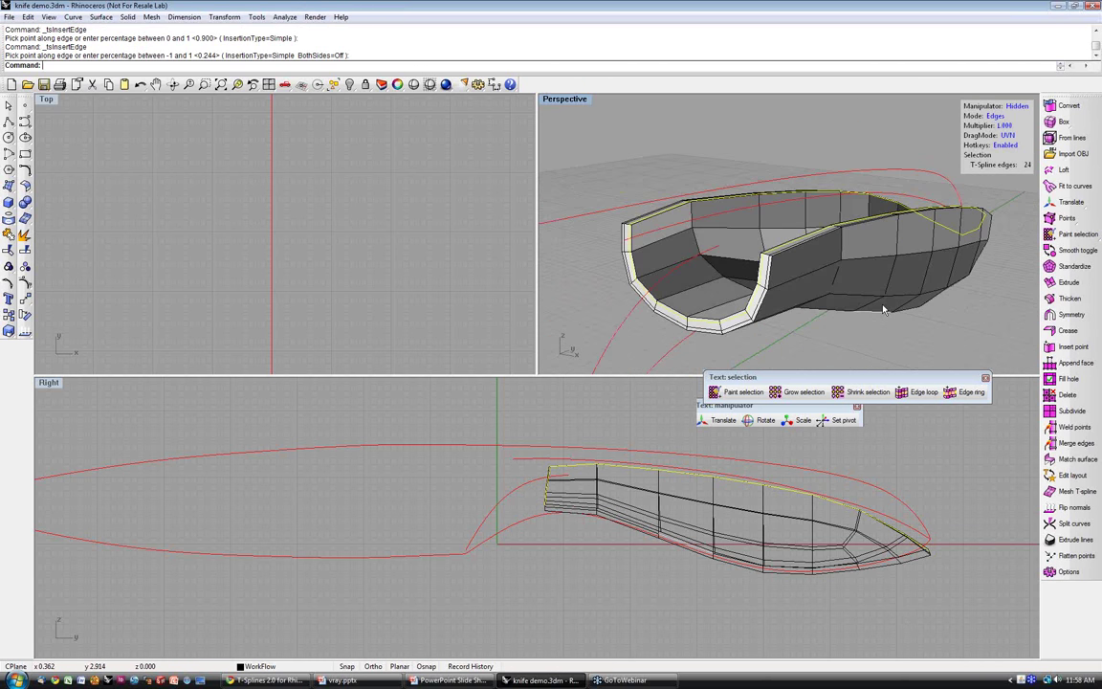
# - Turn on smooth display for the grip shell, inspect its sharpened rim, and clear the selection
pyautogui.press('Tab')
pyautogui.click(800, 243)
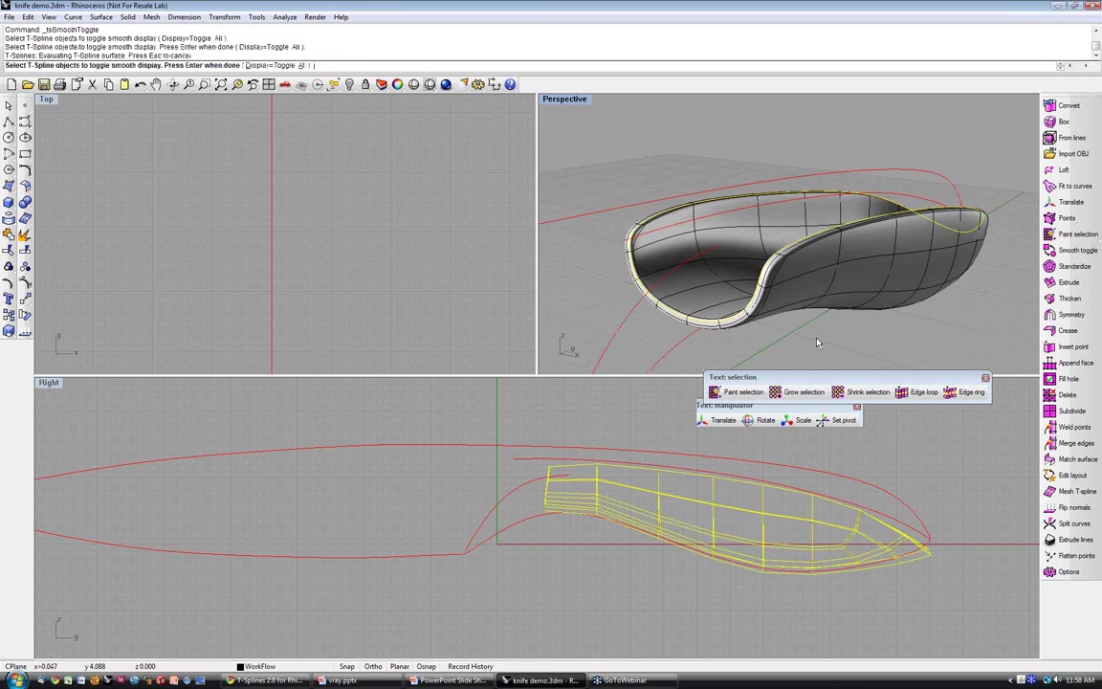
pyautogui.press('Return')
pyautogui.moveTo(818, 342); pyautogui.dragTo(930, 324, button='right')
pyautogui.click(930, 324)
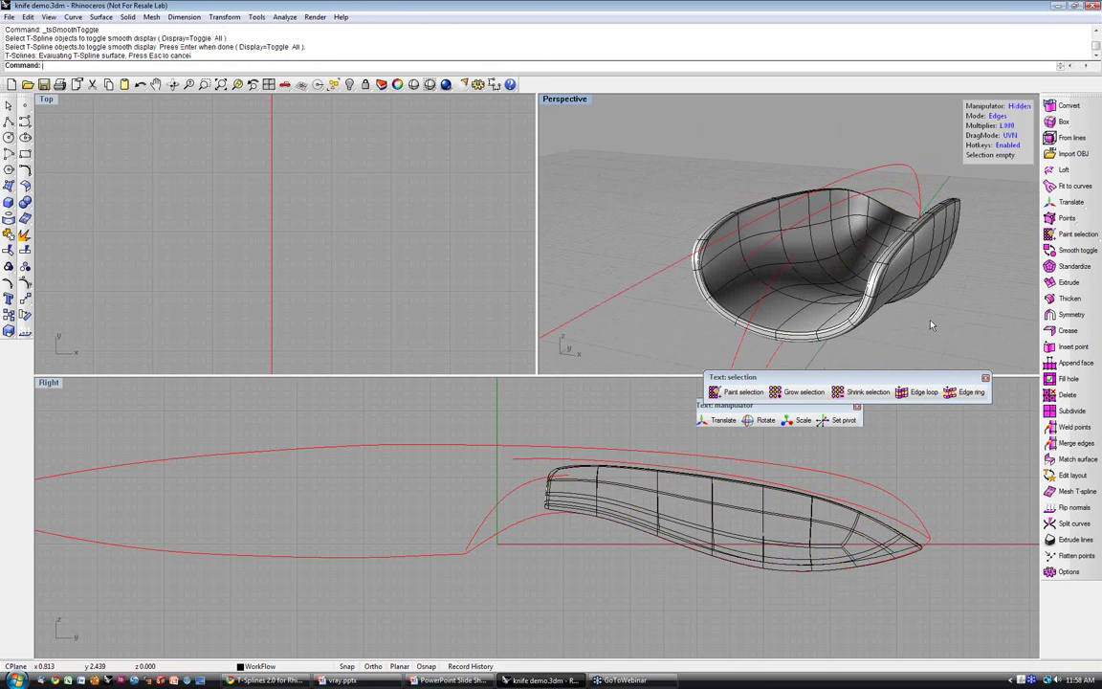
# - Show the translate manipulator on an outer side edge of the grip shell, try moving the edge outward, and undo the move
pyautogui.click(925, 271)
pyautogui.click(1014, 107)
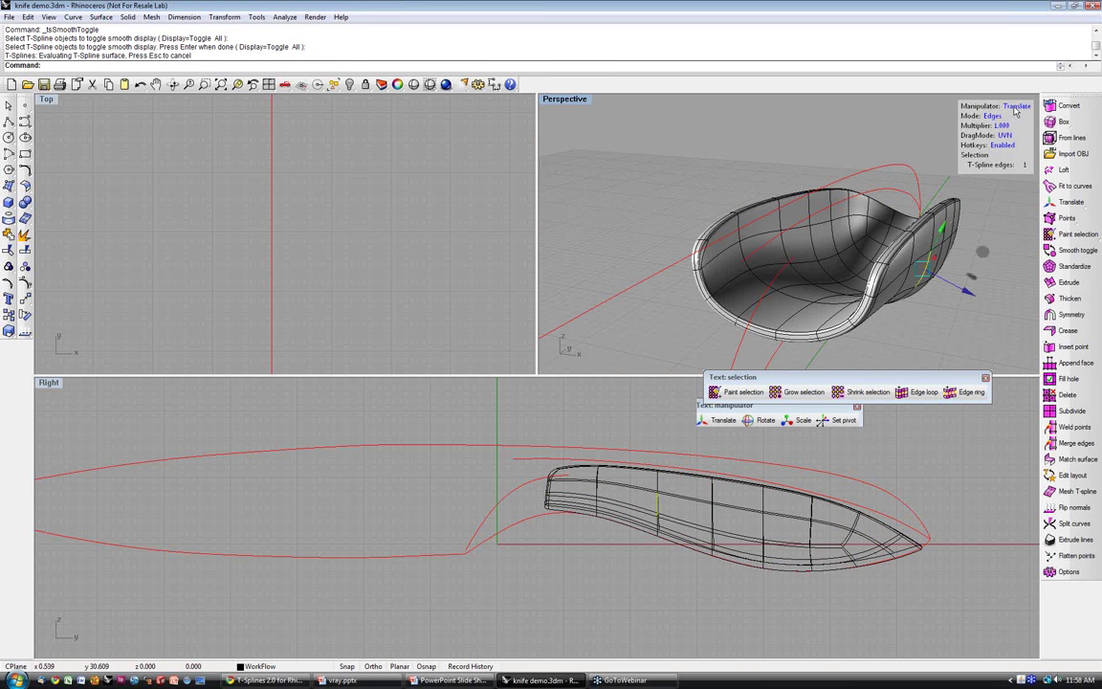
pyautogui.moveTo(969, 290); pyautogui.dragTo(988, 301)
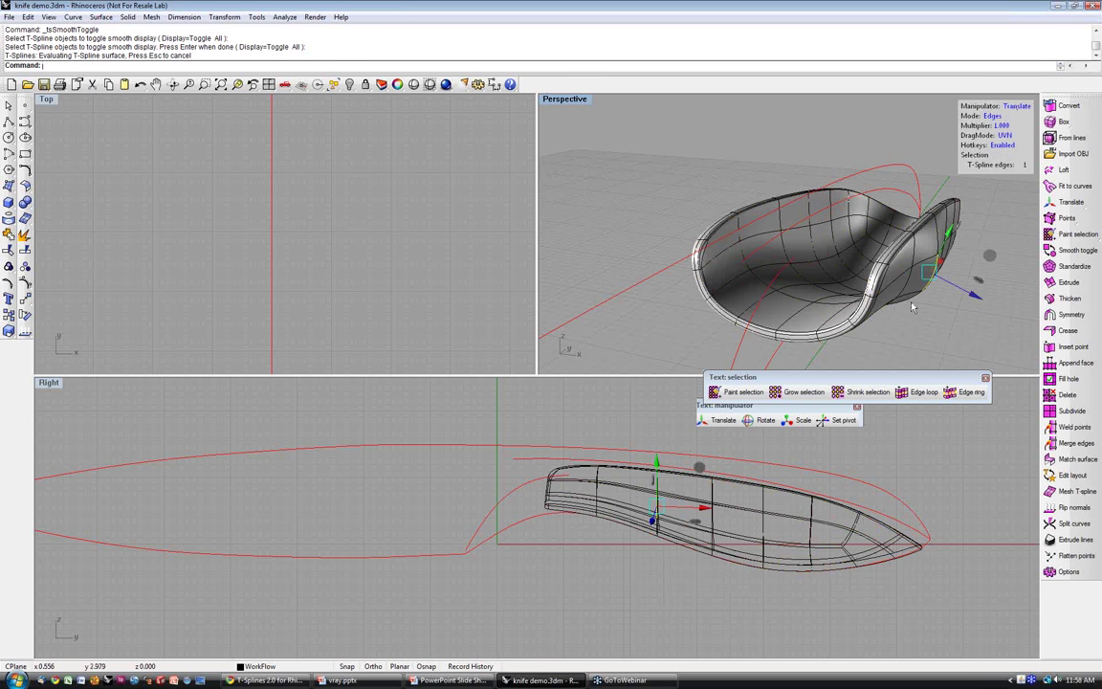
pyautogui.hotkey('ctrl', 'z')
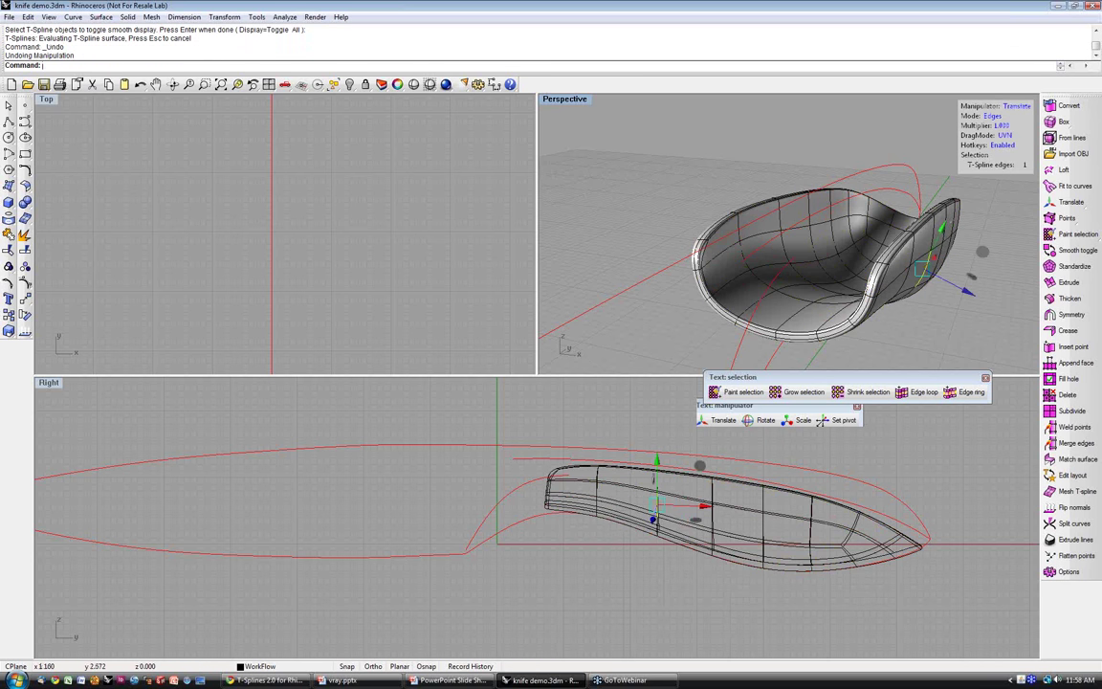
pyautogui.moveTo(985, 300); pyautogui.dragTo(909, 295, button='right')
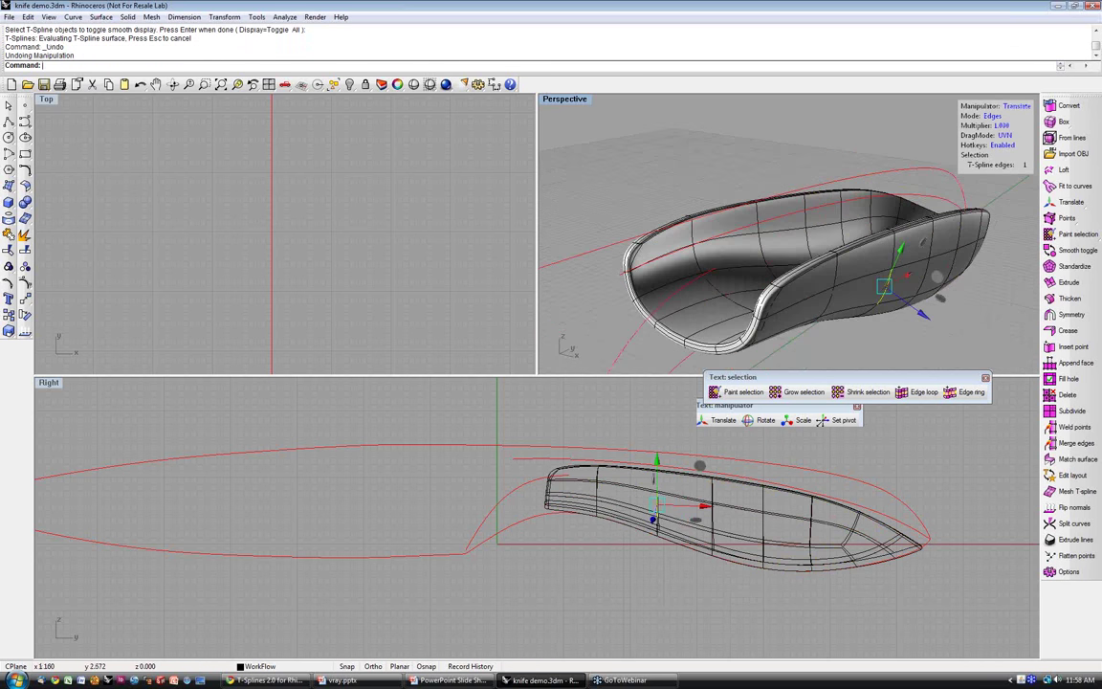
# - Unhide the knife body and clear the grip shell's edge selection
pyautogui.click(350, 84)
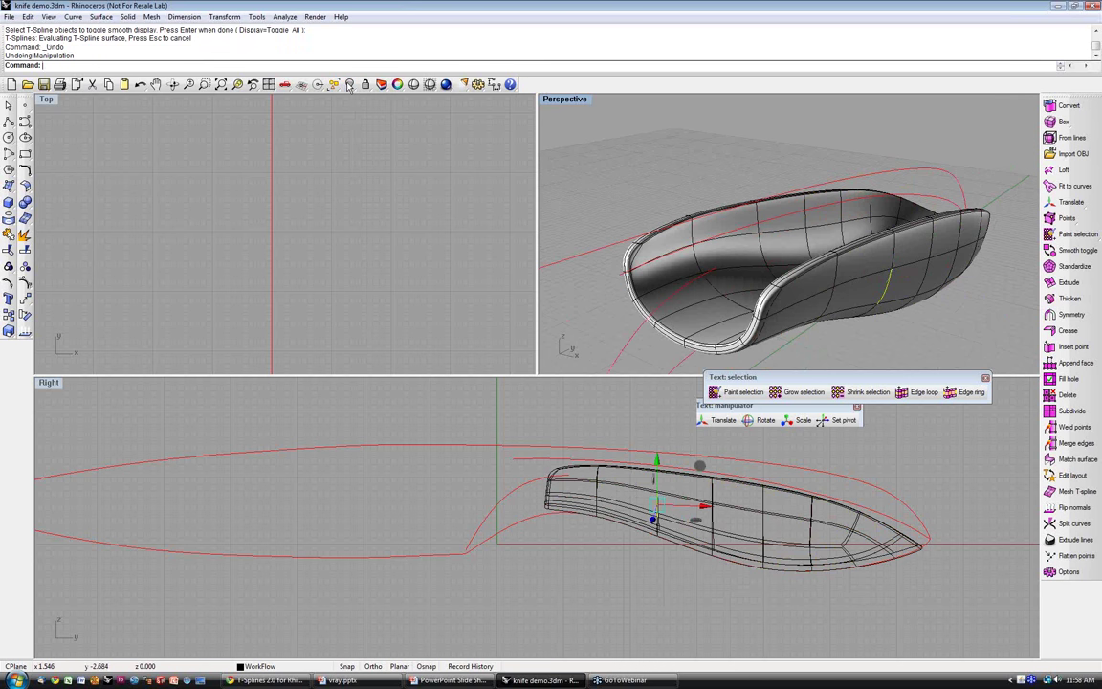
pyautogui.rightClick(349, 84)
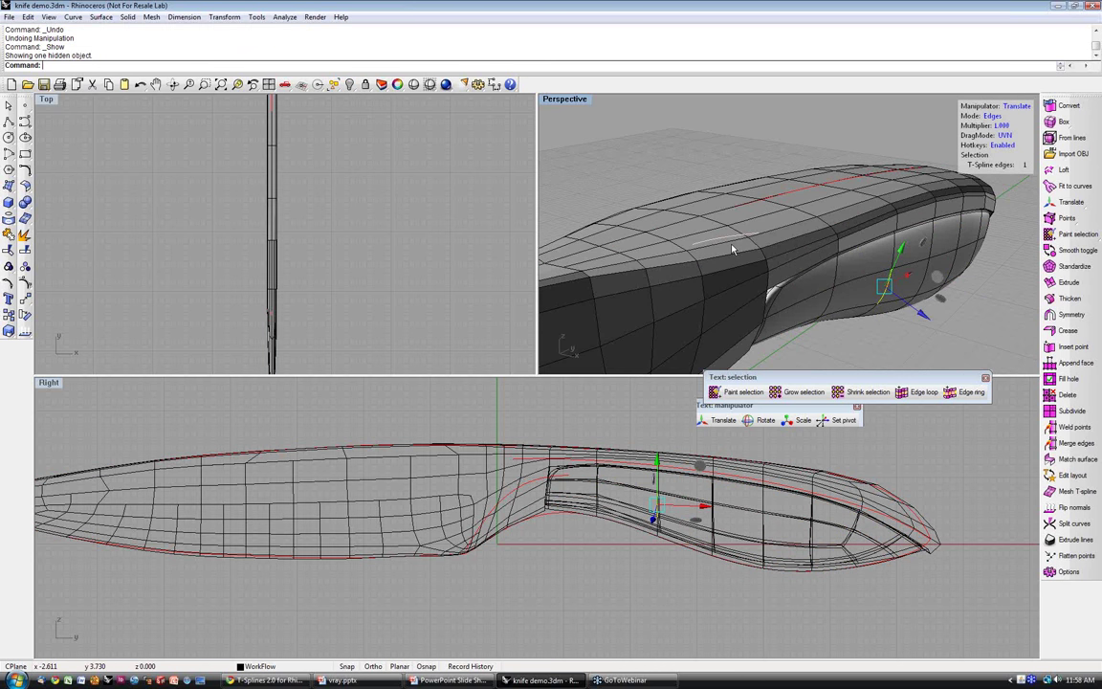
pyautogui.moveTo(732, 249)
pyautogui.mouseDown(button='right')
pyautogui.moveTo(639, 266)
pyautogui.moveTo(731, 270)
pyautogui.mouseUp(button='right')
pyautogui.click(883, 172)
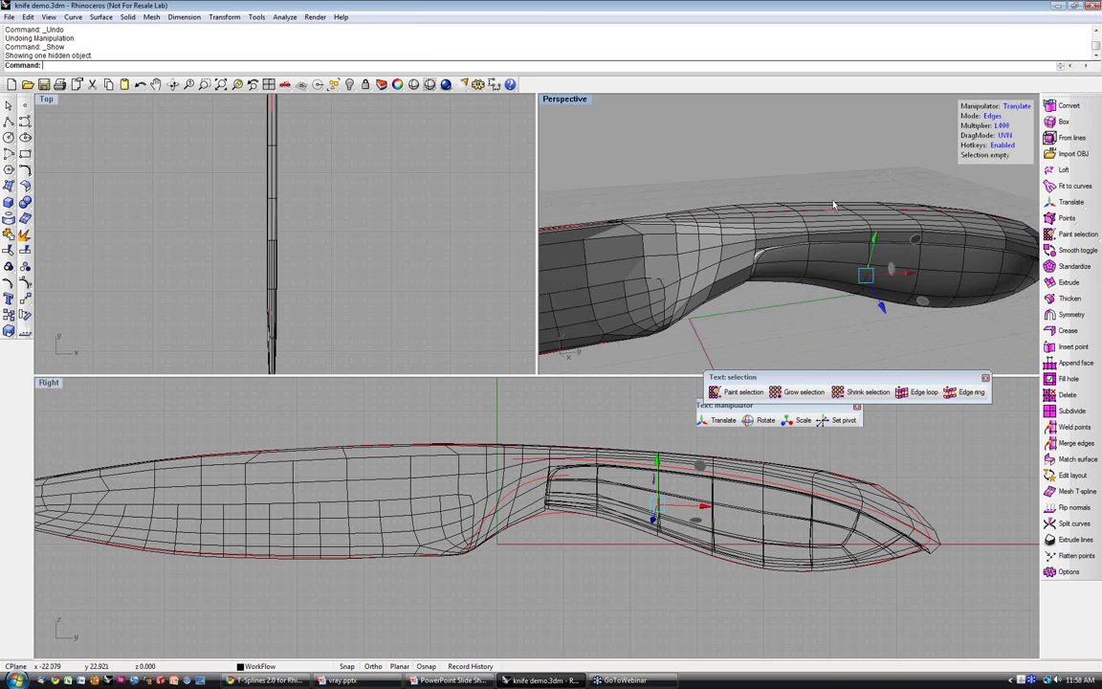
# - Switch to object mode, turn on smooth display for the knife body, and deselect it
pyautogui.press('f')
pyautogui.click(647, 268)
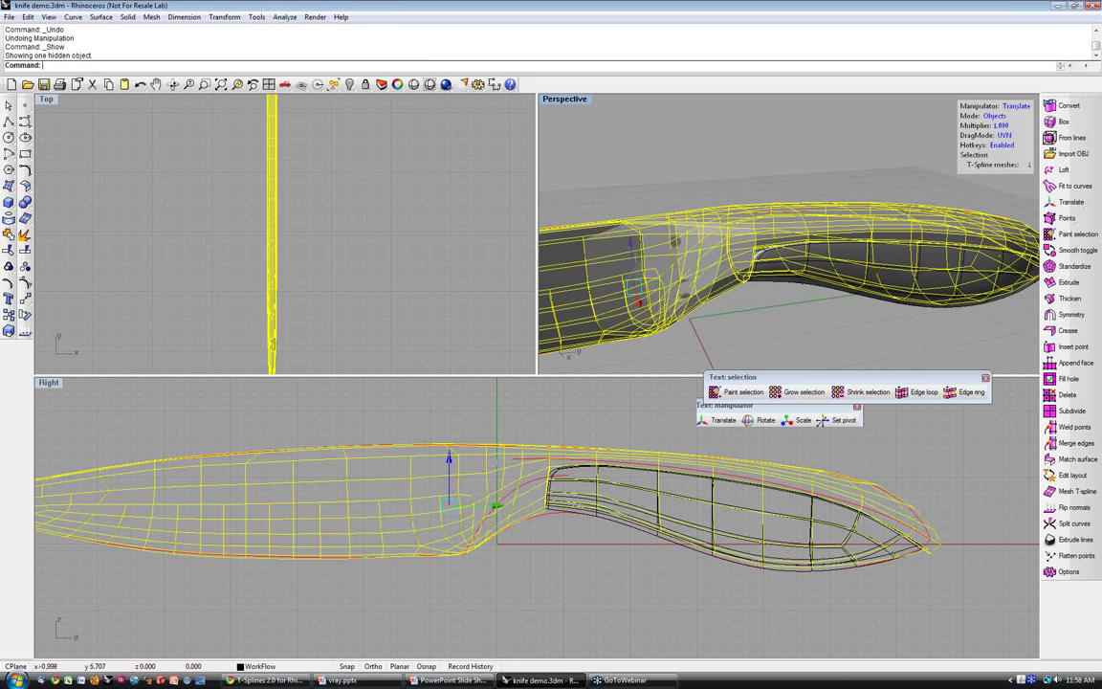
pyautogui.click(1074, 249)
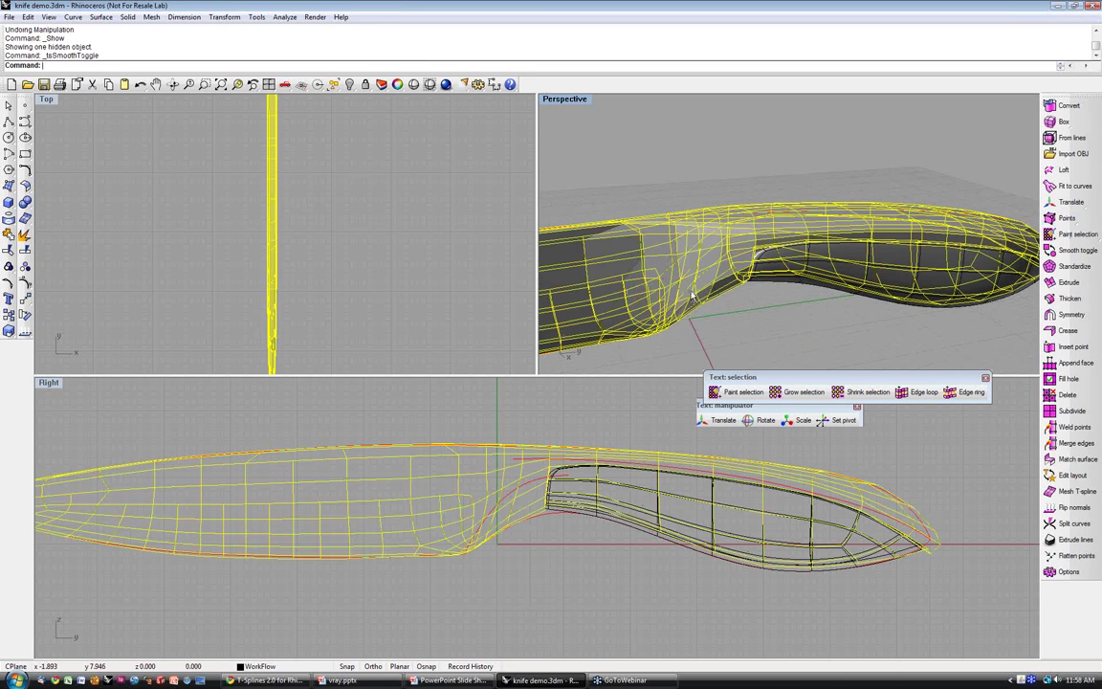
pyautogui.click(800, 313)
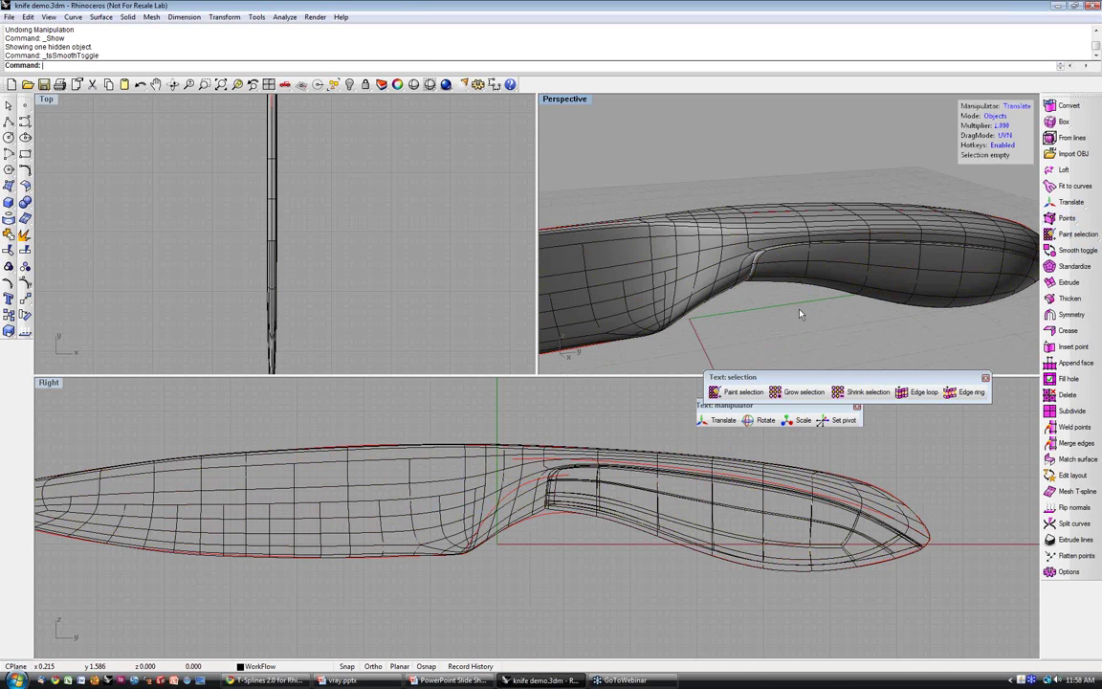
# - Inspect the whole knife with its grip in a shaded preview without wires, and leave the preview
pyautogui.moveTo(801, 313)
pyautogui.mouseDown(button='right')
pyautogui.moveTo(764, 276)
pyautogui.moveTo(775, 228)
pyautogui.moveTo(569, 239)
pyautogui.moveTo(756, 273)
pyautogui.moveTo(716, 339)
pyautogui.moveTo(763, 285)
pyautogui.mouseUp(button='right')
pyautogui.scroll(-5, 776, 284)
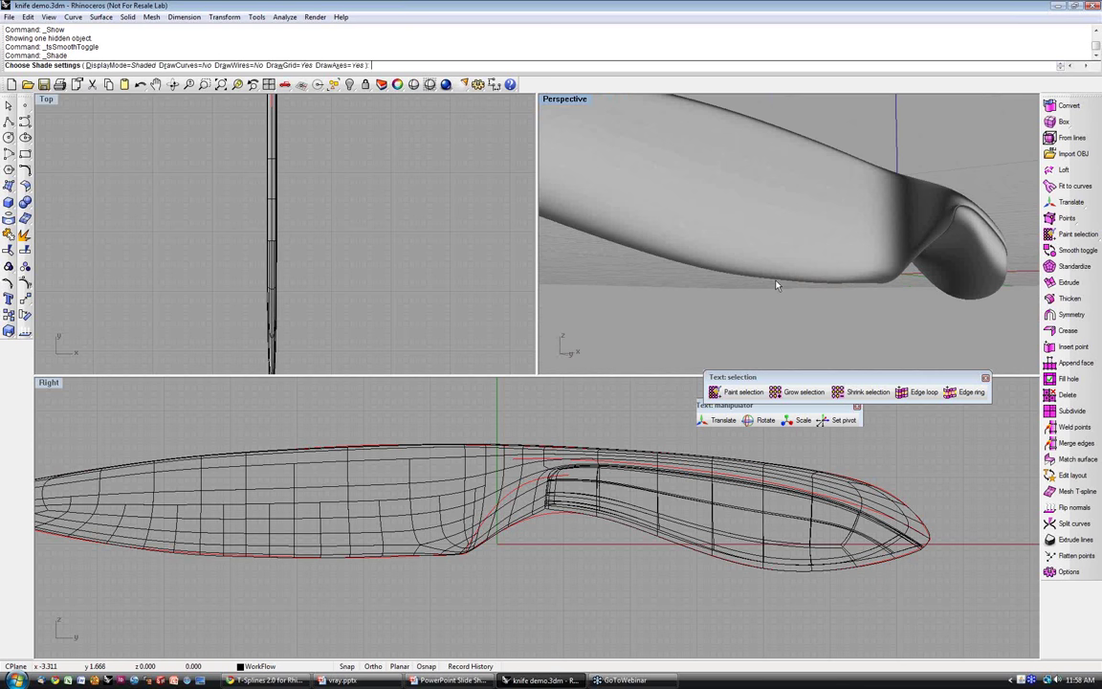
pyautogui.moveTo(716, 301); pyautogui.dragTo(719, 303, button='right')
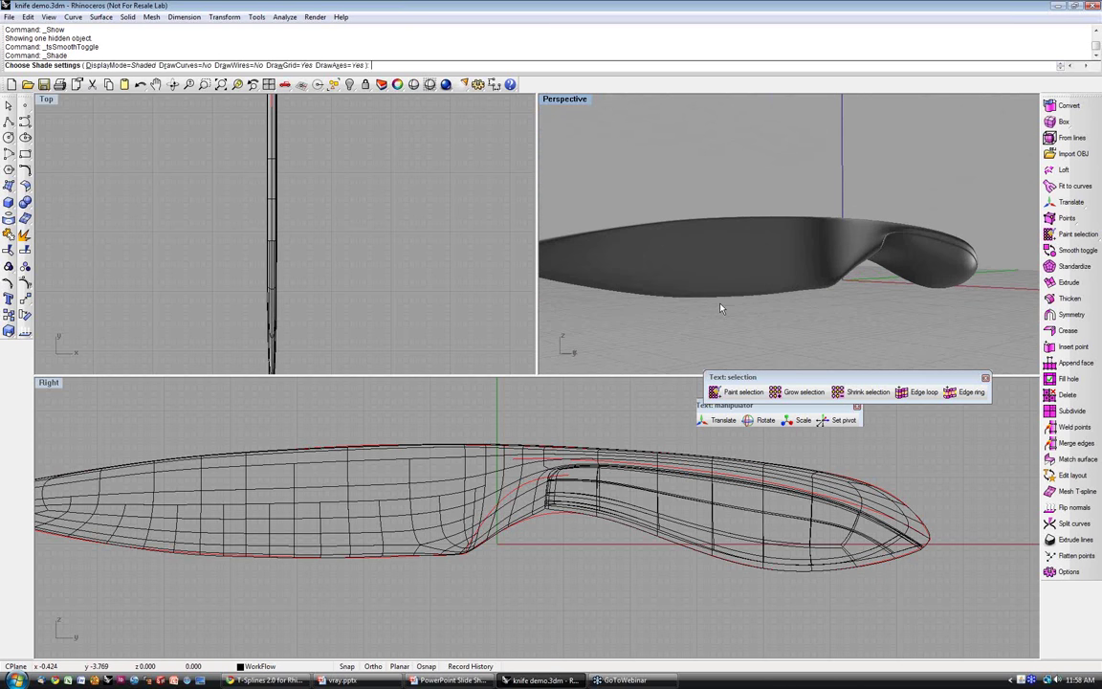
pyautogui.press('Escape')
pyautogui.scroll(3, 412, 594)
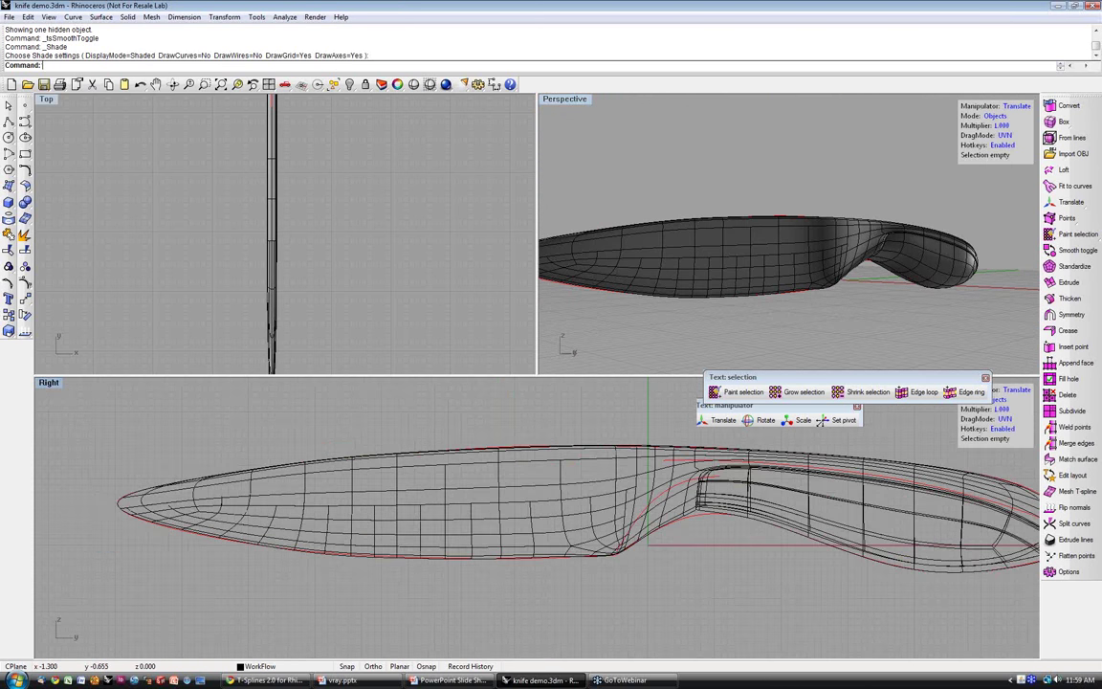
# - Return the knife body to box display with Smooth toggle, viewing the blade's lower heel up close
pyautogui.scroll(5, 583, 552)
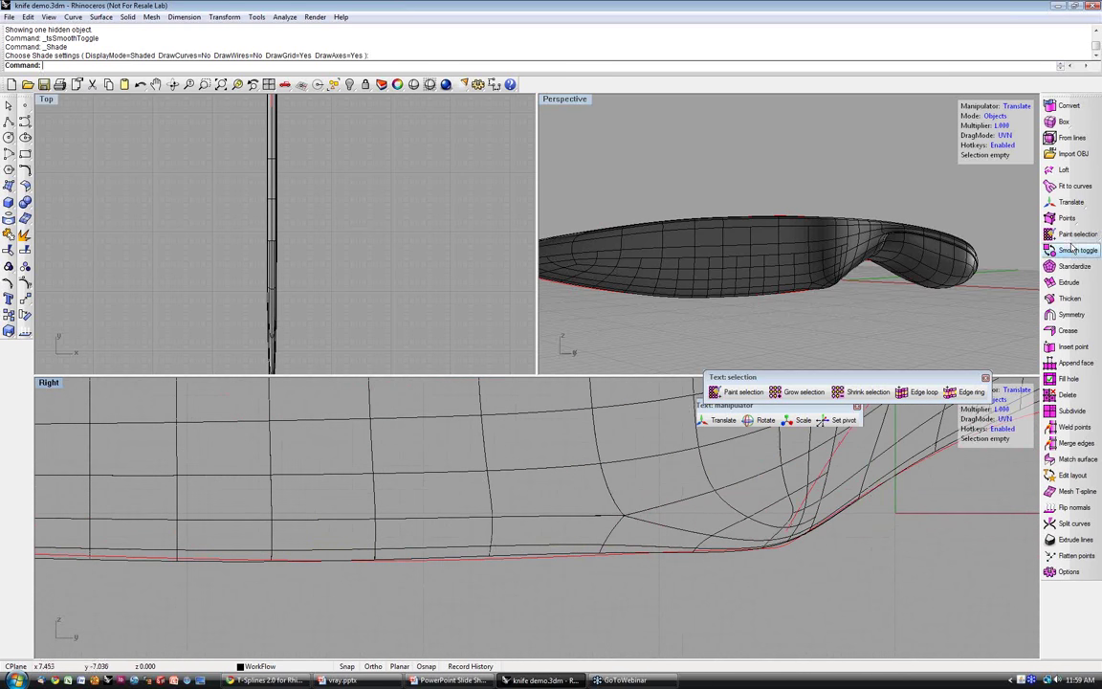
pyautogui.click(1066, 332)
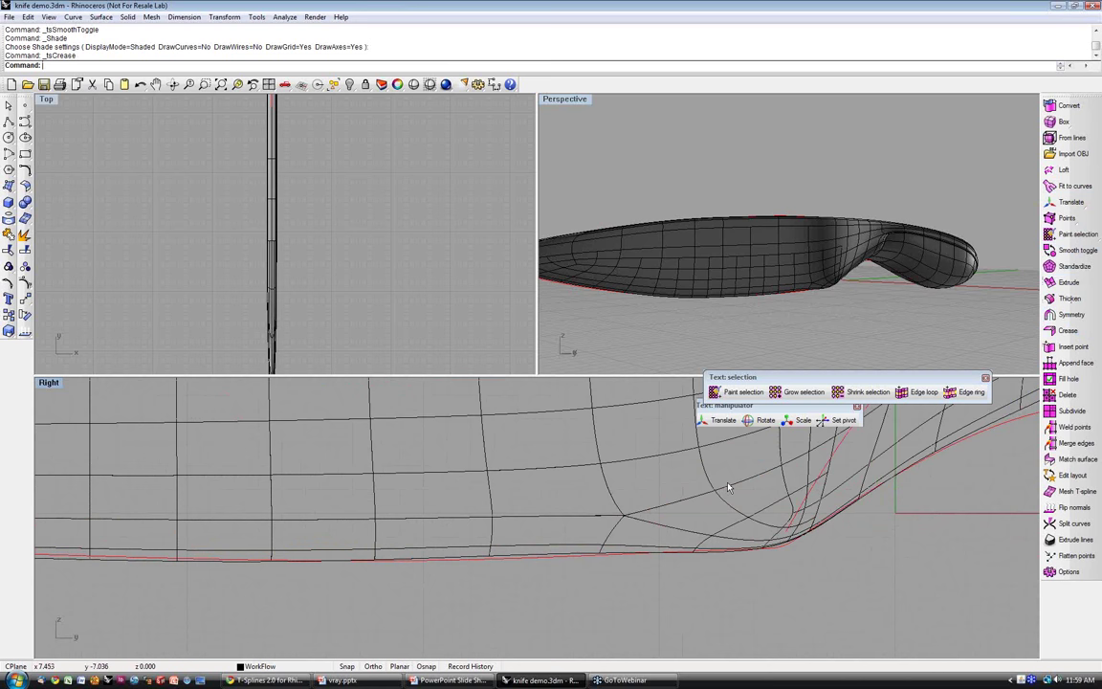
pyautogui.scroll(3, 708, 557)
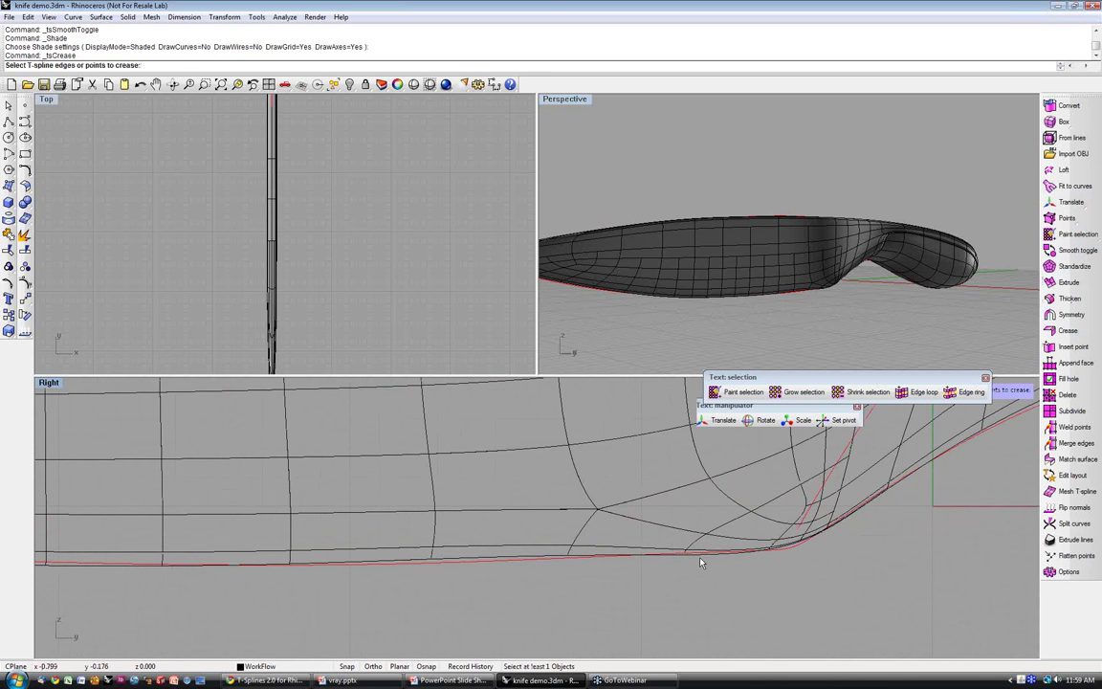
pyautogui.click(1071, 251)
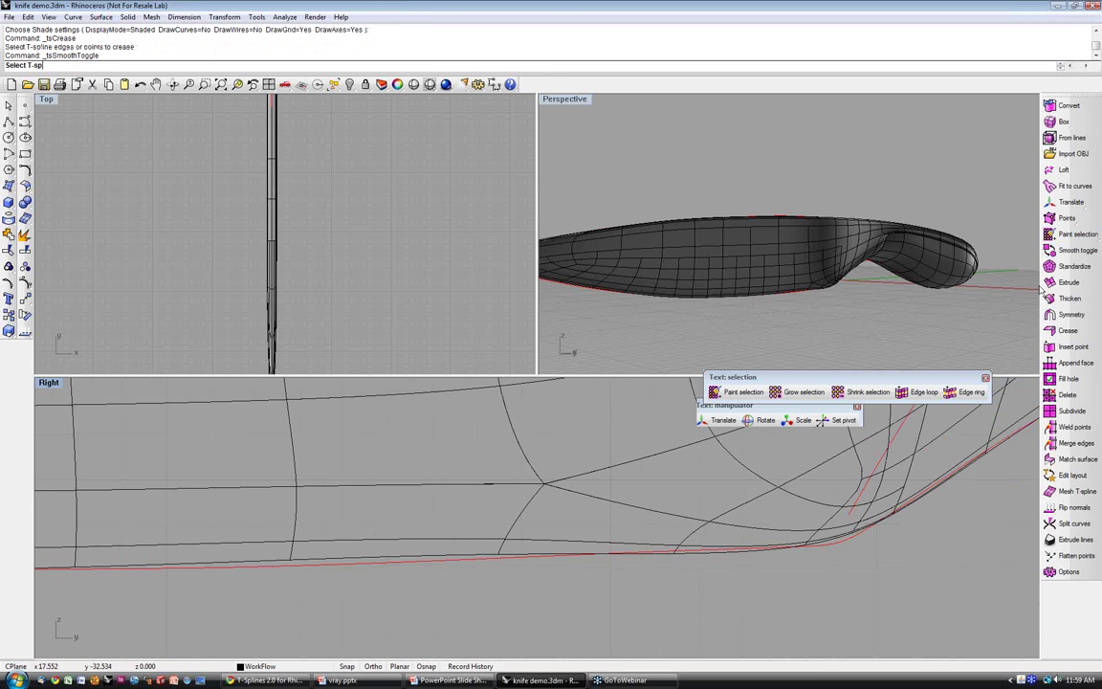
pyautogui.click(779, 492)
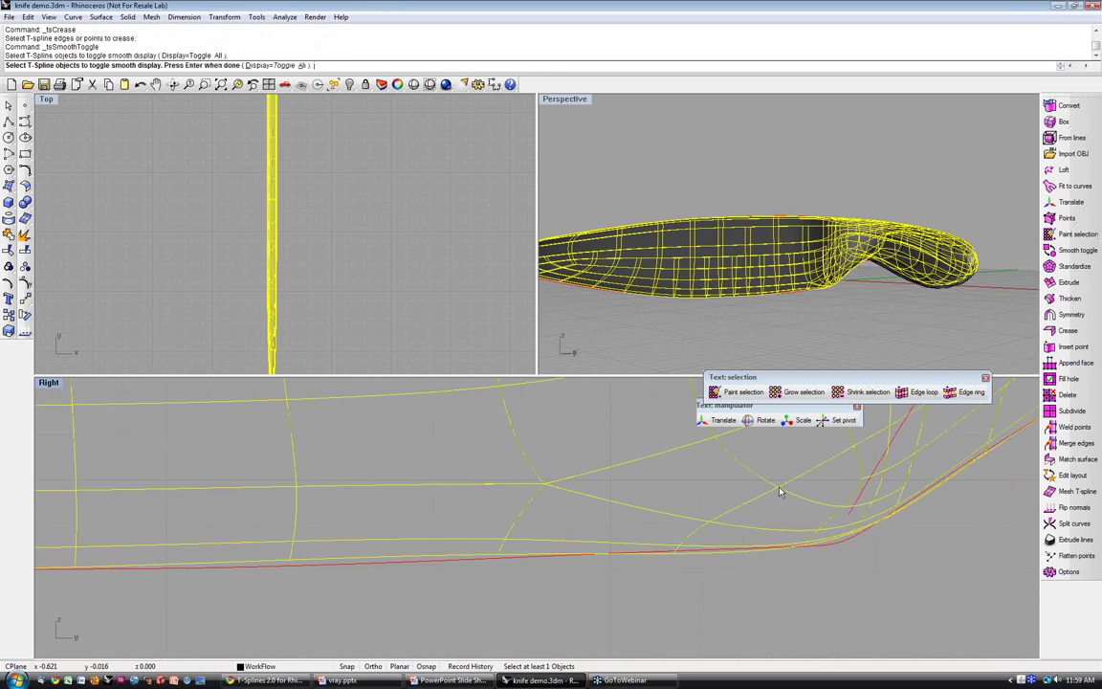
pyautogui.press('Return')
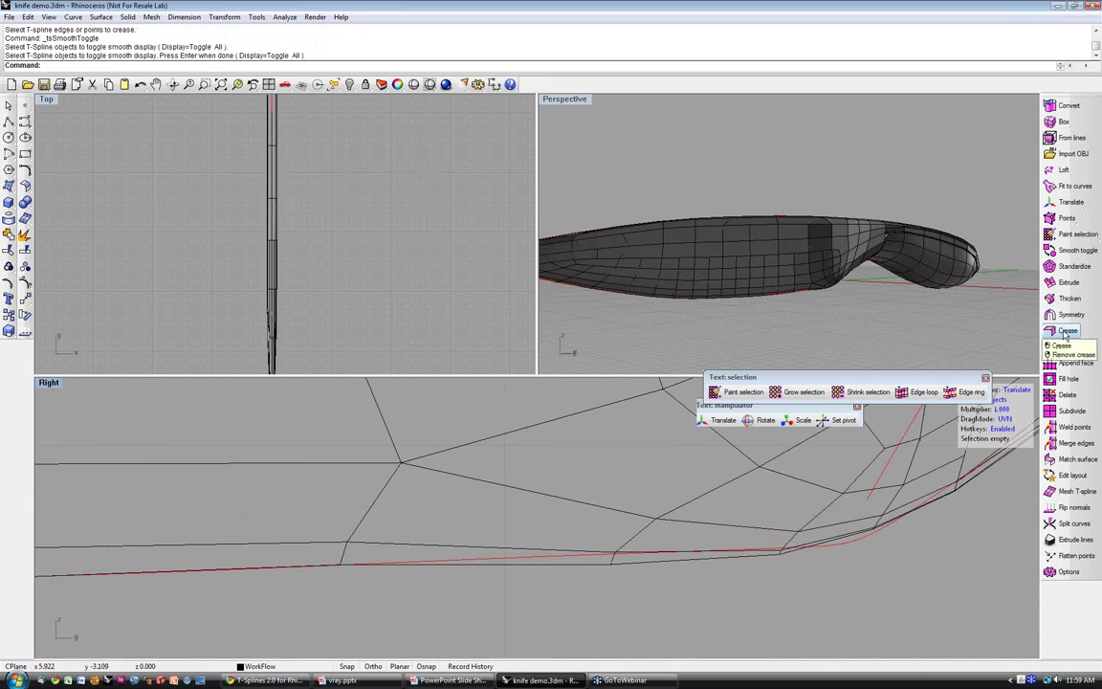
# - Crease the edges along the blade's lower cutting edge, from the heel near the handle to just short of the tip
pyautogui.click(1066, 332)
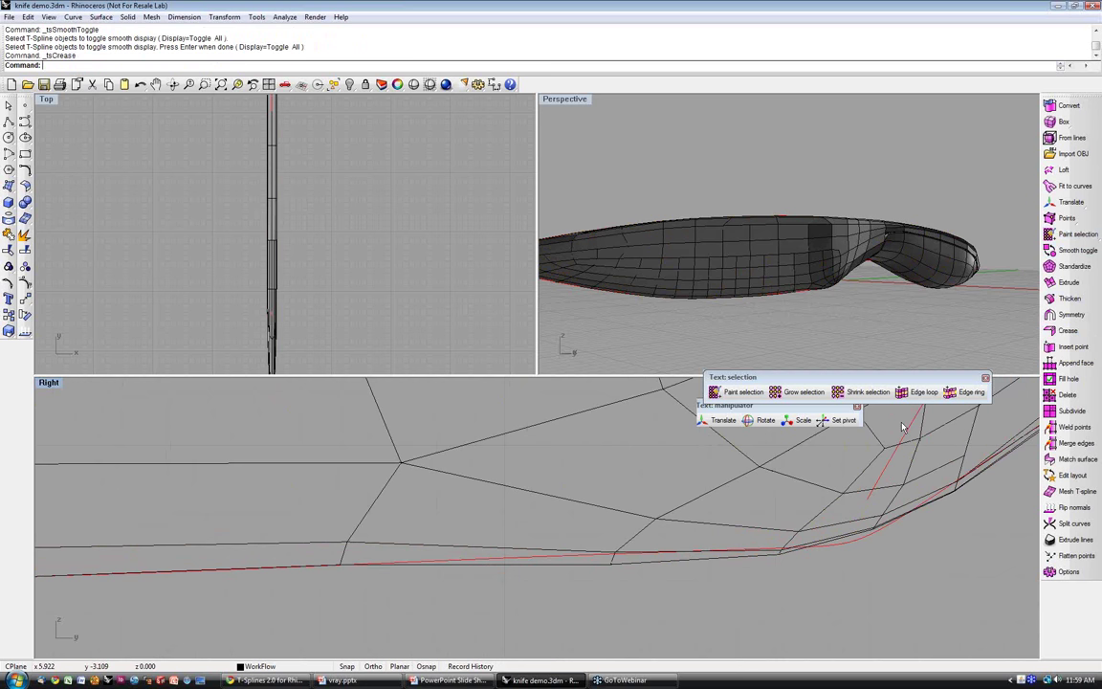
pyautogui.click(753, 550)
pyautogui.click(459, 562)
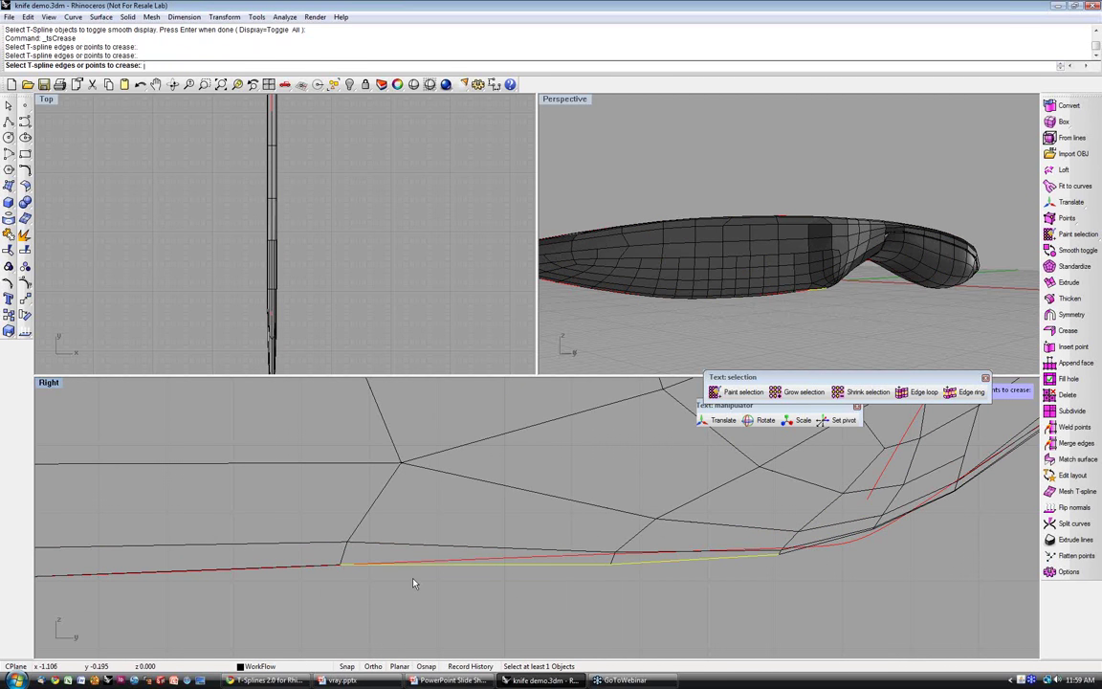
pyautogui.click(308, 572)
pyautogui.scroll(-4, 361, 584)
pyautogui.moveTo(362, 585); pyautogui.dragTo(739, 572, button='right')
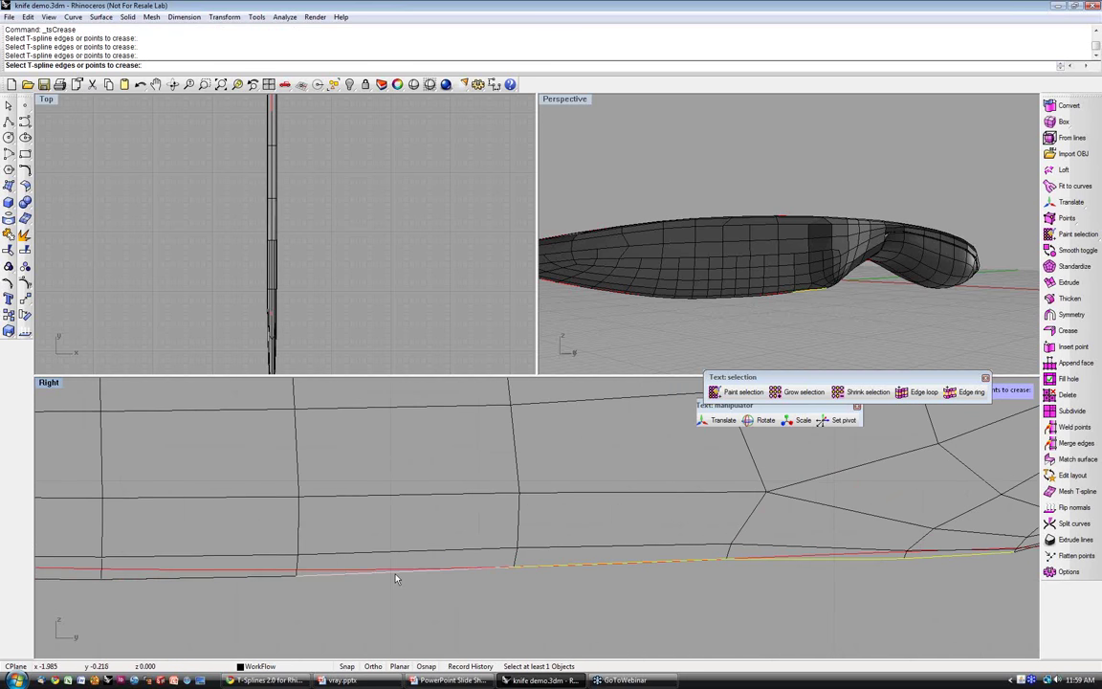
pyautogui.click(396, 576)
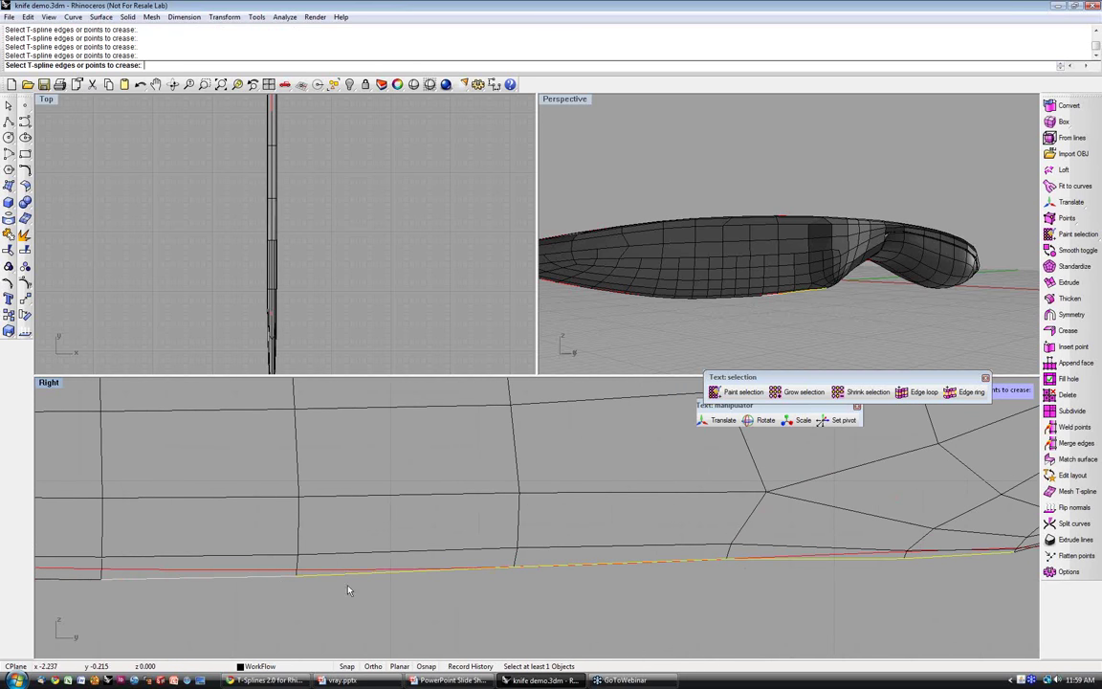
pyautogui.scroll(-3, 323, 590)
pyautogui.scroll(3, 325, 586)
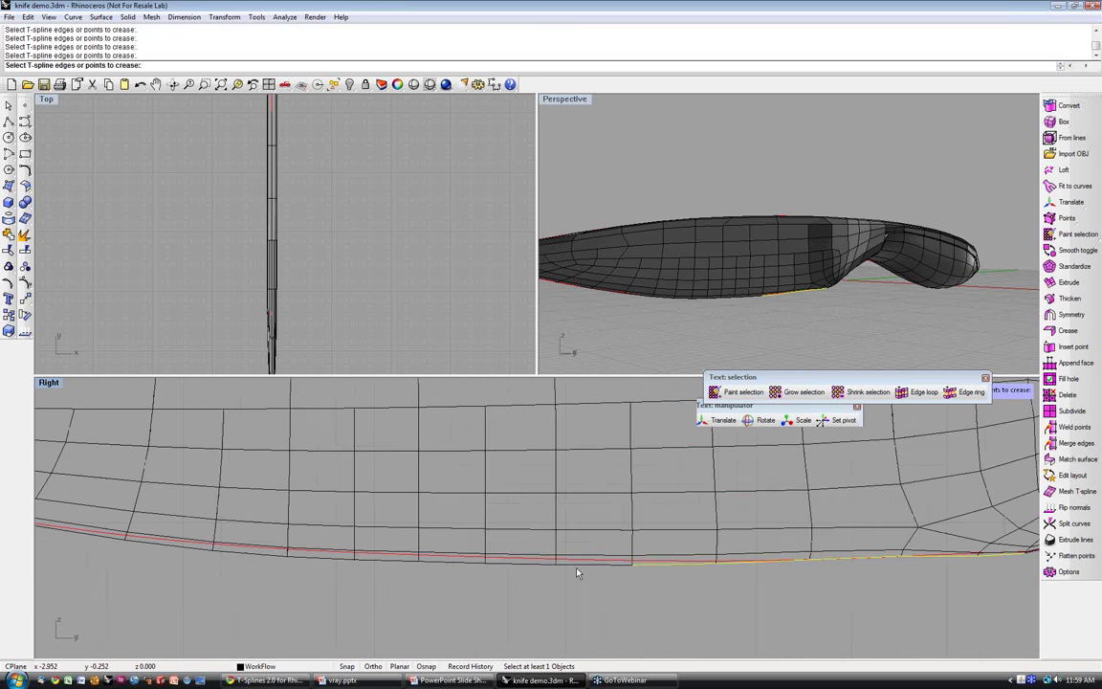
pyautogui.click(327, 563)
pyautogui.click(250, 561)
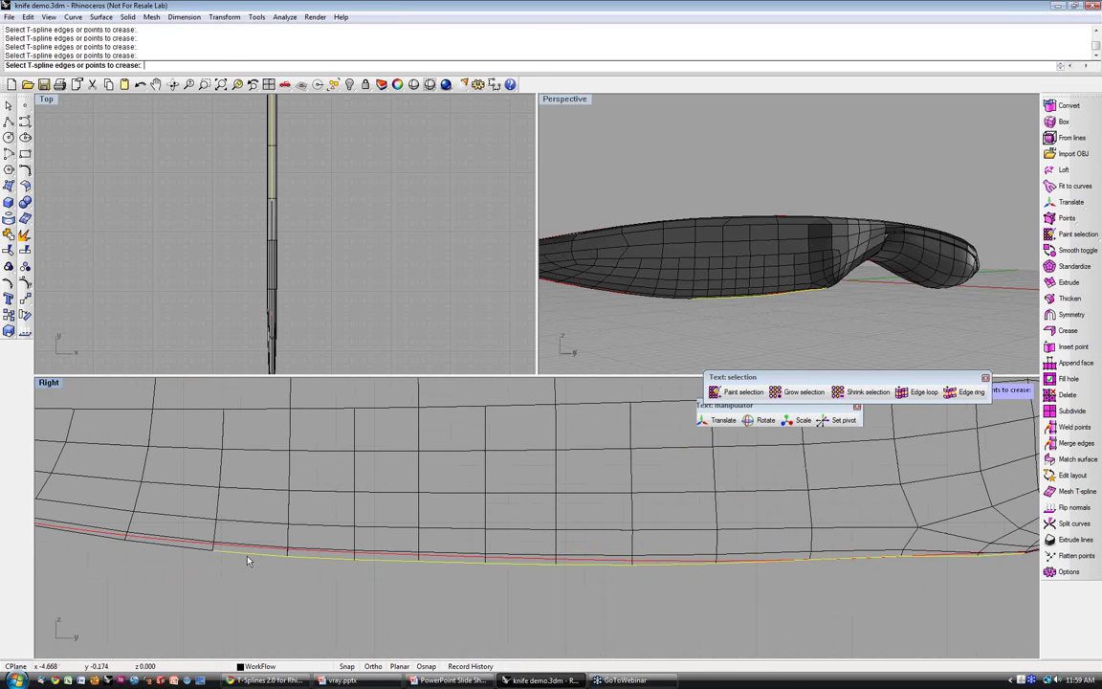
pyautogui.click(173, 550)
pyautogui.click(88, 538)
pyautogui.moveTo(211, 563); pyautogui.dragTo(640, 554, button='right')
pyautogui.click(638, 541)
pyautogui.click(517, 514)
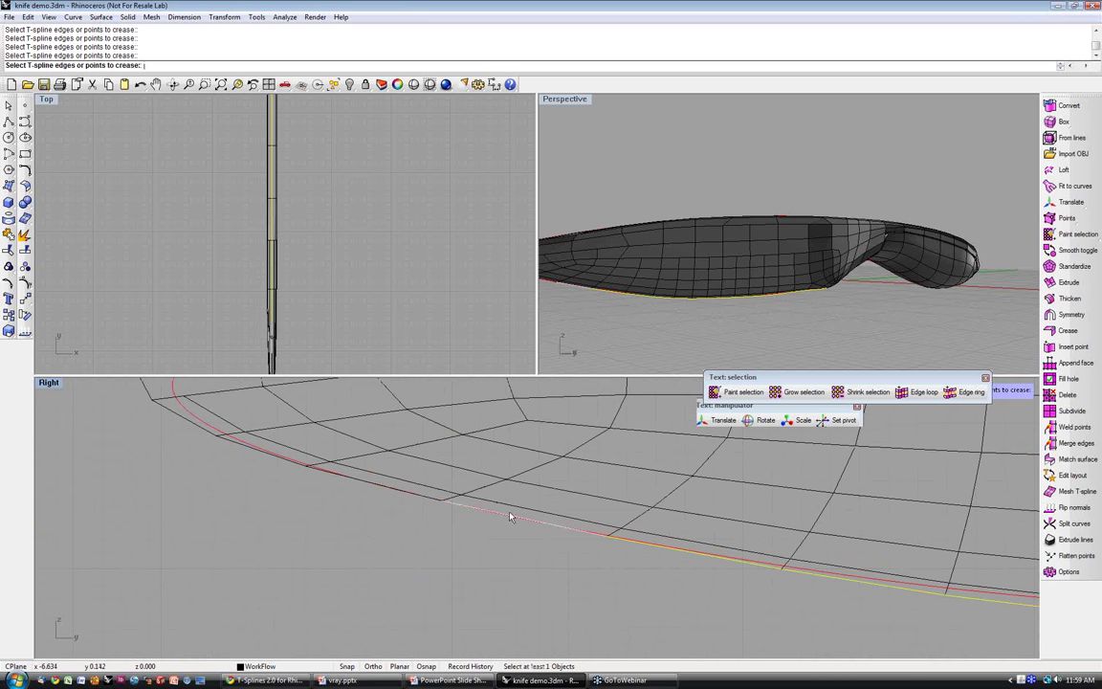
pyautogui.click(368, 481)
pyautogui.moveTo(257, 497); pyautogui.dragTo(470, 603, button='right')
pyautogui.scroll(-2, 452, 574)
pyautogui.scroll(-5, 453, 574)
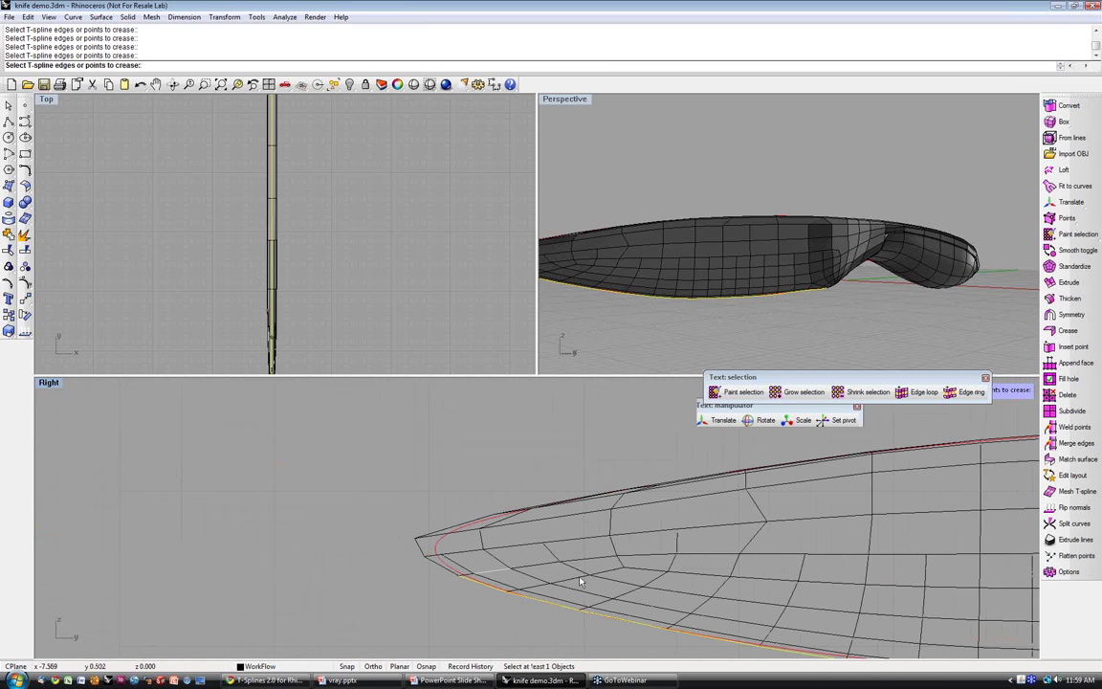
pyautogui.moveTo(545, 545); pyautogui.dragTo(420, 529, button='right')
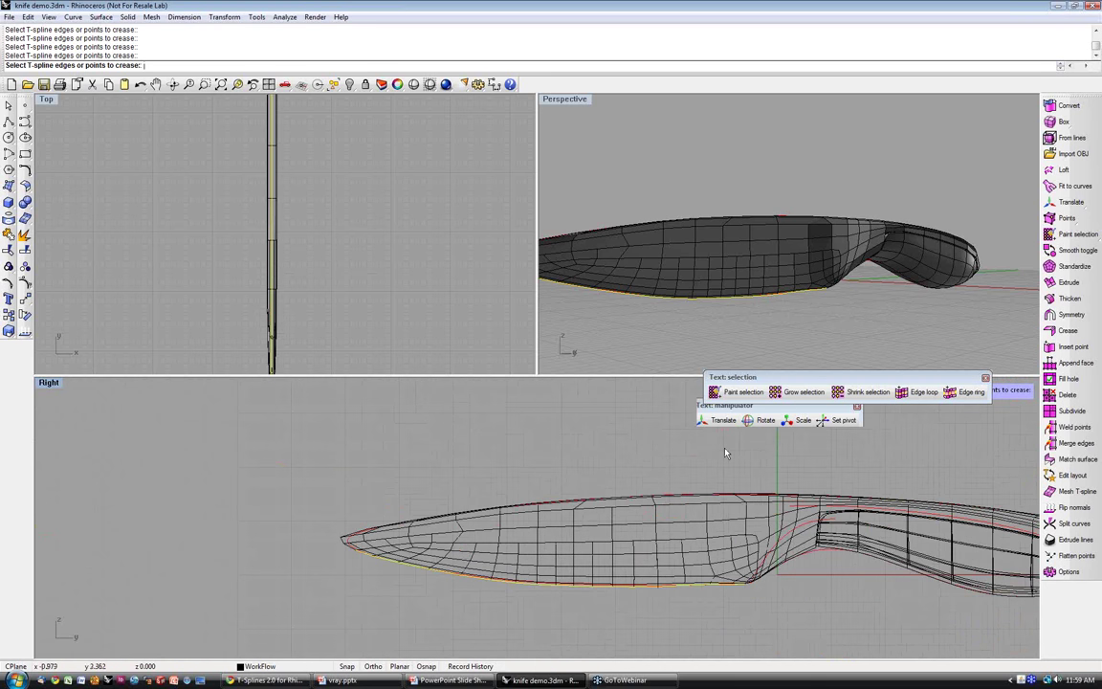
pyautogui.rightClick(725, 453)
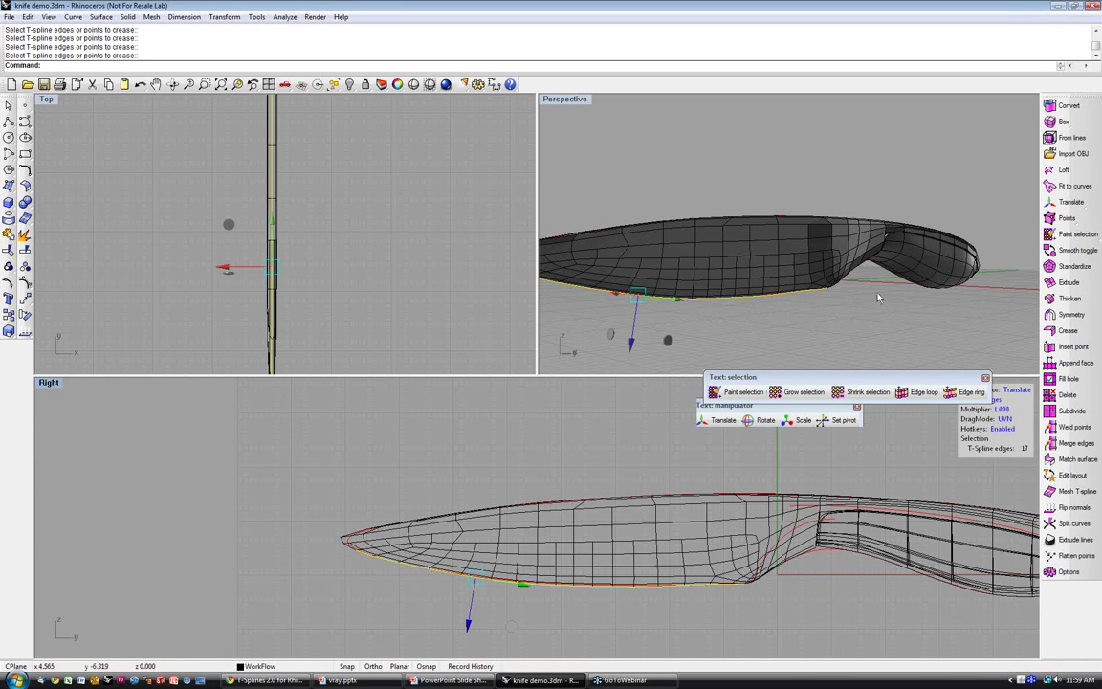
# - Turn on smooth display for the knife body with Smooth toggle, and show the perspective view alone at full size
pyautogui.click(1071, 252)
pyautogui.click(745, 273)
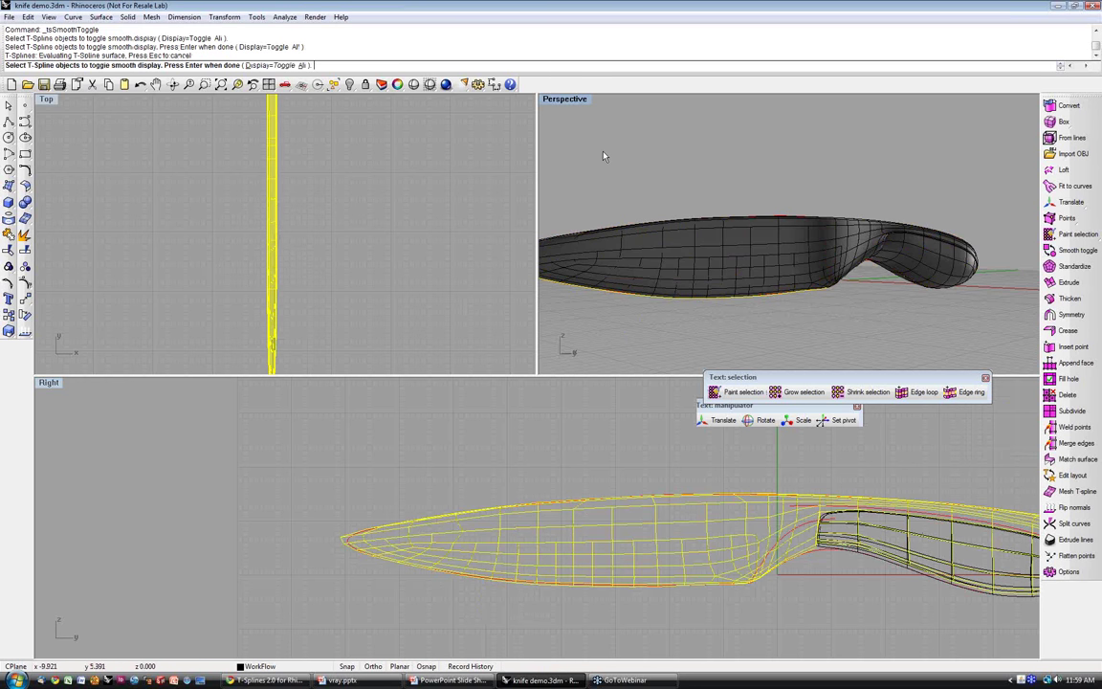
pyautogui.press('Return')
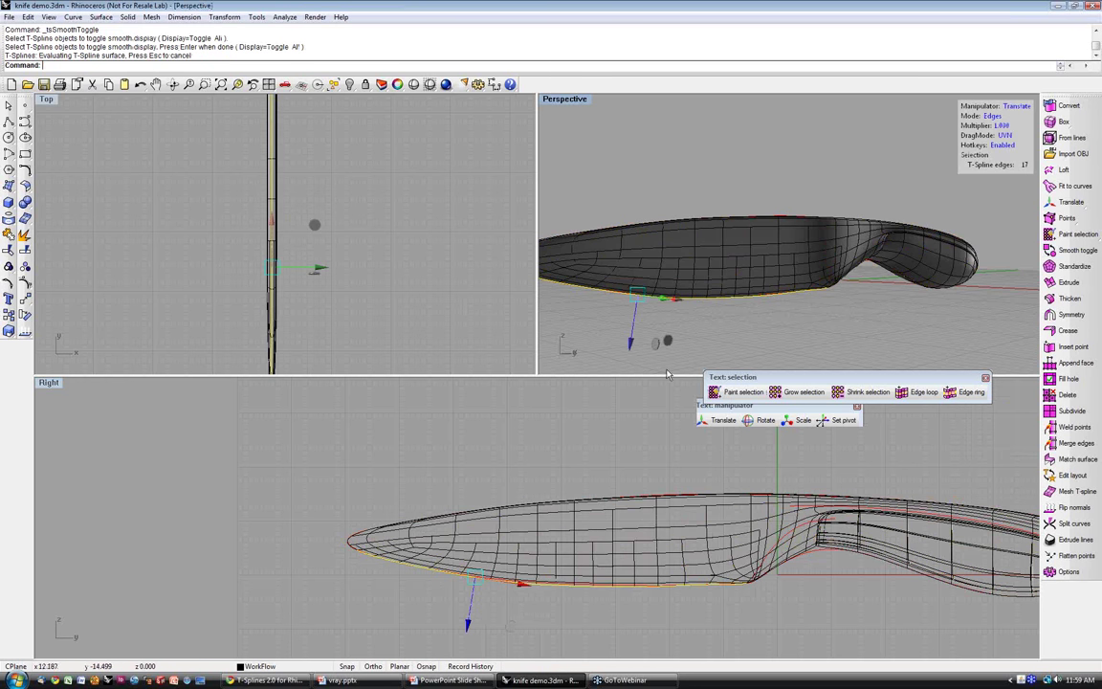
pyautogui.hotkey('ctrl', 'm')
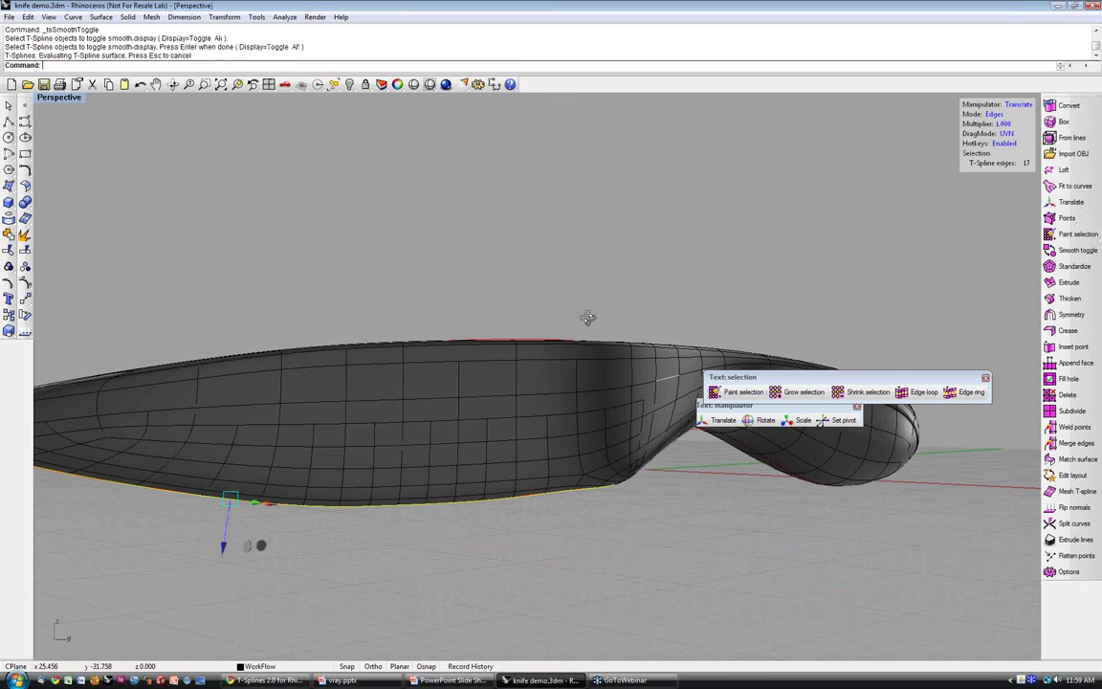
# - Inspect the blade's creased cutting edge and heel near the handle in a shaded preview without wires, and leave the preview
pyautogui.moveTo(588, 318); pyautogui.dragTo(432, 116, button='right')
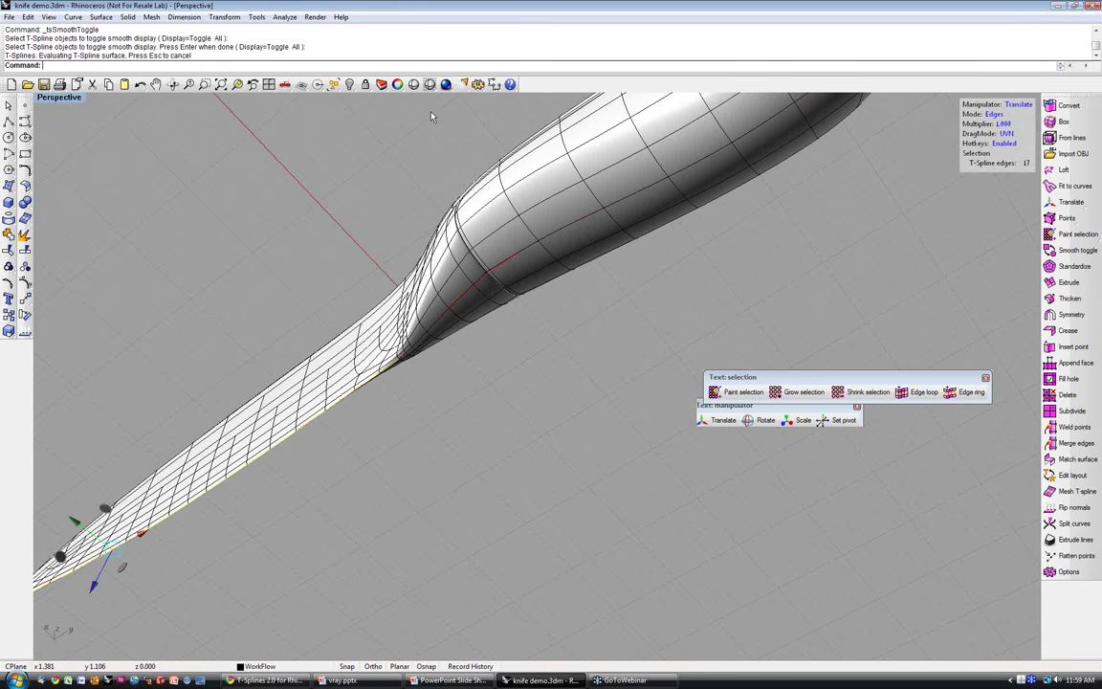
pyautogui.click(413, 84)
pyautogui.scroll(8, 391, 369)
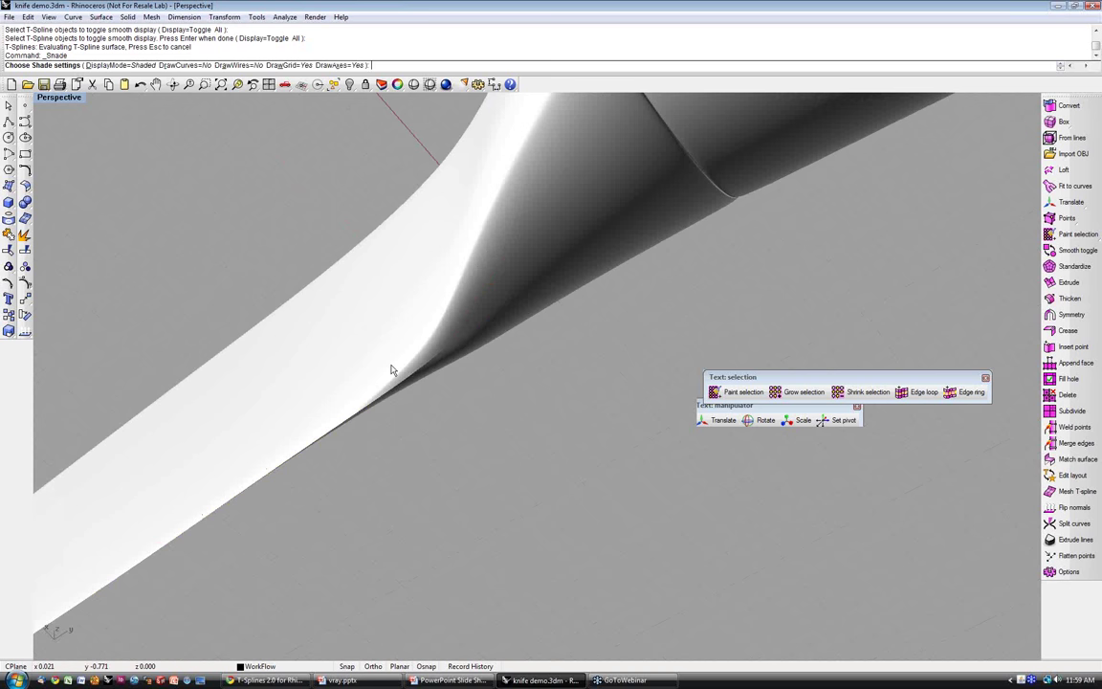
pyautogui.scroll(4, 392, 369)
pyautogui.moveTo(455, 316)
pyautogui.mouseDown(button='right')
pyautogui.moveTo(579, 224)
pyautogui.moveTo(727, 248)
pyautogui.mouseUp(button='right')
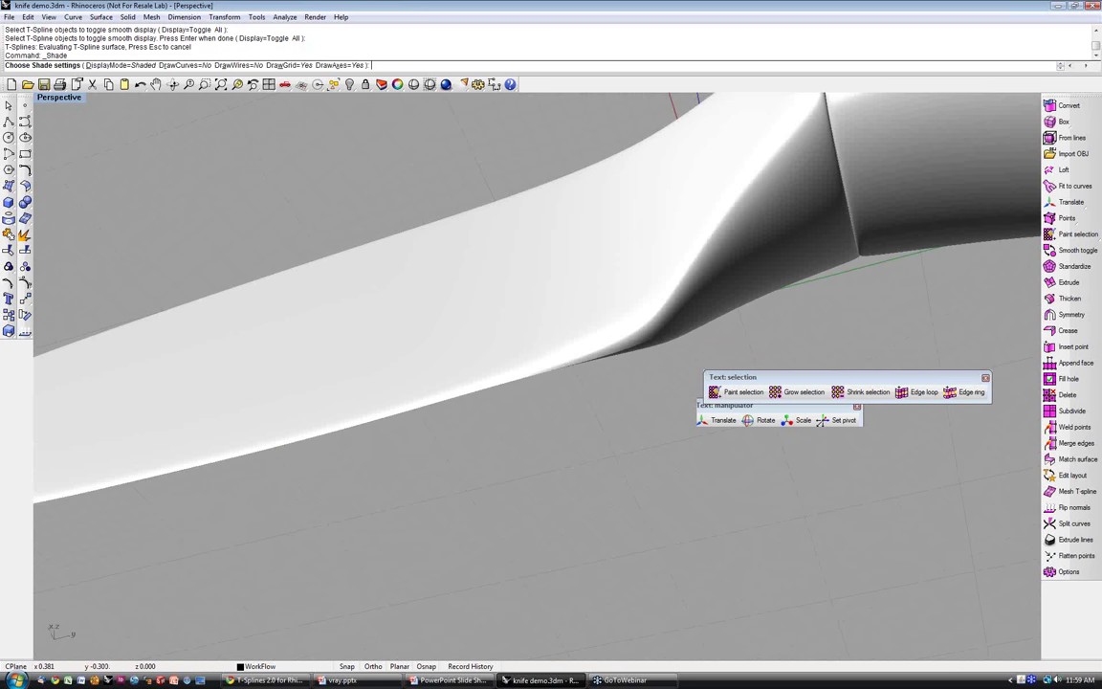
pyautogui.press('Escape')
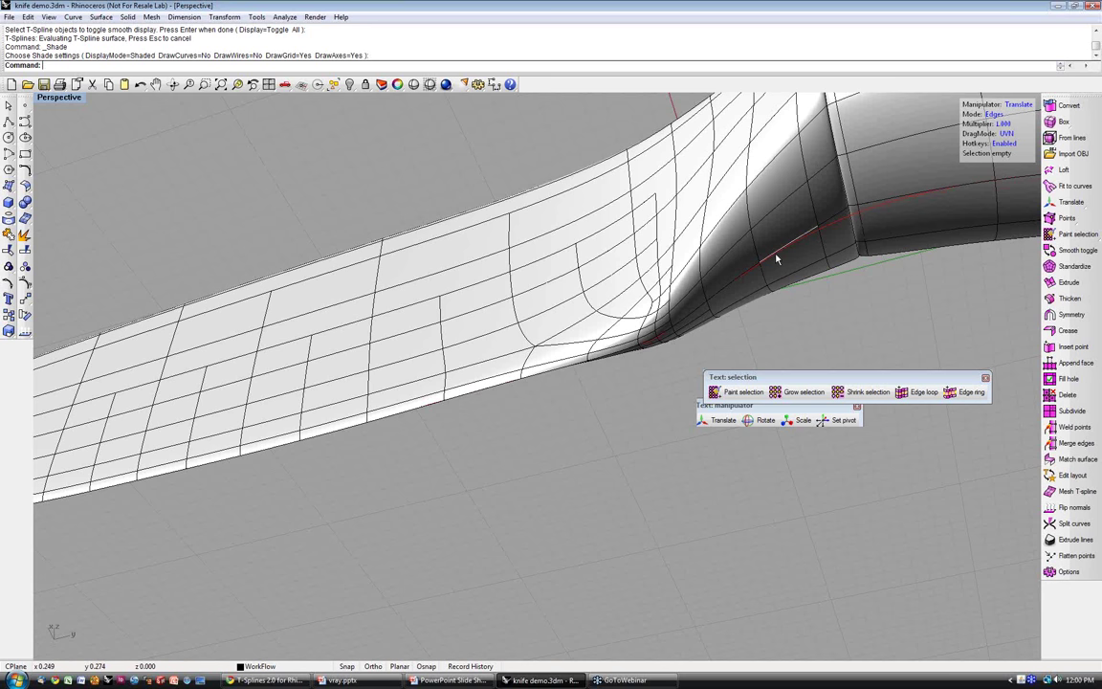
# - Nudge the edge on the underside of the neck, between the blade's heel and the grip, slightly along its normal
pyautogui.click(776, 259)
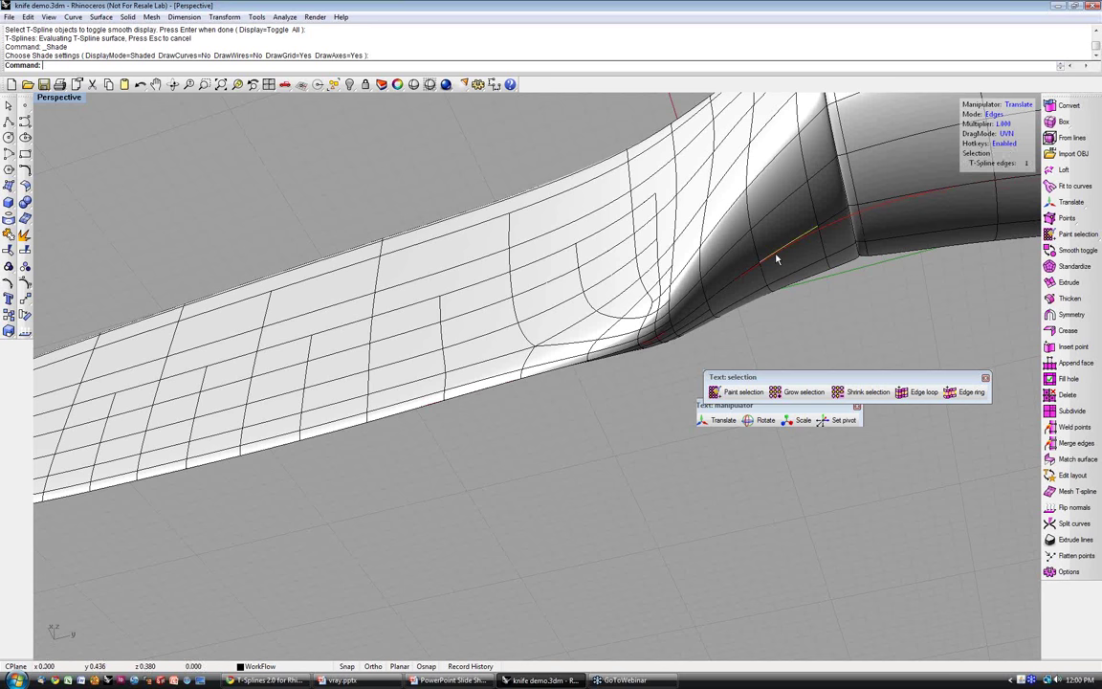
pyautogui.moveTo(821, 272); pyautogui.dragTo(751, 274, button='right')
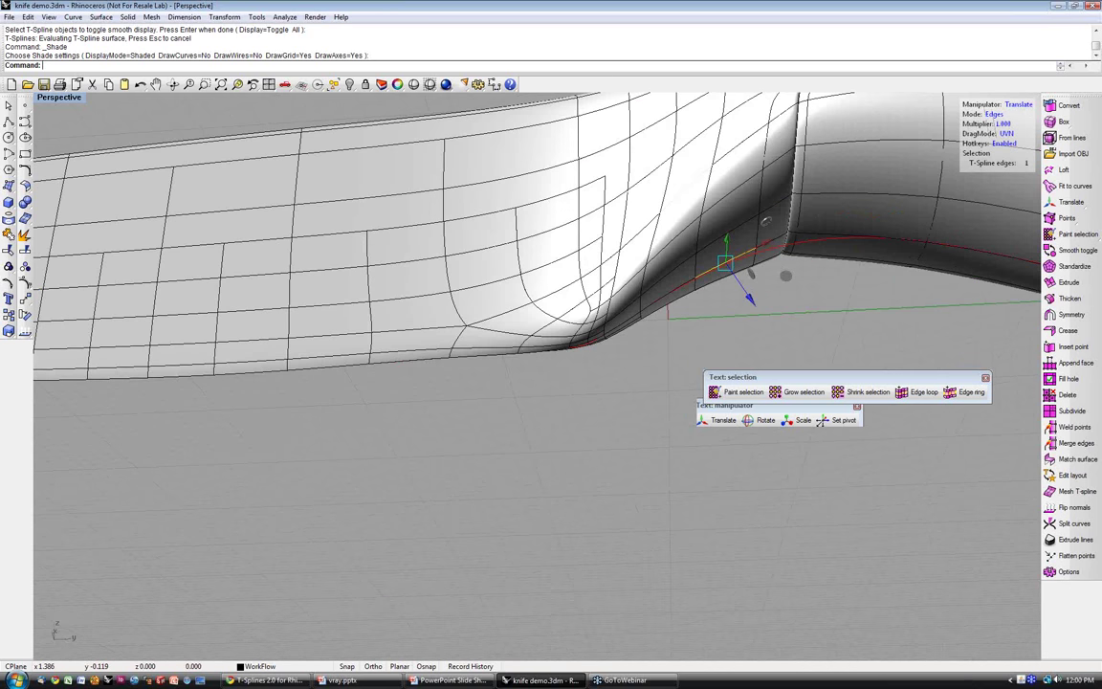
pyautogui.moveTo(740, 286)
pyautogui.mouseDown()
pyautogui.moveTo(747, 297)
pyautogui.moveTo(732, 275)
pyautogui.mouseUp()
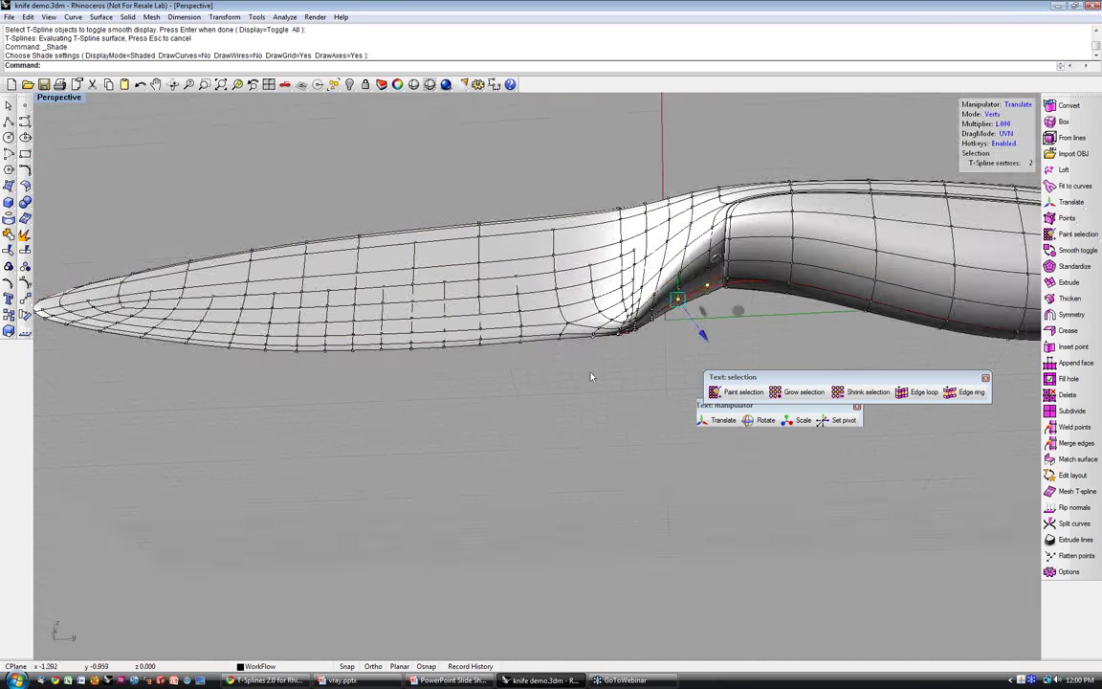
pyautogui.moveTo(591, 376); pyautogui.dragTo(598, 400, button='right')
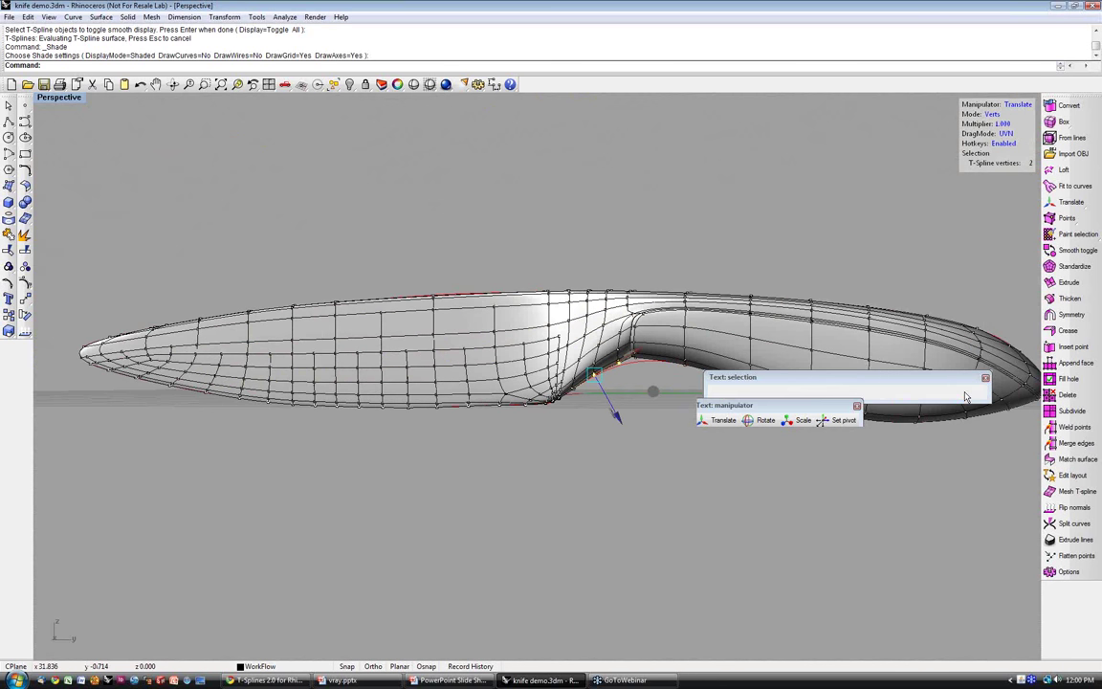
pyautogui.moveTo(840, 454); pyautogui.dragTo(843, 459, button='right')
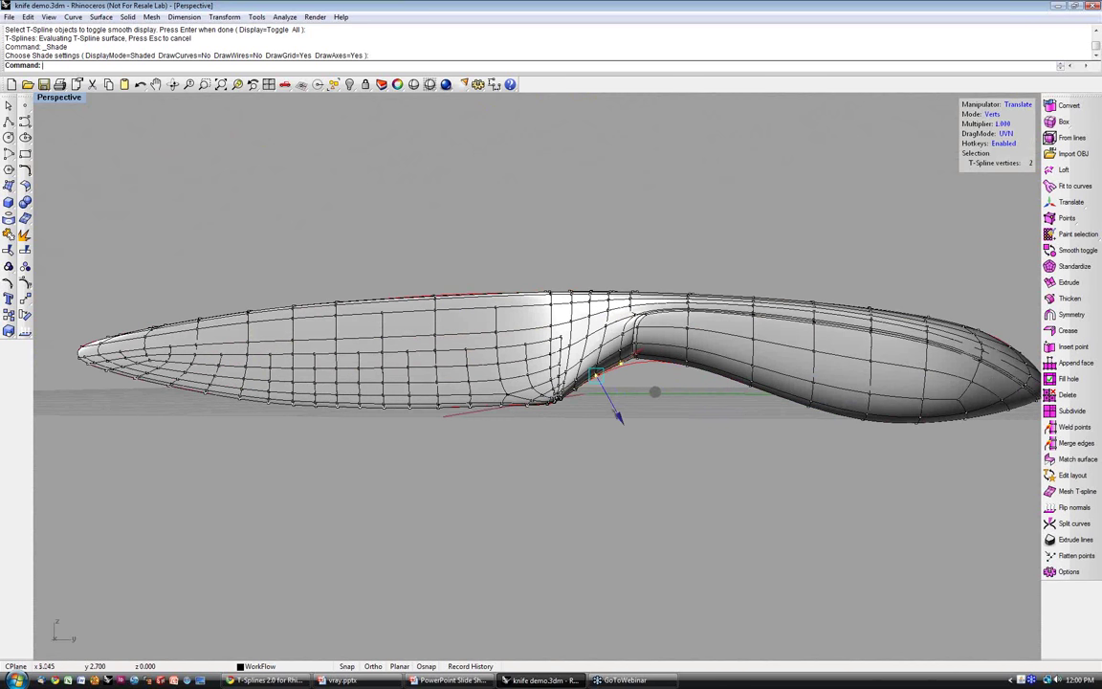
pyautogui.moveTo(655, 391); pyautogui.dragTo(657, 411, button='right')
# - Clear the vertex selection, leave point editing, and start converting the T-Spline to a Rhino NURBS polysurface
pyautogui.press('Escape')
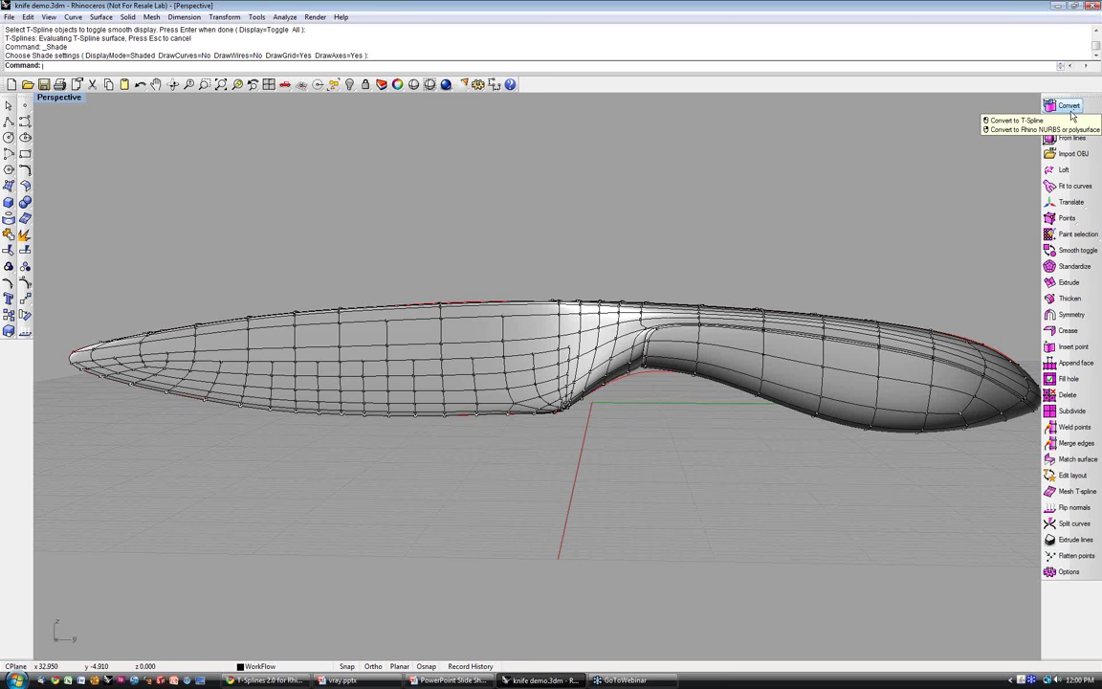
pyautogui.press('Escape')
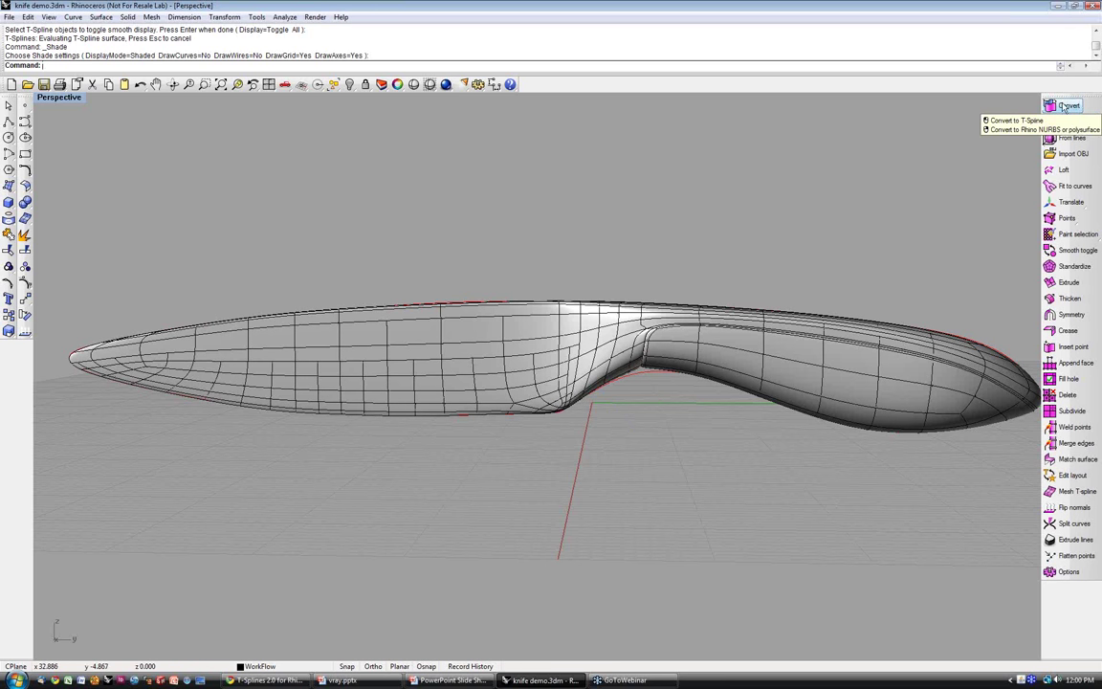
pyautogui.rightClick(1065, 107)
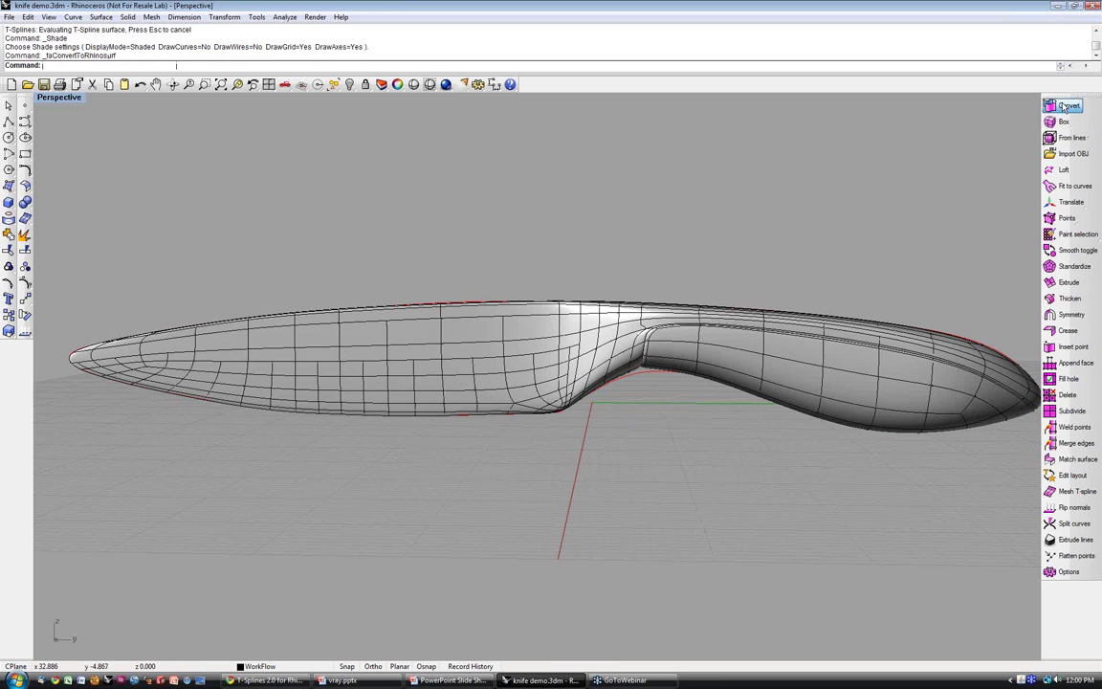
# - Convert the blade-and-handle T-spline to a Rhino surface, and hide the surface isocurves on both knife polysurfaces
pyautogui.click(541, 362)
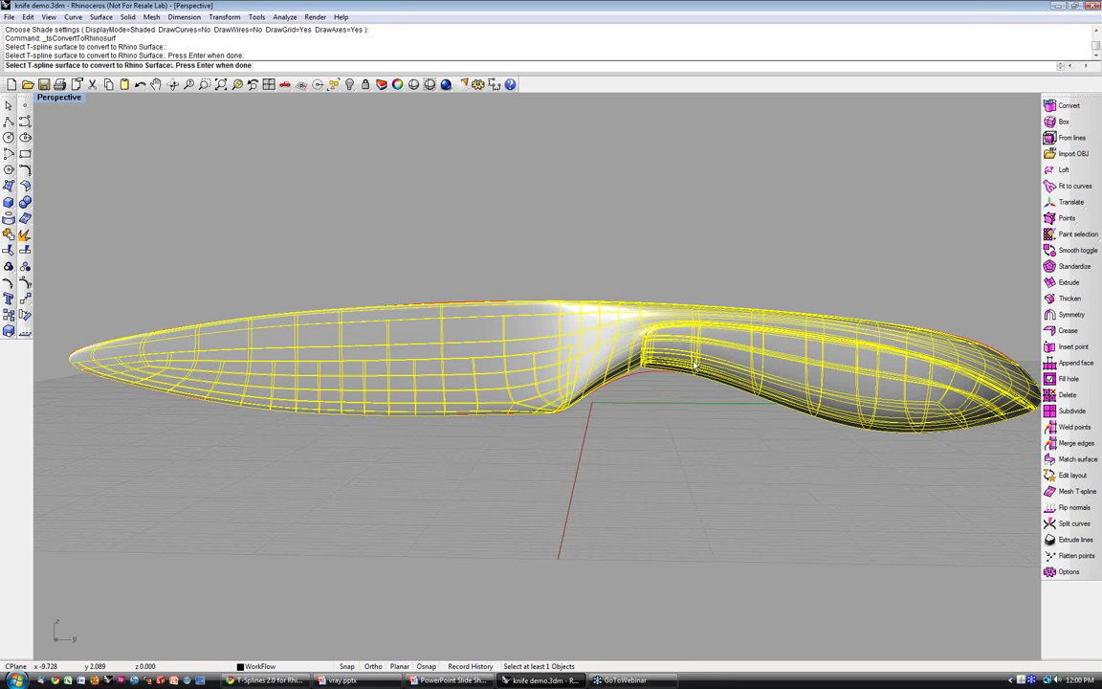
pyautogui.press('Return')
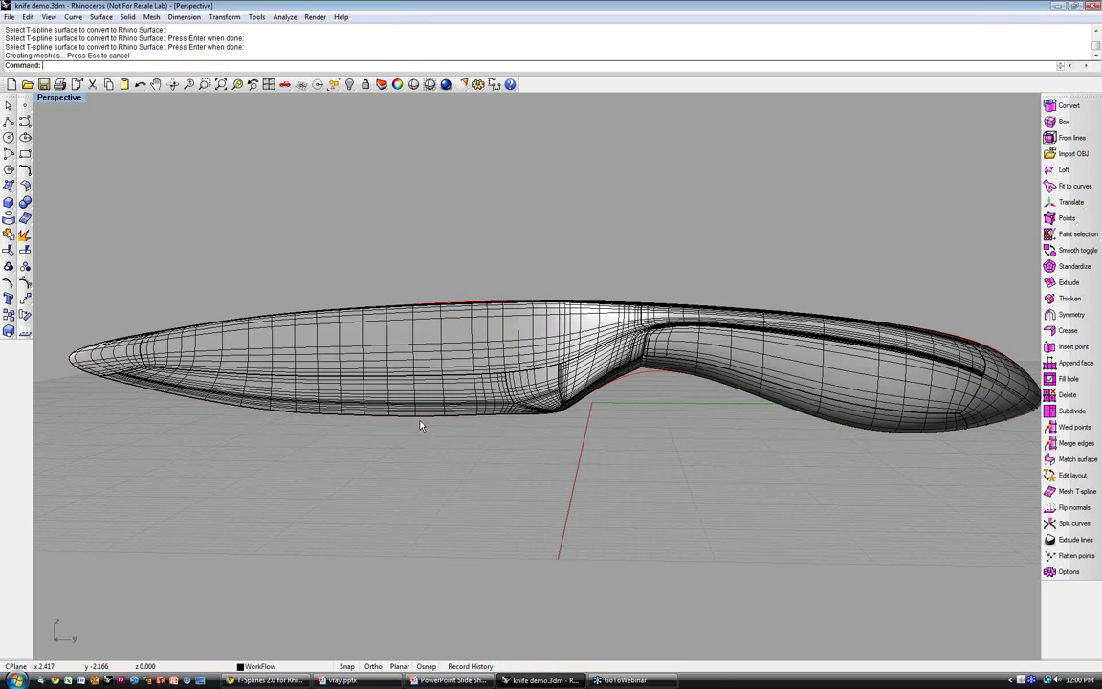
pyautogui.press('F3')
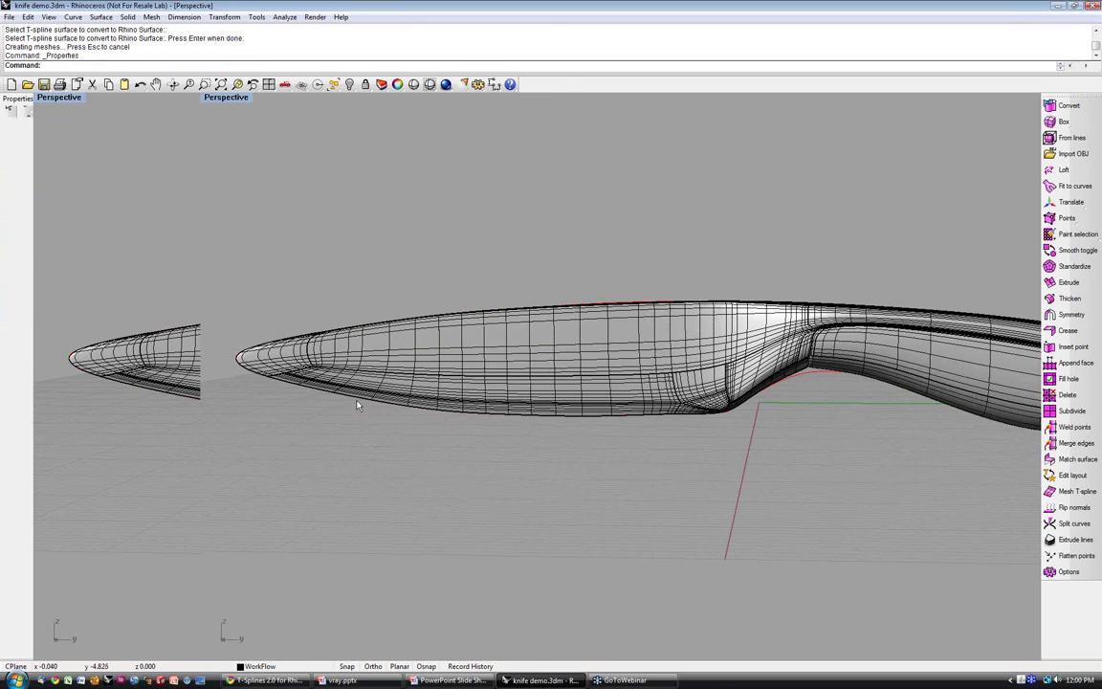
pyautogui.click(357, 405)
pyautogui.click(87, 259)
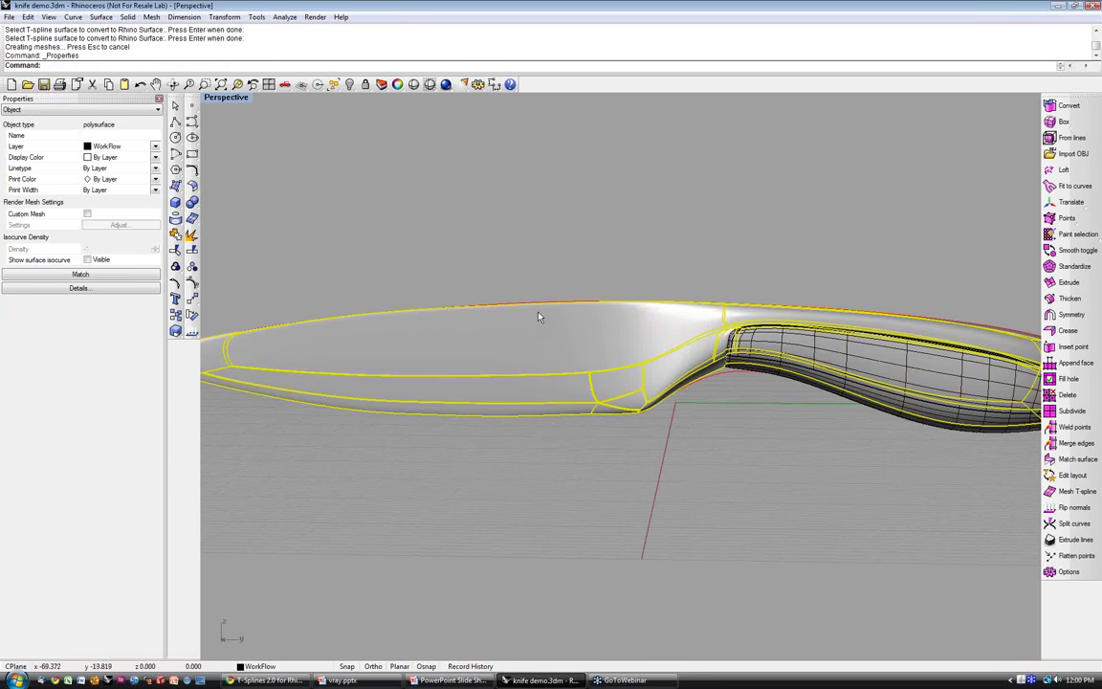
pyautogui.click(813, 349)
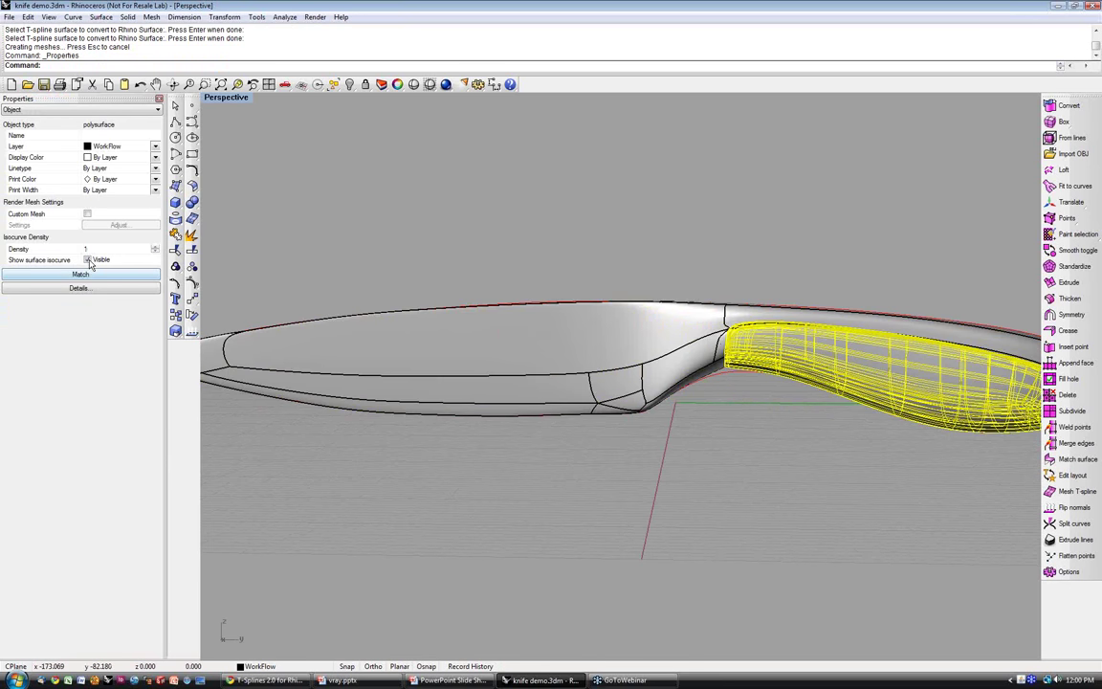
pyautogui.click(159, 99)
pyautogui.click(515, 448)
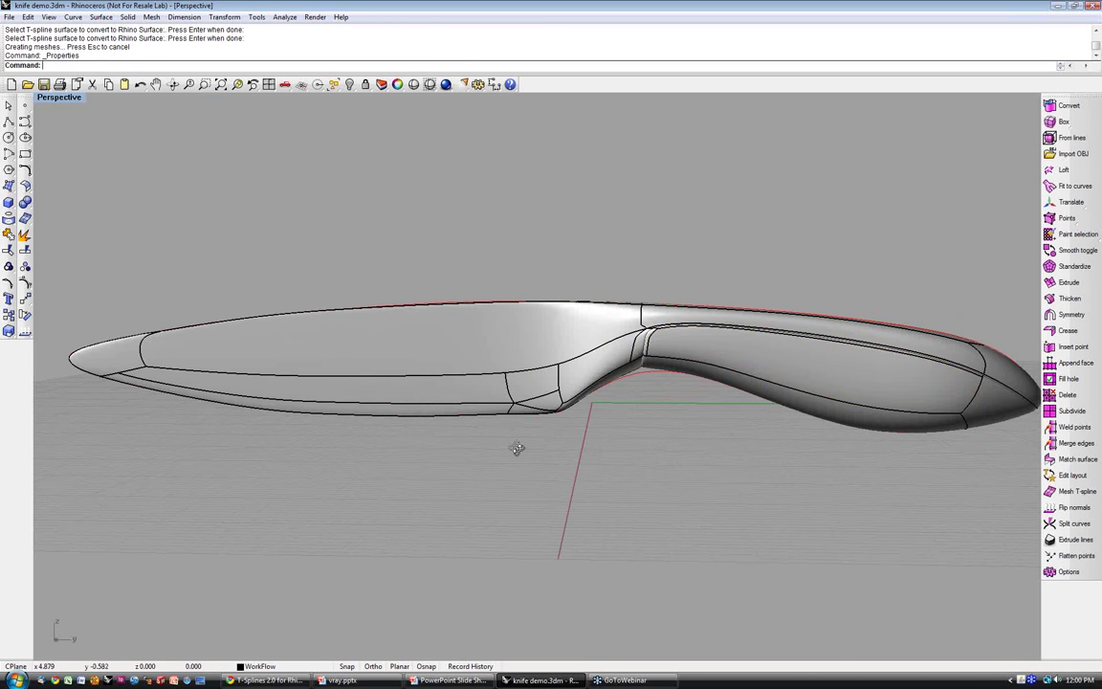
# - Examine the patch layout of the converted knife surfaces, especially around the transition between blade and handle
pyautogui.moveTo(517, 448); pyautogui.dragTo(517, 405, button='right')
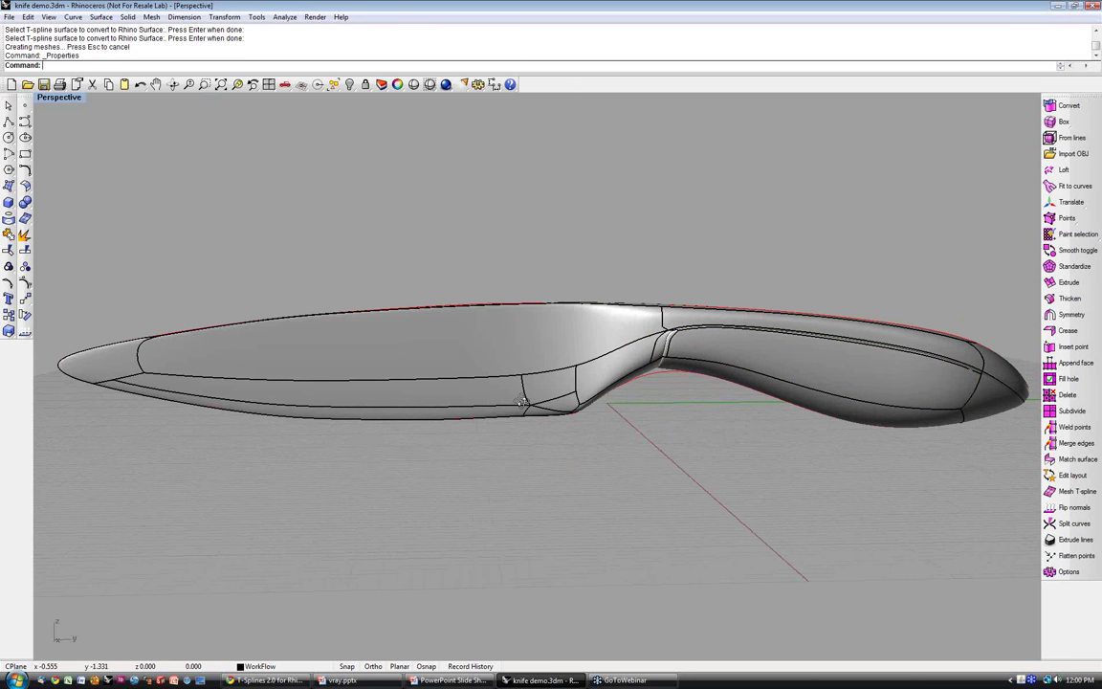
pyautogui.moveTo(521, 402)
pyautogui.mouseDown(button='right')
pyautogui.moveTo(524, 341)
pyautogui.moveTo(508, 355)
pyautogui.moveTo(714, 377)
pyautogui.moveTo(717, 359)
pyautogui.moveTo(481, 386)
pyautogui.moveTo(516, 373)
pyautogui.moveTo(521, 385)
pyautogui.mouseUp(button='right')
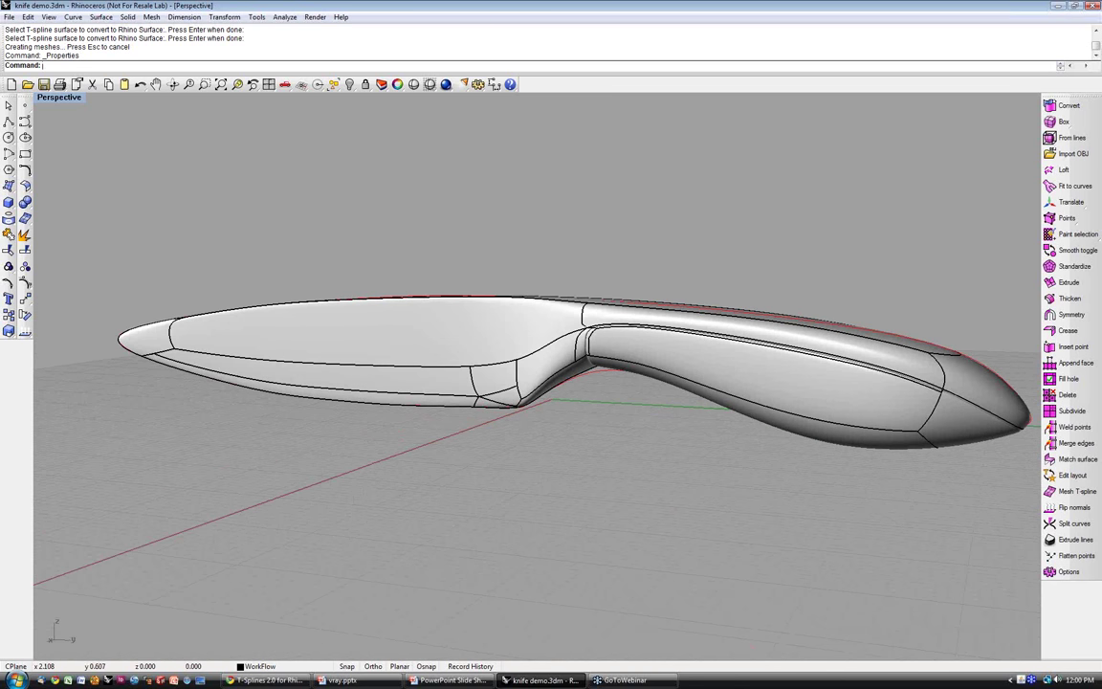
pyautogui.click(1093, 169)
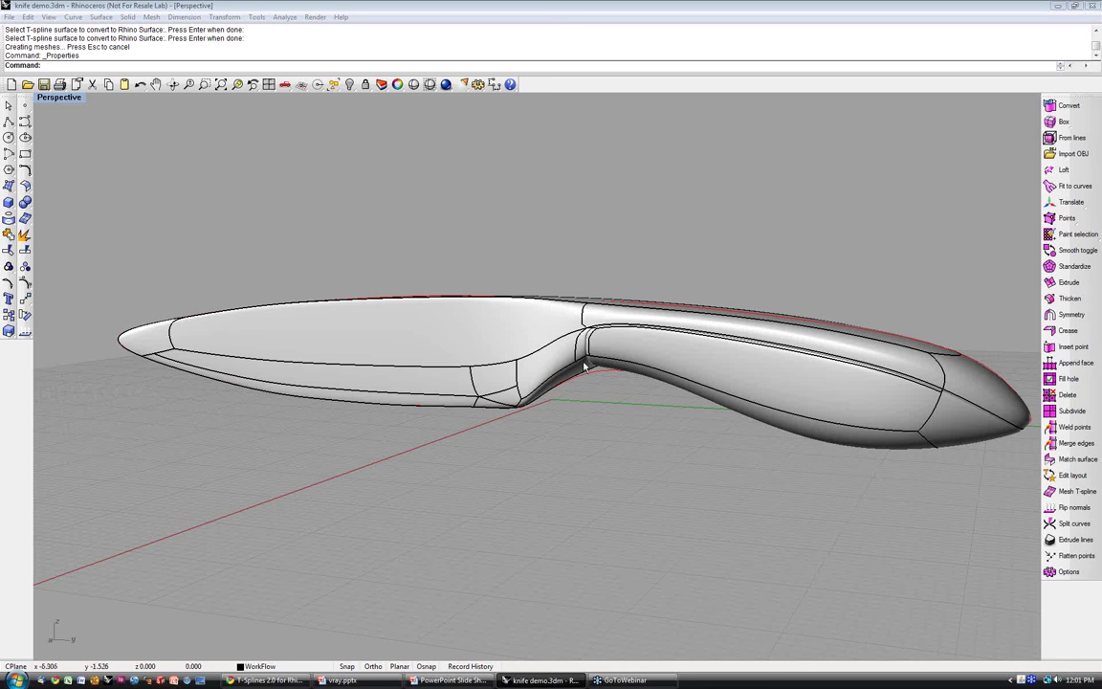
pyautogui.moveTo(589, 365); pyautogui.dragTo(591, 364, button='right')
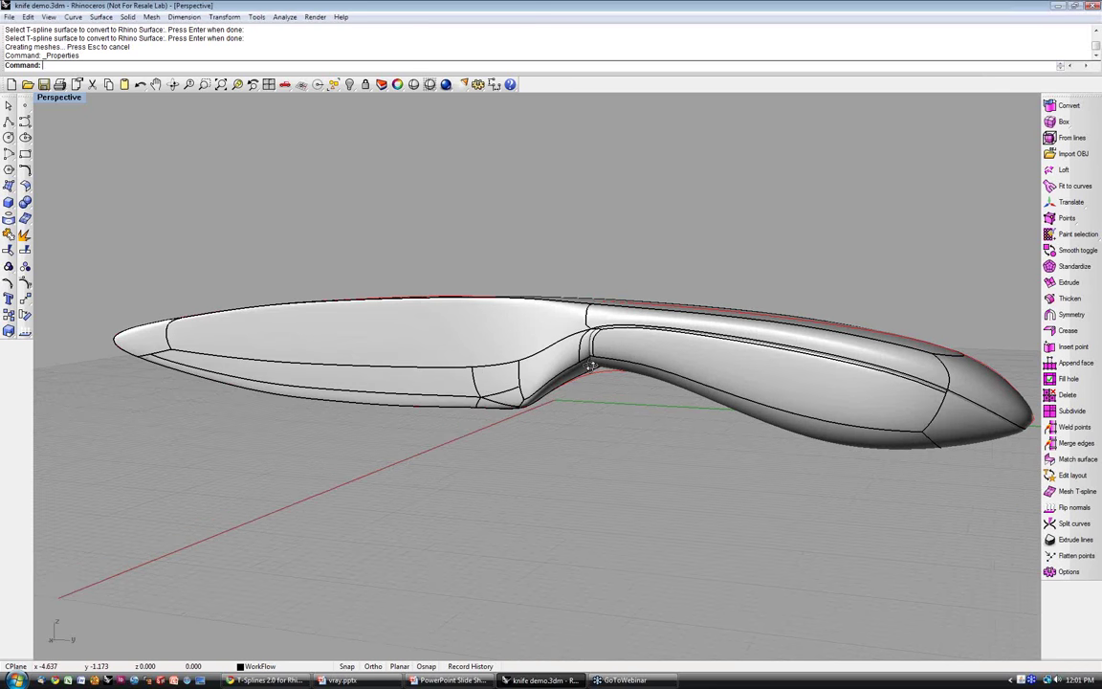
pyautogui.scroll(2, 591, 365)
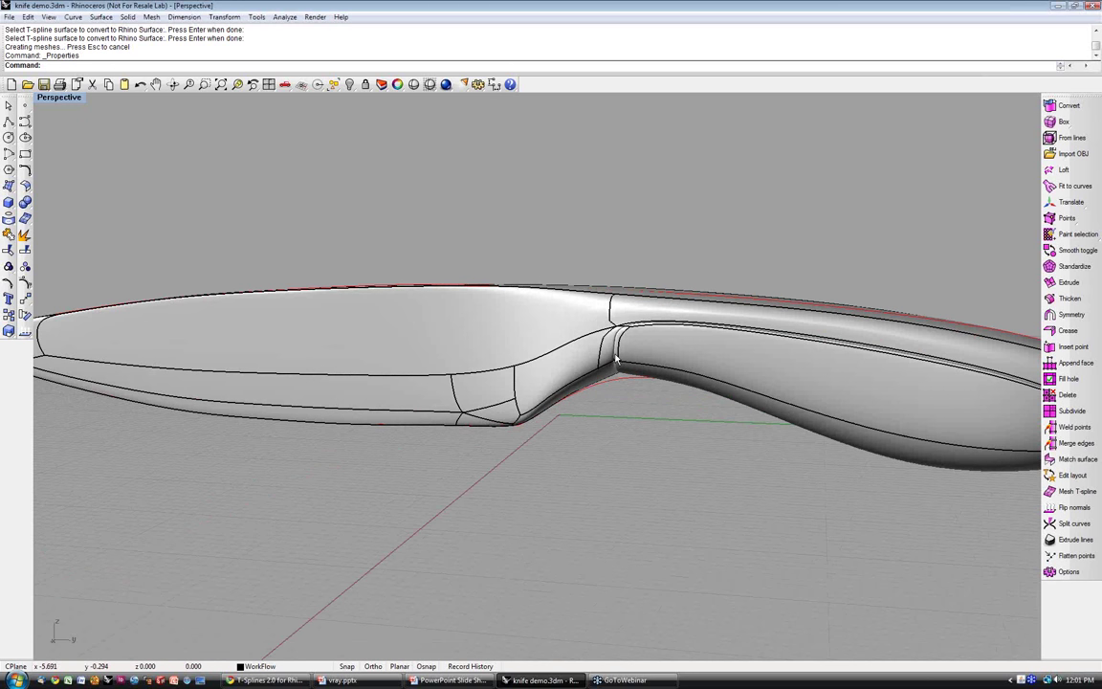
pyautogui.scroll(2, 615, 359)
pyautogui.moveTo(615, 359); pyautogui.dragTo(750, 470, button='right')
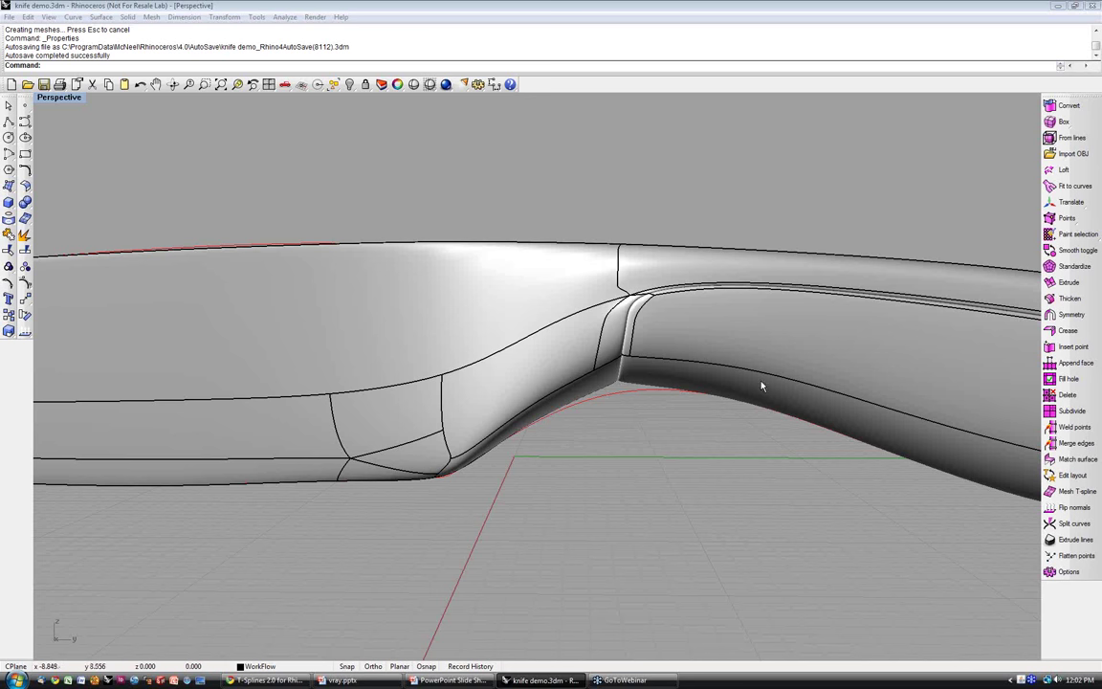
pyautogui.moveTo(451, 444); pyautogui.dragTo(466, 444, button='right')
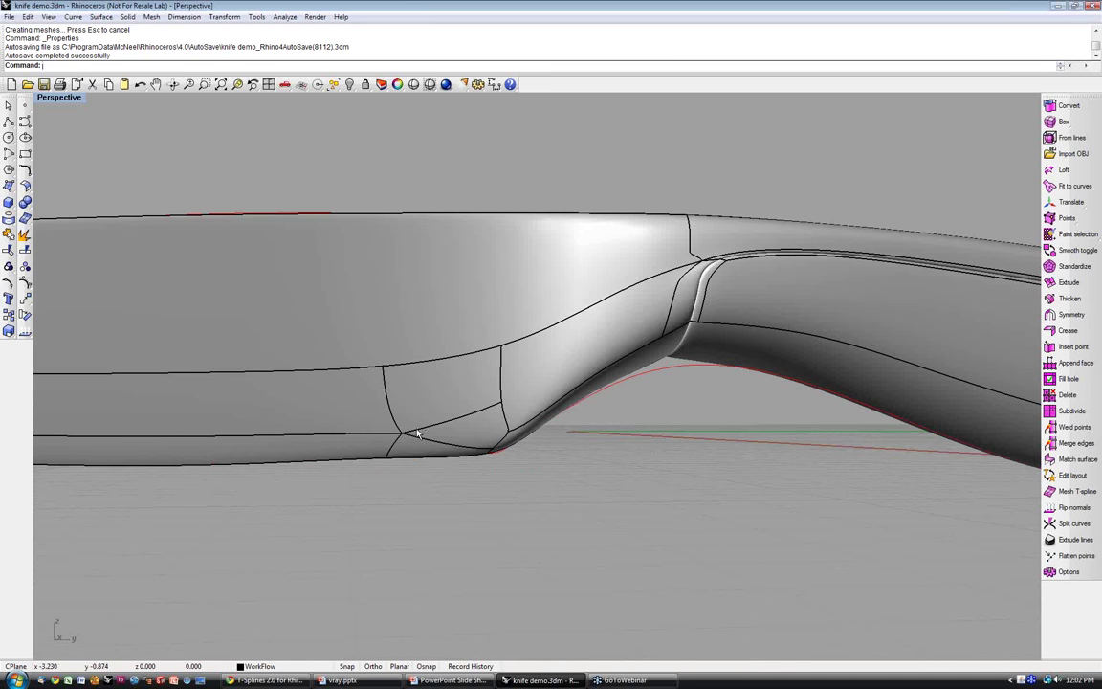
# - Undo the isocurve visibility changes and the conversion to a Rhino surface, leaving nothing selected
pyautogui.hotkey('ctrl', 'z')
pyautogui.hotkey('ctrl', 'z')
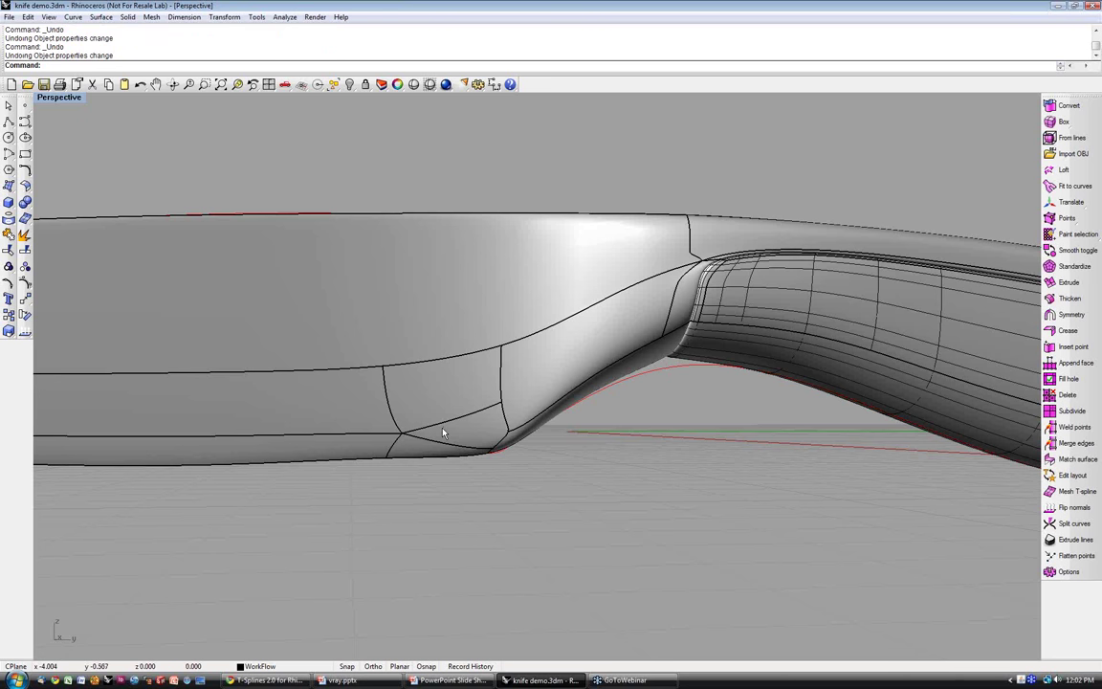
pyautogui.hotkey('ctrl', 'z')
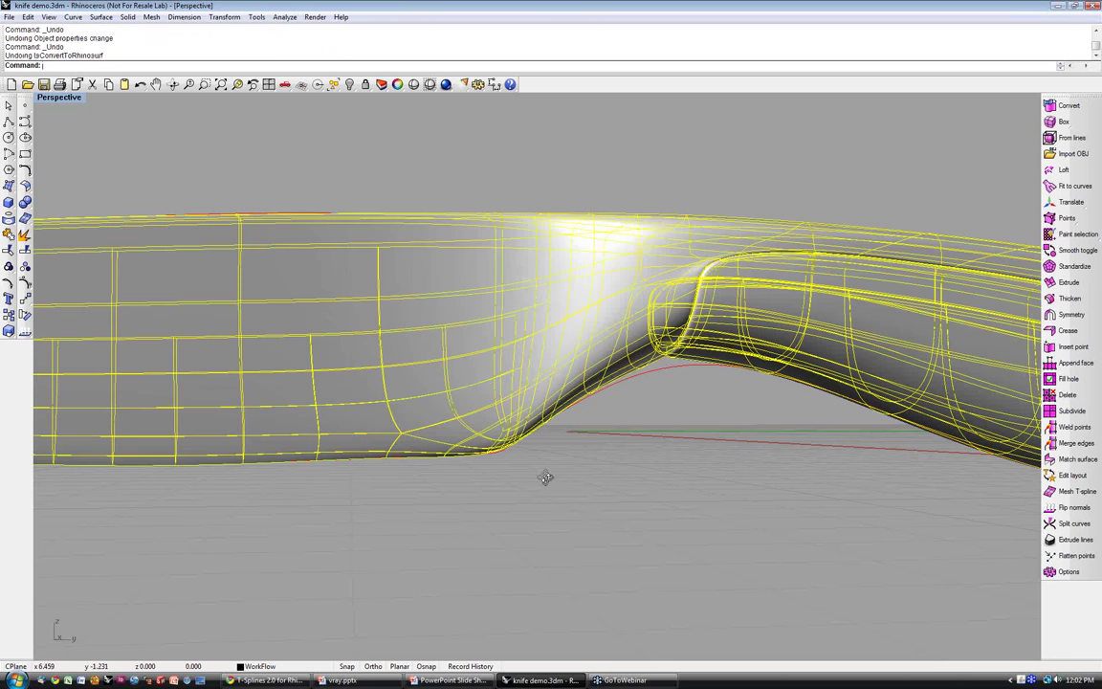
pyautogui.moveTo(546, 476); pyautogui.dragTo(560, 475, button='right')
pyautogui.press('Escape')
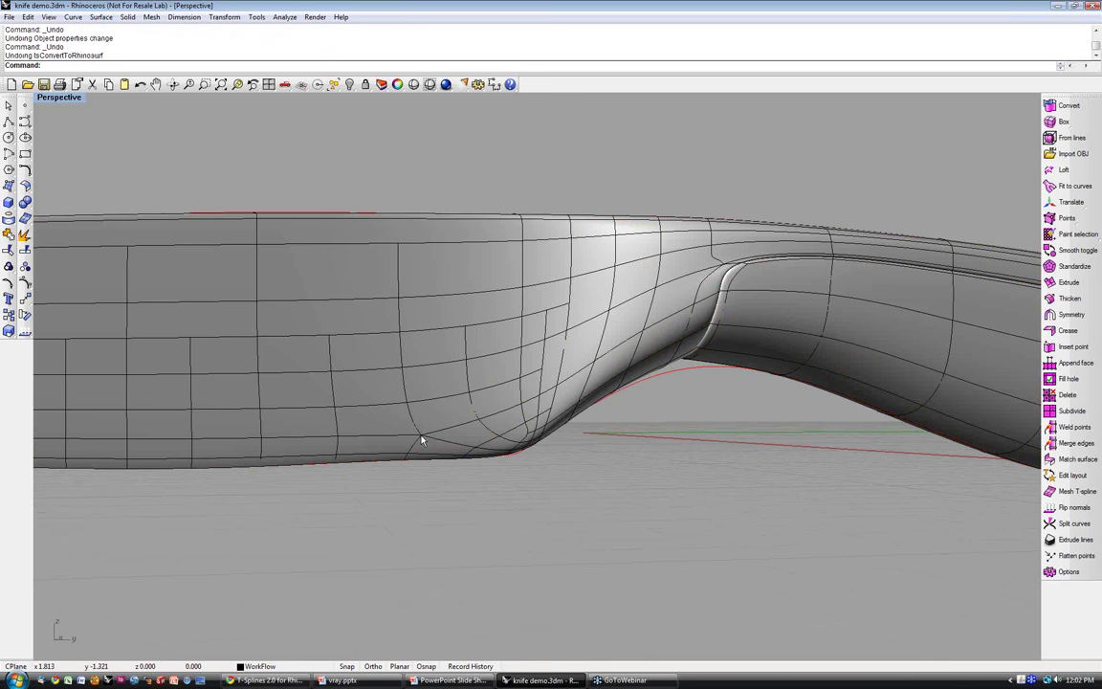
# - Run a Zebra analysis on the blade-and-handle T-spline and inspect the stripe flow across the star point near the blade's heel
pyautogui.scroll(2, 419, 439)
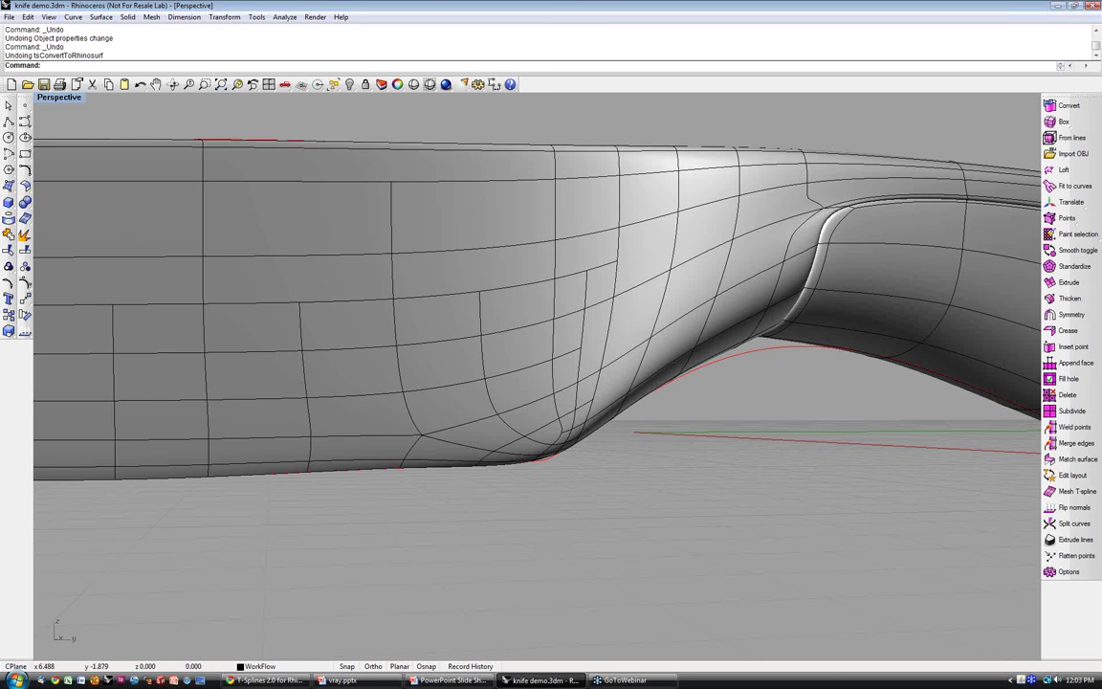
pyautogui.write('zebra')
pyautogui.press('Return')
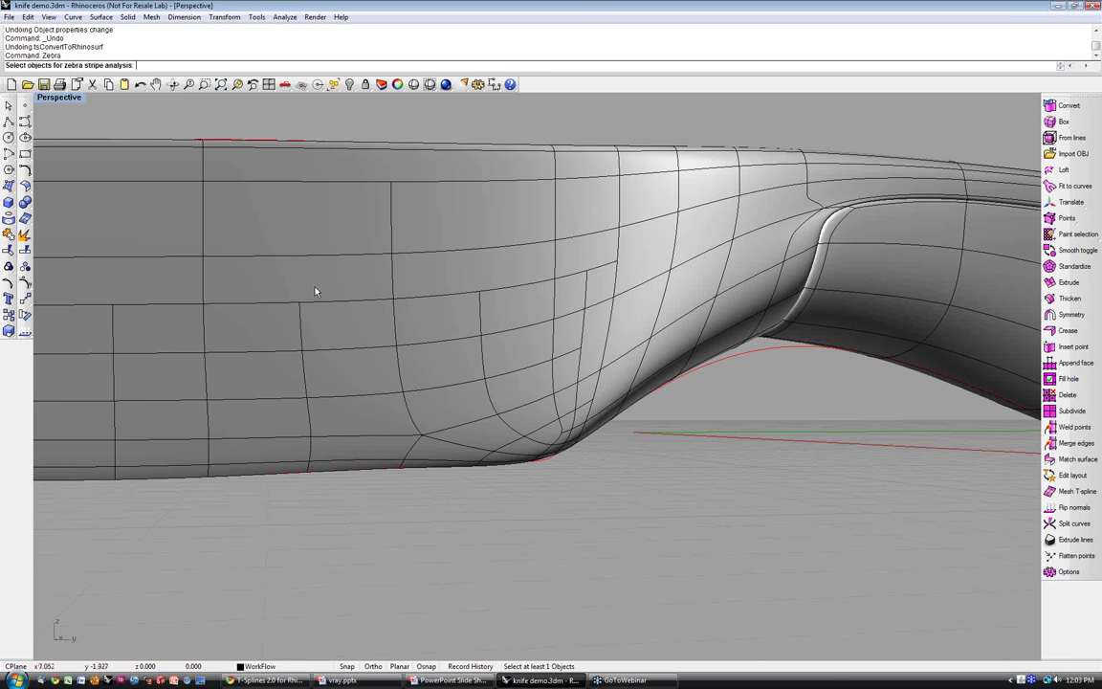
pyautogui.click(454, 400)
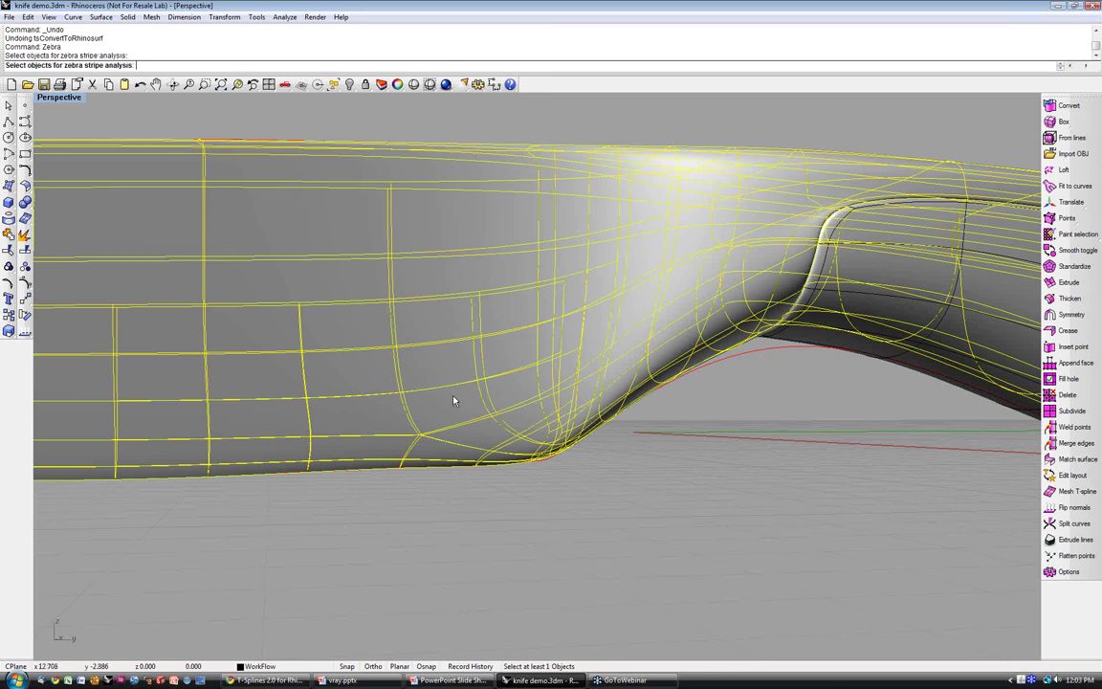
pyautogui.press('Return')
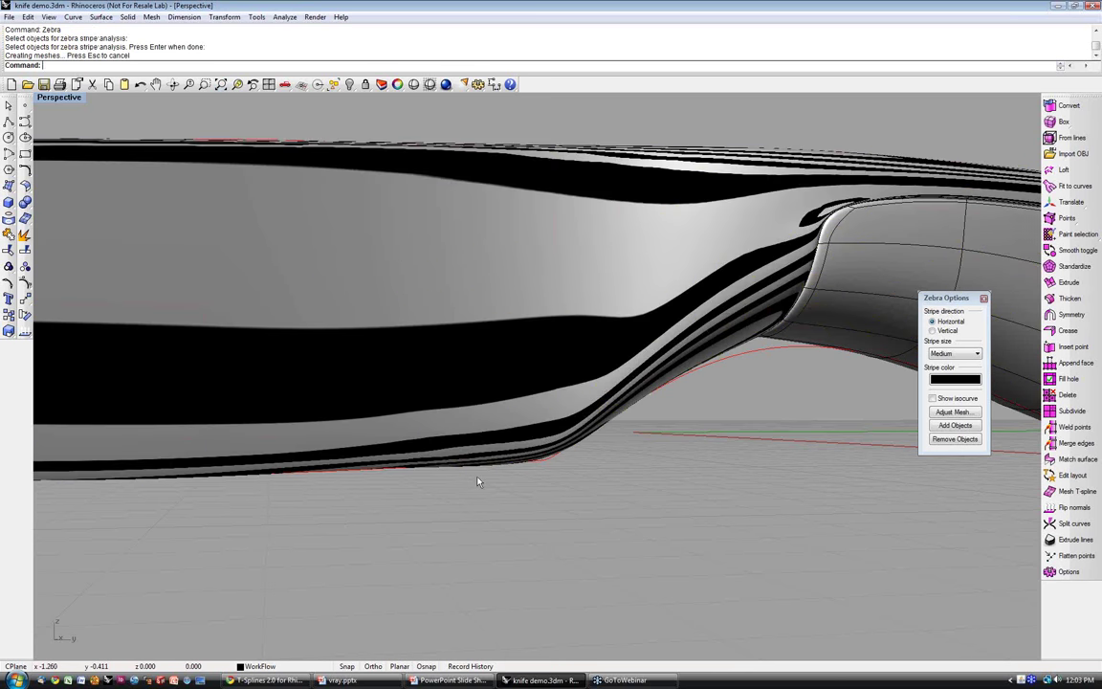
pyautogui.moveTo(479, 481); pyautogui.dragTo(499, 453, button='right')
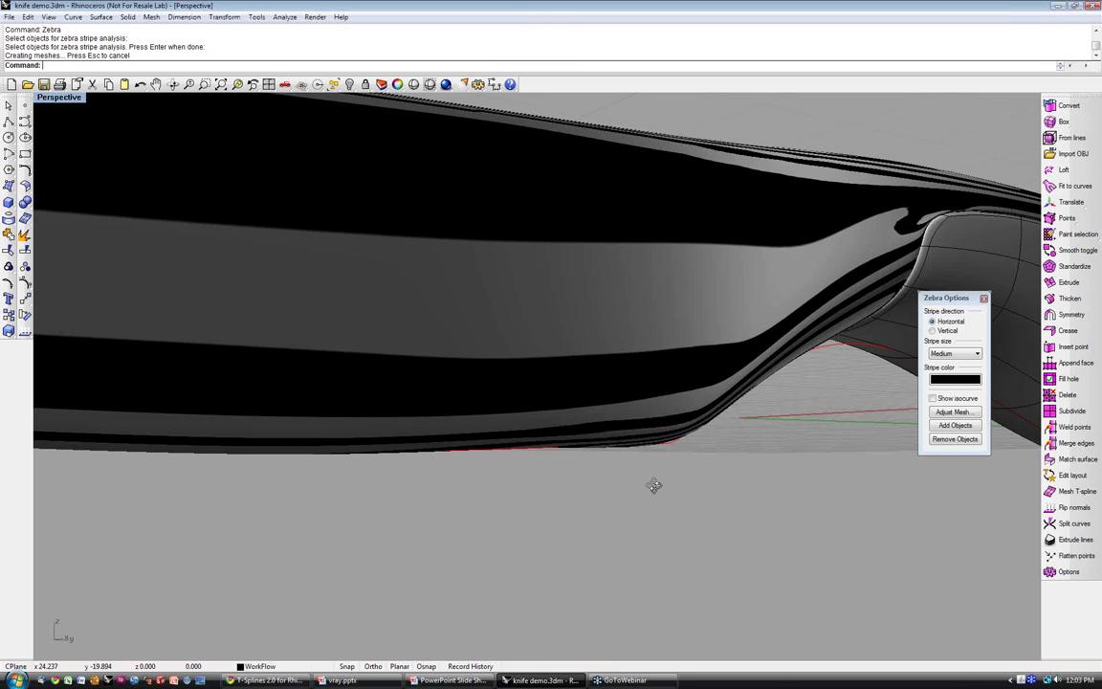
pyautogui.moveTo(654, 486); pyautogui.dragTo(646, 490, button='right')
pyautogui.moveTo(529, 566); pyautogui.dragTo(521, 570, button='right')
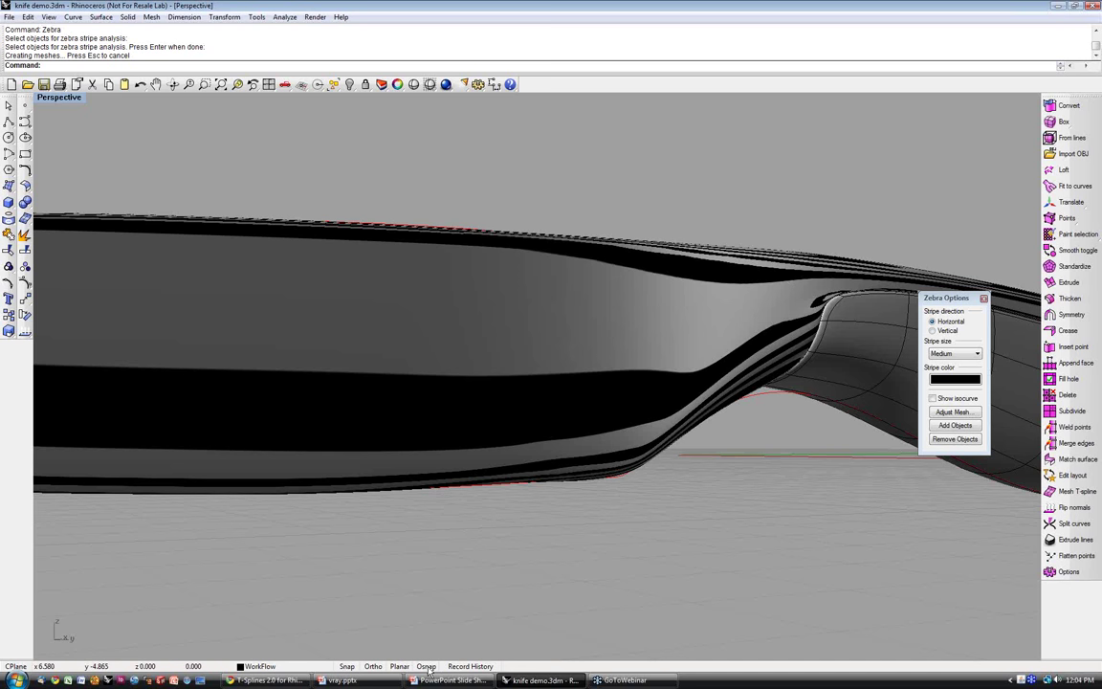
# - Turn on object snaps, and display the control points of the blade-and-handle T-spline without the zebra stripes
pyautogui.click(426, 666)
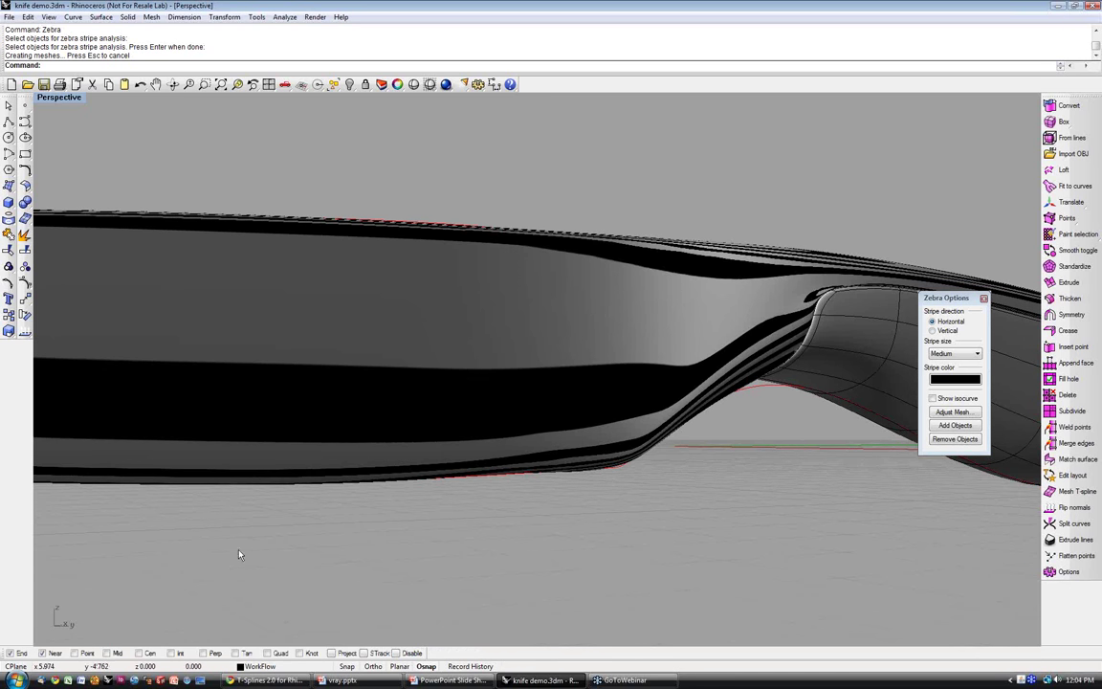
pyautogui.click(357, 394)
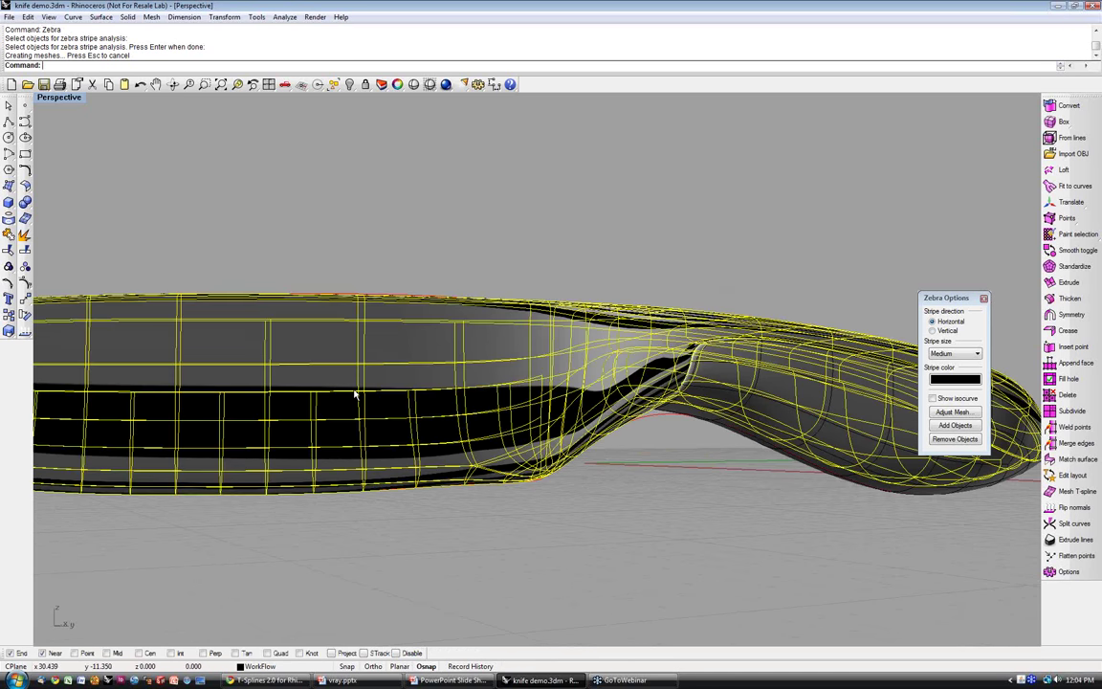
pyautogui.click(984, 298)
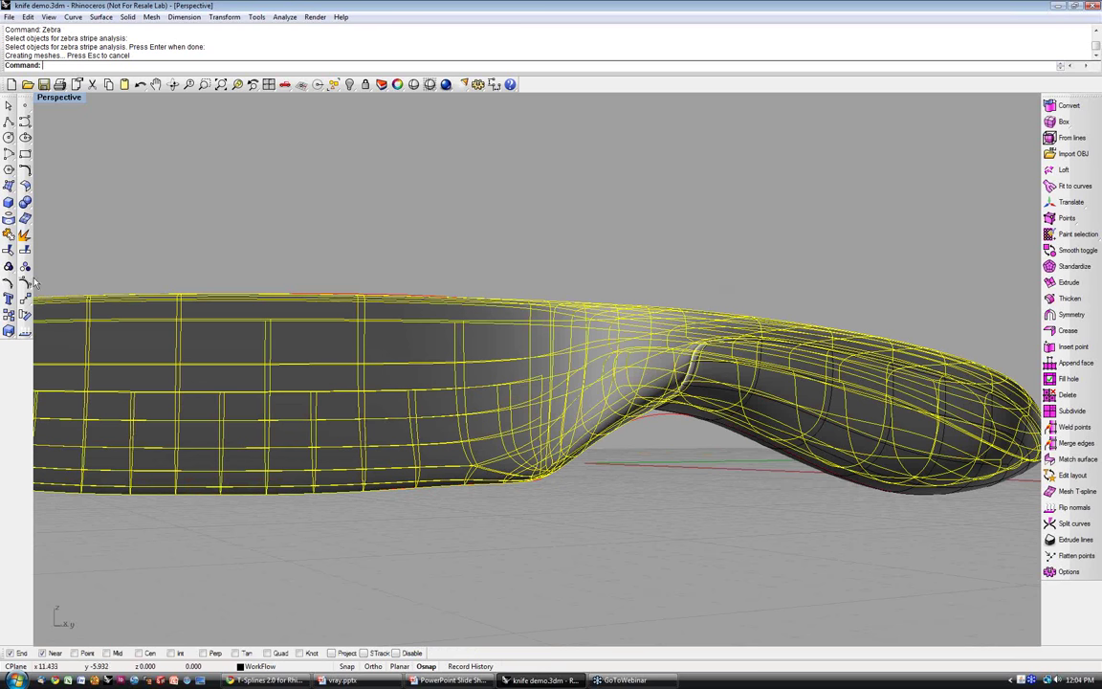
pyautogui.press('F10')
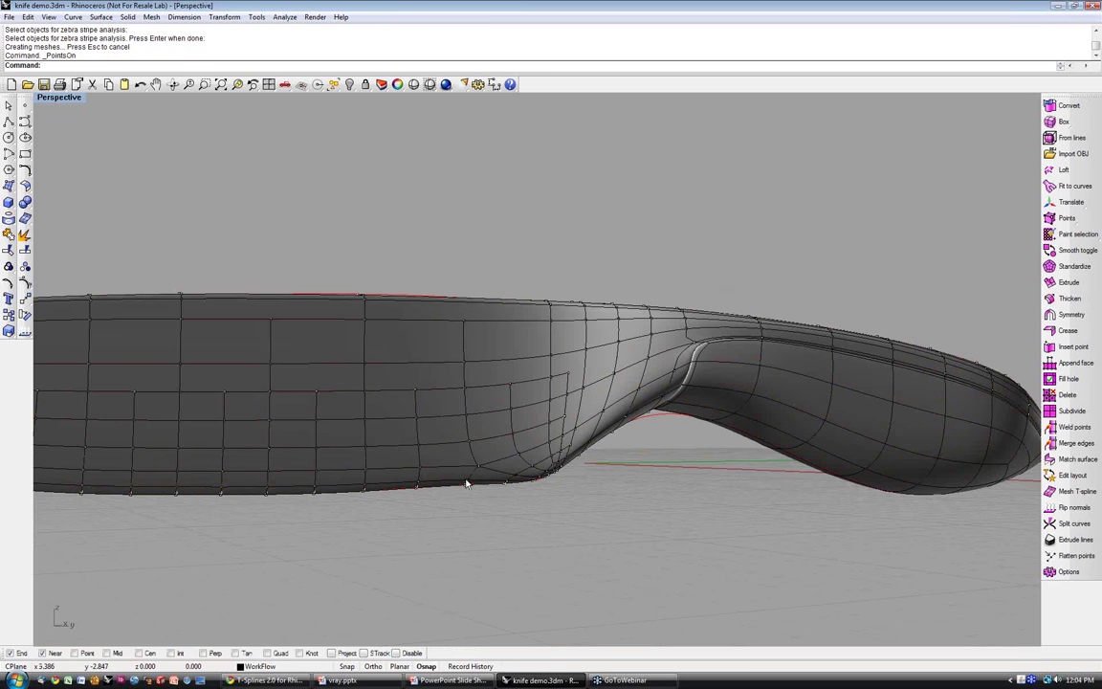
# - Nudge the control point on the blade's lower edge near the heel slightly downward, with Point snapping enabled, and check it up close
pyautogui.click(465, 481)
pyautogui.moveTo(466, 481); pyautogui.dragTo(468, 488)
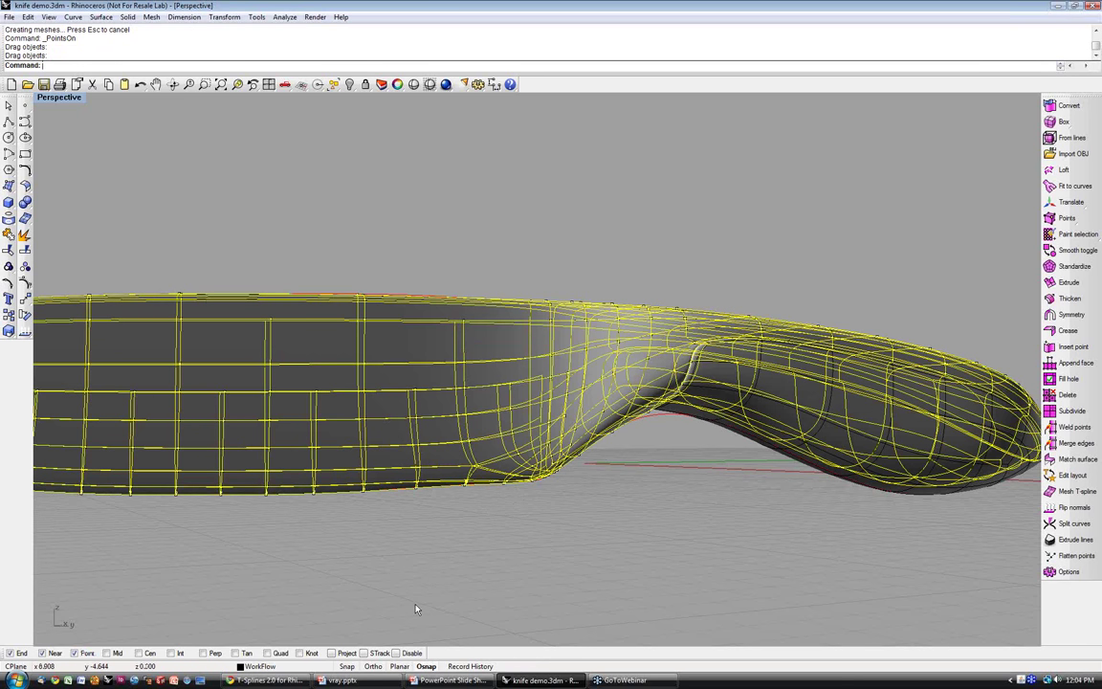
pyautogui.scroll(3, 415, 608)
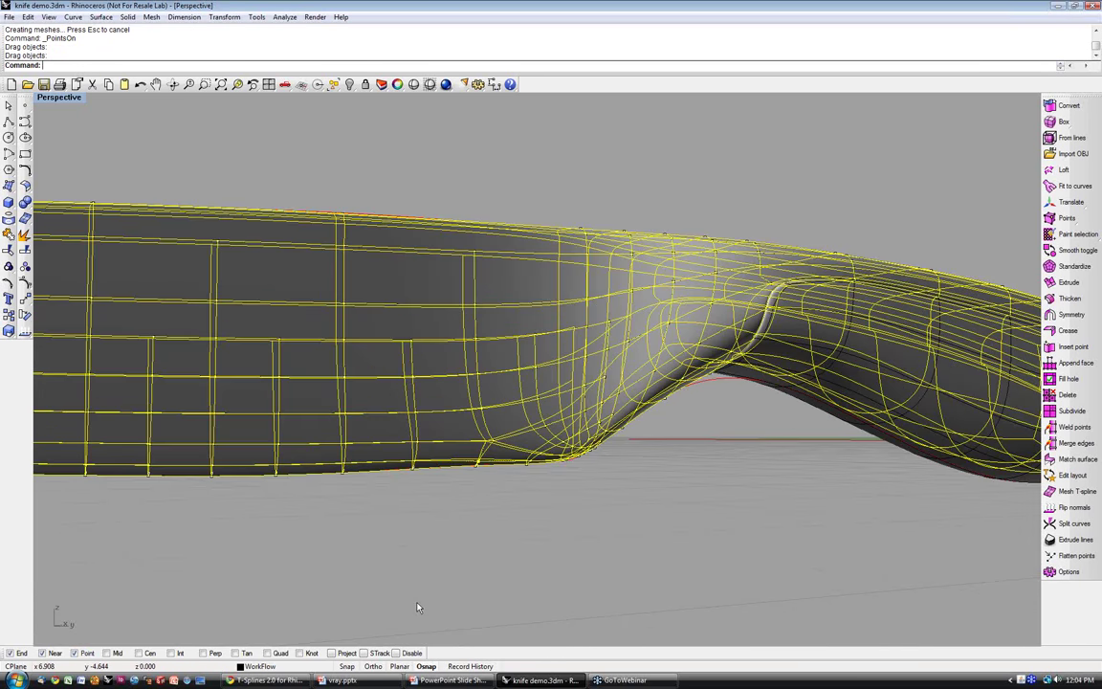
pyautogui.scroll(2, 316, 626)
pyautogui.scroll(3, 559, 430)
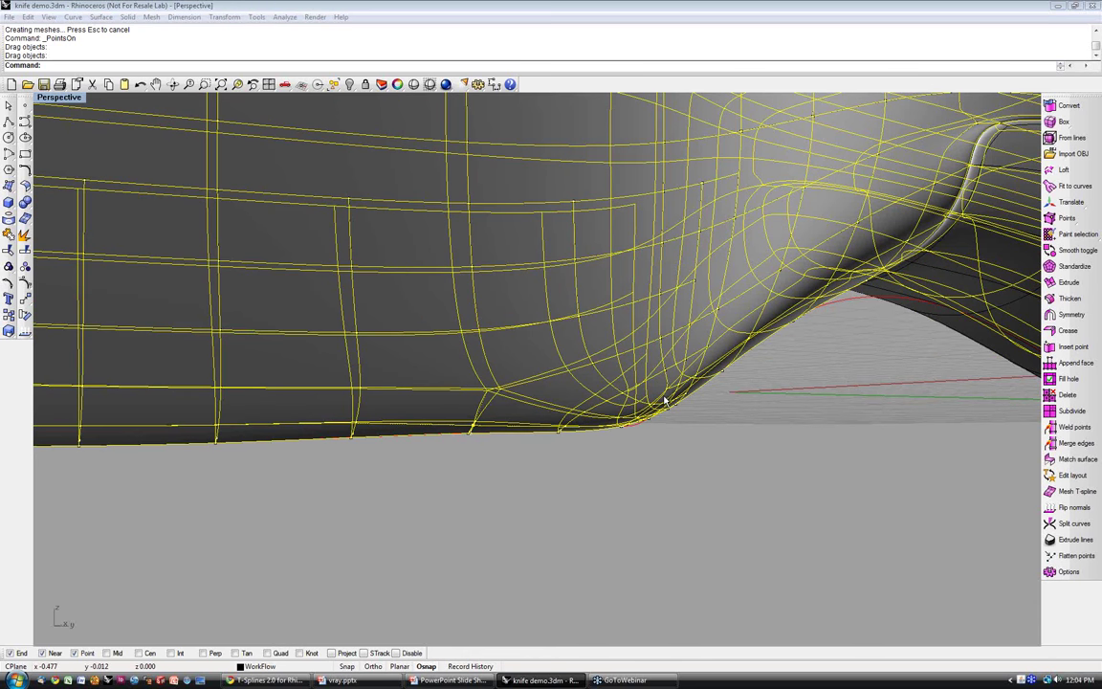
pyautogui.click(664, 455)
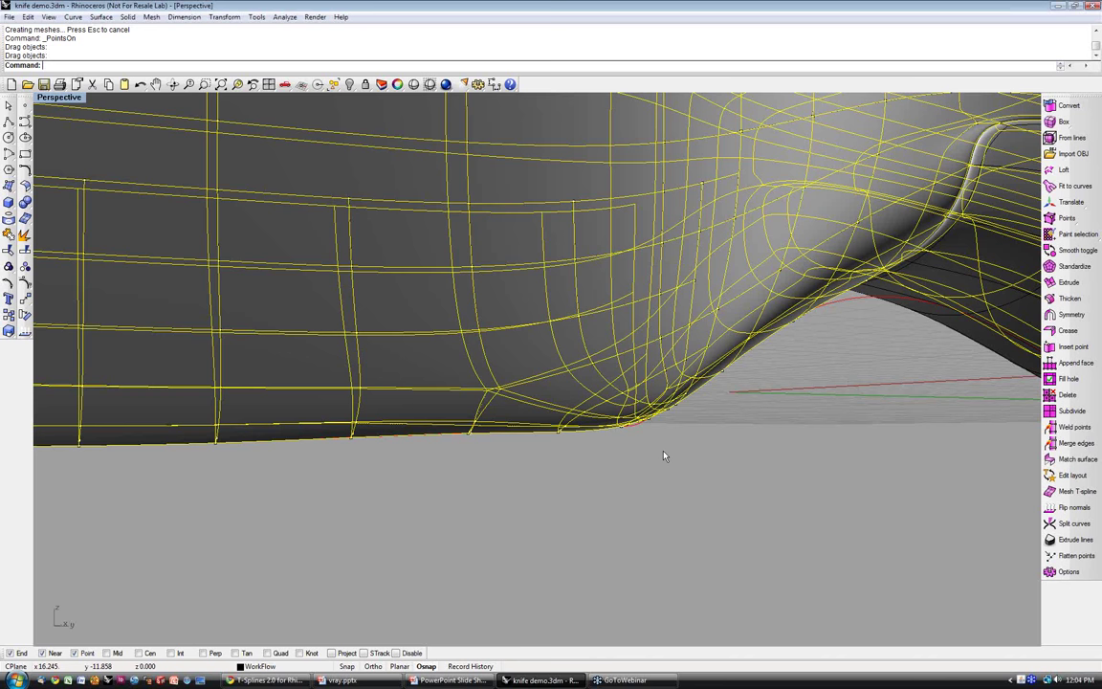
# - Move the five T-spline vertices on the spine above the heel up by 2 along Z, with the Translate manipulator's drag mode set to World
pyautogui.scroll(-3, 663, 457)
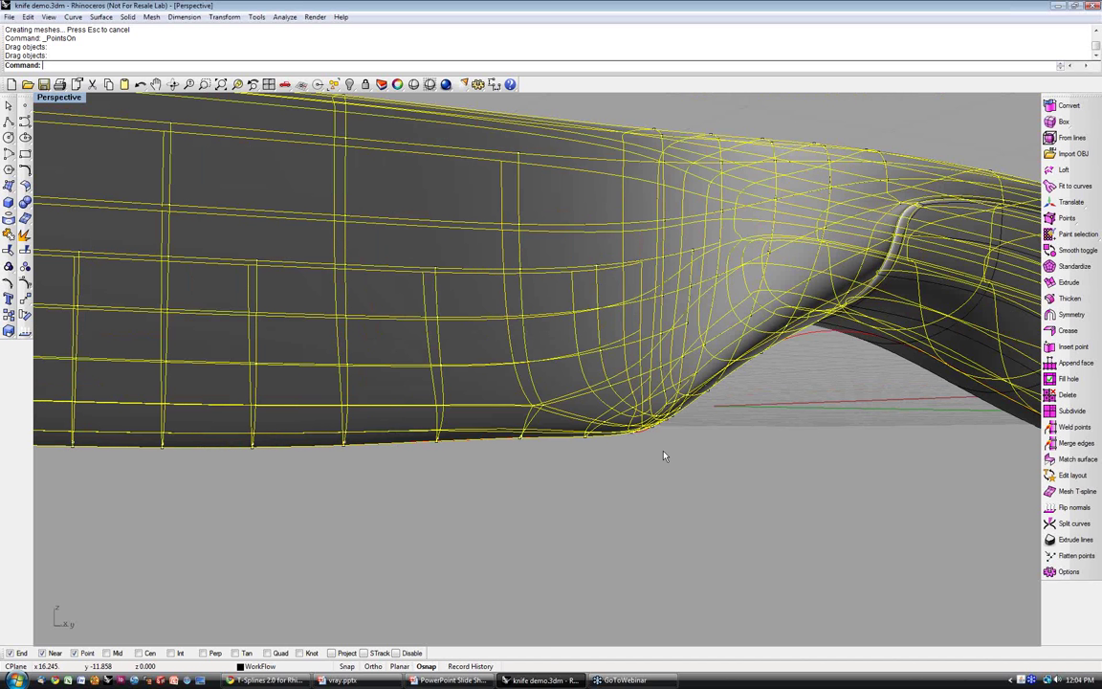
pyautogui.scroll(-3, 664, 455)
pyautogui.keyDown('shift'); pyautogui.moveTo(529, 482); pyautogui.dragTo(329, 525, button='right'); pyautogui.keyUp('shift')
pyautogui.moveTo(410, 246); pyautogui.dragTo(439, 275)
pyautogui.press('w')
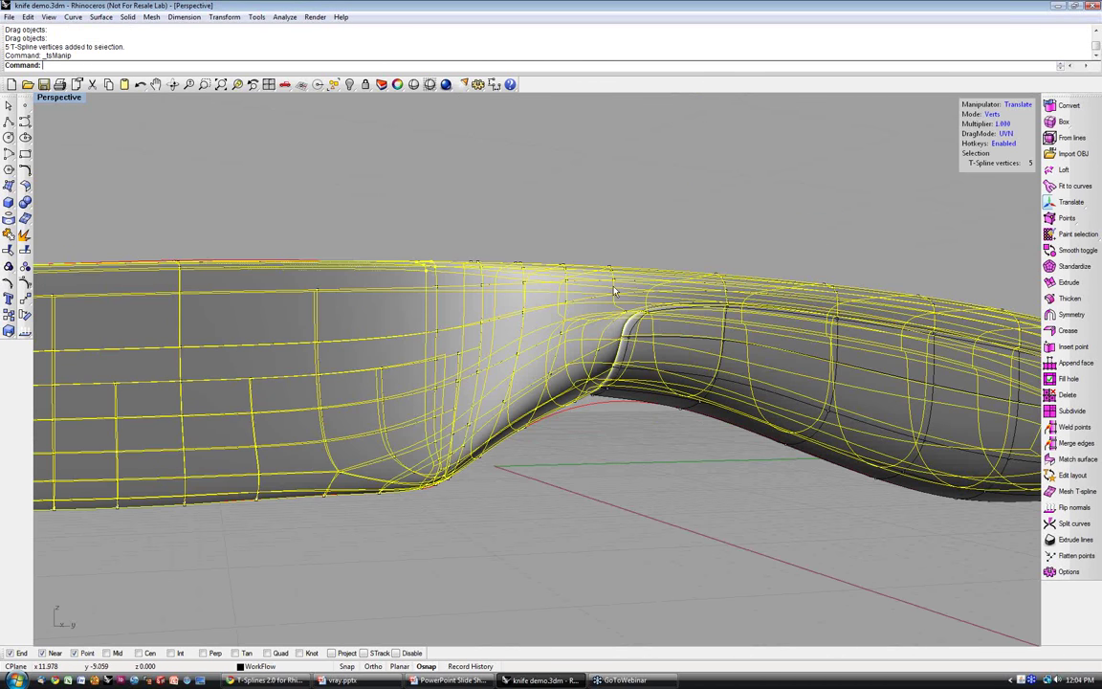
pyautogui.click(1009, 134)
pyautogui.moveTo(426, 230)
pyautogui.mouseDown()
pyautogui.moveTo(424, 184)
pyautogui.moveTo(427, 223)
pyautogui.moveTo(430, 212)
pyautogui.mouseUp()
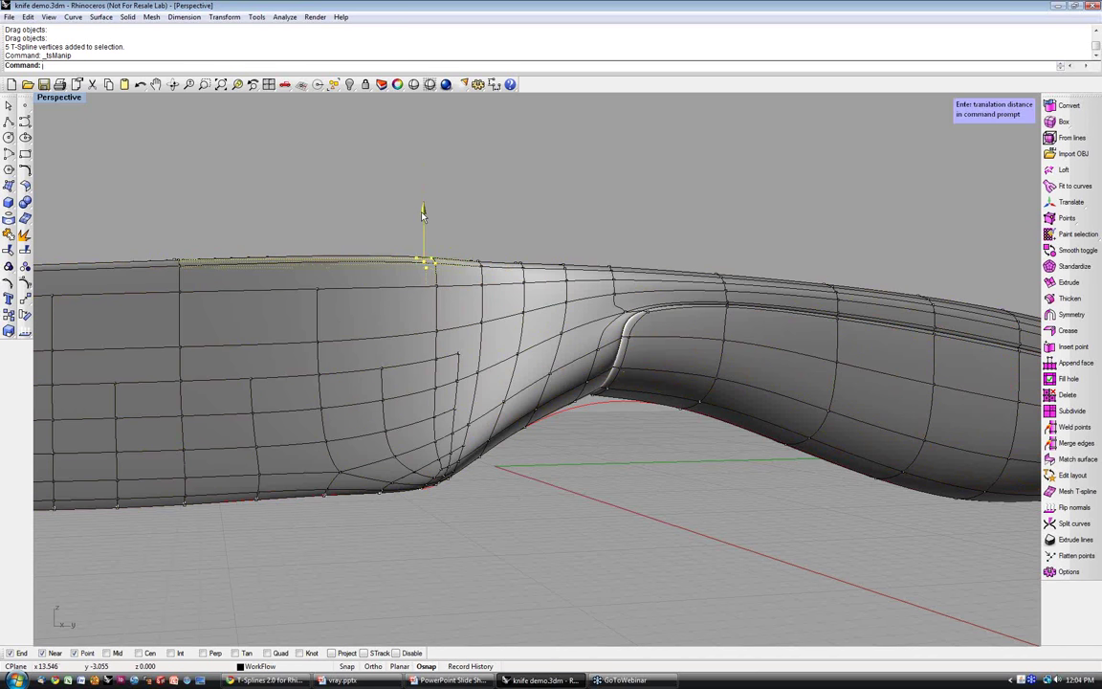
pyautogui.click(421, 215)
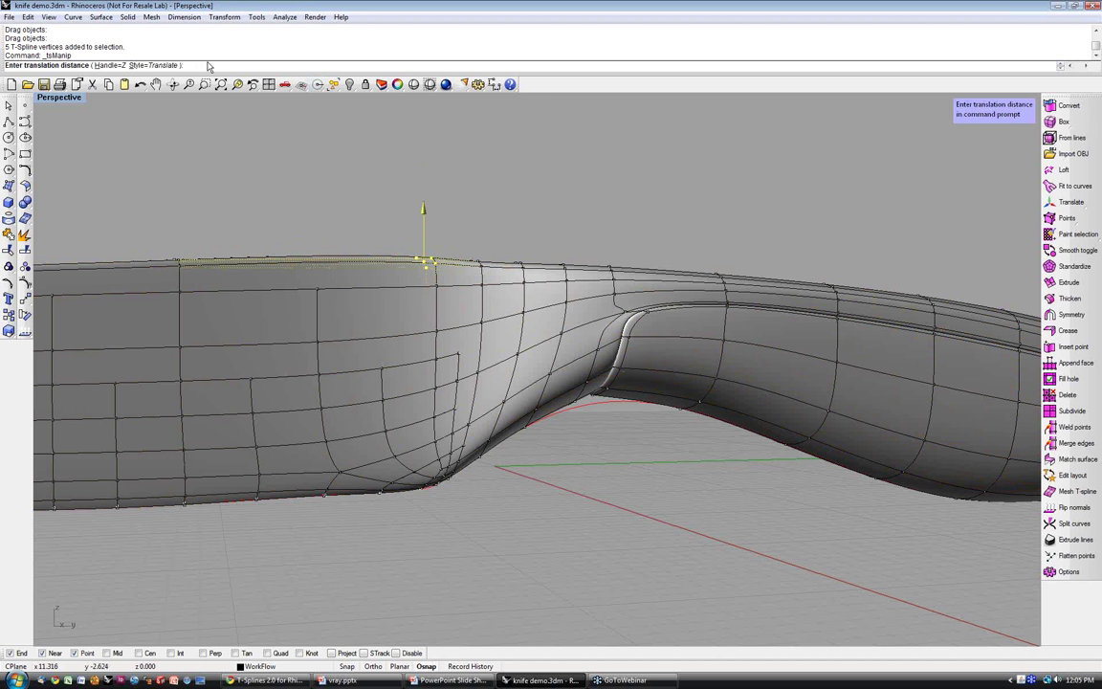
pyautogui.write('2')
pyautogui.press('Return')
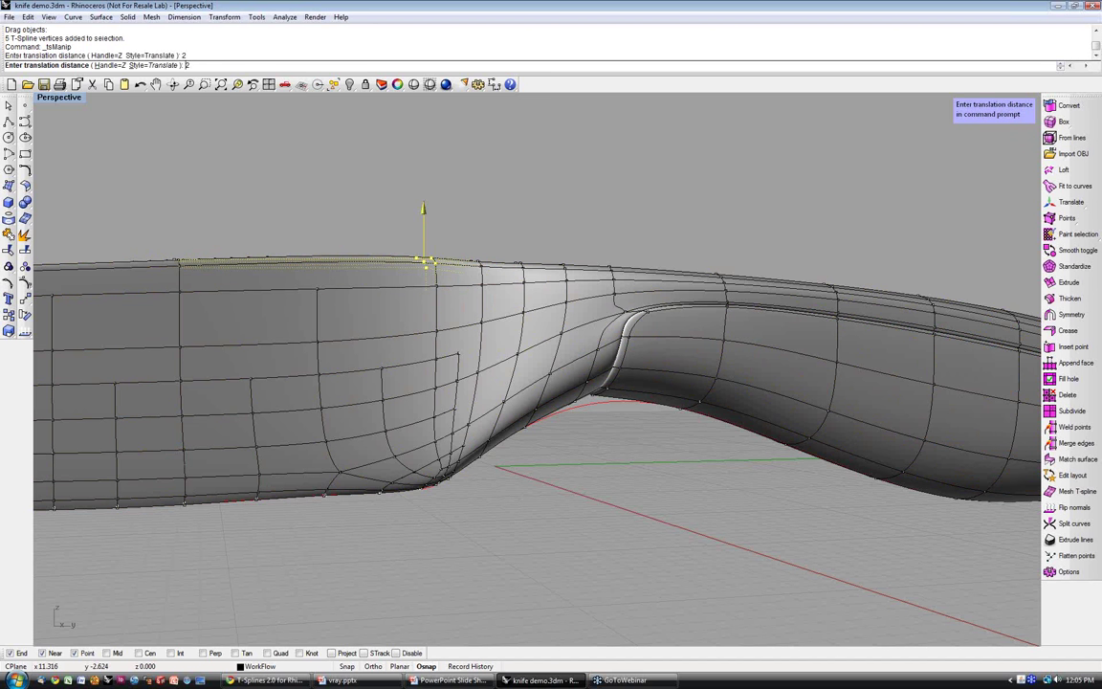
pyautogui.press('Return')
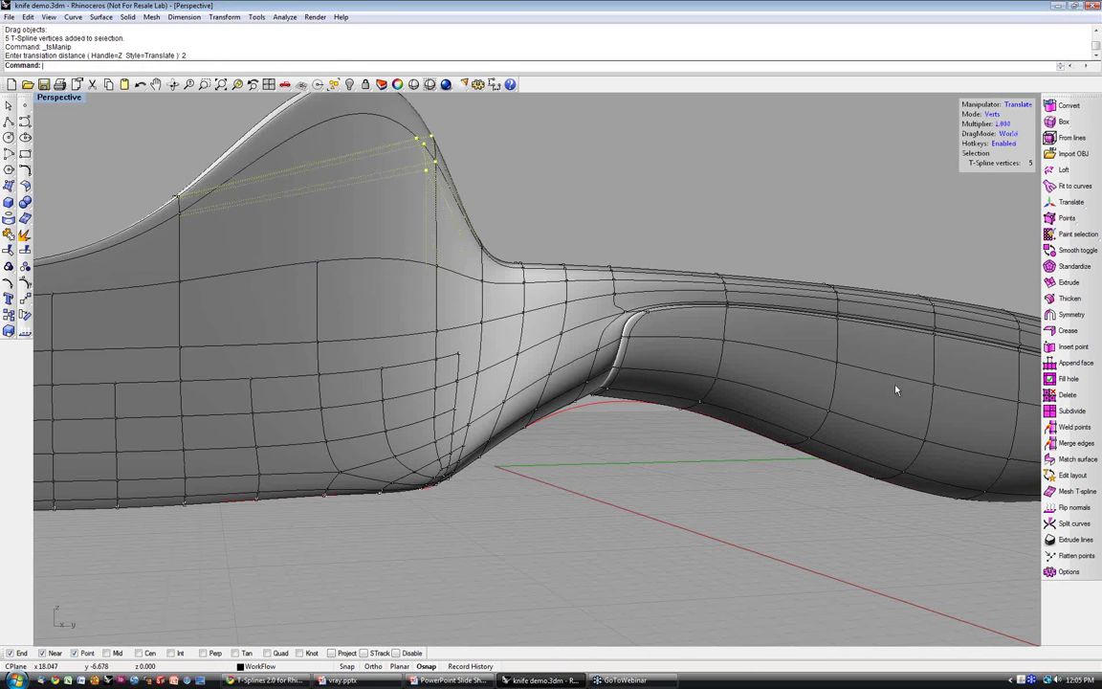
# - Insert two points with simple insertion on the blade edges above the heel, extending the partial isocurve upward
pyautogui.hotkey('alt', 'Tab')
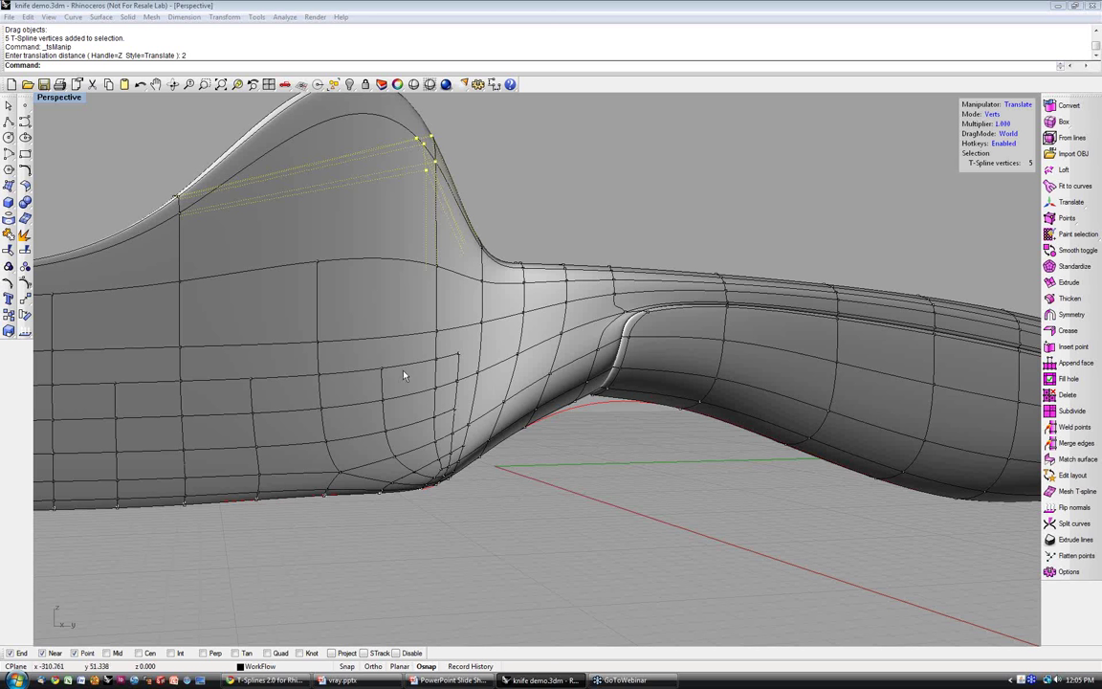
pyautogui.click(1072, 347)
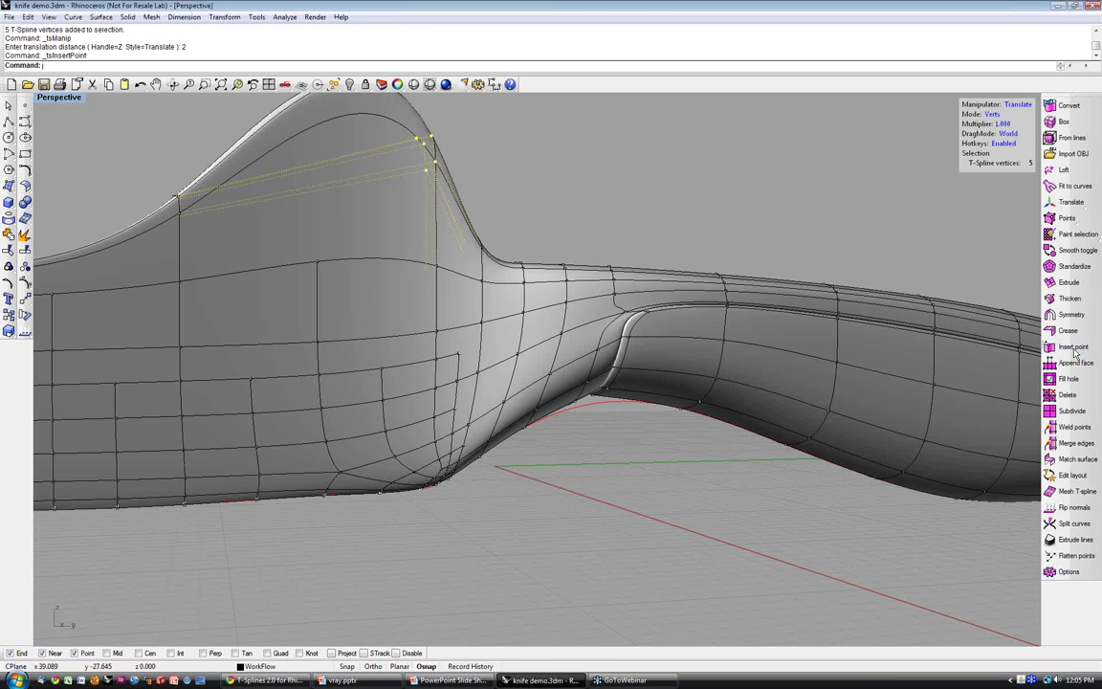
pyautogui.click(380, 340)
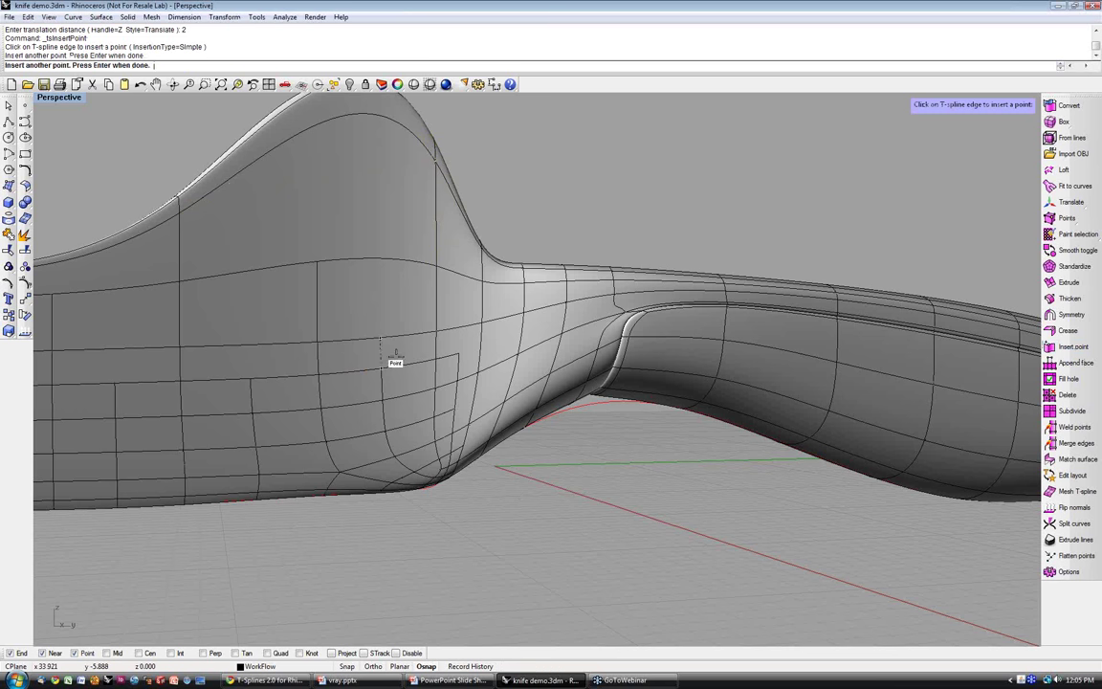
pyautogui.click(375, 259)
pyautogui.press('Return')
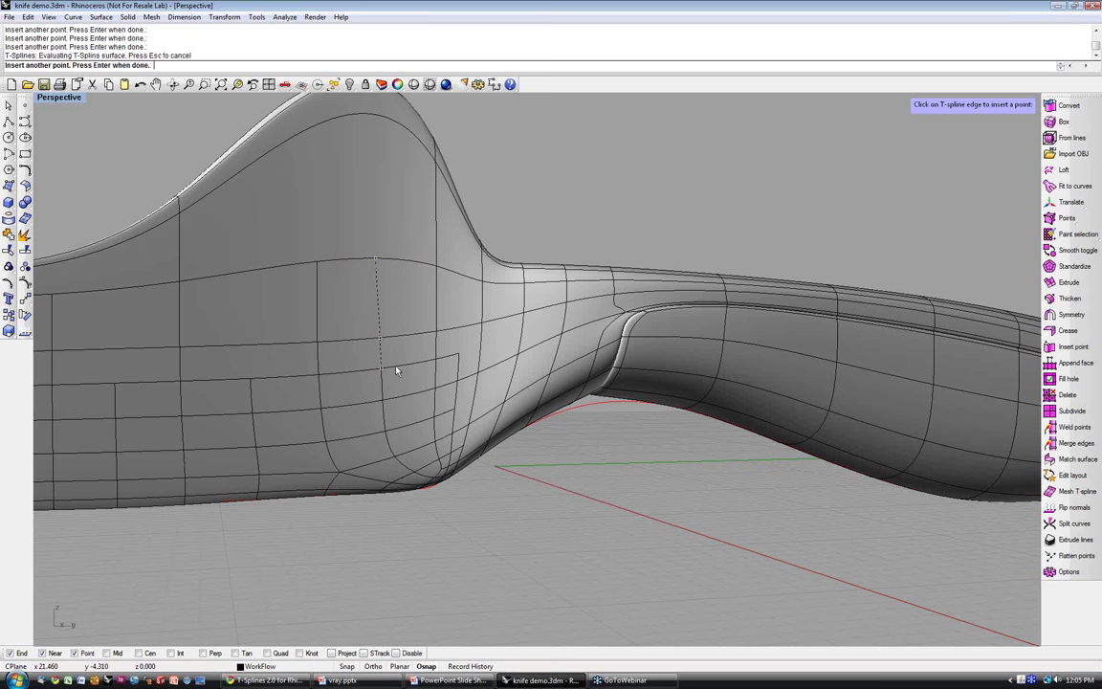
pyautogui.press('Return')
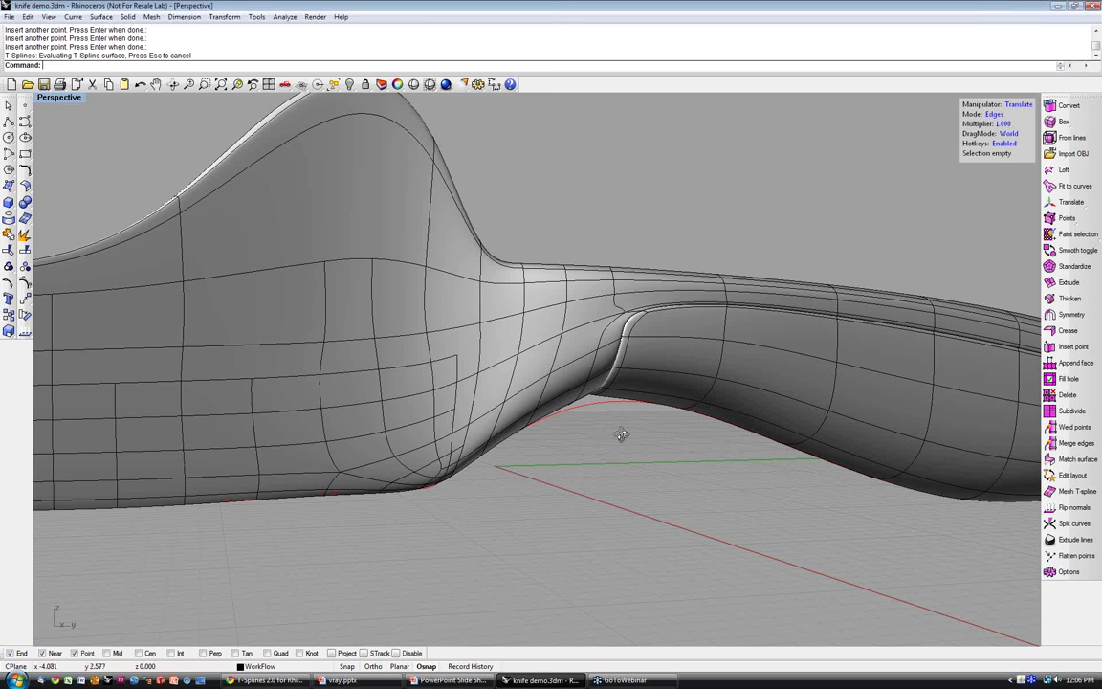
# - Undo the point insertion and the numeric move of the spine vertices
pyautogui.moveTo(621, 434); pyautogui.dragTo(369, 418, button='right')
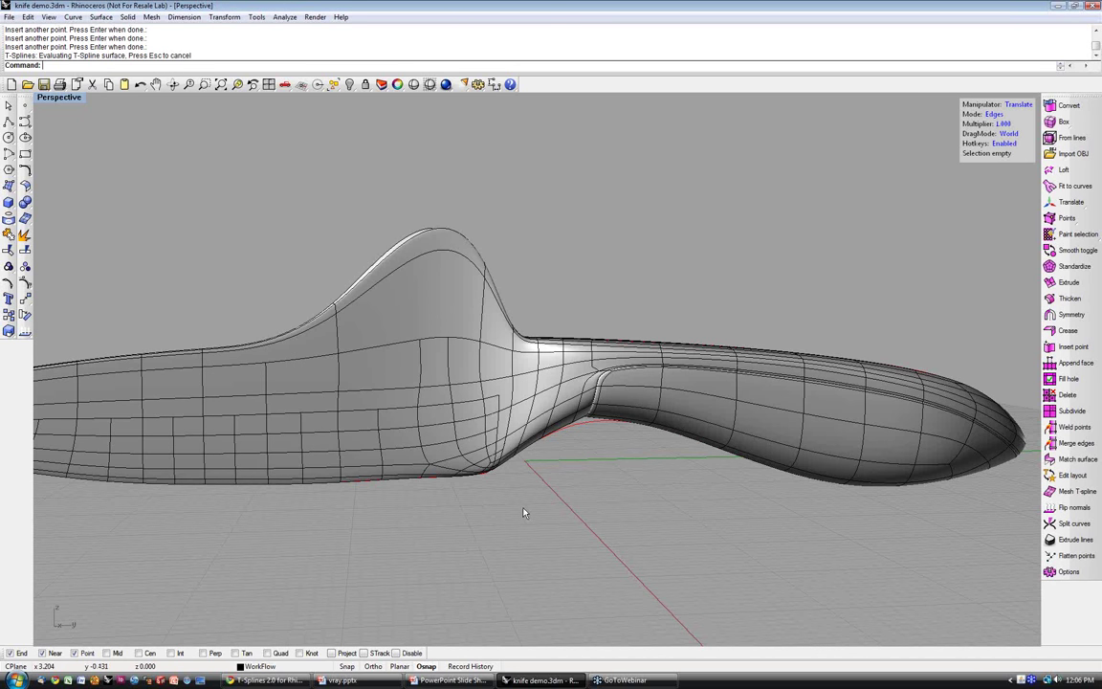
pyautogui.hotkey('ctrl', 'z')
pyautogui.hotkey('ctrl', 'z')
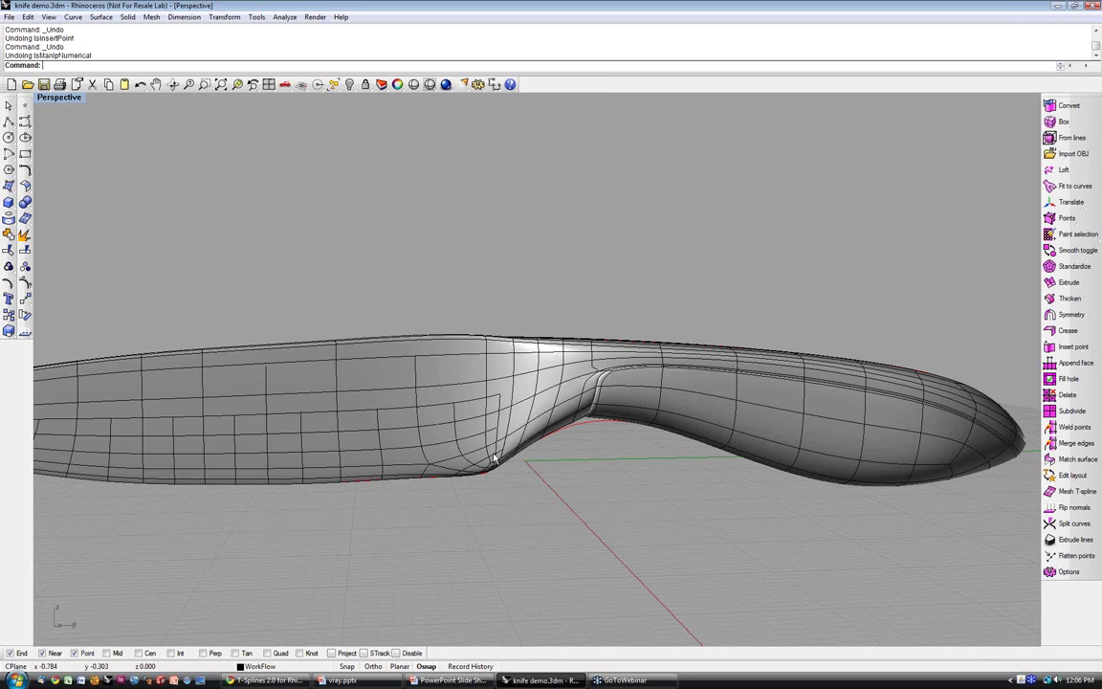
# - Convert the blade-and-handle T-spline to a Rhino surface and explode the polysurface into separate surfaces
pyautogui.click(1062, 107)
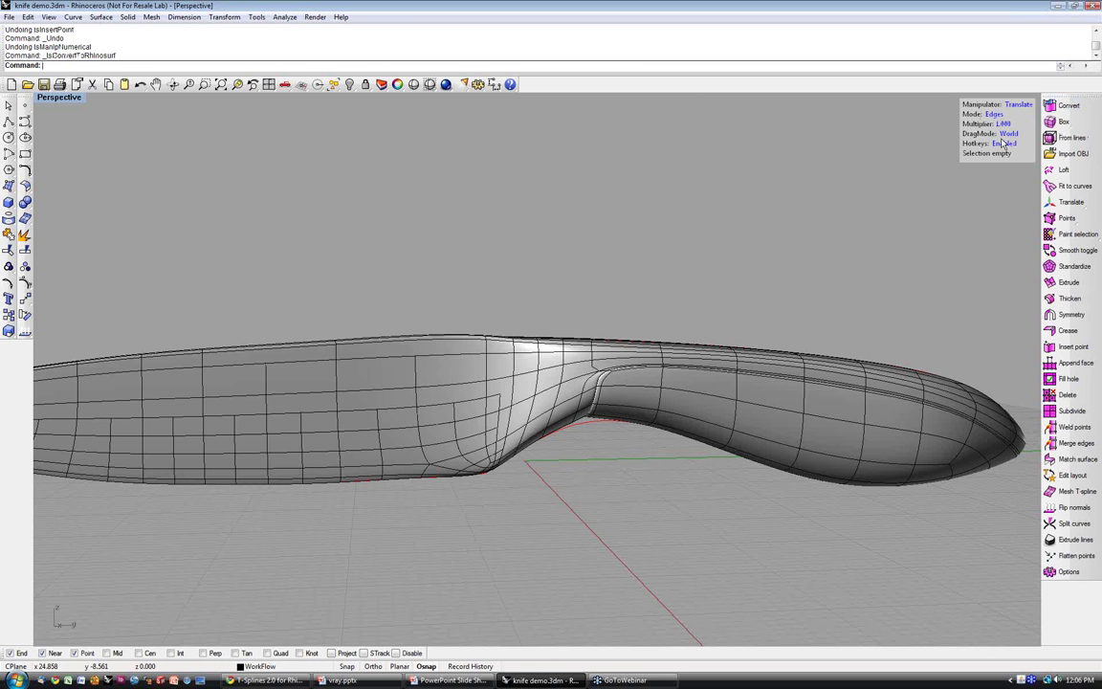
pyautogui.click(406, 412)
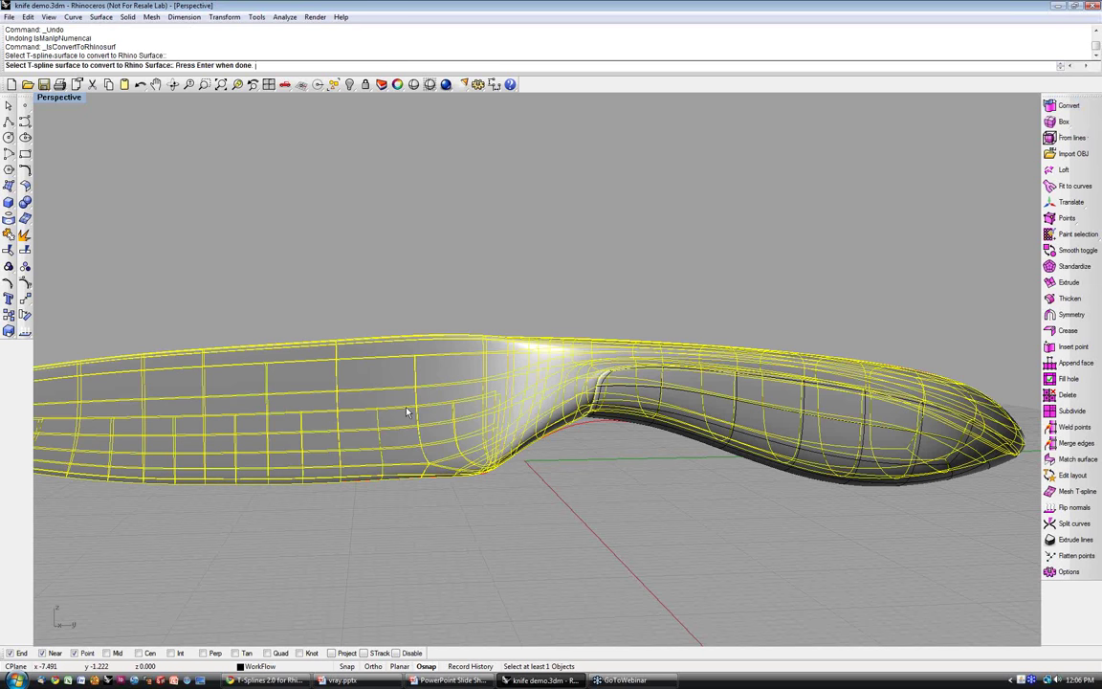
pyautogui.press('Return')
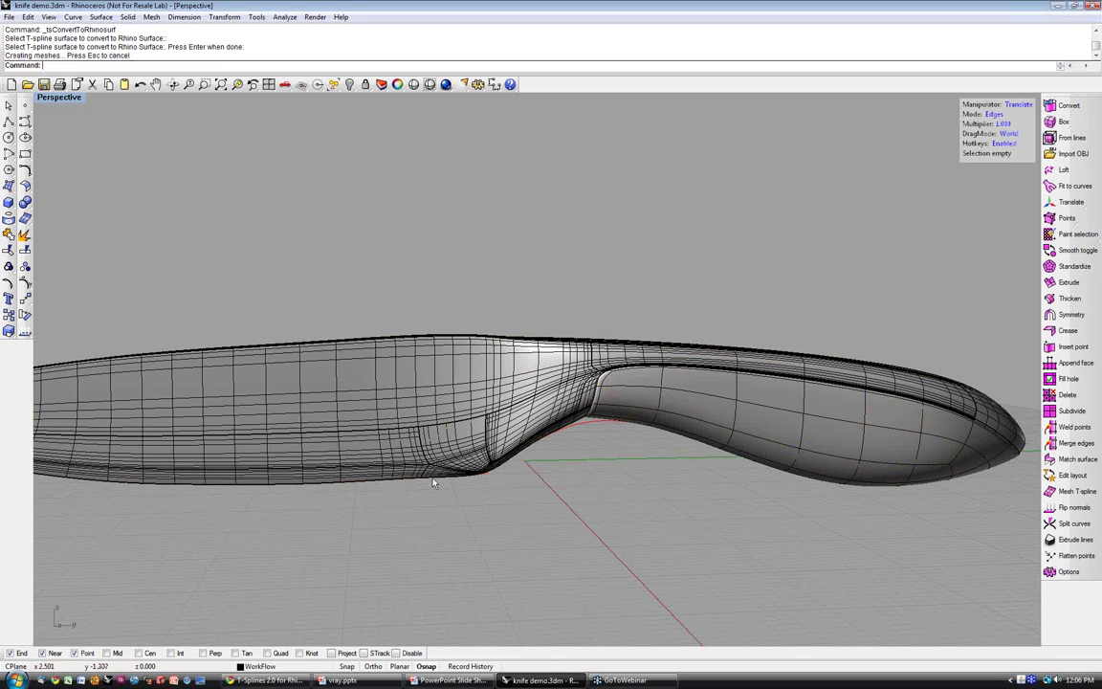
pyautogui.moveTo(433, 483); pyautogui.dragTo(440, 449, button='right')
pyautogui.click(442, 422)
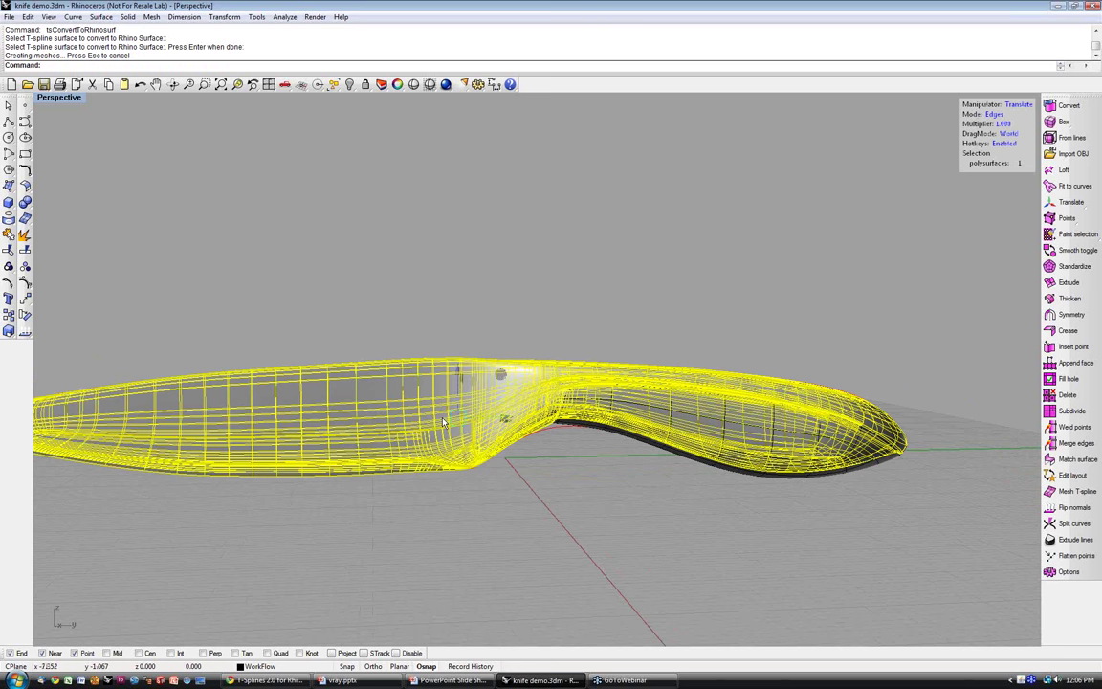
pyautogui.click(25, 217)
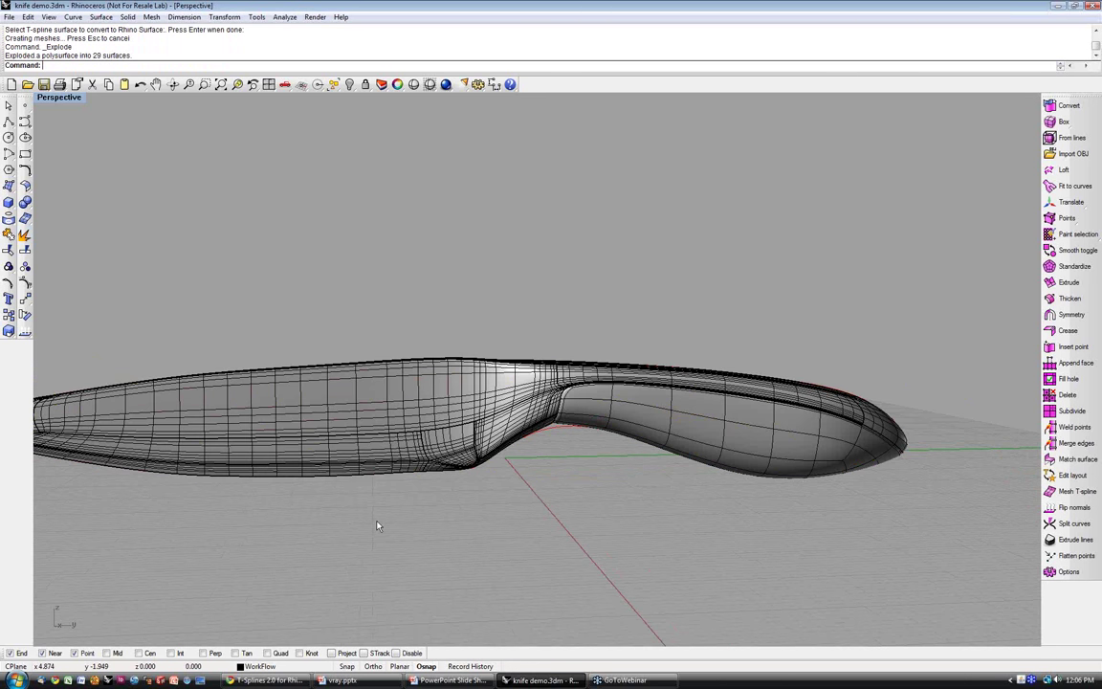
# - Select individual exploded surfaces along the lower blade and heel to examine how the knife is divided into patches
pyautogui.click(408, 448)
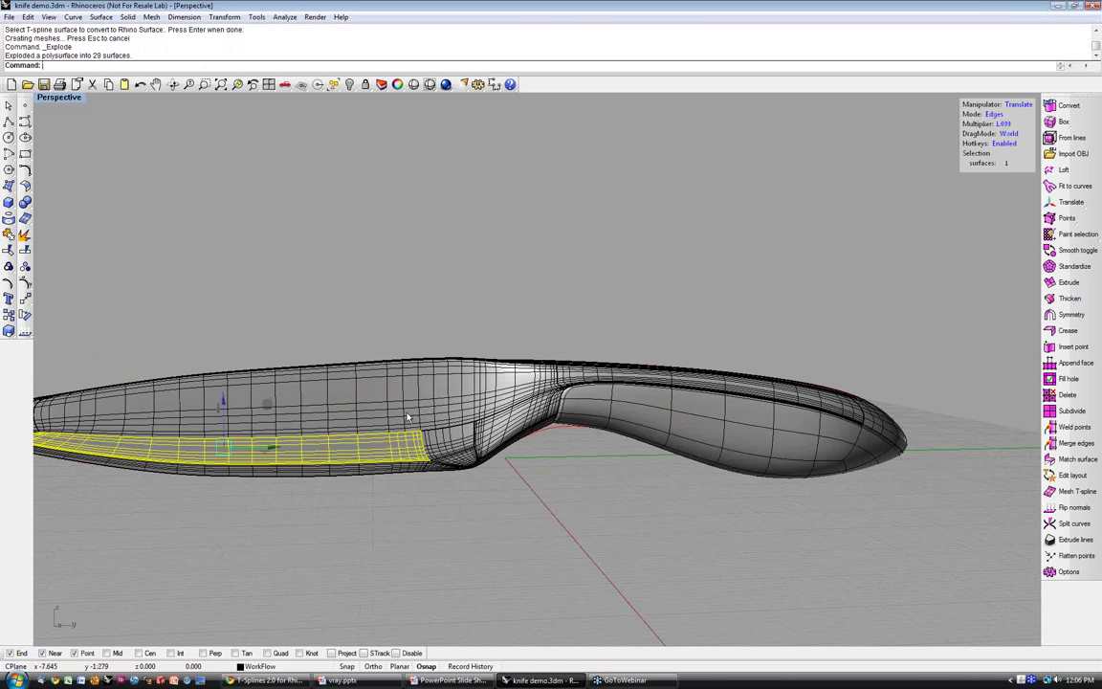
pyautogui.click(407, 417)
pyautogui.click(452, 446)
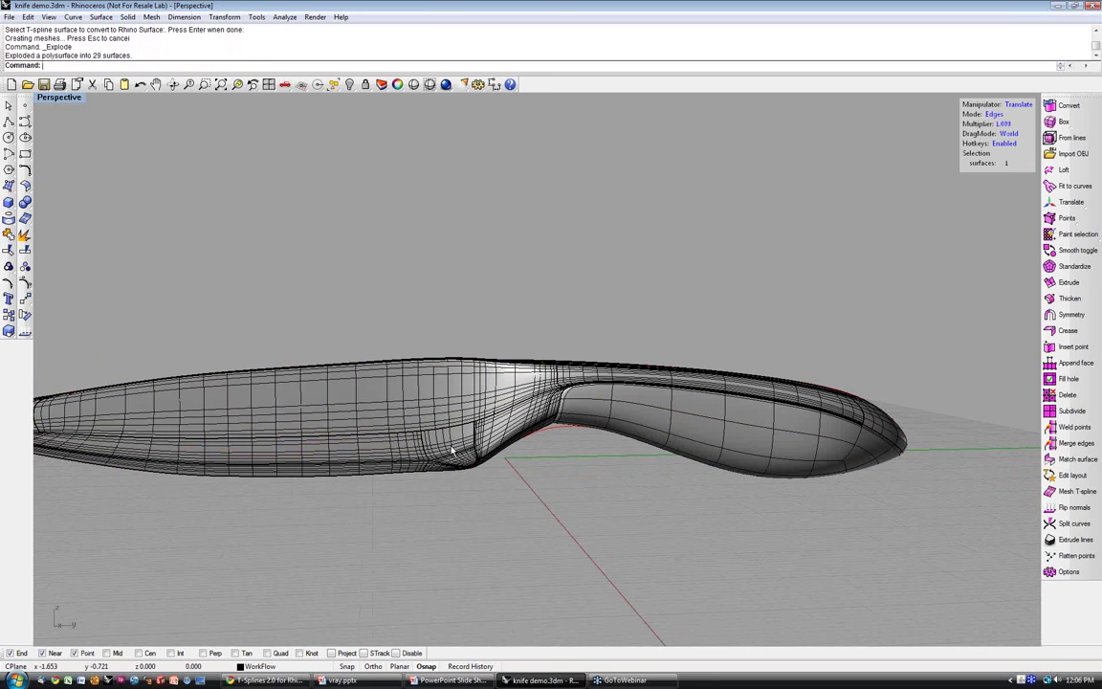
pyautogui.click(499, 435)
pyautogui.moveTo(385, 440); pyautogui.dragTo(371, 368, button='right')
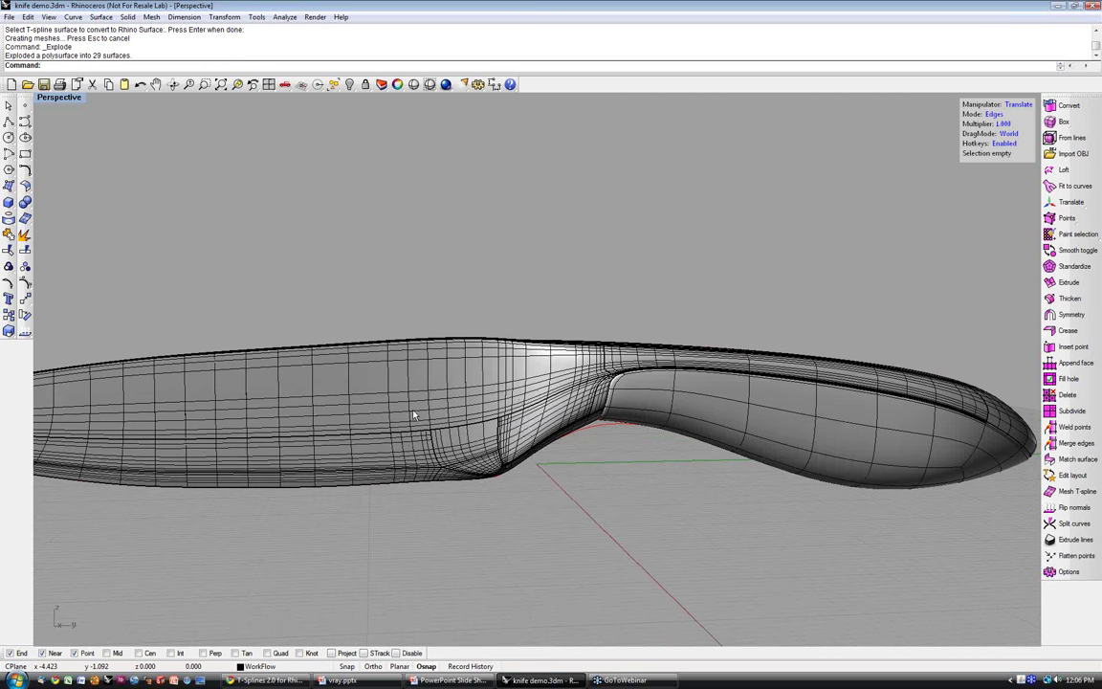
# - Convert the large upper blade surface back to a T-spline, then do the same for the lower blade strip and adjoining heel patch
pyautogui.click(371, 366)
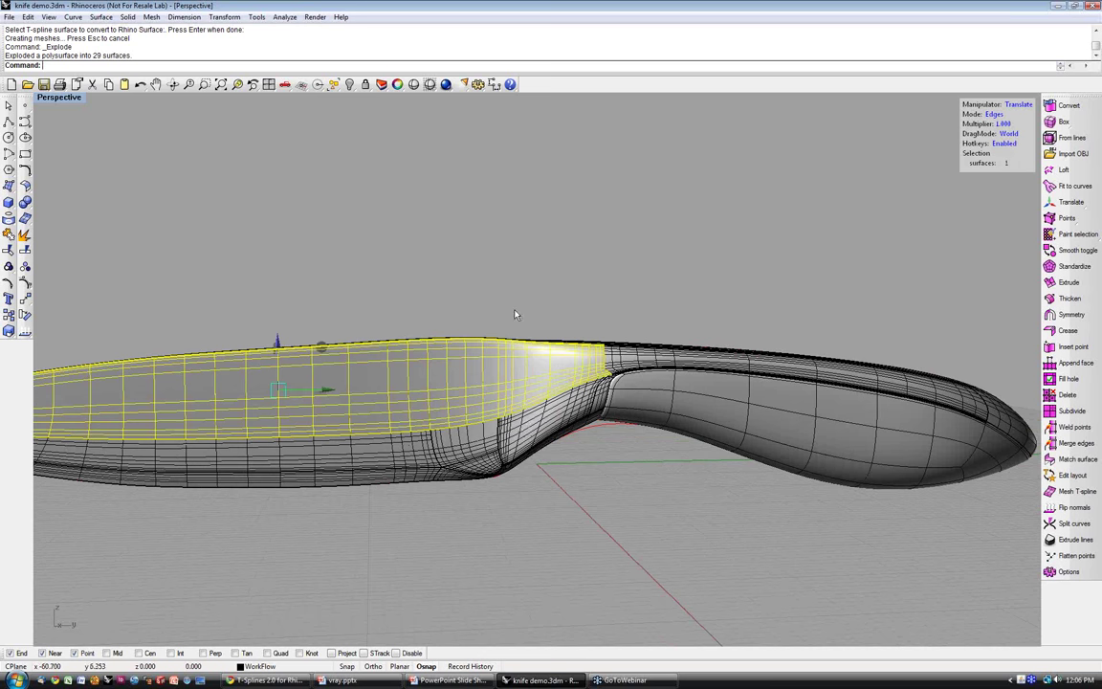
pyautogui.click(1069, 107)
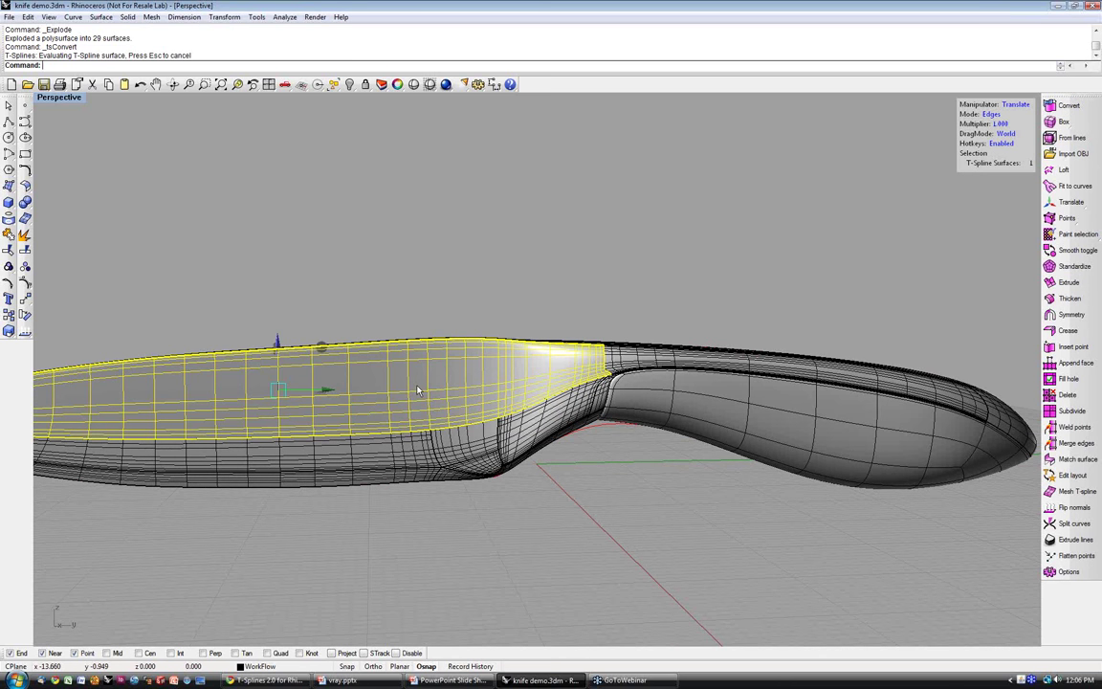
pyautogui.click(462, 454)
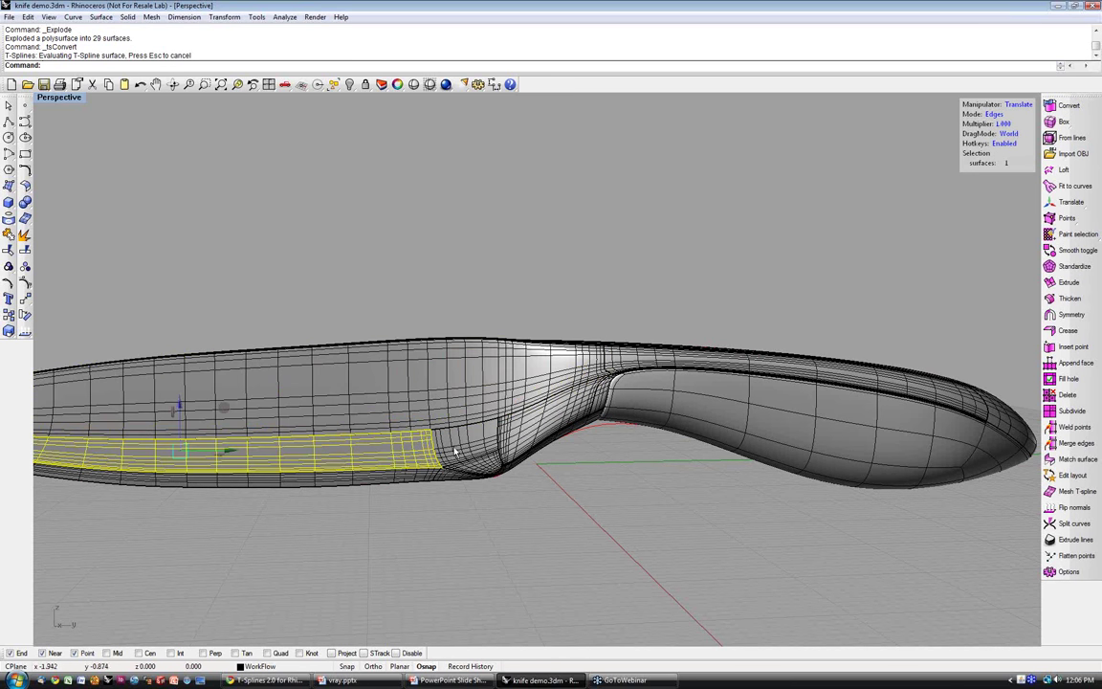
pyautogui.click(1069, 106)
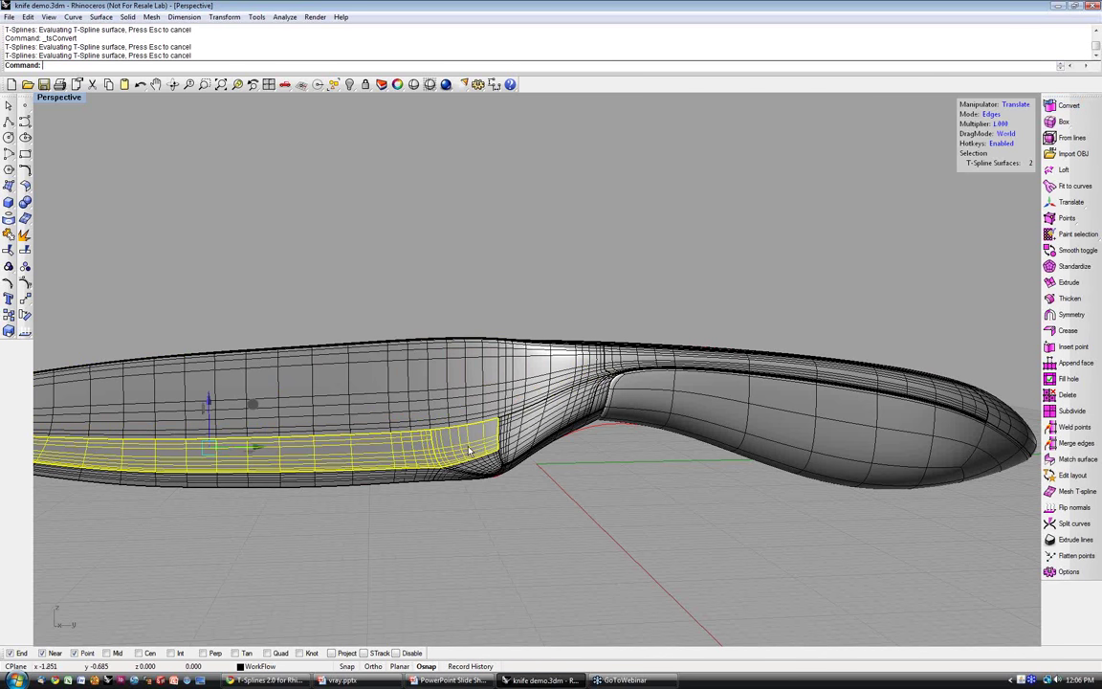
# - Select the surface between heel and handle and the neighbouring heel patches to examine where the pieces meet
pyautogui.click(539, 441)
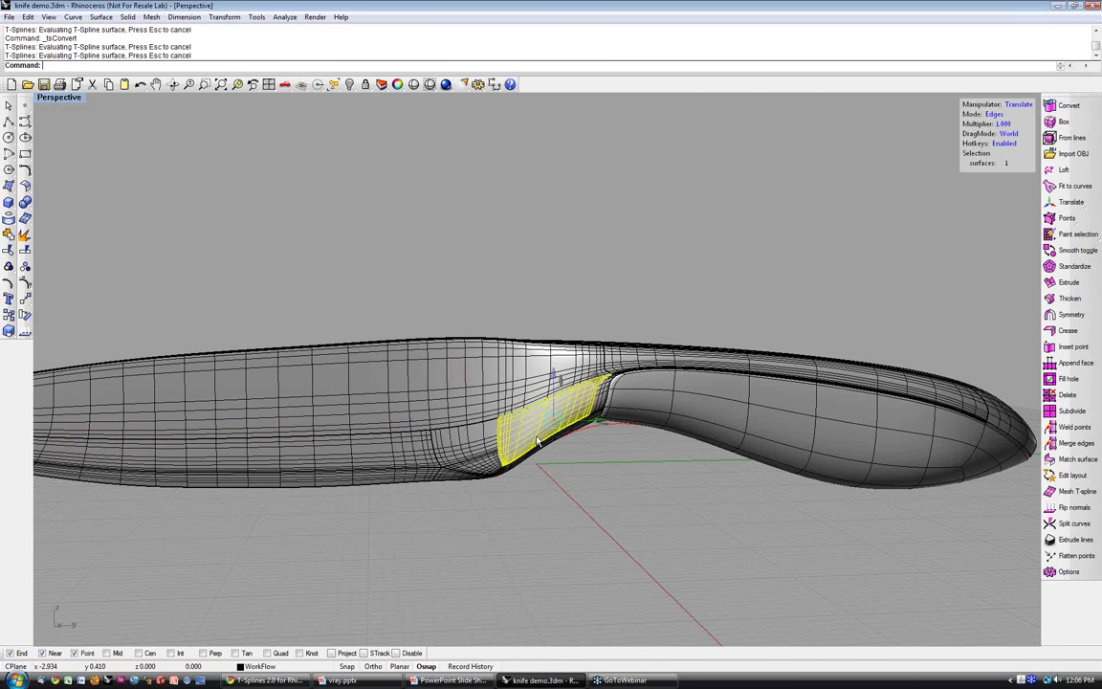
pyautogui.click(444, 448)
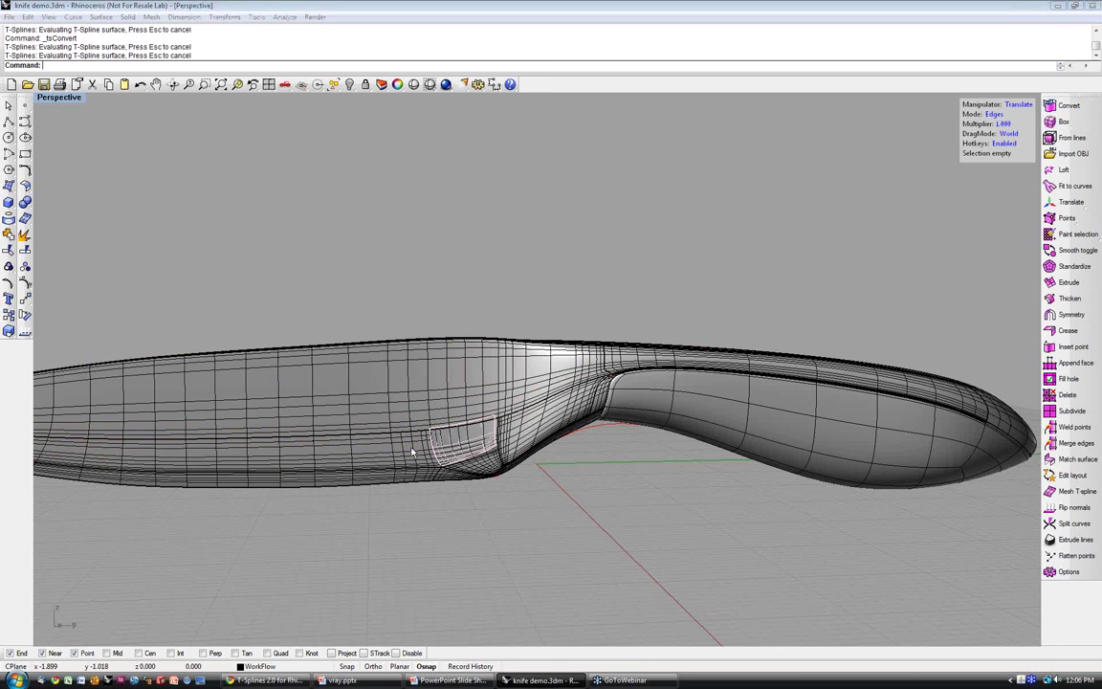
pyautogui.click(444, 450)
pyautogui.click(497, 484)
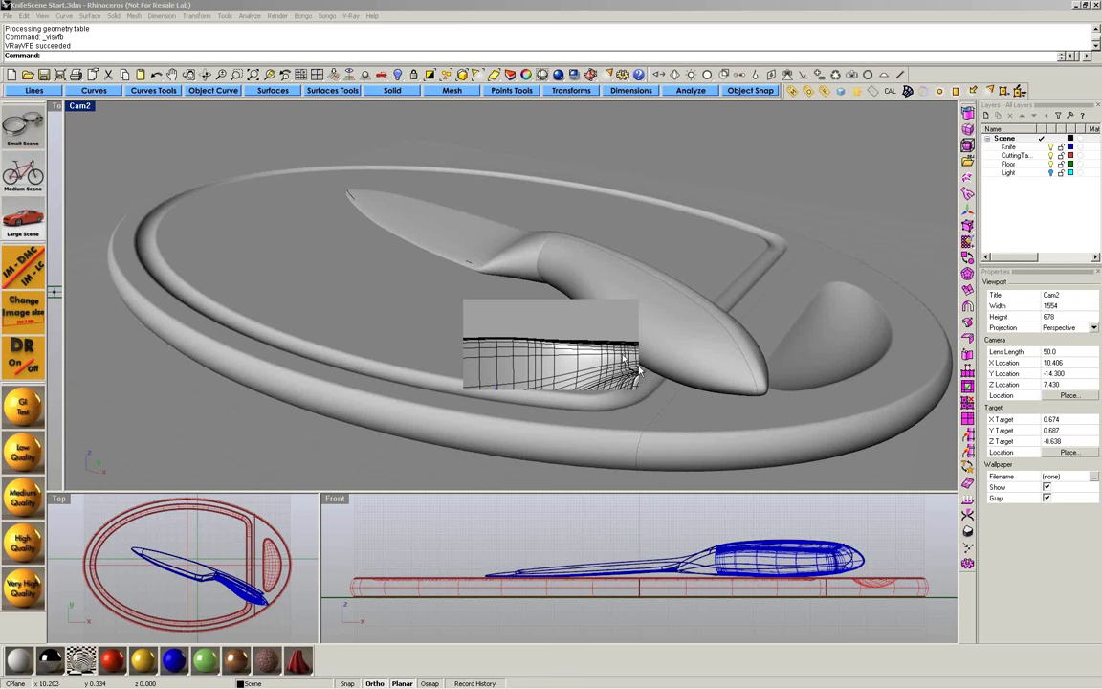
# - Examine the knife and cutting board in the KnifeScene Start.3dm scene from several angles, selecting the board's end section
pyautogui.moveTo(625, 357); pyautogui.dragTo(628, 342, button='right')
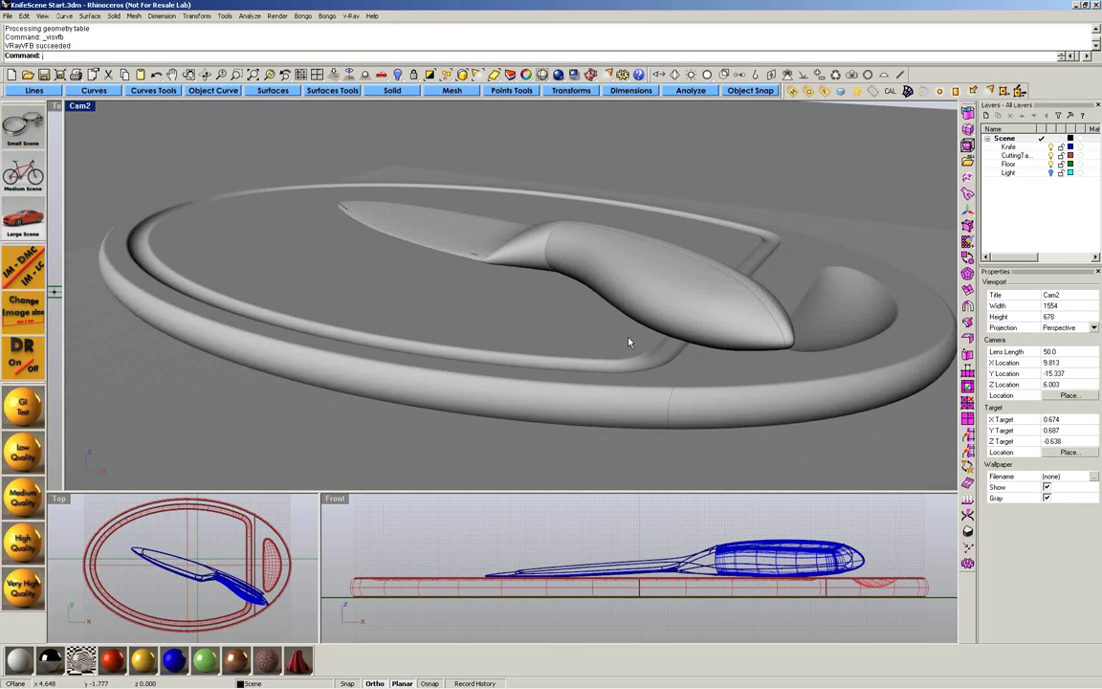
pyautogui.moveTo(627, 337); pyautogui.dragTo(585, 297, button='right')
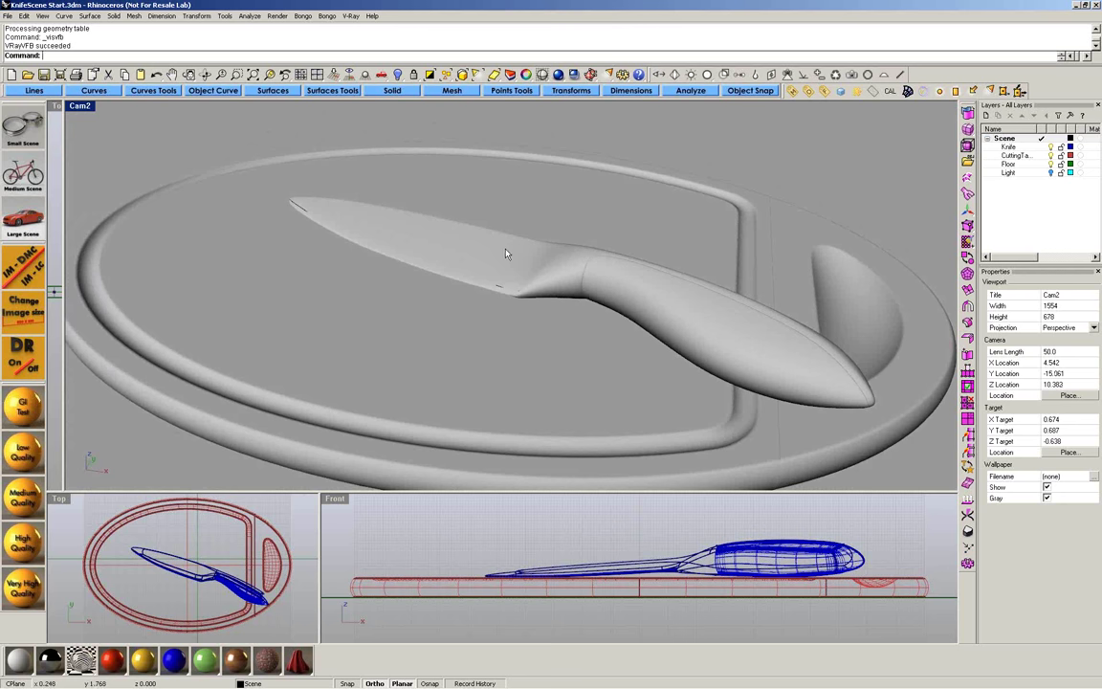
pyautogui.moveTo(507, 253); pyautogui.dragTo(392, 316, button='right')
pyautogui.click(444, 341)
pyautogui.moveTo(650, 421)
pyautogui.mouseDown(button='right')
pyautogui.moveTo(740, 369)
pyautogui.moveTo(650, 421)
pyautogui.mouseUp(button='right')
pyautogui.click(651, 421)
pyautogui.moveTo(450, 369); pyautogui.dragTo(576, 331, button='right')
pyautogui.moveTo(576, 330); pyautogui.dragTo(584, 276, button='right')
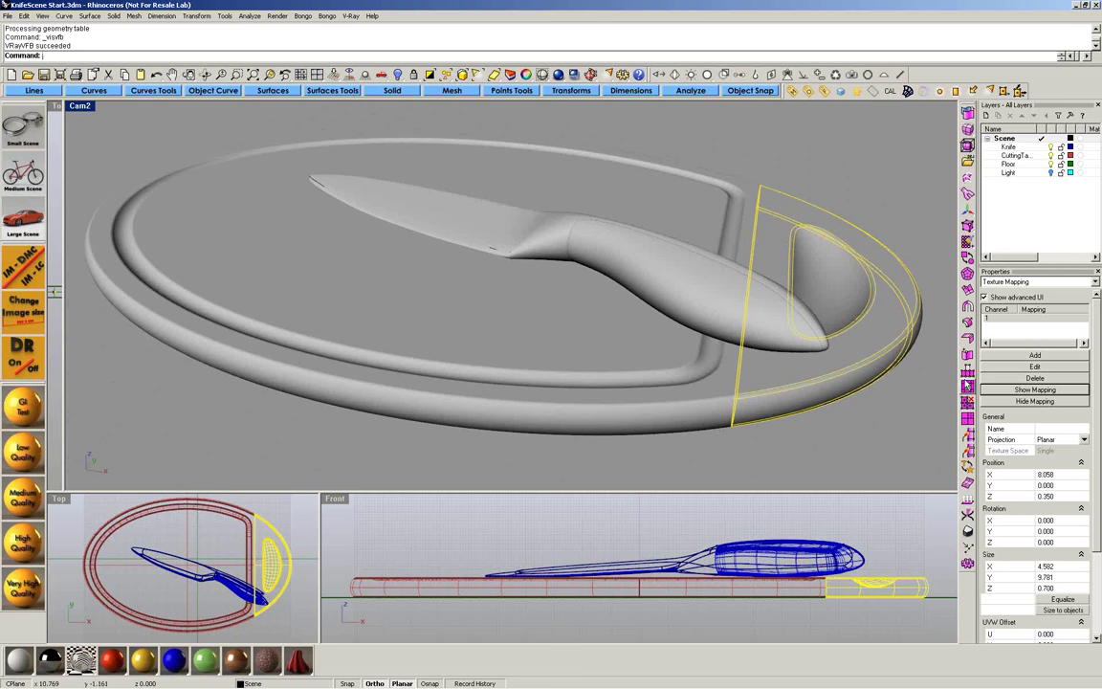
pyautogui.moveTo(599, 320); pyautogui.dragTo(609, 370, button='right')
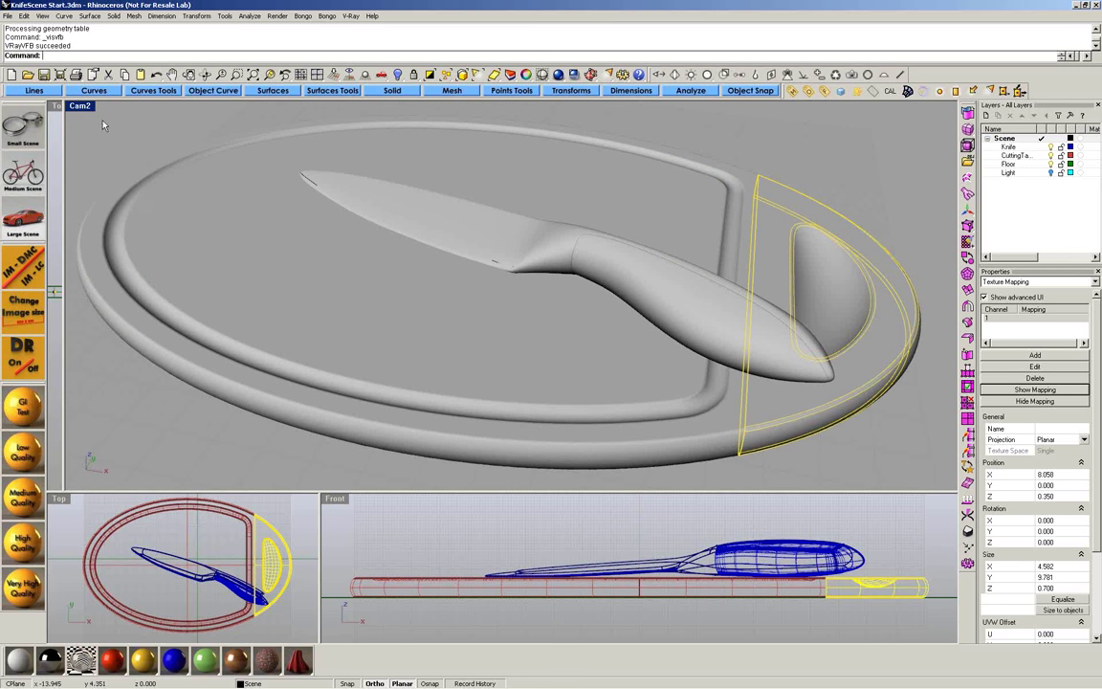
# - Restore the saved Cam1 view for comparison, return to Cam2, and run a V-Ray test render
pyautogui.click(79, 105)
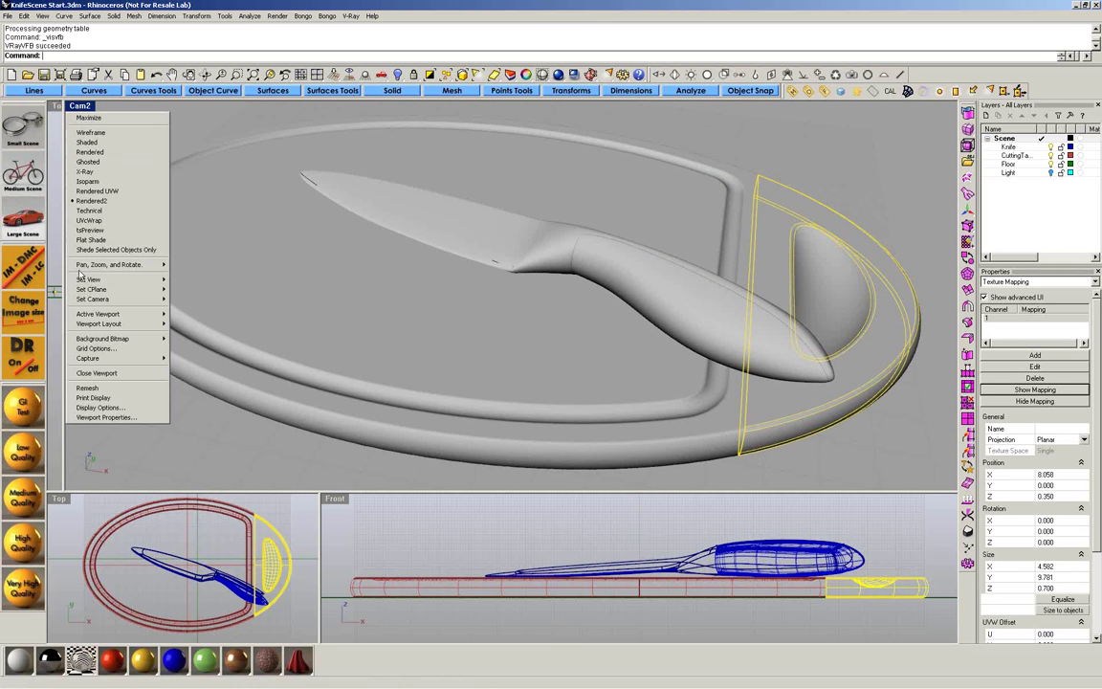
pyautogui.moveTo(84, 279)
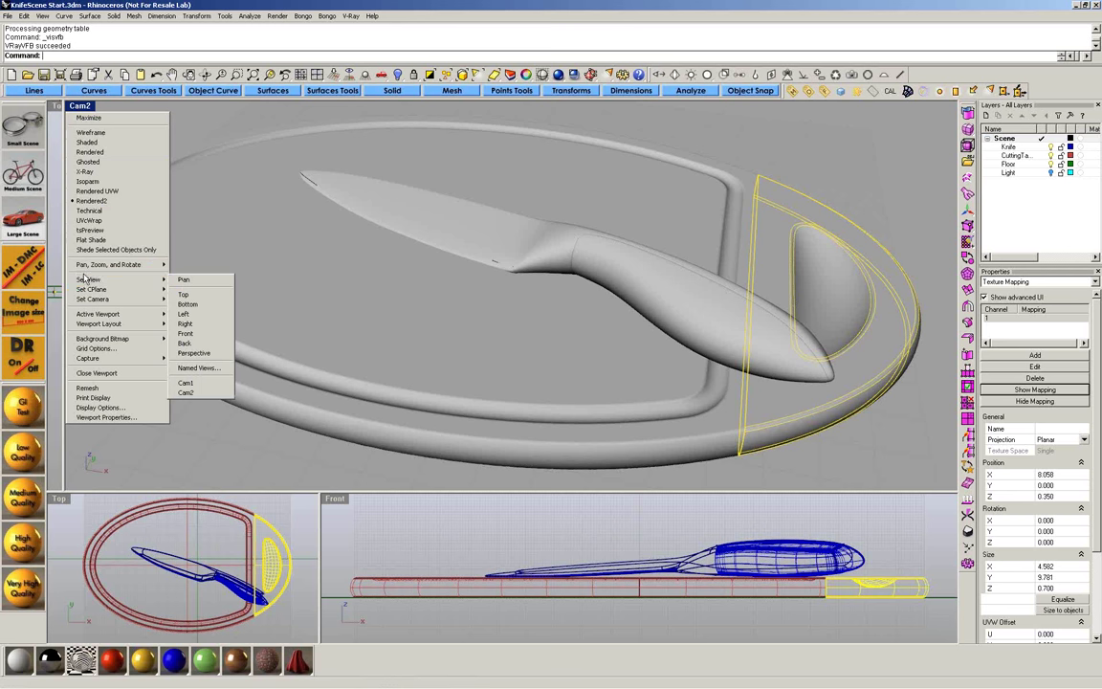
pyautogui.click(185, 383)
pyautogui.click(79, 105)
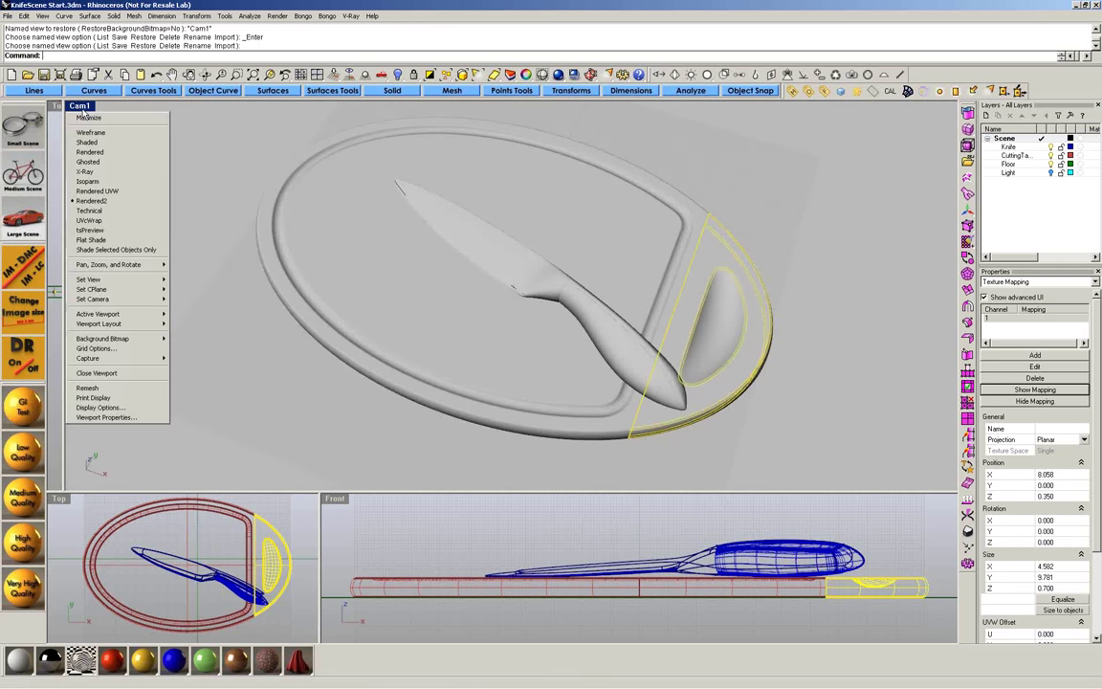
pyautogui.moveTo(88, 279)
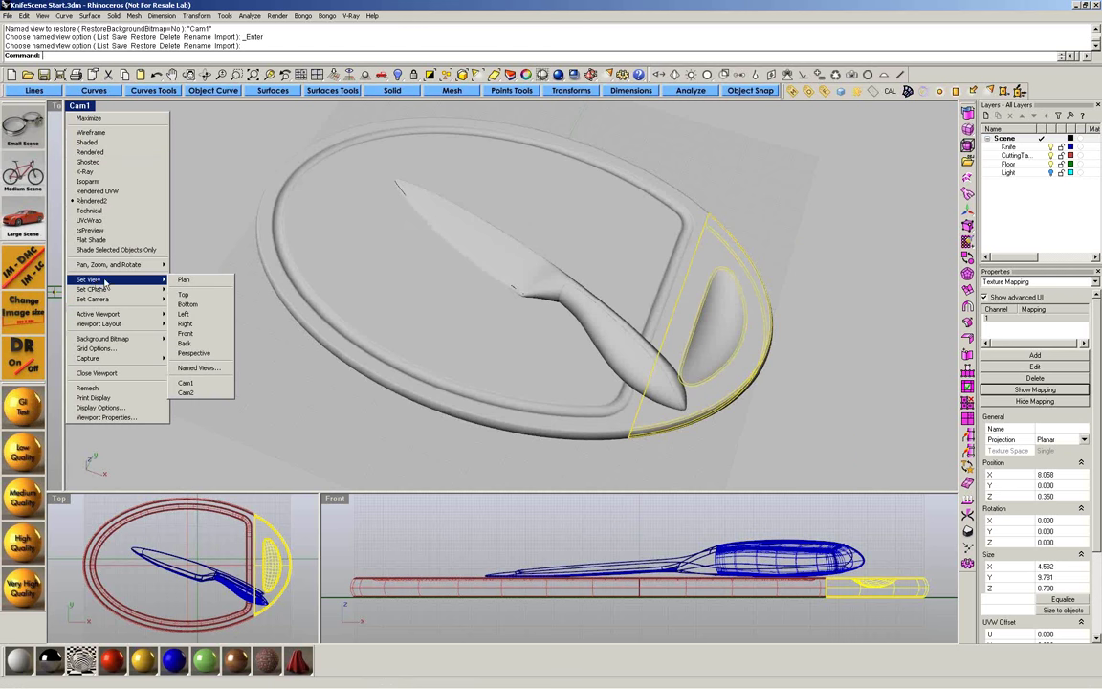
pyautogui.click(186, 392)
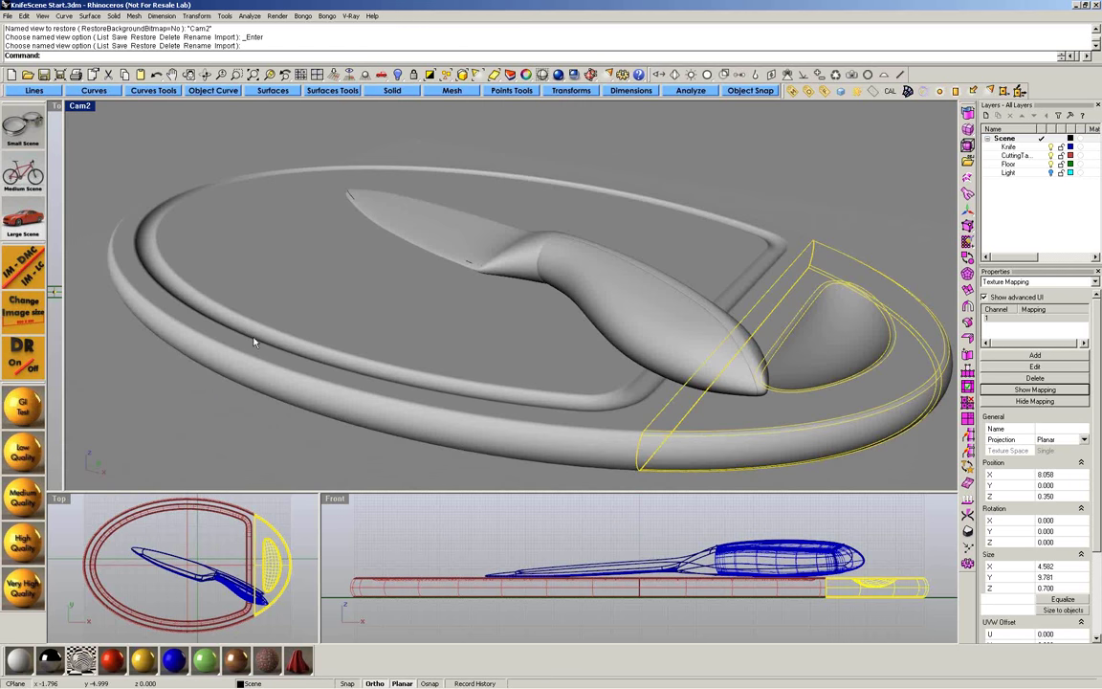
pyautogui.click(841, 91)
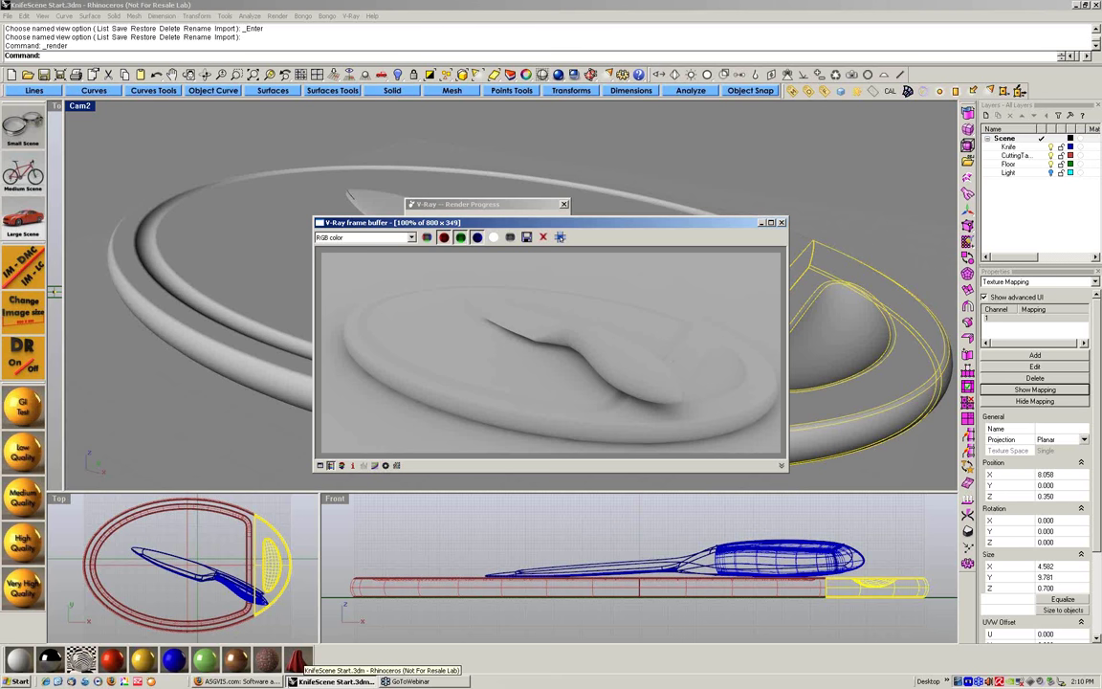
# - Switch to Windows Explorer, view TS_KnifeCam2_Final.jpg from the T-Spline\webinar scene folder at full size, and return to the Rhino scene
pyautogui.press('super+e')
pyautogui.click(45, 86)
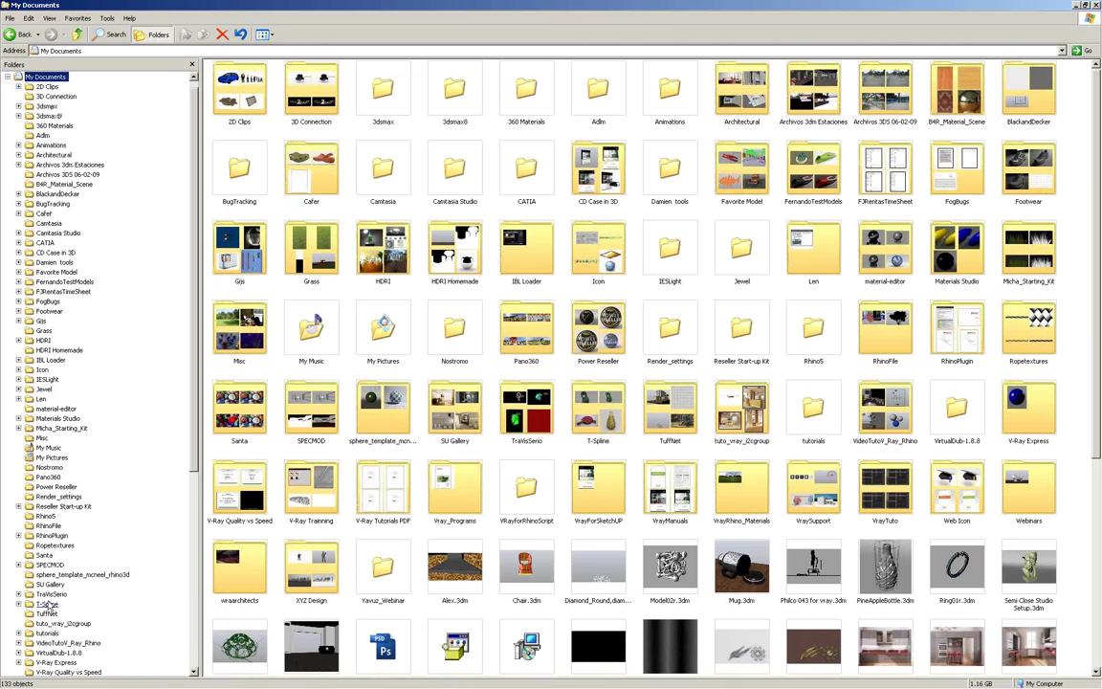
pyautogui.click(47, 603)
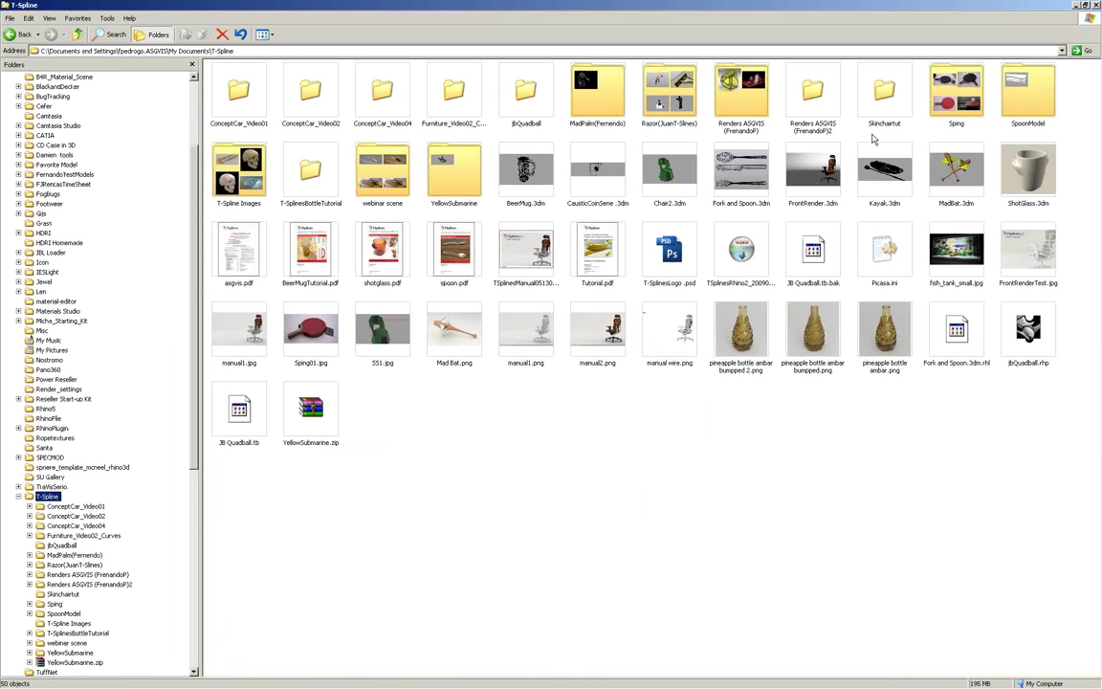
pyautogui.doubleClick(378, 179)
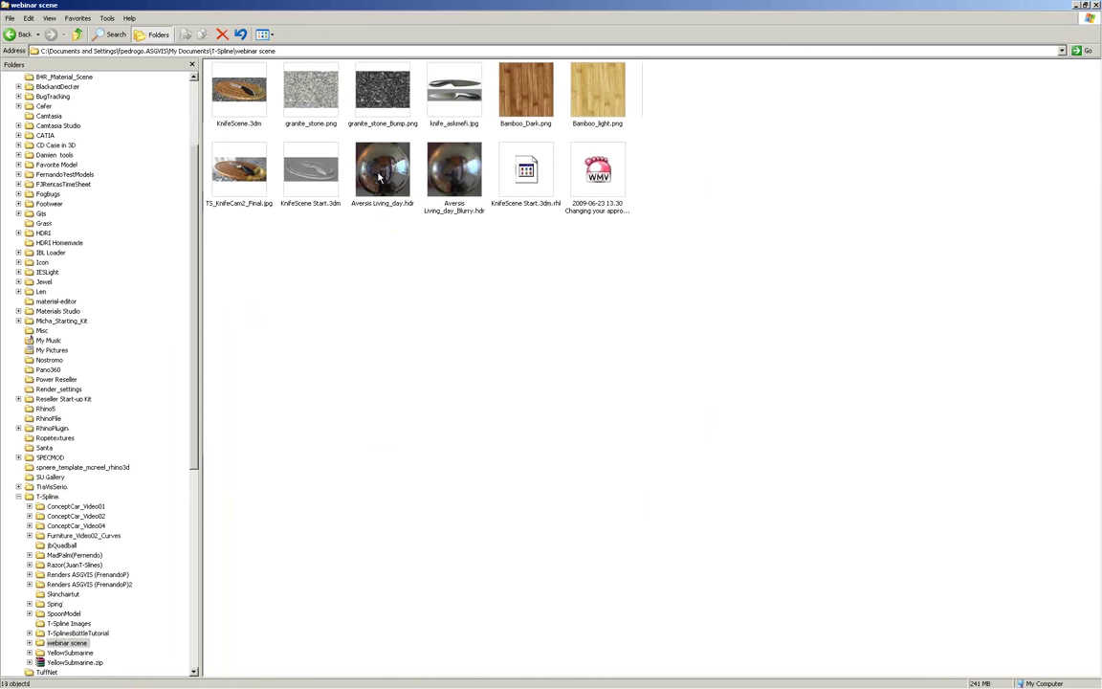
pyautogui.click(224, 159)
pyautogui.doubleClick(249, 175)
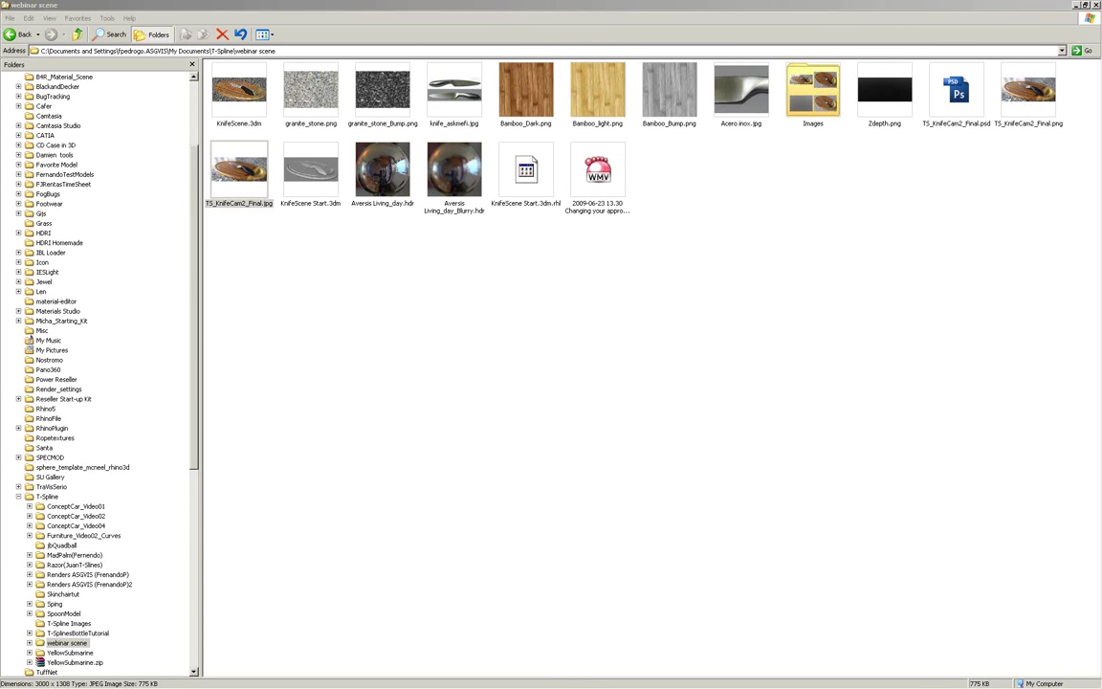
pyautogui.doubleClick(789, 105)
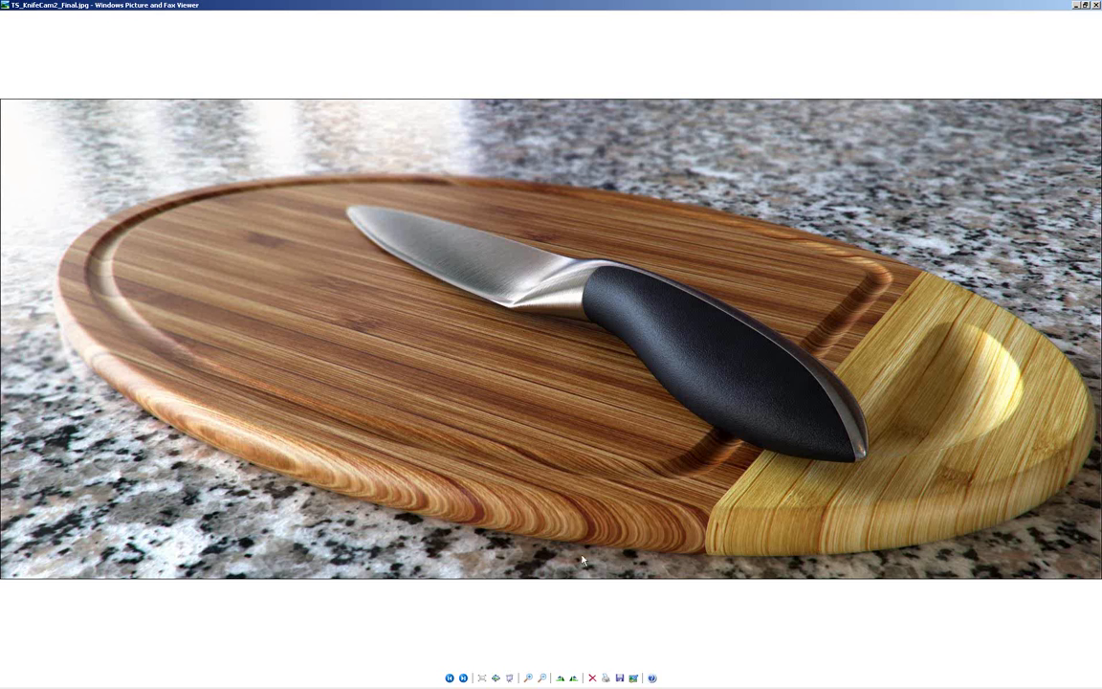
pyautogui.moveTo(559, 686)
pyautogui.click(330, 681)
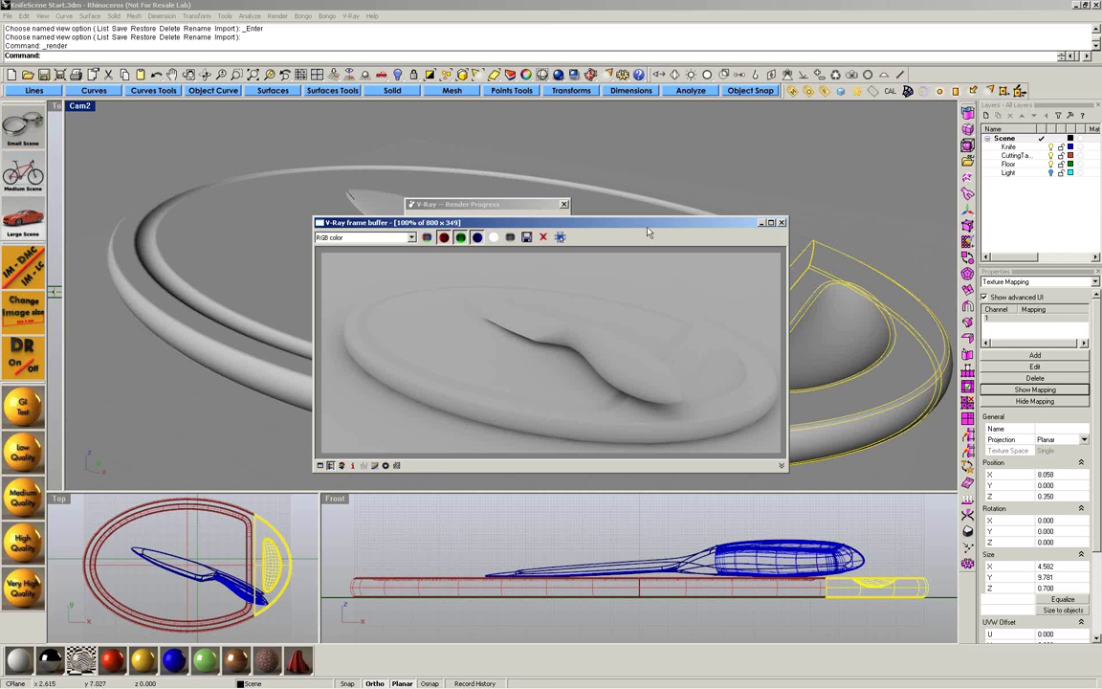
# - Move the frame buffer aside and set the GI (Skylight) texture type to Bitmap in the V-Ray render options
pyautogui.moveTo(647, 229); pyautogui.dragTo(767, 314)
pyautogui.click(796, 92)
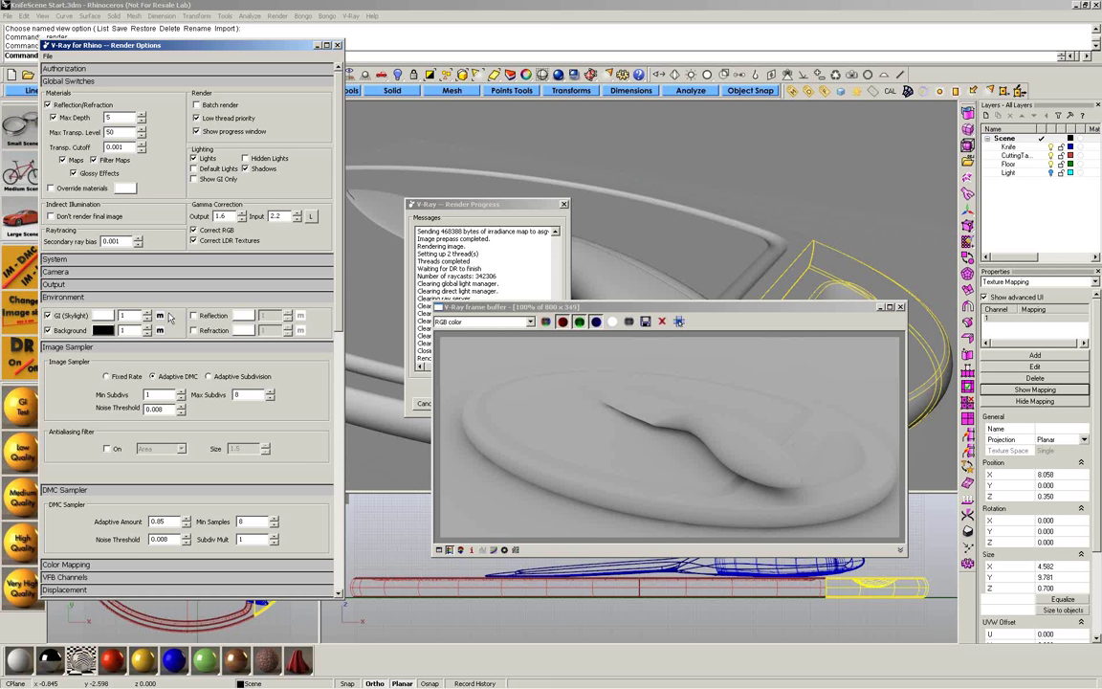
pyautogui.click(159, 316)
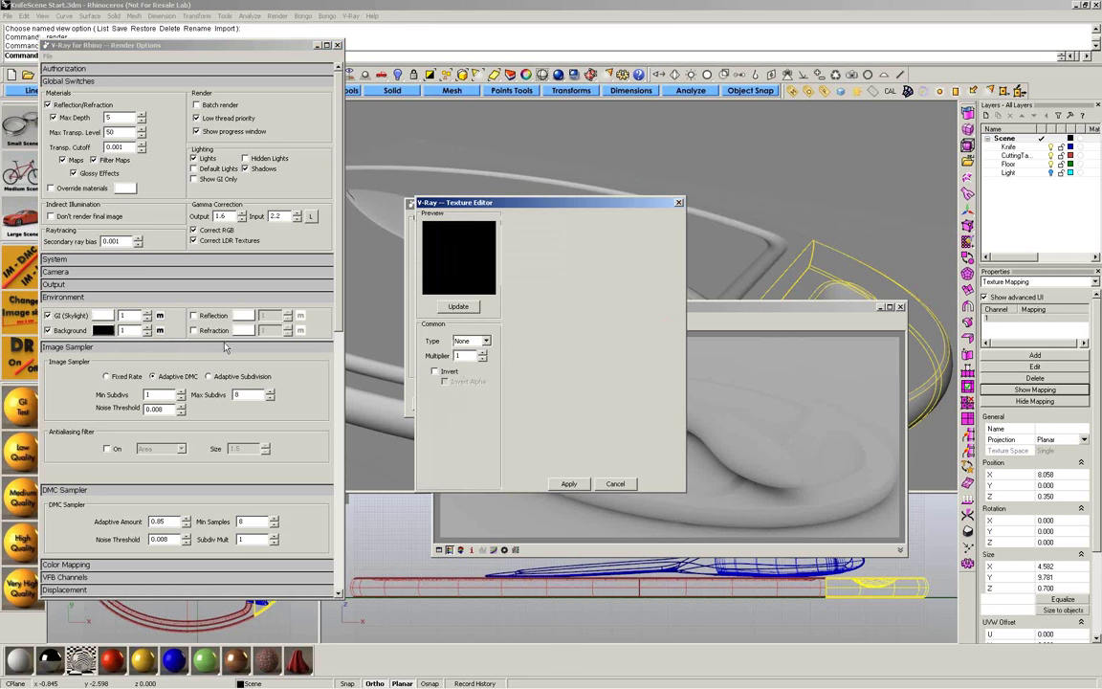
pyautogui.click(486, 342)
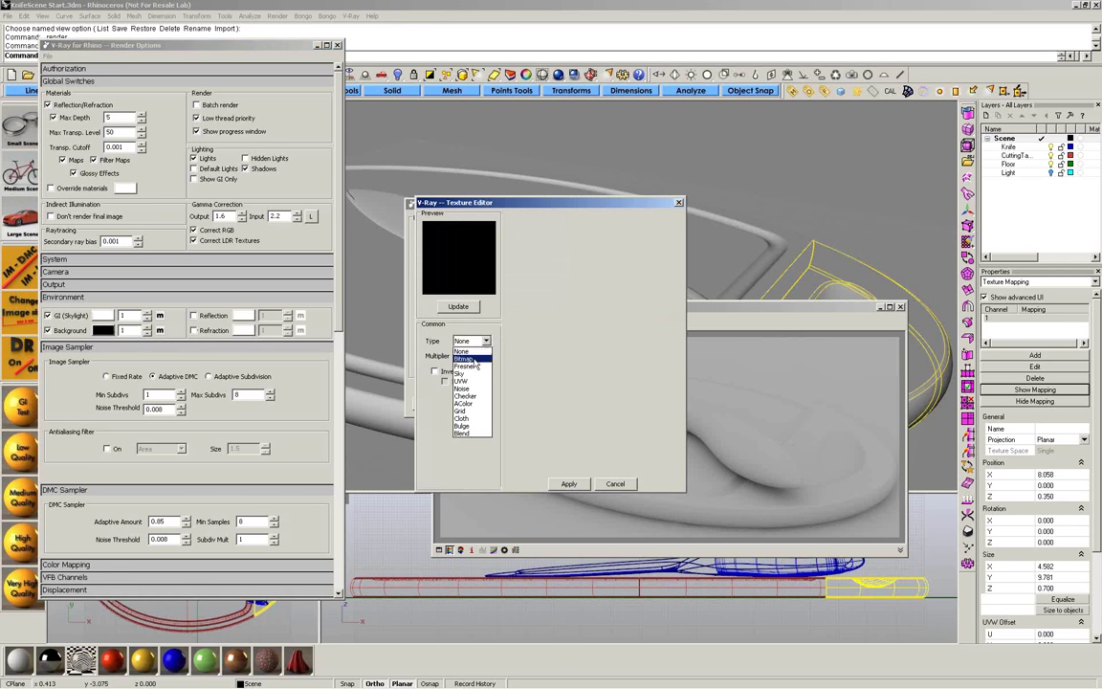
pyautogui.click(475, 361)
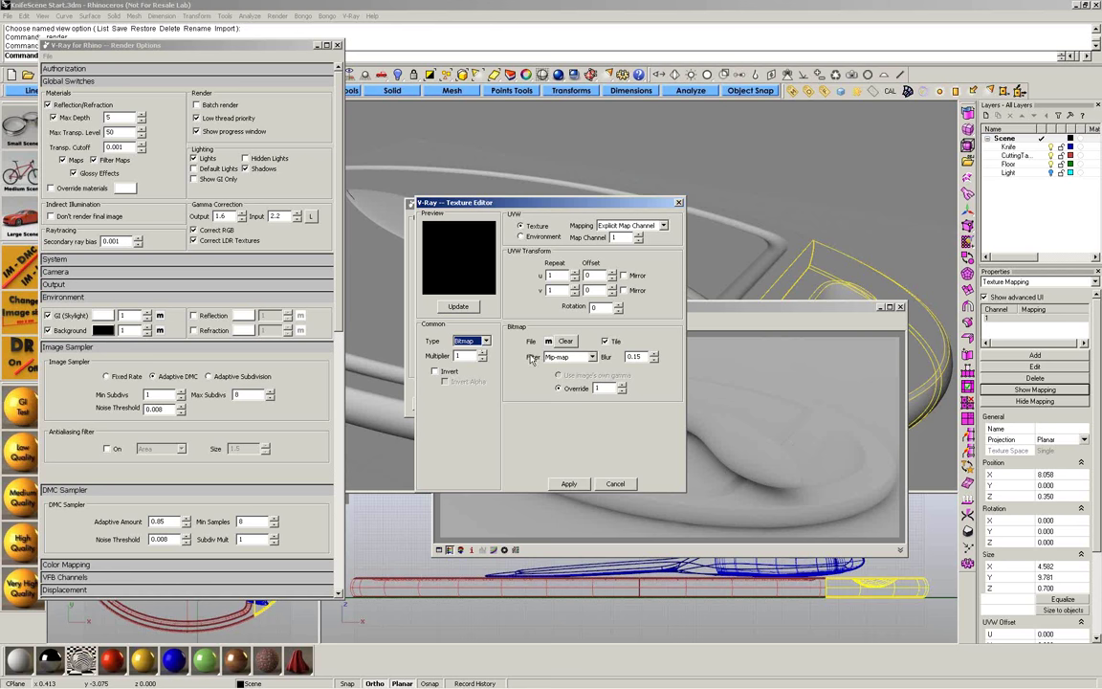
# - Load Aversis Living_day_Blurry.hdr as the skylight bitmap, browsing the images as thumbnails, and refresh the texture preview
pyautogui.click(549, 340)
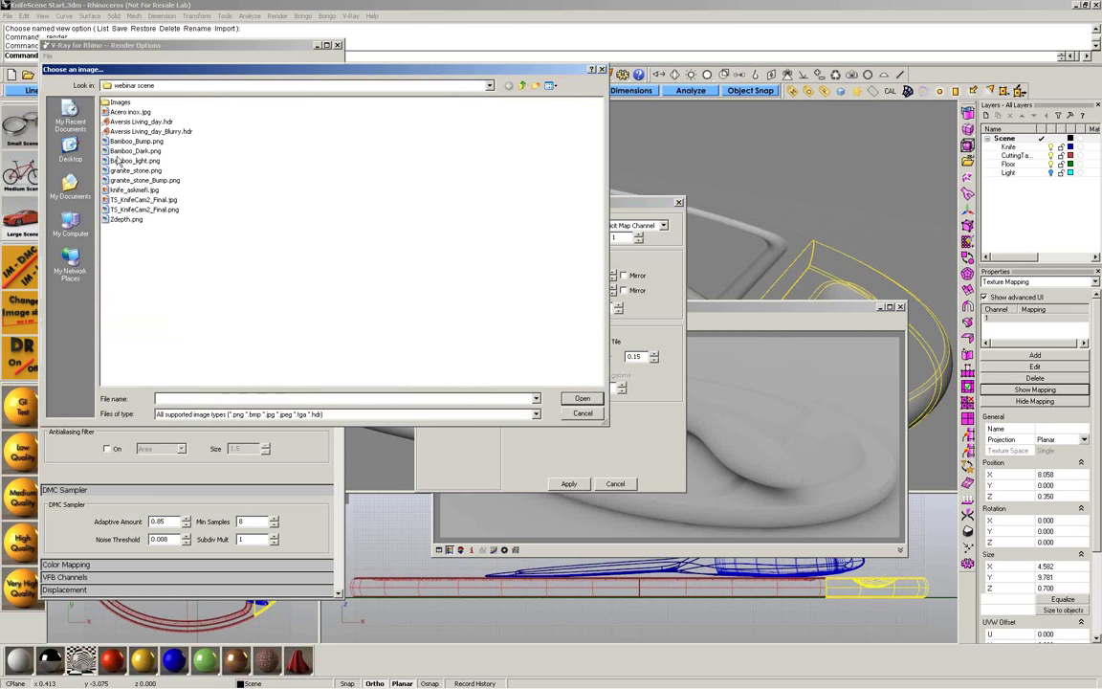
pyautogui.click(550, 85)
pyautogui.click(563, 95)
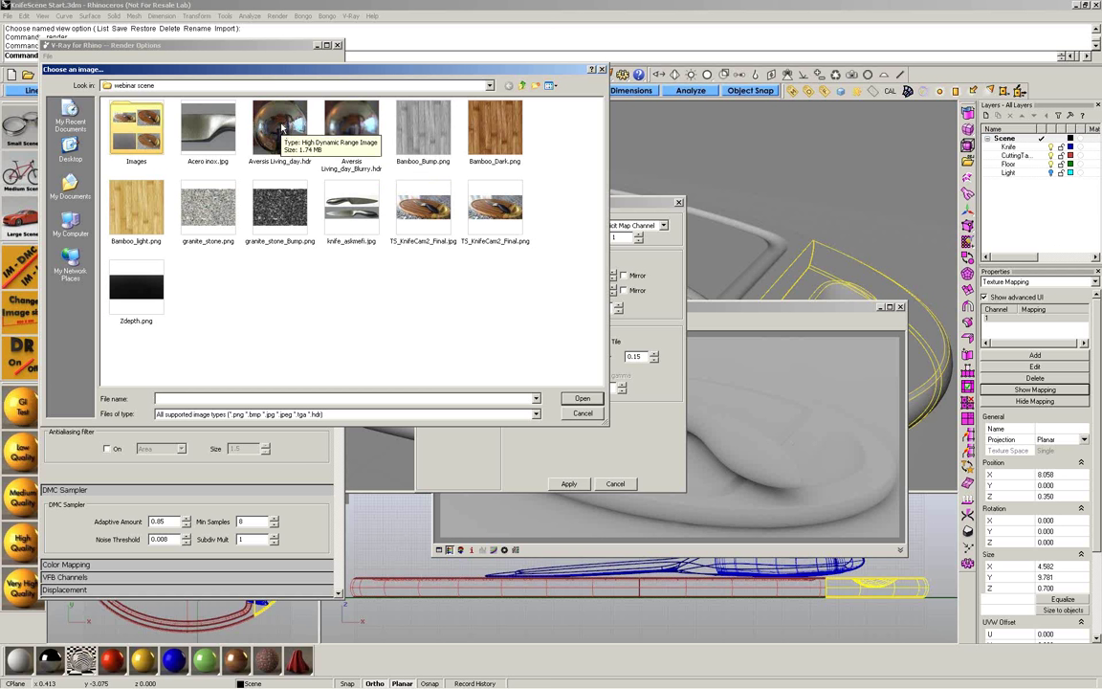
pyautogui.doubleClick(353, 127)
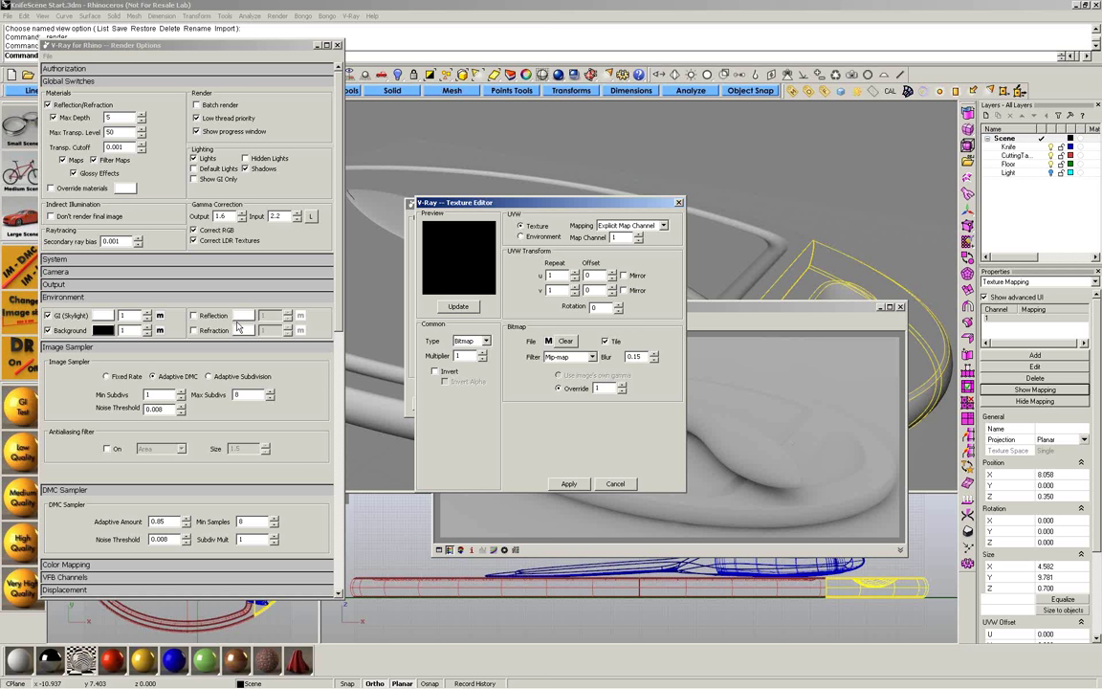
pyautogui.click(458, 306)
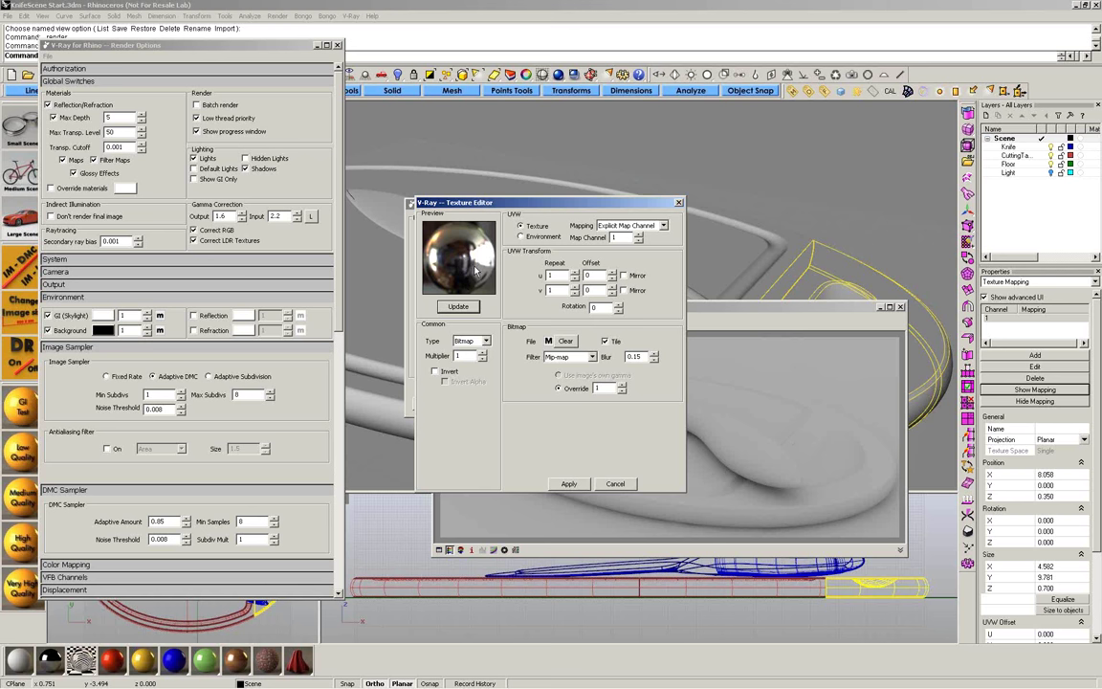
# - Map the skylight HDR as an Environment with mirror_ball projection, apply it, and render the scene again
pyautogui.click(532, 236)
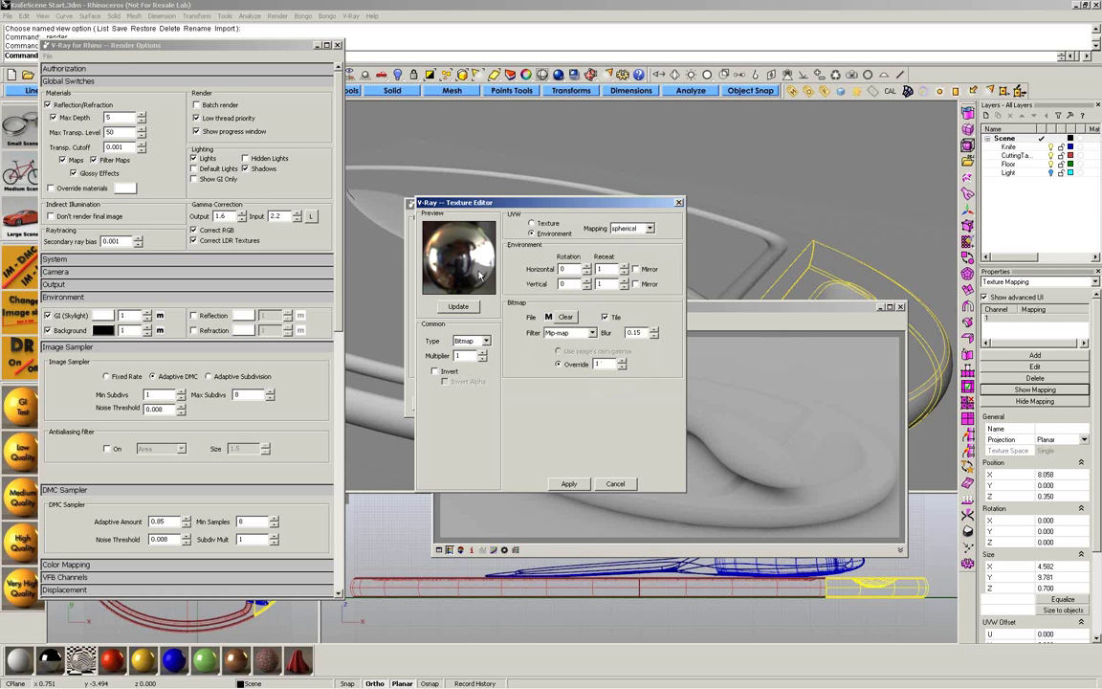
pyautogui.click(639, 229)
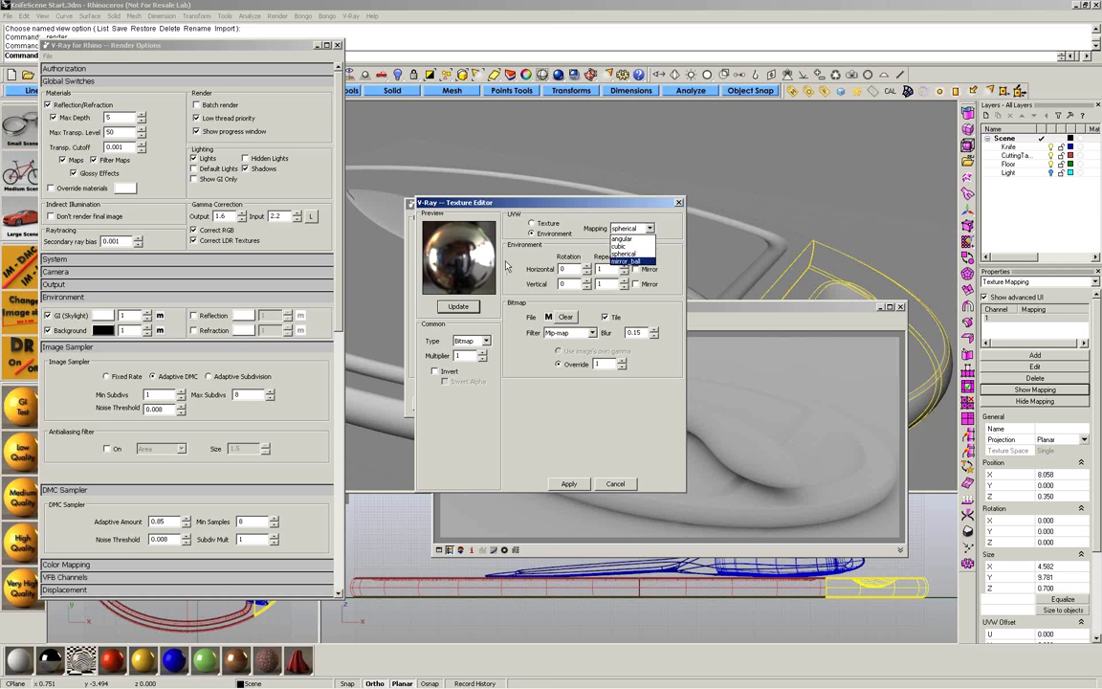
pyautogui.click(631, 261)
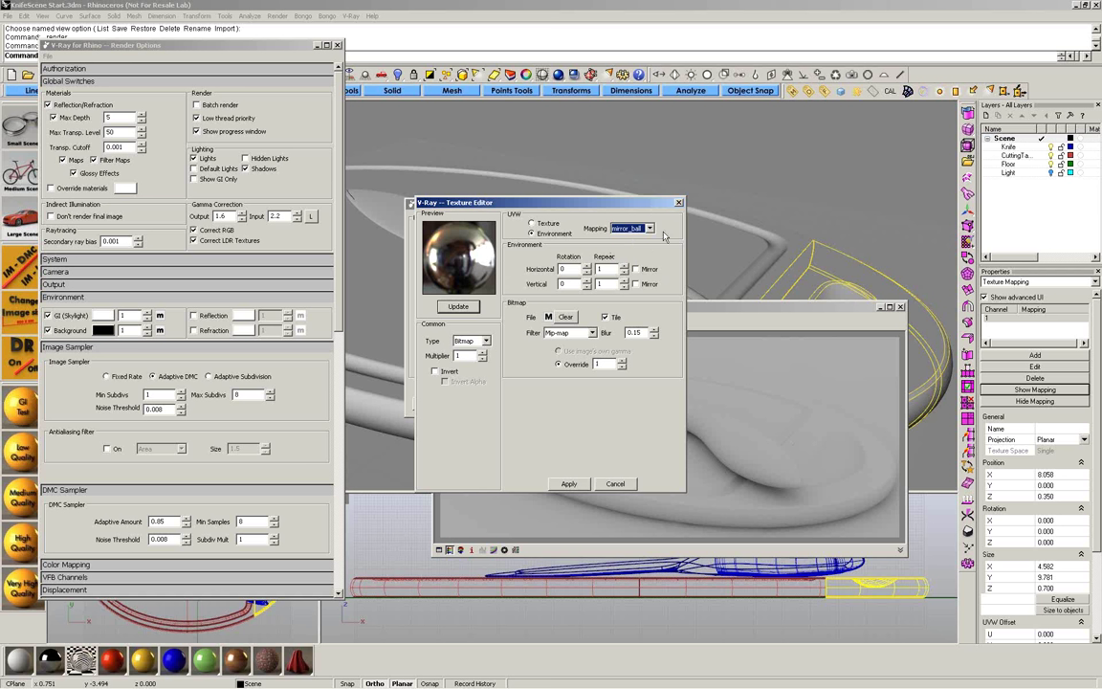
pyautogui.click(459, 307)
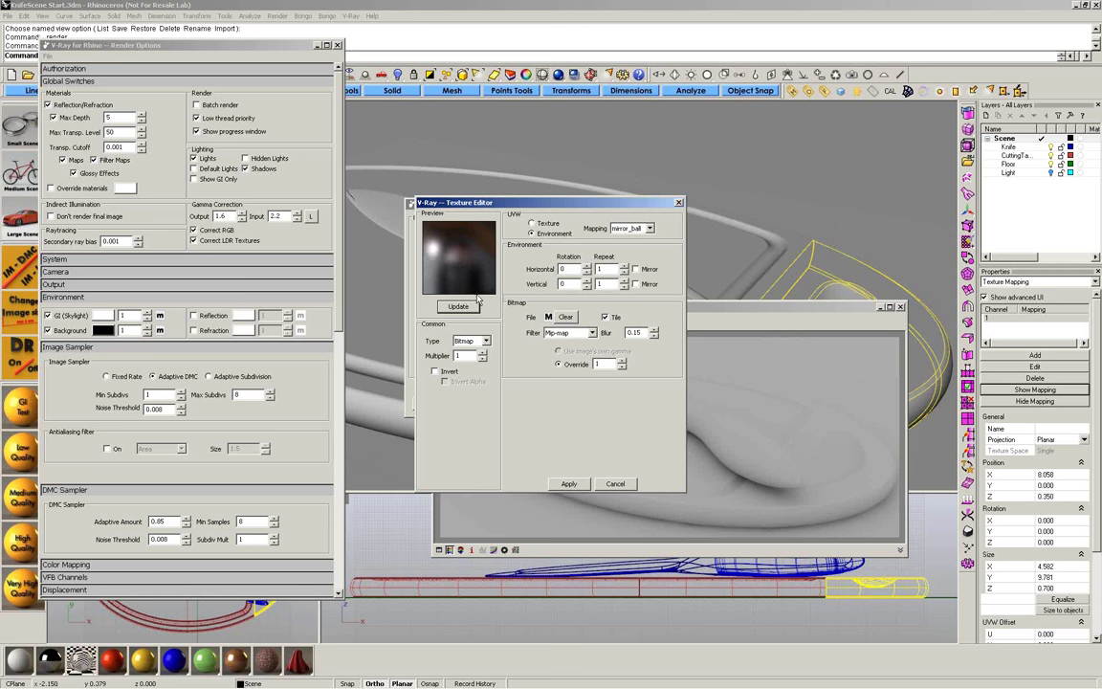
pyautogui.click(568, 484)
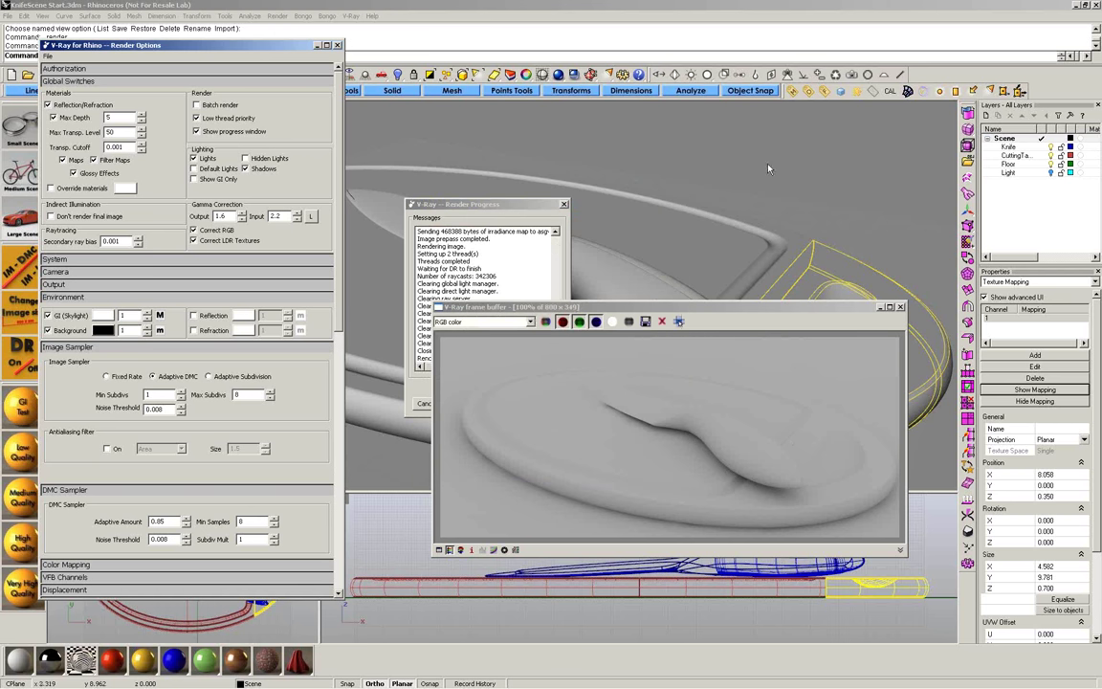
pyautogui.click(842, 92)
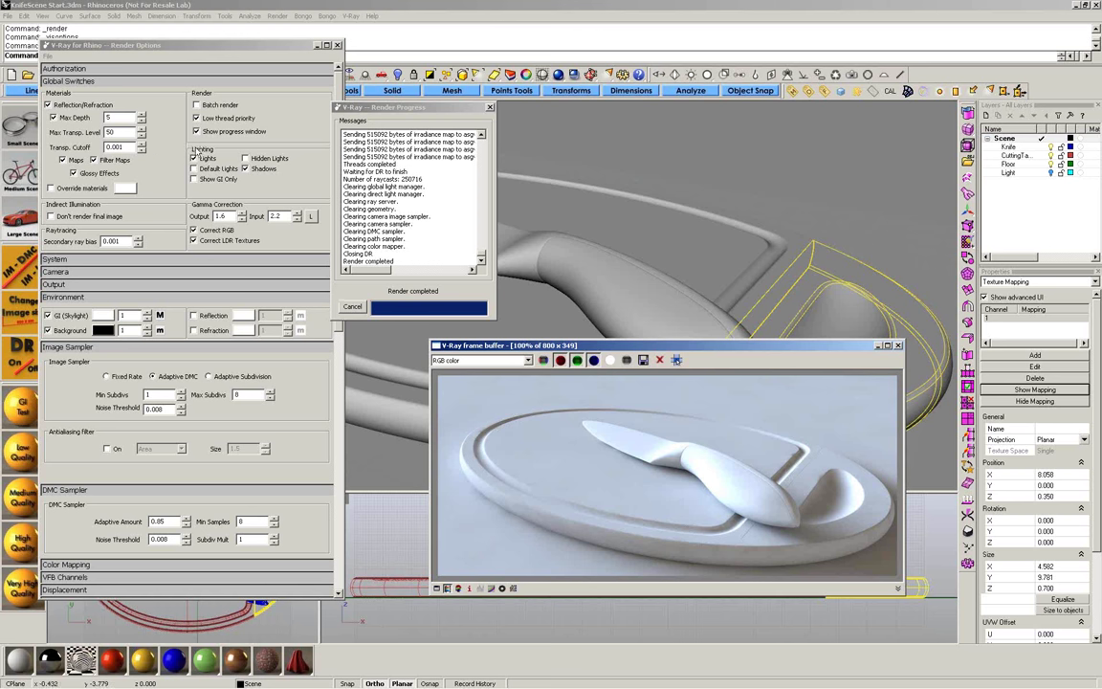
# - Collapse the Global Switches, show the System settings for distributed rendering, and reposition the frame buffer
pyautogui.click(128, 84)
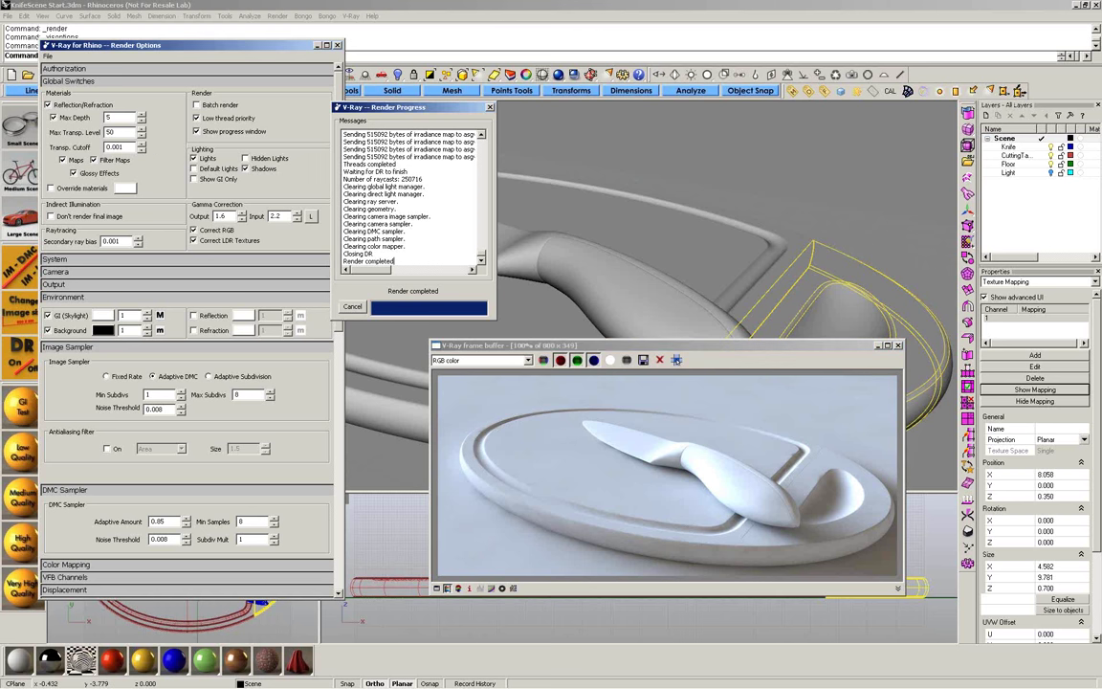
pyautogui.click(70, 80)
pyautogui.click(71, 93)
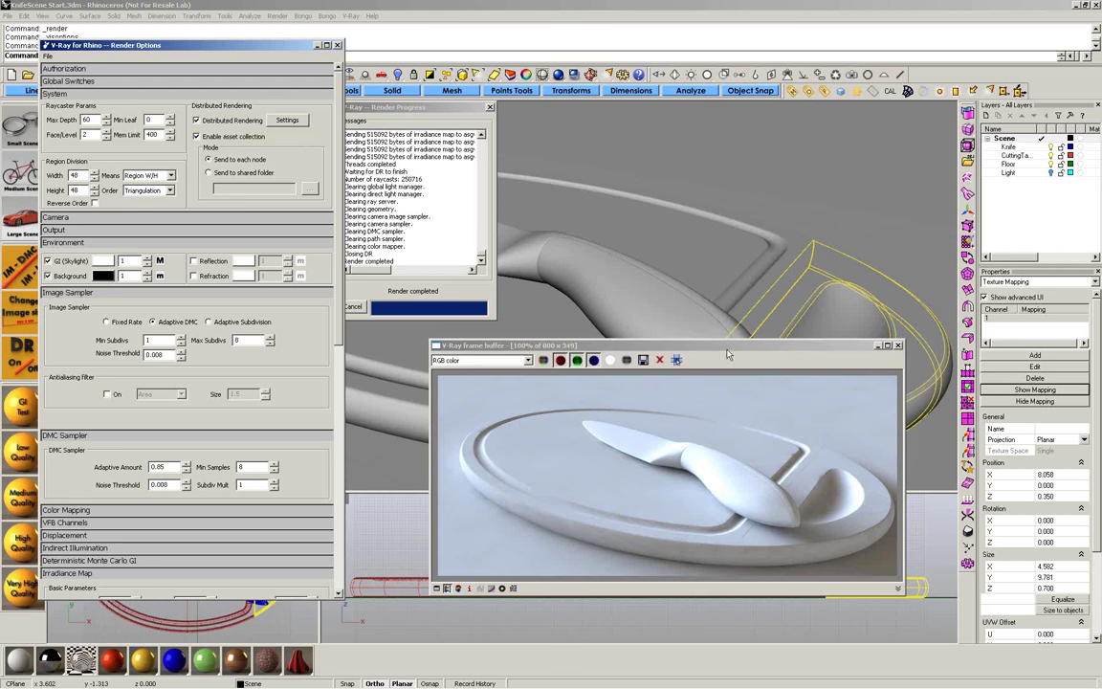
pyautogui.moveTo(729, 346); pyautogui.dragTo(725, 309)
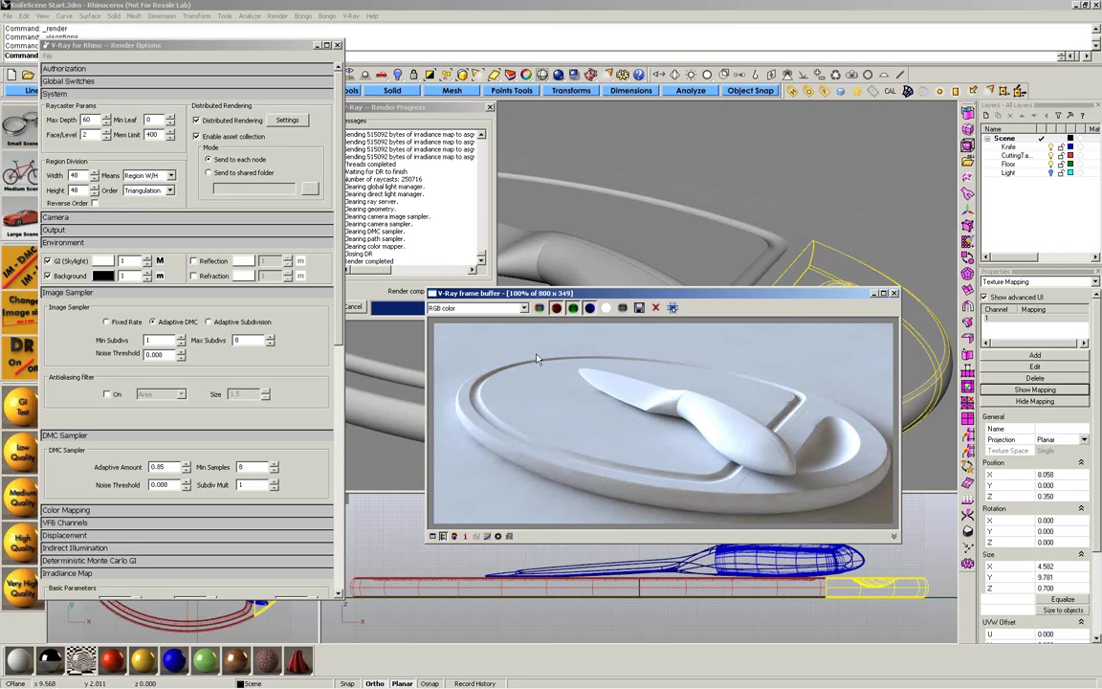
# - Select the cutting board's main section and preview the steel_brushed_FJ material in the V-Ray Material Editor
pyautogui.click(650, 251)
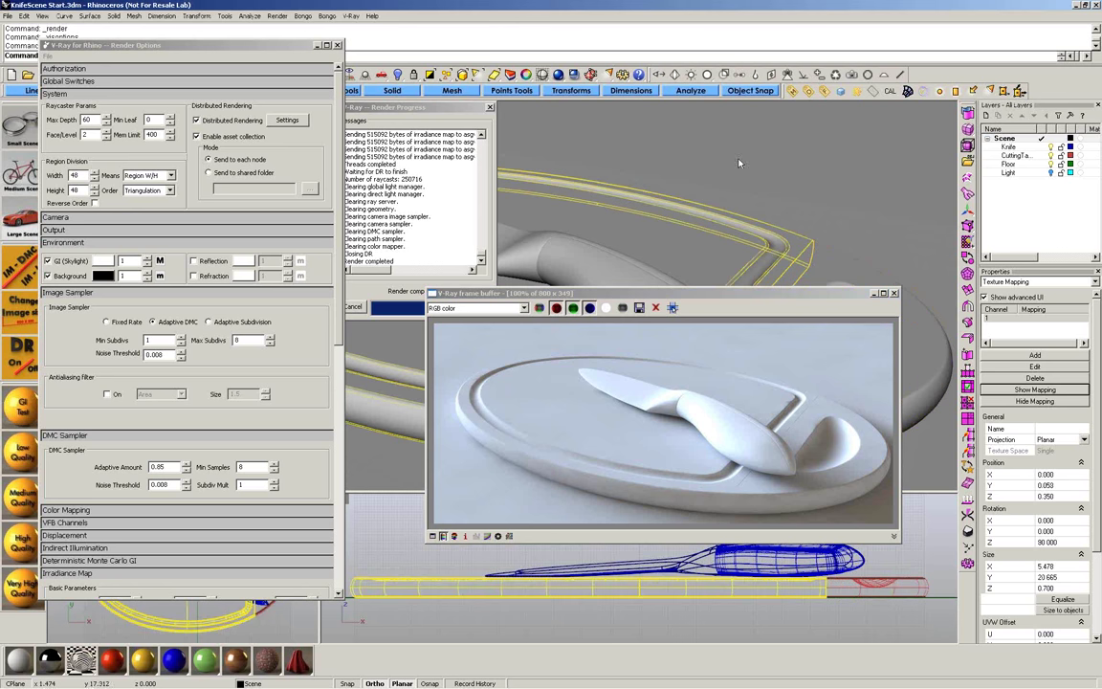
pyautogui.click(792, 93)
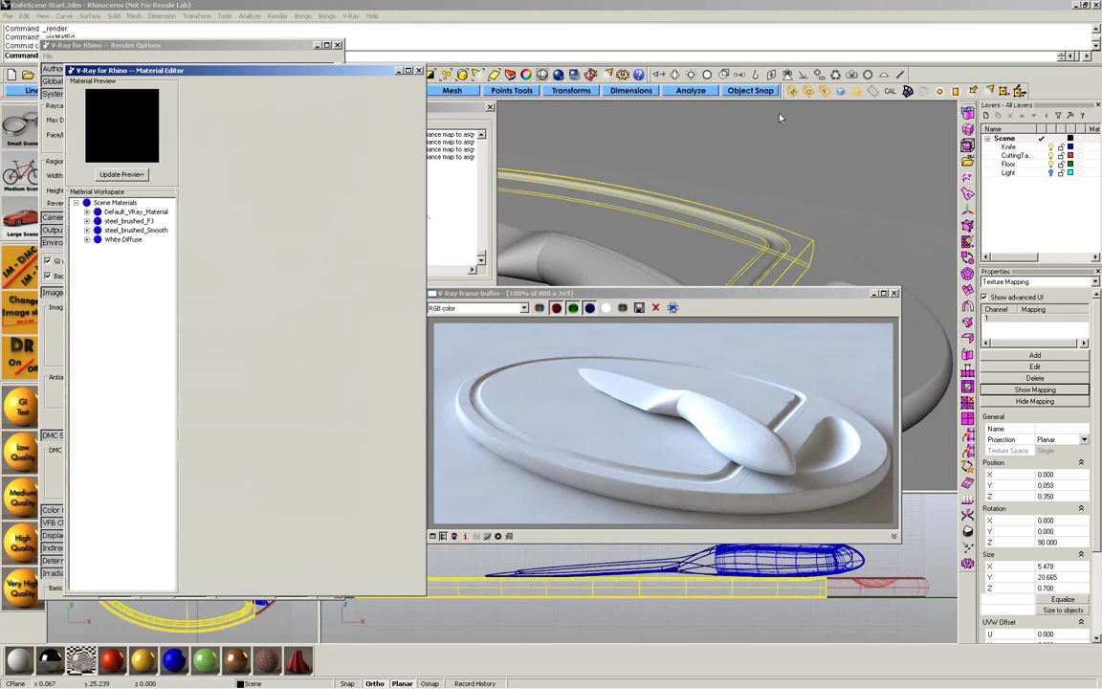
pyautogui.click(132, 221)
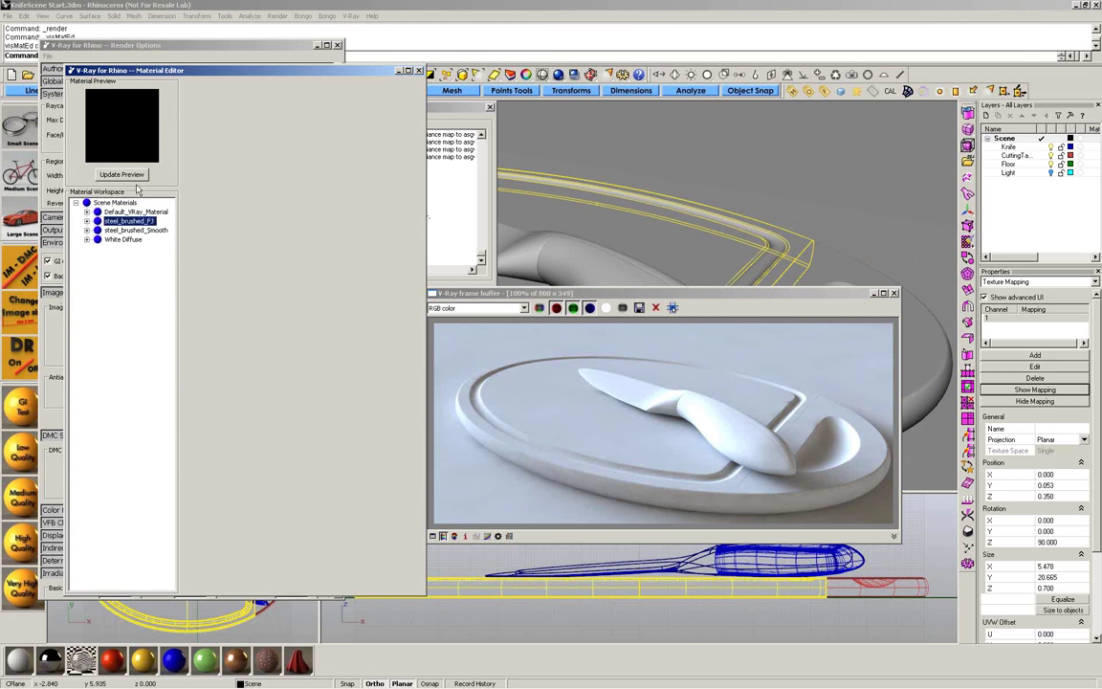
pyautogui.click(136, 179)
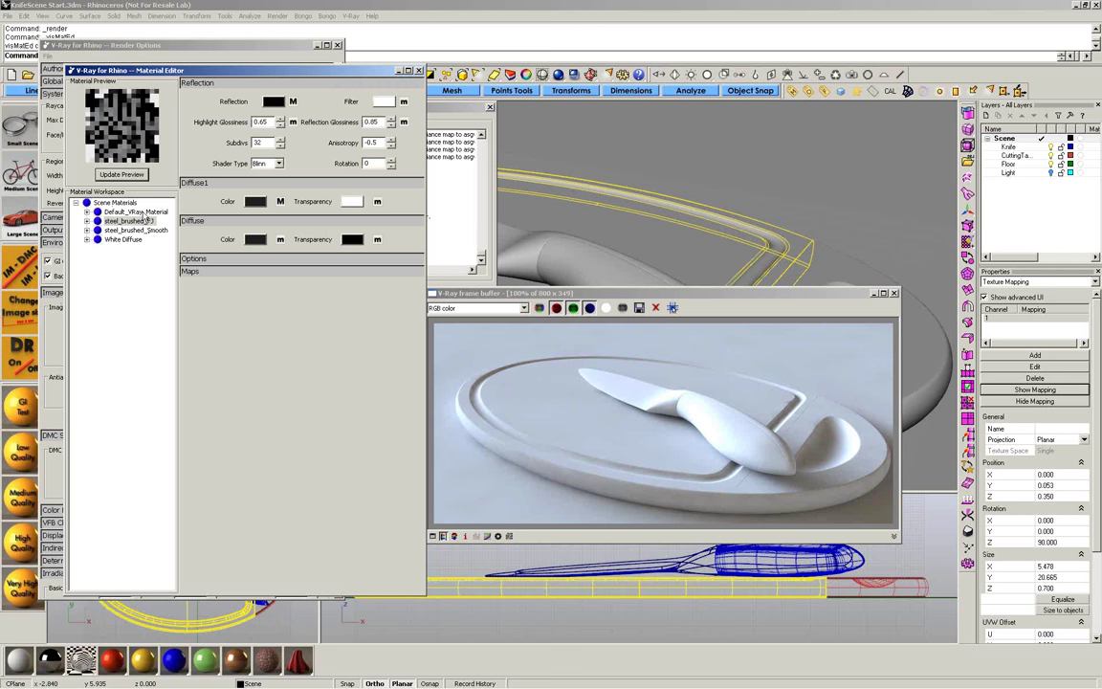
# - Switch to Firefox and open the V-Ray Materials download area of the ASGVIS software site
pyautogui.moveTo(362, 683)
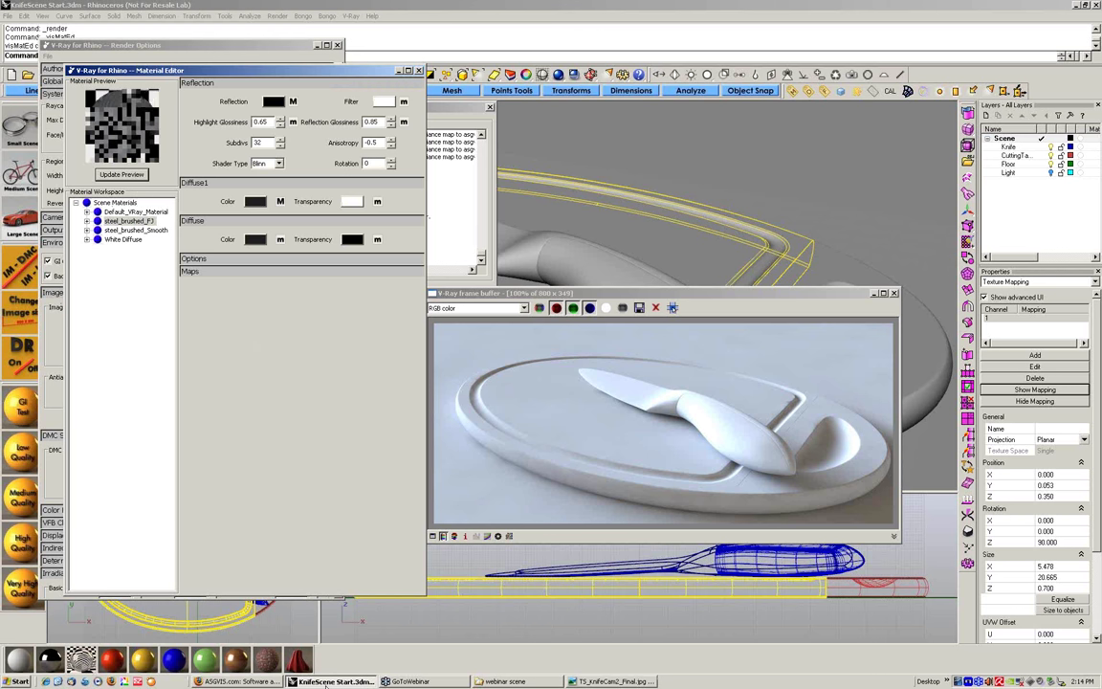
pyautogui.click(245, 682)
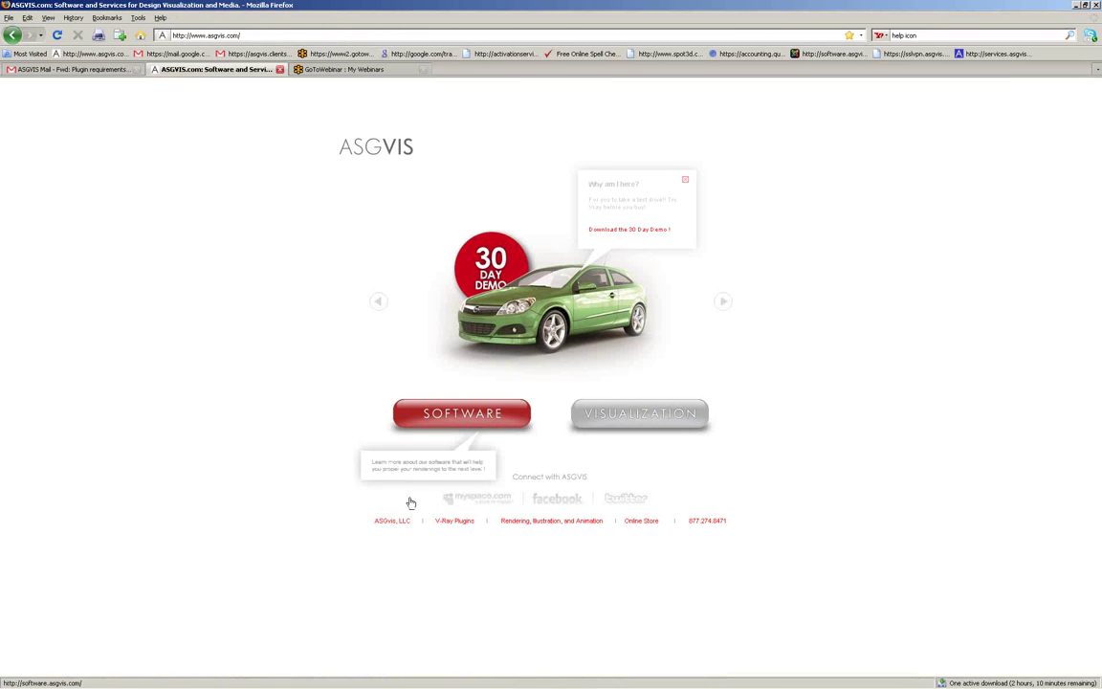
pyautogui.click(456, 430)
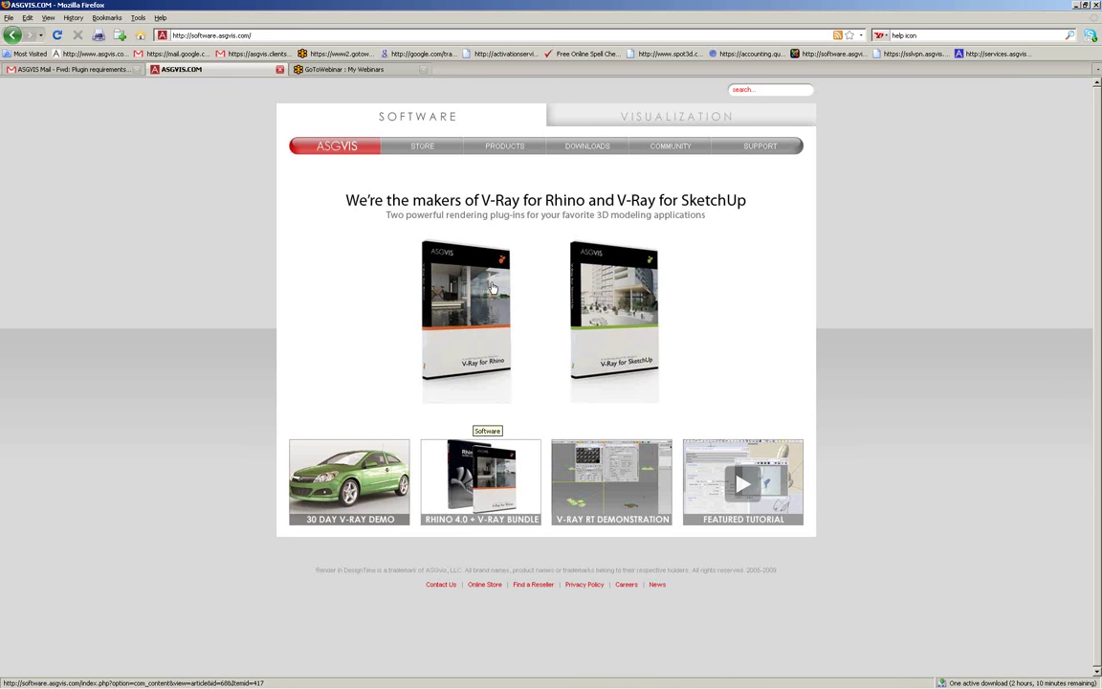
pyautogui.click(562, 145)
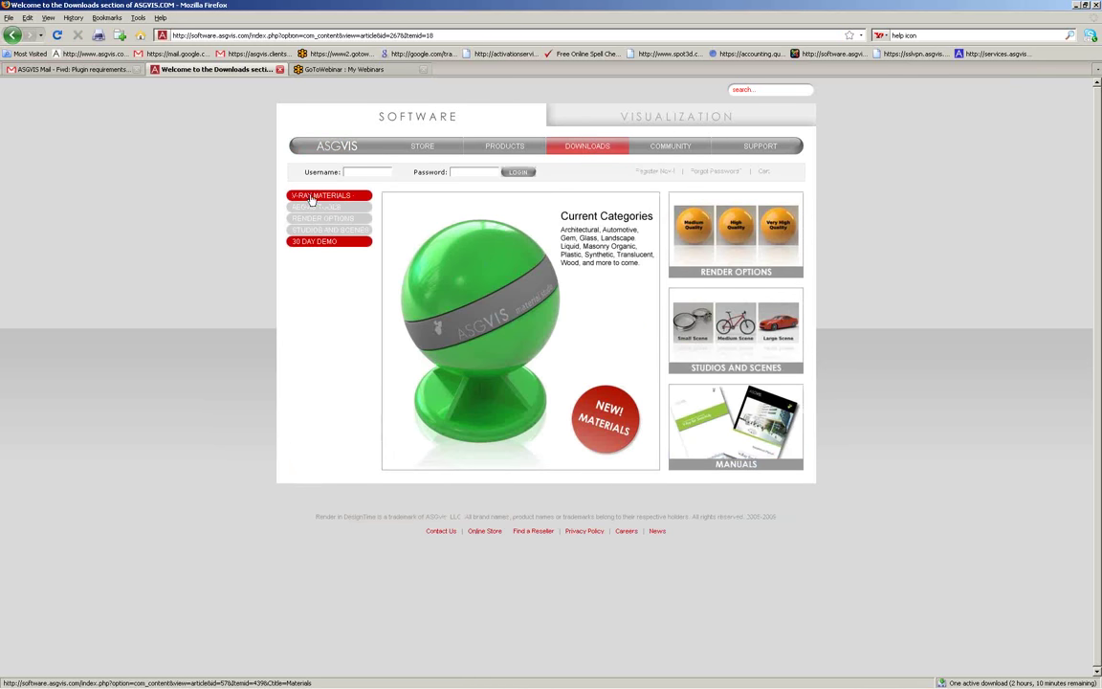
pyautogui.click(311, 197)
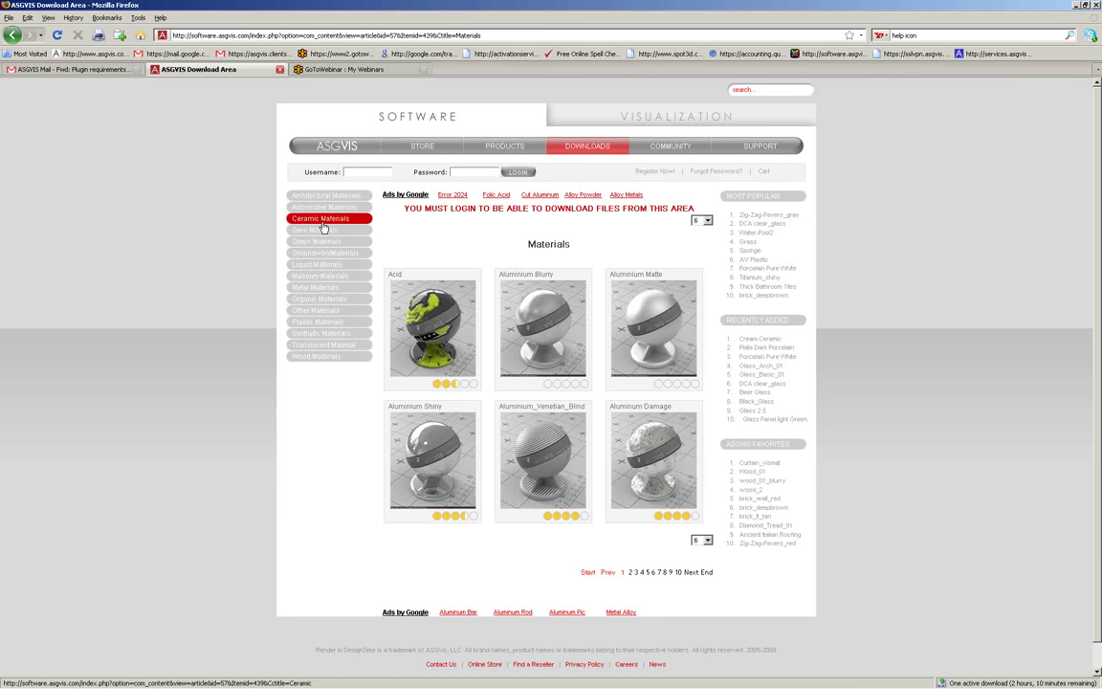
# - List the Metal materials at 24 per page and look through them
pyautogui.click(320, 289)
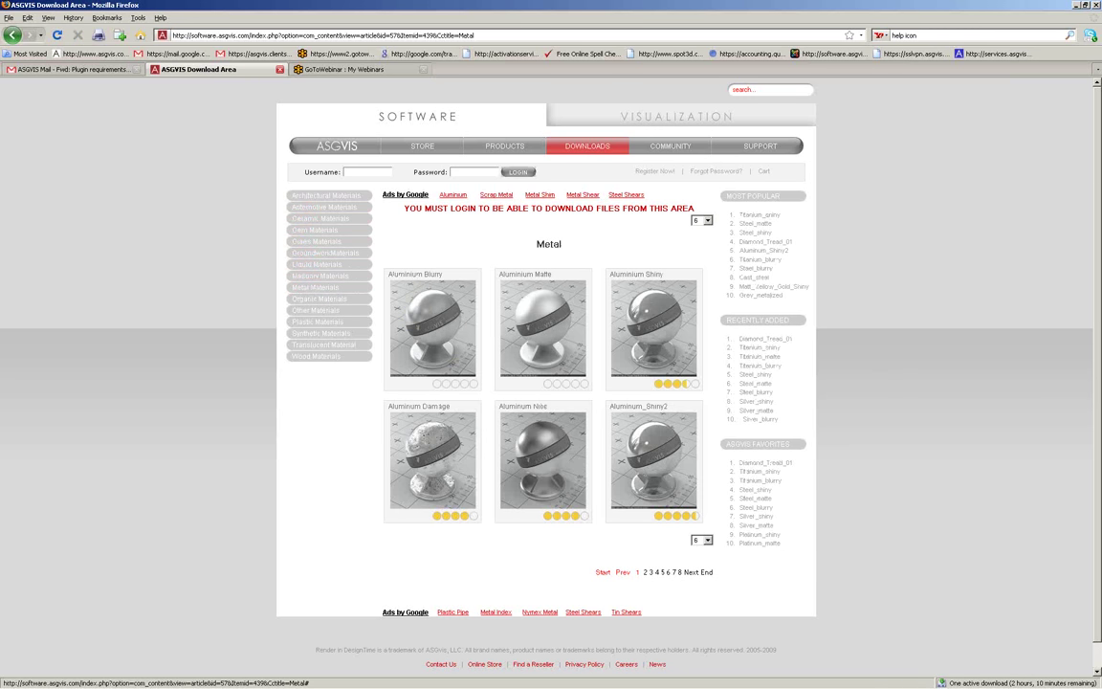
pyautogui.click(705, 541)
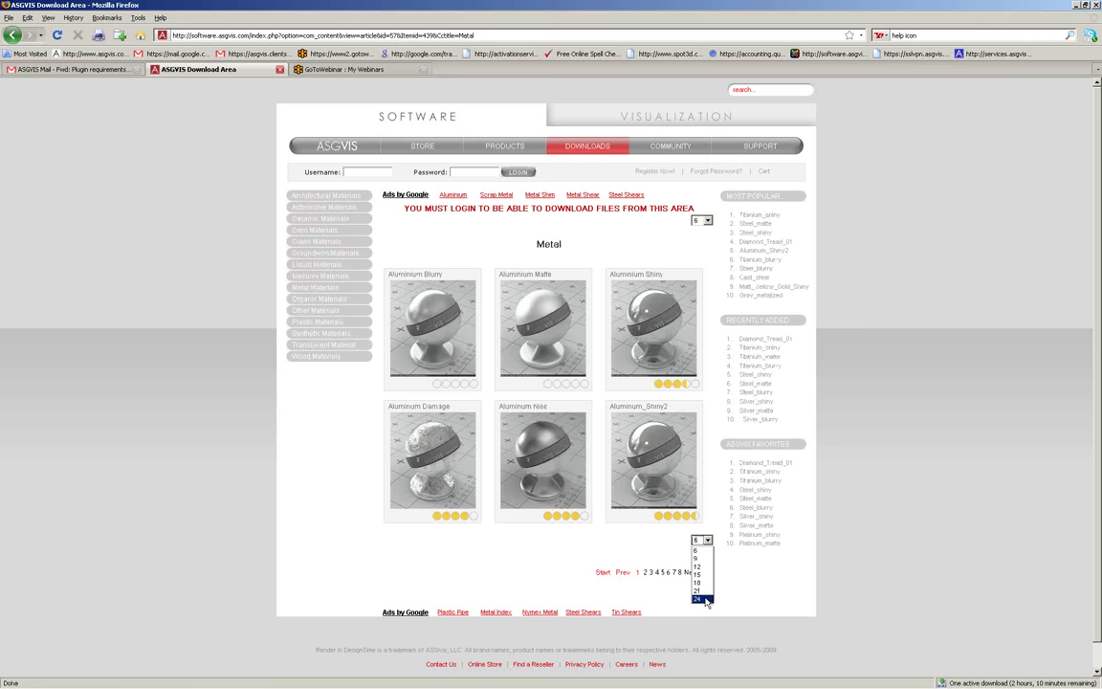
pyautogui.click(705, 600)
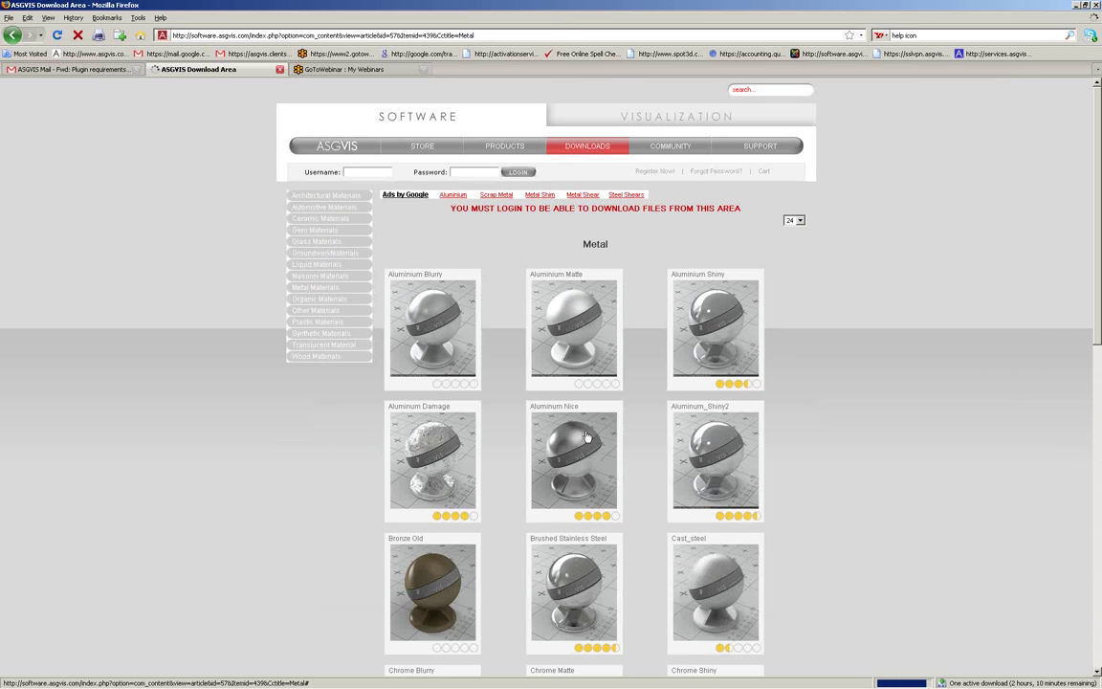
pyautogui.scroll(-3, 574, 401)
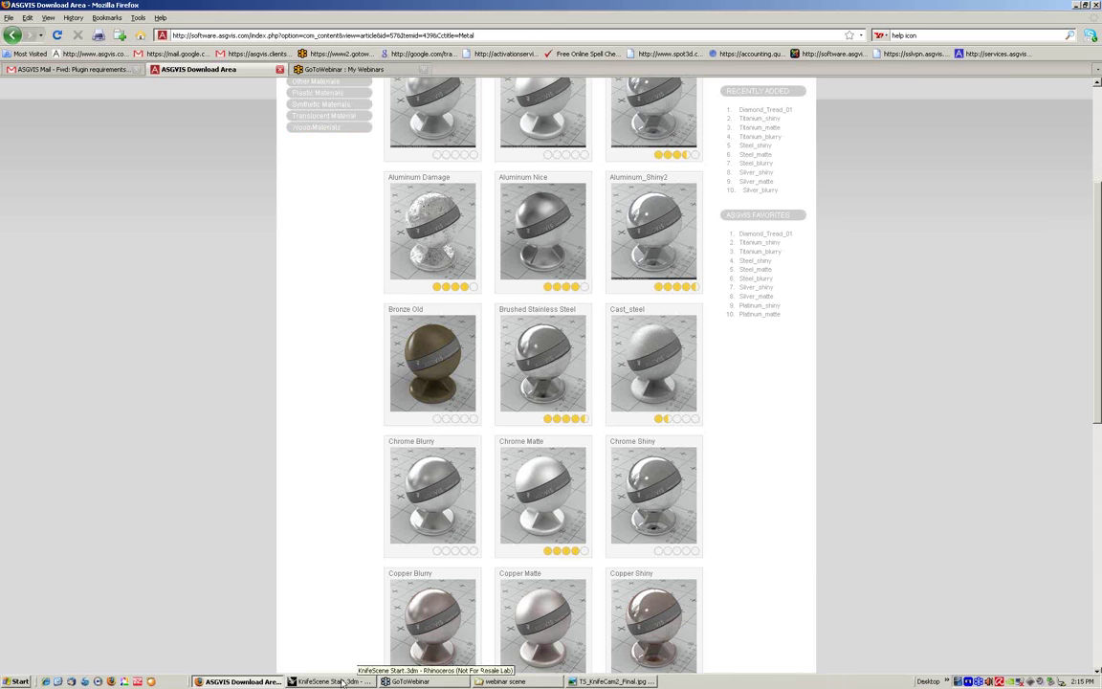
# - Switch back to Rhino and add a new VRayMtl scene material named Bamboo Dark
pyautogui.click(344, 679)
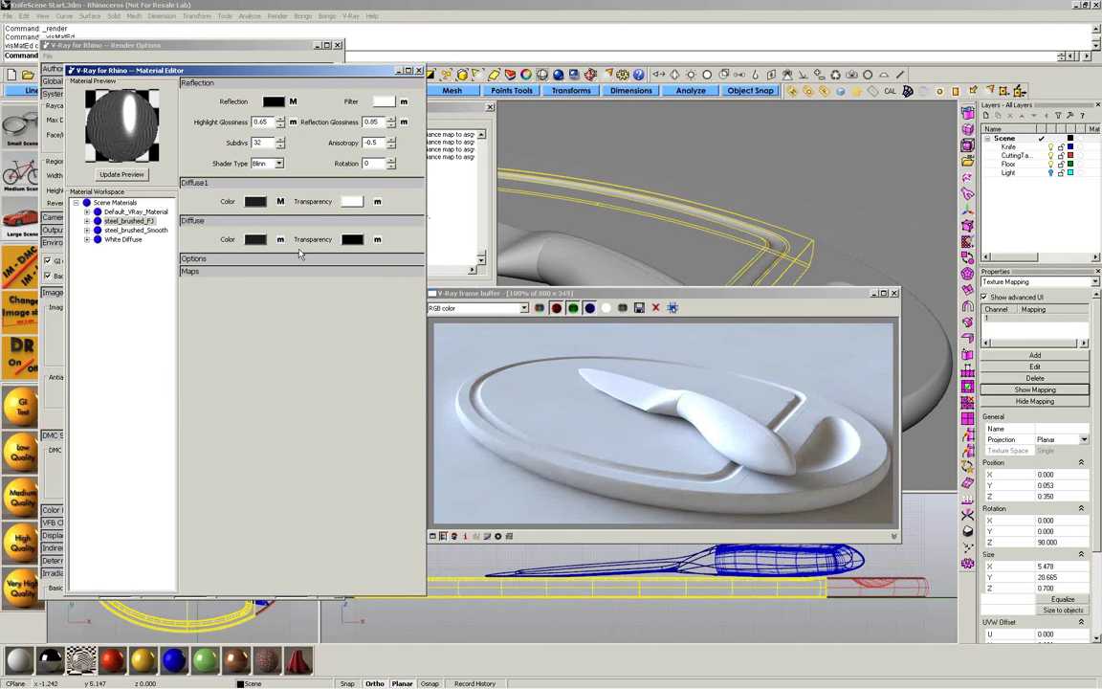
pyautogui.rightClick(115, 203)
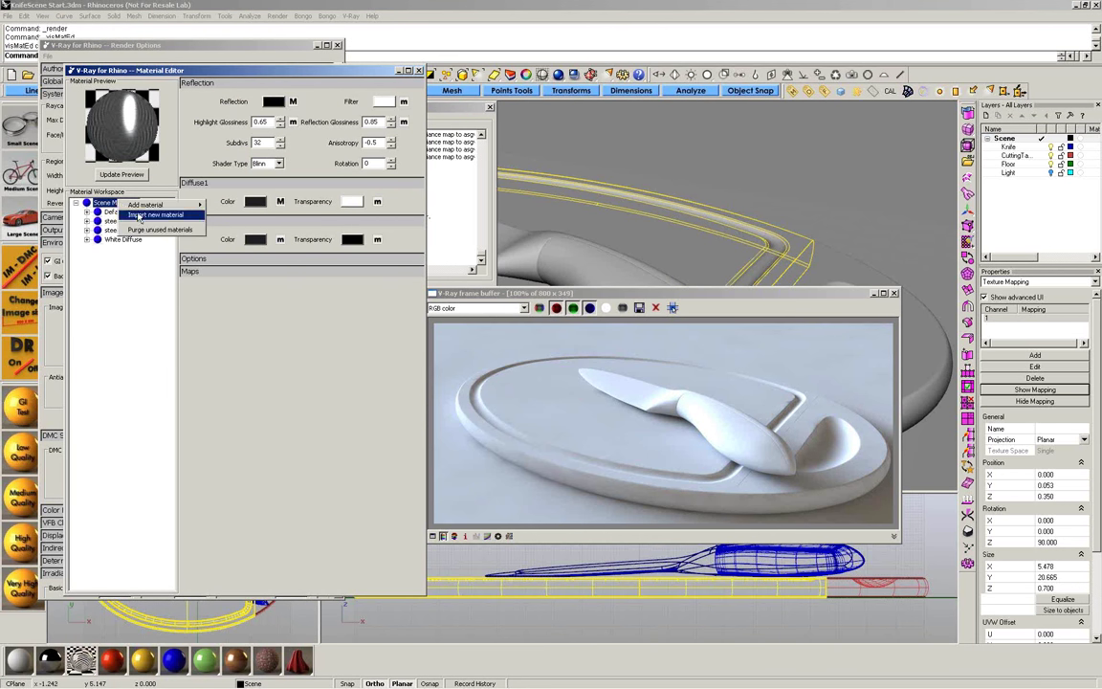
pyautogui.moveTo(143, 205)
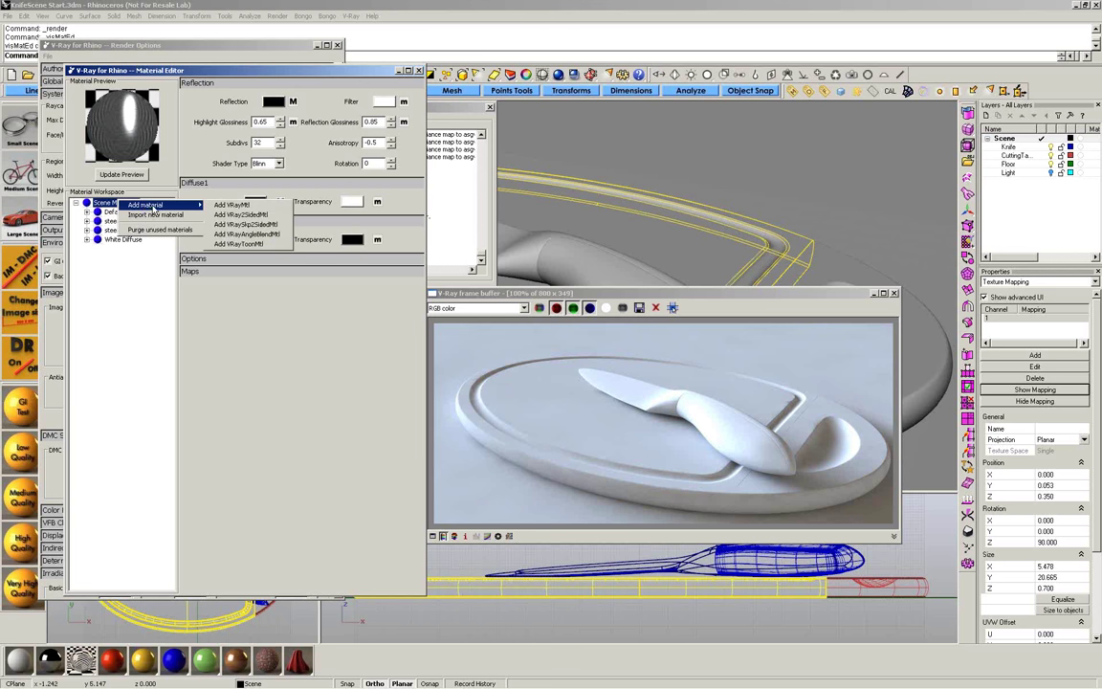
pyautogui.click(230, 205)
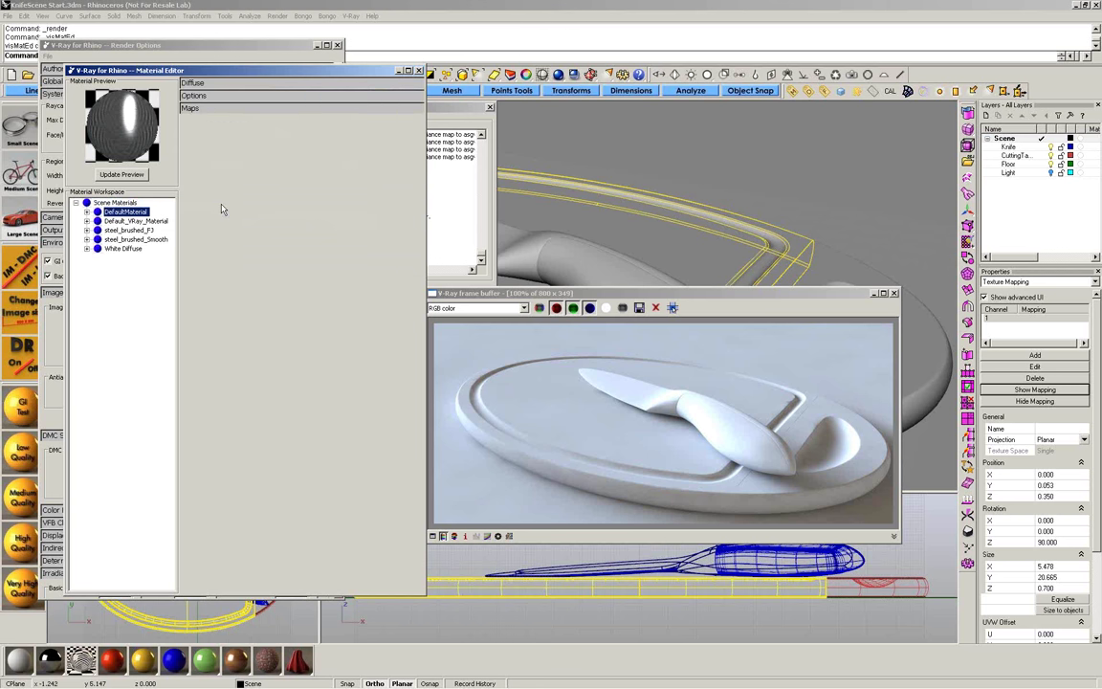
pyautogui.click(132, 215)
pyautogui.write('Bla')
pyautogui.press('Return')
# - Add a texture of type Bitmap to the diffuse color of Bamboo Dark
pyautogui.click(197, 82)
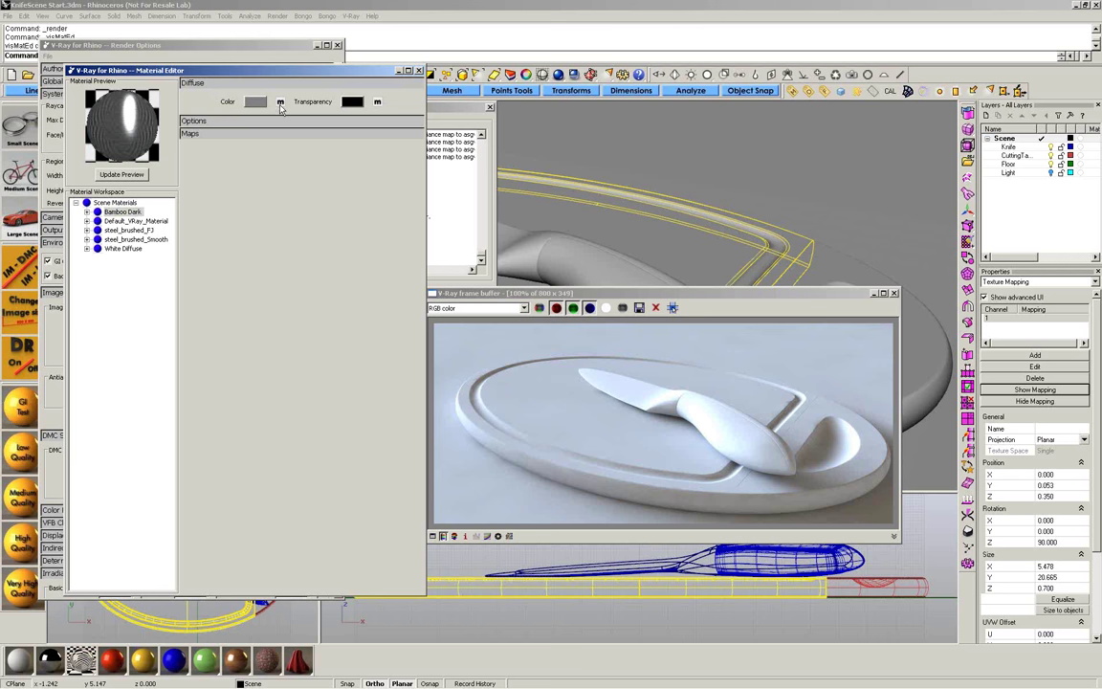
pyautogui.click(486, 341)
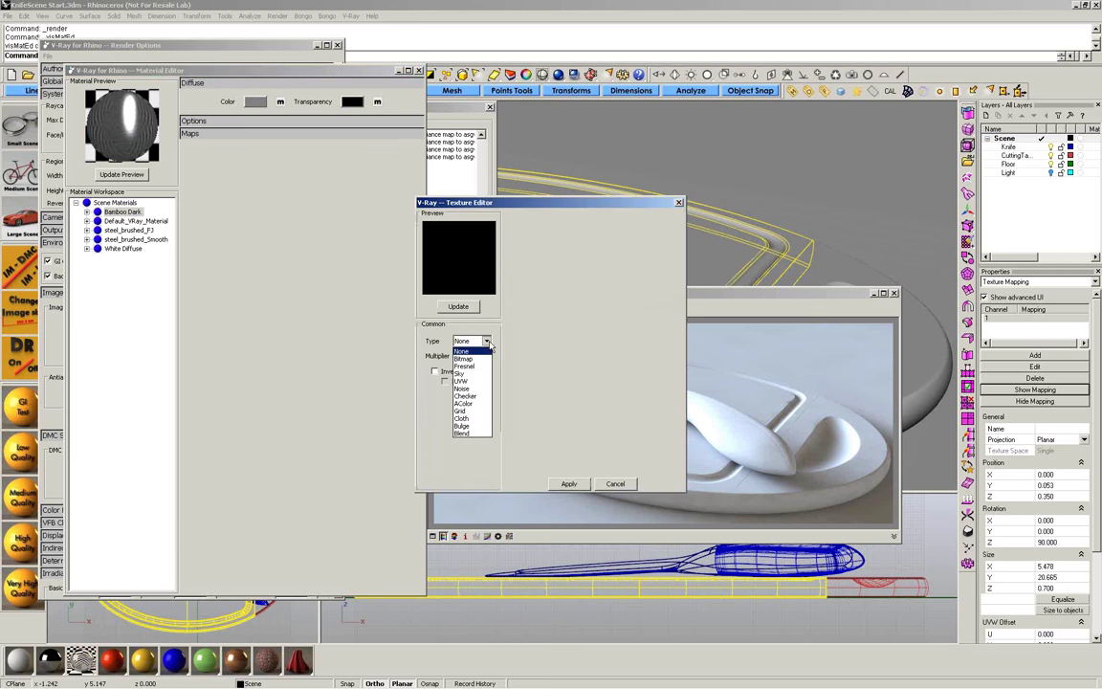
pyautogui.click(478, 360)
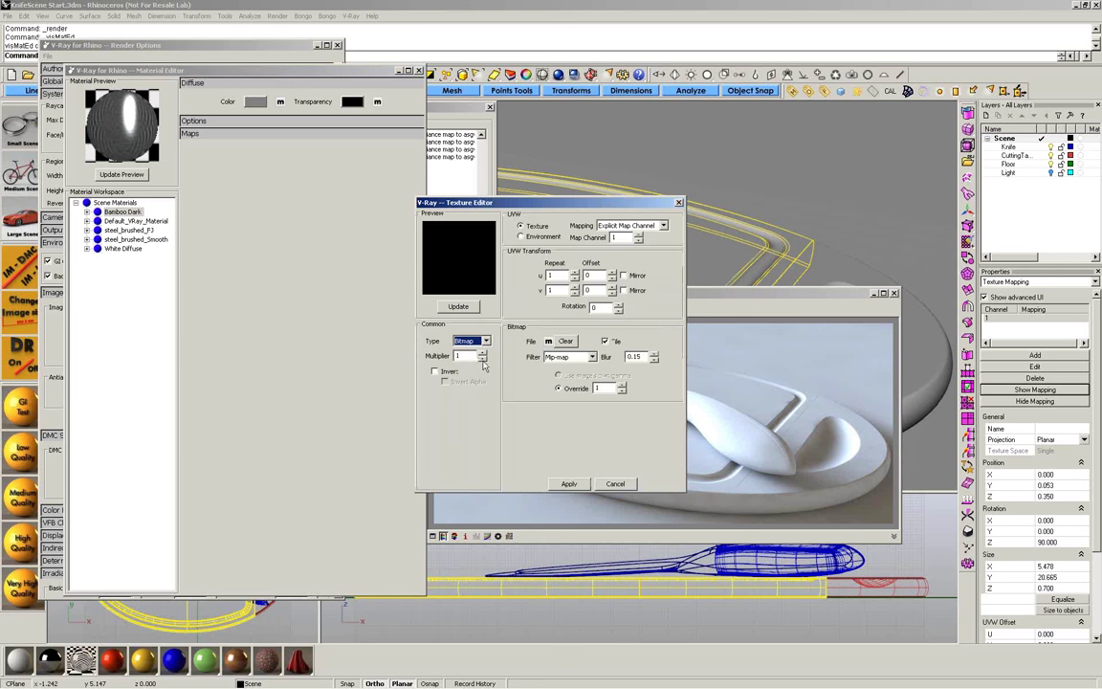
# - Load Bamboo_Dark.png as the diffuse bitmap, browsing the images as thumbnails, then refresh the texture preview and apply it
pyautogui.click(549, 346)
pyautogui.click(550, 85)
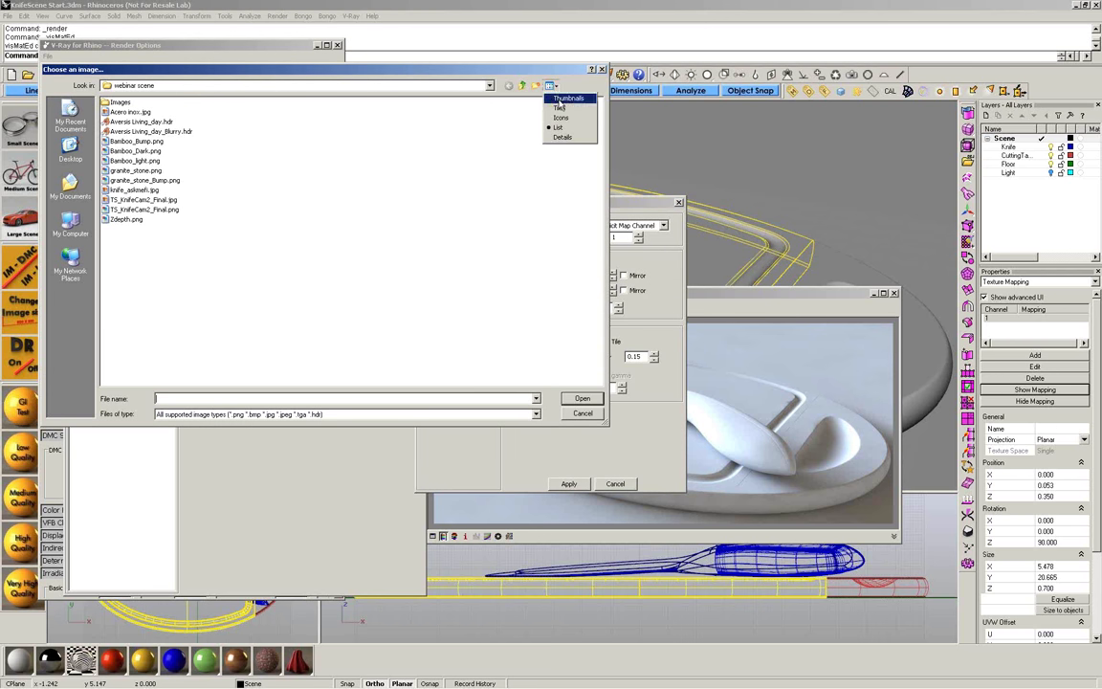
pyautogui.click(563, 100)
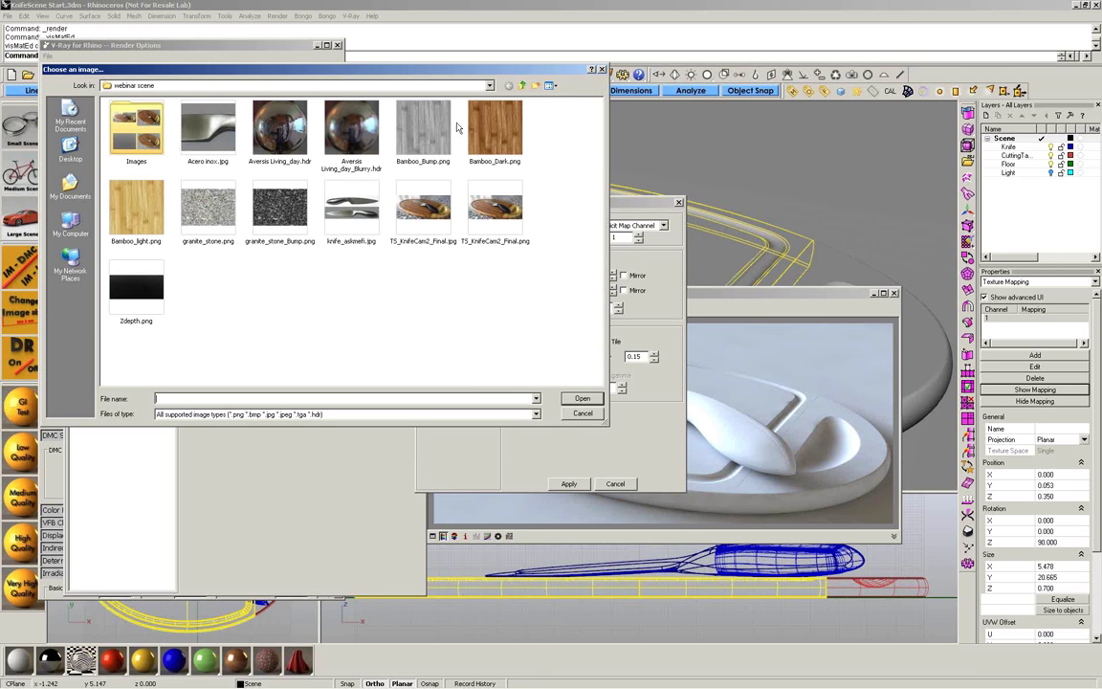
pyautogui.click(495, 143)
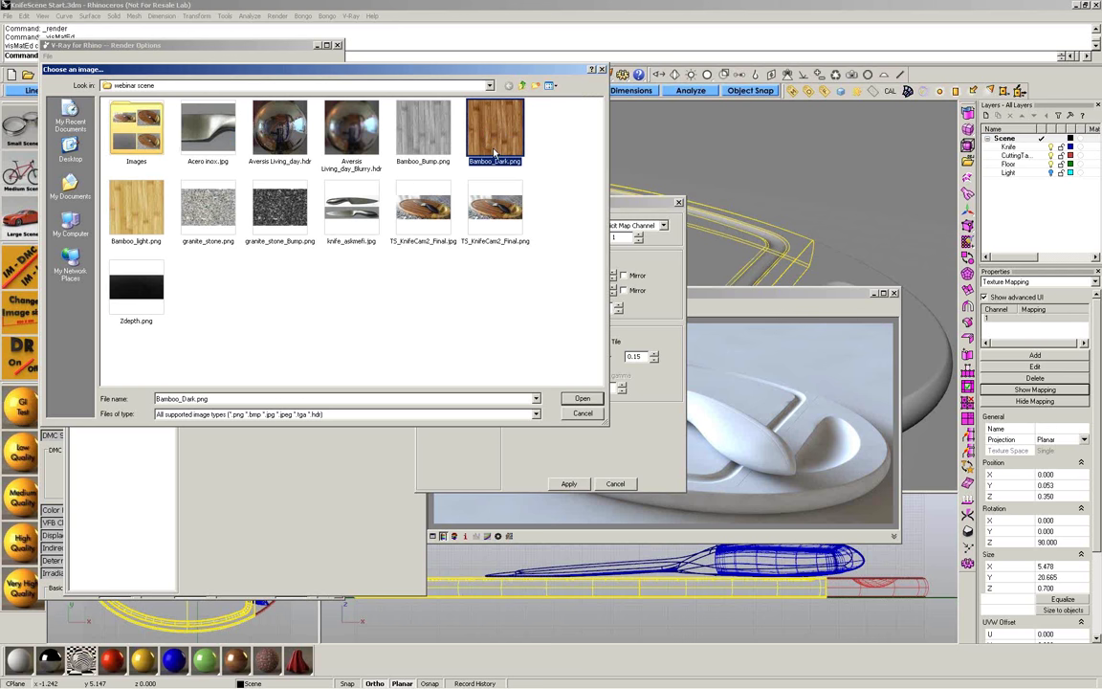
pyautogui.doubleClick(495, 144)
pyautogui.click(459, 307)
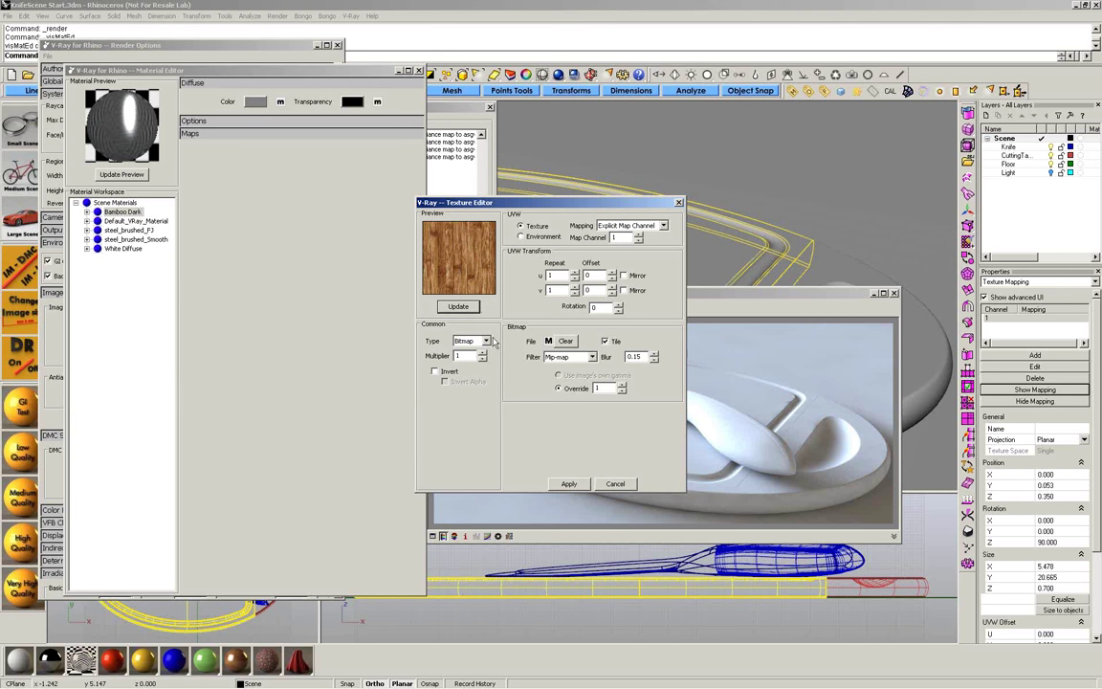
pyautogui.click(568, 484)
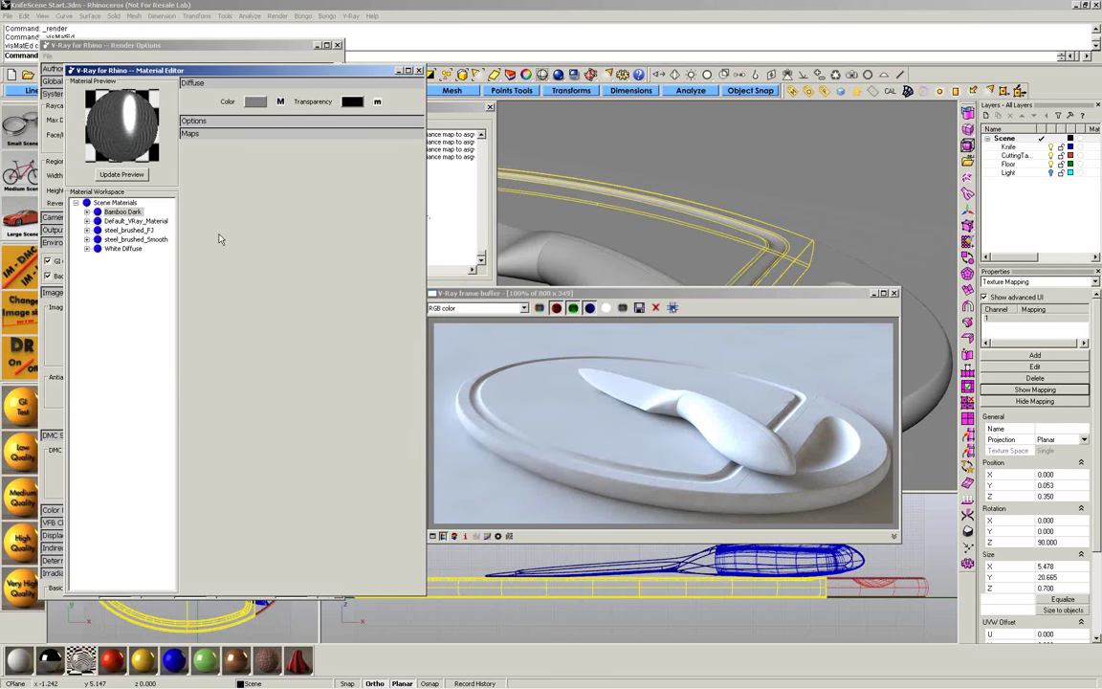
# - Refresh the Bamboo Dark material preview and apply the material to the selected main section of the cutting board
pyautogui.click(123, 174)
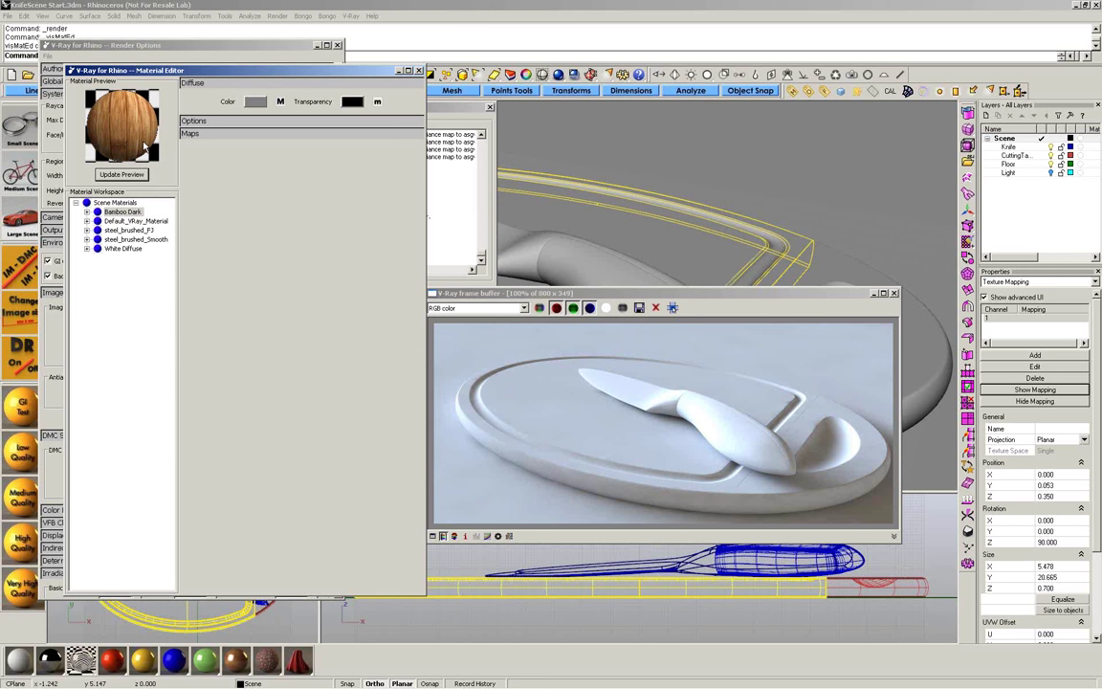
pyautogui.rightClick(119, 213)
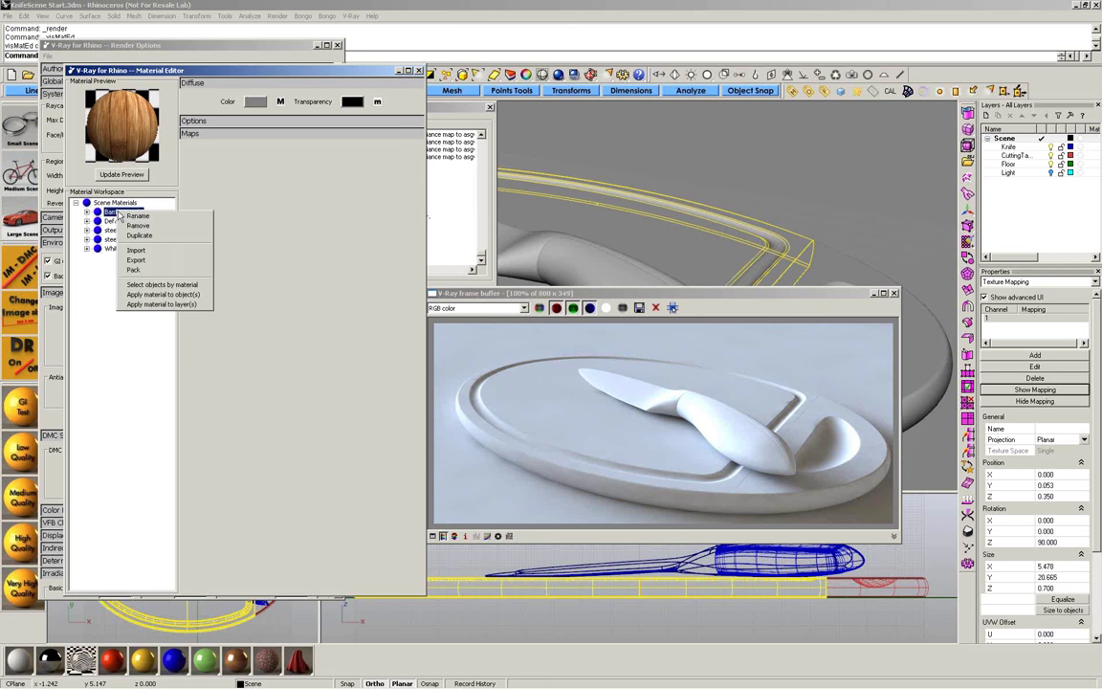
pyautogui.click(151, 296)
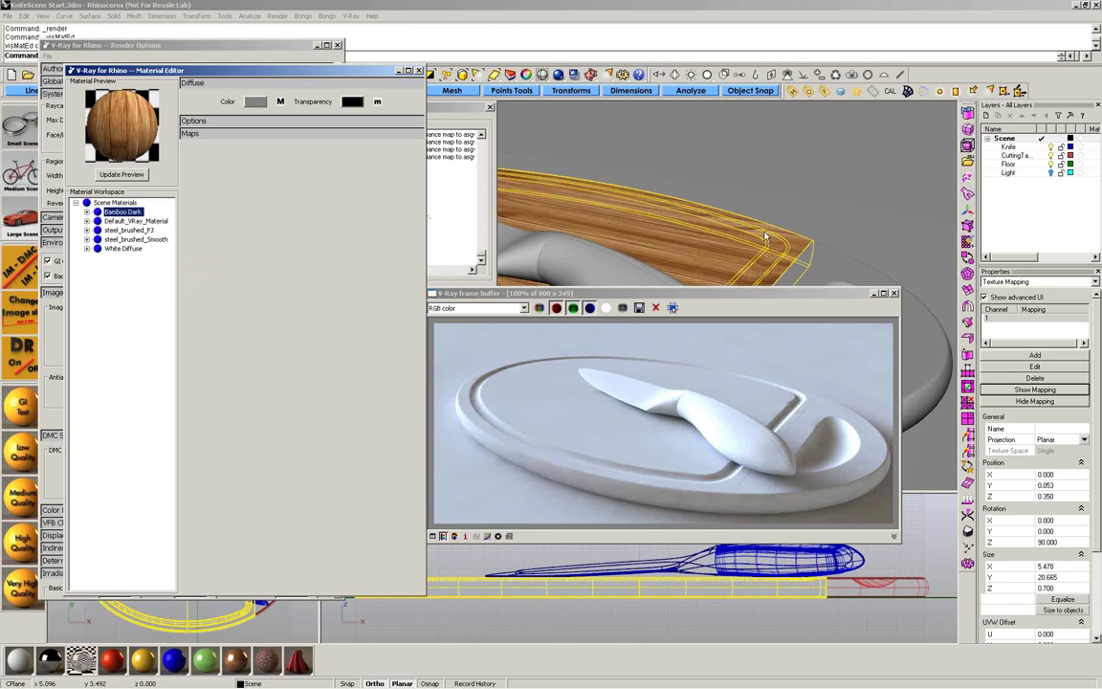
# - Clear the viewport by closing the frame buffer, Render Progress and Material Editor windows and moving the Render Options aside
pyautogui.click(895, 294)
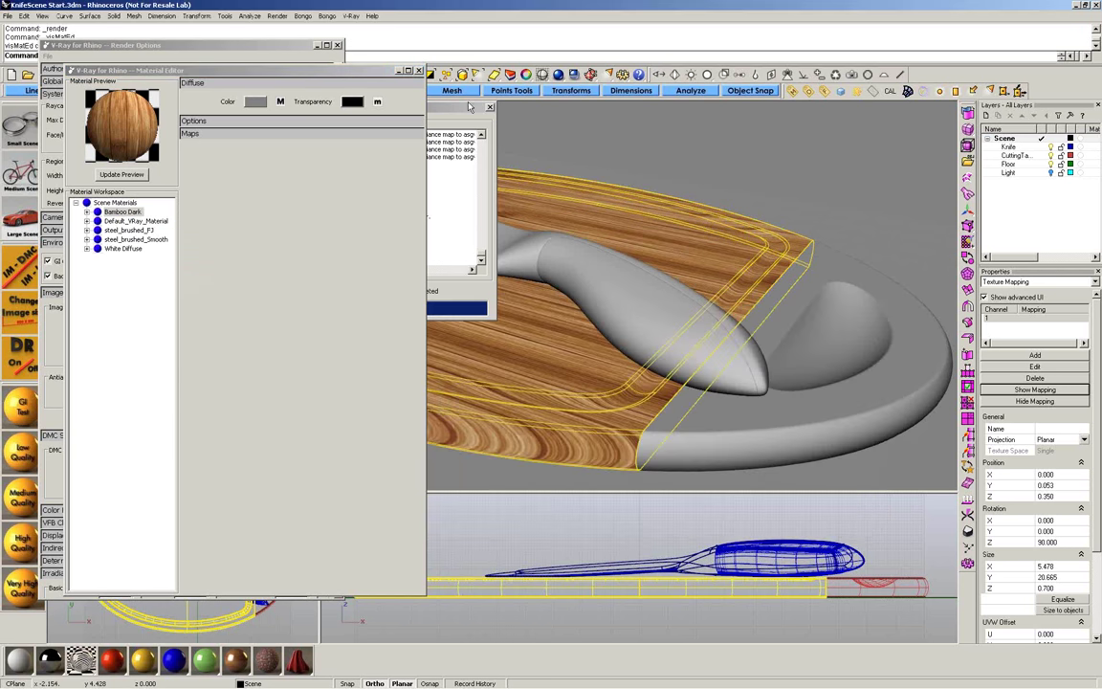
pyautogui.moveTo(1025, 315); pyautogui.dragTo(1083, 281)
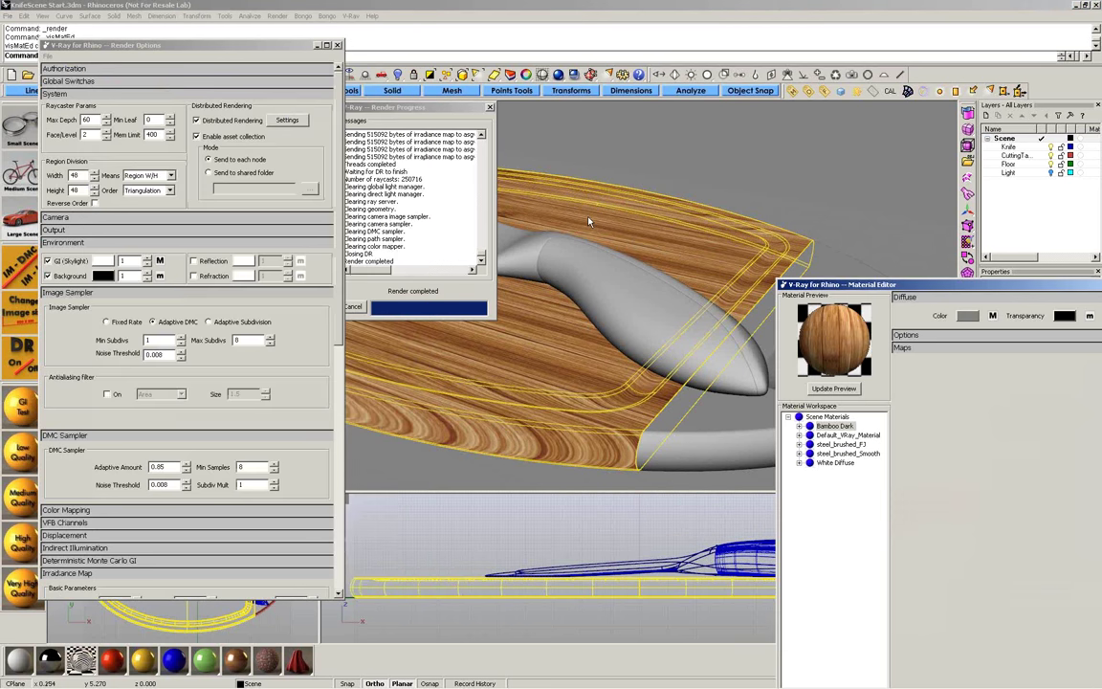
pyautogui.click(488, 107)
pyautogui.moveTo(268, 45); pyautogui.dragTo(297, 309)
pyautogui.scroll(-10, 466, 360)
pyautogui.moveTo(466, 359)
pyautogui.mouseDown(button='right')
pyautogui.moveTo(507, 335)
pyautogui.moveTo(466, 359)
pyautogui.mouseUp(button='right')
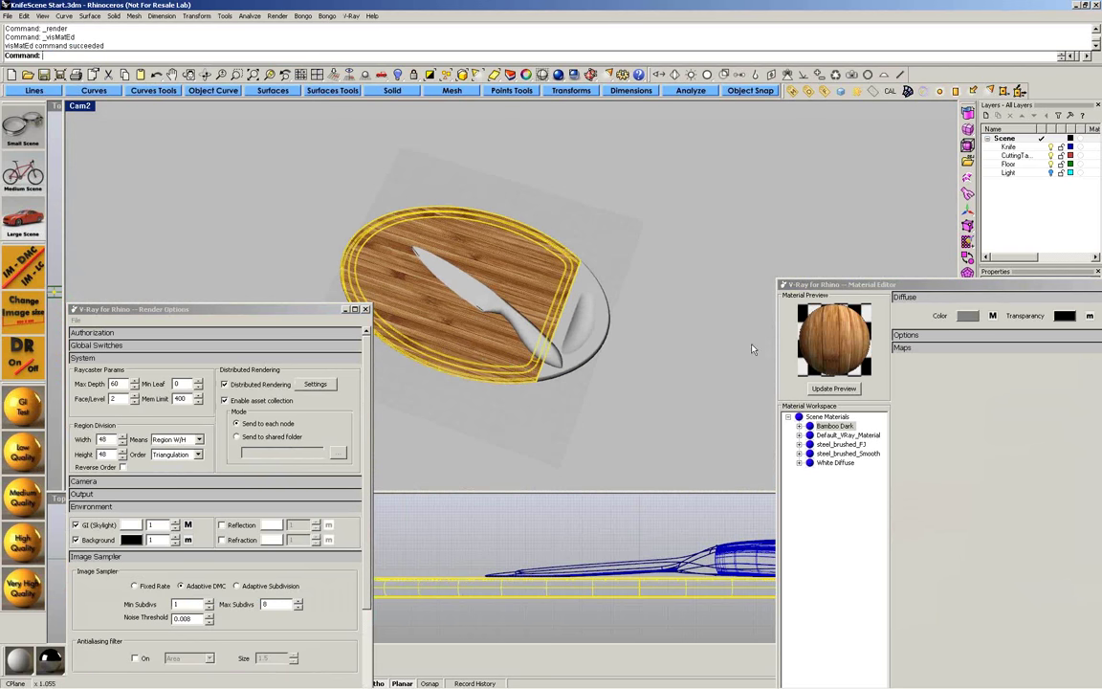
pyautogui.moveTo(842, 285); pyautogui.dragTo(591, 317)
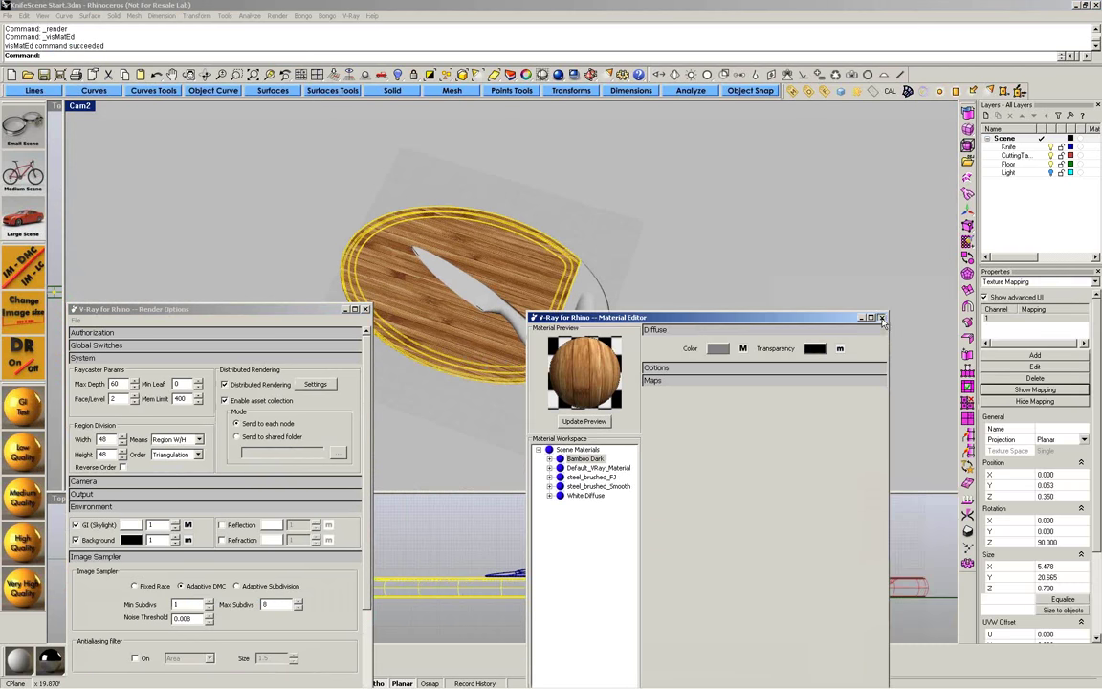
pyautogui.click(883, 317)
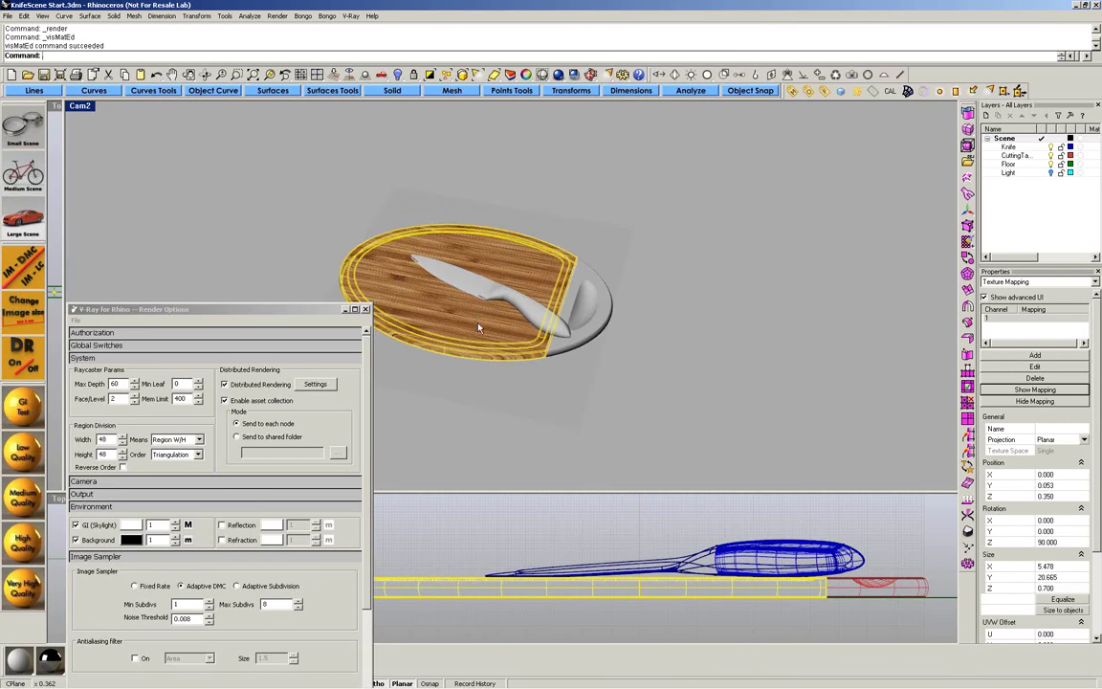
# - Show the texture mapping of the cutting board's main section and select its planar mapping widget
pyautogui.scroll(5, 483, 326)
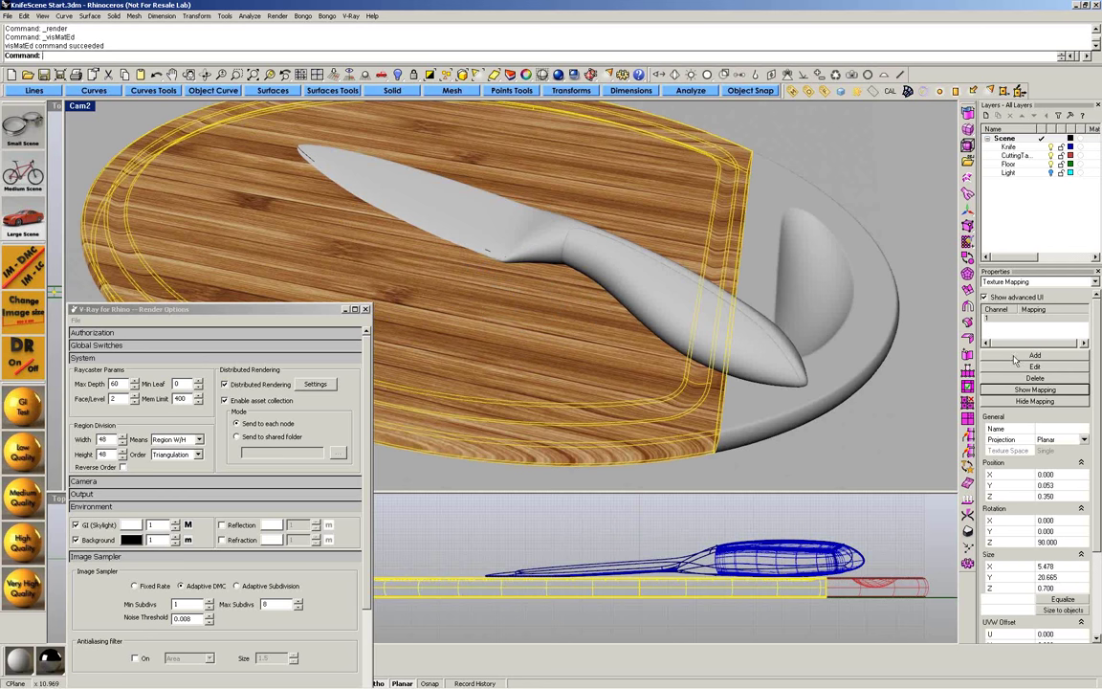
pyautogui.click(1035, 390)
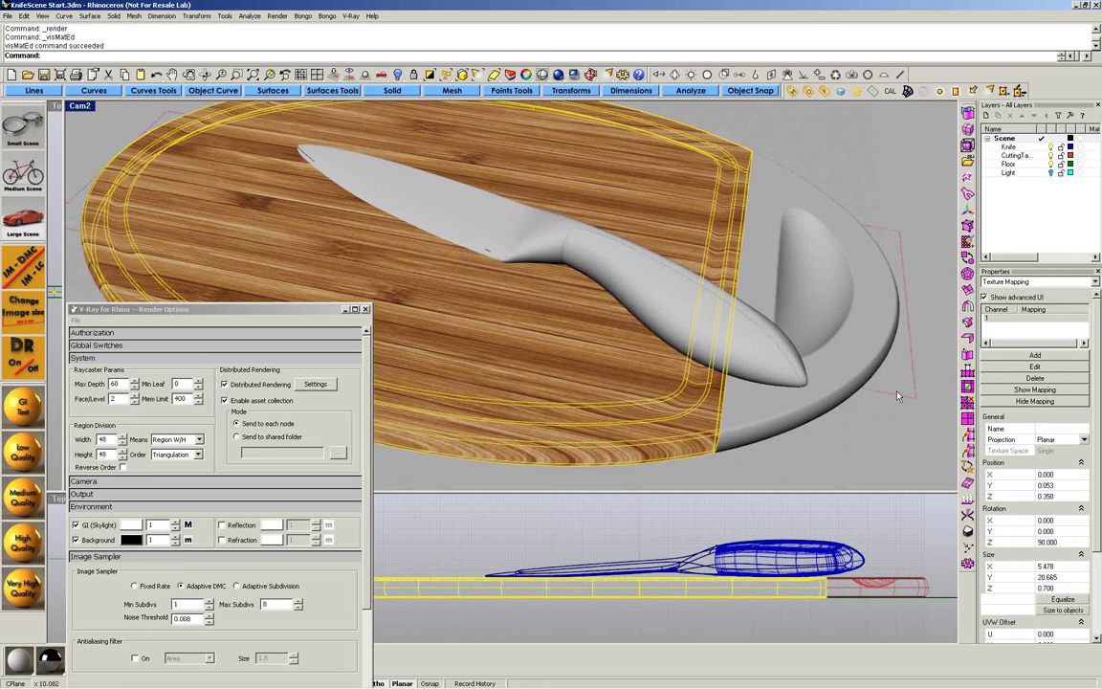
pyautogui.click(898, 395)
# - Switch to the Top view and move the planar mapping widget to about X -0.74, Y -1.37
pyautogui.moveTo(565, 250); pyautogui.dragTo(621, 345, button='right')
pyautogui.scroll(-4, 490, 188)
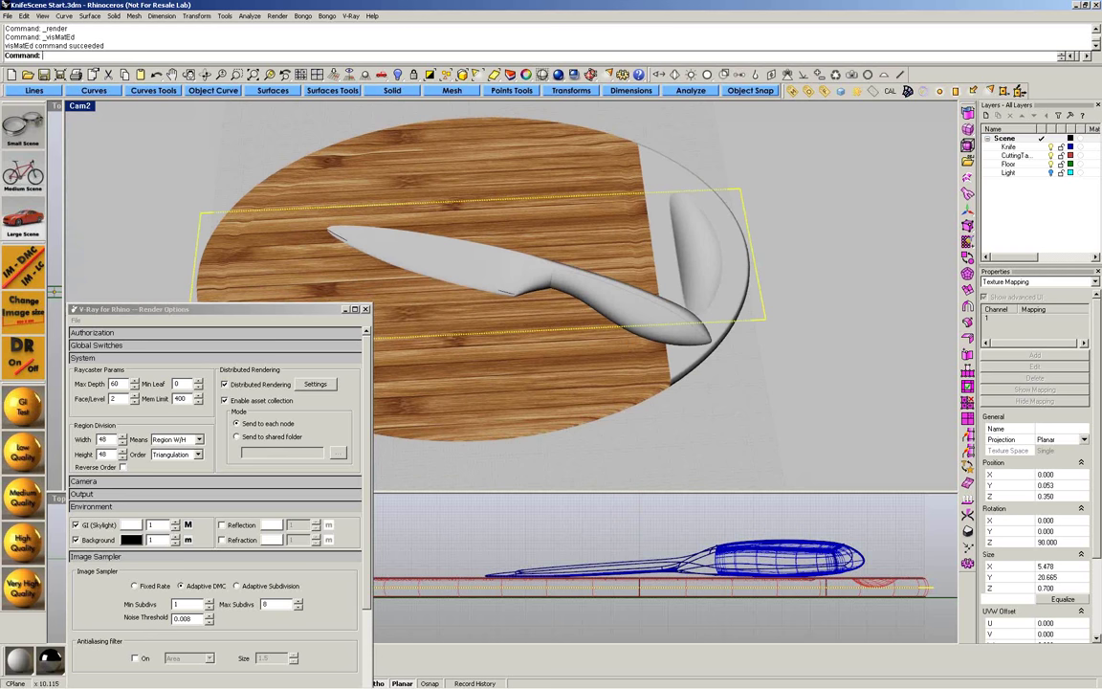
pyautogui.moveTo(738, 265); pyautogui.dragTo(708, 373, button='right')
pyautogui.hotkey('ctrl', 'F1')
pyautogui.scroll(-6, 627, 249)
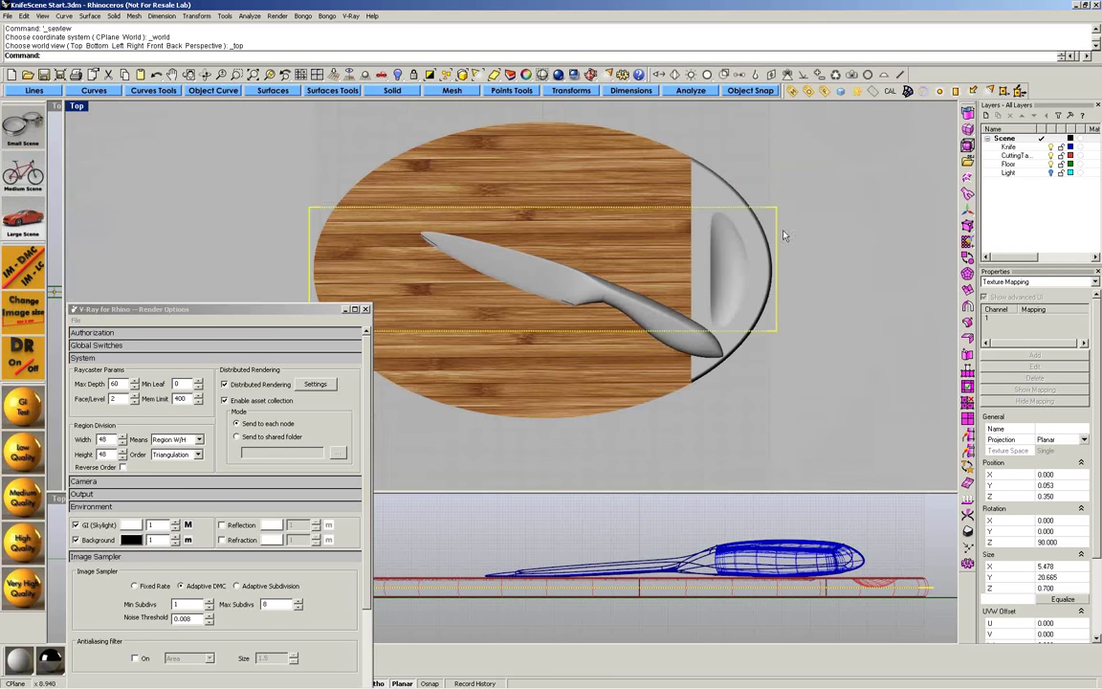
pyautogui.moveTo(779, 236); pyautogui.dragTo(761, 291)
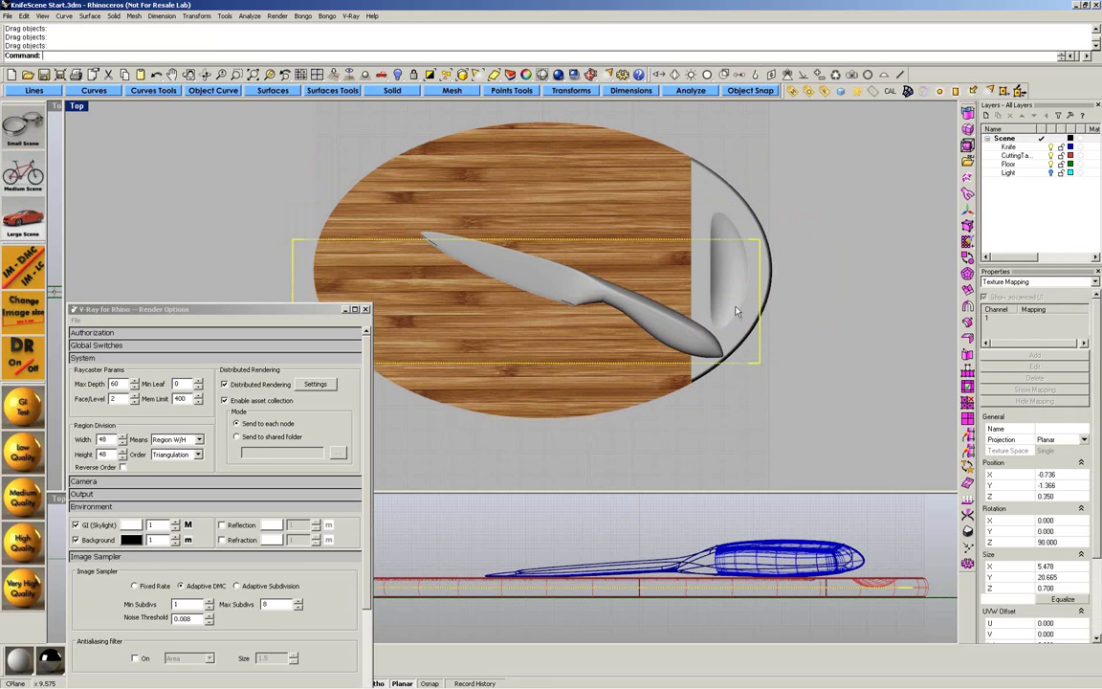
# - Try rotating the planar mapping widget in the Top view to about 136° with Ortho off, turning the bamboo grain diagonally
pyautogui.write('R')
pyautogui.press('Return')
pyautogui.press('Return')
pyautogui.click(550, 308)
pyautogui.press('F8')
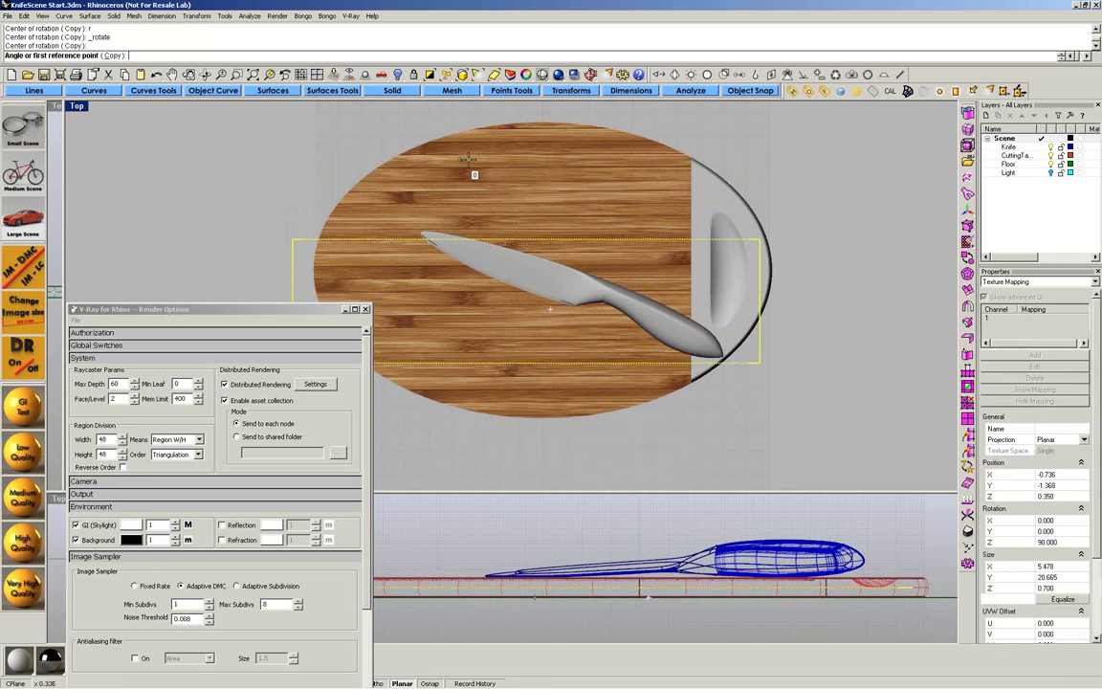
pyautogui.click(461, 158)
pyautogui.click(589, 163)
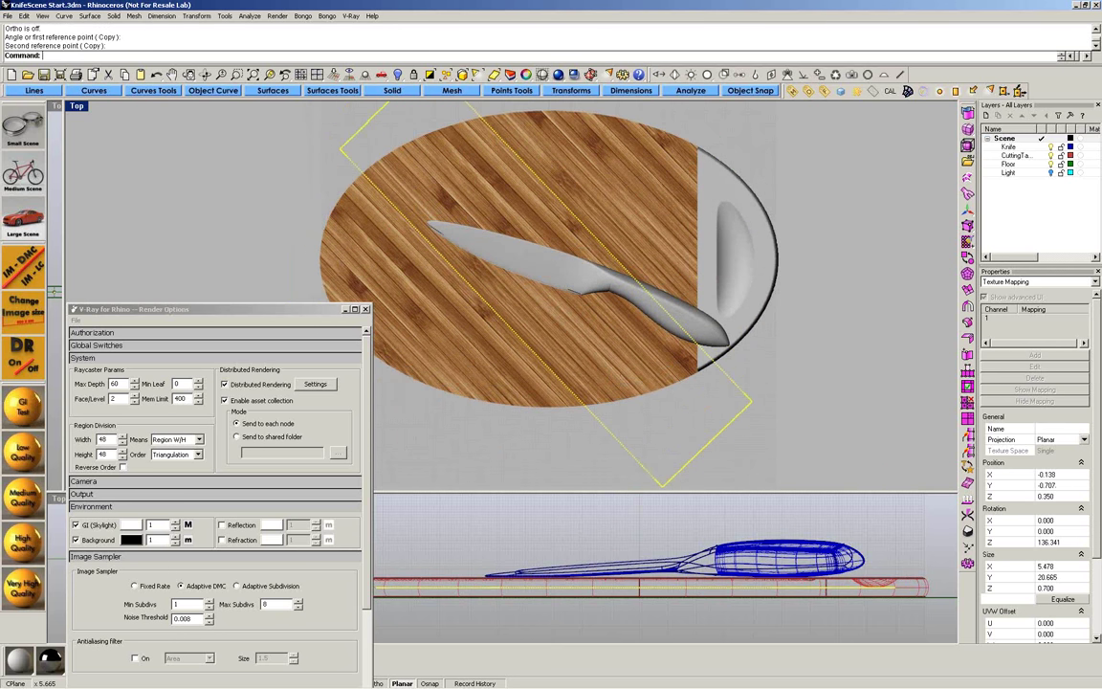
pyautogui.keyDown('ctrl'); pyautogui.keyDown('shift'); pyautogui.moveTo(668, 268); pyautogui.dragTo(703, 216, button='right'); pyautogui.keyUp('shift'); pyautogui.keyUp('ctrl')
pyautogui.scroll(7, 574, 191)
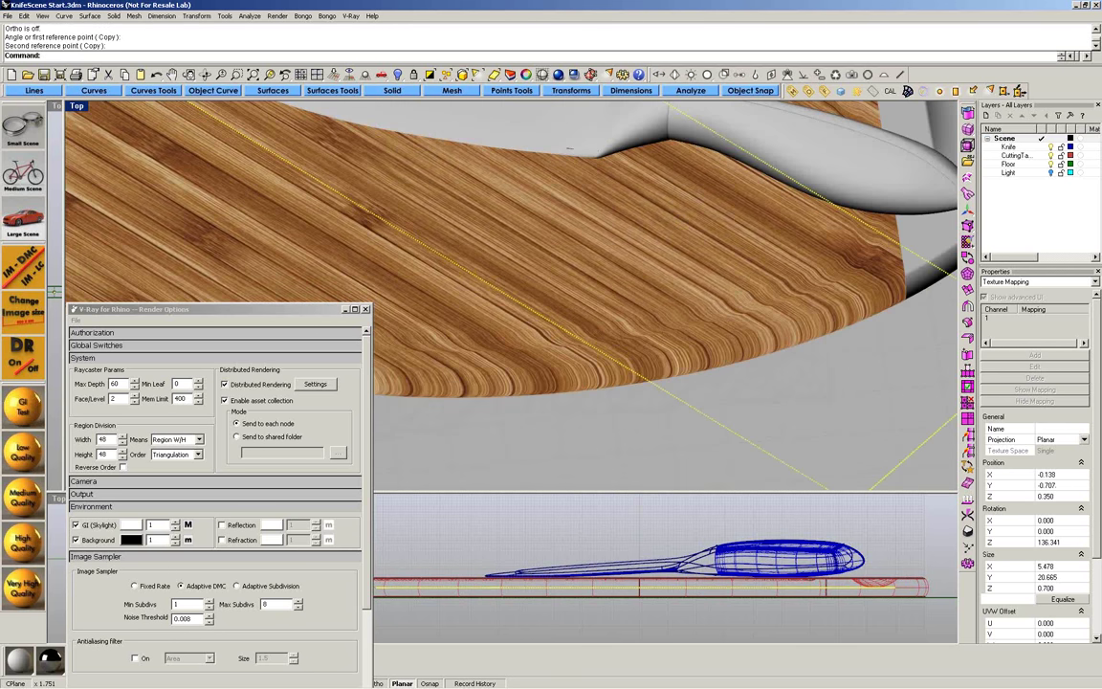
pyautogui.scroll(-3, 574, 192)
pyautogui.moveTo(670, 277); pyautogui.dragTo(619, 349, button='right')
pyautogui.hotkey('ctrl', 'F1')
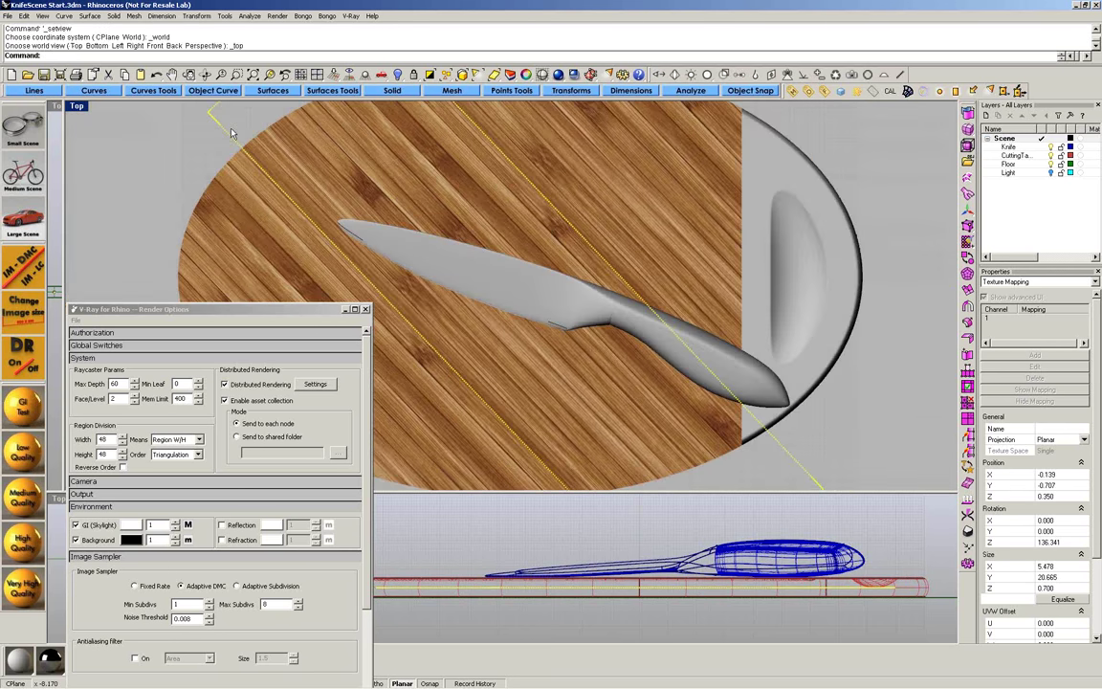
# - Undo the planar mapping widget's rotation and all of its preceding moves
pyautogui.click(158, 75)
pyautogui.click(158, 75)
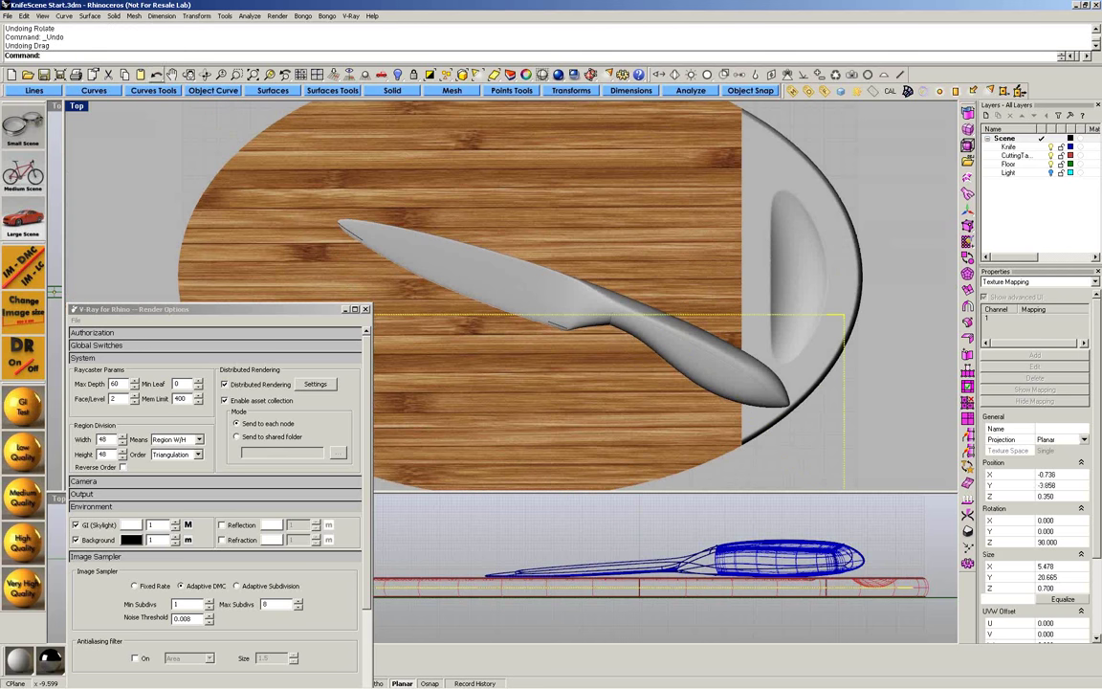
pyautogui.click(158, 74)
pyautogui.click(158, 74)
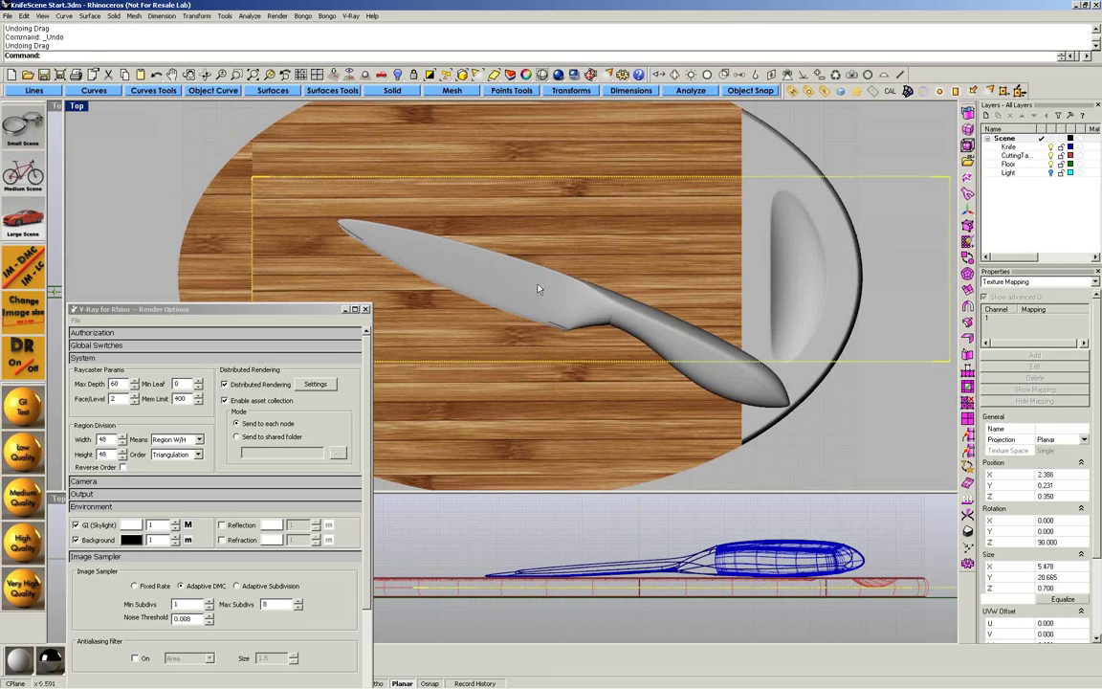
pyautogui.scroll(-2, 428, 212)
pyautogui.click(156, 73)
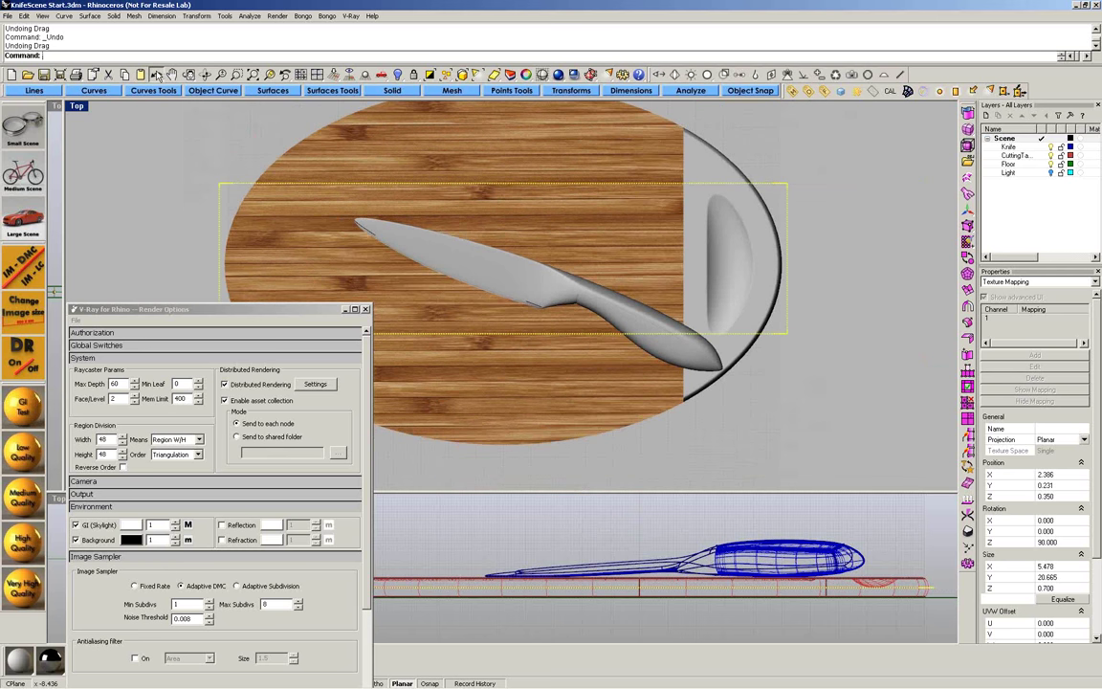
# - Restore the saved Cam2 view in the main viewport and close the Render Options
pyautogui.moveTo(772, 339); pyautogui.dragTo(776, 363, button='right')
pyautogui.hotkey('ctrl', 'F4')
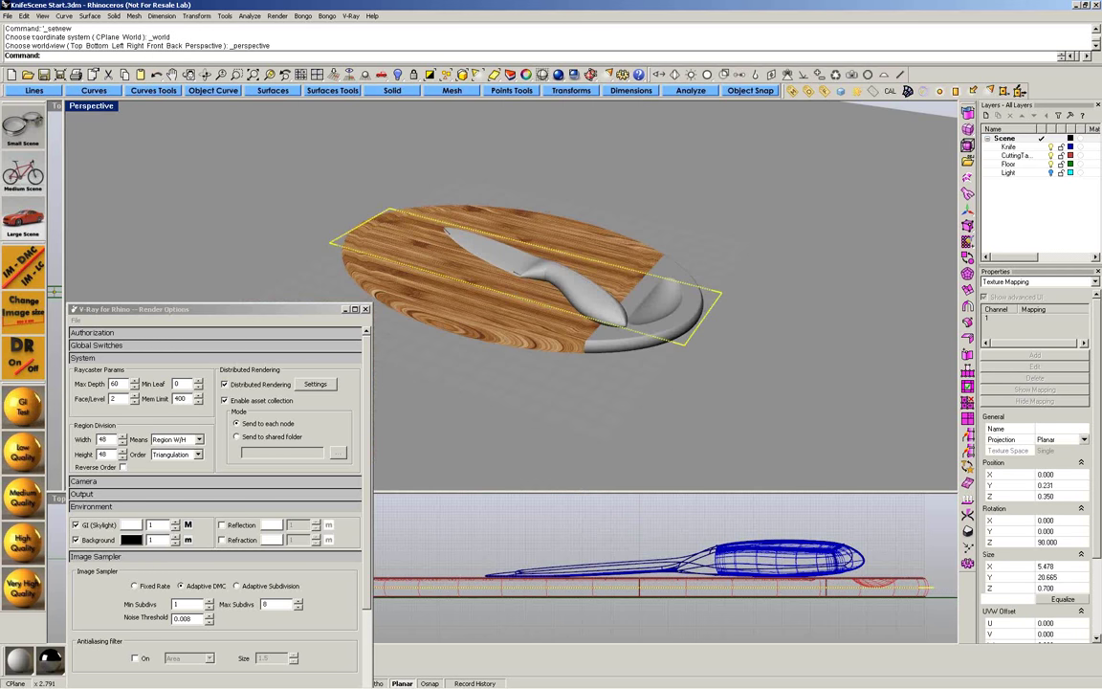
pyautogui.scroll(10, 495, 338)
pyautogui.scroll(-5, 495, 338)
pyautogui.scroll(-3, 617, 335)
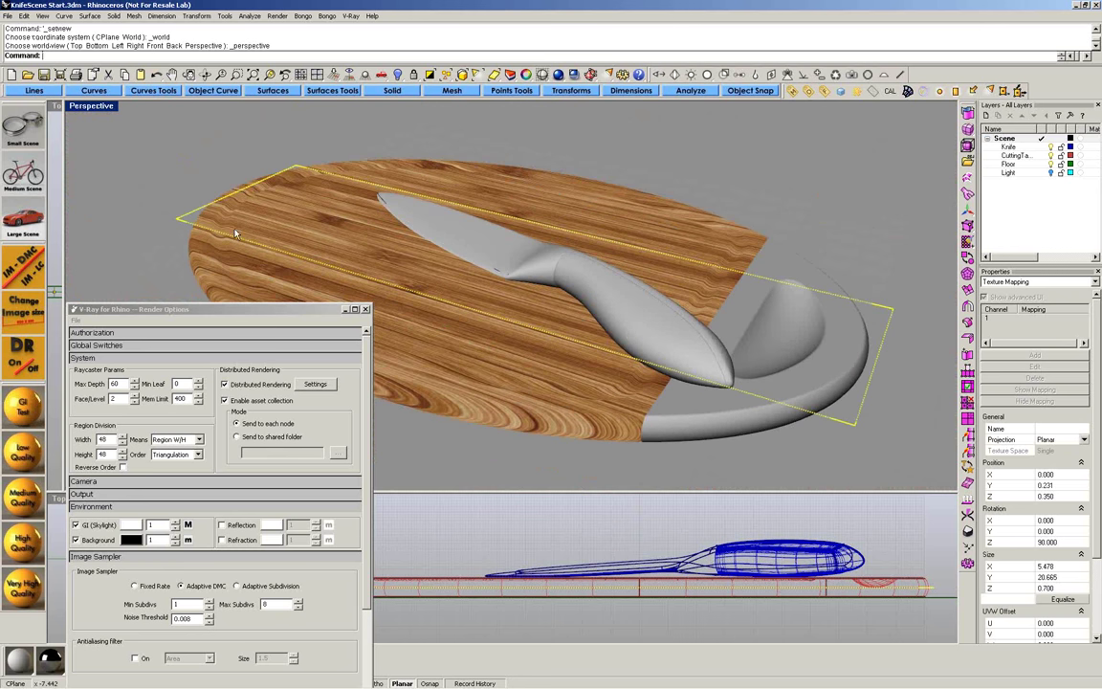
pyautogui.click(88, 105)
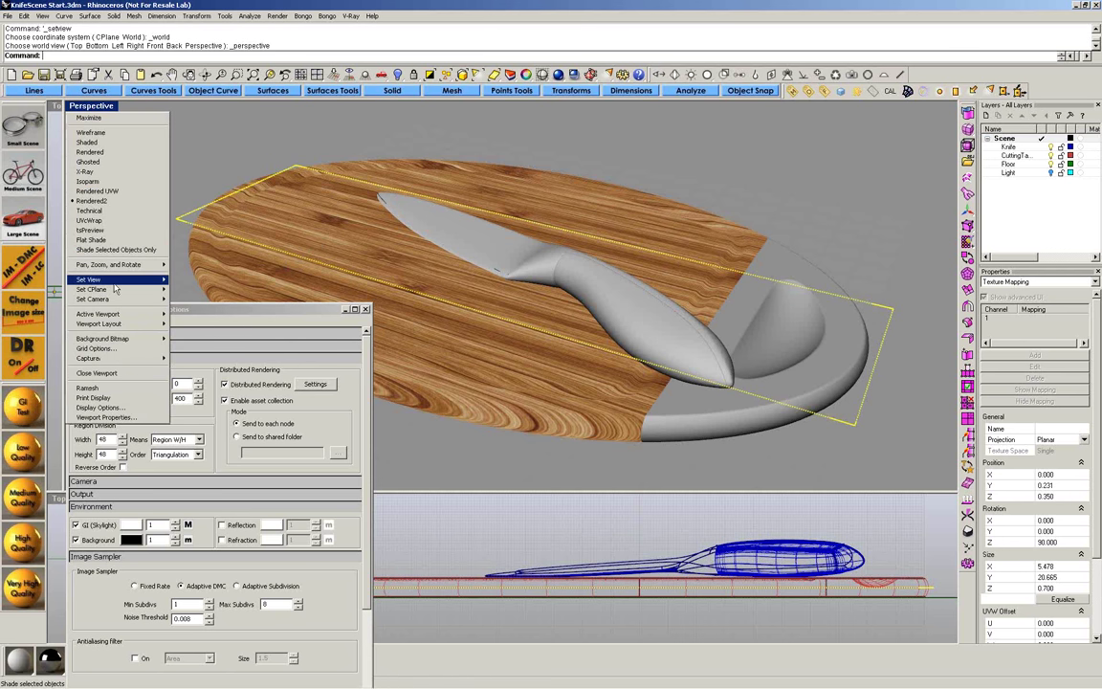
pyautogui.moveTo(112, 287)
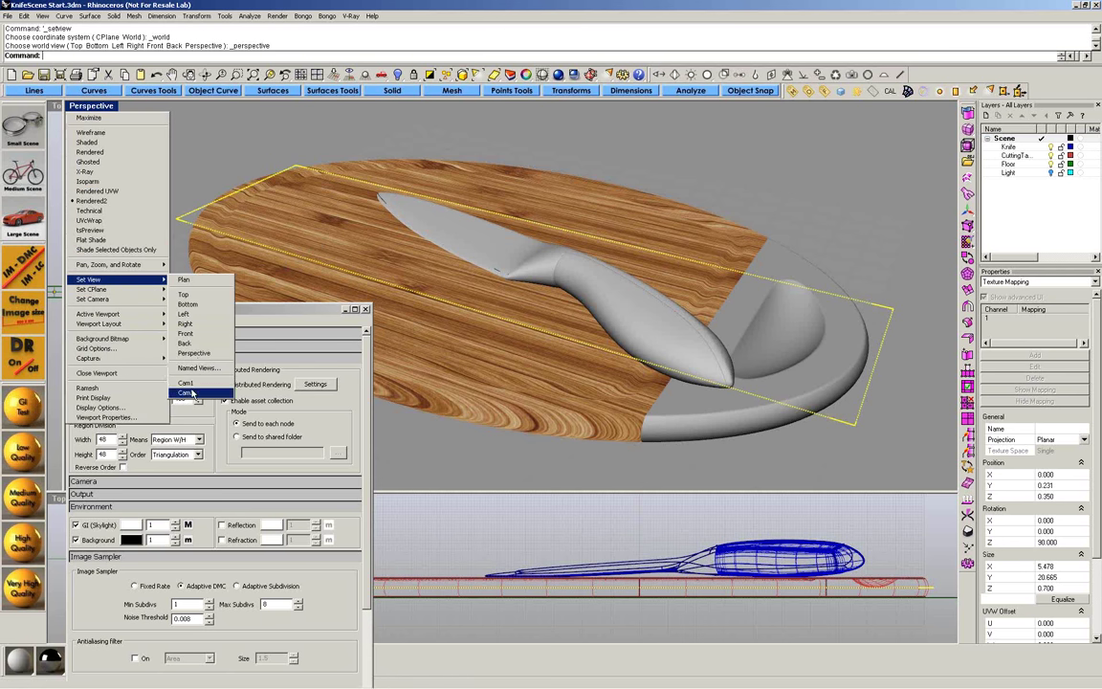
pyautogui.click(187, 393)
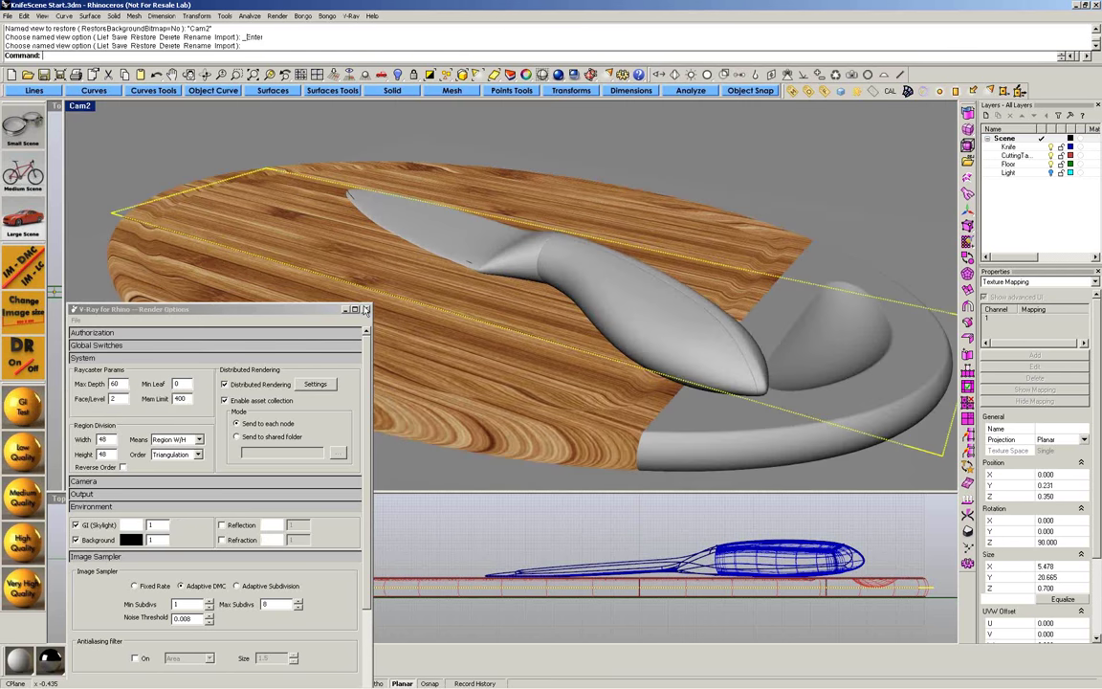
pyautogui.click(330, 278)
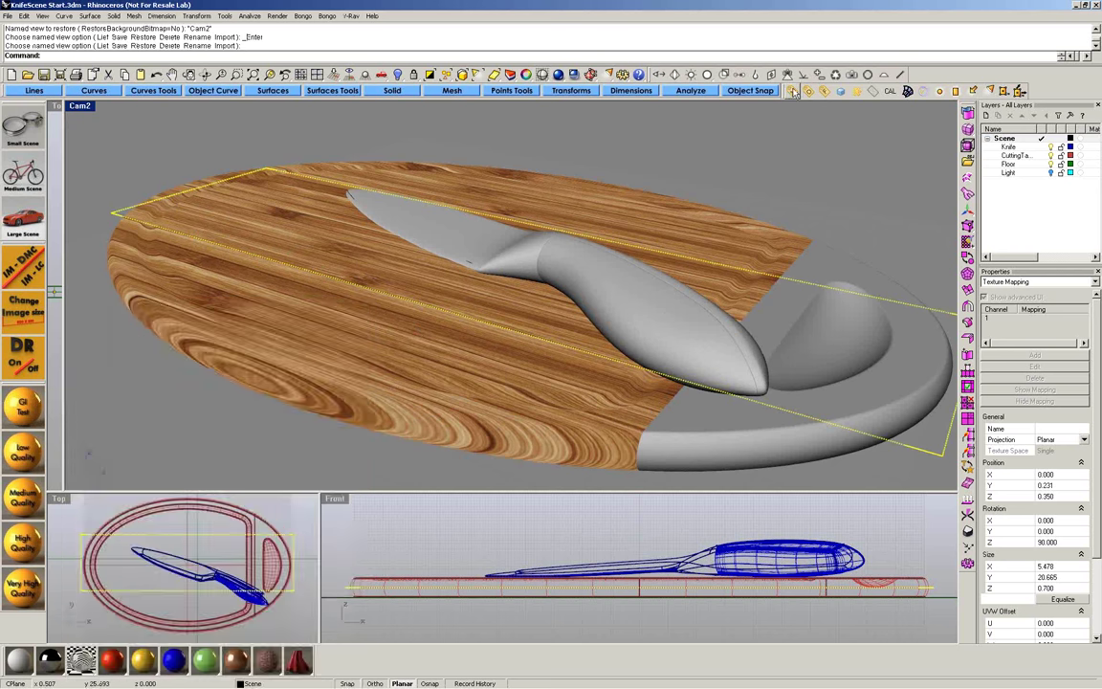
# - Add a reflection layer to the Bamboo Dark material, expand its reflection settings and refresh the material preview
pyautogui.click(793, 91)
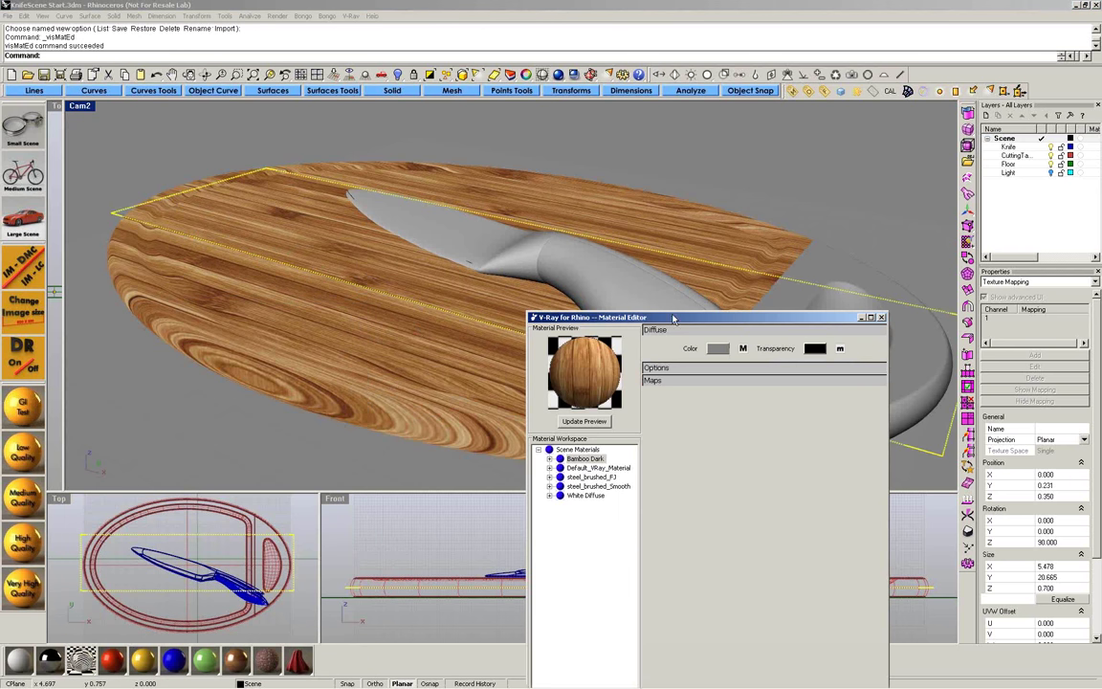
pyautogui.moveTo(574, 316); pyautogui.dragTo(134, 133)
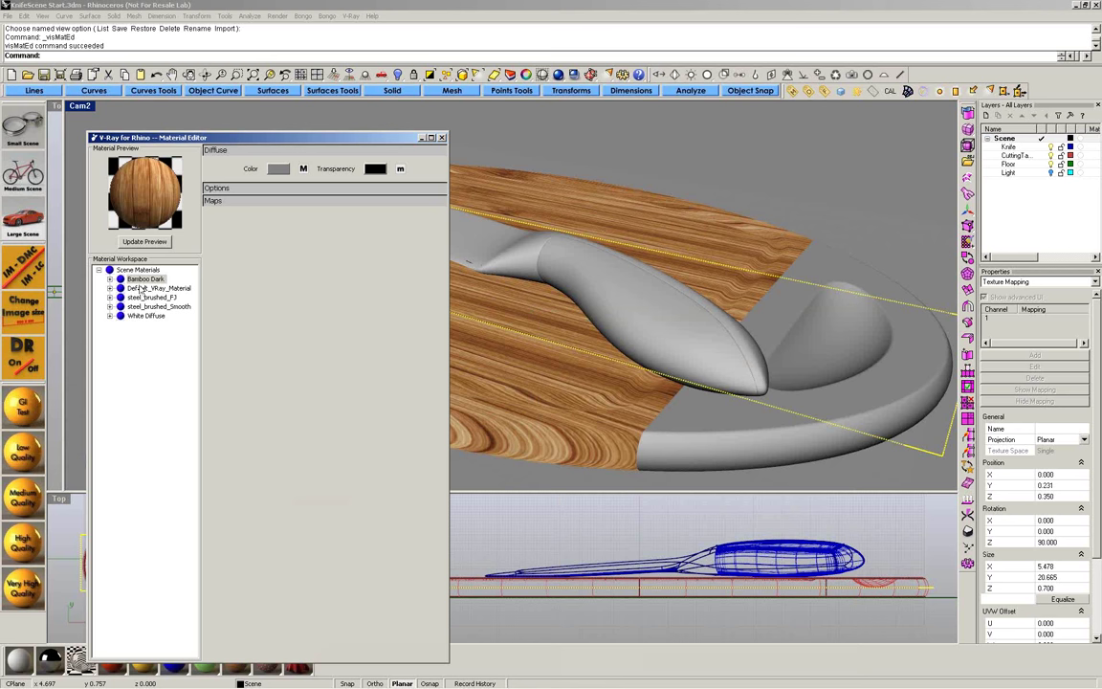
pyautogui.click(109, 278)
pyautogui.click(153, 298)
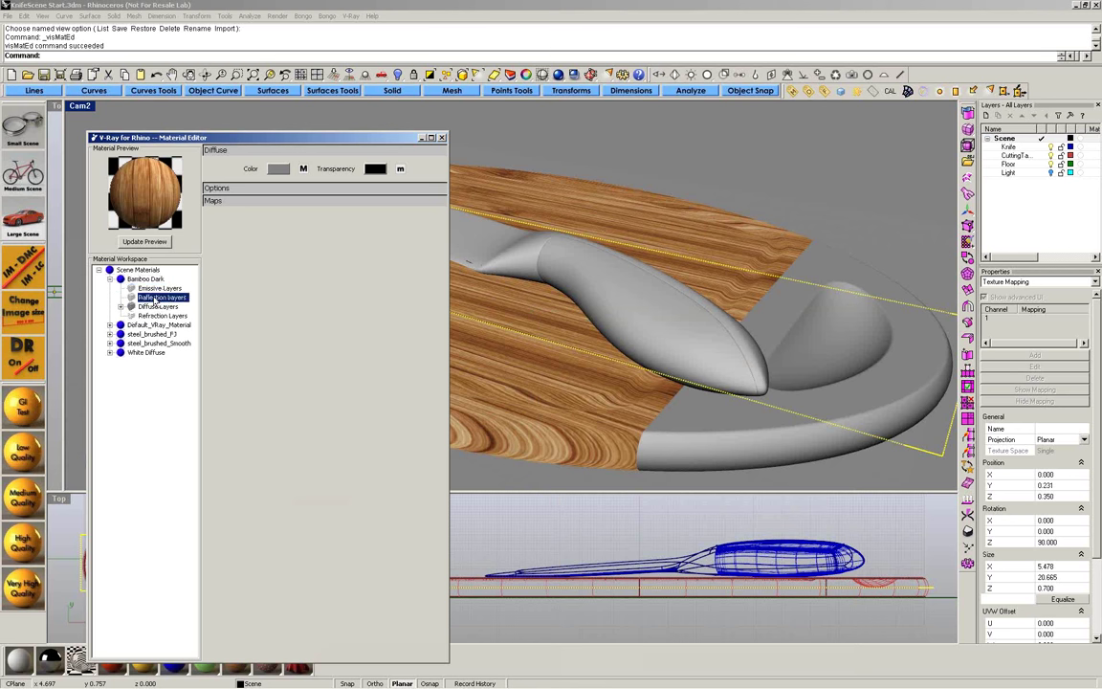
pyautogui.rightClick(154, 298)
pyautogui.click(171, 303)
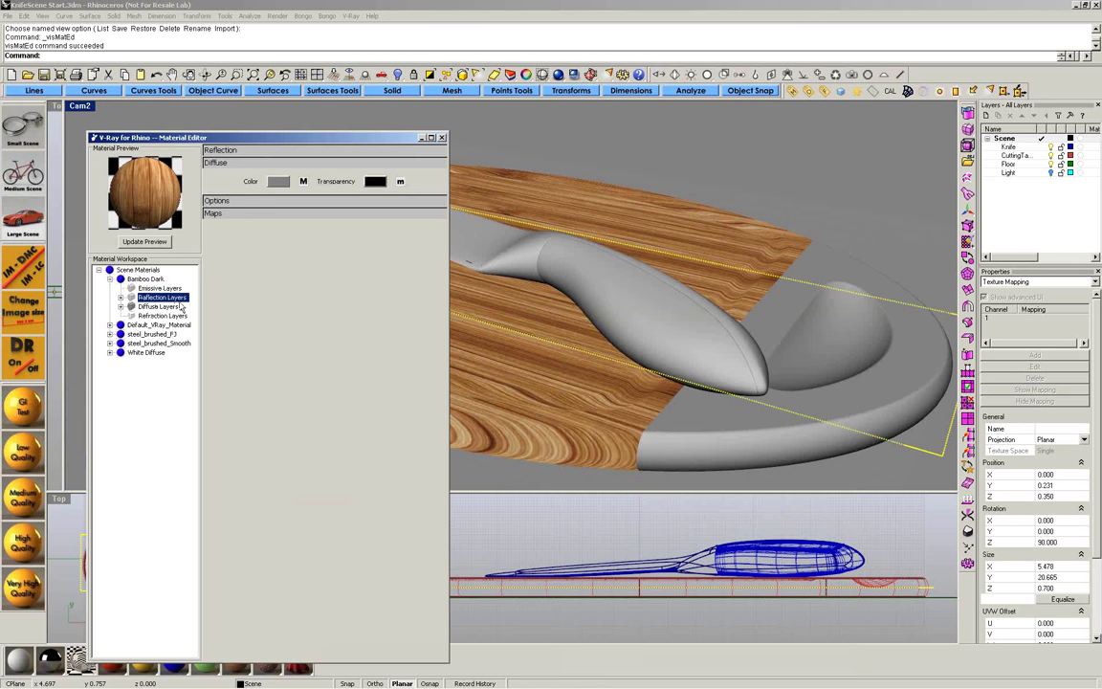
pyautogui.click(226, 151)
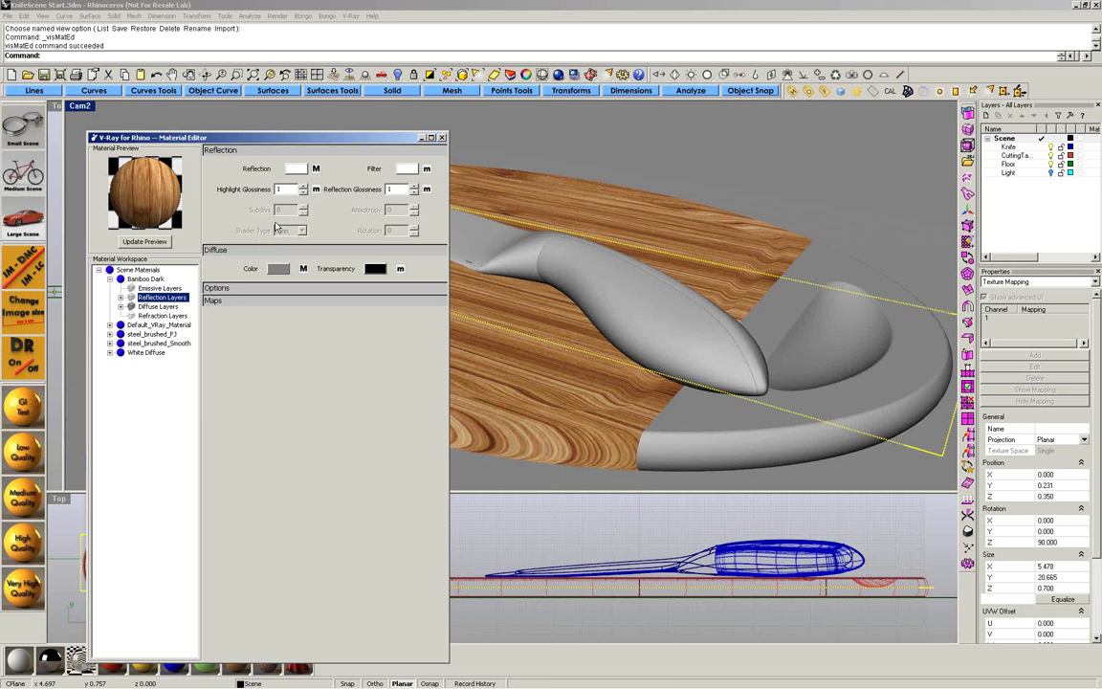
pyautogui.click(163, 242)
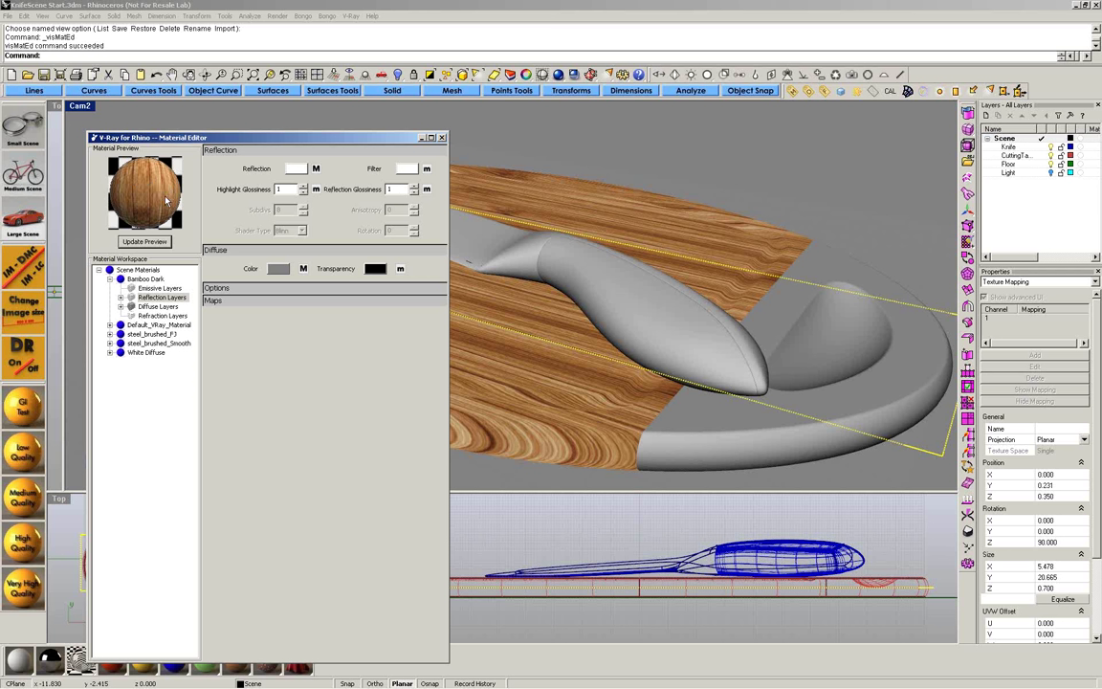
# - Set both the highlight glossiness and the reflection glossiness of the Bamboo Dark reflection layer to 0.85
pyautogui.click(304, 194)
pyautogui.click(304, 193)
pyautogui.click(304, 192)
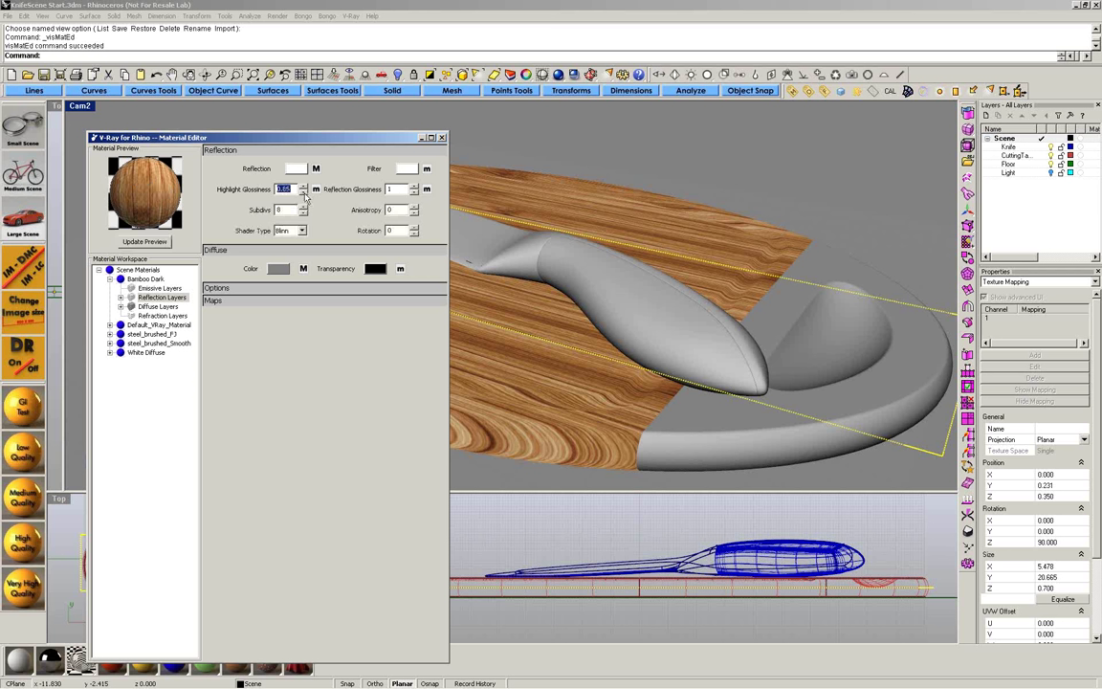
pyautogui.click(415, 194)
pyautogui.press('BackSpace')
pyautogui.write('0.85')
# - Delete the planar mapping widget from the scene and render the Cam2 view
pyautogui.click(926, 312)
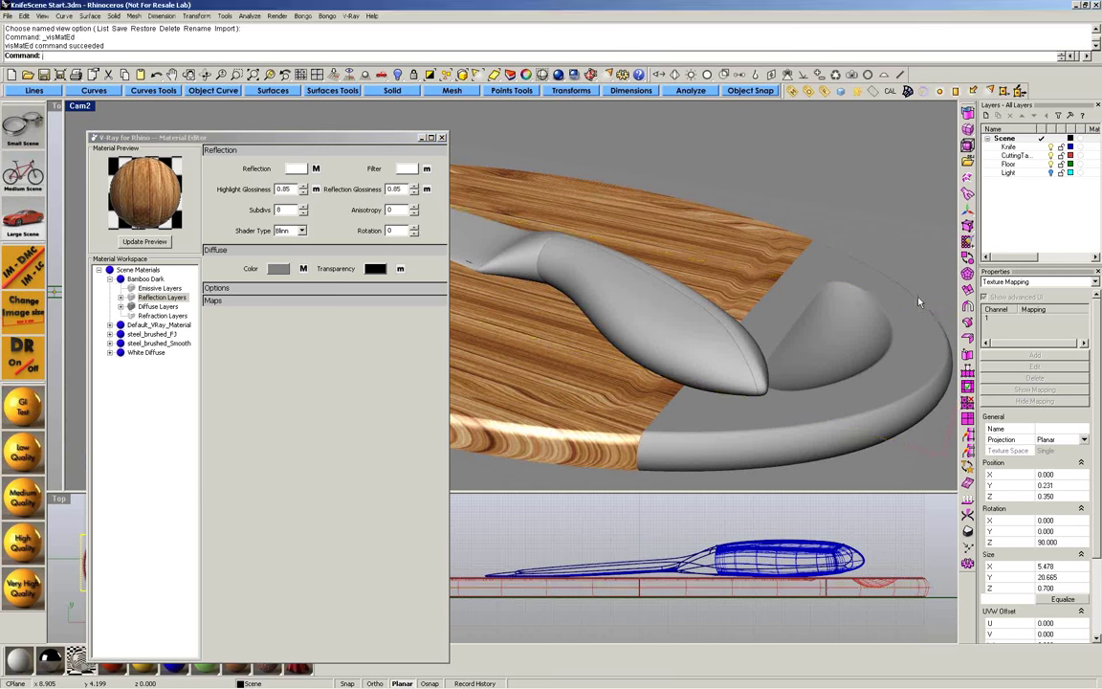
pyautogui.press('Delete')
pyautogui.press('Delete')
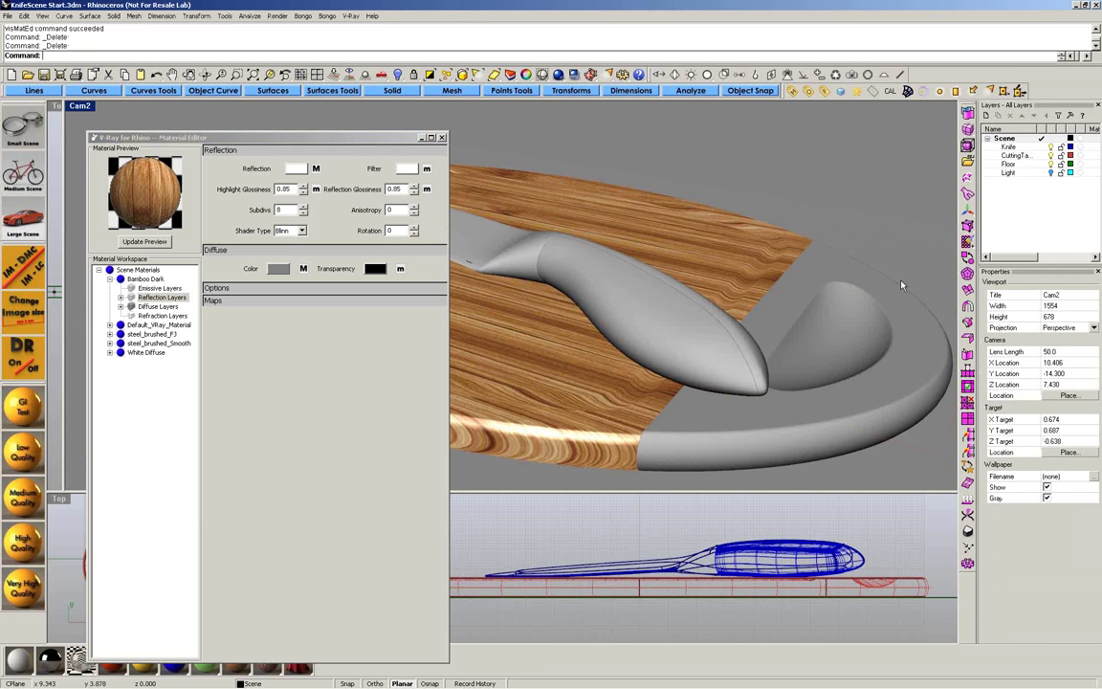
pyautogui.click(841, 92)
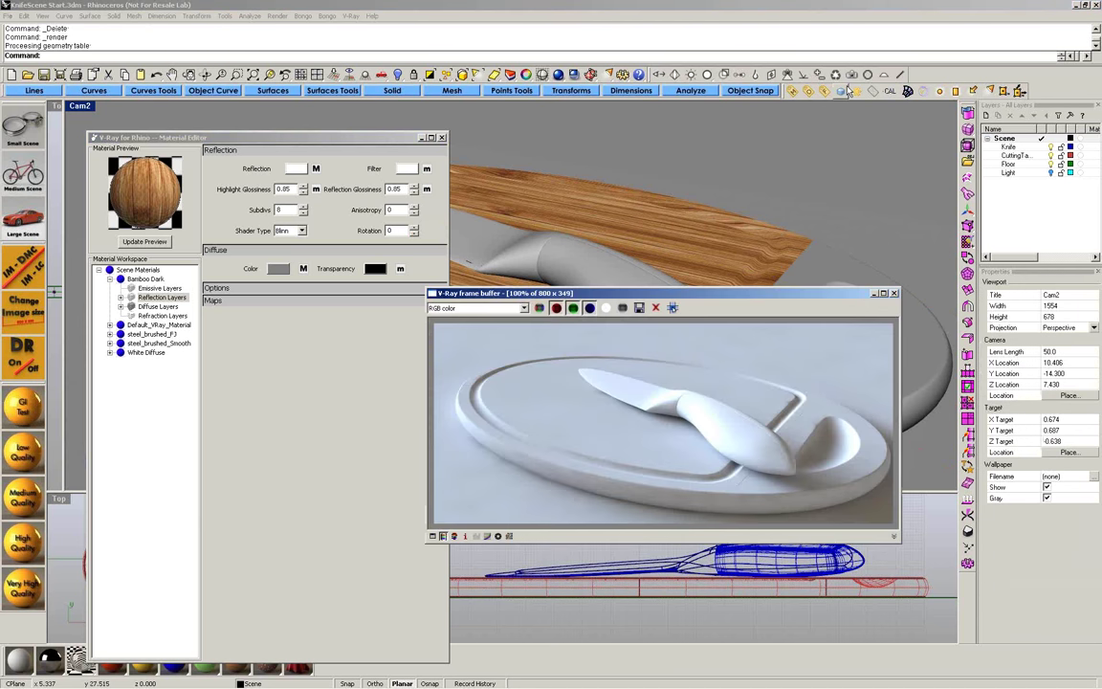
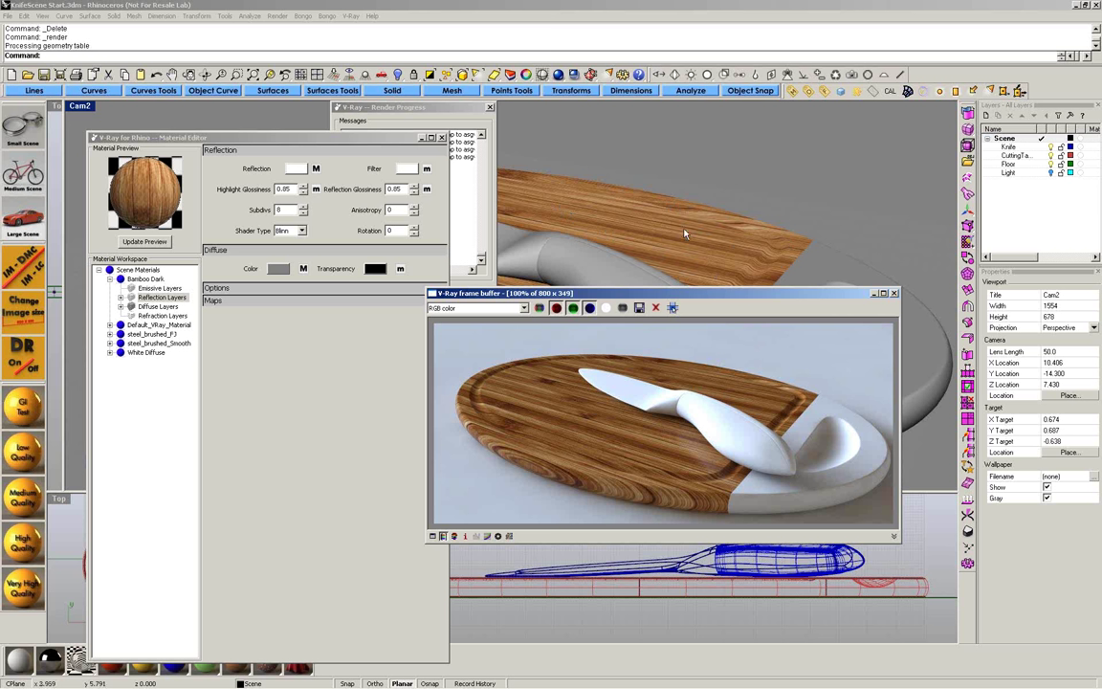
# - Bring up the environment settings in the Render Options and render the knife and board from a low angle
pyautogui.click(810, 92)
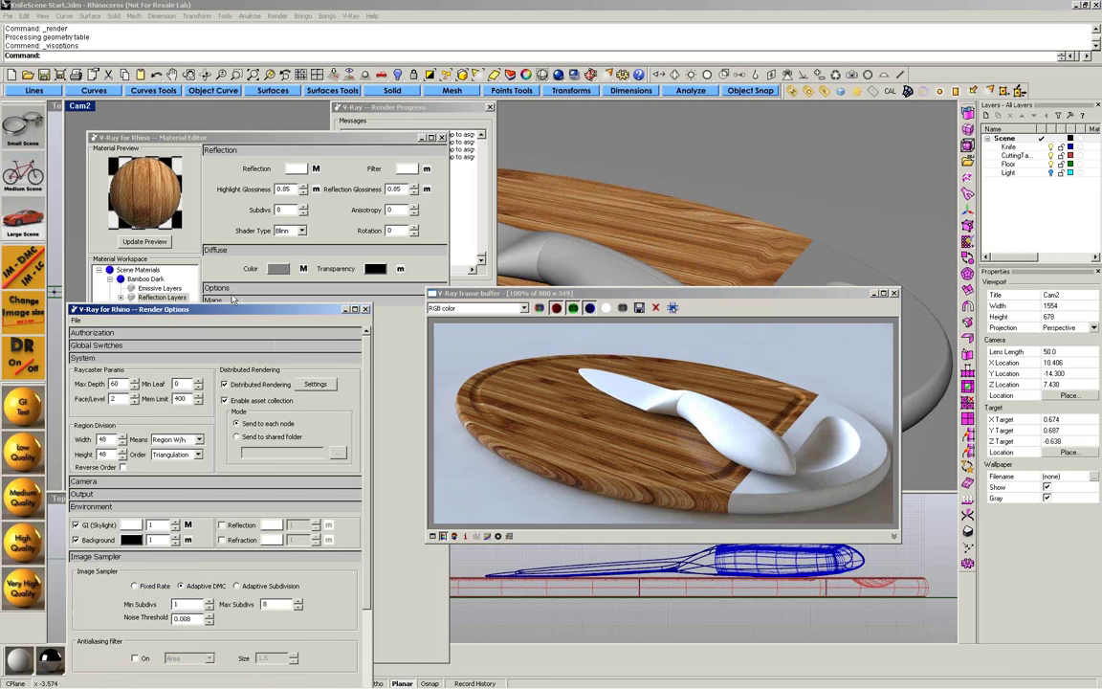
pyautogui.moveTo(231, 308); pyautogui.dragTo(249, 150)
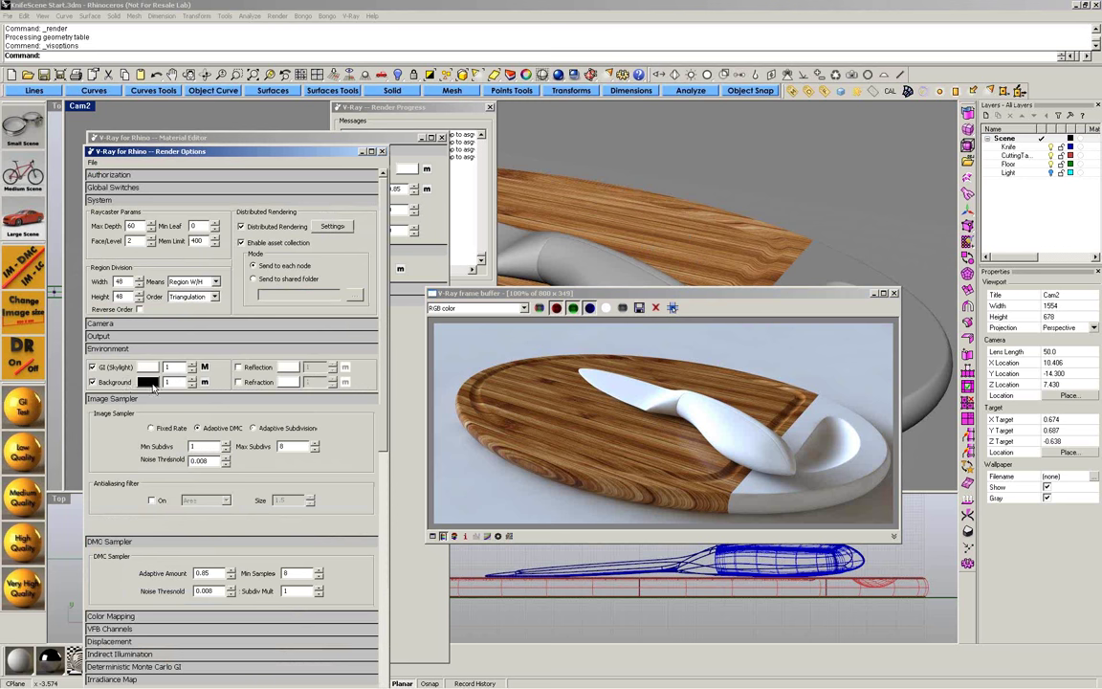
pyautogui.moveTo(655, 203); pyautogui.dragTo(699, 151, button='right')
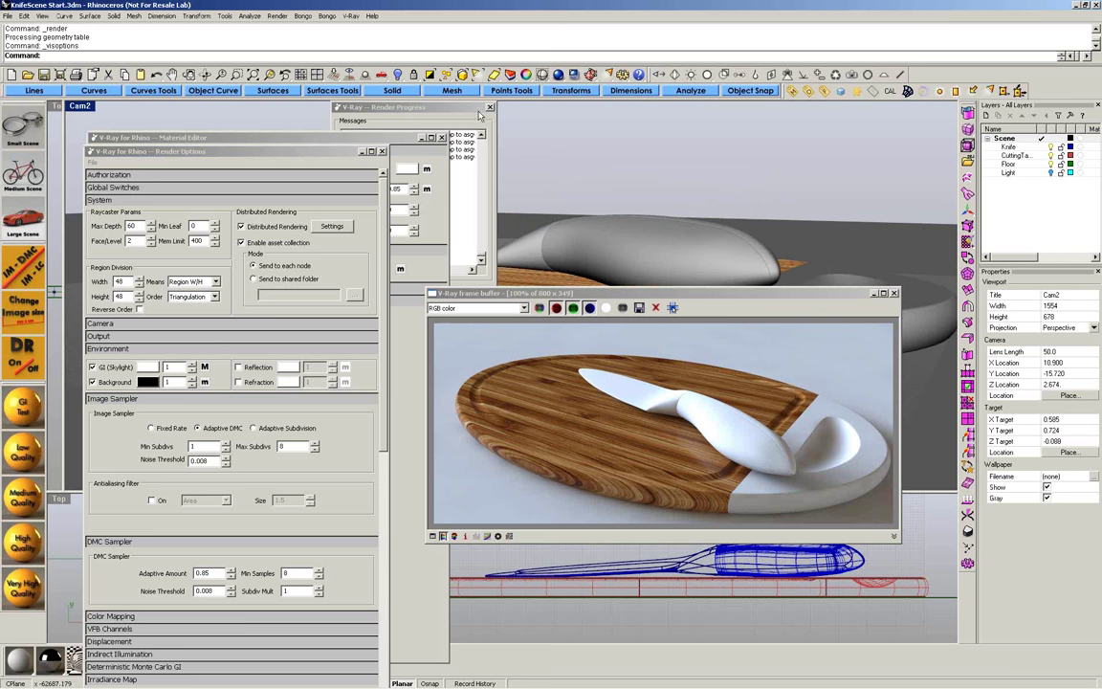
pyautogui.click(489, 107)
pyautogui.moveTo(652, 295); pyautogui.dragTo(744, 418)
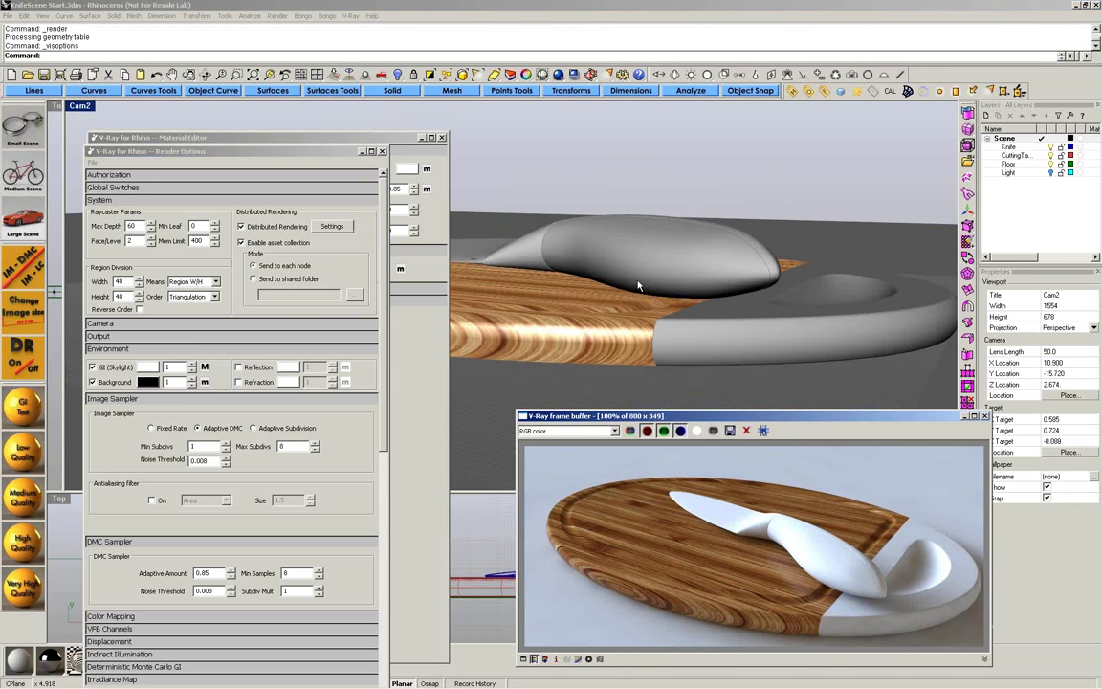
pyautogui.click(841, 92)
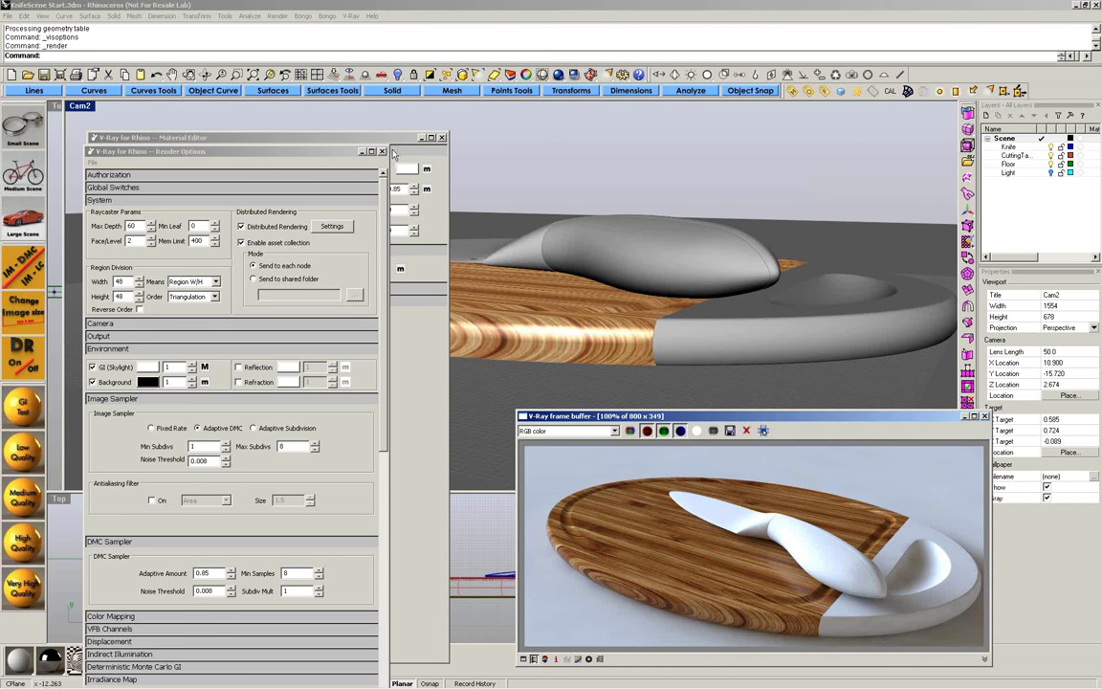
# - Bring the Material Editor back to the front and restore the saved Cam2 view
pyautogui.click(353, 138)
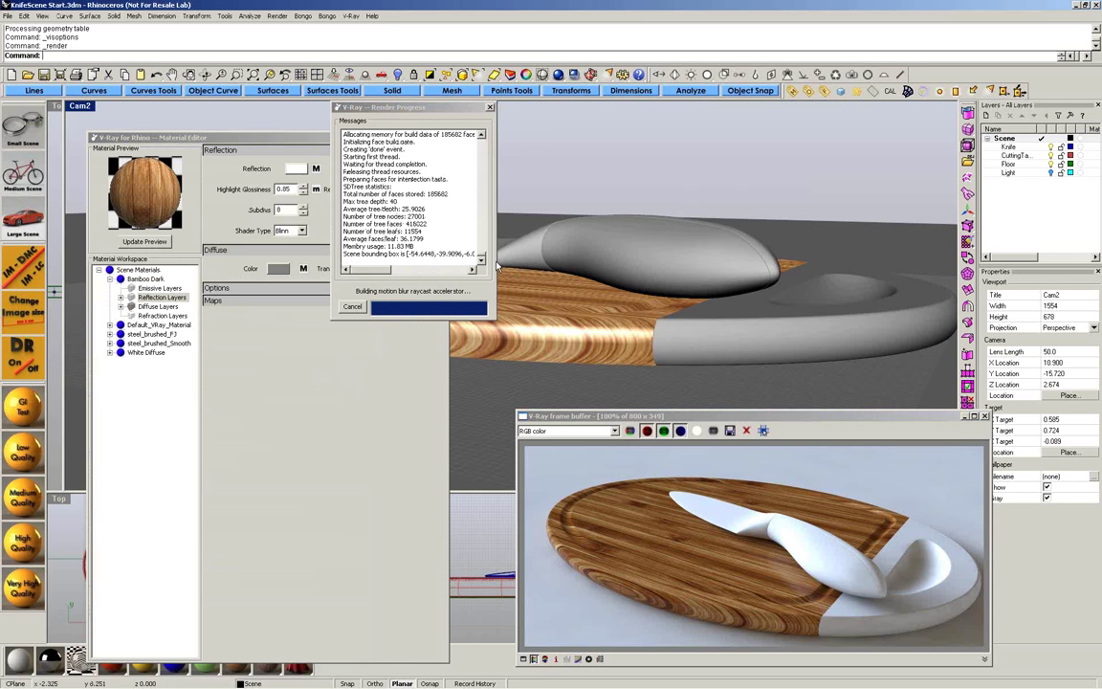
pyautogui.click(80, 106)
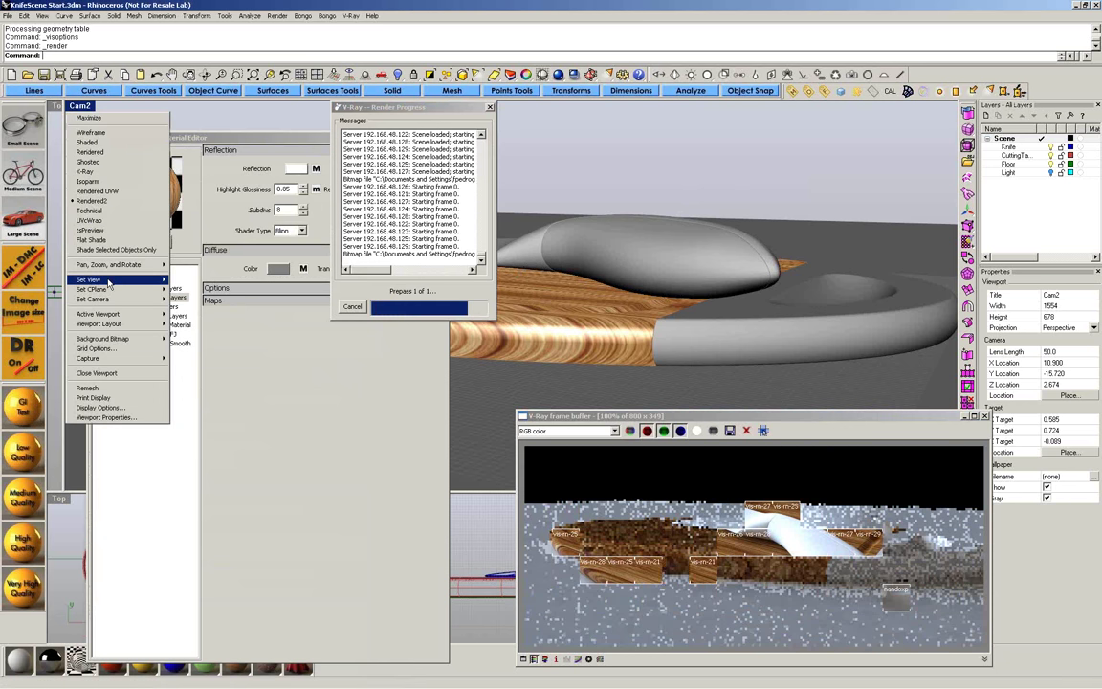
pyautogui.moveTo(113, 279)
pyautogui.click(187, 392)
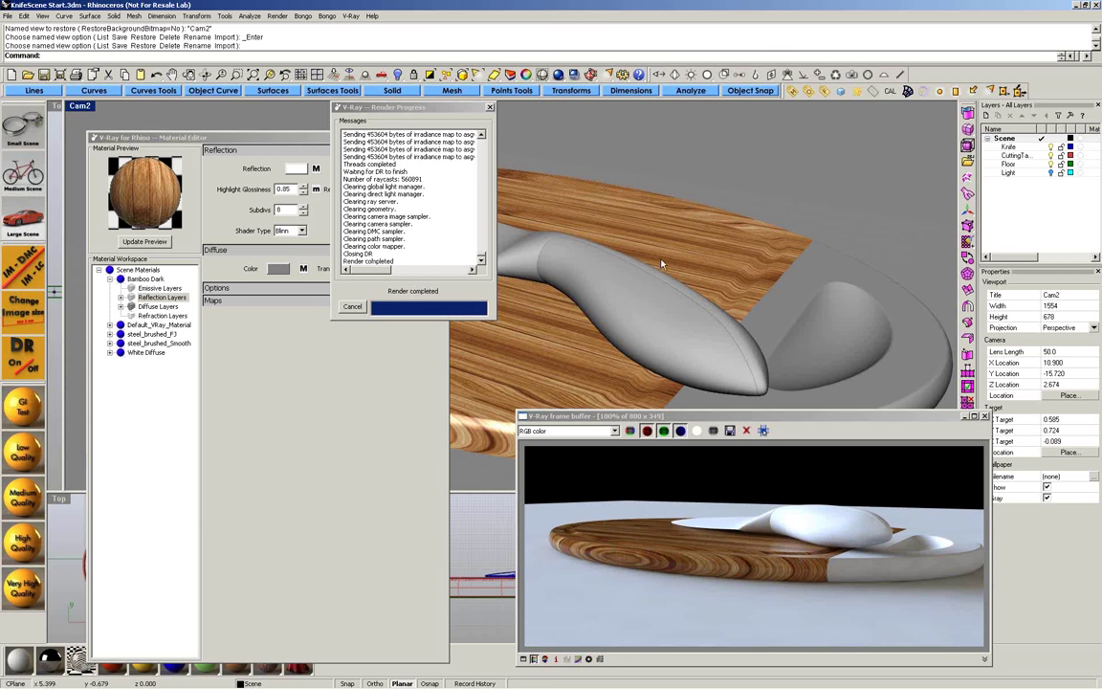
# - Enable the Bump map for the Bamboo Dark material and set its texture type to Bitmap
pyautogui.click(236, 270)
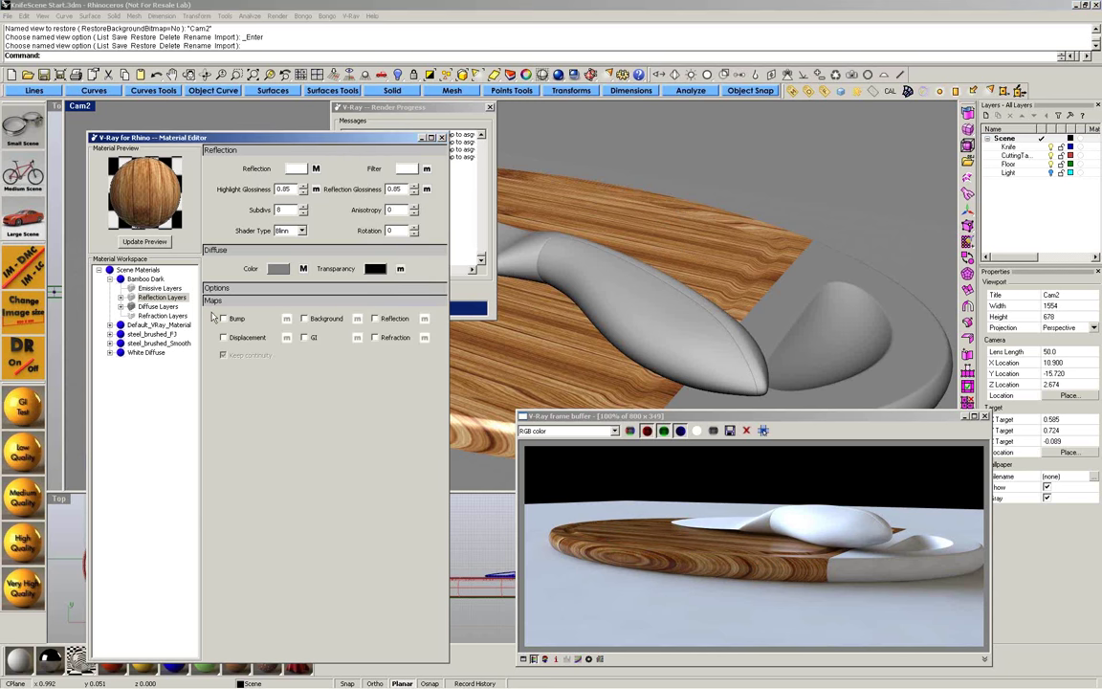
pyautogui.click(225, 318)
pyautogui.click(286, 320)
pyautogui.click(478, 341)
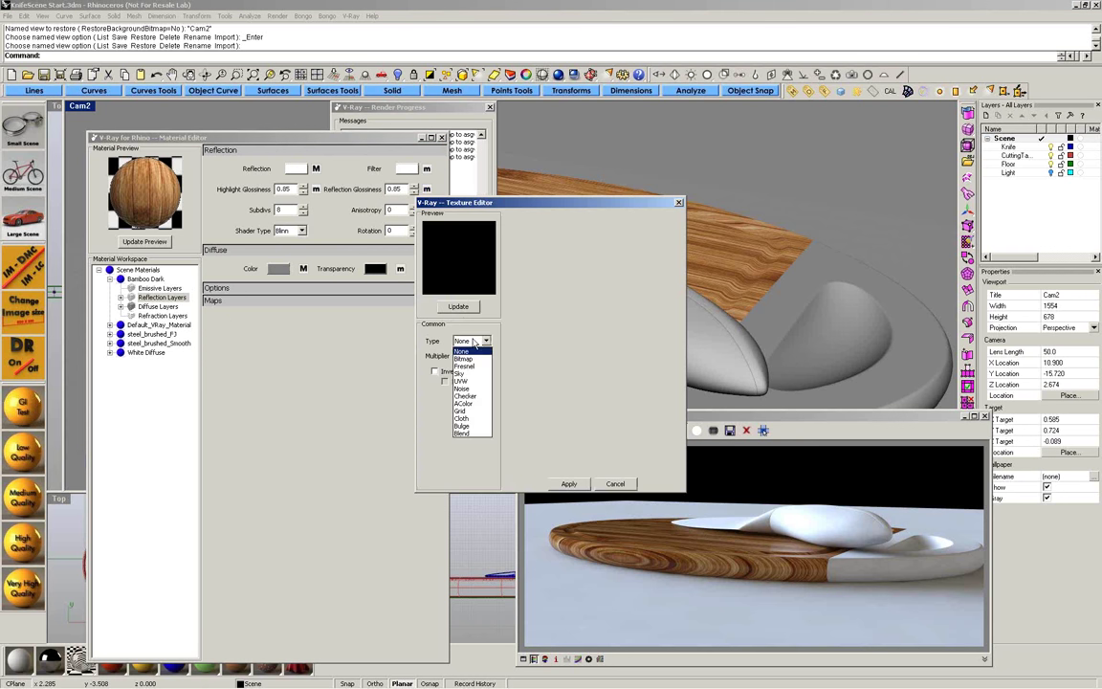
pyautogui.click(473, 359)
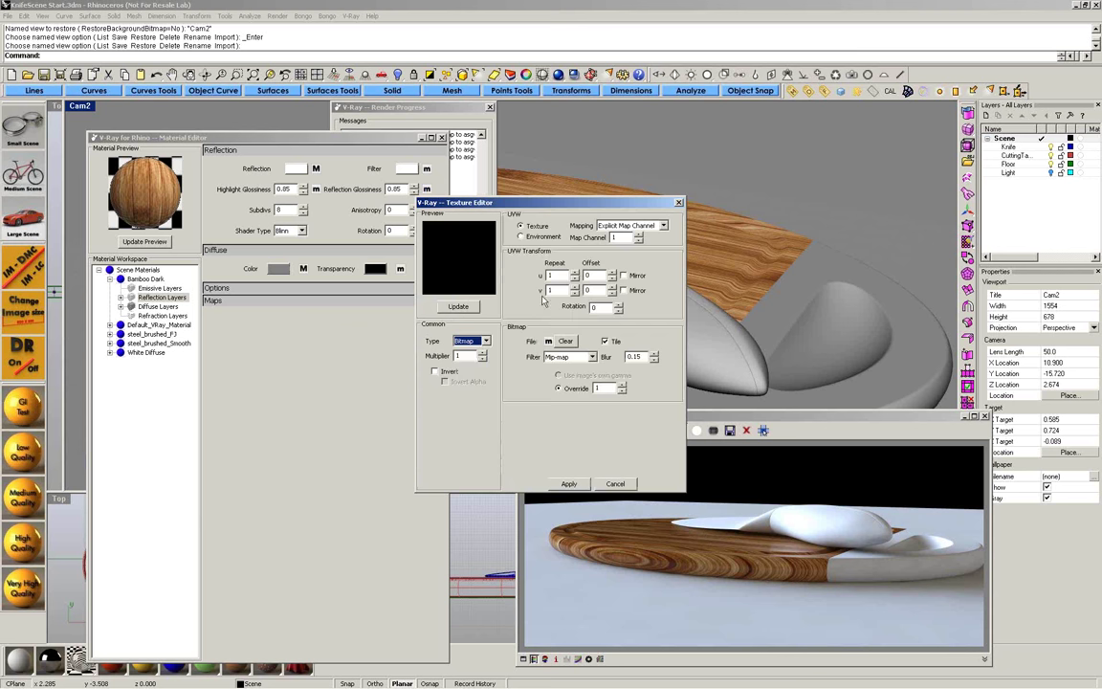
# - Load Bamboo_Bump.png as the bump bitmap and apply it with a multiplier of 0.005
pyautogui.click(548, 340)
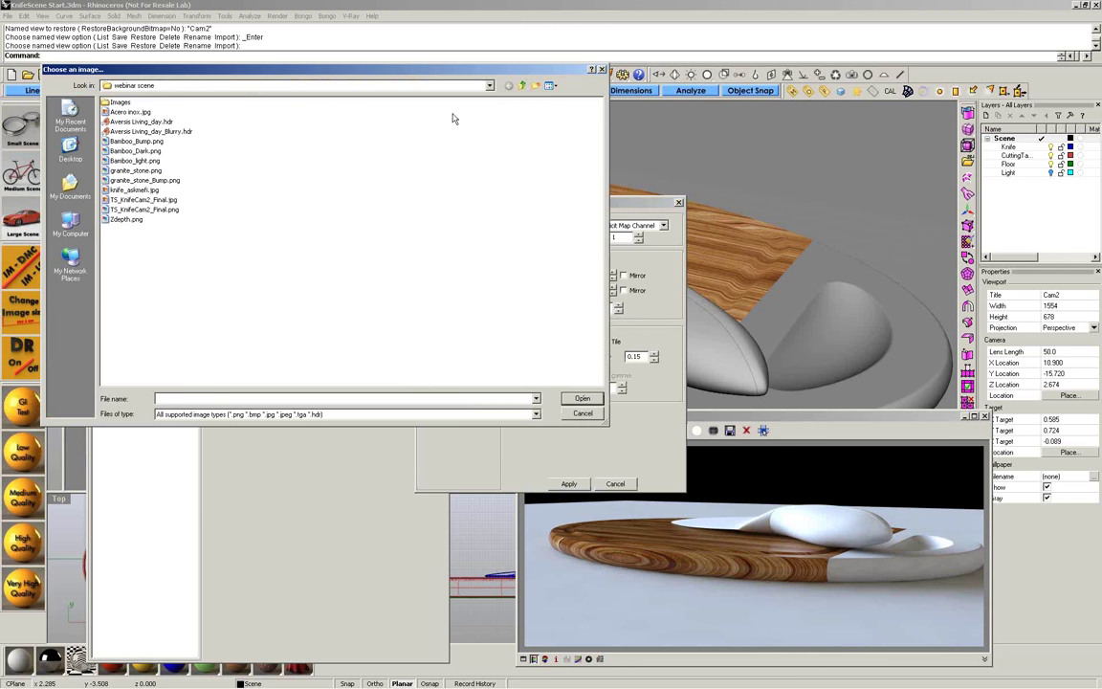
pyautogui.click(551, 86)
pyautogui.click(564, 99)
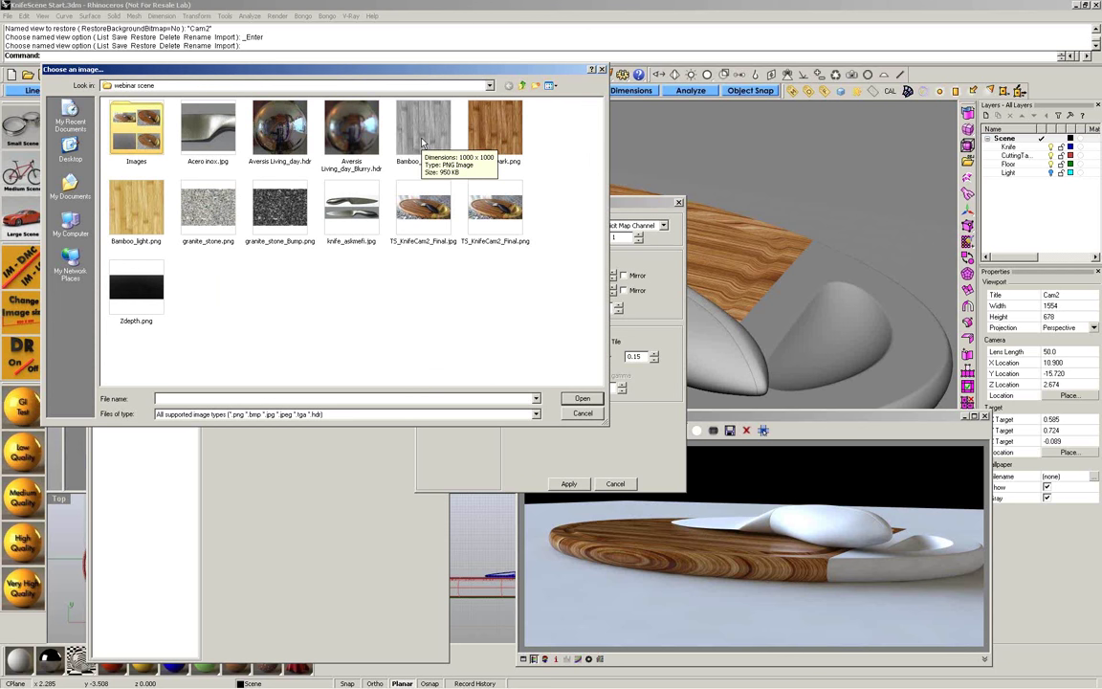
pyautogui.click(422, 141)
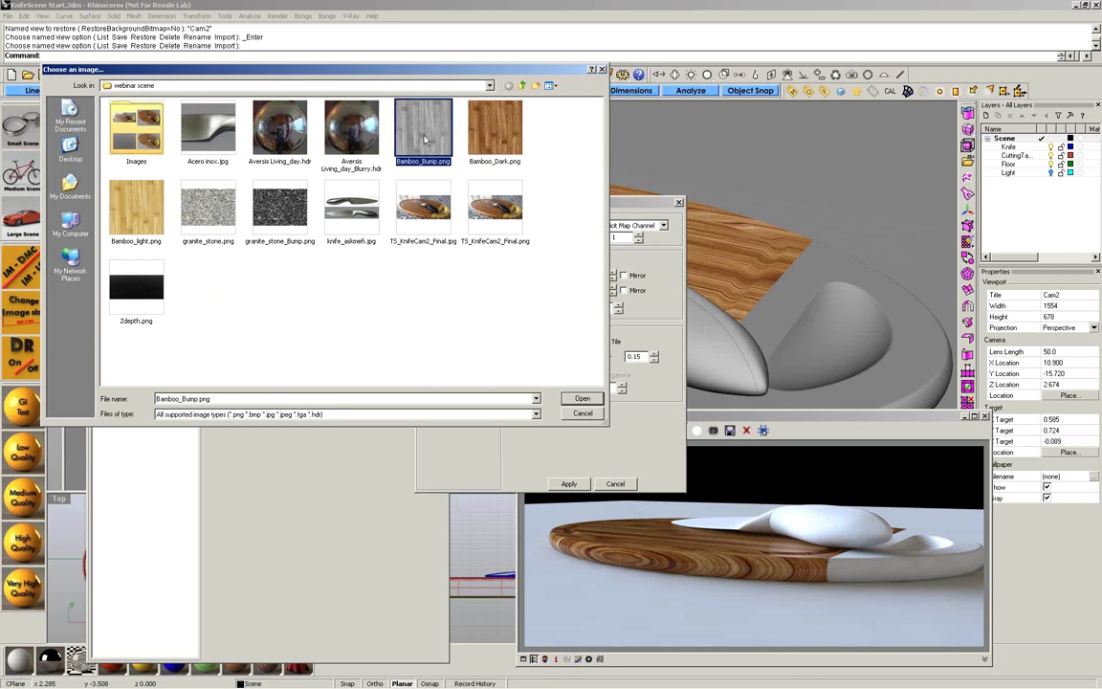
pyautogui.click(582, 414)
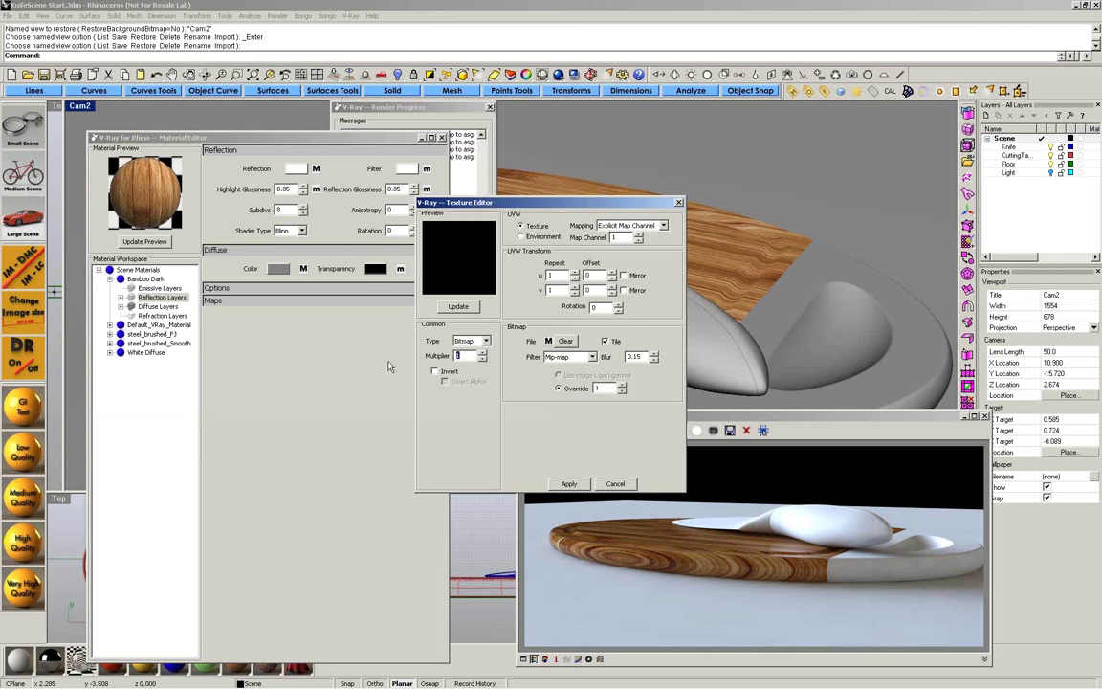
pyautogui.write('.005')
pyautogui.click(569, 483)
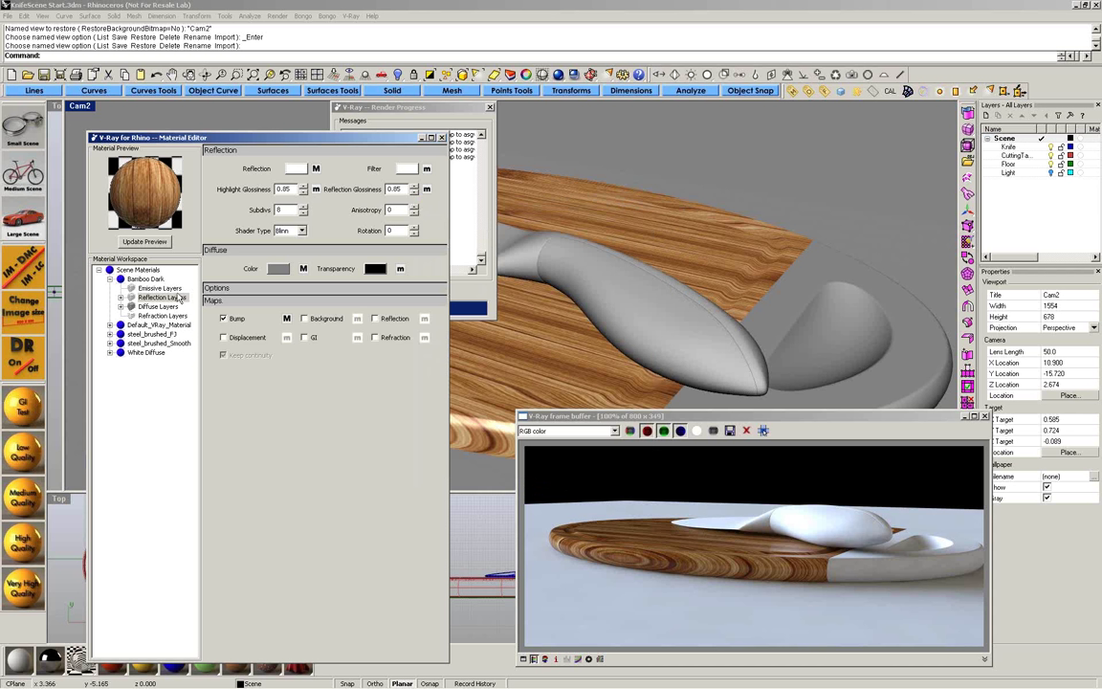
# - Duplicate the Bamboo Dark material and rename the copy Bamboo Light
pyautogui.click(134, 280)
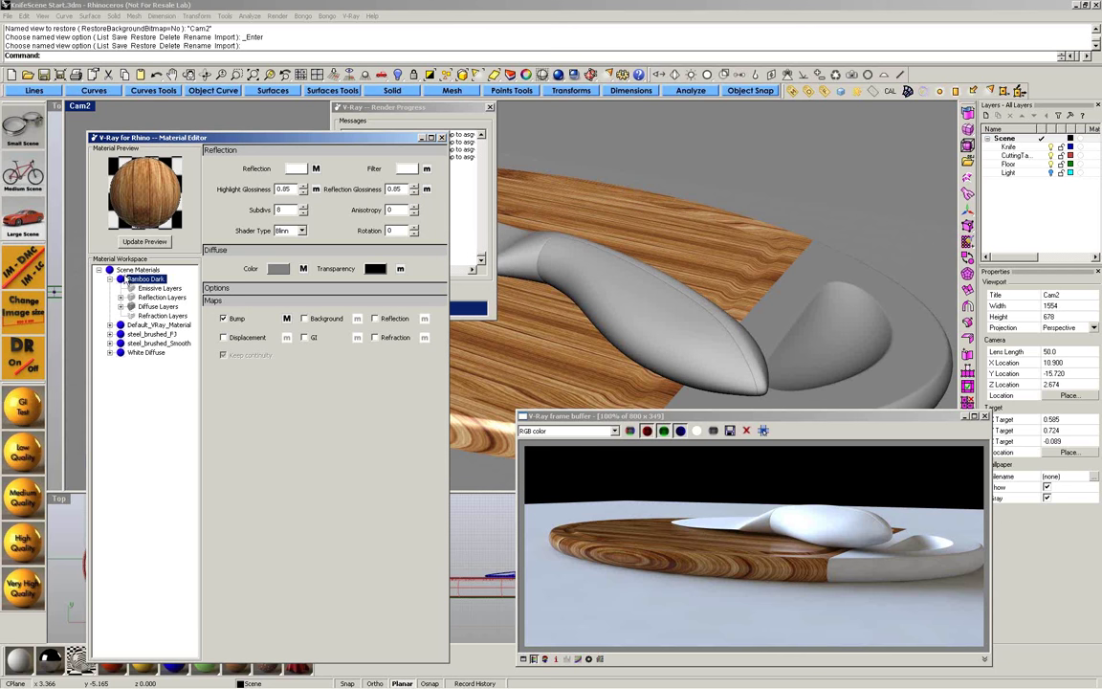
pyautogui.click(112, 279)
pyautogui.rightClick(130, 278)
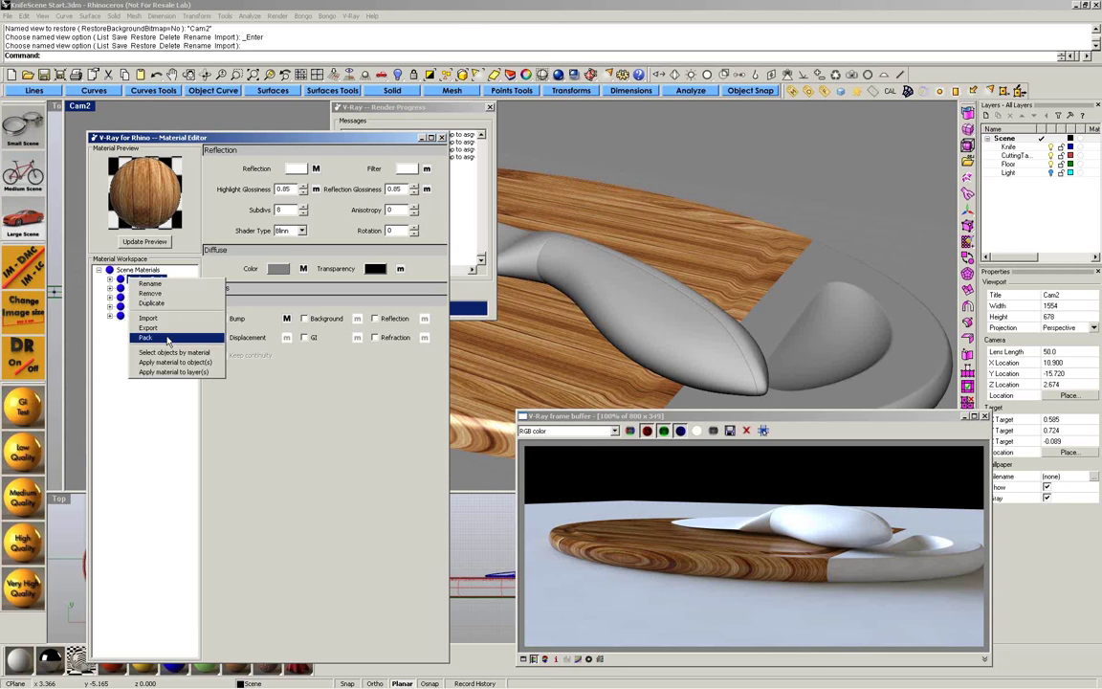
pyautogui.click(153, 304)
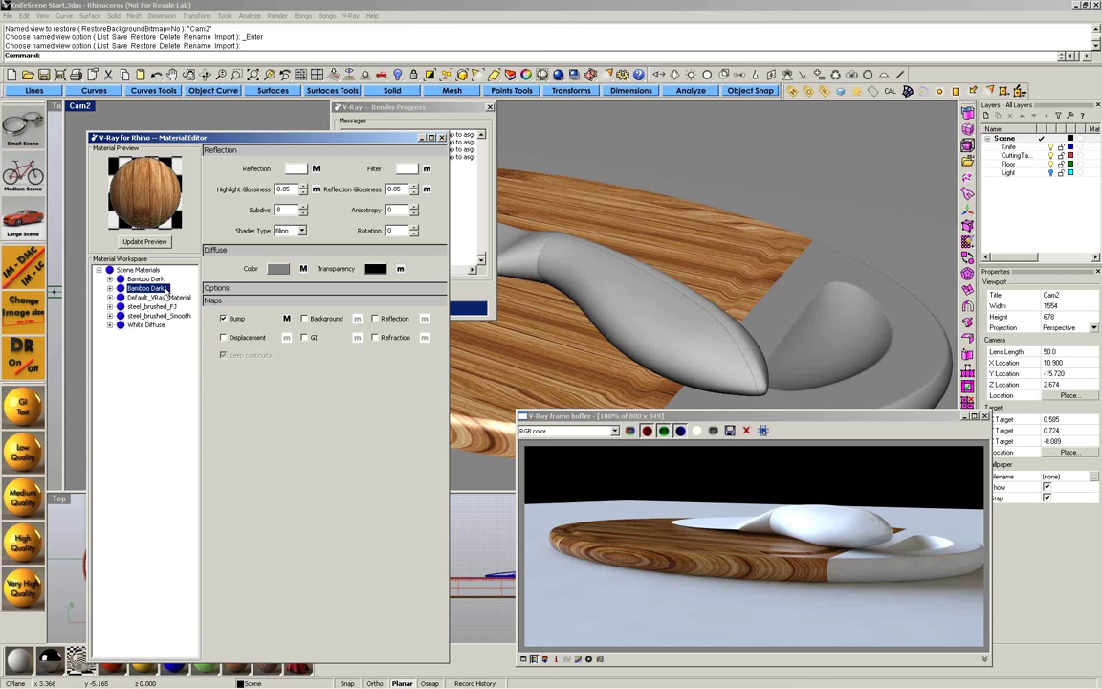
pyautogui.click(162, 288)
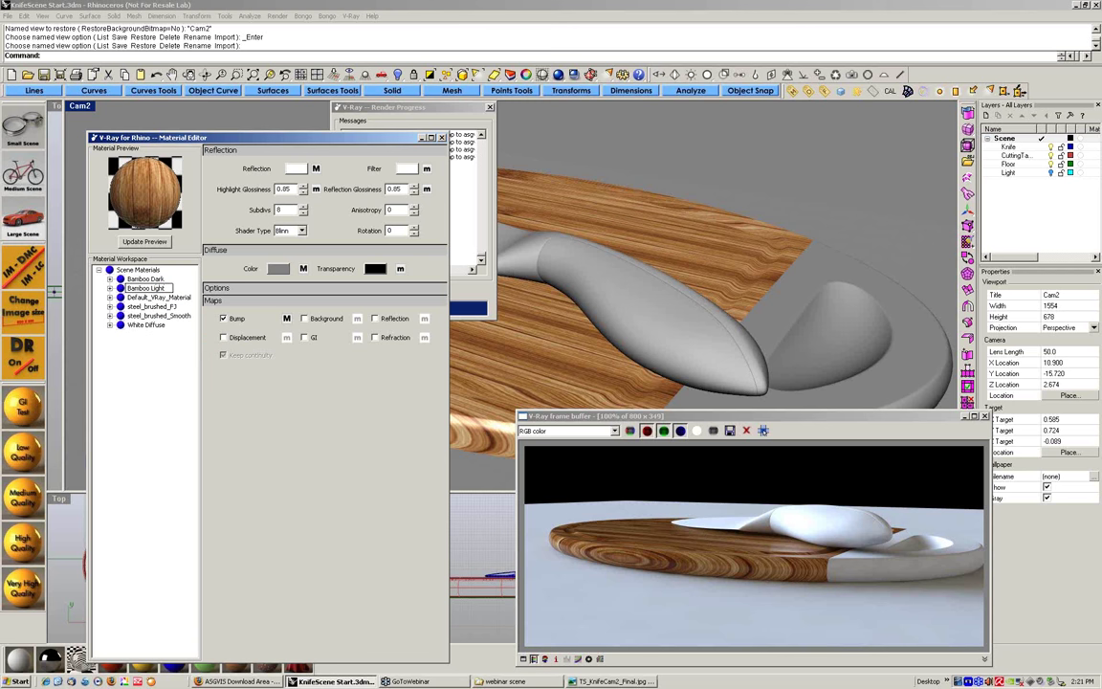
pyautogui.press('Return')
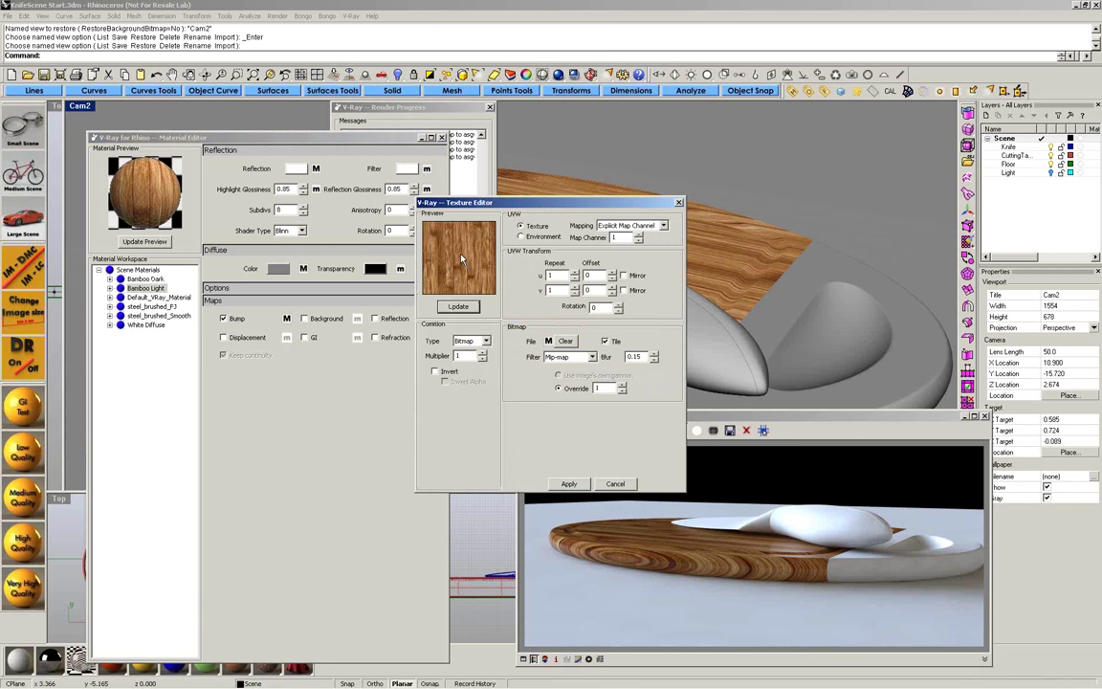
# - Replace the diffuse bitmap of the Bamboo Light material with Bamboo_light.png, refresh its preview and apply it
pyautogui.click(548, 340)
pyautogui.click(550, 85)
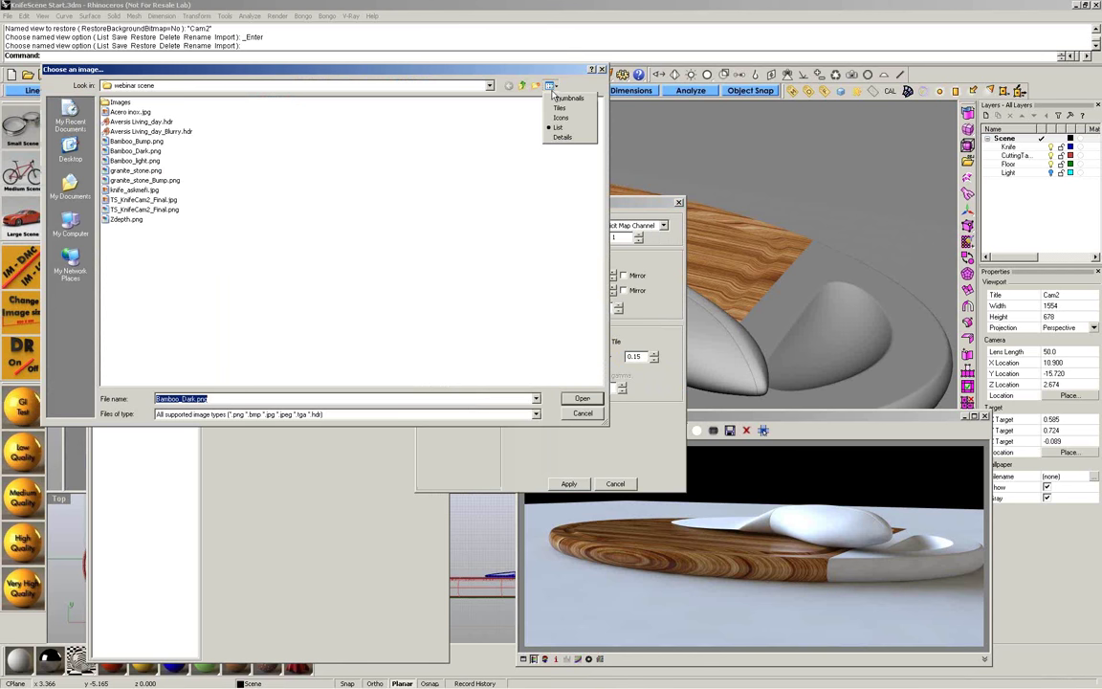
pyautogui.click(560, 108)
pyautogui.click(550, 85)
pyautogui.click(557, 99)
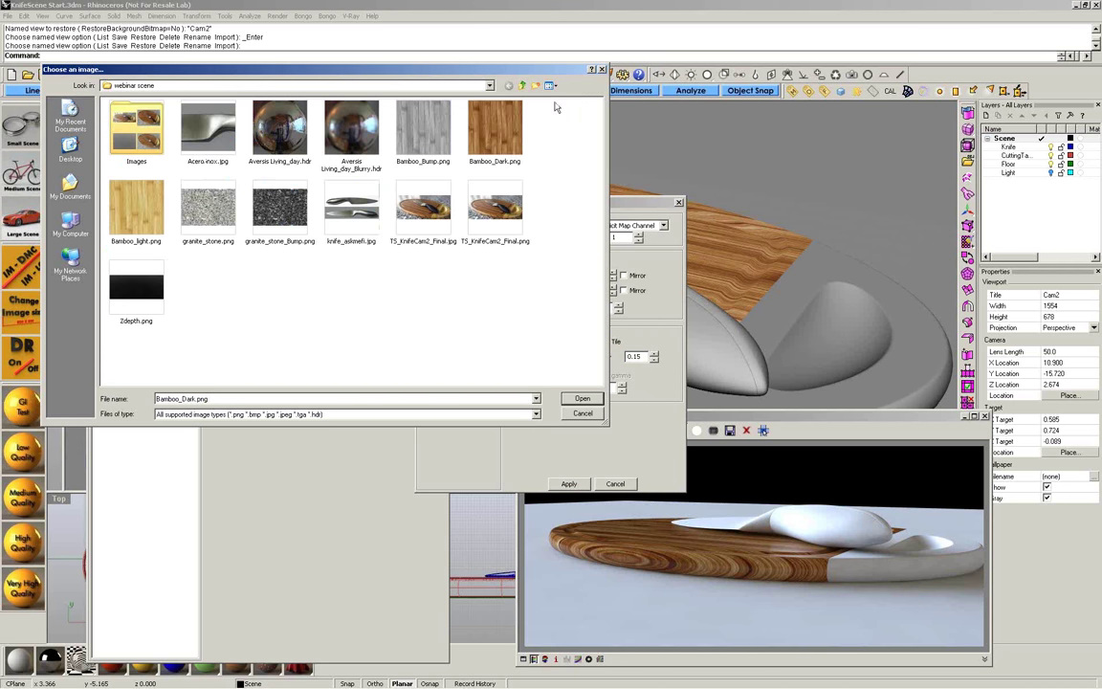
pyautogui.doubleClick(136, 206)
pyautogui.click(445, 306)
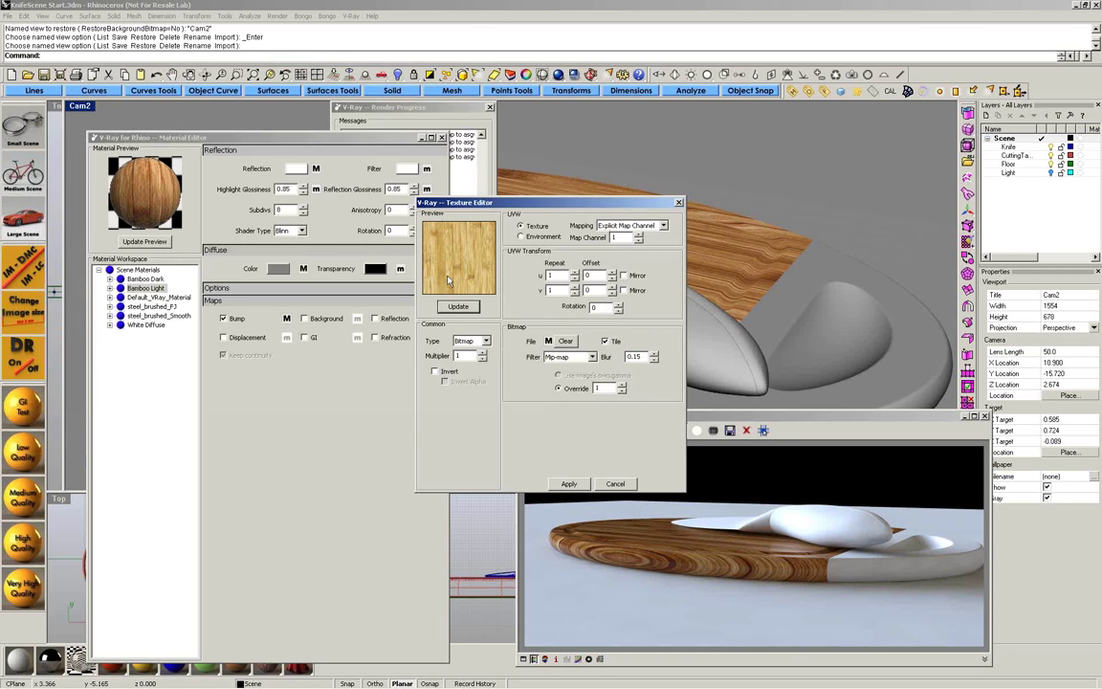
pyautogui.click(569, 484)
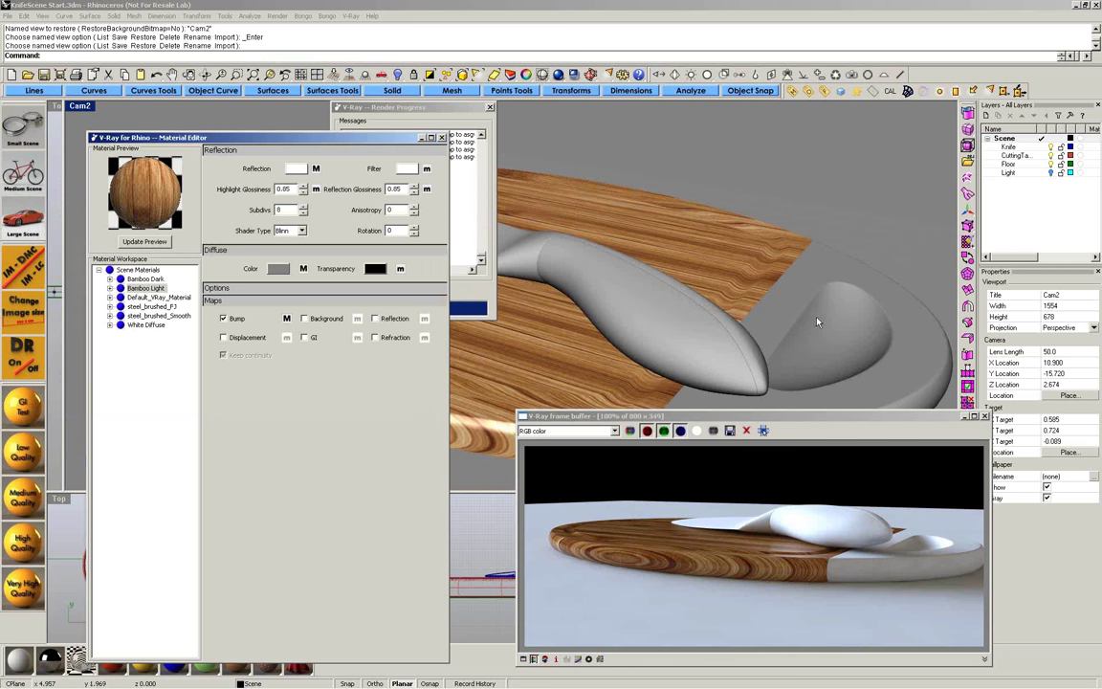
# - Assign the Bamboo Light material to the cutting board's end piece with the recessed hollow
pyautogui.click(792, 314)
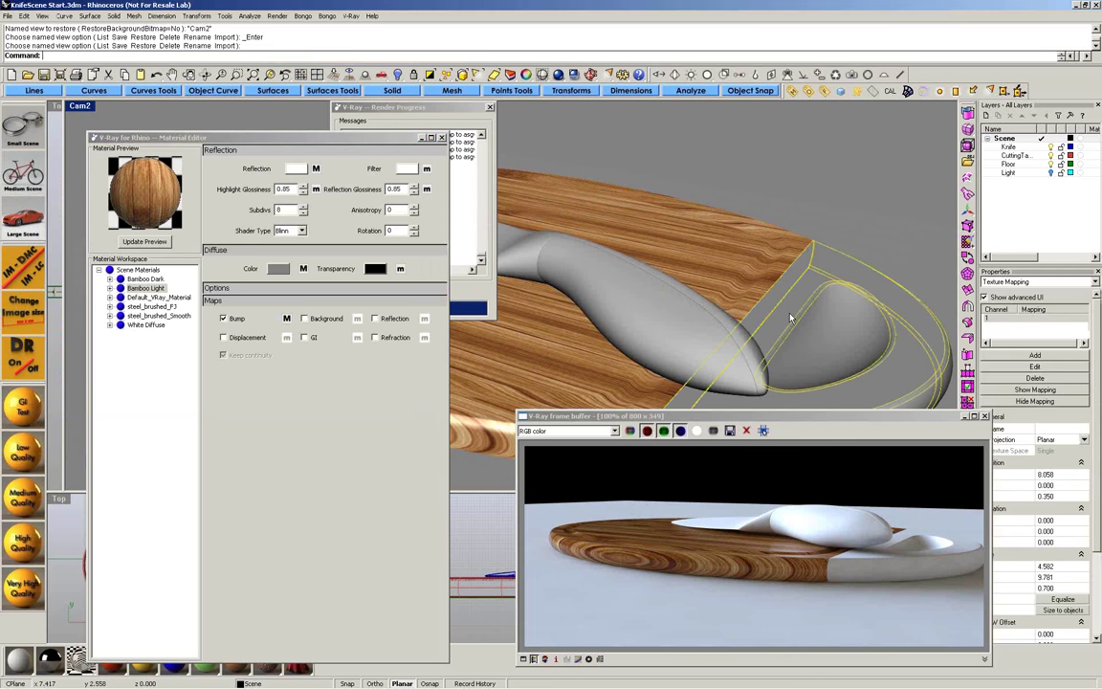
pyautogui.rightClick(145, 289)
pyautogui.click(166, 342)
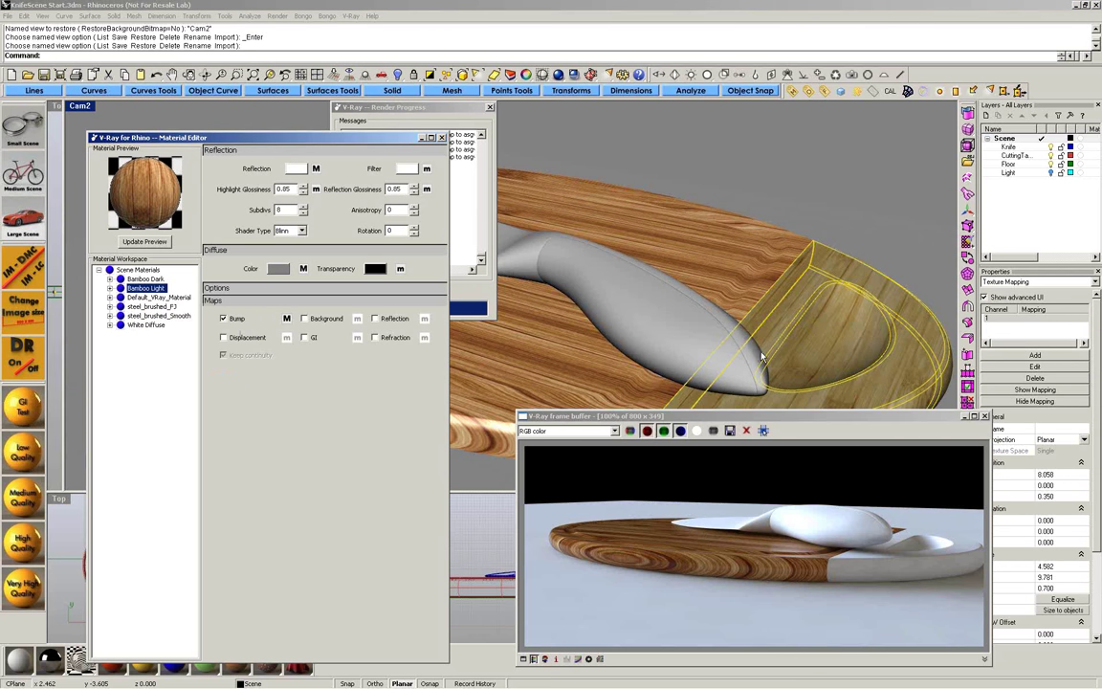
pyautogui.click(736, 181)
# - Clear the render progress and Material Editor windows out of the way, then display and select the light bamboo end piece's mapping widget
pyautogui.click(490, 108)
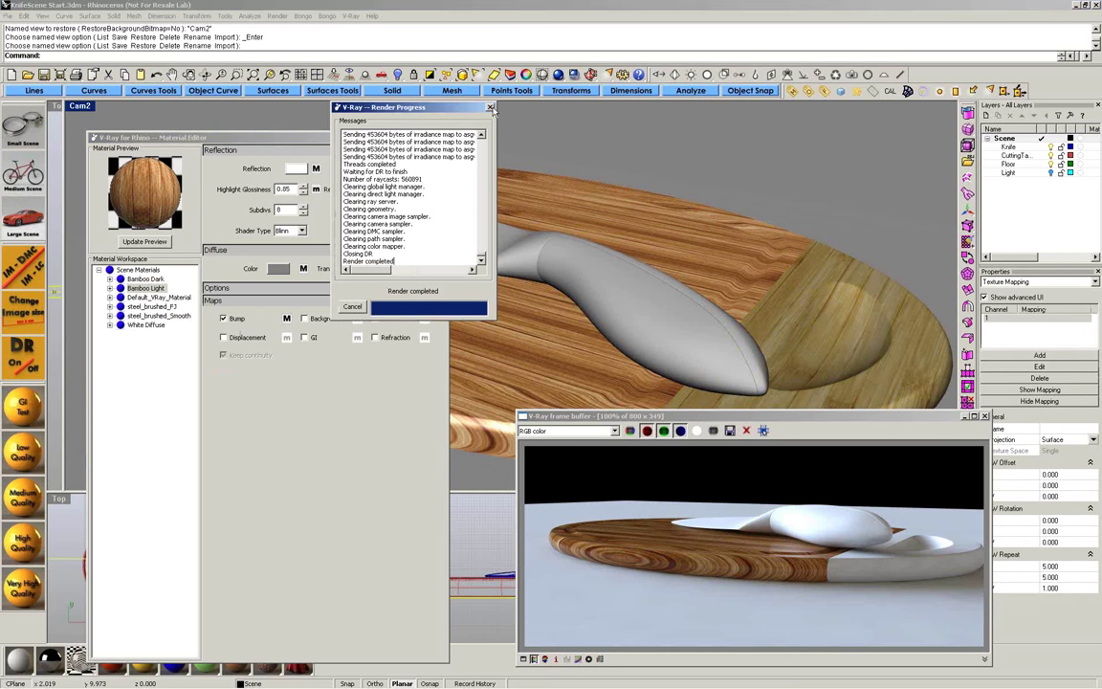
pyautogui.moveTo(389, 138); pyautogui.dragTo(240, 352)
pyautogui.moveTo(497, 181); pyautogui.dragTo(745, 251, button='right')
pyautogui.click(828, 304)
pyautogui.click(1035, 394)
pyautogui.scroll(-6, 718, 278)
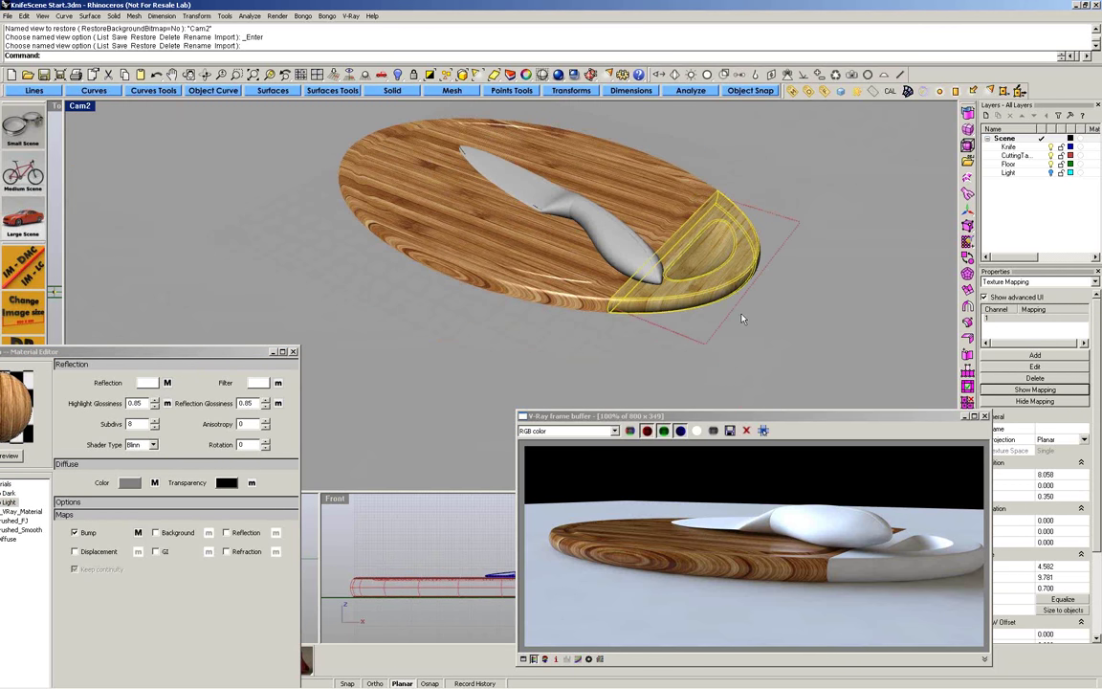
pyautogui.click(743, 318)
pyautogui.moveTo(742, 317)
pyautogui.mouseDown(button='right')
pyautogui.moveTo(759, 345)
pyautogui.moveTo(777, 263)
pyautogui.moveTo(770, 238)
pyautogui.moveTo(788, 296)
pyautogui.moveTo(770, 304)
pyautogui.moveTo(737, 292)
pyautogui.moveTo(752, 321)
pyautogui.mouseUp(button='right')
pyautogui.click(752, 320)
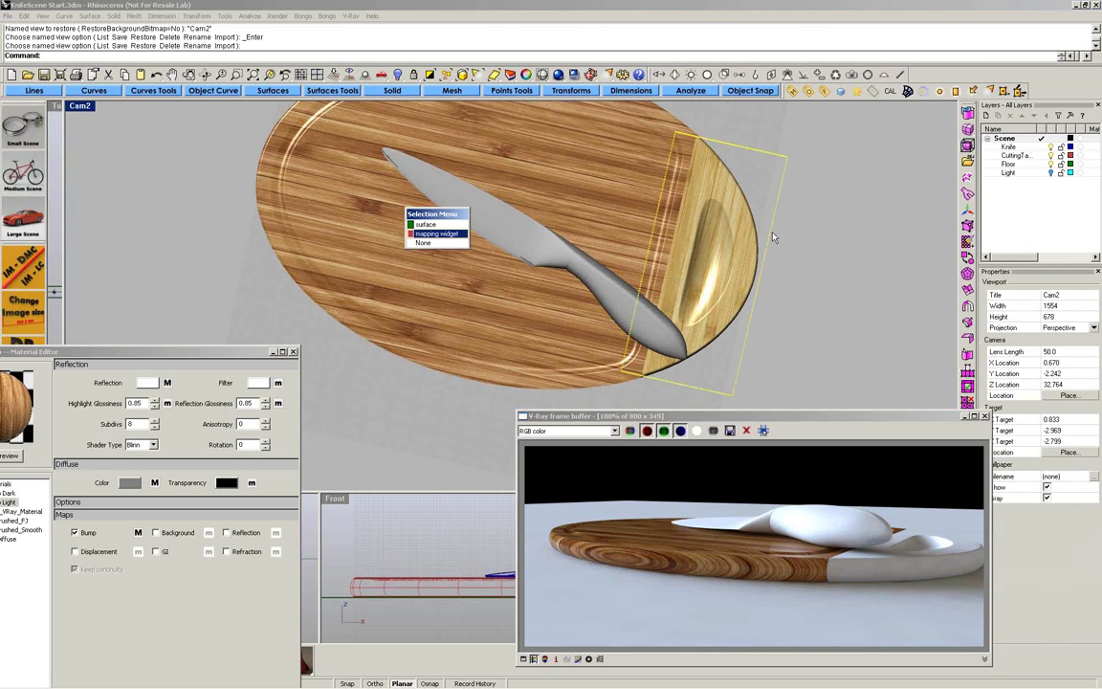
# - Try shifting the mapping widget across the light bamboo end piece to test the grain placement, then undo the moves
pyautogui.click(773, 239)
pyautogui.moveTo(767, 253); pyautogui.dragTo(792, 294)
pyautogui.scroll(5, 677, 271)
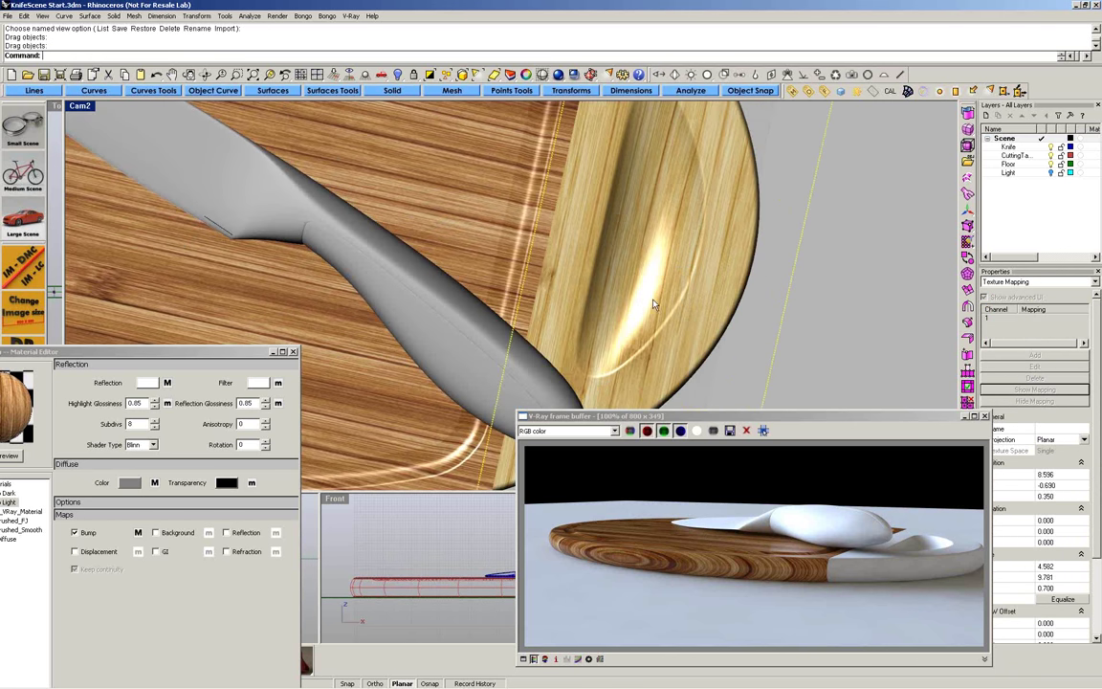
pyautogui.moveTo(653, 304); pyautogui.dragTo(598, 163, button='right')
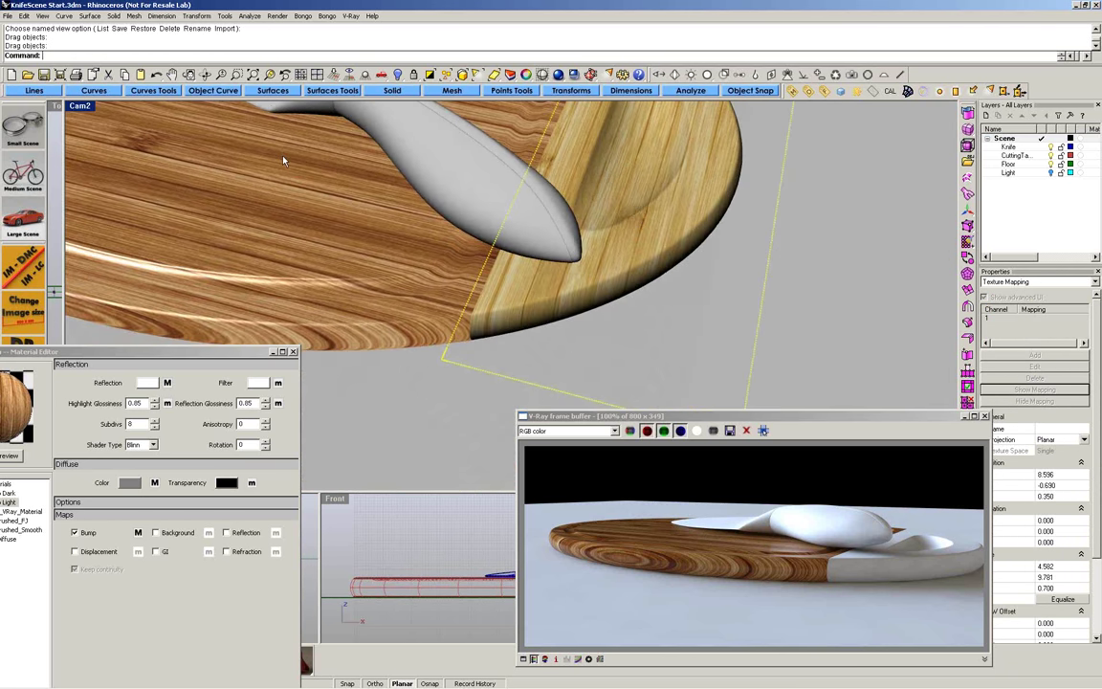
pyautogui.click(152, 75)
pyautogui.click(152, 75)
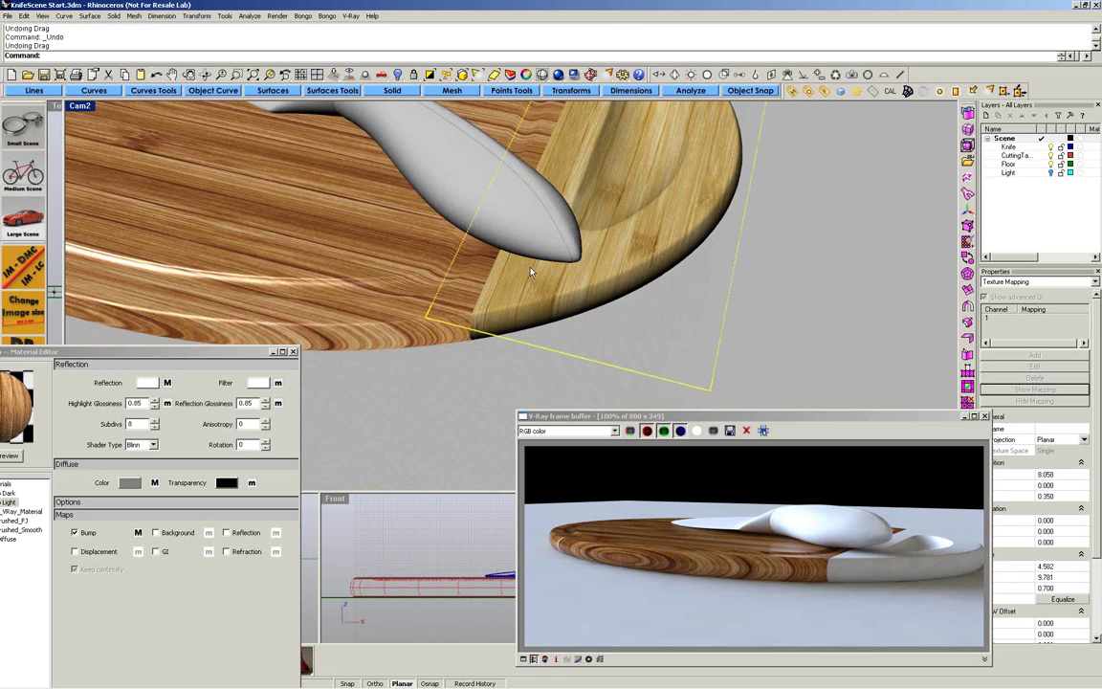
# - In the Top view, stretch the mapping widget with Scale1D and Ortho on to about 10.42 along the end piece's long direction
pyautogui.moveTo(682, 230); pyautogui.dragTo(691, 325, button='right')
pyautogui.scroll(-6, 691, 325)
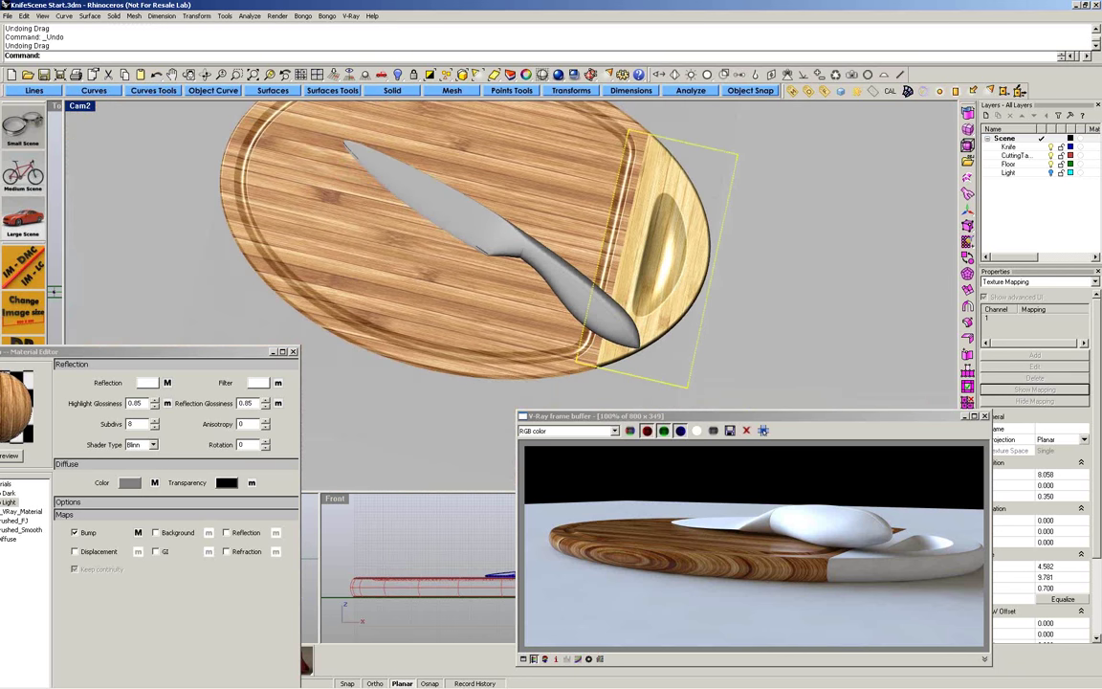
pyautogui.hotkey('ctrl', 'F1')
pyautogui.scroll(-3, 705, 318)
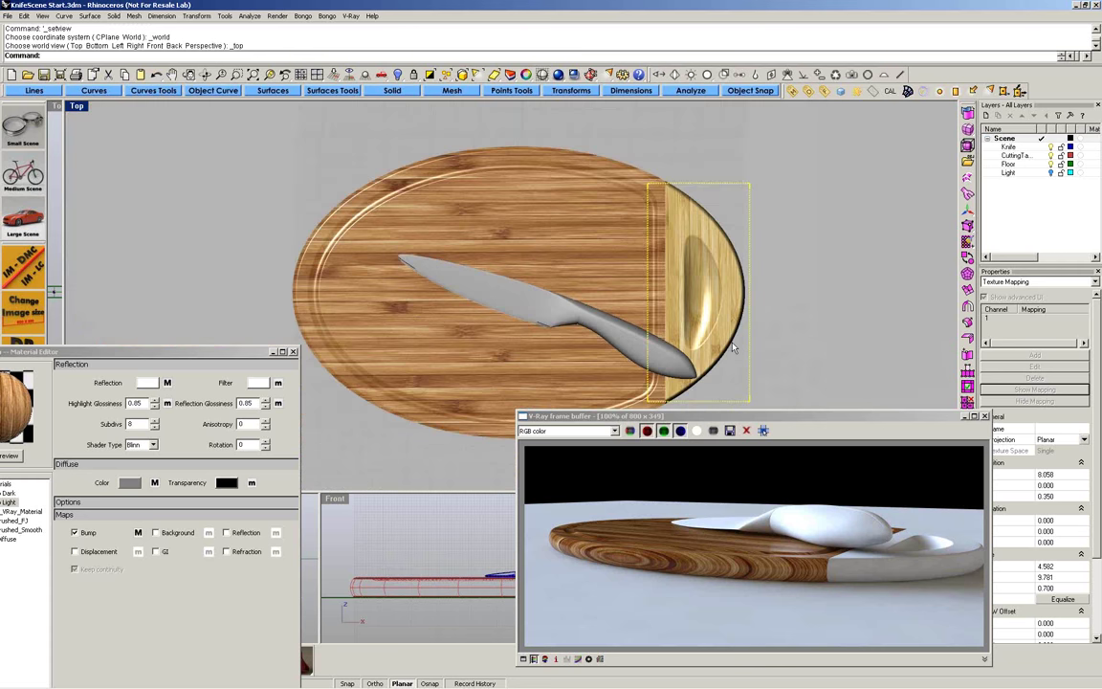
pyautogui.middleClick(726, 313)
pyautogui.click(704, 259)
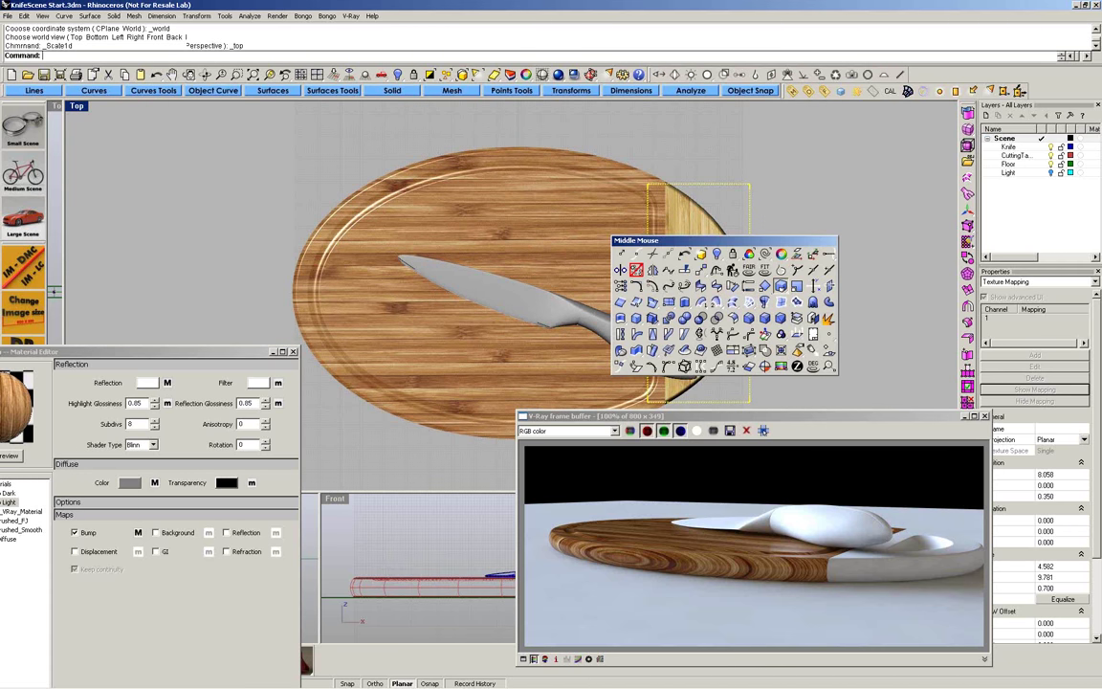
pyautogui.click(700, 299)
pyautogui.press('F8')
pyautogui.click(700, 252)
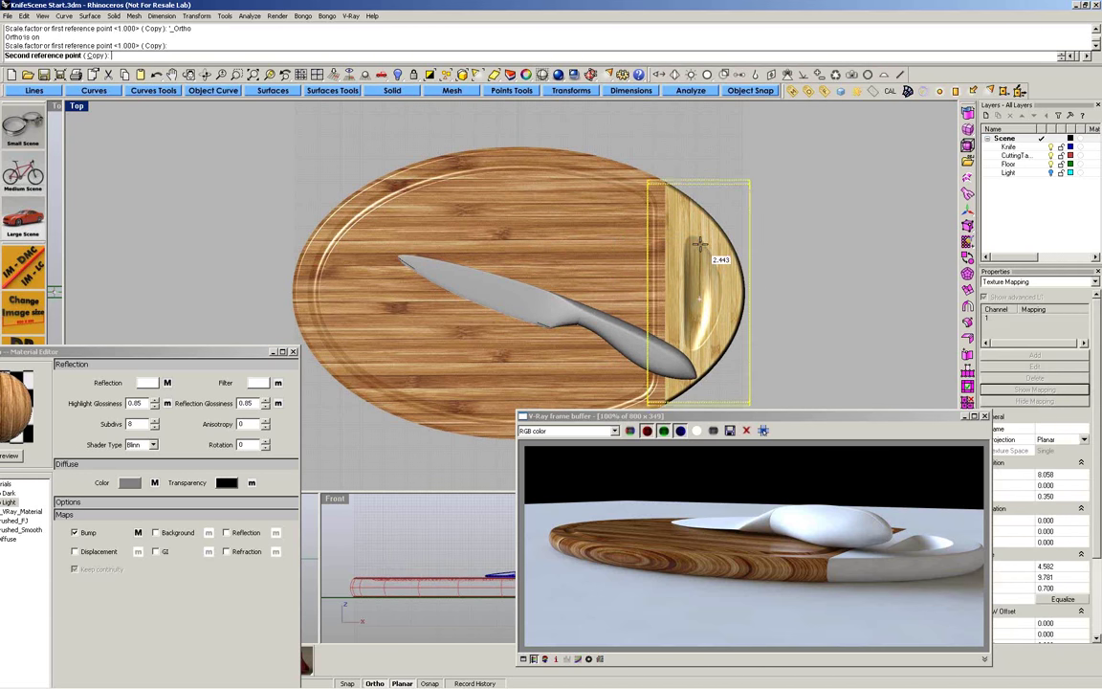
pyautogui.click(700, 246)
pyautogui.moveTo(748, 265); pyautogui.dragTo(667, 269, button='right')
# - Delete the mapping widget and render the restored Cam2 view, keeping the render progress window clear of the knife
pyautogui.hotkey('ctrl', 'F4')
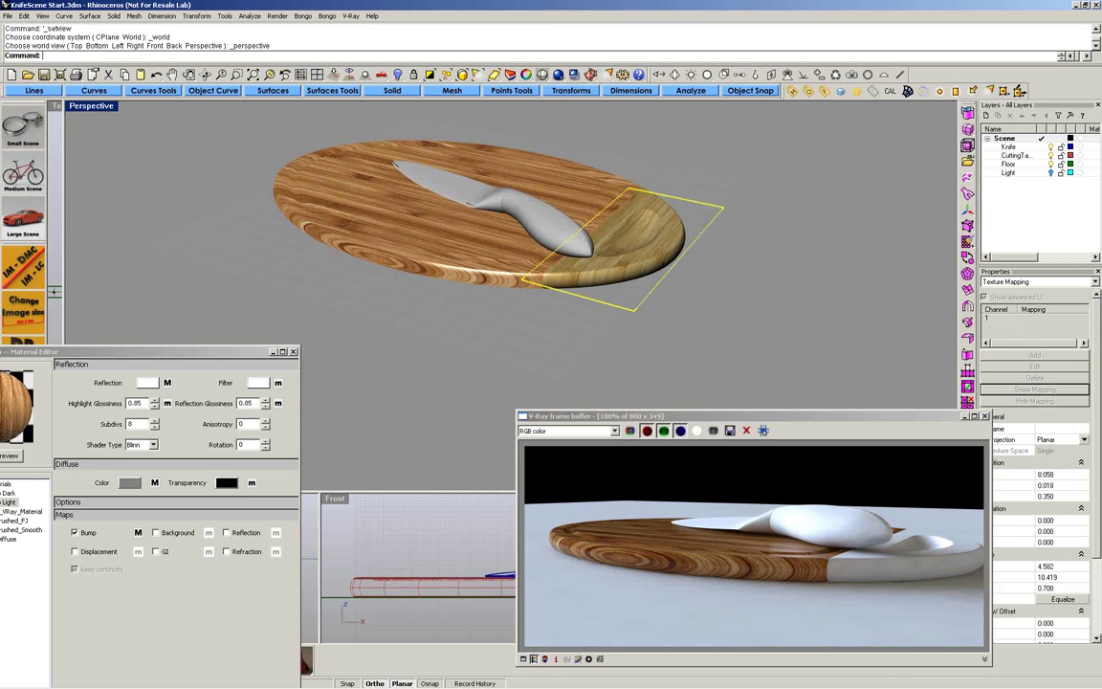
pyautogui.scroll(6, 612, 251)
pyautogui.scroll(-3, 549, 220)
pyautogui.click(91, 105)
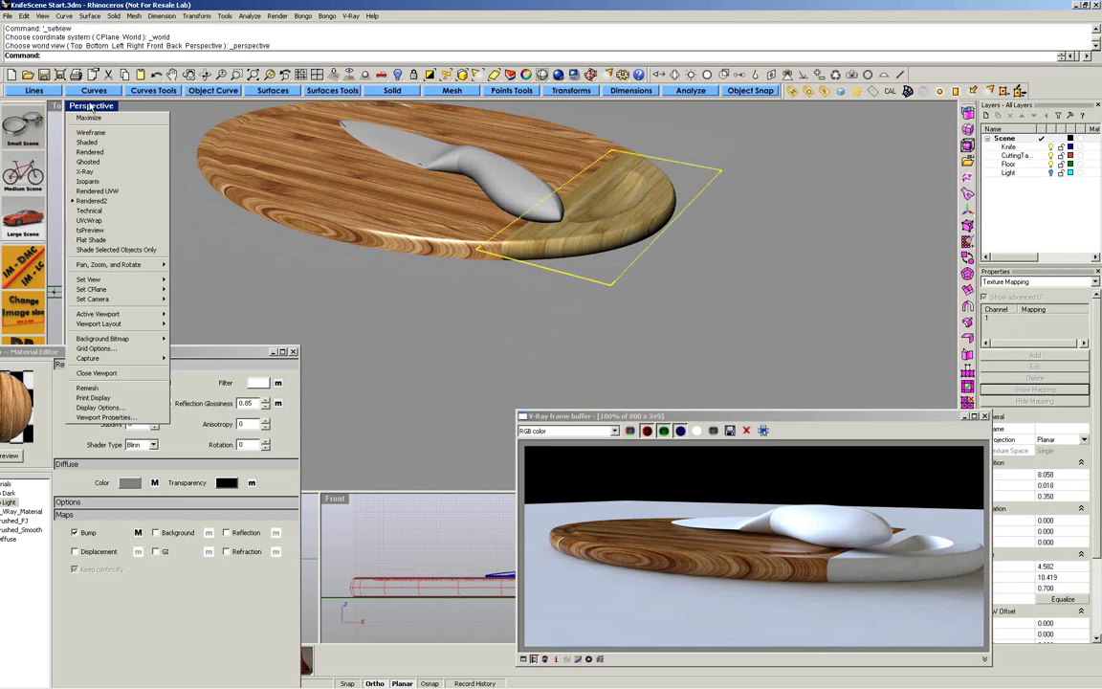
pyautogui.moveTo(129, 280)
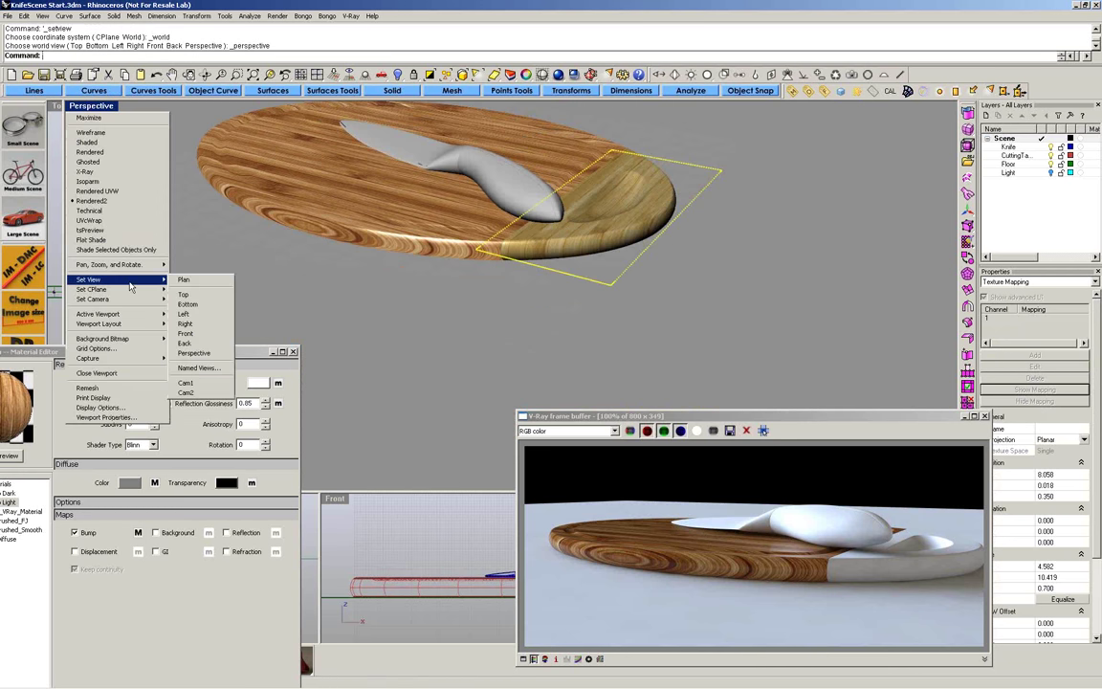
pyautogui.click(186, 392)
pyautogui.click(839, 94)
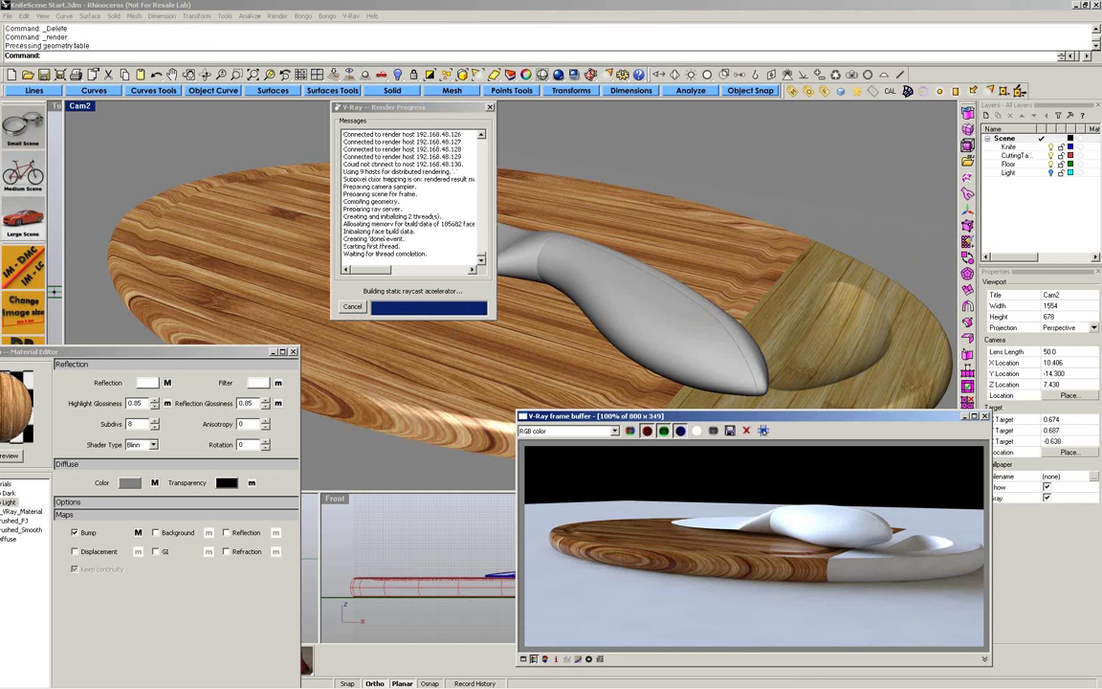
pyautogui.moveTo(425, 111); pyautogui.dragTo(813, 127)
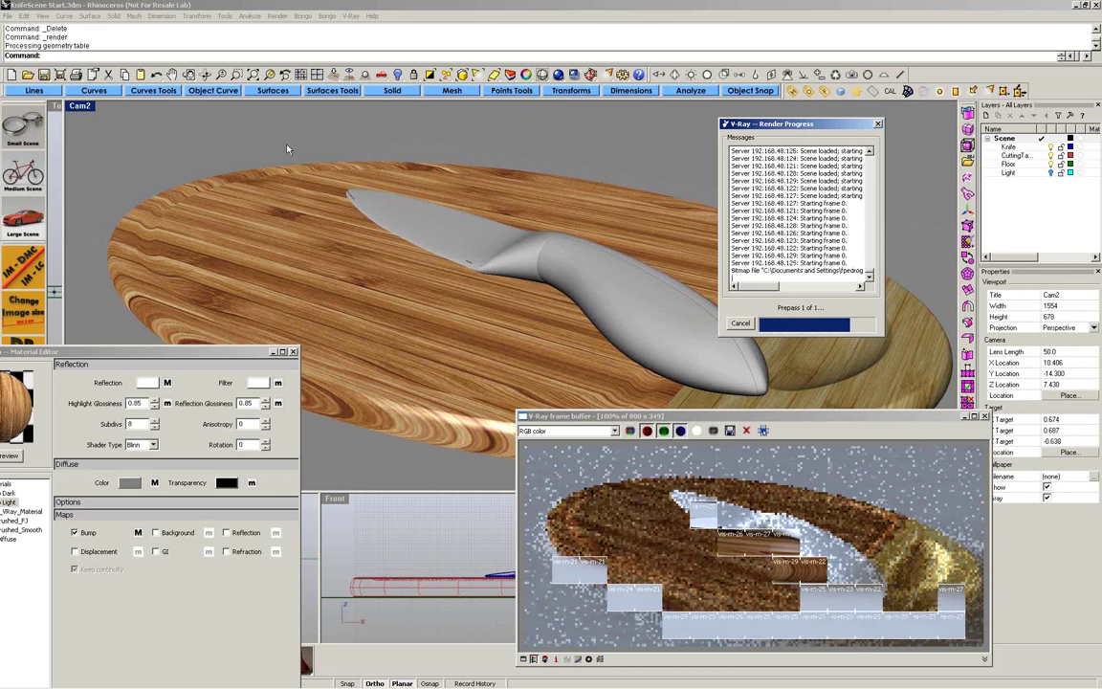
# - Select the knife and apply the steel_brushed_FJ material to it, with the Material Editor moved fully into view
pyautogui.click(367, 189)
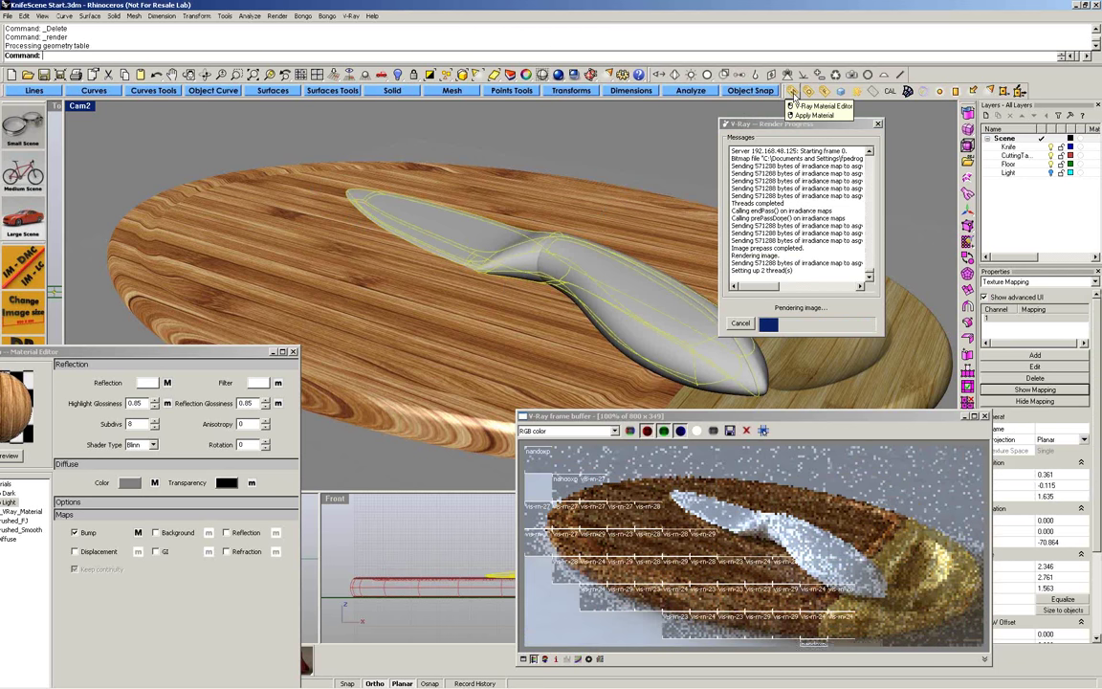
pyautogui.moveTo(144, 352); pyautogui.dragTo(257, 185)
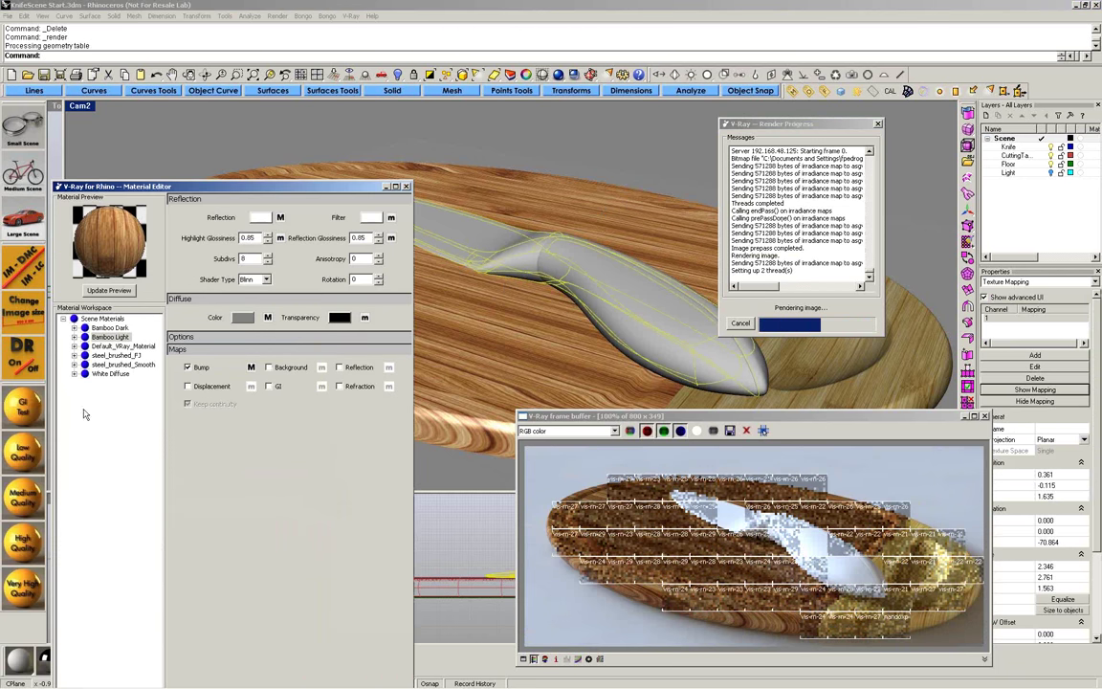
pyautogui.click(112, 355)
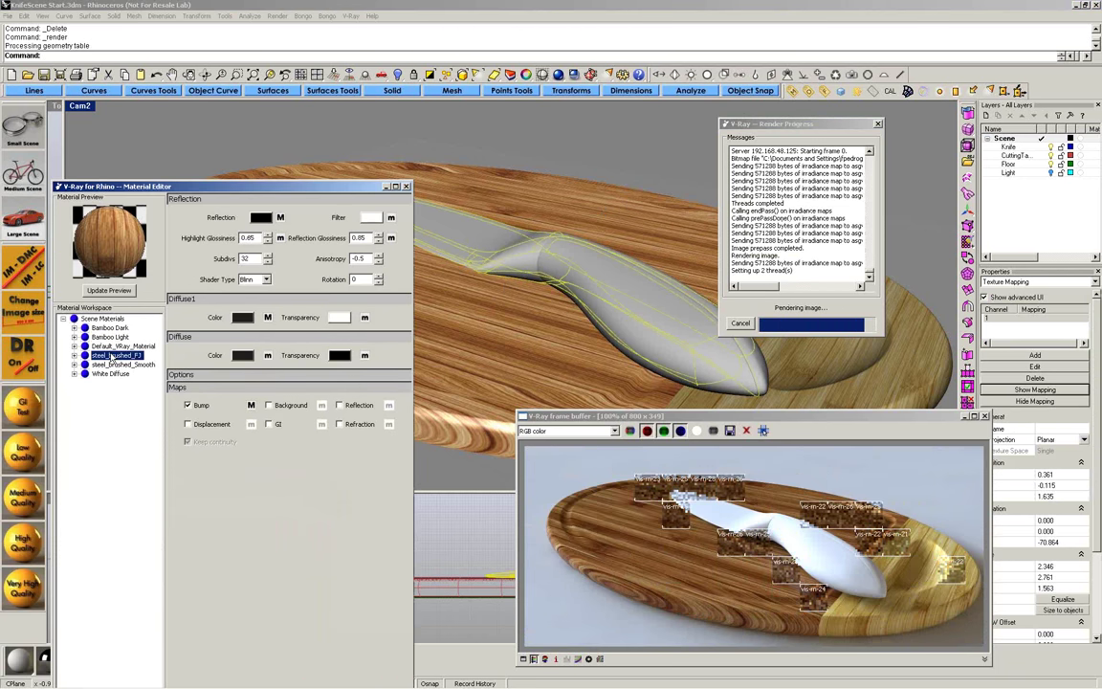
pyautogui.rightClick(112, 355)
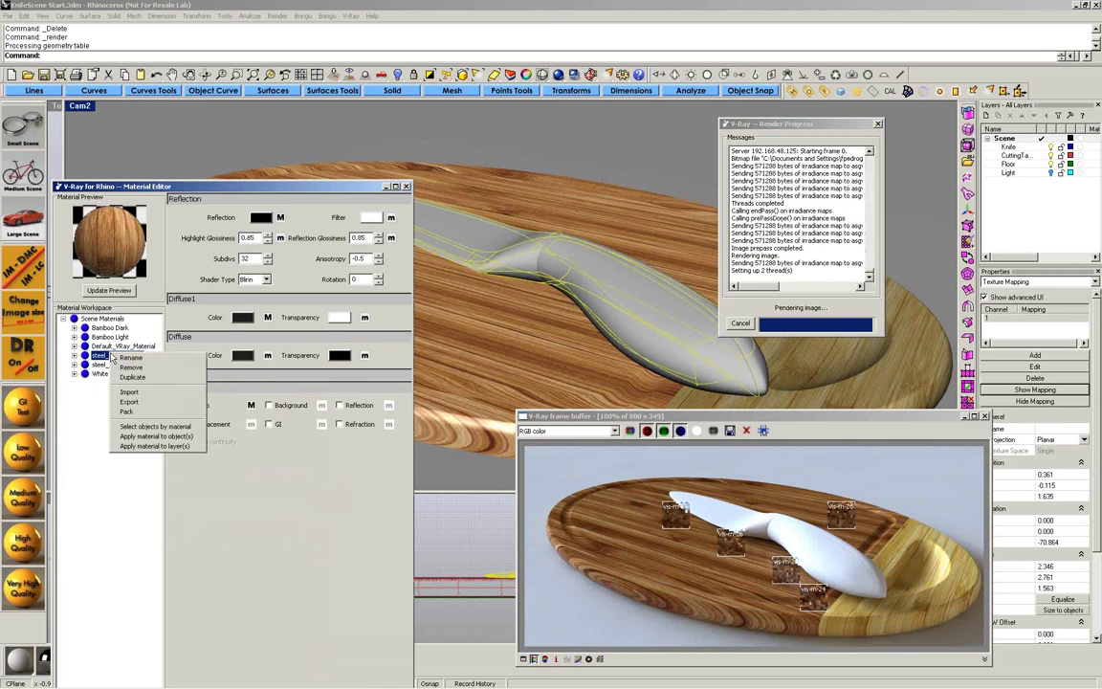
pyautogui.click(144, 436)
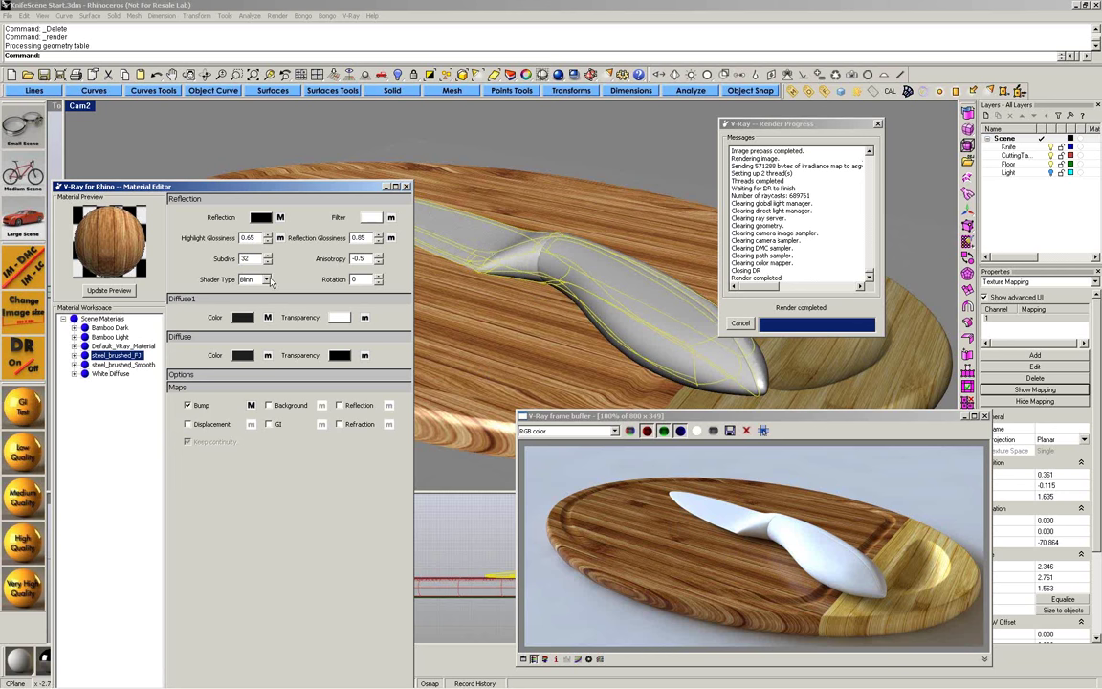
# - Inspect the brushed steel on the blade up close and review the bitmap settings of steel_brushed_FJ's Diffuse1 color map
pyautogui.scroll(5, 529, 266)
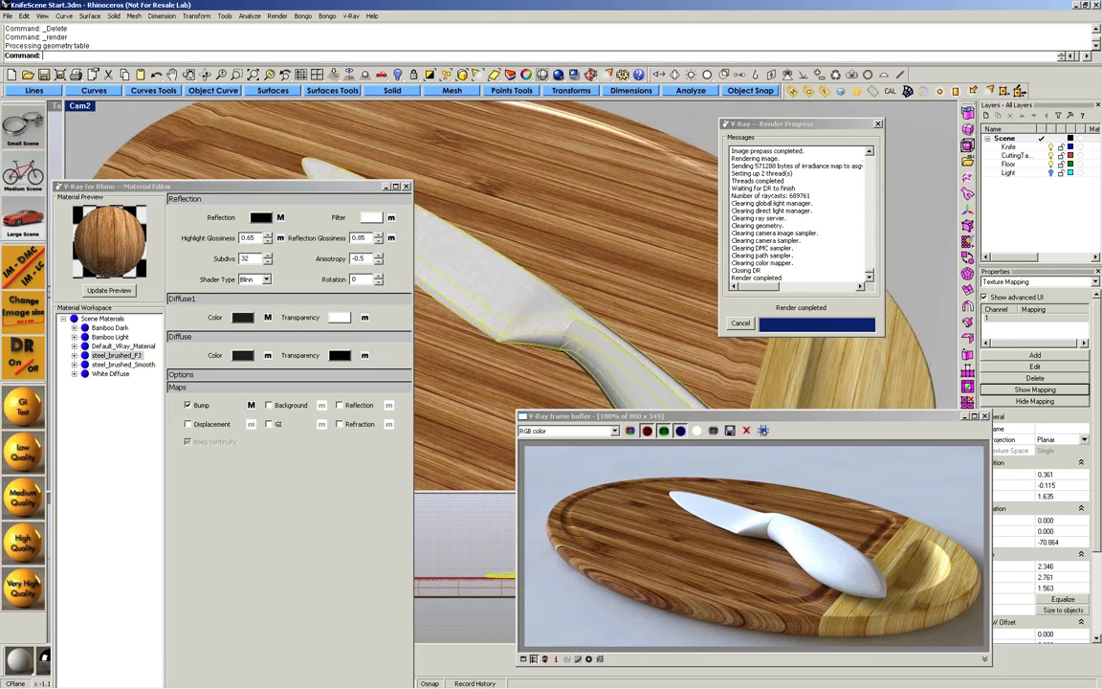
pyautogui.scroll(-2, 529, 266)
pyautogui.moveTo(529, 266); pyautogui.dragTo(308, 330, button='right')
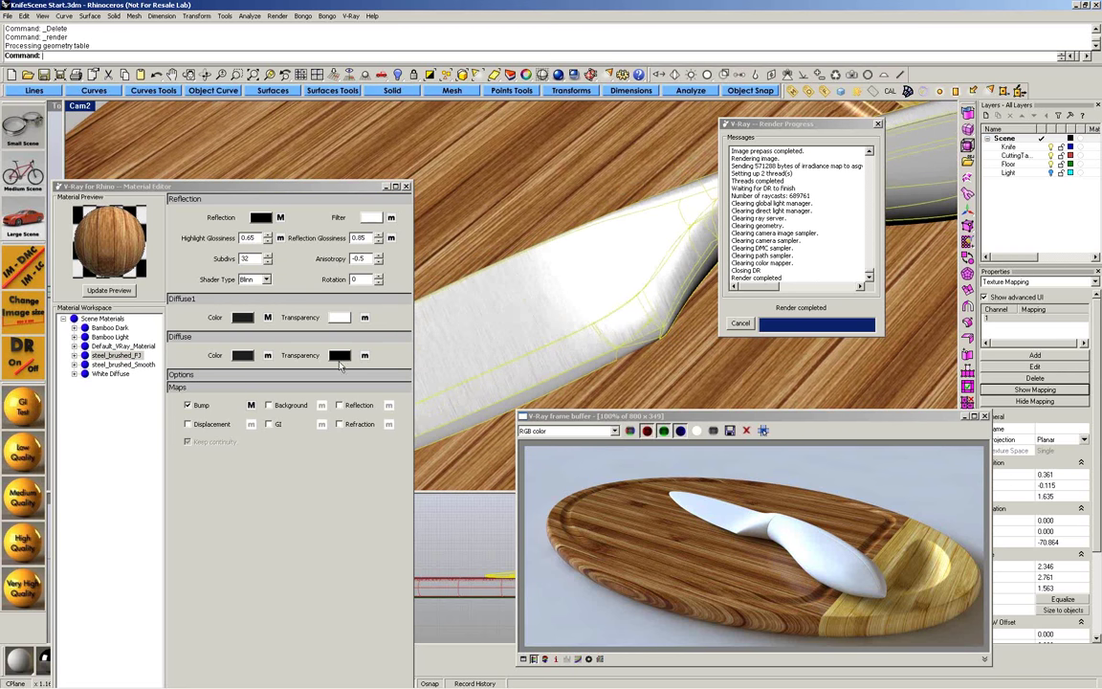
pyautogui.click(75, 355)
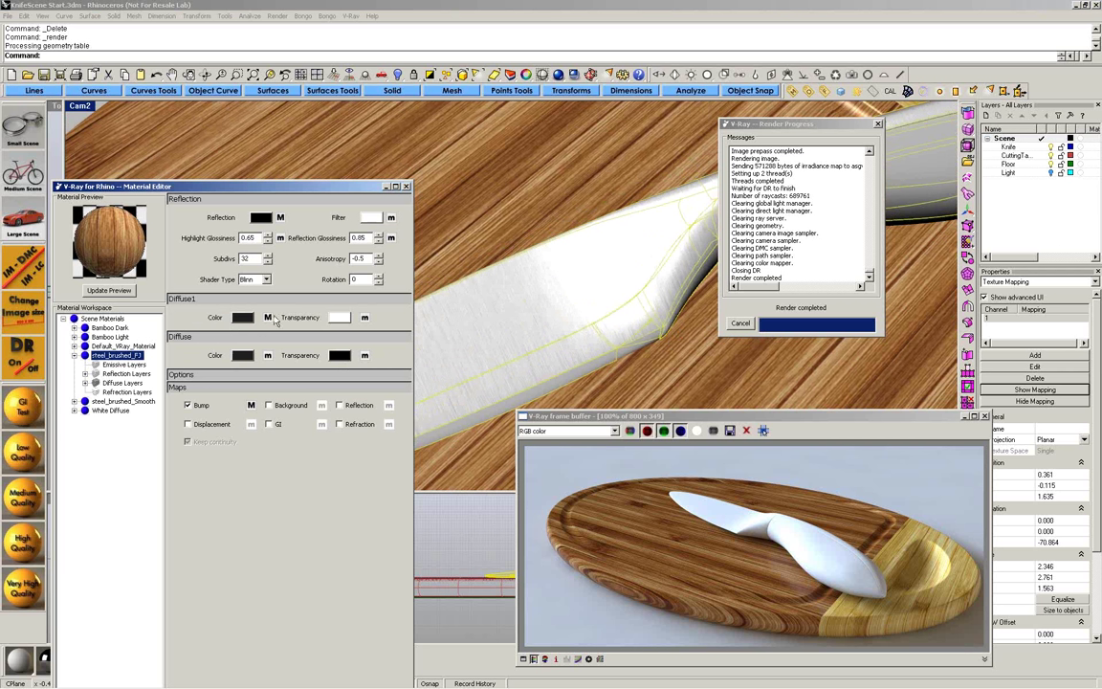
pyautogui.click(270, 319)
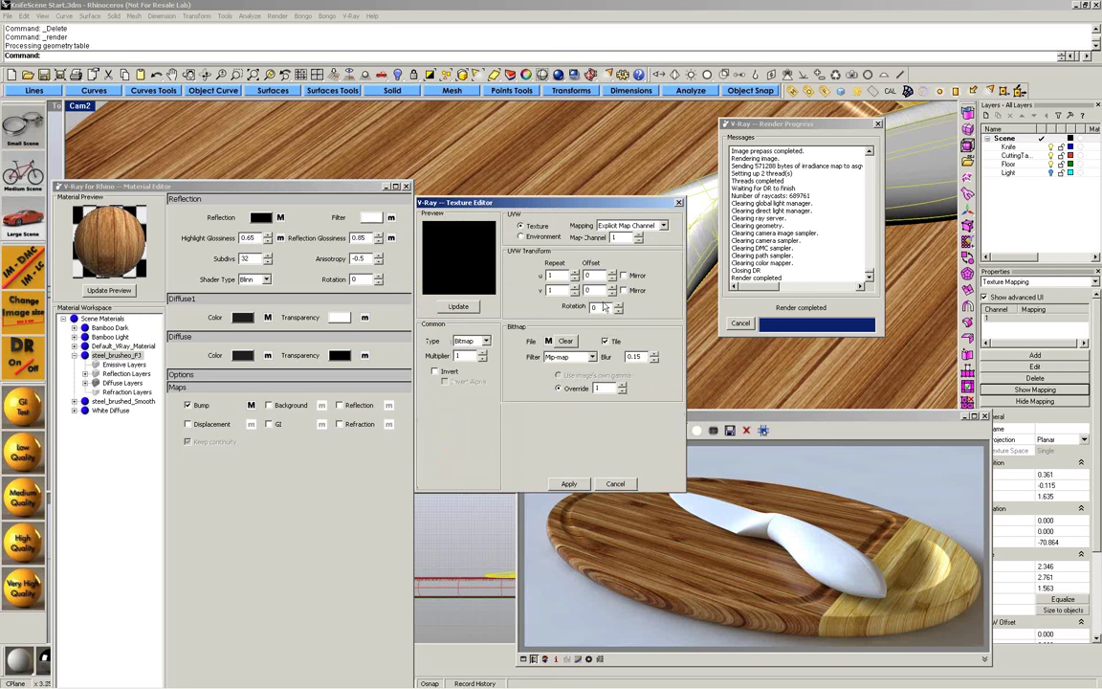
pyautogui.click(461, 306)
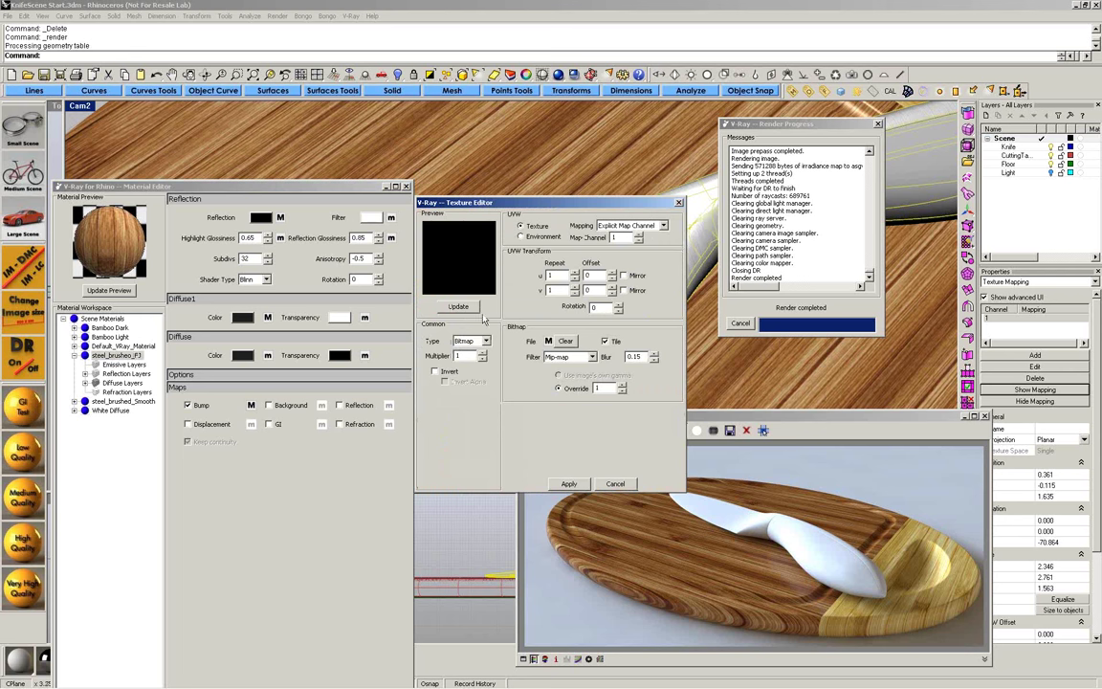
pyautogui.click(568, 484)
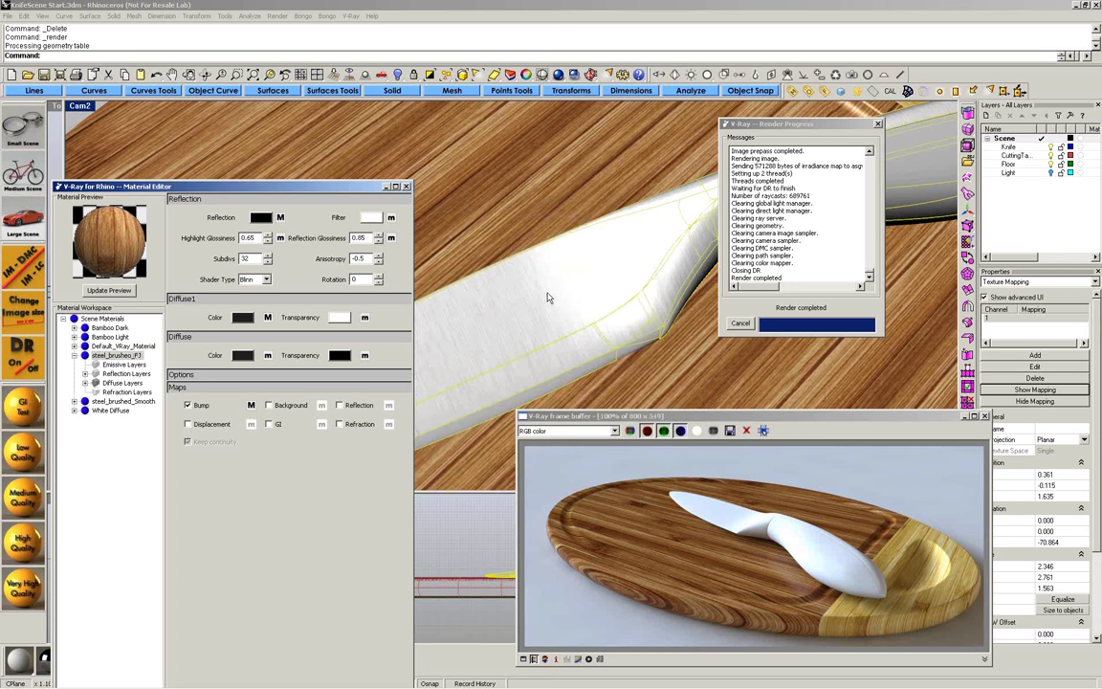
# - Review steel_brushed_FJ's Fresnel reflection map and its nested bitmap, examining the brushed effect from different angles on the blade
pyautogui.moveTo(561, 323); pyautogui.dragTo(423, 326, button='right')
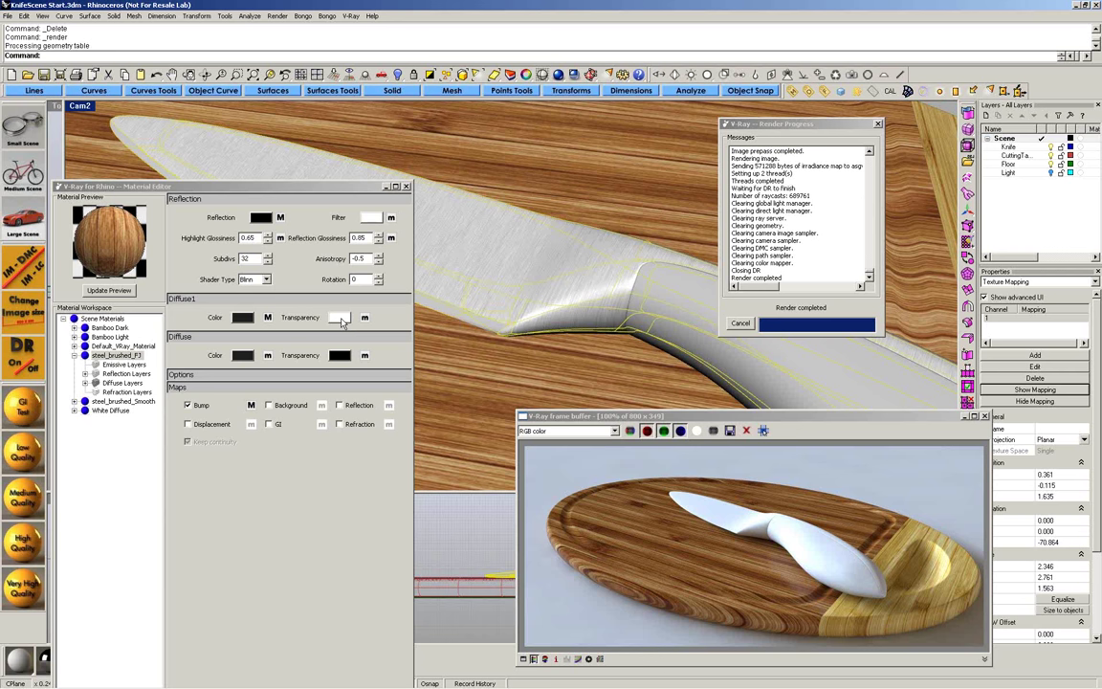
pyautogui.moveTo(536, 269); pyautogui.dragTo(574, 300, button='right')
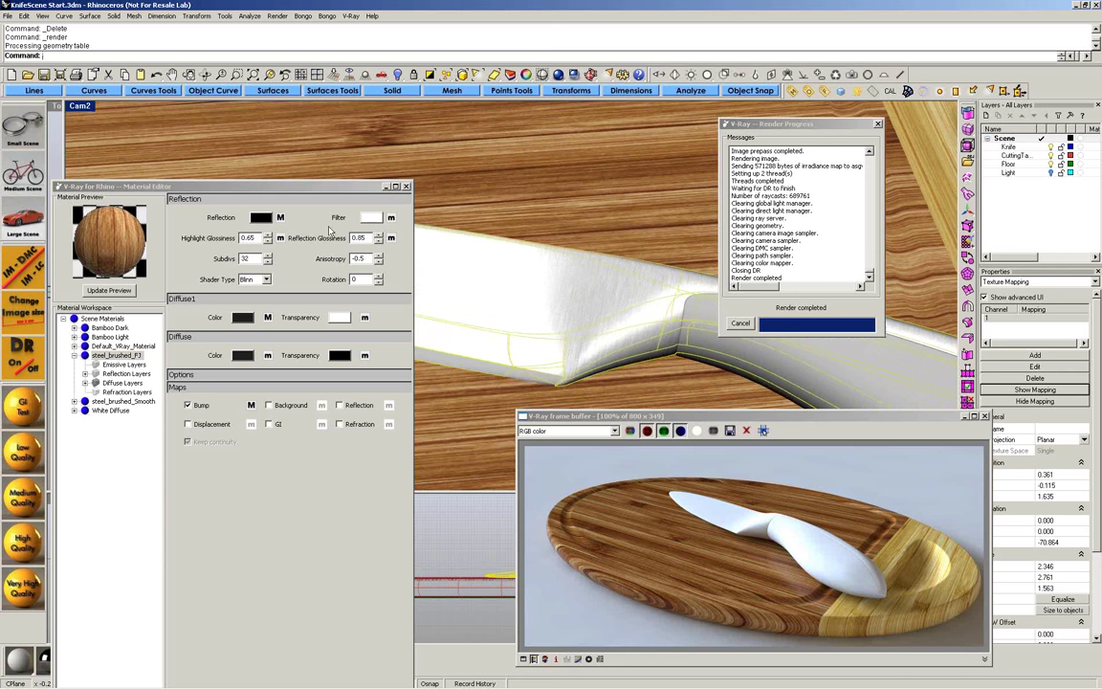
pyautogui.click(281, 218)
pyautogui.click(280, 218)
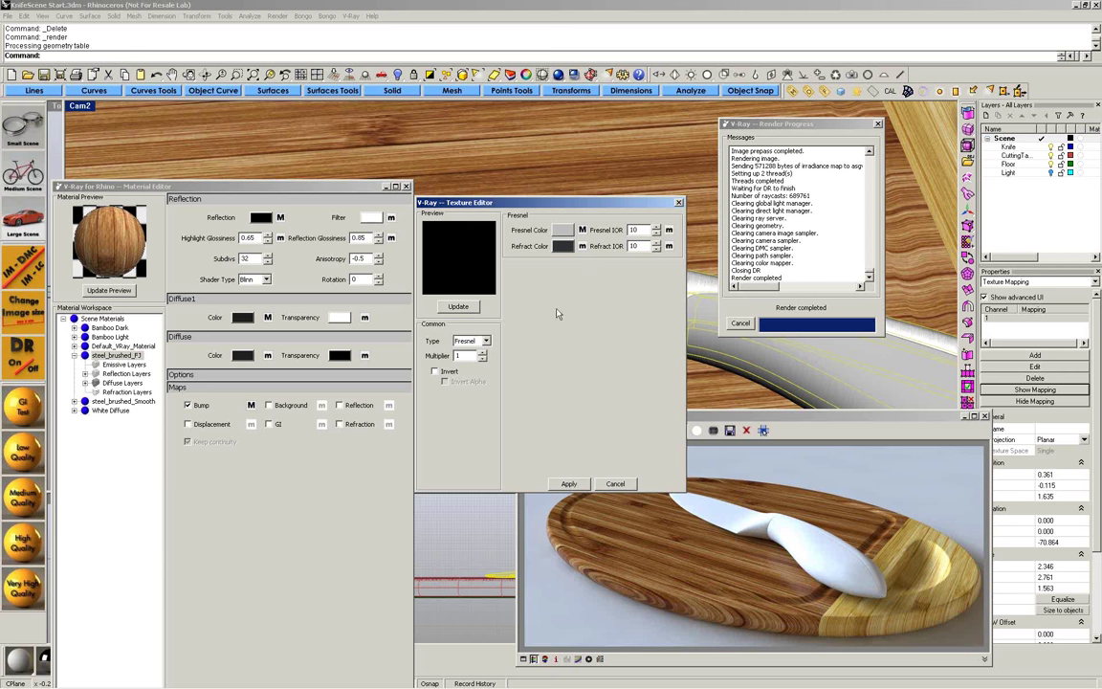
pyautogui.click(477, 319)
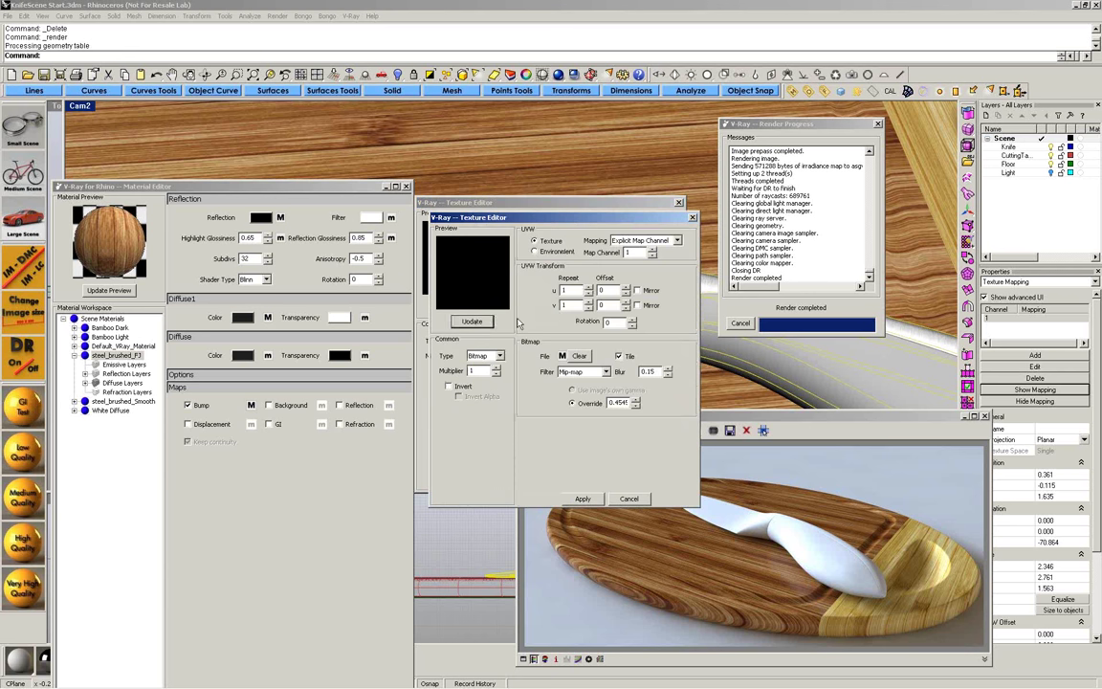
pyautogui.click(586, 499)
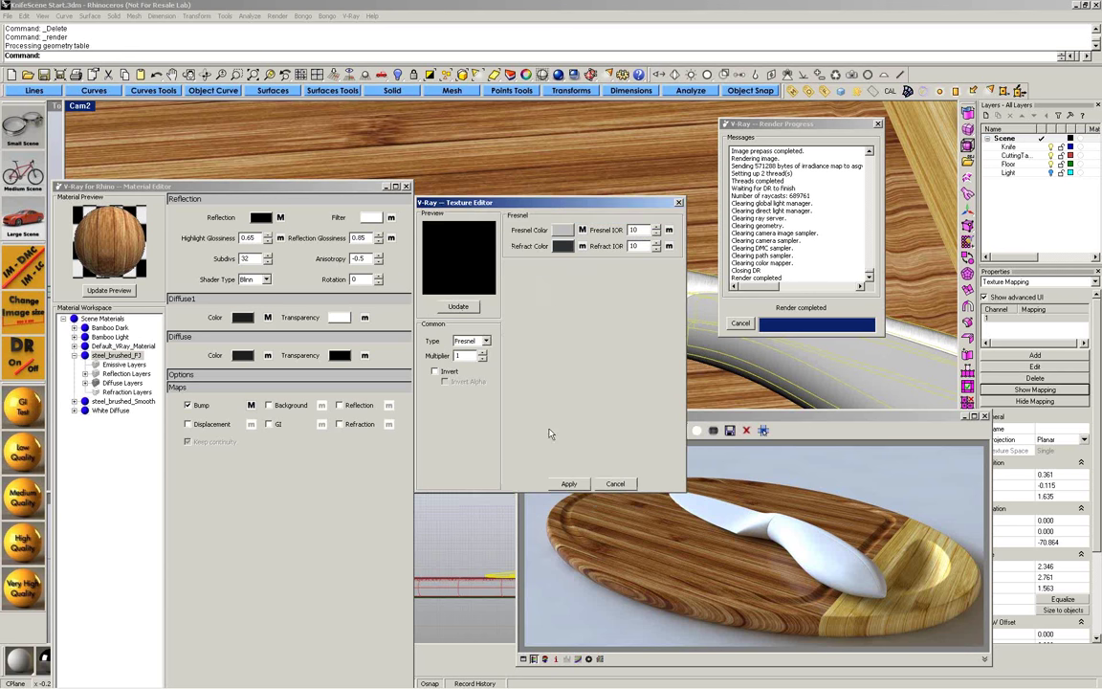
pyautogui.click(565, 481)
pyautogui.moveTo(495, 318)
pyautogui.mouseDown(button='right')
pyautogui.moveTo(447, 284)
pyautogui.moveTo(293, 279)
pyautogui.mouseUp(button='right')
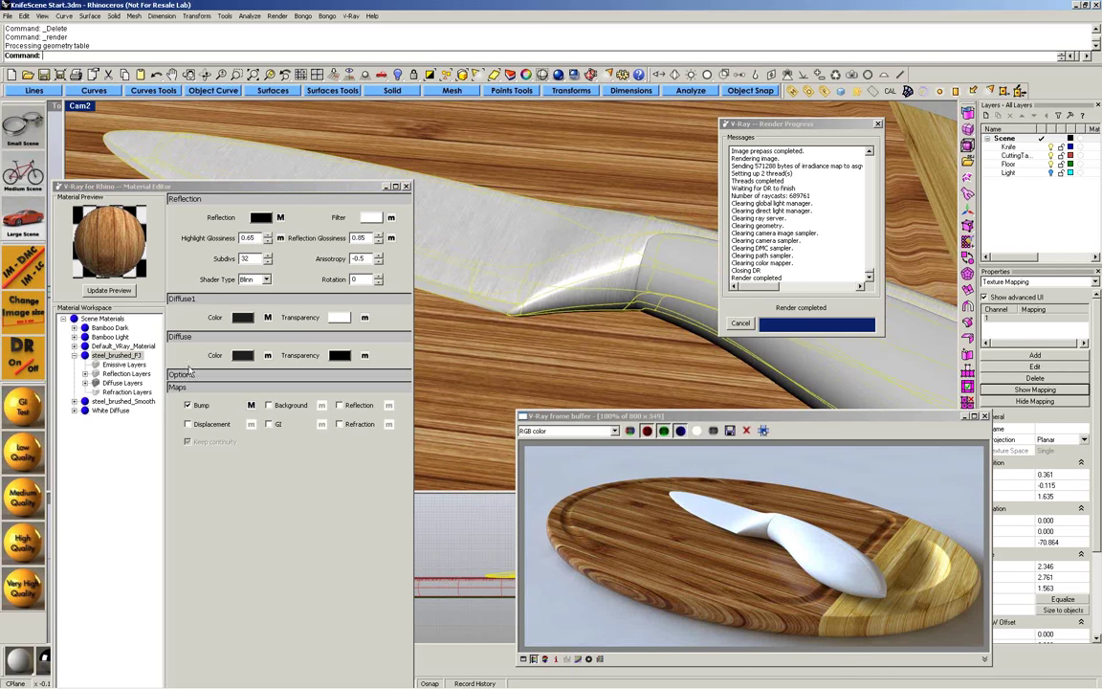
pyautogui.click(74, 355)
# - Select the blade's cutting-edge surface, restore the Cam2 view and apply the steel_brushed_Smooth material to the edge
pyautogui.click(429, 294)
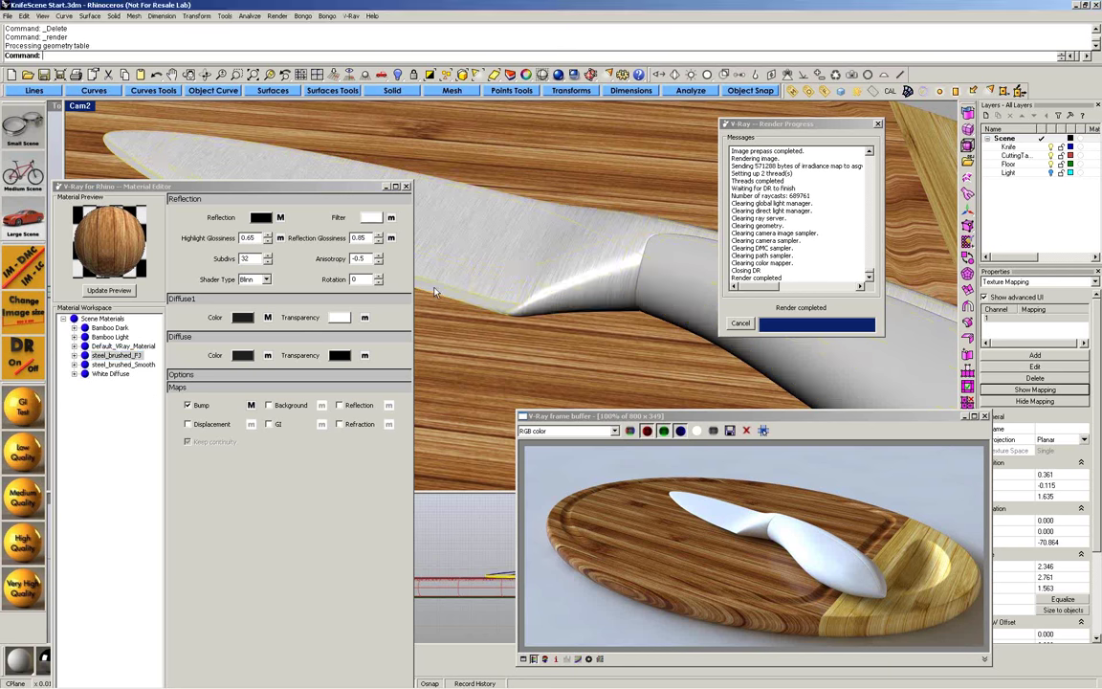
pyautogui.moveTo(512, 264); pyautogui.dragTo(566, 311, button='right')
pyautogui.scroll(5, 566, 311)
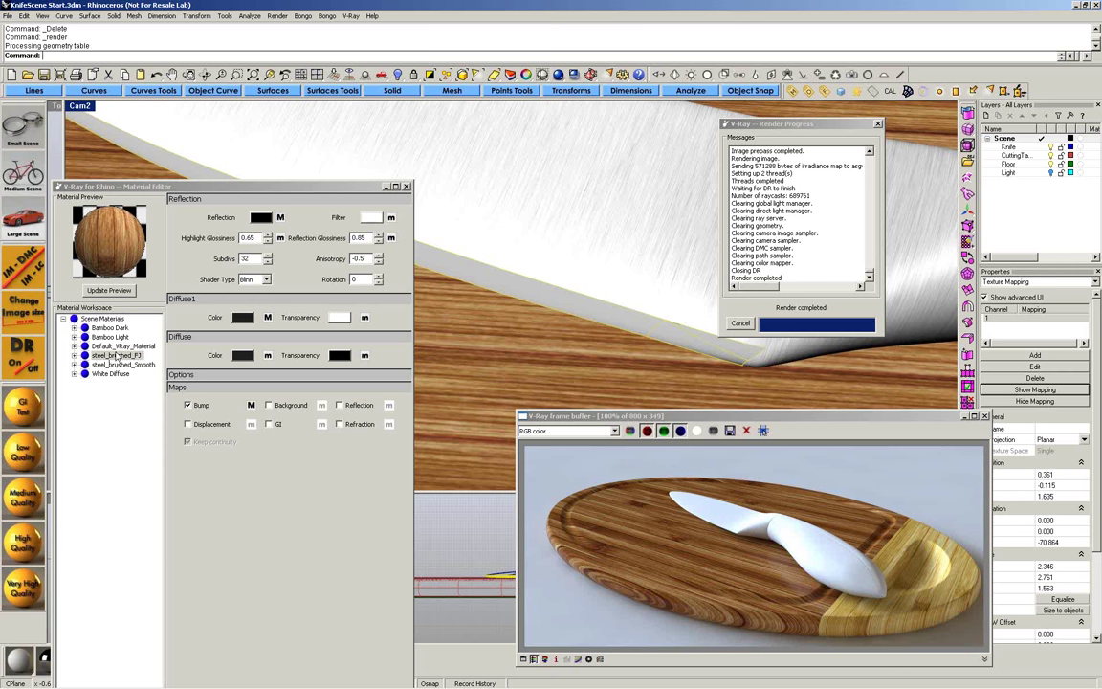
pyautogui.click(117, 364)
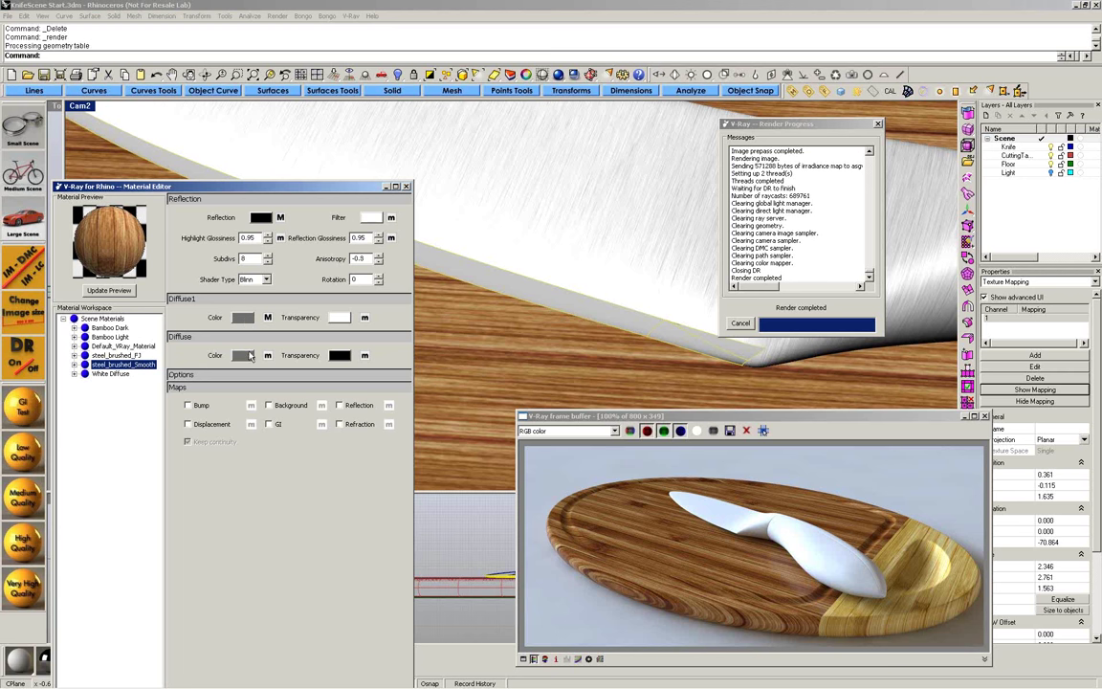
pyautogui.keyDown('shift'); pyautogui.moveTo(574, 294); pyautogui.dragTo(496, 286, button='right'); pyautogui.keyUp('shift')
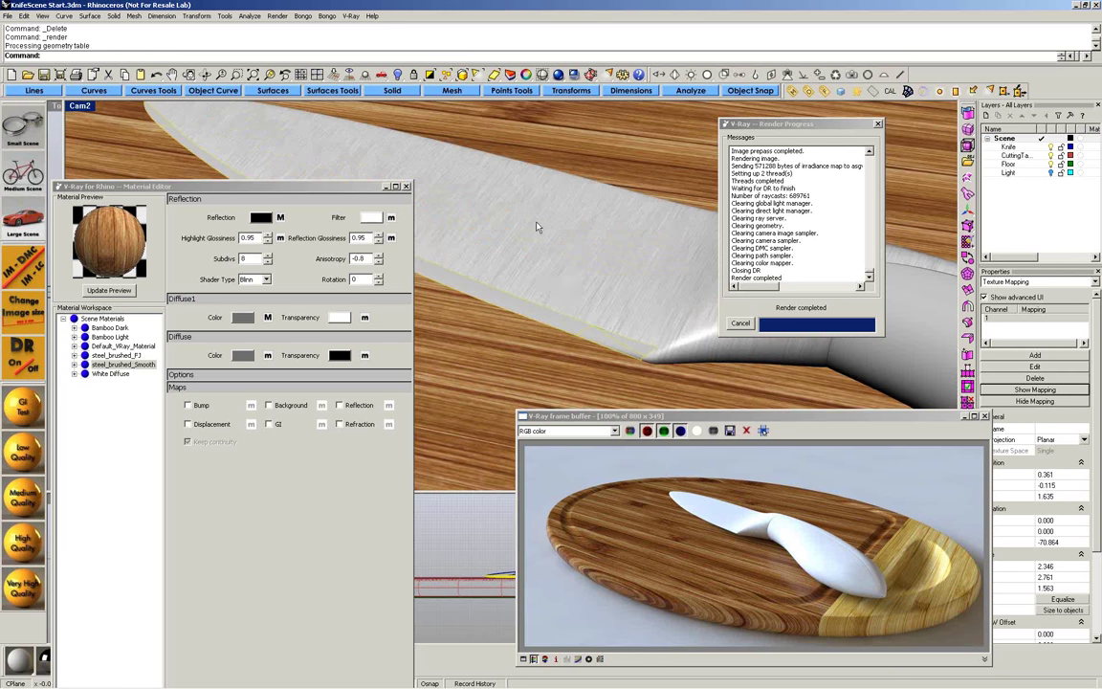
pyautogui.click(80, 105)
pyautogui.moveTo(88, 280)
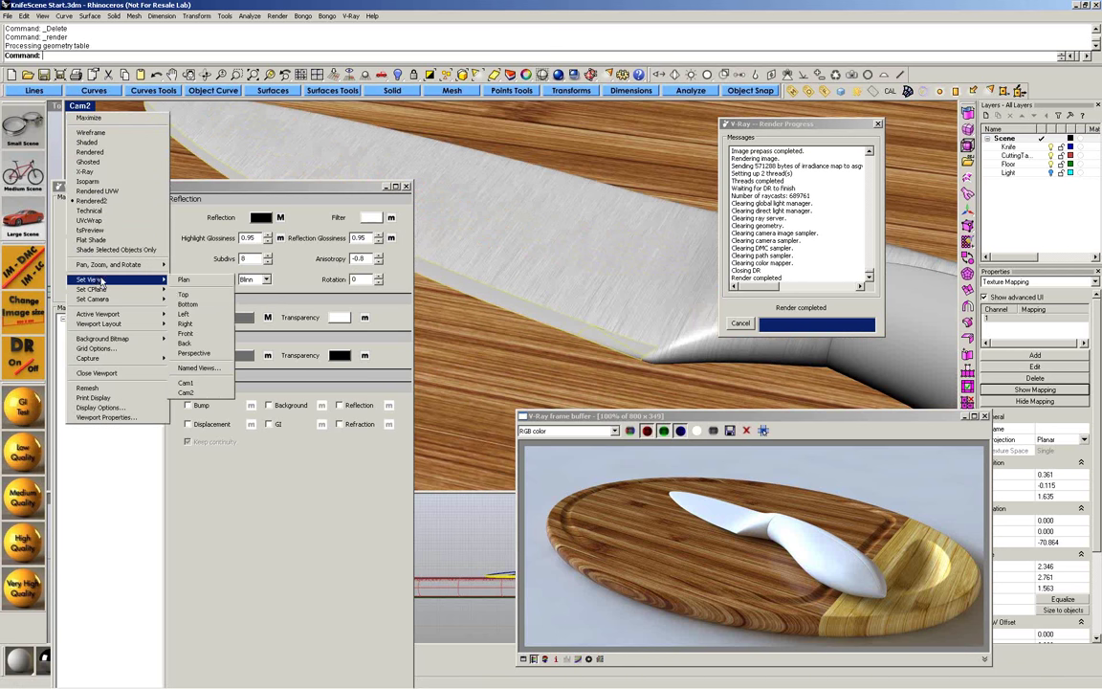
pyautogui.click(201, 393)
pyautogui.rightClick(118, 368)
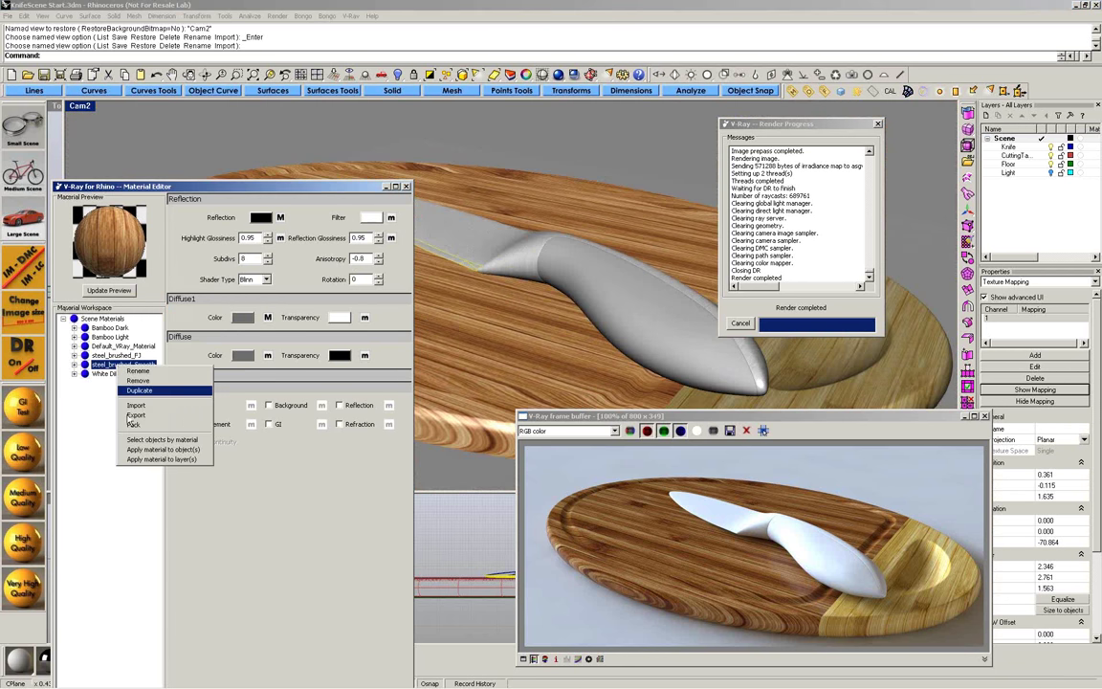
pyautogui.click(138, 451)
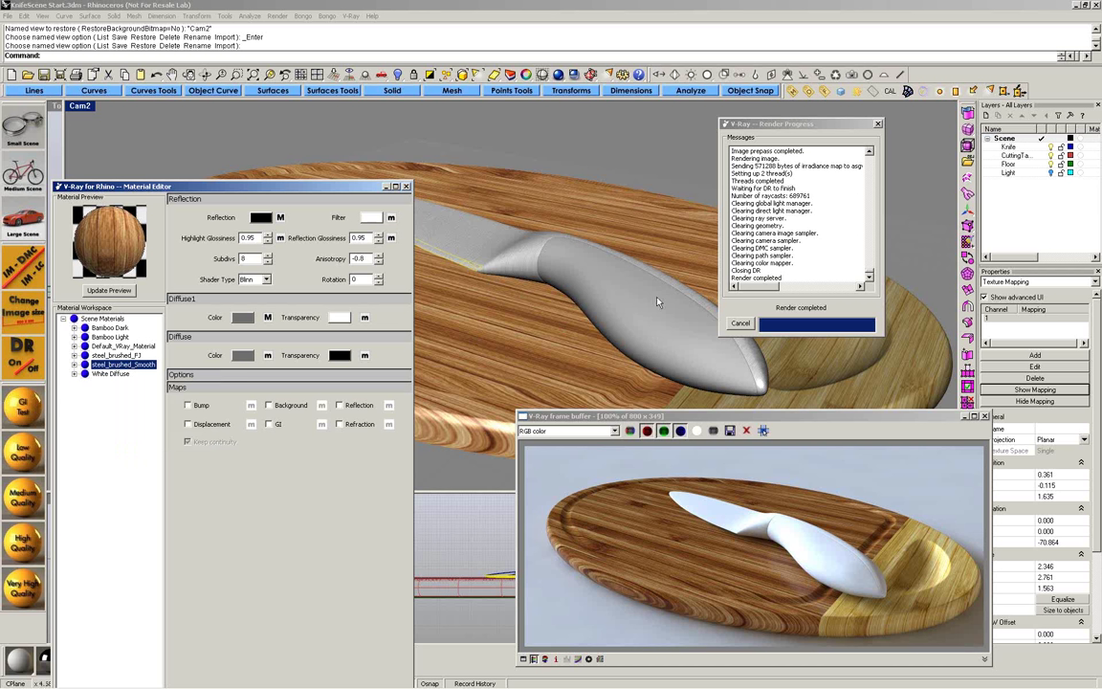
# - Select the knife's handle grip surfaces and add a new scene material named Rubber
pyautogui.click(648, 330)
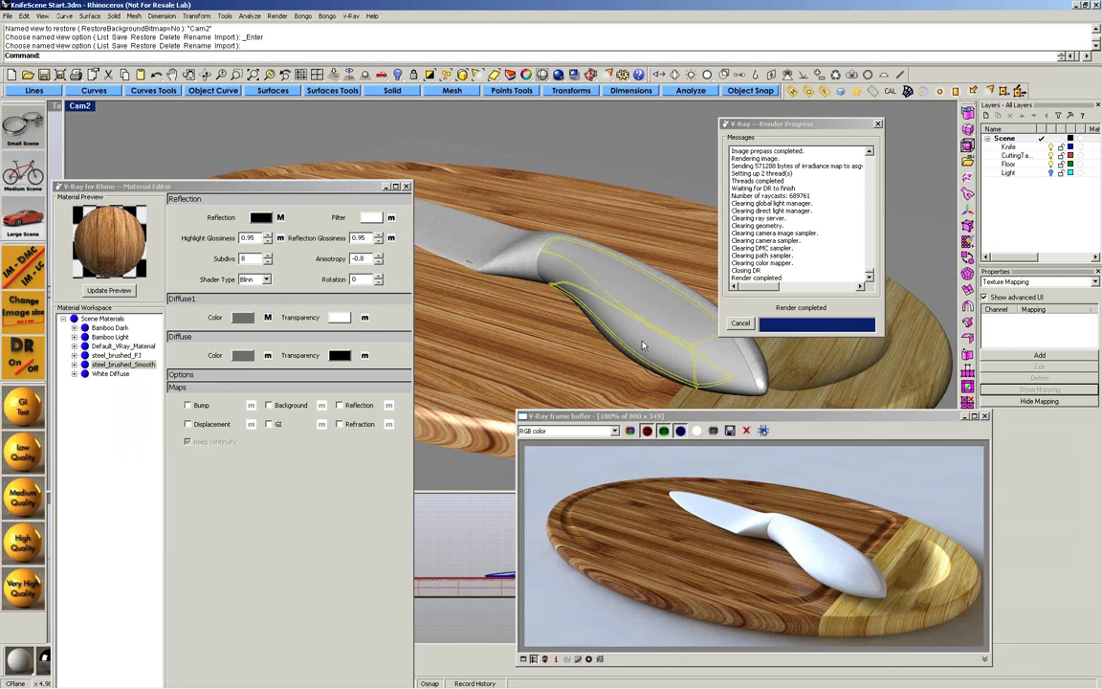
pyautogui.rightClick(118, 319)
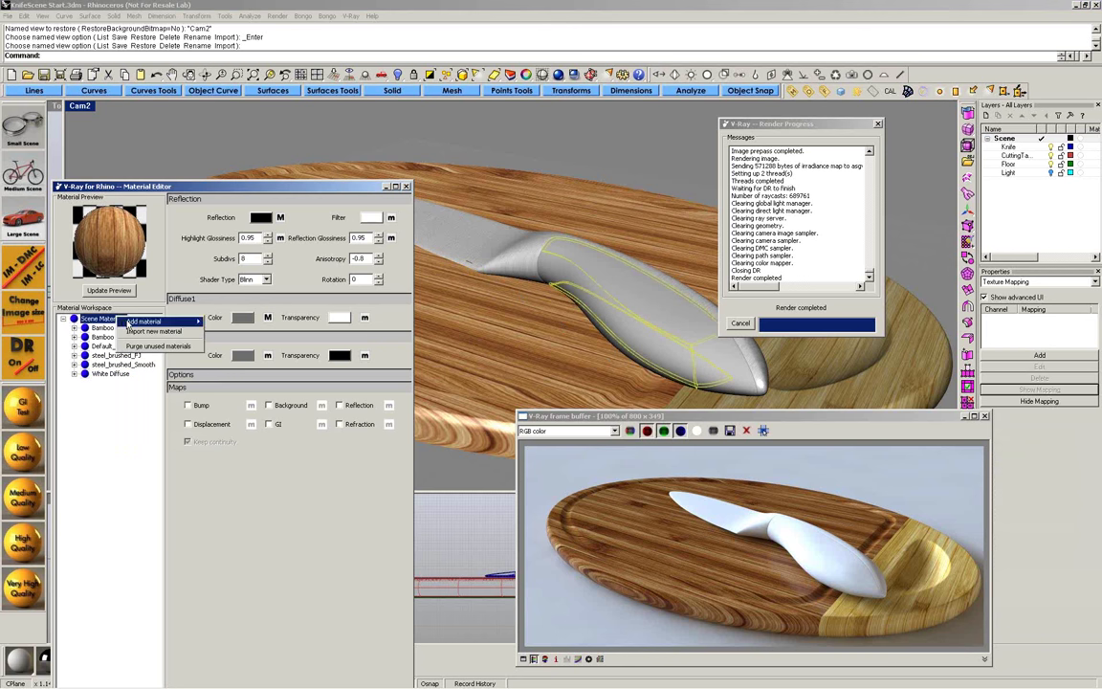
pyautogui.moveTo(143, 320)
pyautogui.click(243, 323)
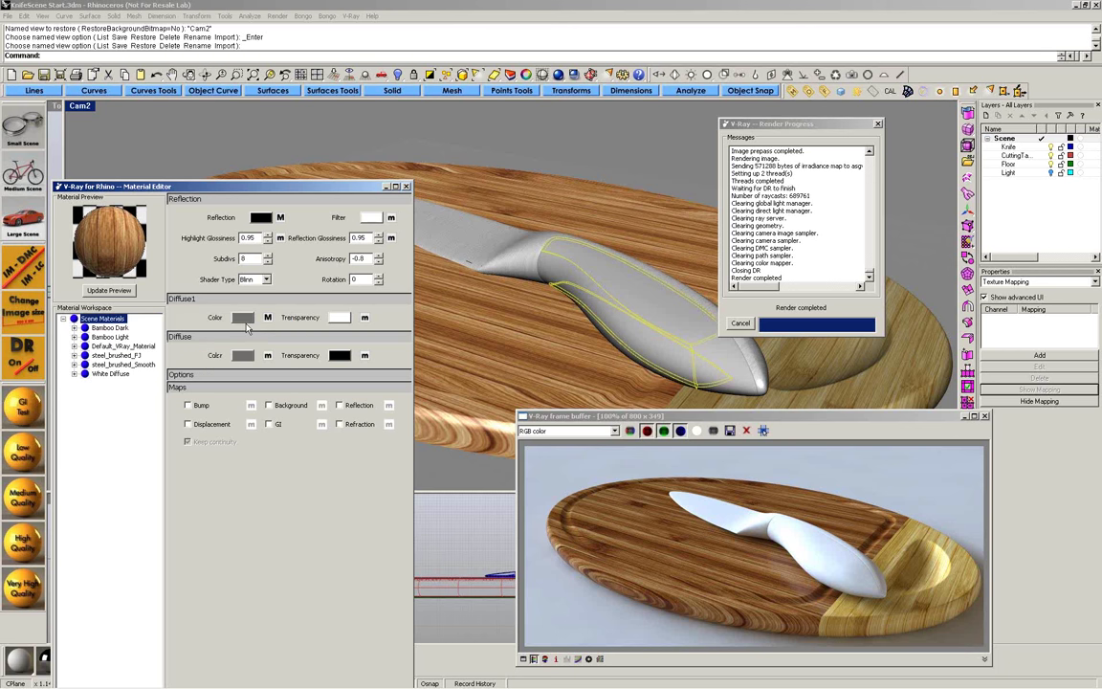
pyautogui.click(112, 347)
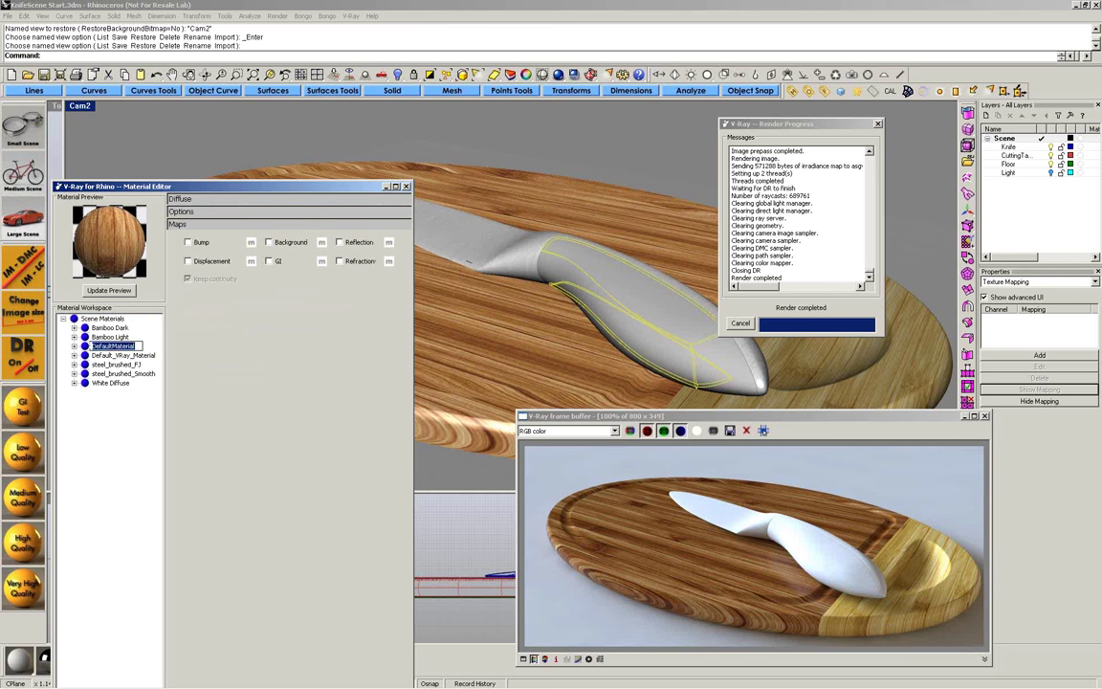
pyautogui.write('Rubber')
pyautogui.press('Return')
# - Set Rubber's diffuse color to dark gray RGB 40, 40, 40 and apply the material to the selected handle grip
pyautogui.click(182, 199)
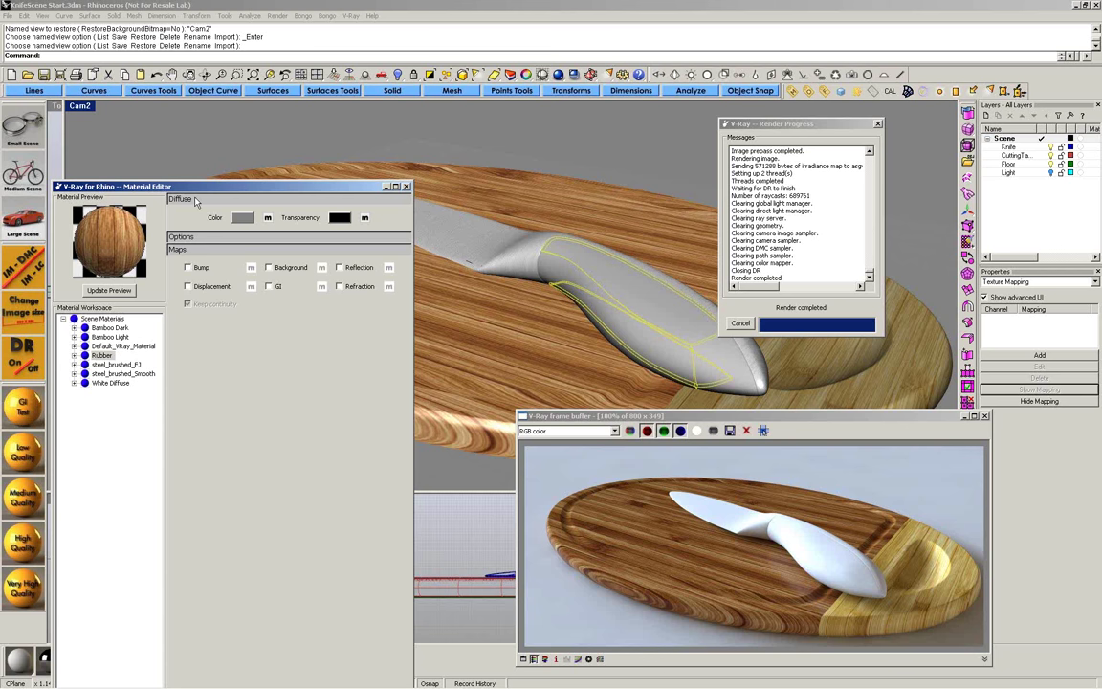
pyautogui.click(243, 217)
pyautogui.moveTo(319, 419); pyautogui.dragTo(325, 443)
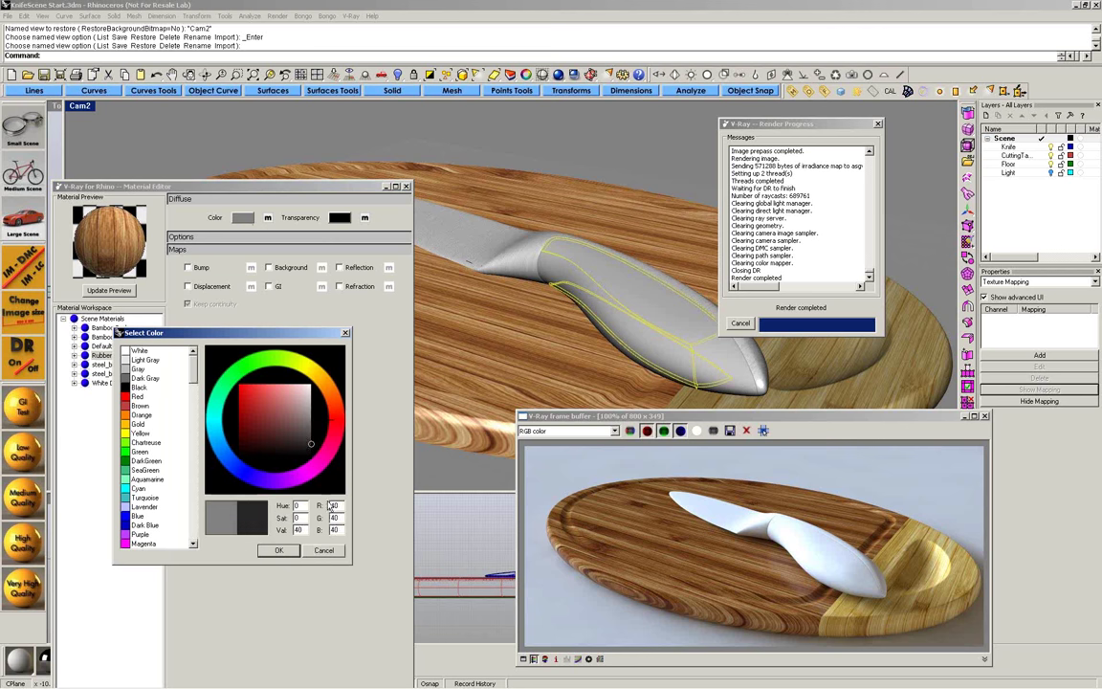
pyautogui.click(287, 550)
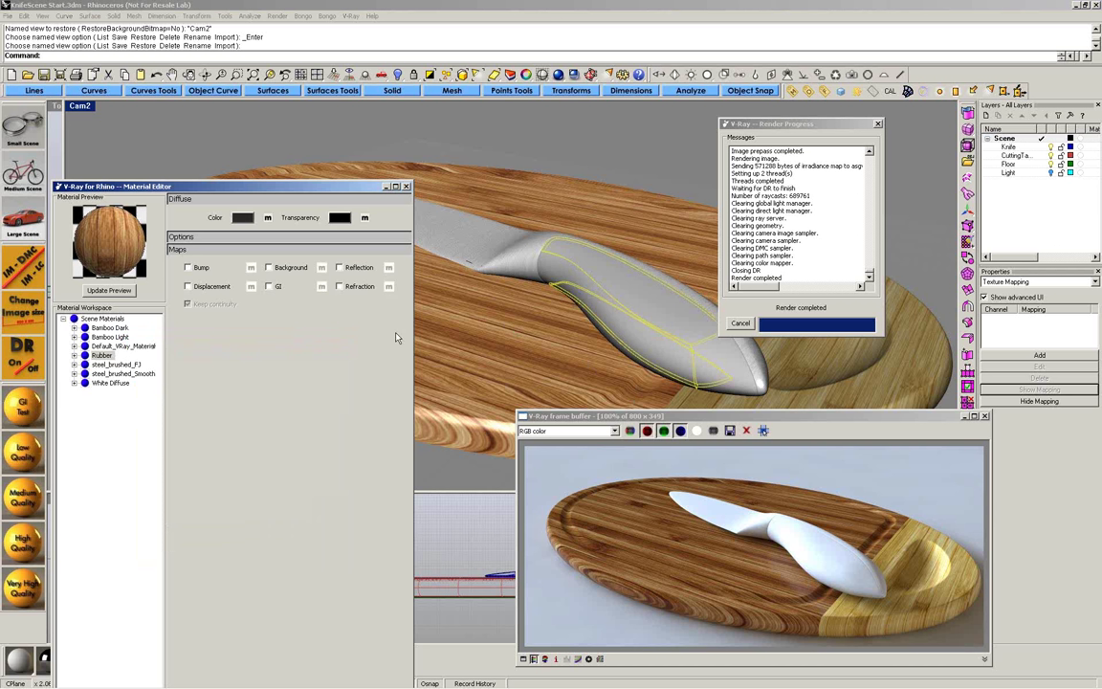
pyautogui.rightClick(101, 356)
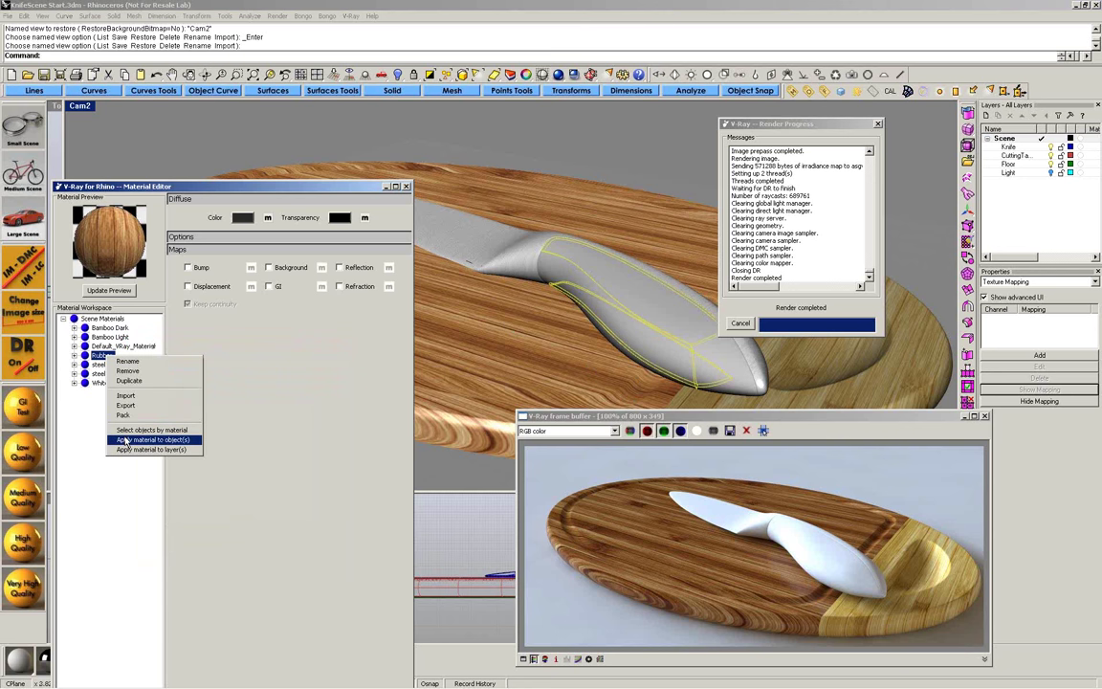
pyautogui.click(112, 443)
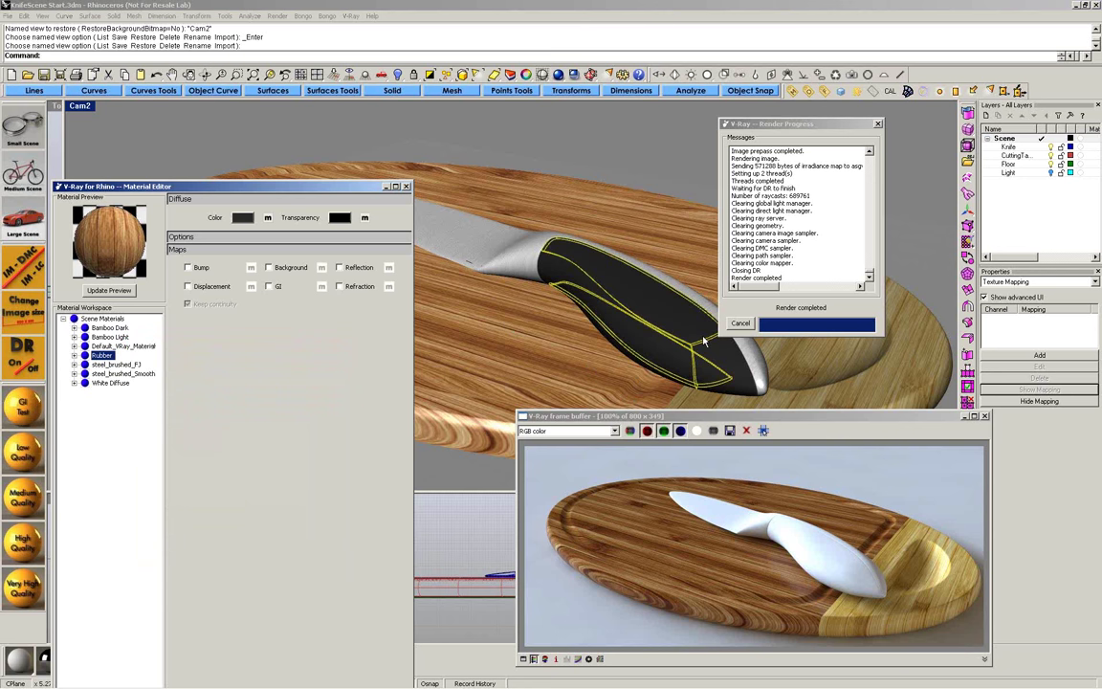
# - Add a reflection layer to the Rubber material
pyautogui.click(74, 355)
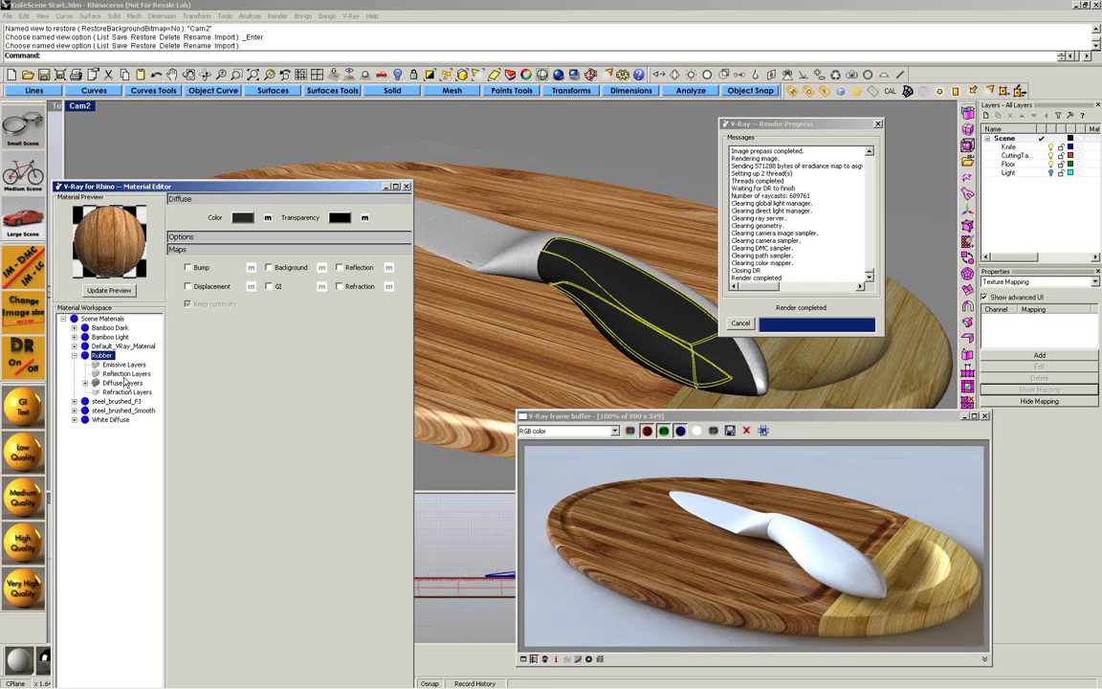
pyautogui.rightClick(124, 374)
pyautogui.click(143, 381)
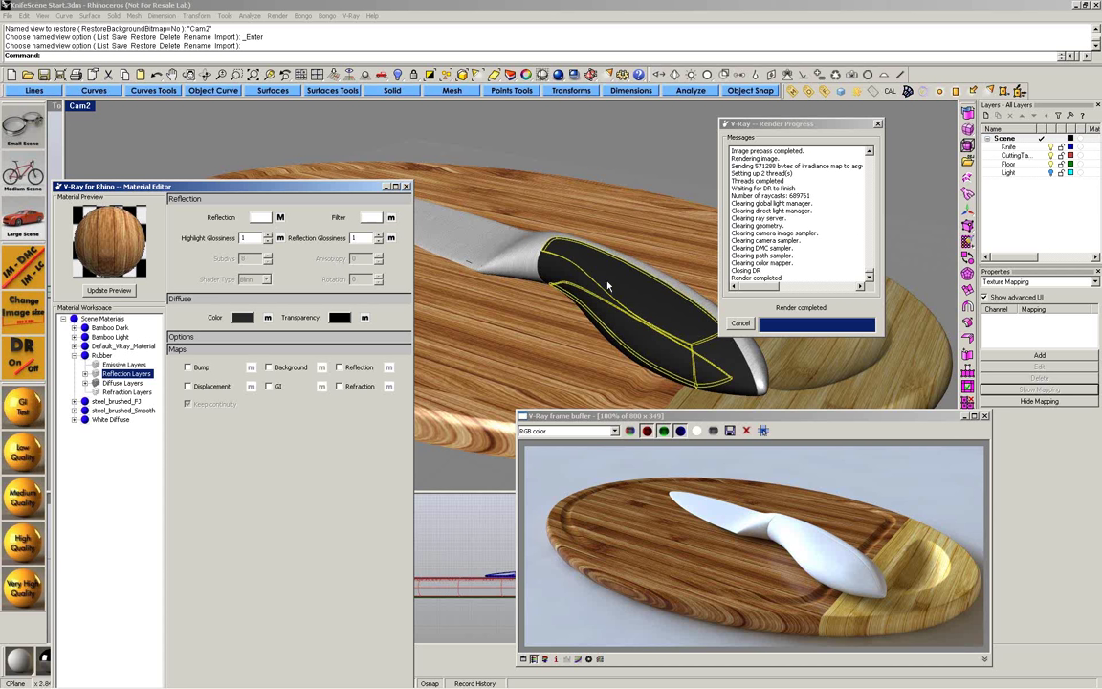
# - Set both the reflection glossiness and highlight glossiness of the Rubber material's reflection layer to 0.7
pyautogui.click(379, 242)
pyautogui.click(379, 242)
pyautogui.click(379, 242)
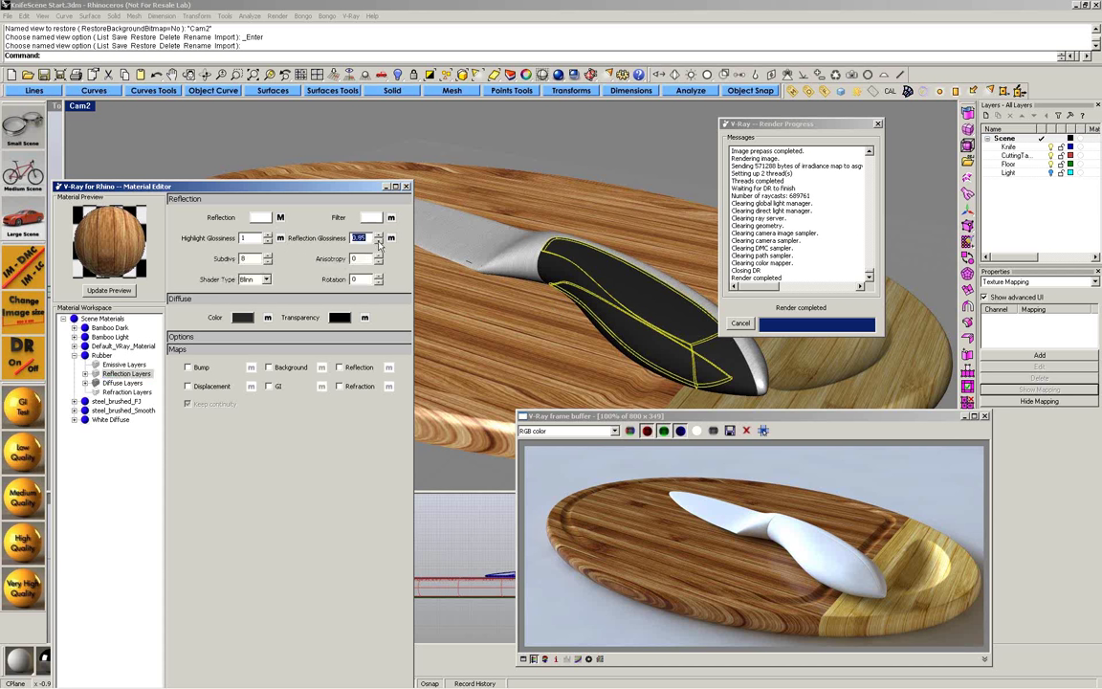
pyautogui.click(379, 242)
pyautogui.click(378, 242)
pyautogui.click(379, 242)
pyautogui.click(269, 241)
pyautogui.click(269, 241)
pyautogui.moveTo(269, 245); pyautogui.dragTo(270, 248)
# - Change the reflection filter color of the Rubber material to a medium neutral gray
pyautogui.click(371, 217)
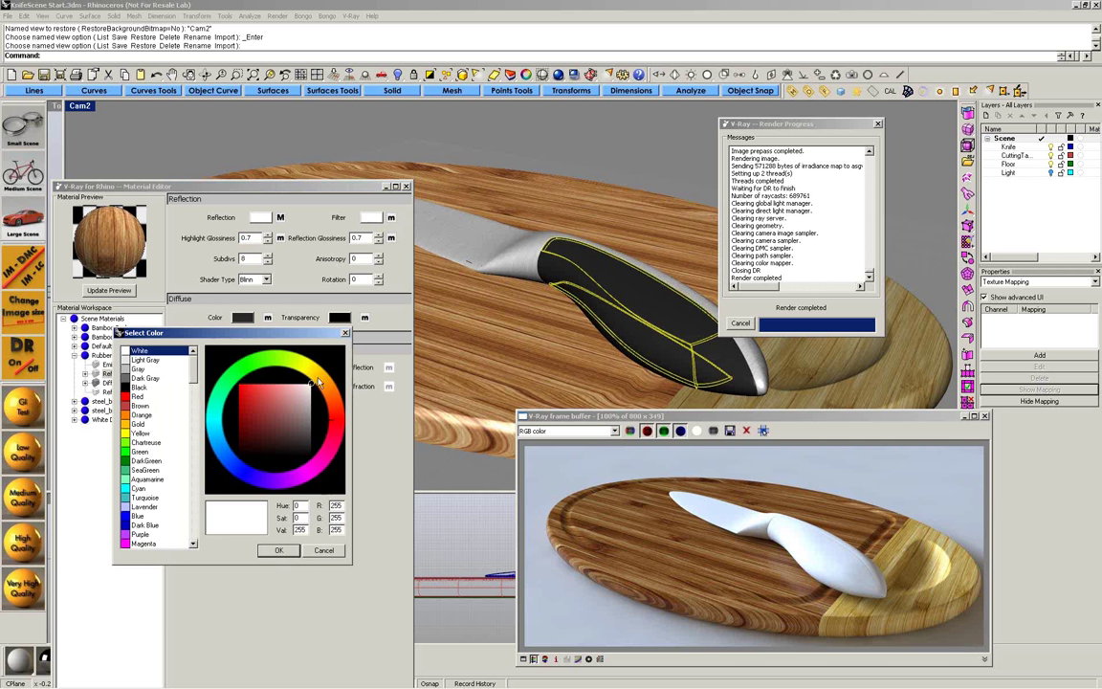
pyautogui.click(320, 409)
pyautogui.moveTo(320, 409); pyautogui.dragTo(326, 426)
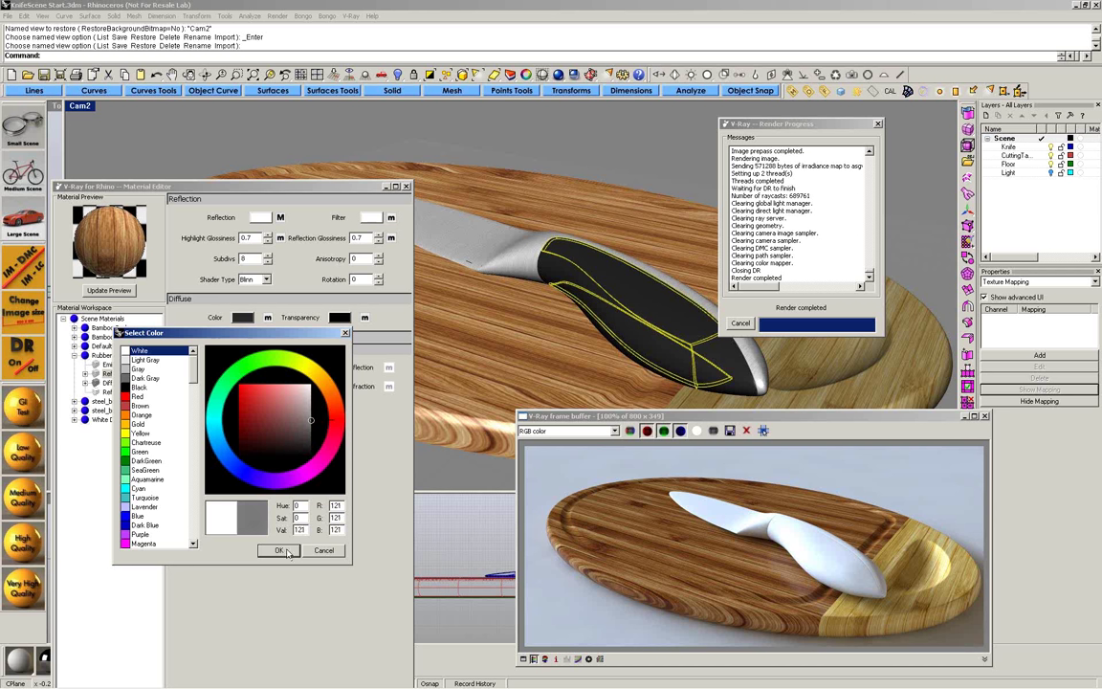
pyautogui.moveTo(302, 530); pyautogui.dragTo(320, 533)
pyautogui.write('5')
pyautogui.press('Return')
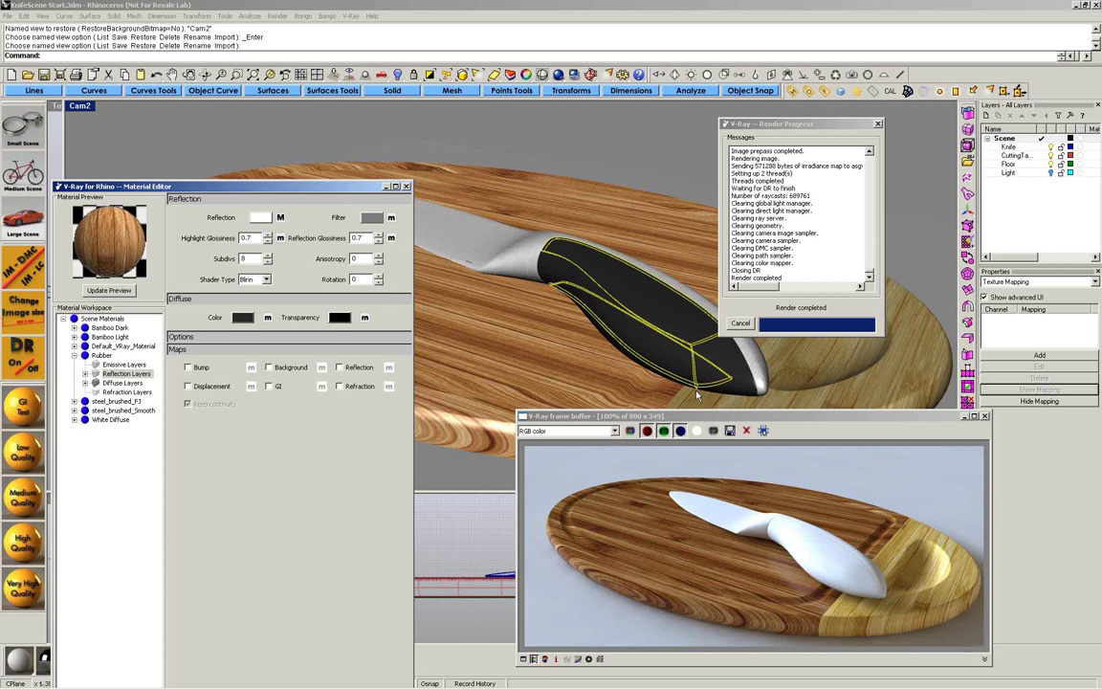
# - Enable bump mapping on the Rubber material using a Noise texture with size 0.01 and a reduced multiplier
pyautogui.click(188, 367)
pyautogui.click(250, 367)
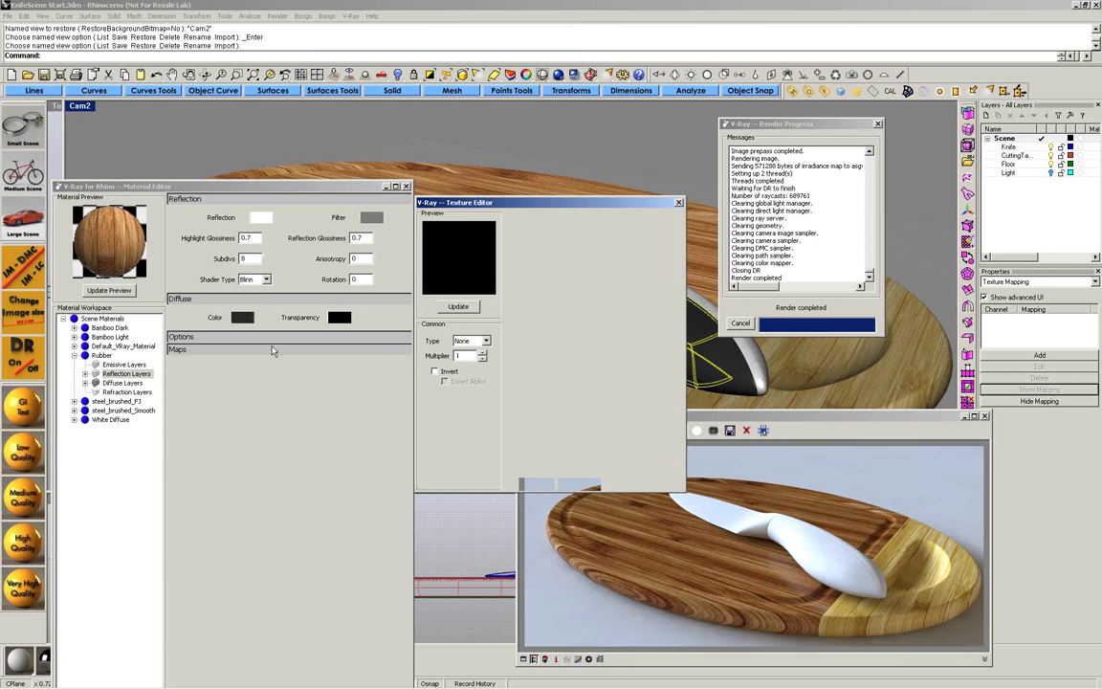
pyautogui.click(472, 340)
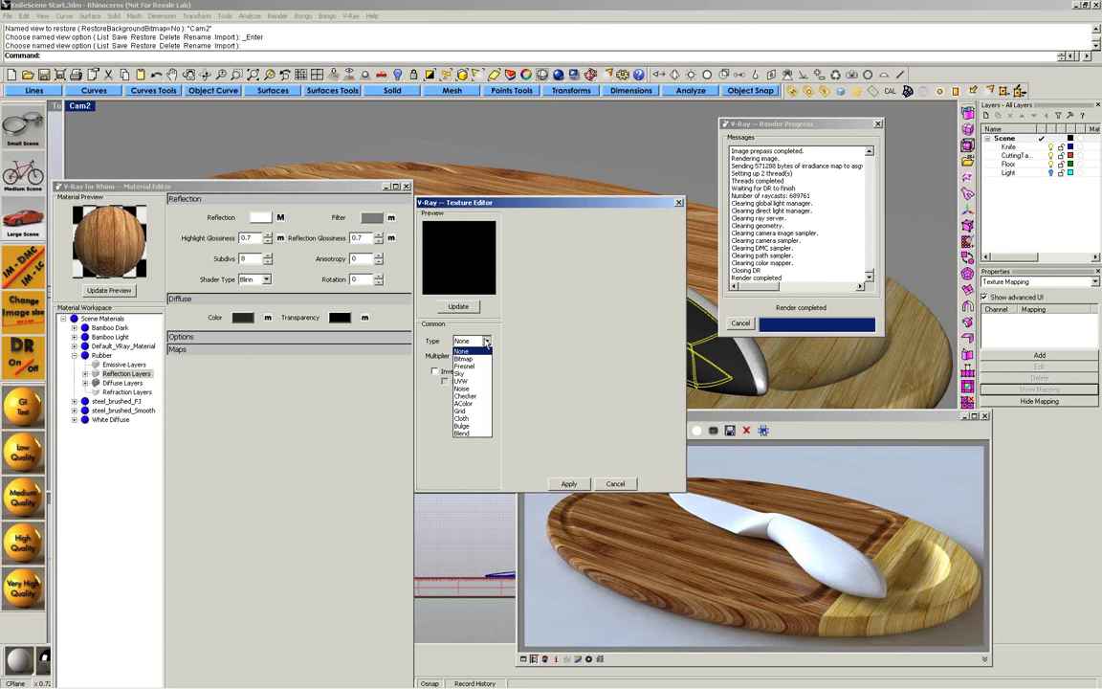
pyautogui.click(471, 389)
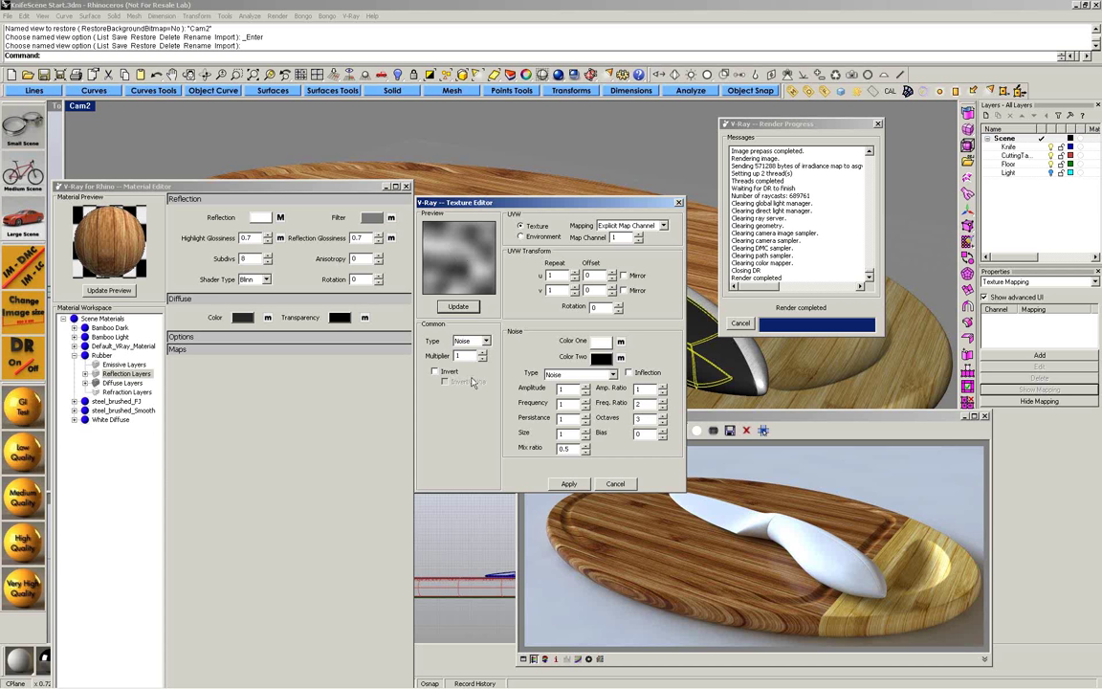
pyautogui.moveTo(472, 357); pyautogui.dragTo(442, 360)
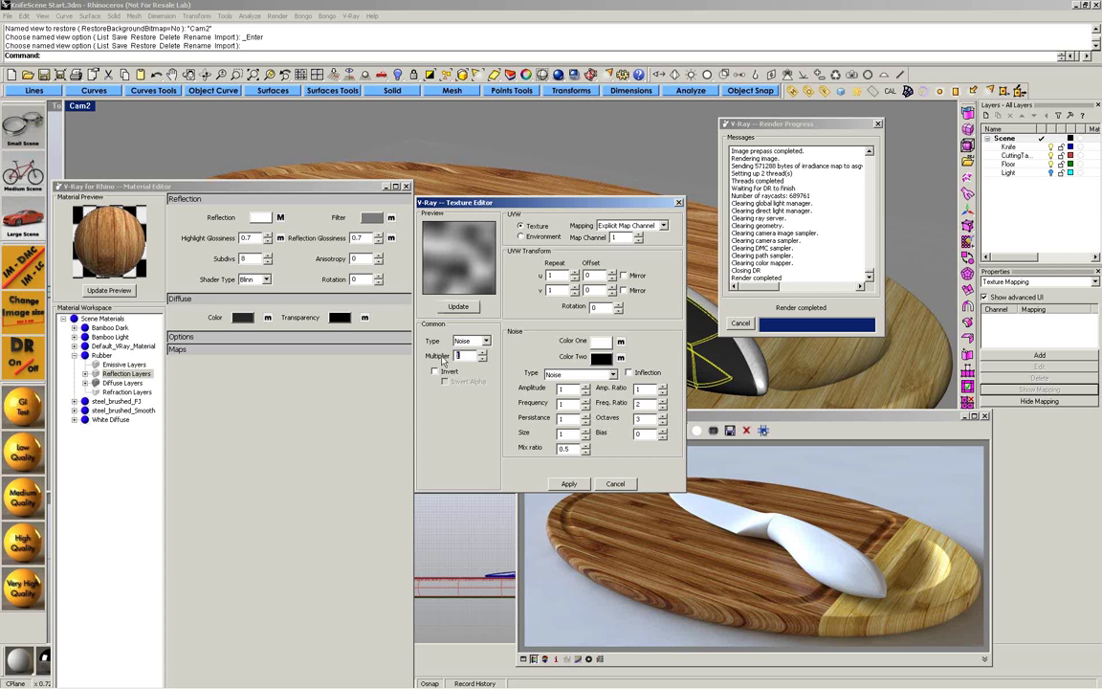
pyautogui.doubleClick(568, 433)
pyautogui.write('.')
pyautogui.click(458, 308)
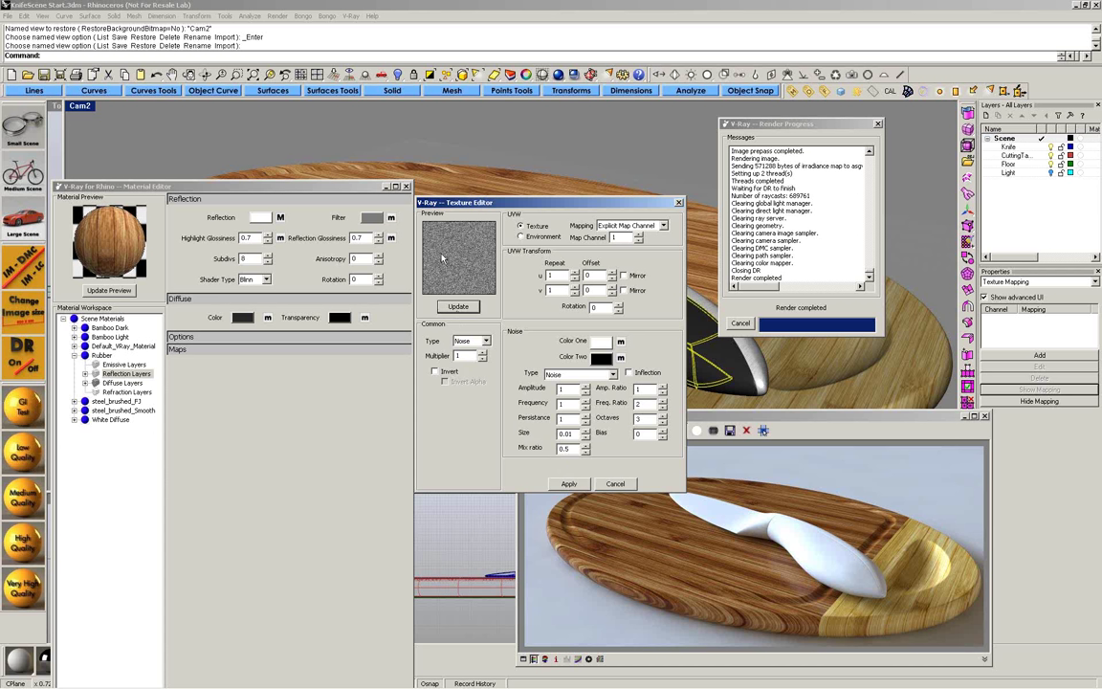
pyautogui.moveTo(470, 354); pyautogui.dragTo(446, 365)
pyautogui.write('.')
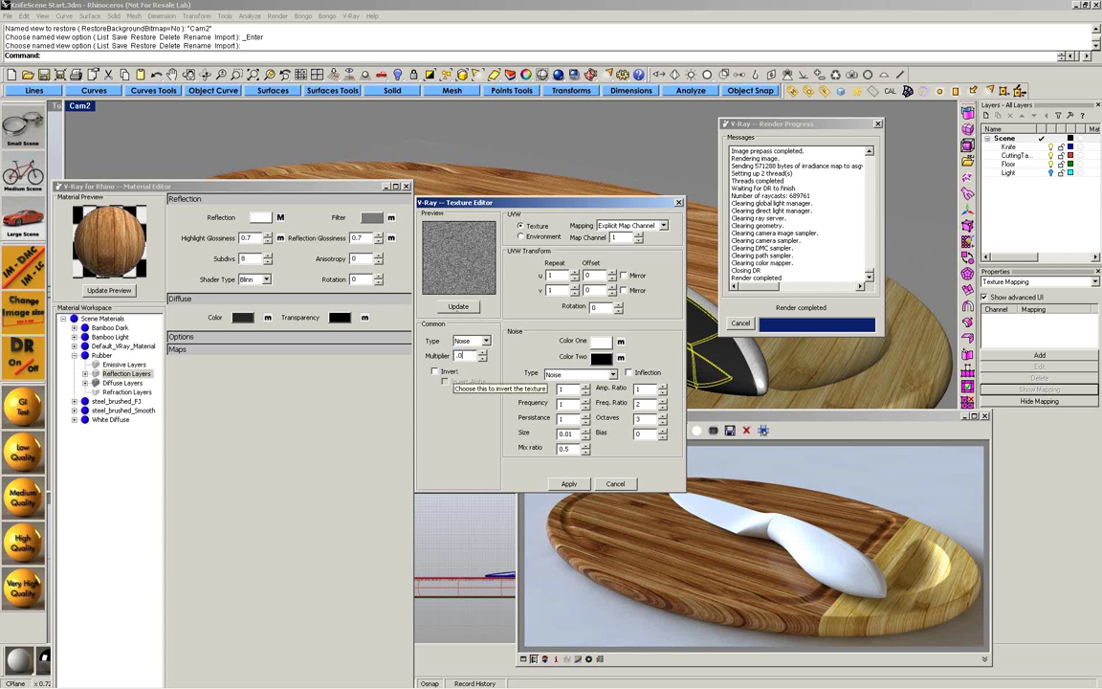
pyautogui.click(568, 484)
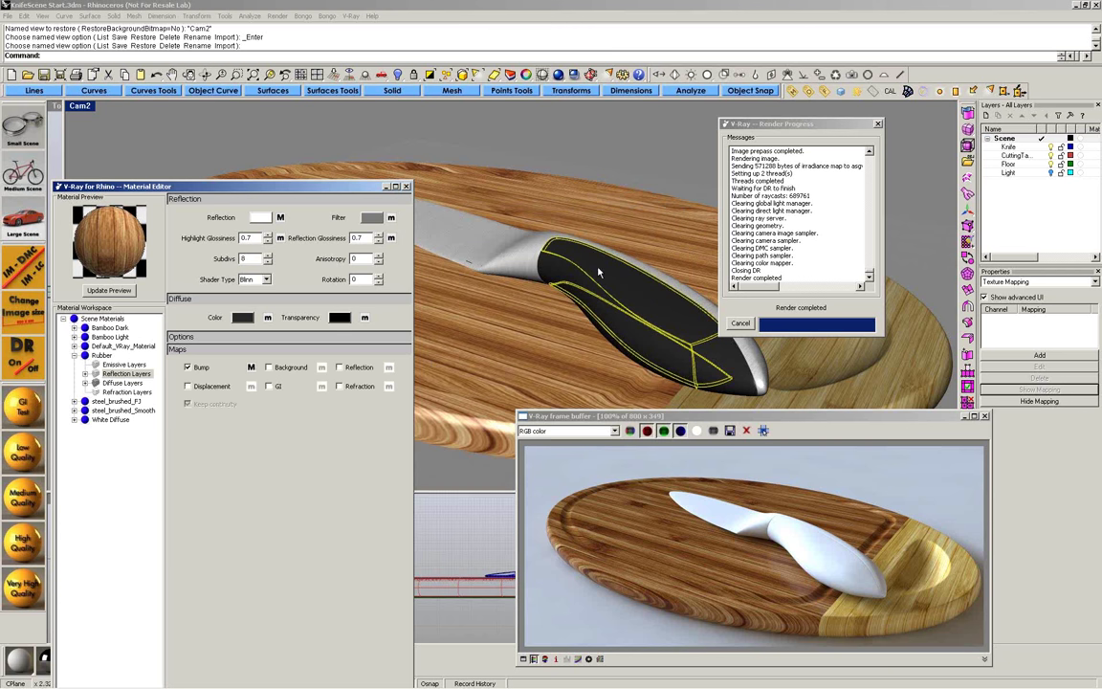
# - Render the Cam2 view with the updated knife materials and move the frame buffer clear of the lower viewport
pyautogui.click(842, 91)
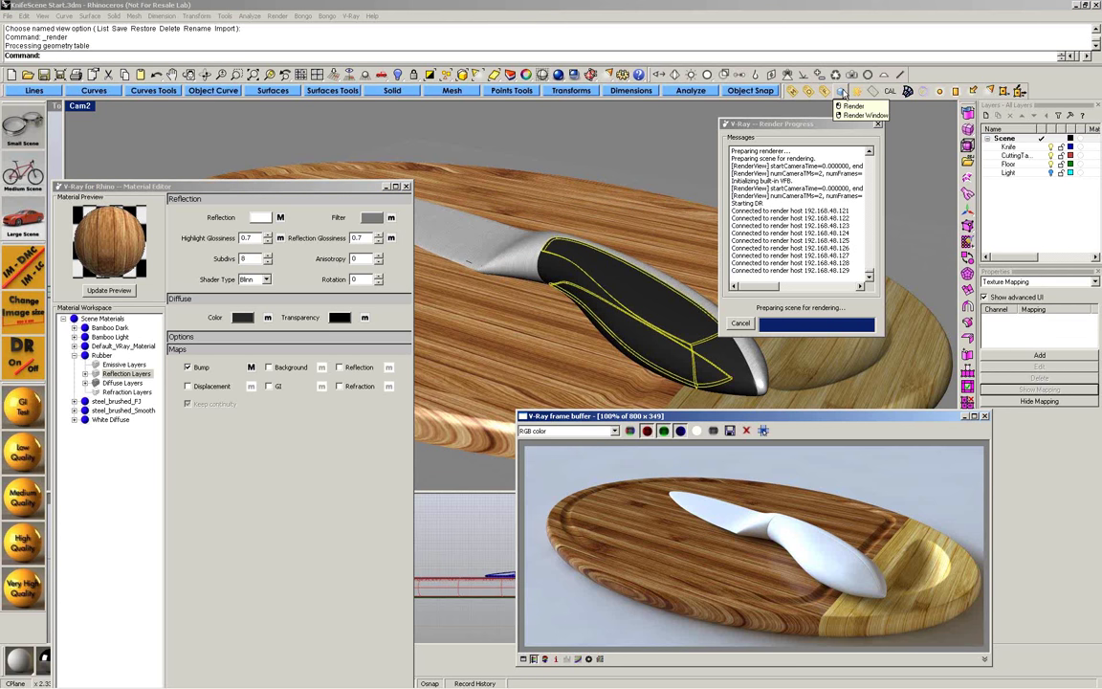
pyautogui.moveTo(737, 419); pyautogui.dragTo(644, 275)
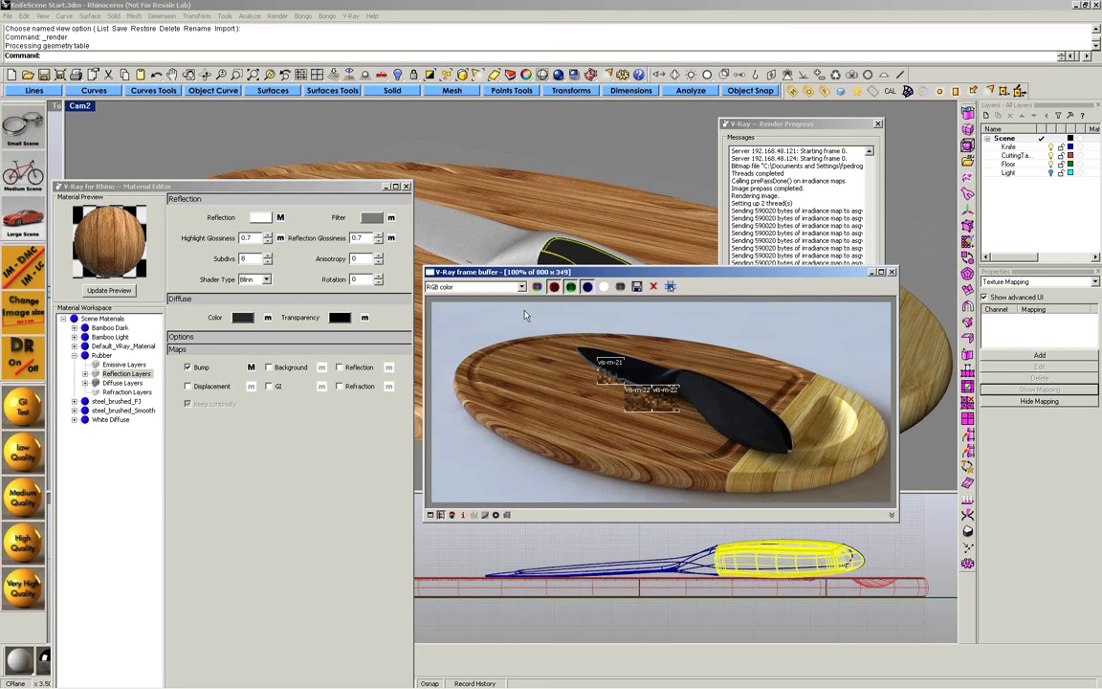
# - Add a new VRayMtl to the scene materials and name it Granite
pyautogui.rightClick(114, 321)
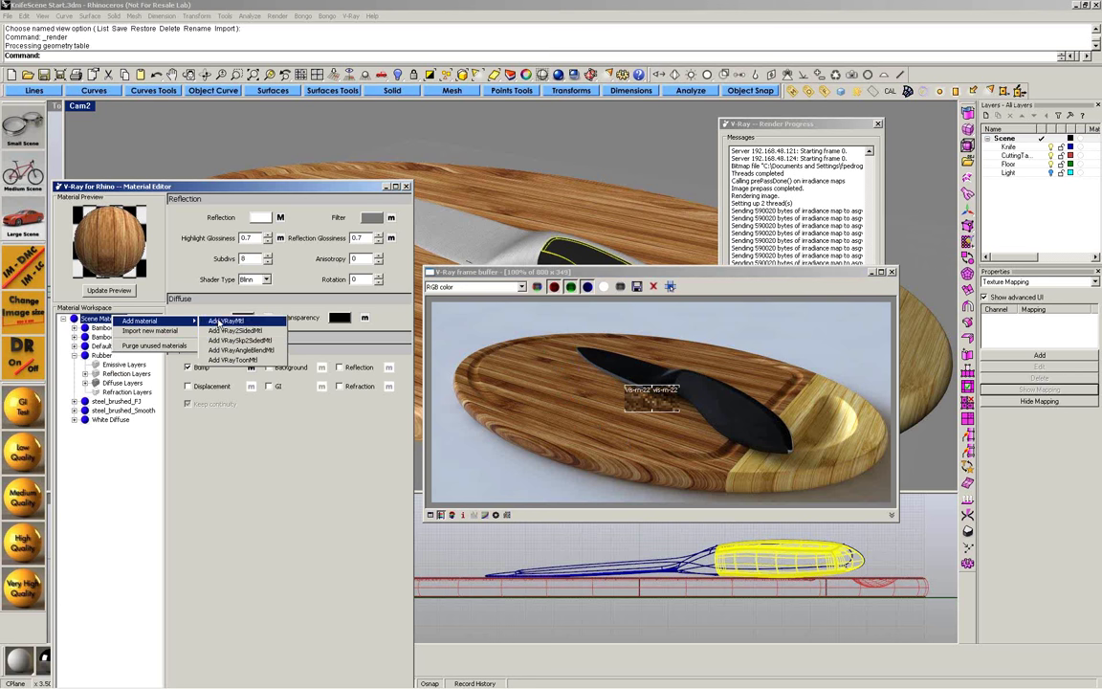
pyautogui.click(219, 322)
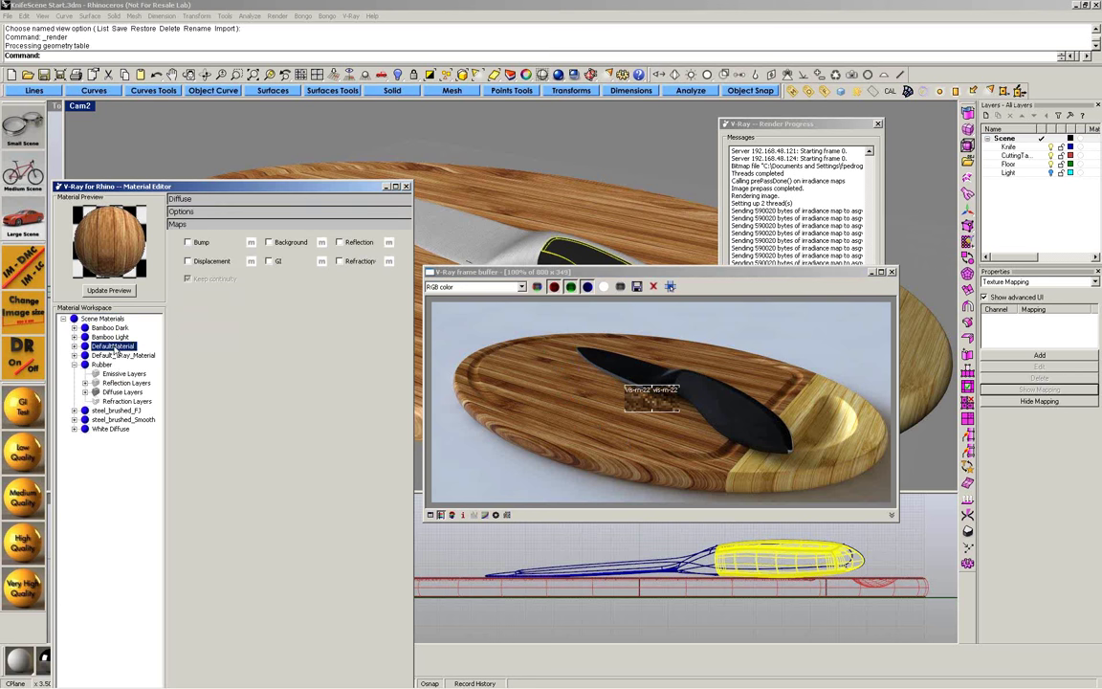
pyautogui.click(113, 345)
pyautogui.write('Gl')
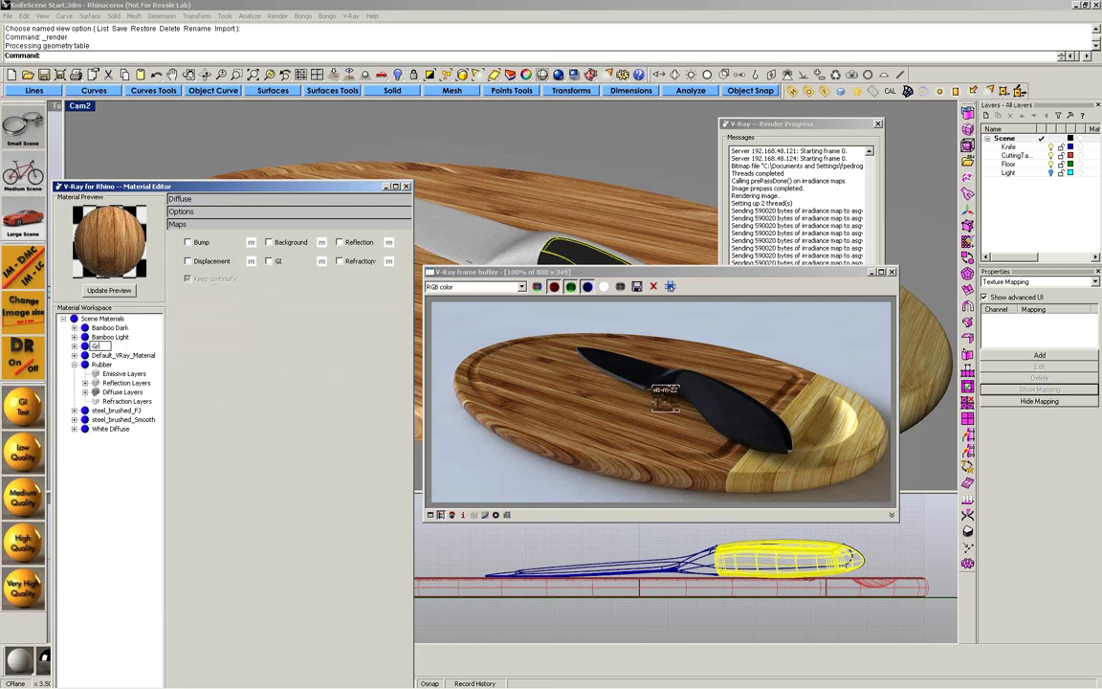
pyautogui.write('anite')
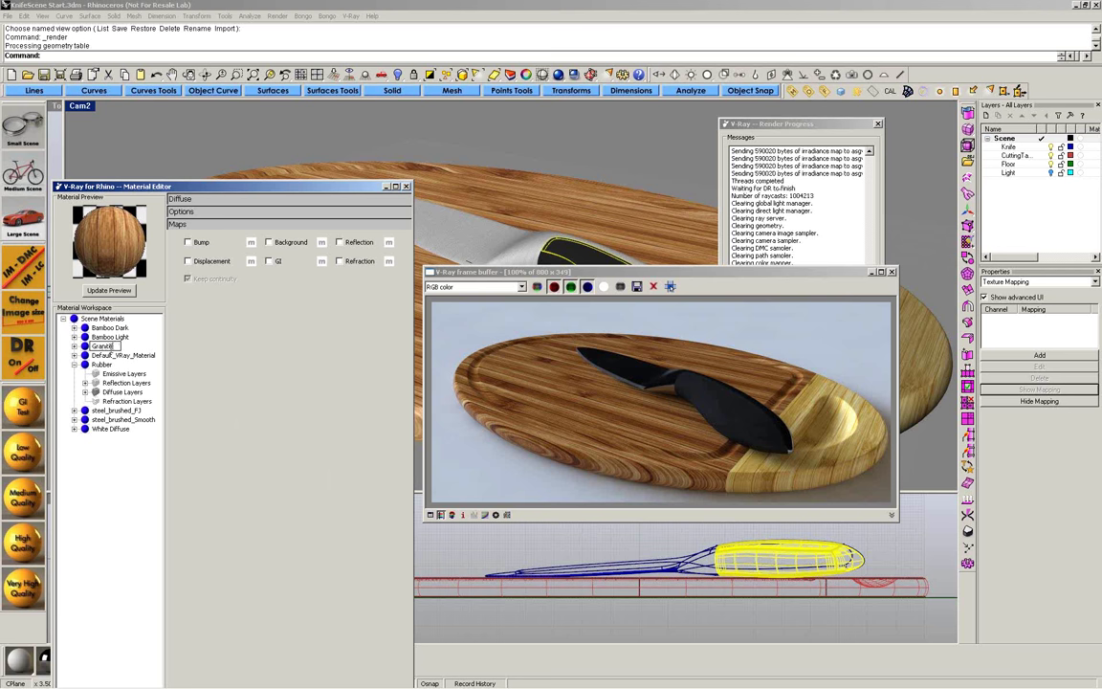
pyautogui.press('Return')
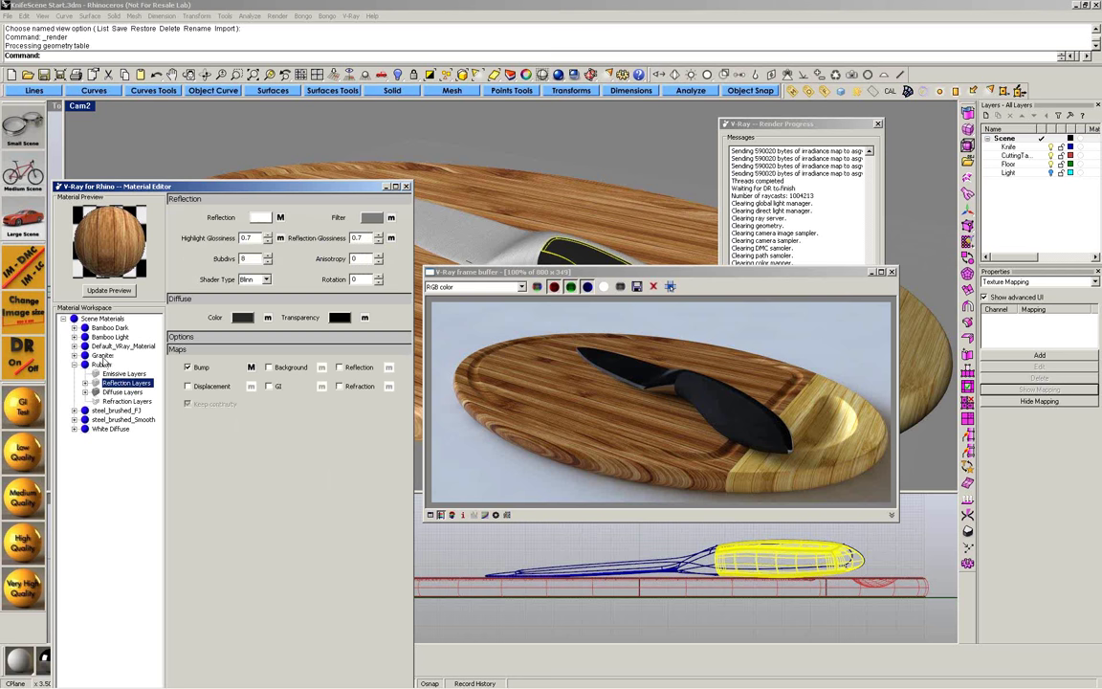
# - Select the floor surface beneath the cutting board and apply the Granite material to it
pyautogui.click(946, 610)
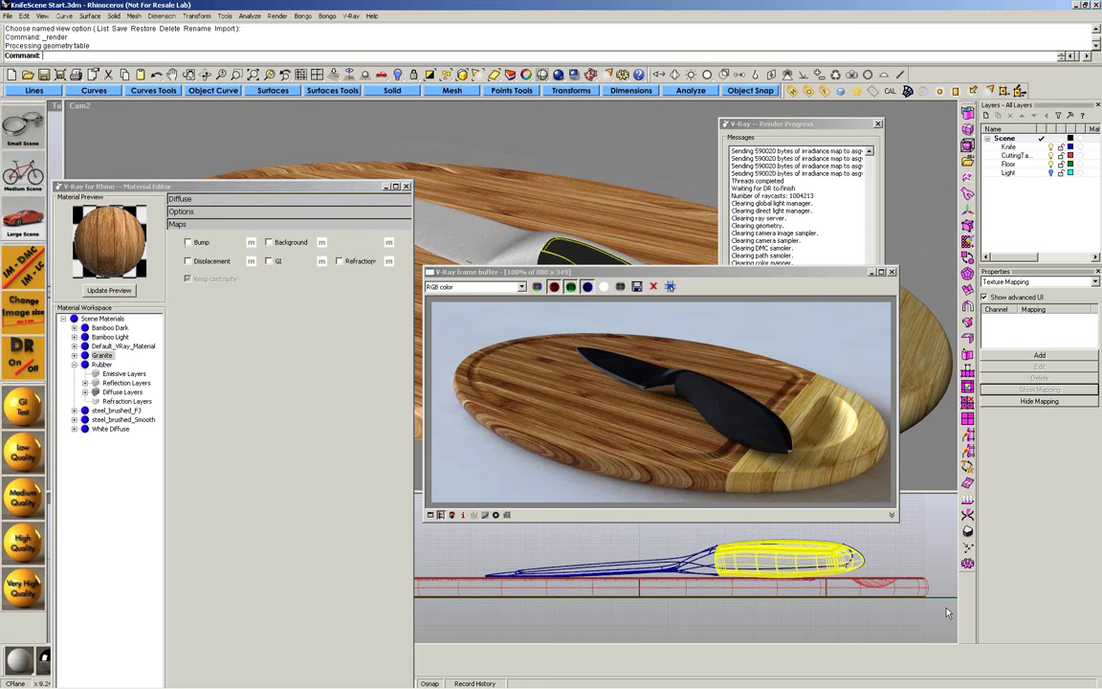
pyautogui.click(944, 598)
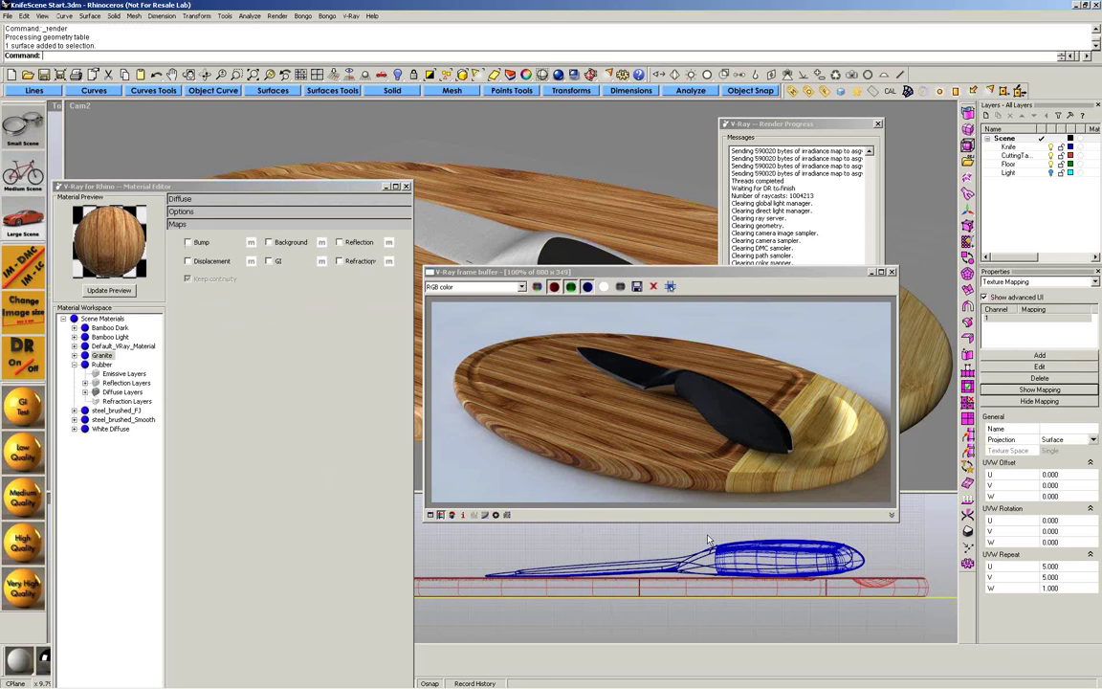
pyautogui.rightClick(99, 356)
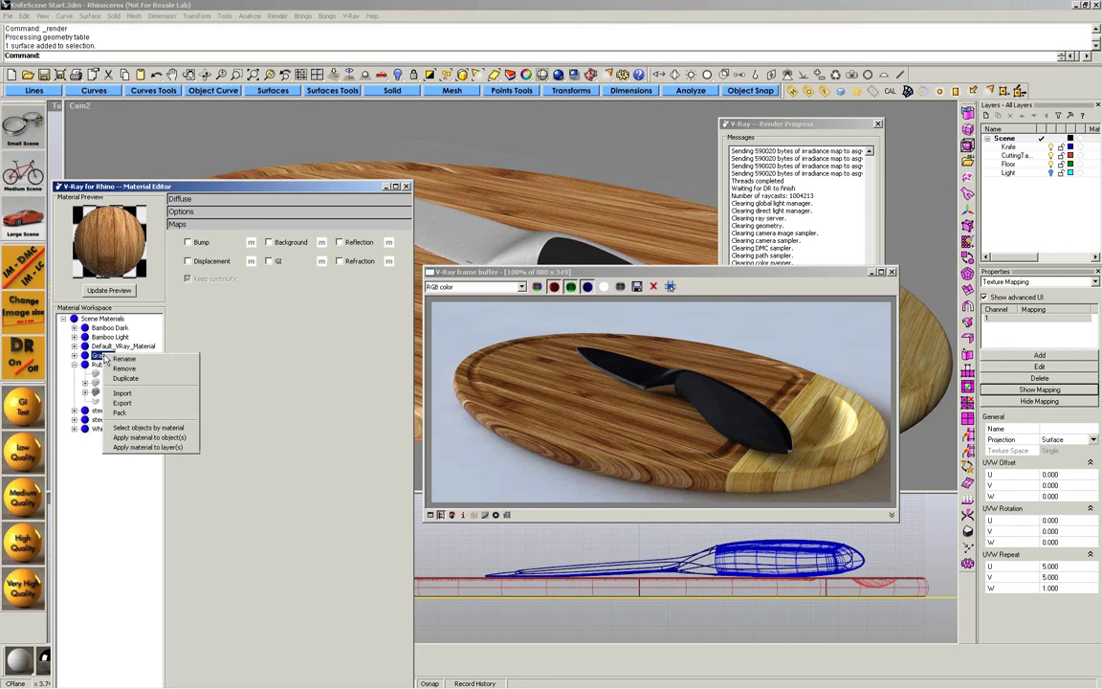
pyautogui.click(149, 437)
# - Assign the image granite_stone.png as a Bitmap texture to the Granite material's diffuse color
pyautogui.click(181, 198)
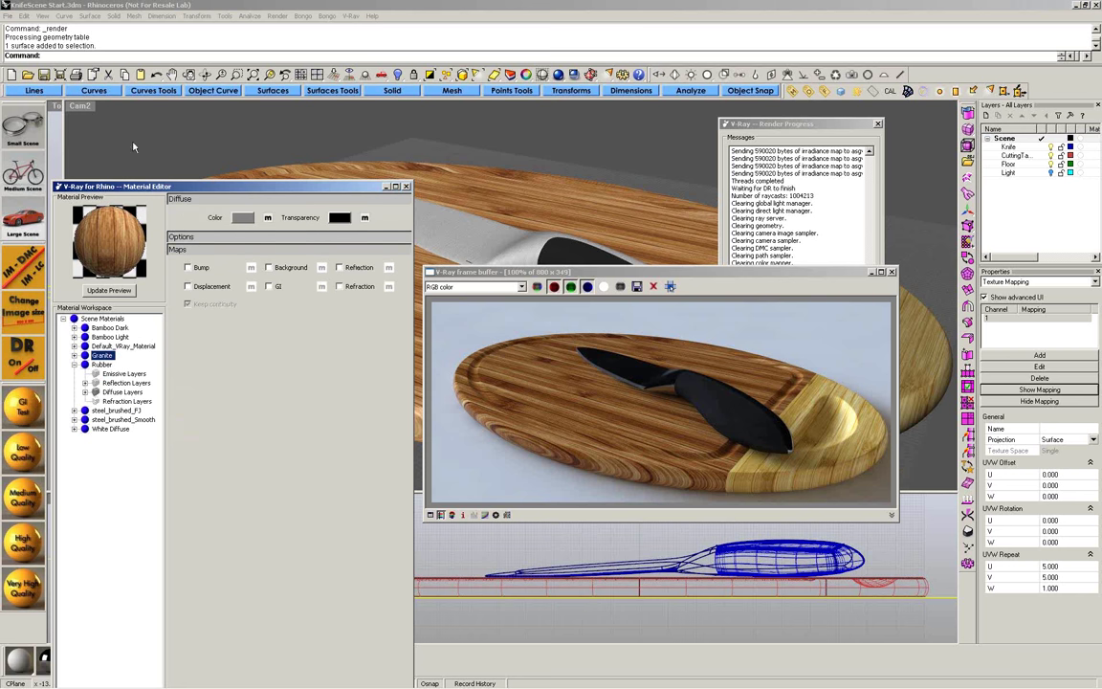
pyautogui.click(87, 109)
pyautogui.click(267, 219)
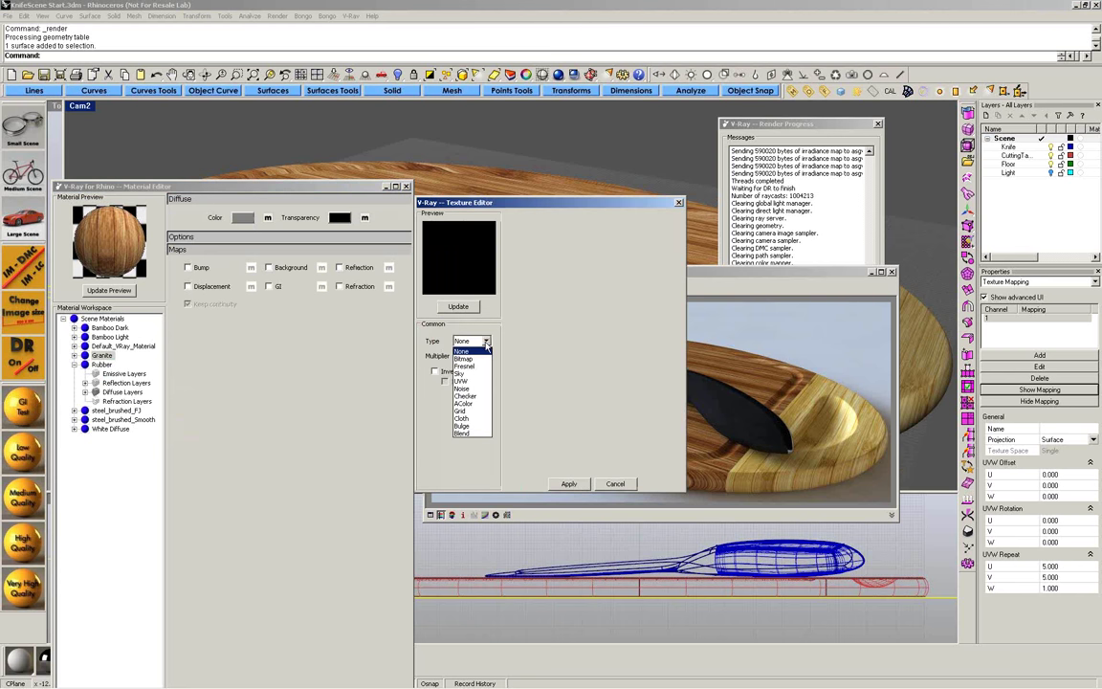
pyautogui.click(473, 341)
pyautogui.click(463, 359)
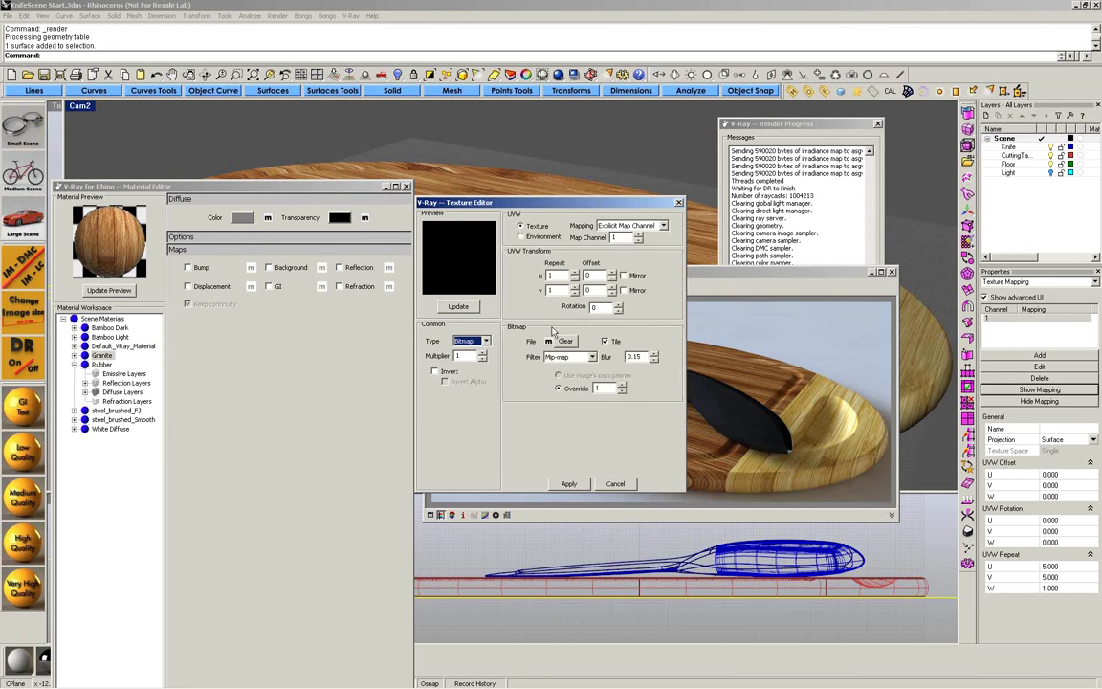
pyautogui.click(496, 306)
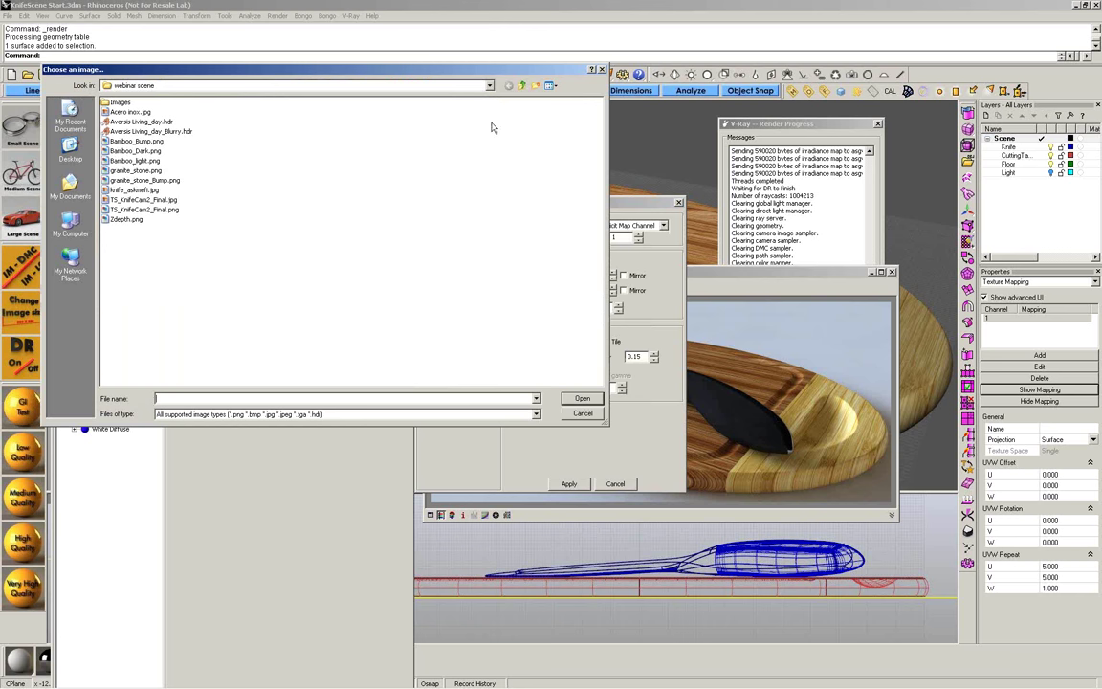
pyautogui.click(550, 85)
pyautogui.click(560, 98)
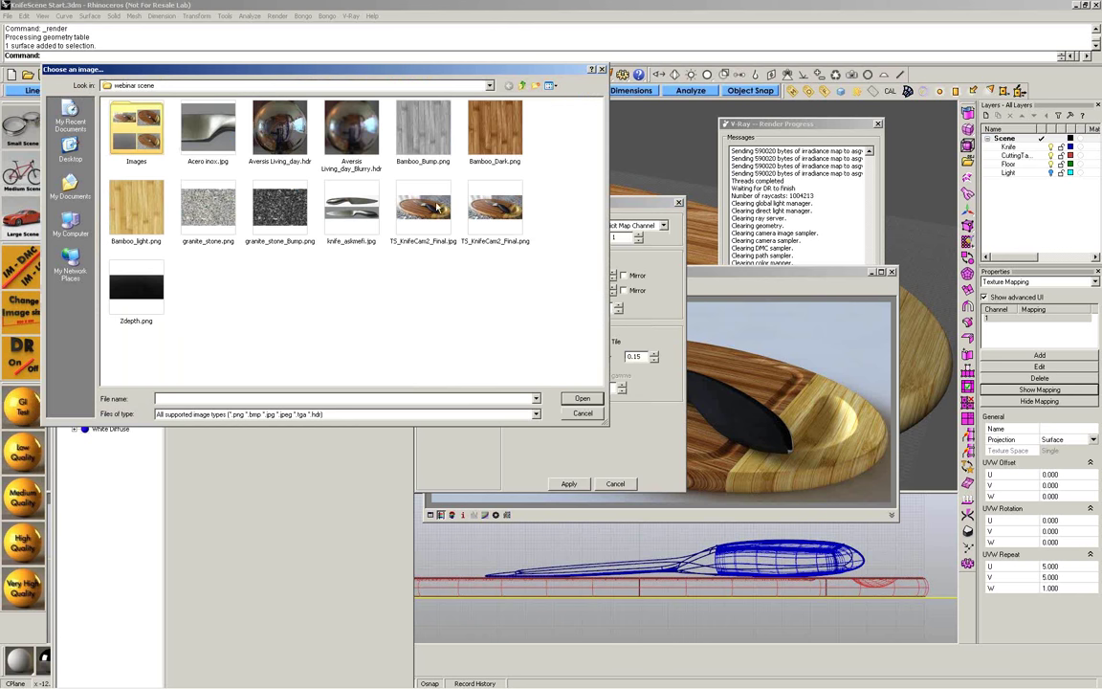
pyautogui.doubleClick(209, 191)
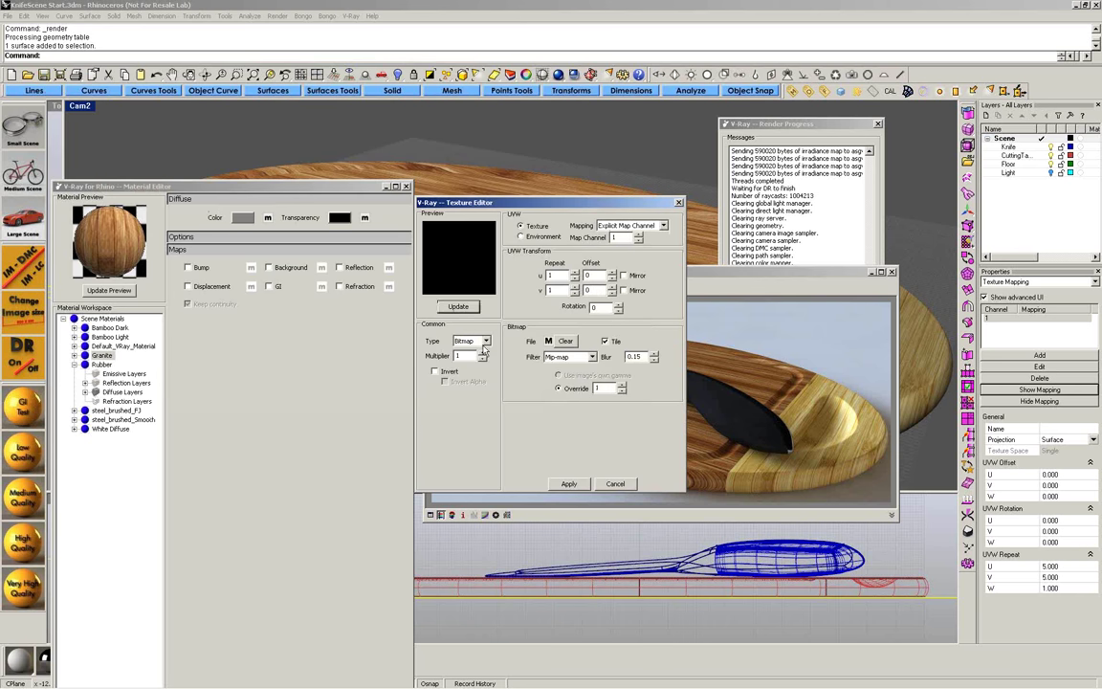
pyautogui.click(569, 483)
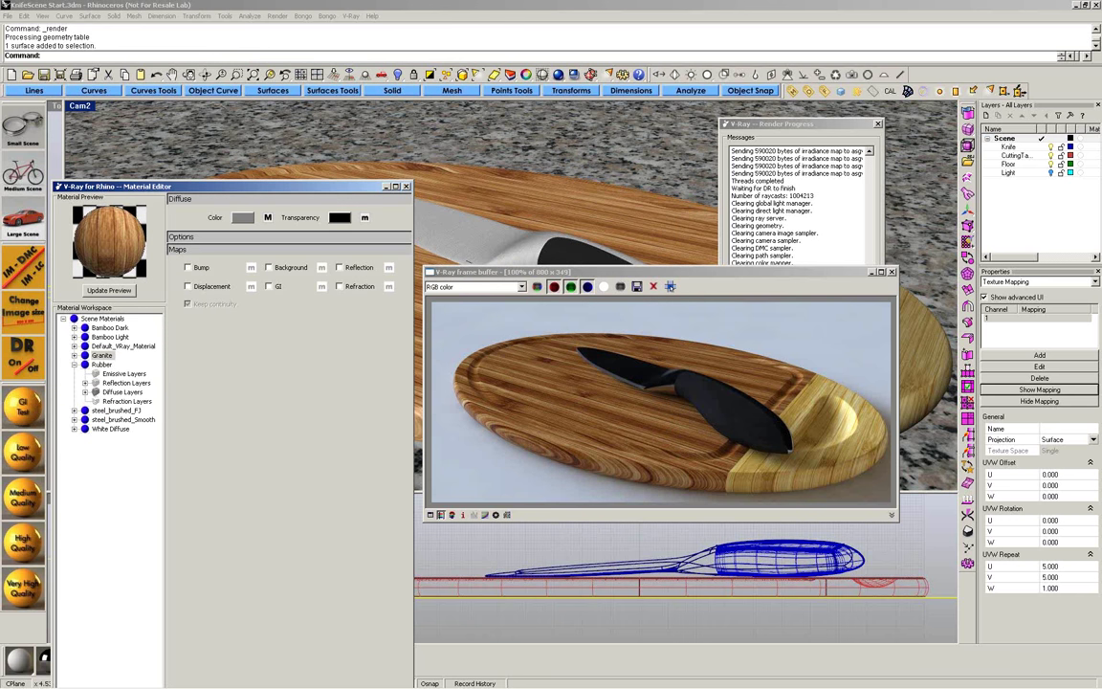
# - Close the render progress and frame buffer windows and add a reflection layer to the Granite material
pyautogui.click(878, 124)
pyautogui.click(892, 272)
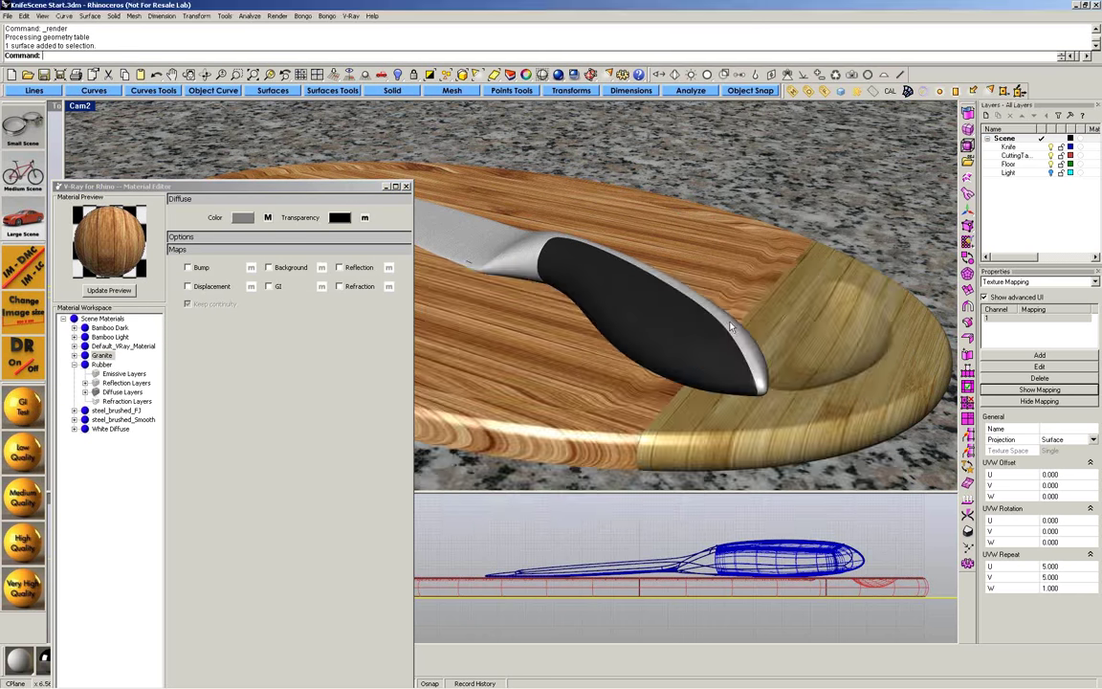
pyautogui.moveTo(351, 186); pyautogui.dragTo(289, 108)
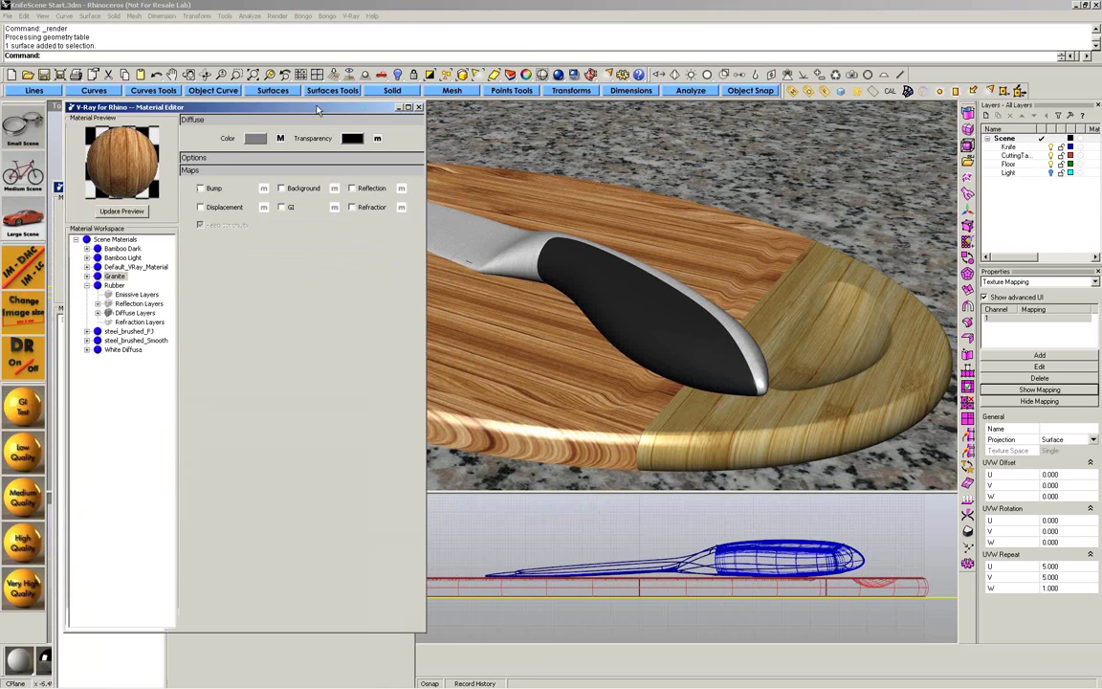
pyautogui.click(87, 276)
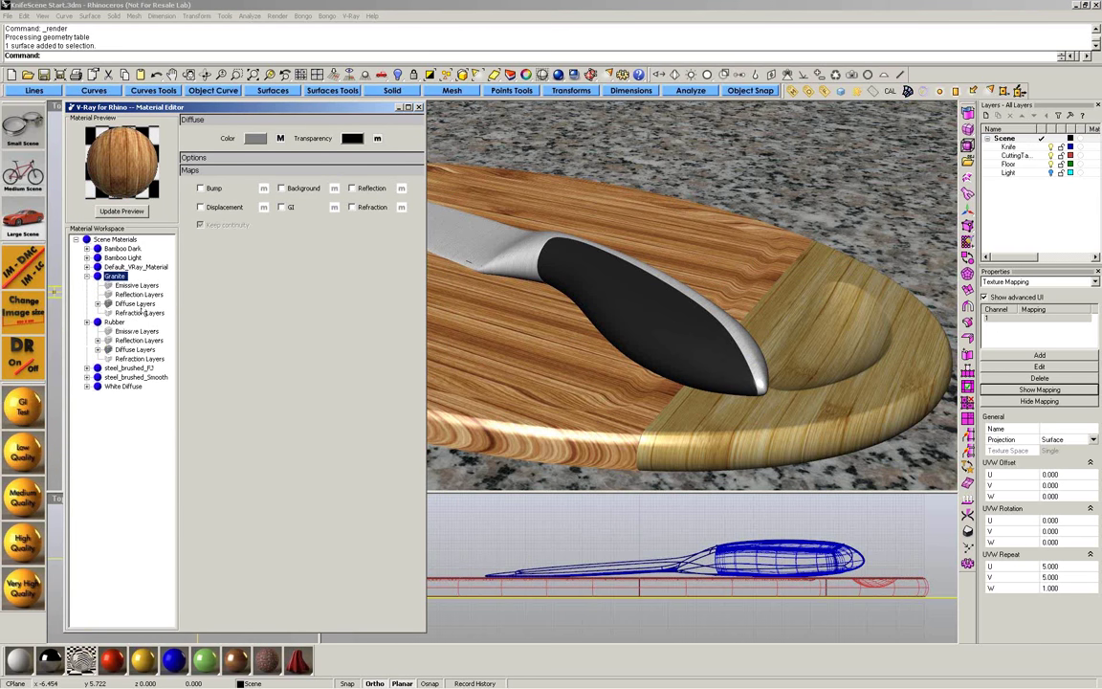
pyautogui.click(138, 295)
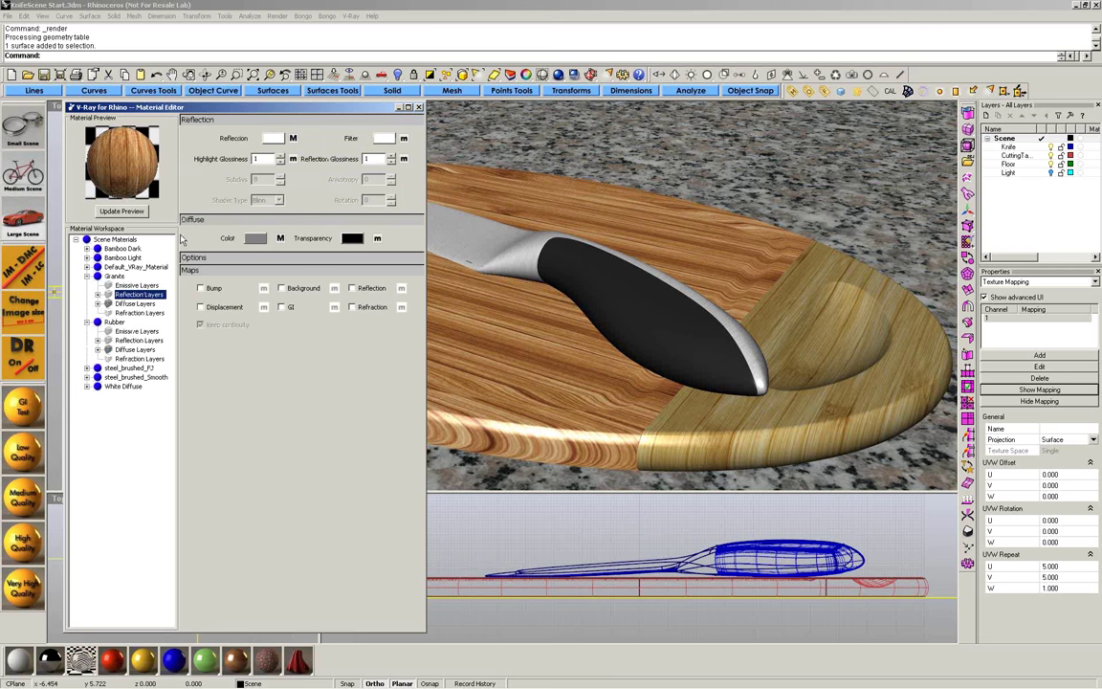
# - Enable the Granite material's bump map with the Bitmap granite_stone_Bump.png at a multiplier of .005 and refresh the material preview
pyautogui.click(201, 289)
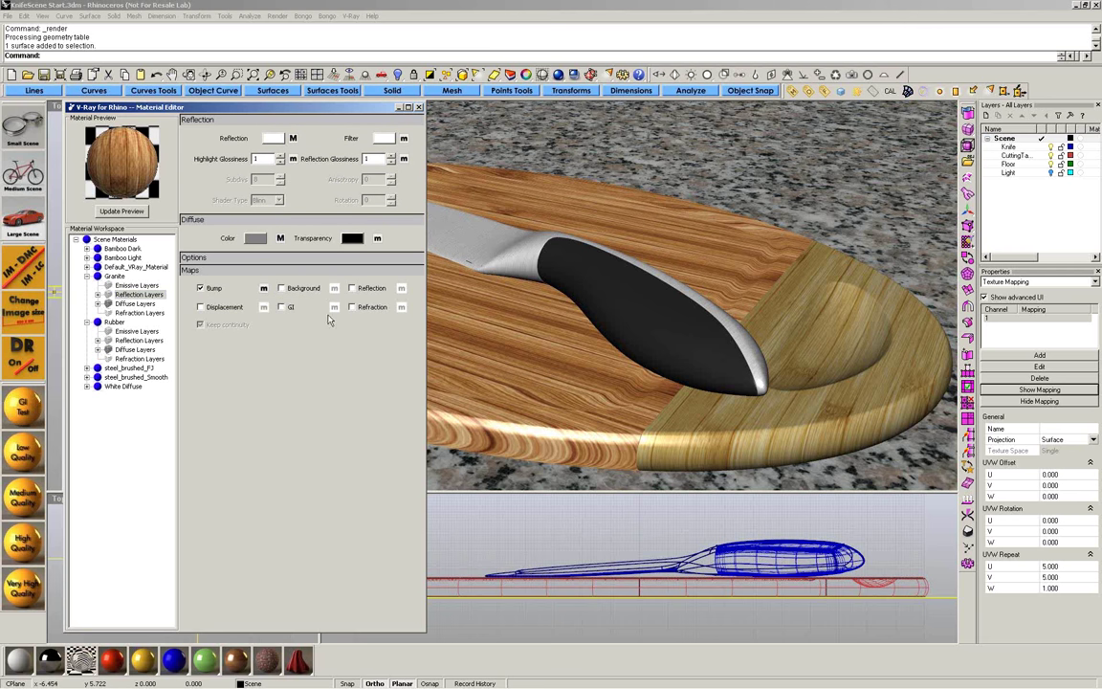
pyautogui.click(334, 307)
pyautogui.click(486, 341)
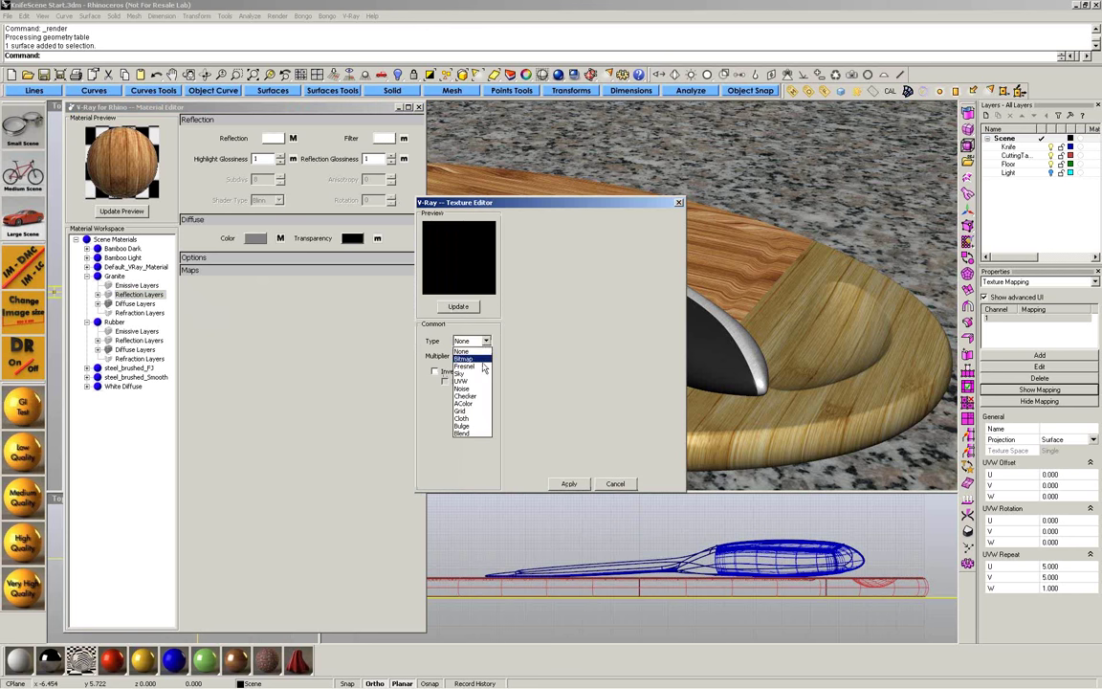
pyautogui.click(483, 360)
pyautogui.click(548, 341)
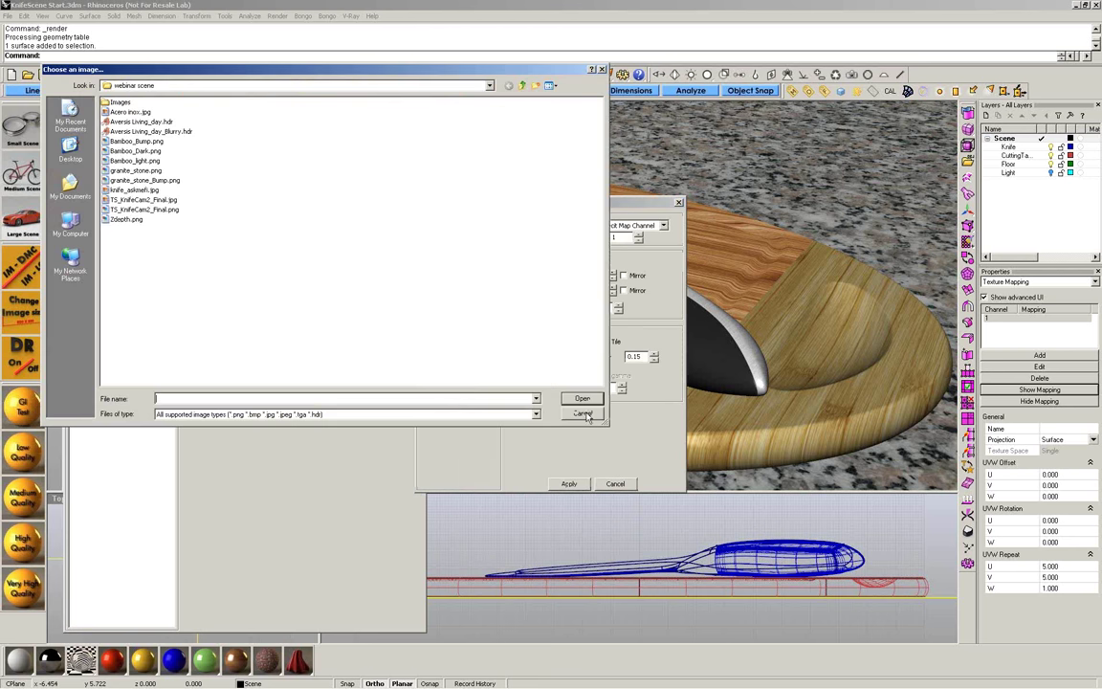
pyautogui.click(551, 86)
pyautogui.click(569, 98)
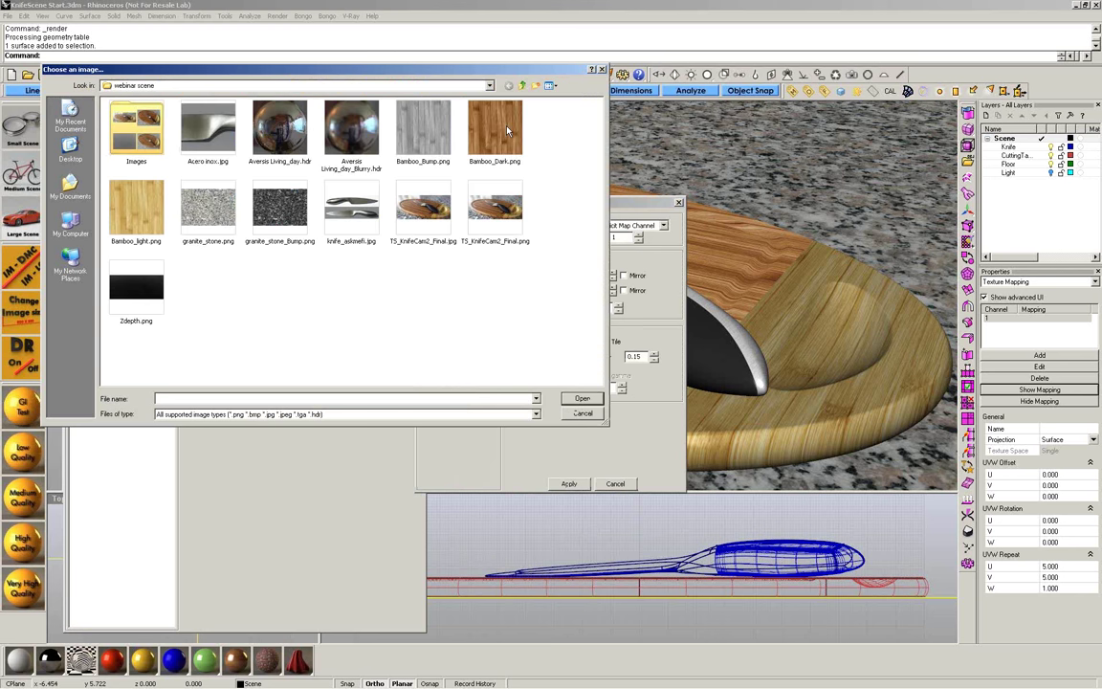
pyautogui.click(283, 220)
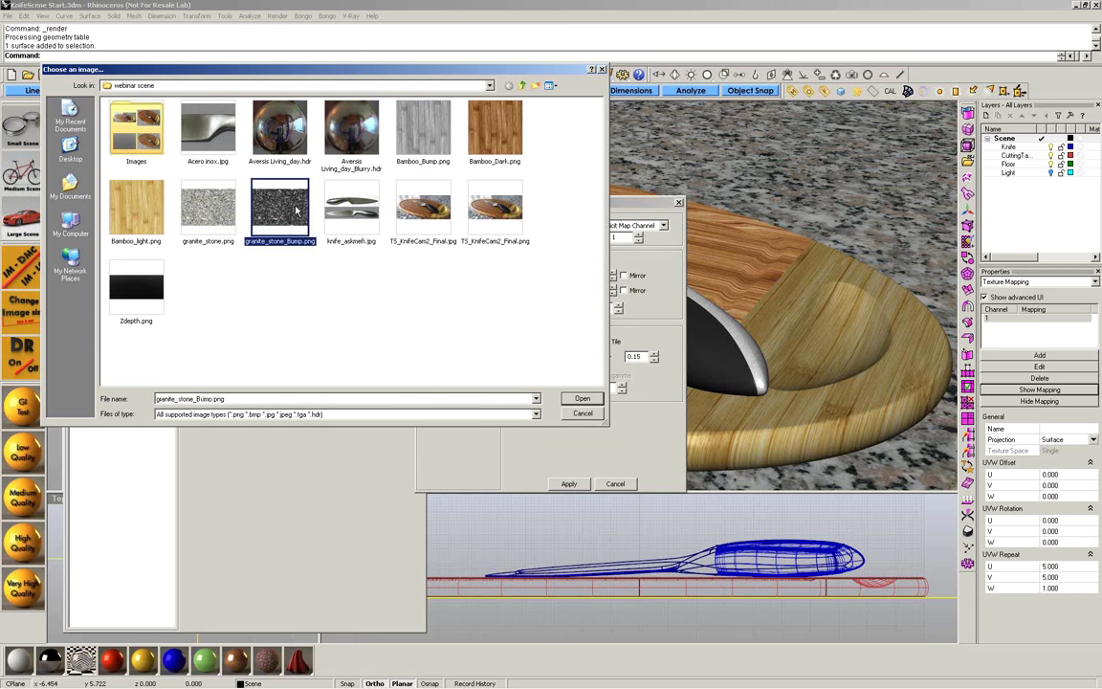
pyautogui.click(577, 398)
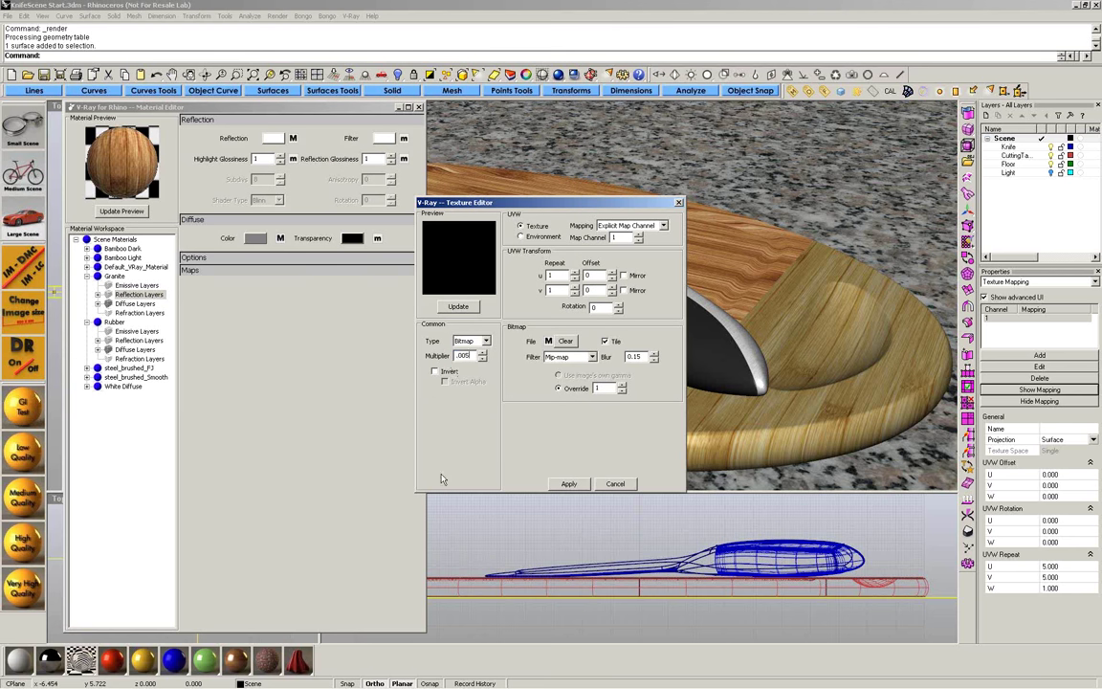
pyautogui.click(570, 484)
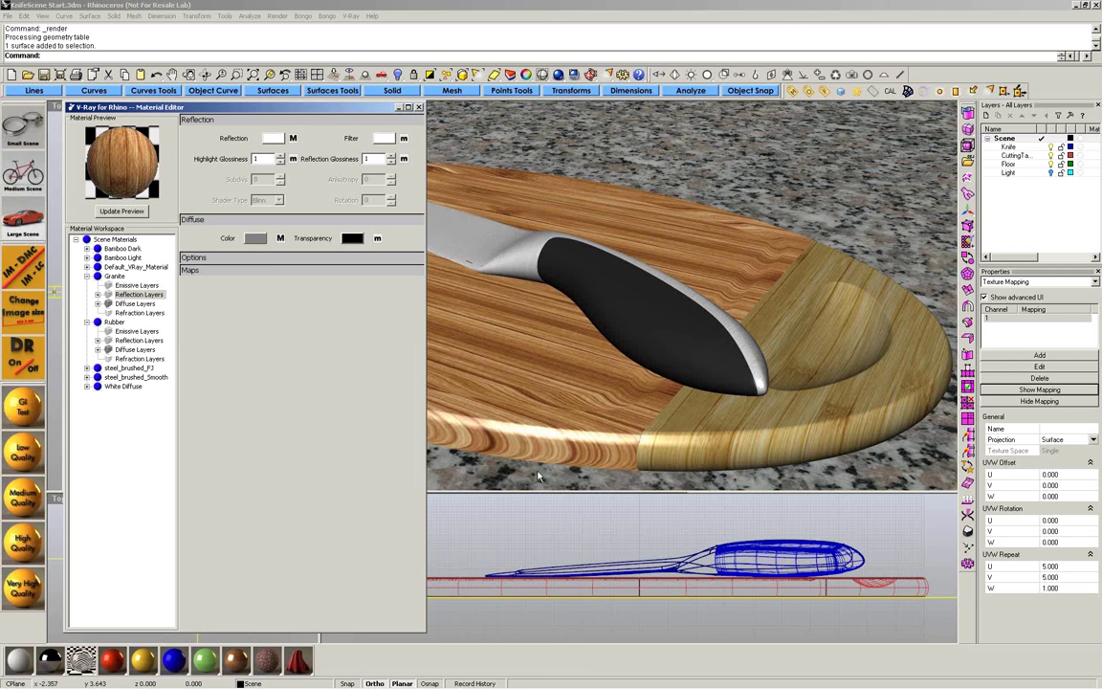
pyautogui.click(143, 207)
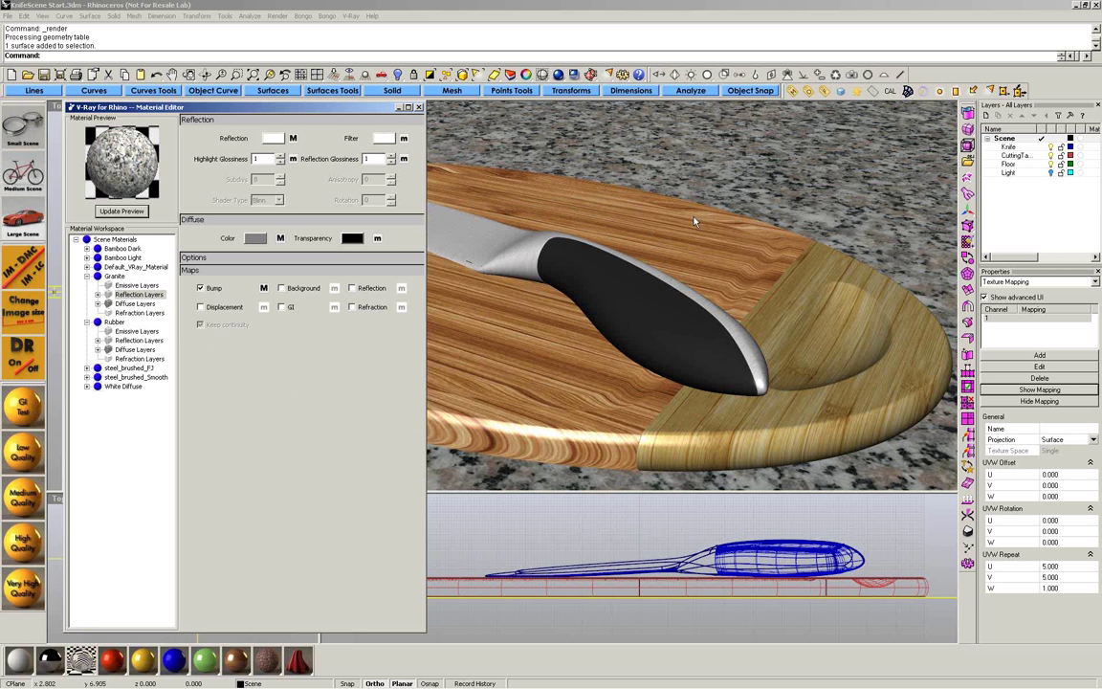
# - Lower the Granite material's highlight and reflection glossiness to 0.85 each and run a test render
pyautogui.click(281, 163)
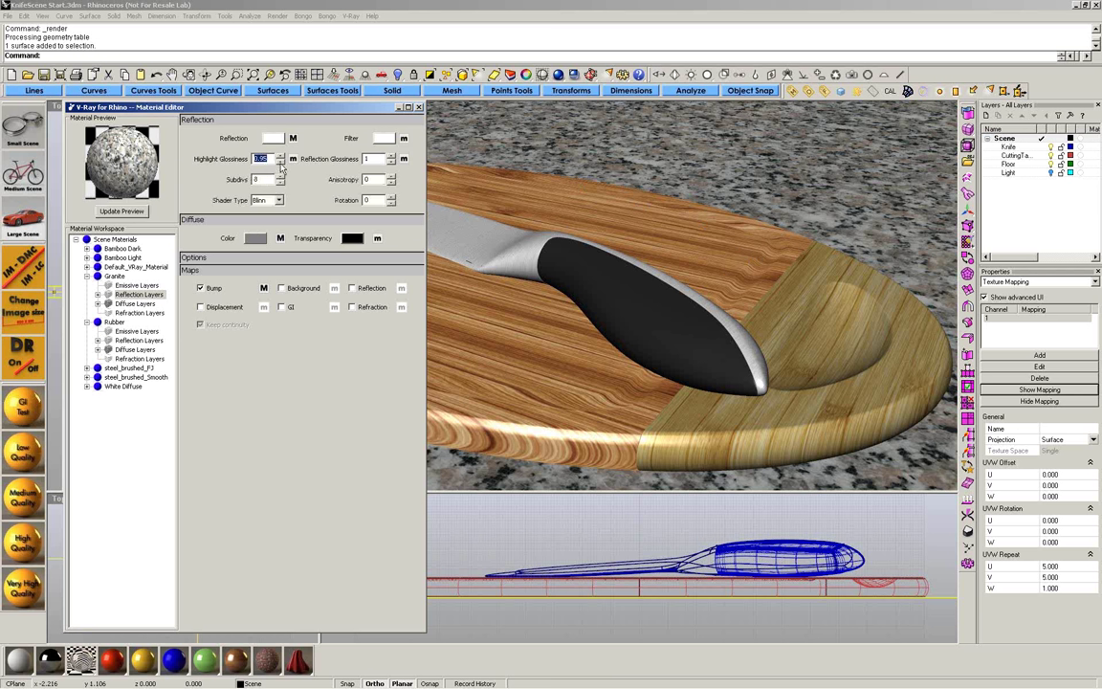
pyautogui.click(281, 162)
pyautogui.click(281, 162)
pyautogui.click(390, 163)
pyautogui.click(390, 162)
pyautogui.click(391, 162)
pyautogui.click(841, 91)
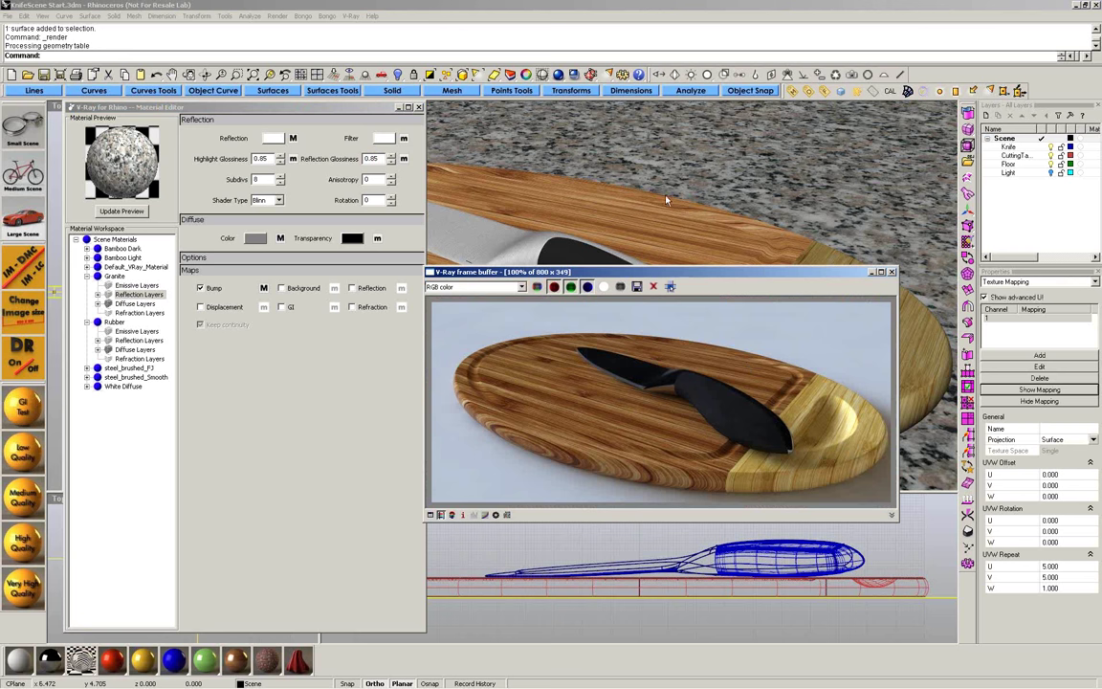
pyautogui.moveTo(696, 272); pyautogui.dragTo(666, 180)
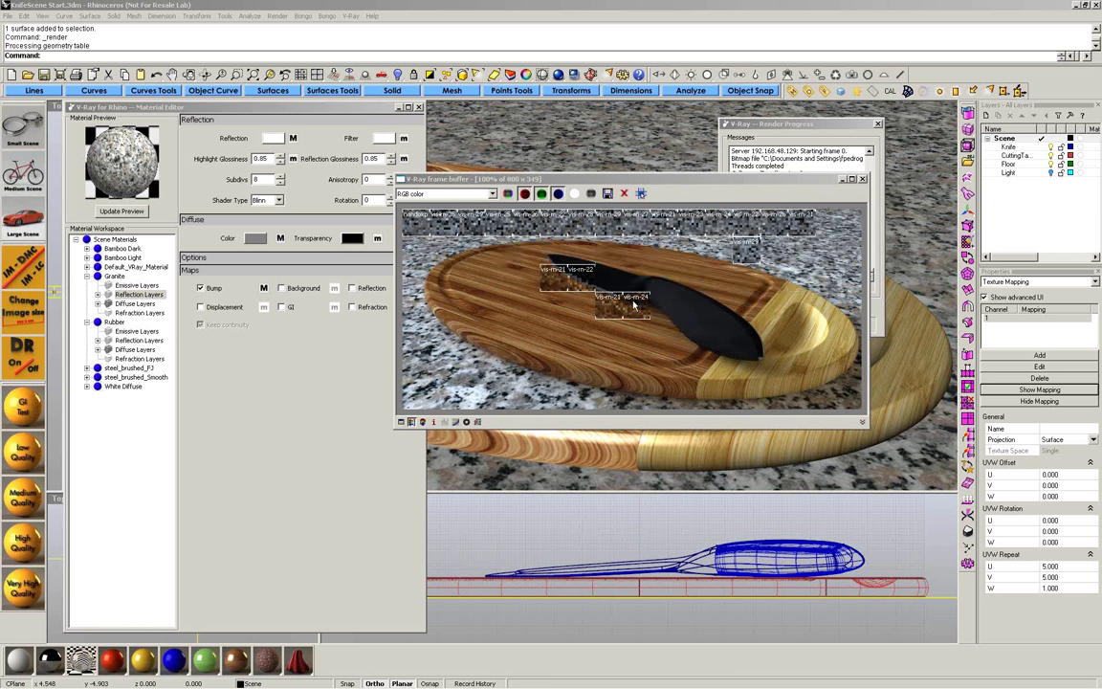
# - Assign the HDR image Aversis Living_day.hdr as a Bitmap texture to the background in the render options' environment settings
pyautogui.click(811, 93)
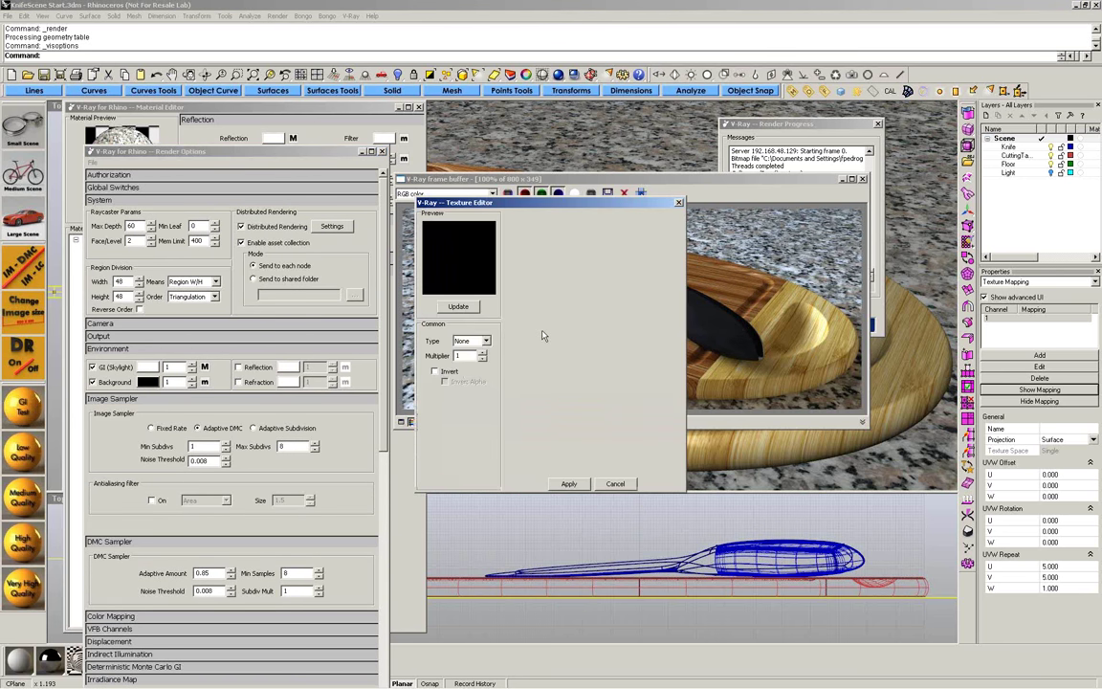
pyautogui.click(478, 341)
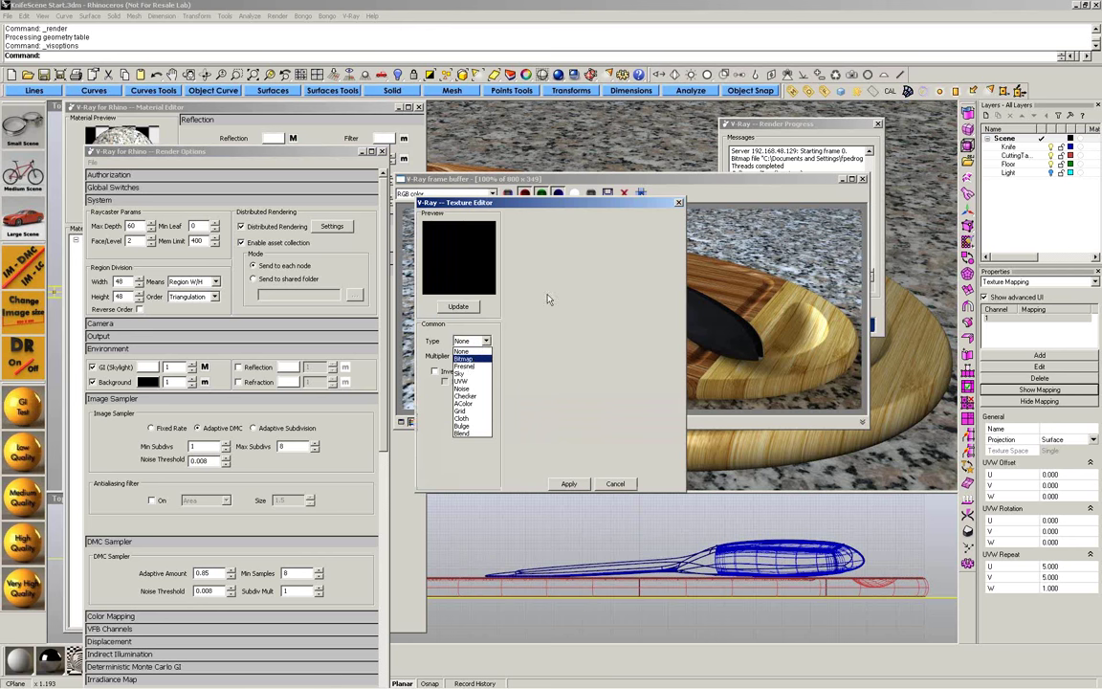
pyautogui.click(467, 360)
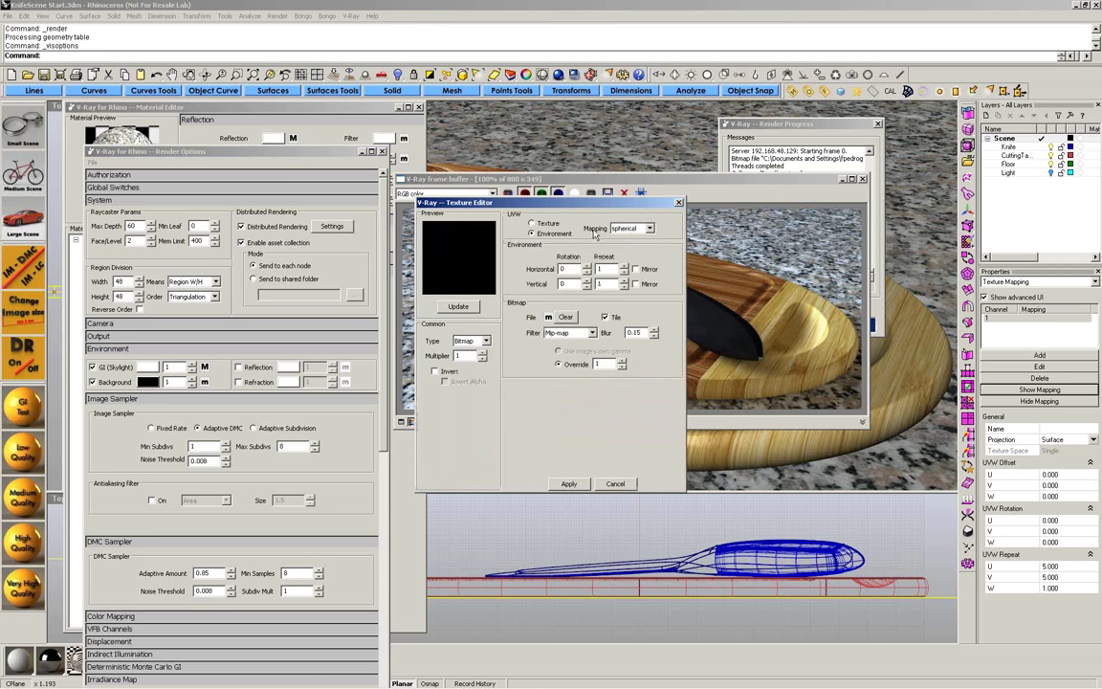
pyautogui.click(640, 228)
pyautogui.click(628, 254)
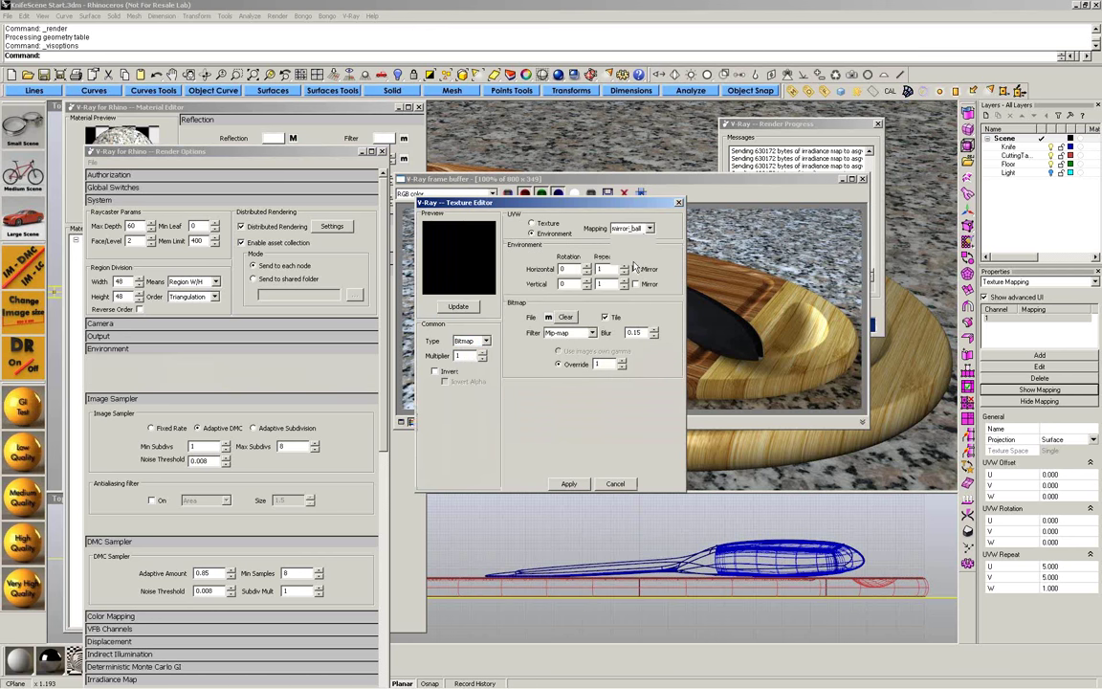
pyautogui.click(548, 317)
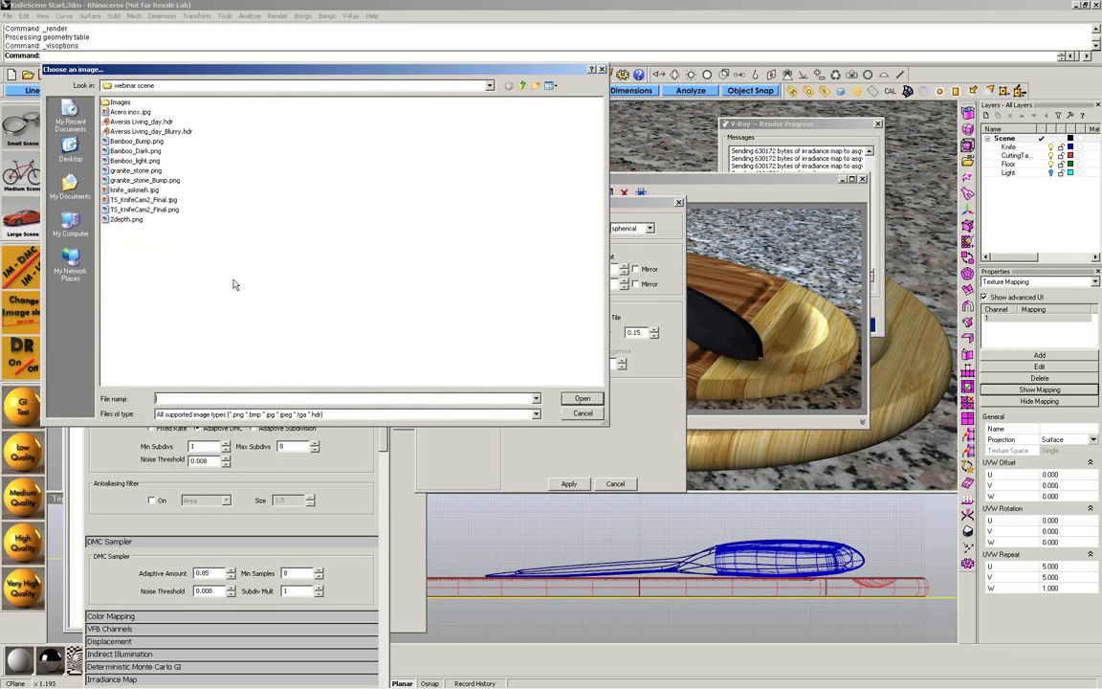
pyautogui.click(550, 85)
pyautogui.click(566, 96)
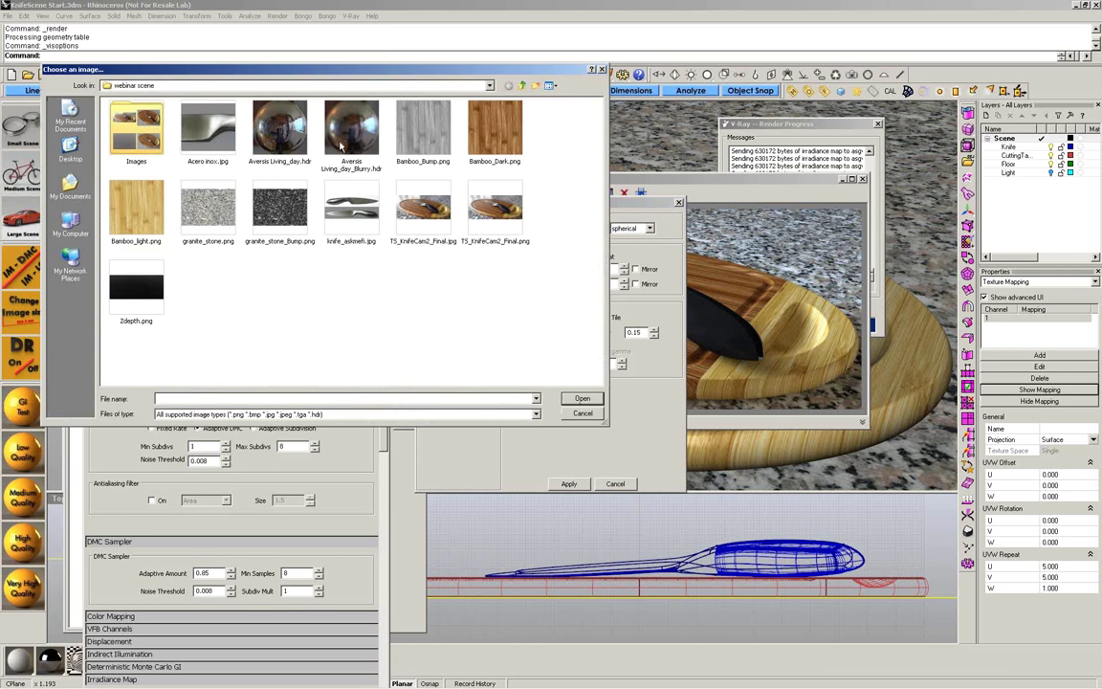
pyautogui.doubleClick(281, 126)
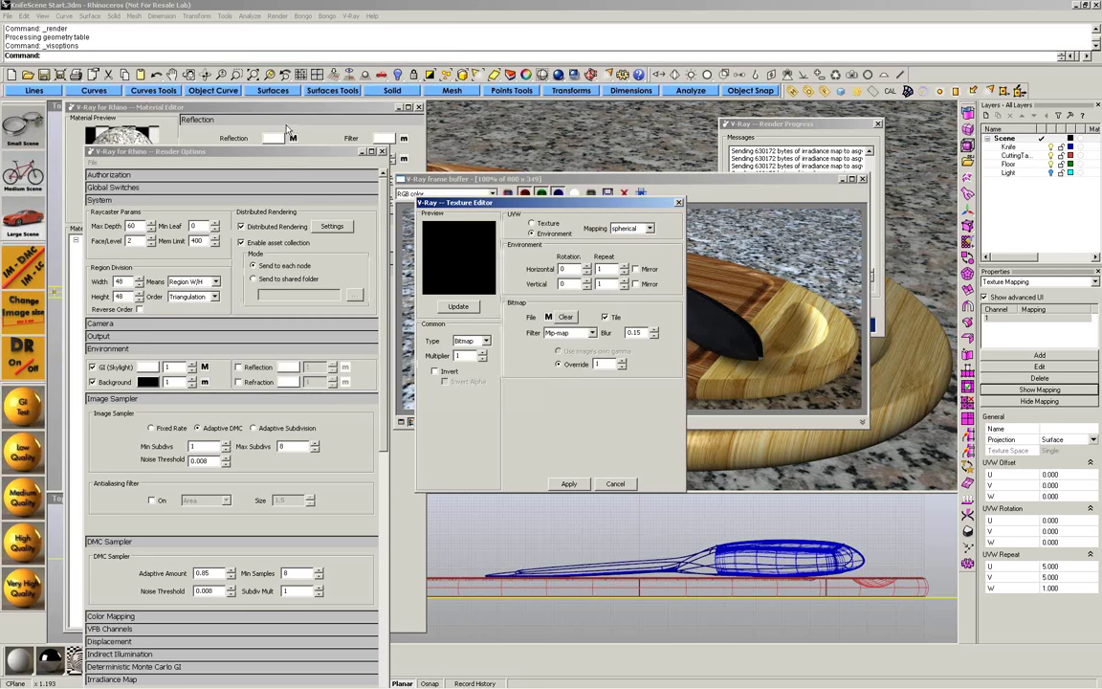
# - Set the background HDR's environment mapping to mirror_ball, refresh its preview and apply the texture
pyautogui.click(459, 304)
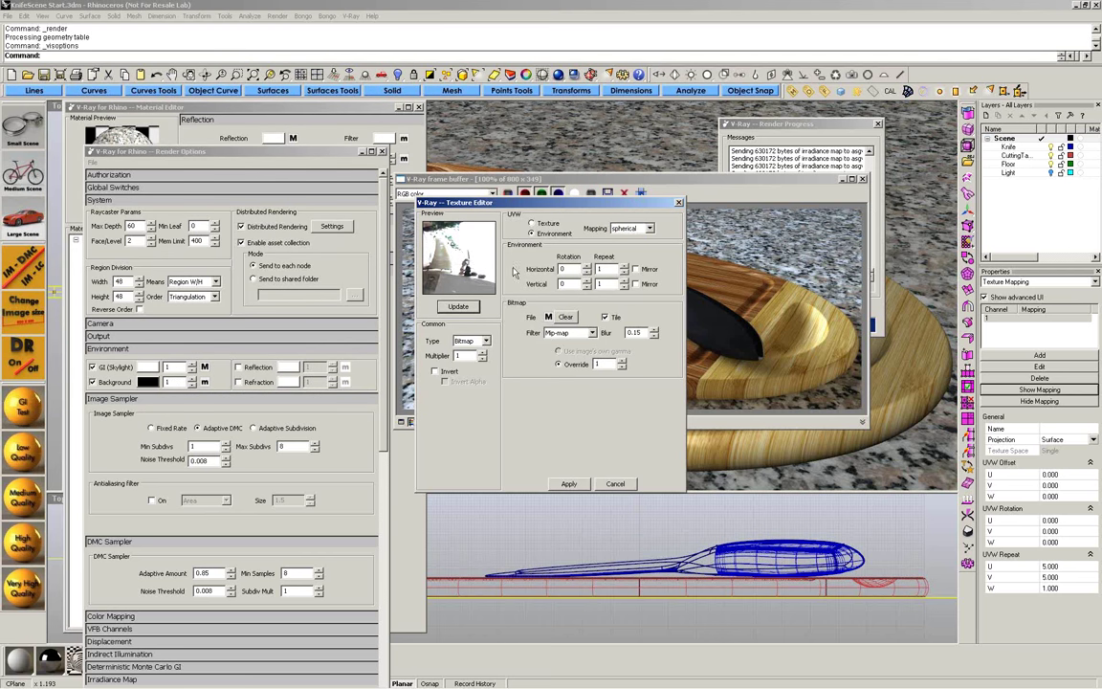
pyautogui.click(631, 228)
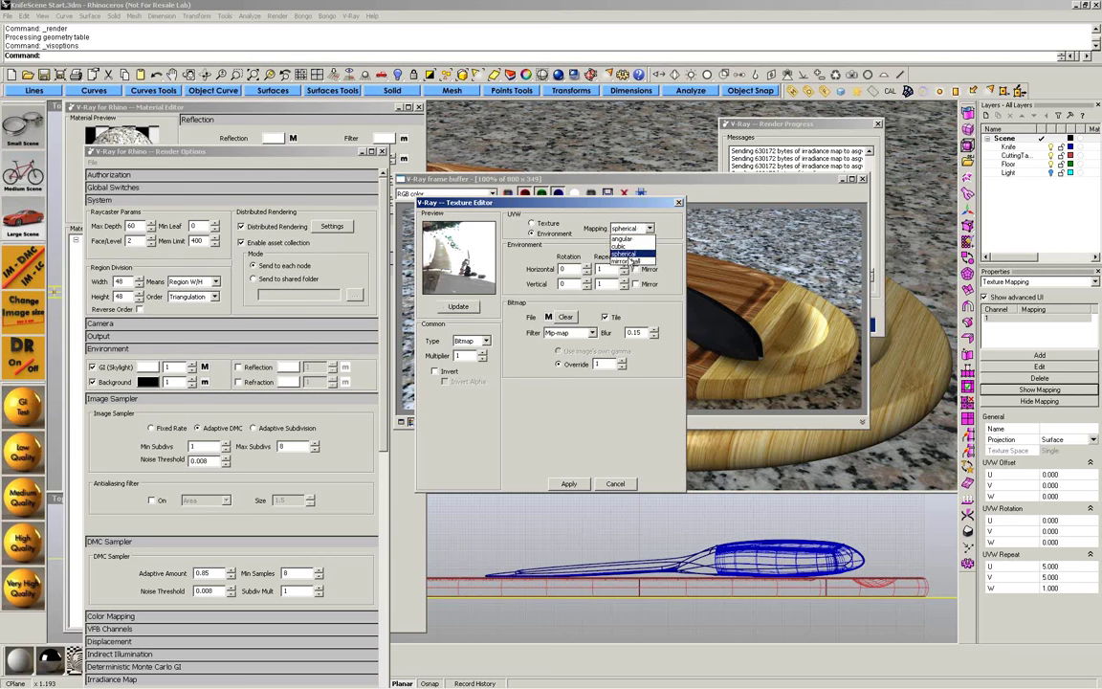
pyautogui.click(627, 260)
pyautogui.click(459, 306)
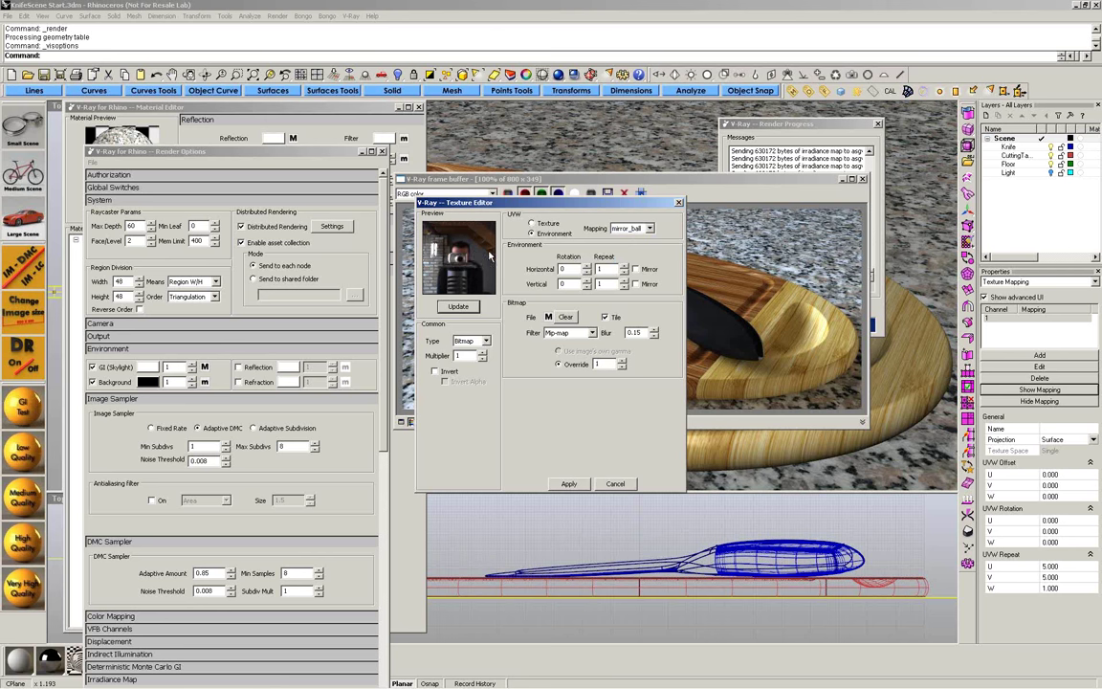
pyautogui.click(568, 484)
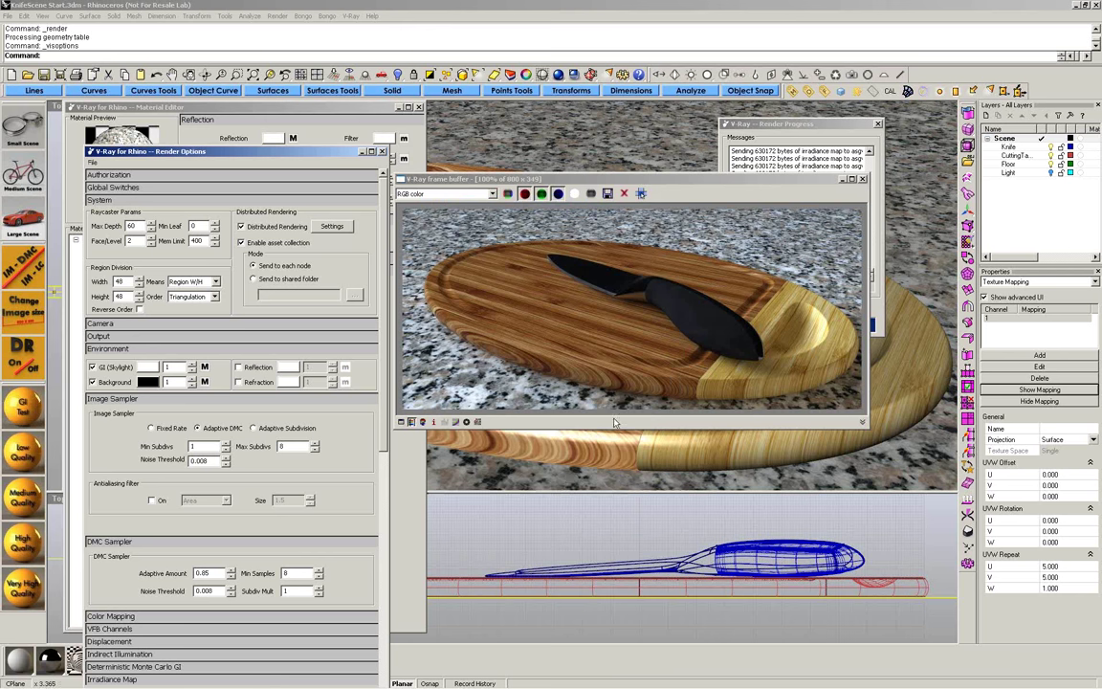
# - Render the scene with the HDR background, set the frame buffer and progress windows apart, and close the render options
pyautogui.click(840, 92)
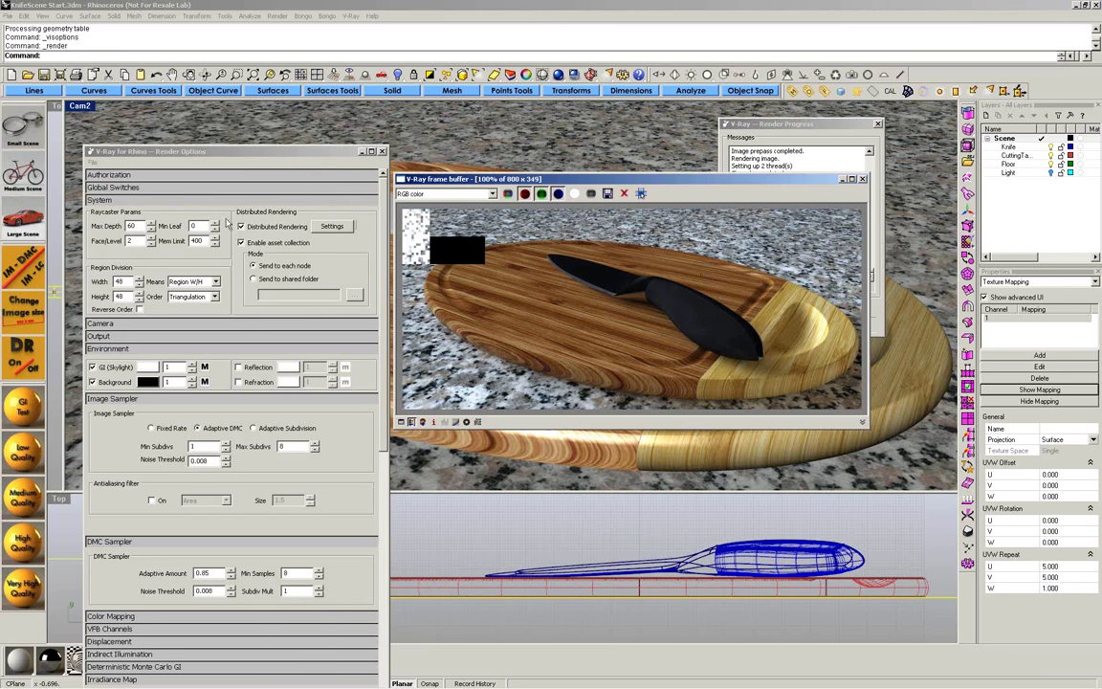
pyautogui.click(216, 187)
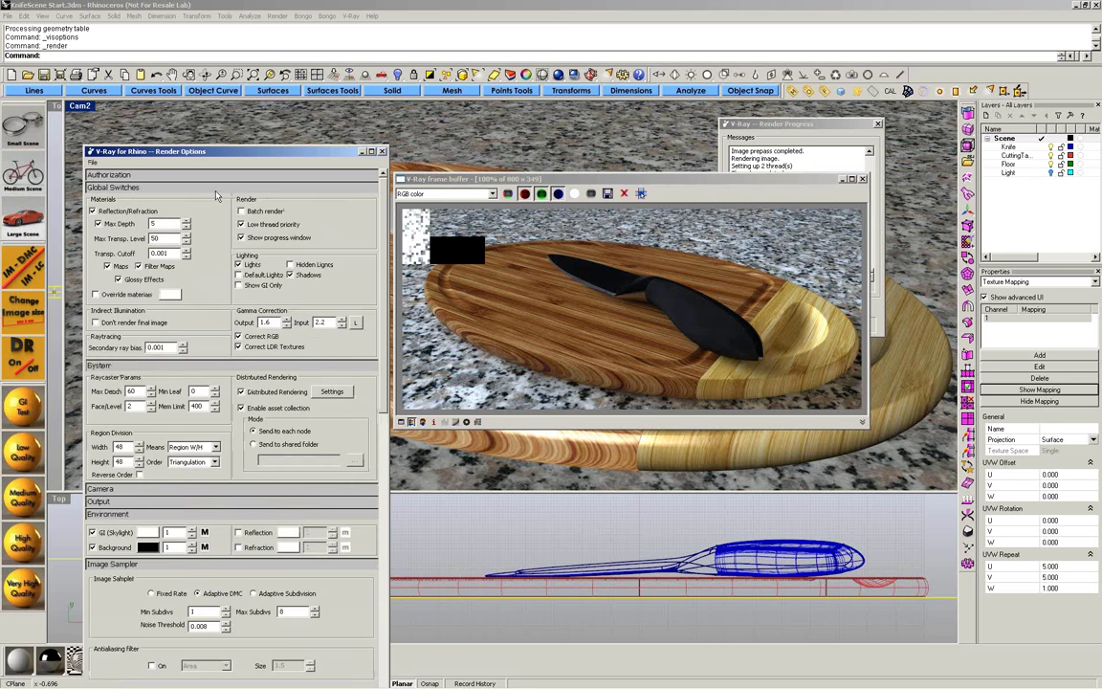
pyautogui.click(216, 189)
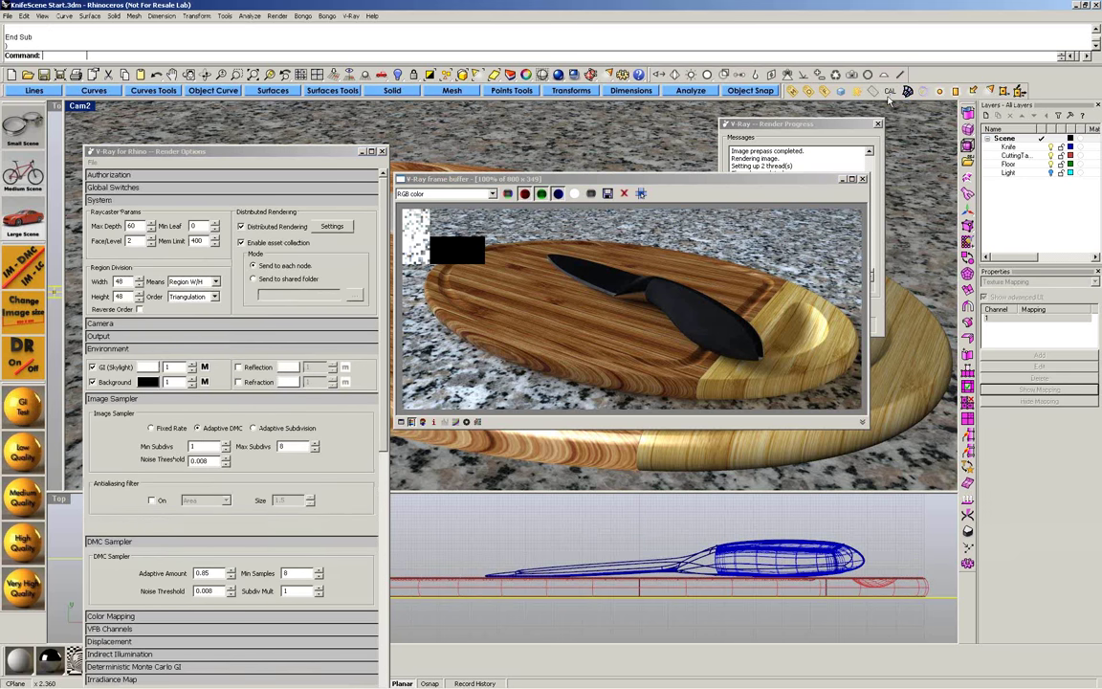
pyautogui.click(560, 75)
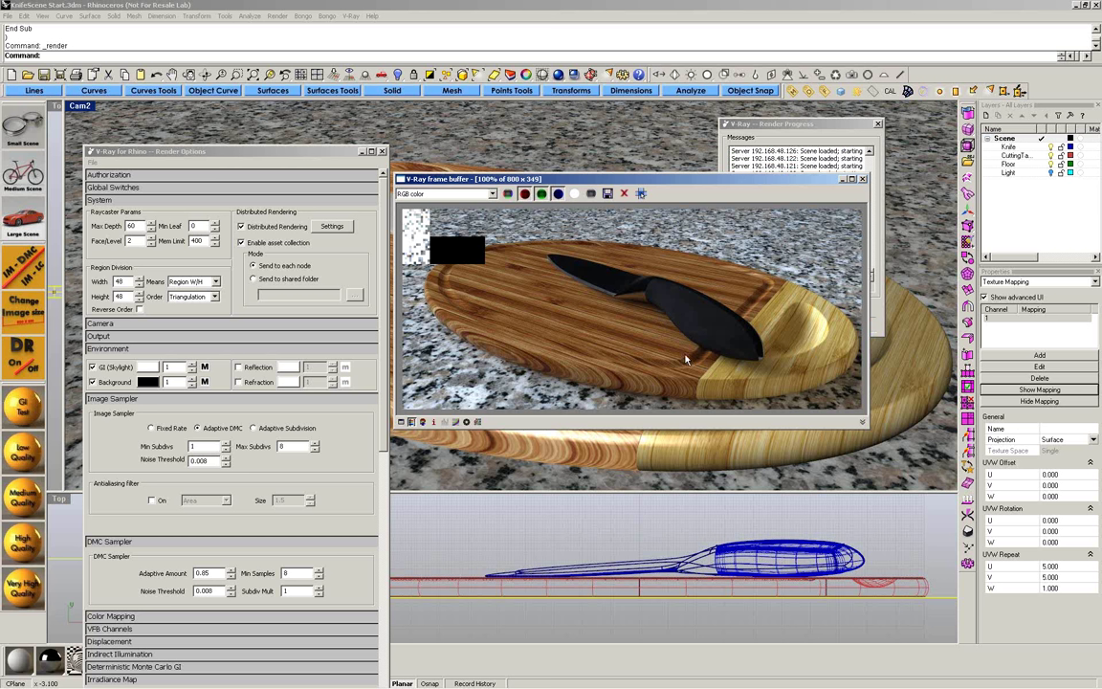
pyautogui.moveTo(732, 124); pyautogui.dragTo(461, 438)
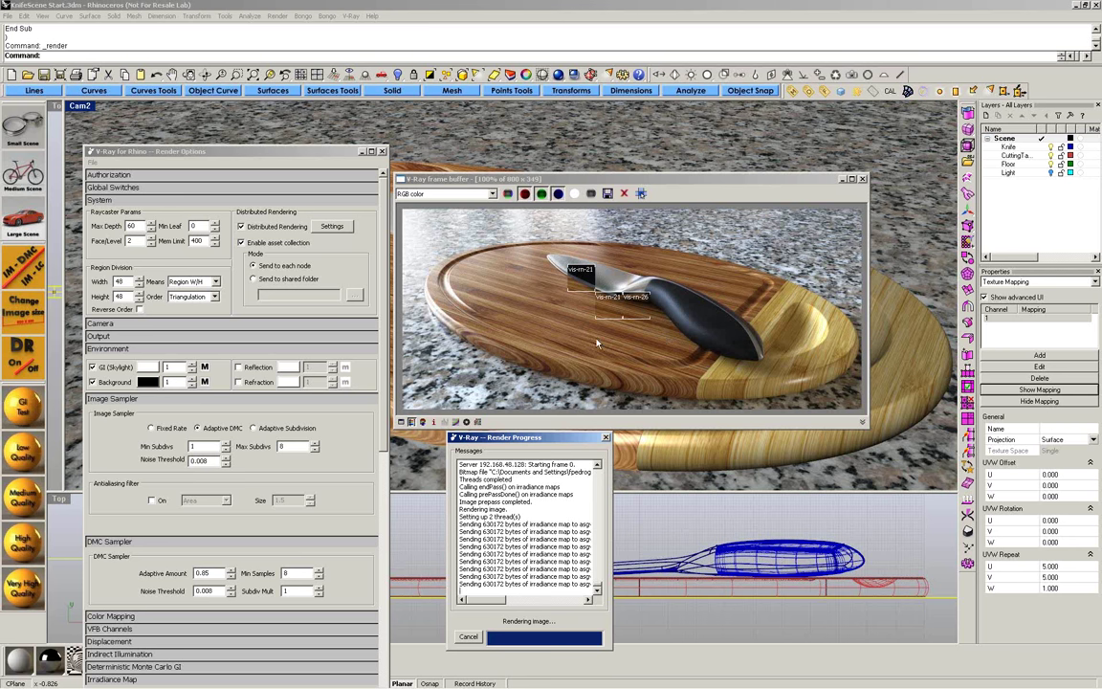
pyautogui.moveTo(617, 179); pyautogui.dragTo(671, 153)
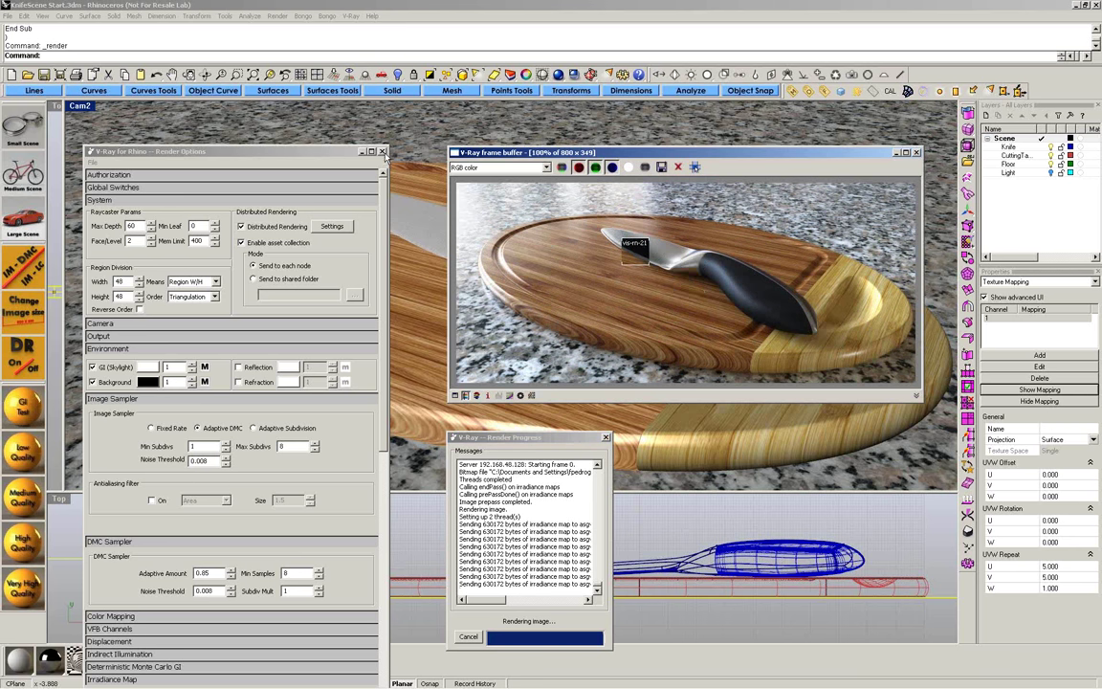
pyautogui.click(516, 590)
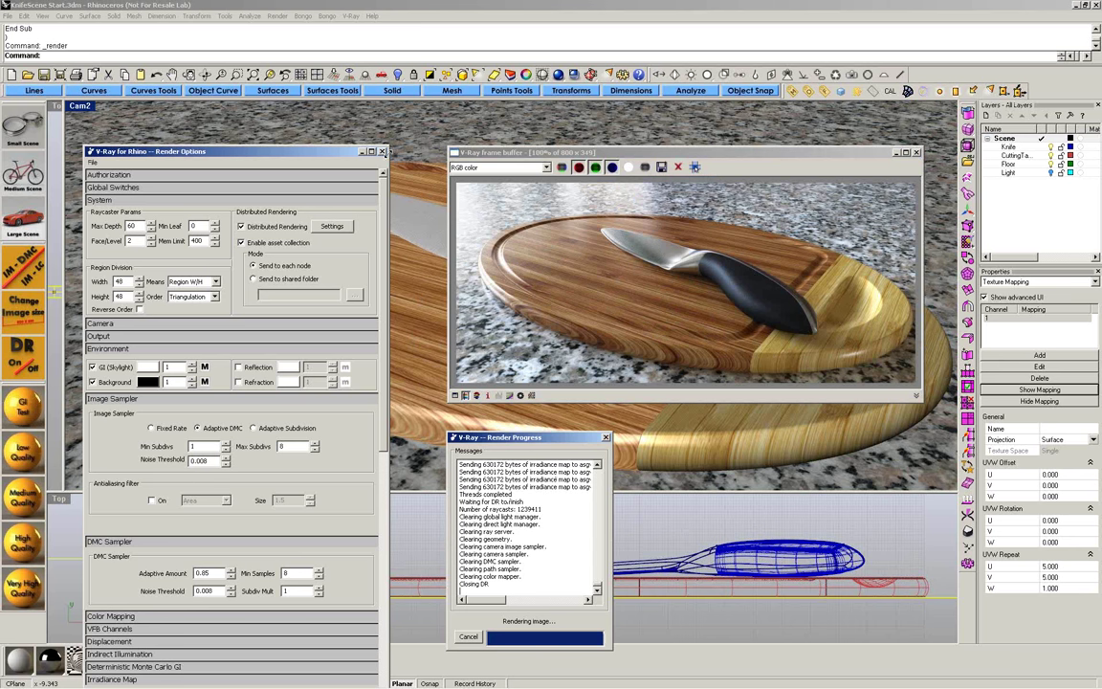
pyautogui.click(382, 151)
# - Turn on the Light layer in the maximized Top viewport and select the rectangular light beside the floor
pyautogui.scroll(-5, 301, 518)
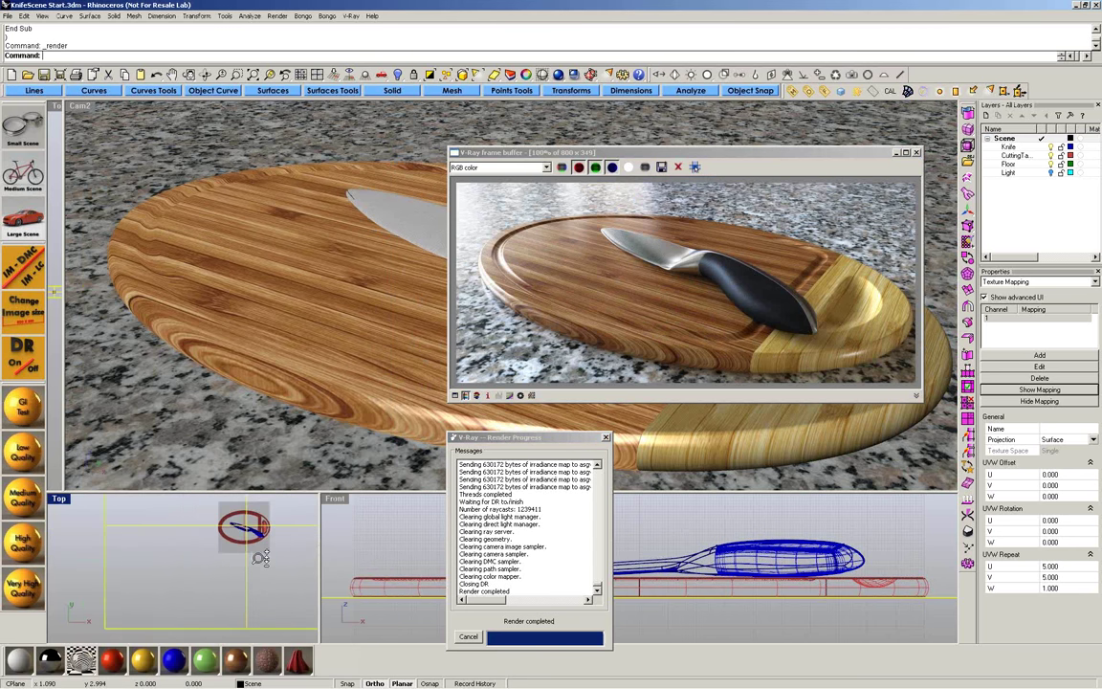
pyautogui.doubleClick(58, 499)
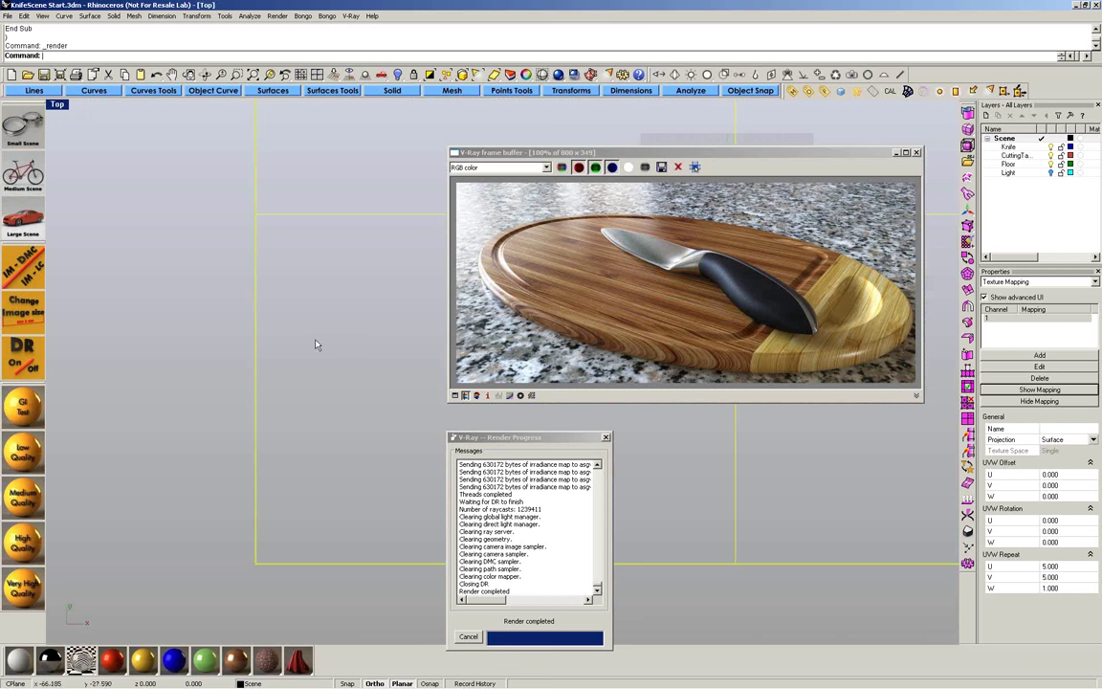
pyautogui.click(1051, 173)
pyautogui.scroll(-6, 295, 449)
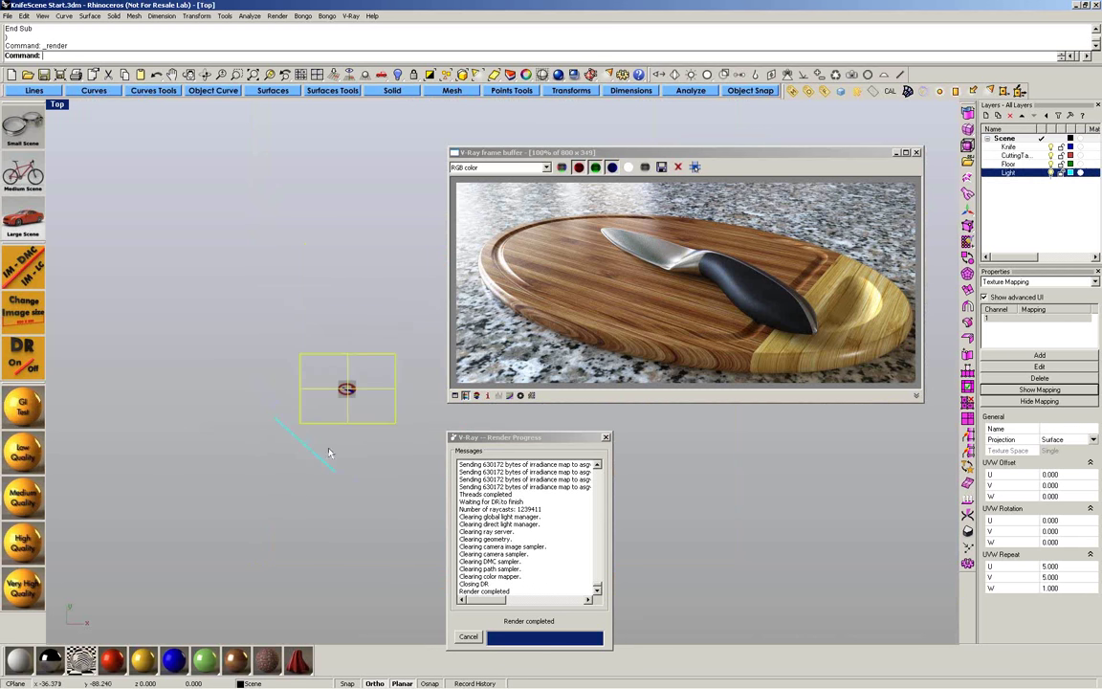
pyautogui.scroll(10, 287, 452)
pyautogui.click(244, 418)
pyautogui.scroll(-2, 287, 411)
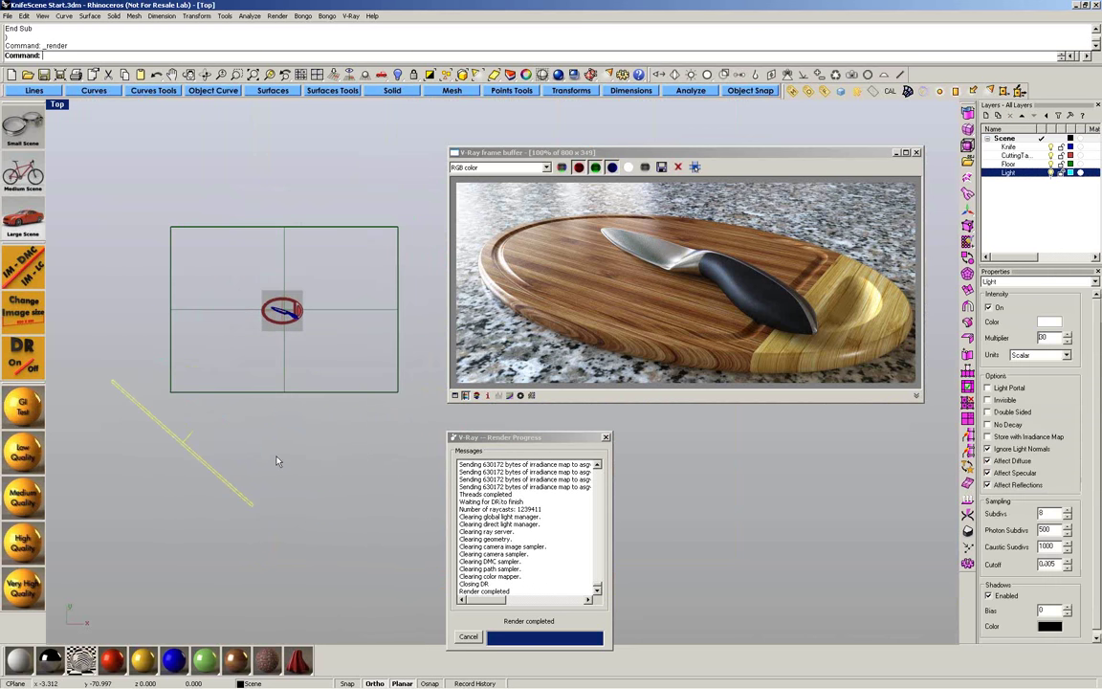
# - Examine the rectangular light's placement relative to the floor, cutting board and knife from an angled view
pyautogui.keyDown('ctrl'); pyautogui.keyDown('shift'); pyautogui.moveTo(277, 460); pyautogui.dragTo(254, 278, button='right'); pyautogui.keyUp('shift'); pyautogui.keyUp('ctrl')
pyautogui.scroll(5, 350, 243)
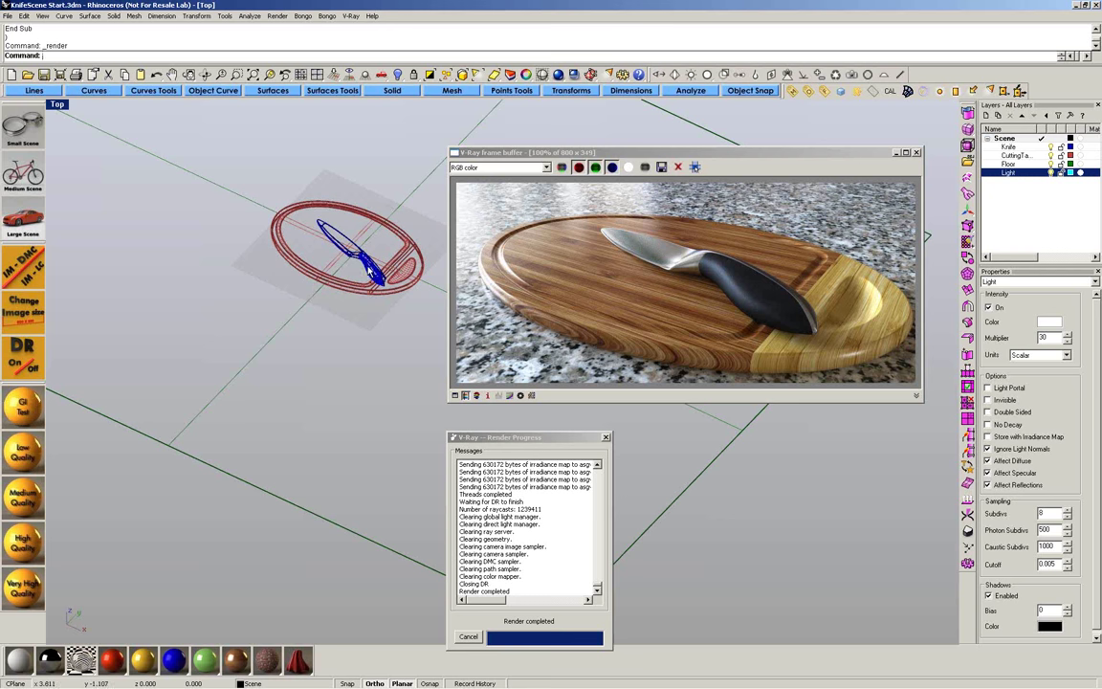
pyautogui.scroll(5, 370, 272)
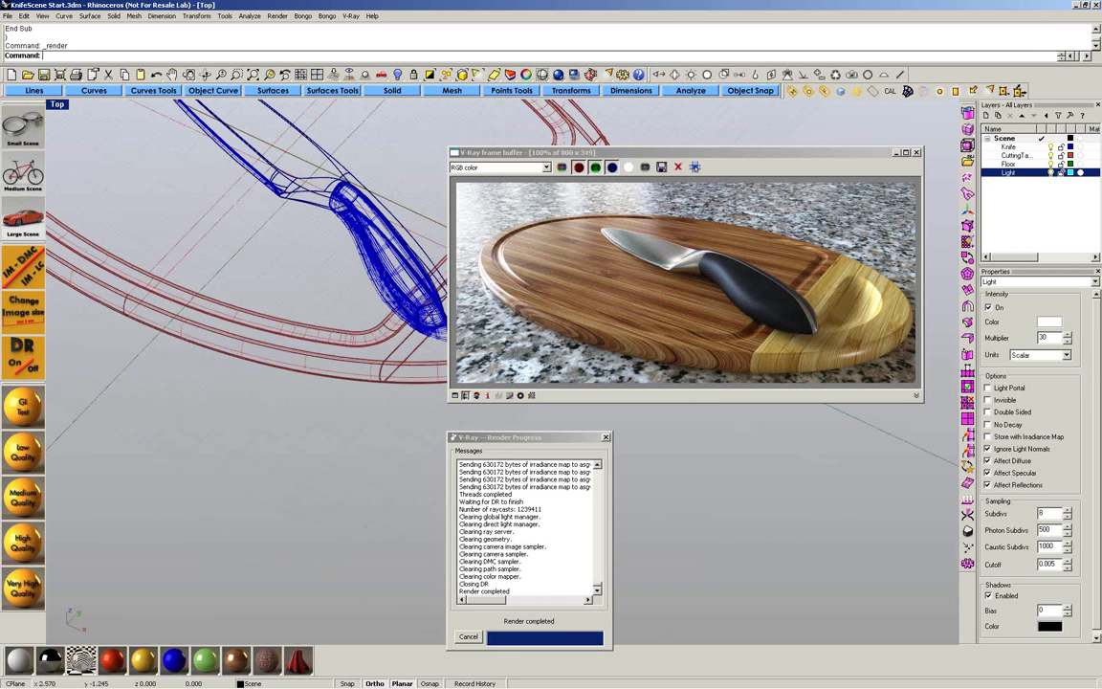
pyautogui.scroll(-10, 356, 264)
pyautogui.keyDown('ctrl'); pyautogui.keyDown('shift'); pyautogui.moveTo(374, 322); pyautogui.dragTo(278, 371, button='right'); pyautogui.keyUp('shift'); pyautogui.keyUp('ctrl')
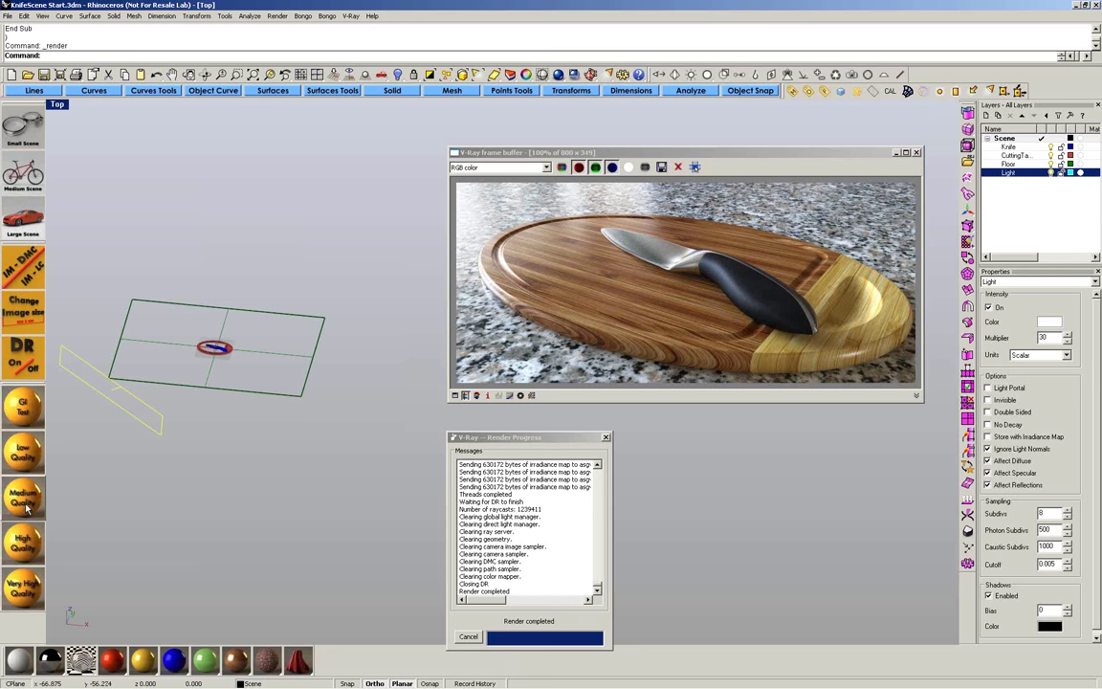
# - Apply the High Quality render preset and set the output size from the 1600x1200 preset, matched to the view aspect as 1600 x 955
pyautogui.click(23, 538)
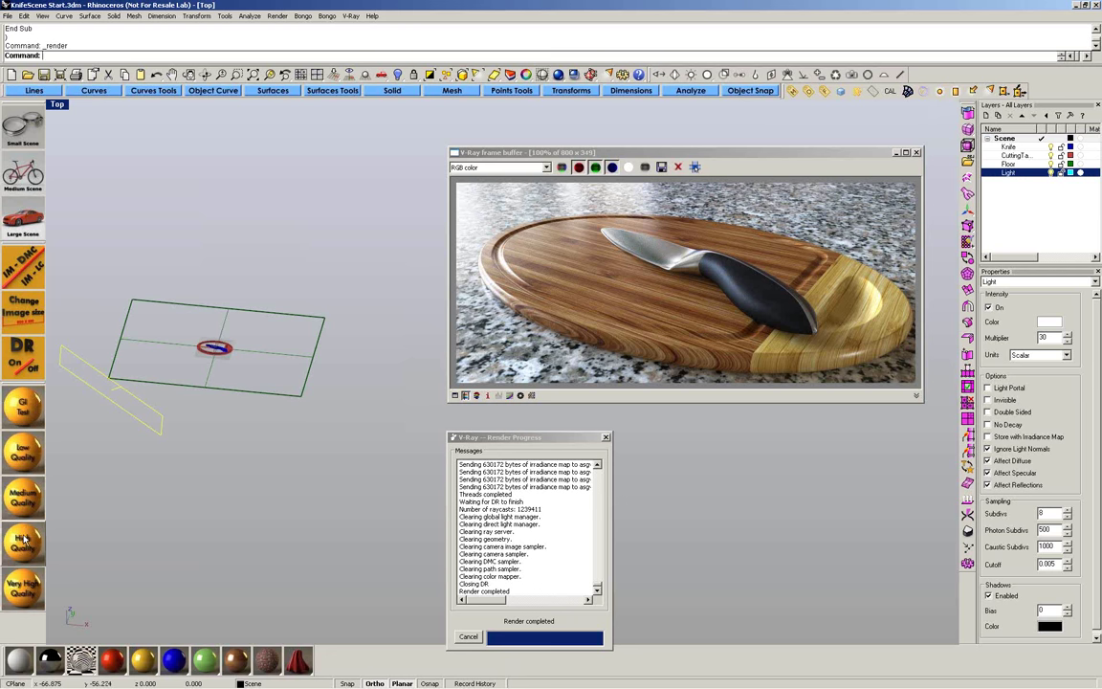
pyautogui.click(811, 92)
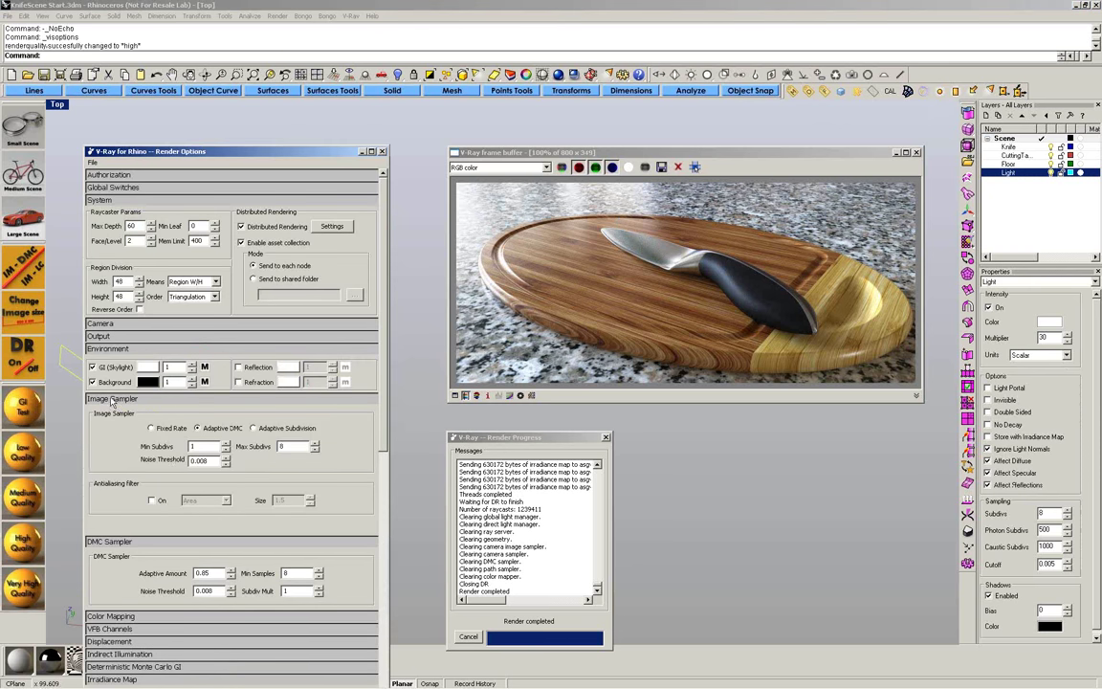
pyautogui.click(105, 336)
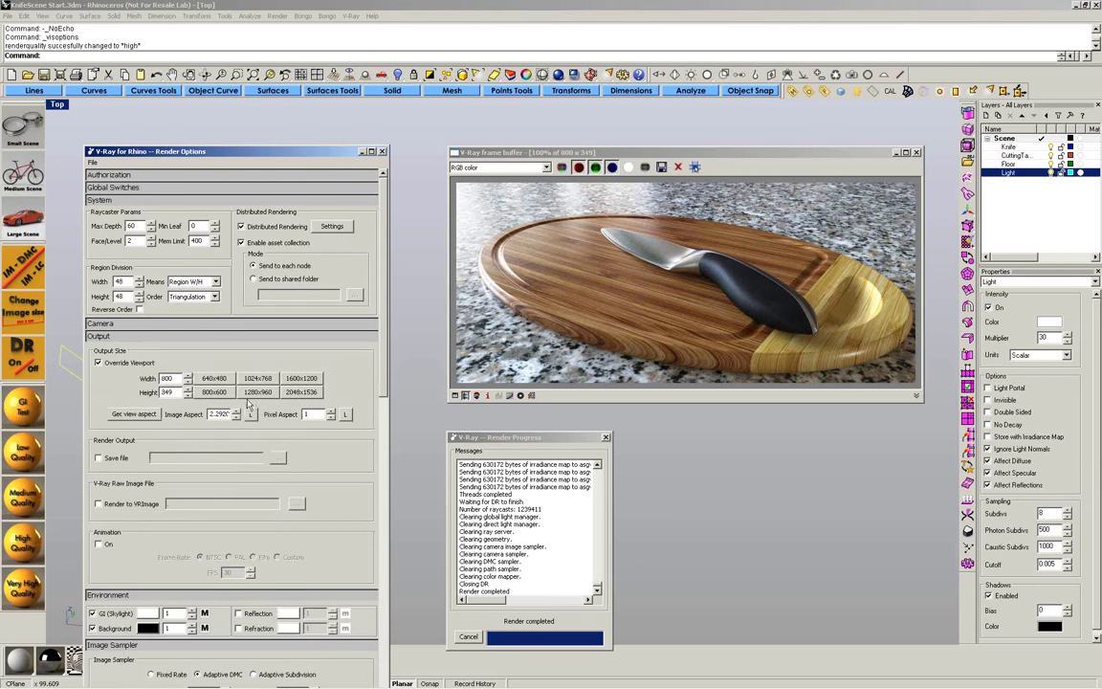
pyautogui.click(301, 378)
pyautogui.click(133, 414)
pyautogui.click(382, 151)
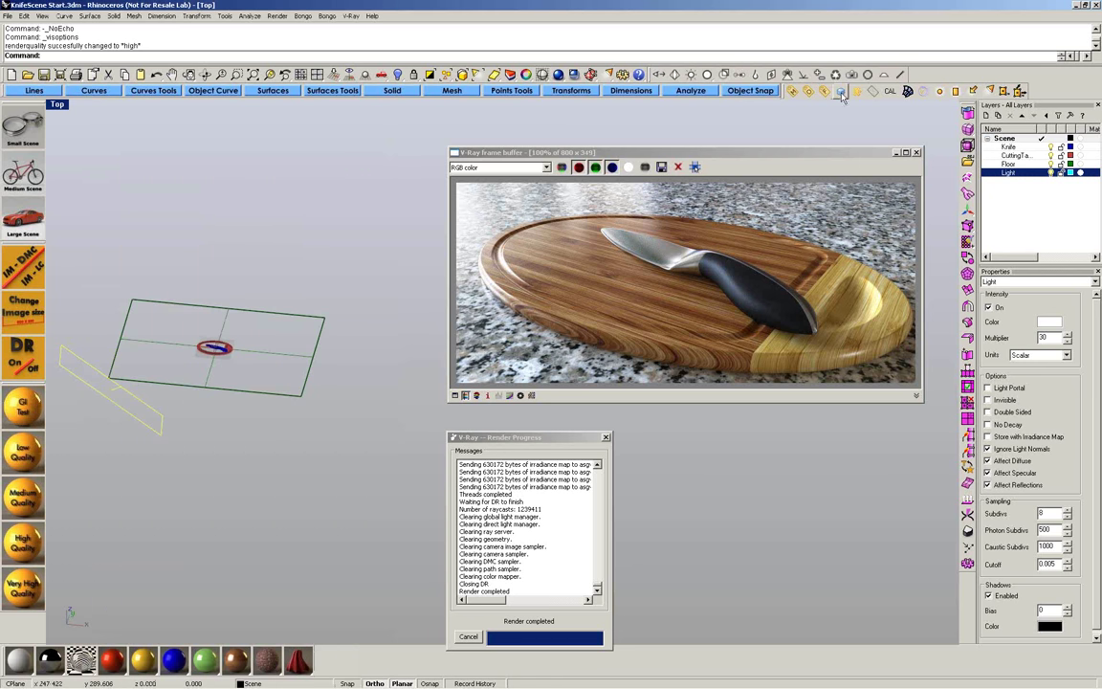
pyautogui.click(842, 93)
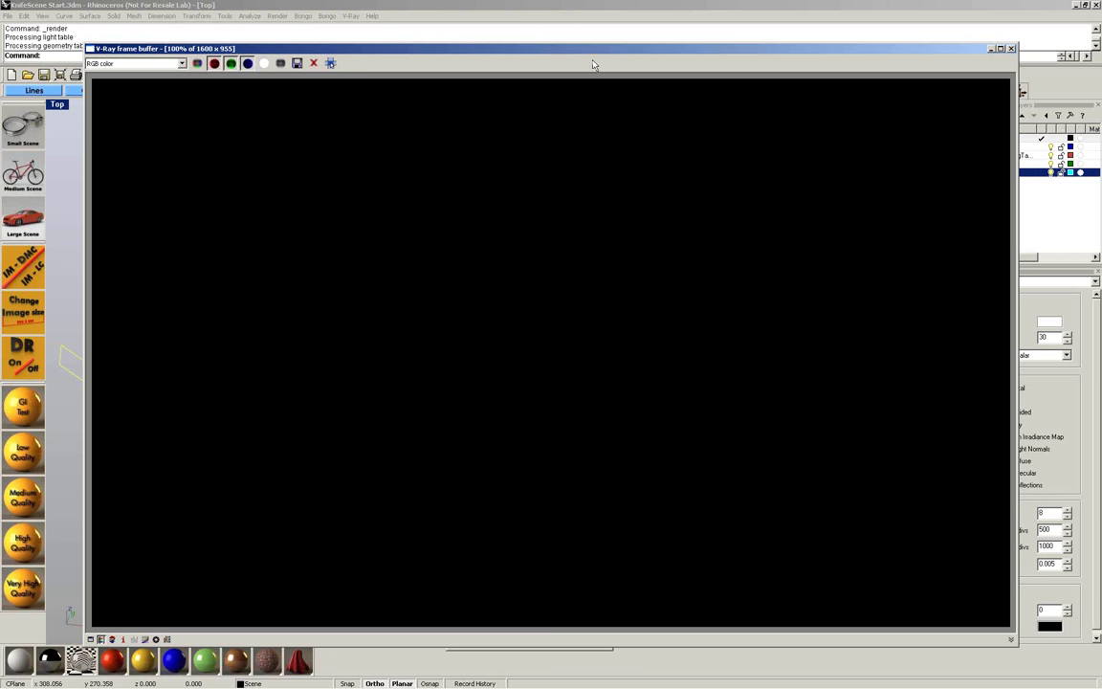
pyautogui.moveTo(593, 64); pyautogui.dragTo(963, 373)
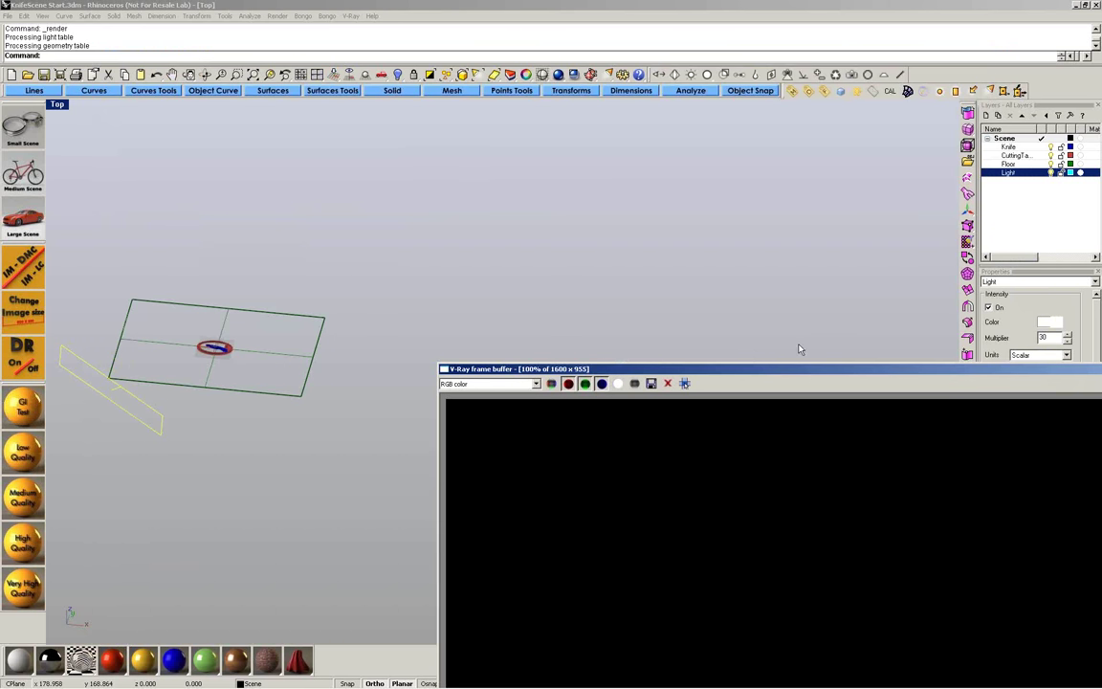
pyautogui.moveTo(569, 370); pyautogui.dragTo(839, 507)
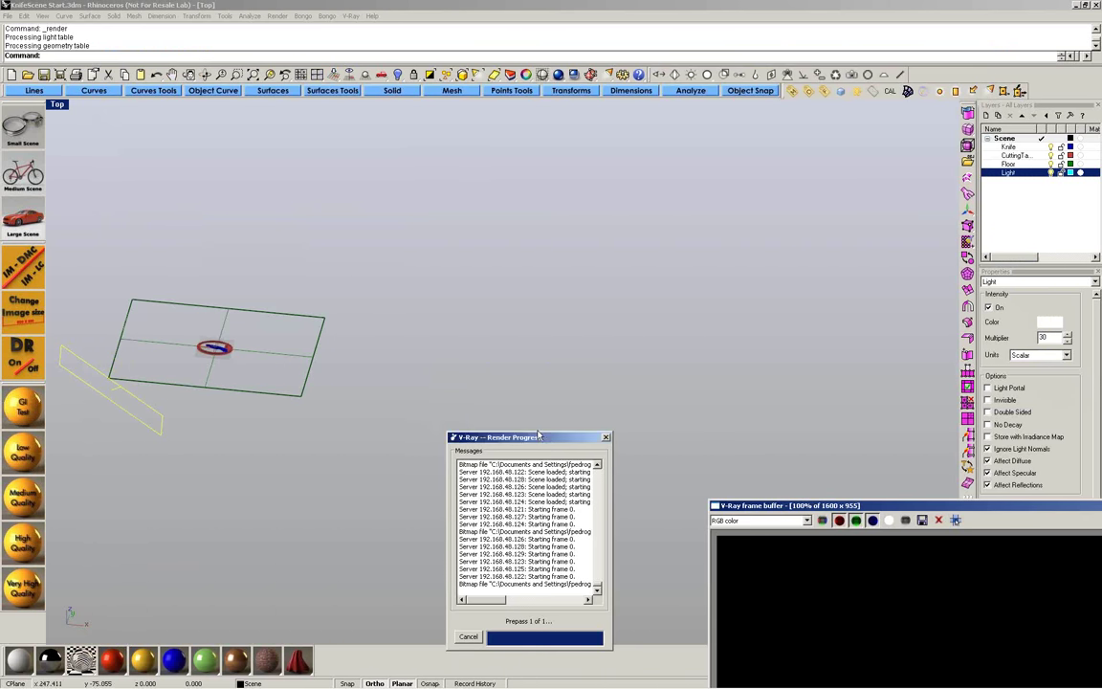
pyautogui.click(528, 440)
pyautogui.moveTo(528, 440); pyautogui.dragTo(121, 96)
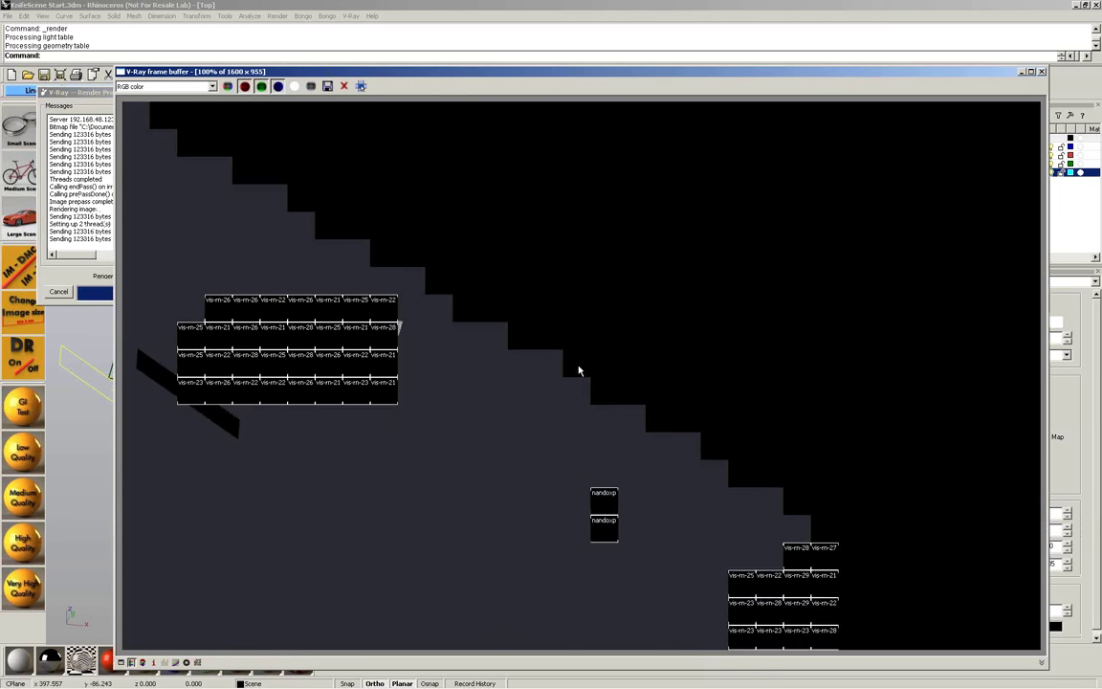
pyautogui.click(1042, 71)
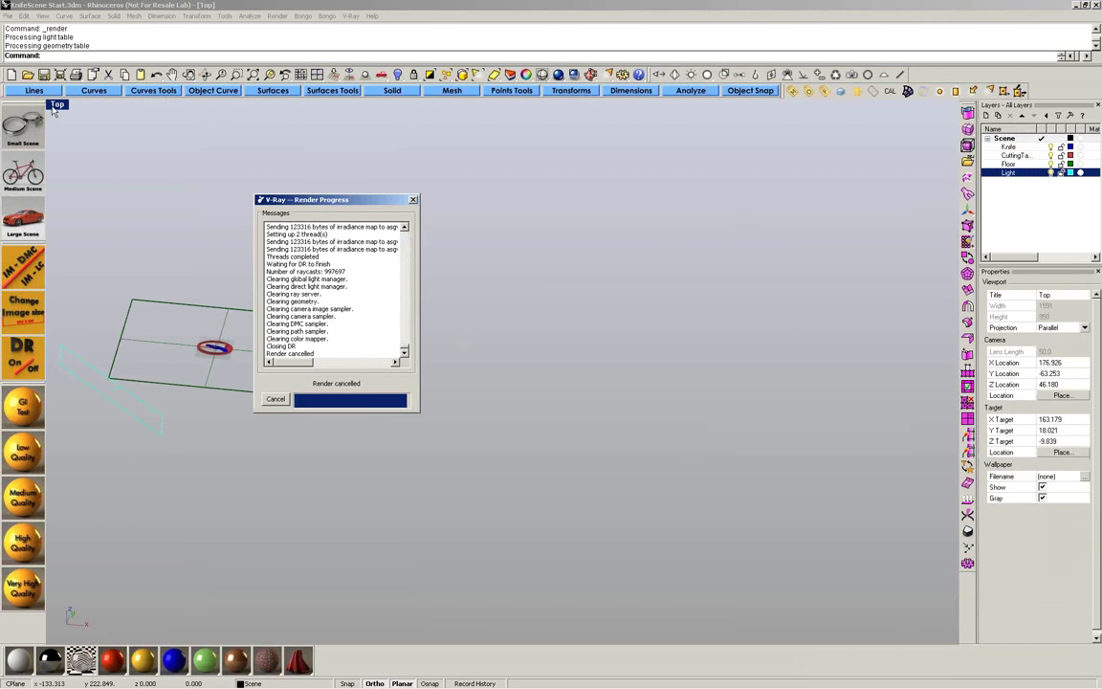
# - Restore the multi-viewport layout and render the Cam2 view at high quality
pyautogui.doubleClick(53, 105)
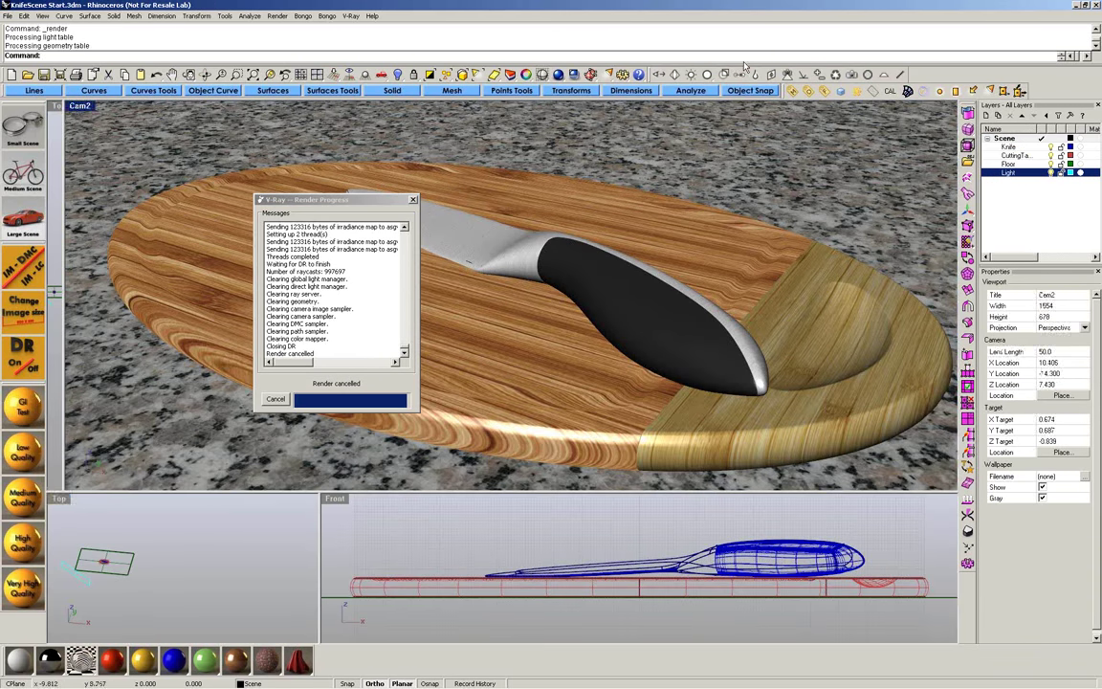
pyautogui.click(842, 92)
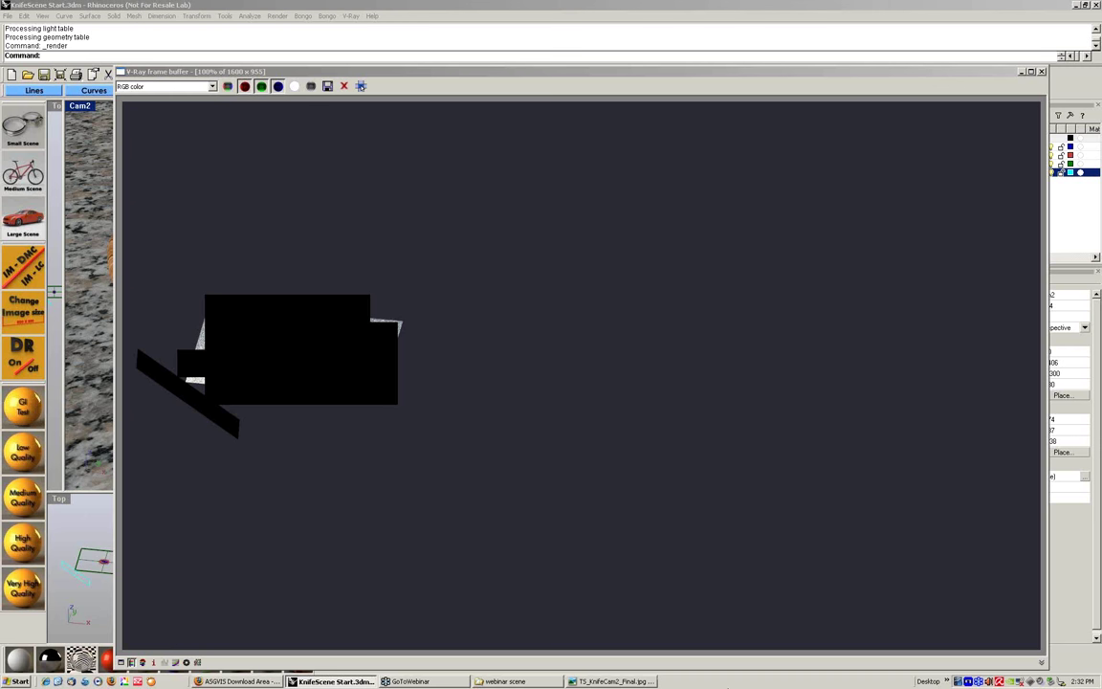
# - Switch to Windows Picture and Fax Viewer and examine the blade, handle and board details in TS_KnifeCam2_Final.jpg
pyautogui.click(630, 680)
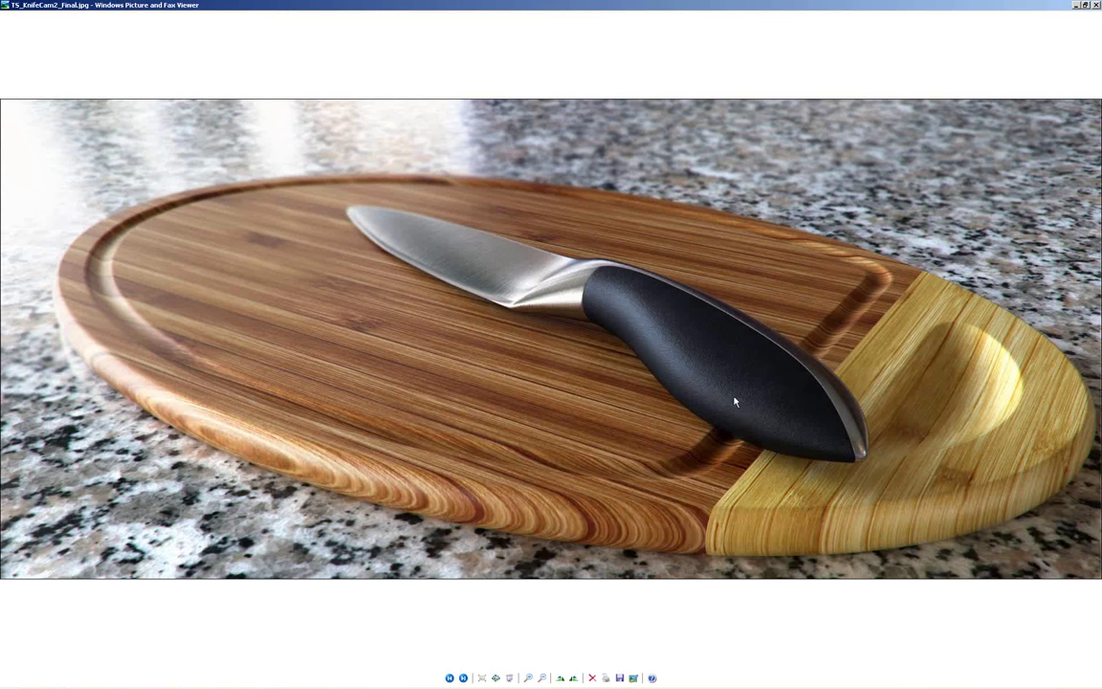
pyautogui.scroll(2, 739, 421)
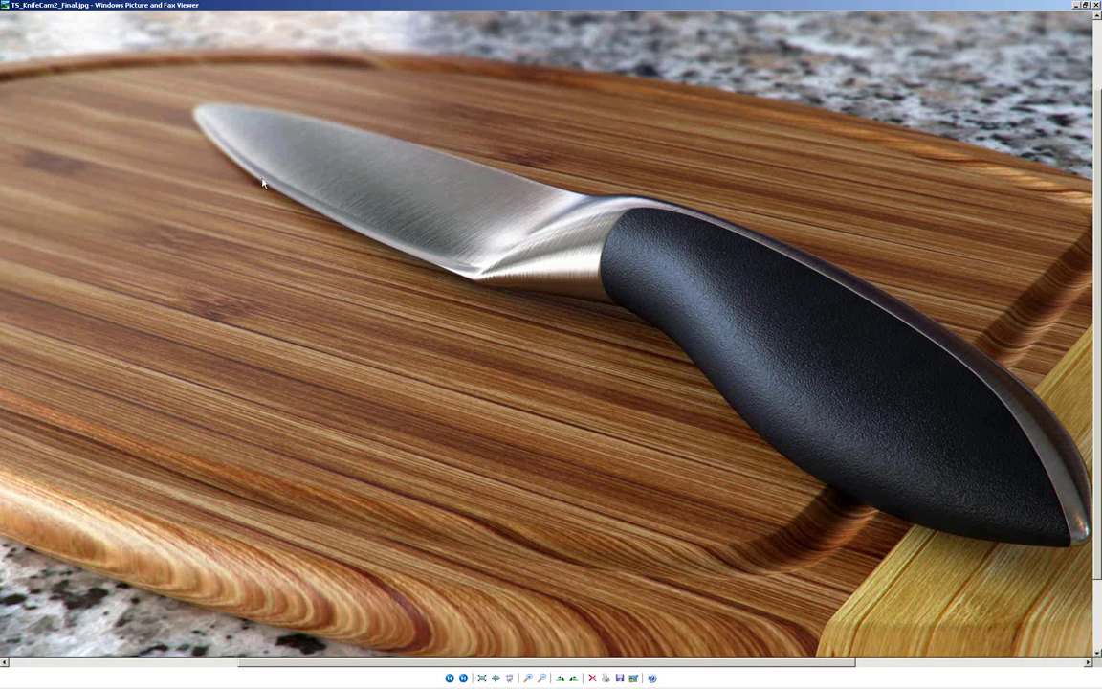
pyautogui.scroll(-2, 429, 335)
pyautogui.scroll(1, 432, 337)
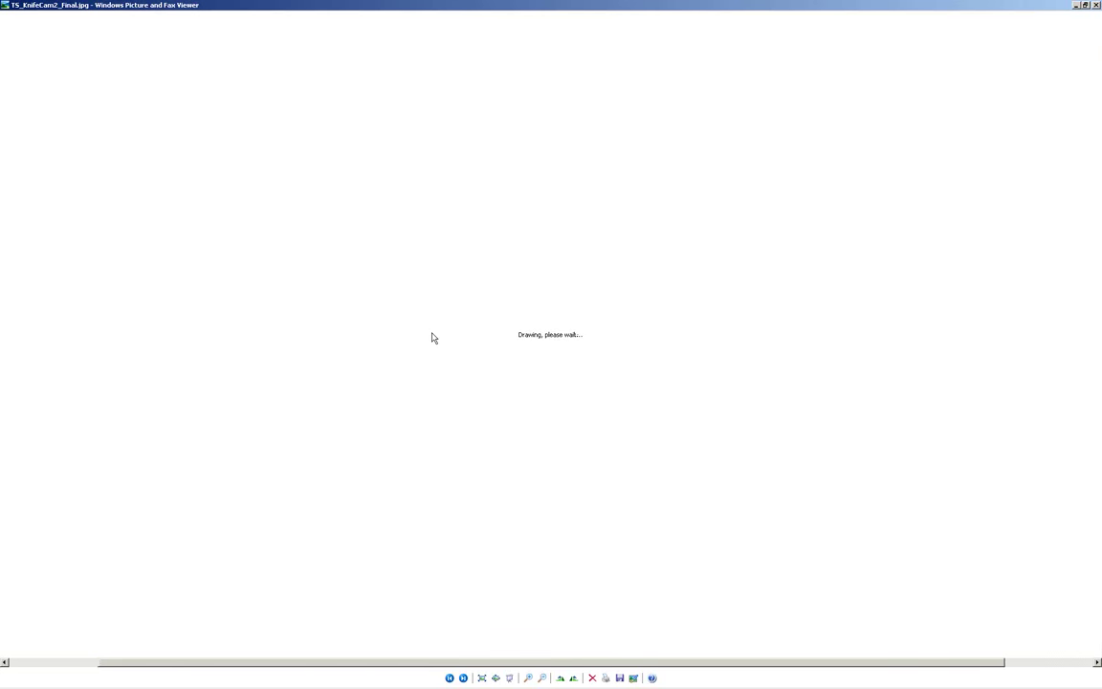
pyautogui.keyDown('ctrl'); pyautogui.scroll(1, 432, 337); pyautogui.keyUp('ctrl')
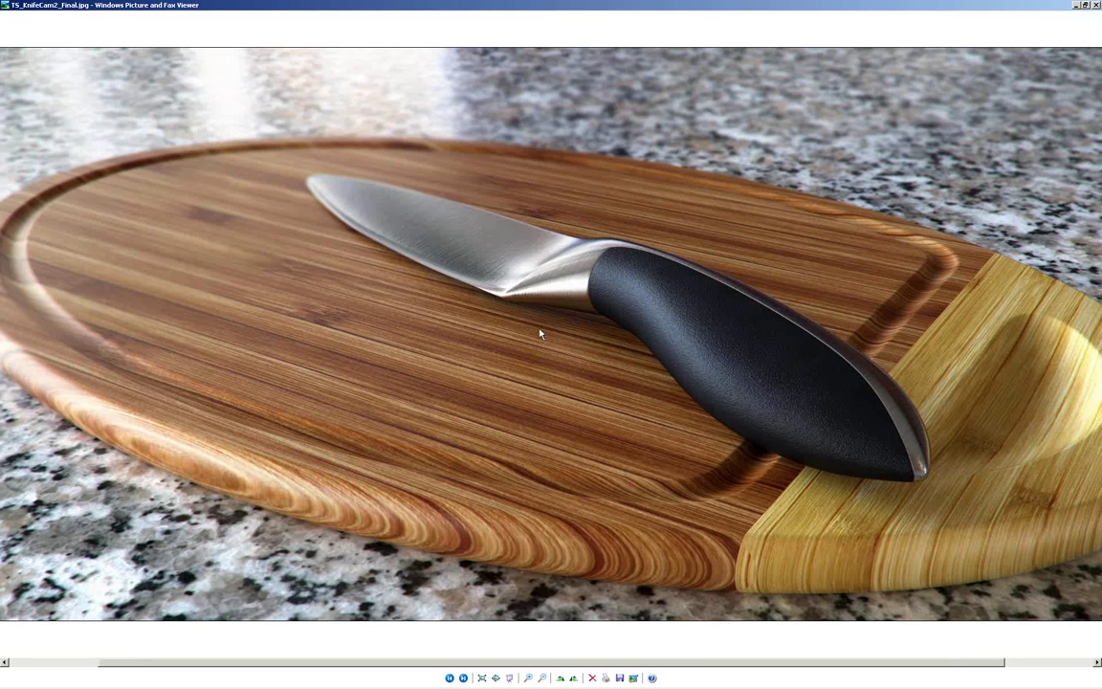
pyautogui.scroll(-1, 543, 302)
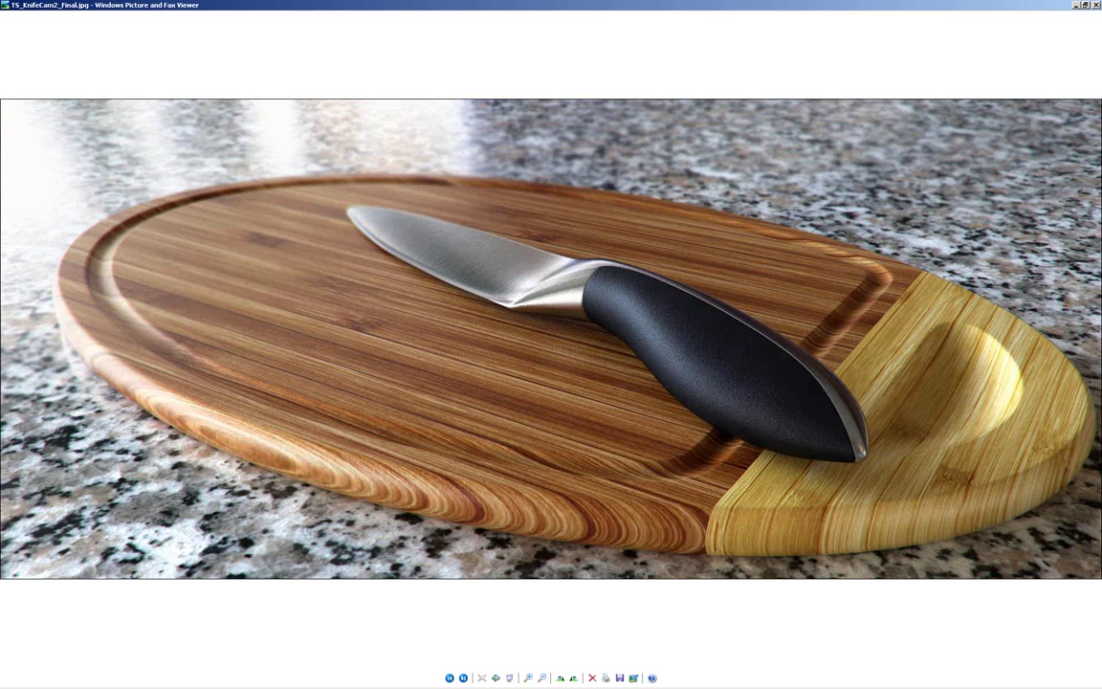
# - Switch back to Rhino, inspect the Cam2 render in the frame buffer, and shrink the frame buffer window to uncover the toolbars
pyautogui.hotkey('alt', 'Tab')
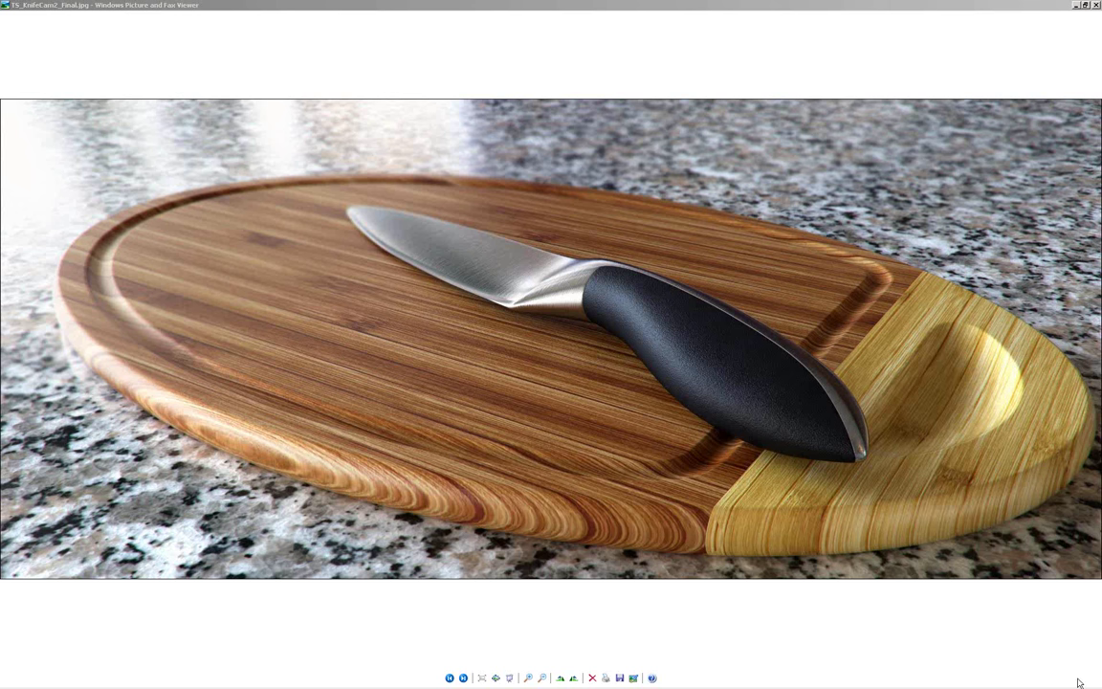
pyautogui.moveTo(1077, 685)
pyautogui.click(342, 681)
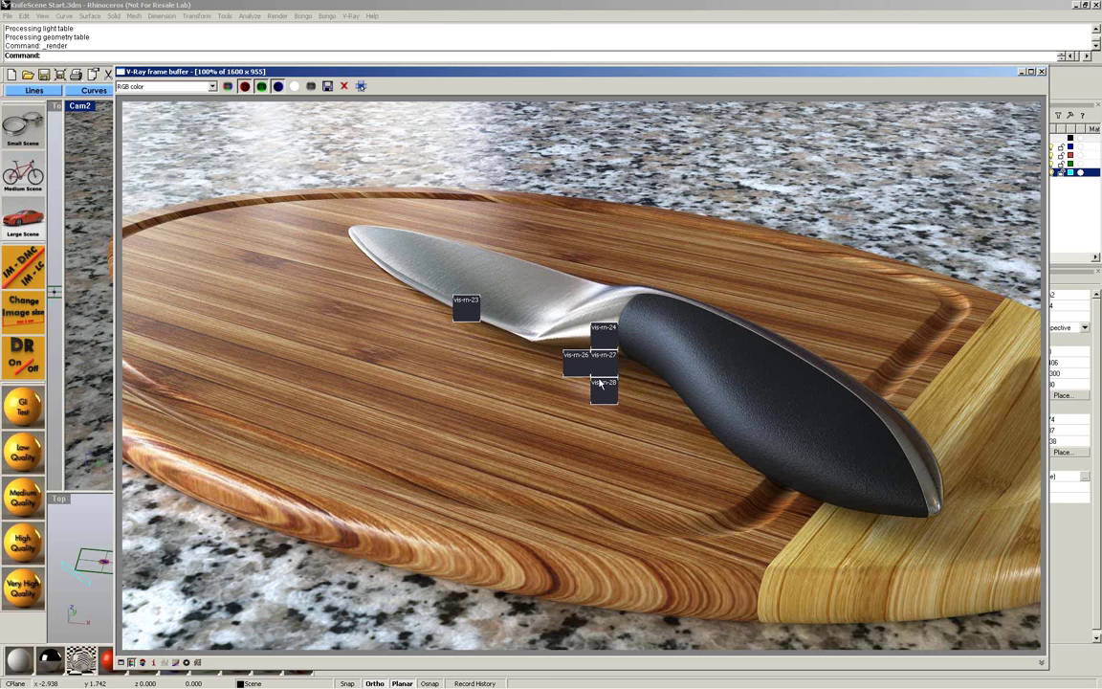
pyautogui.scroll(-1, 524, 399)
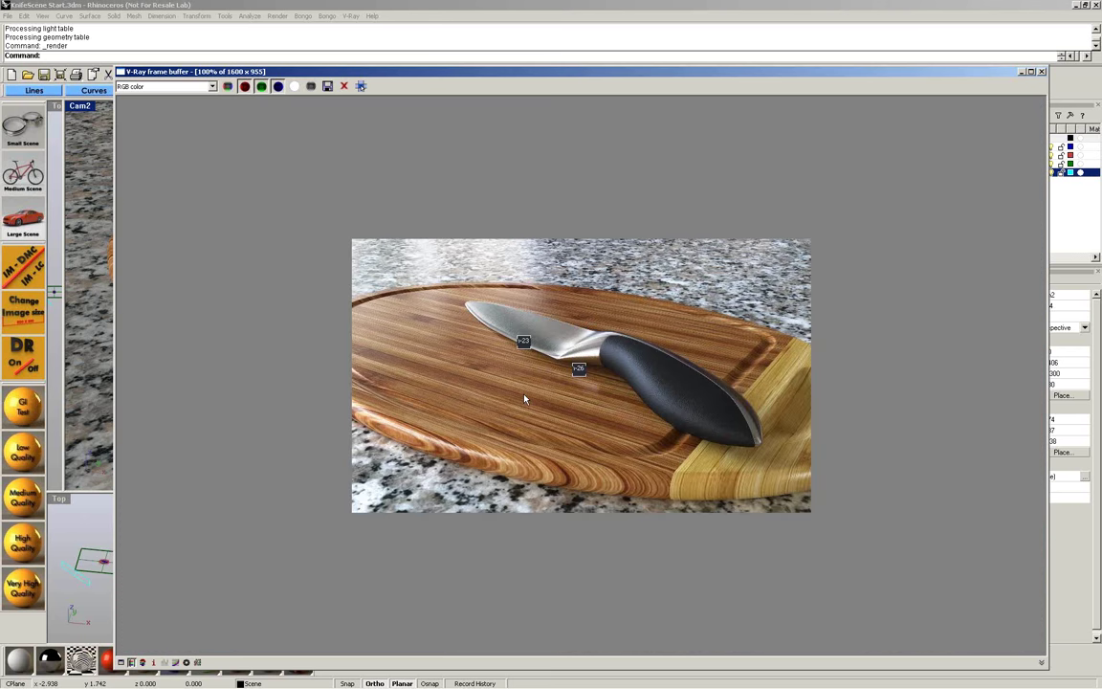
pyautogui.scroll(1, 525, 400)
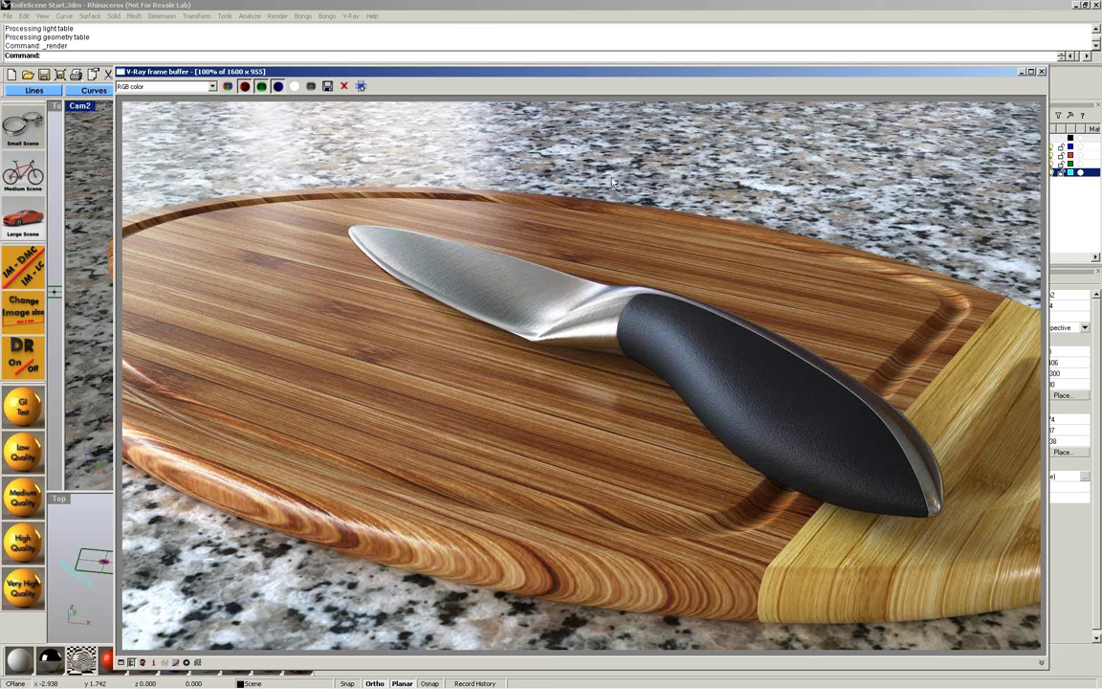
pyautogui.moveTo(586, 71); pyautogui.dragTo(529, 70)
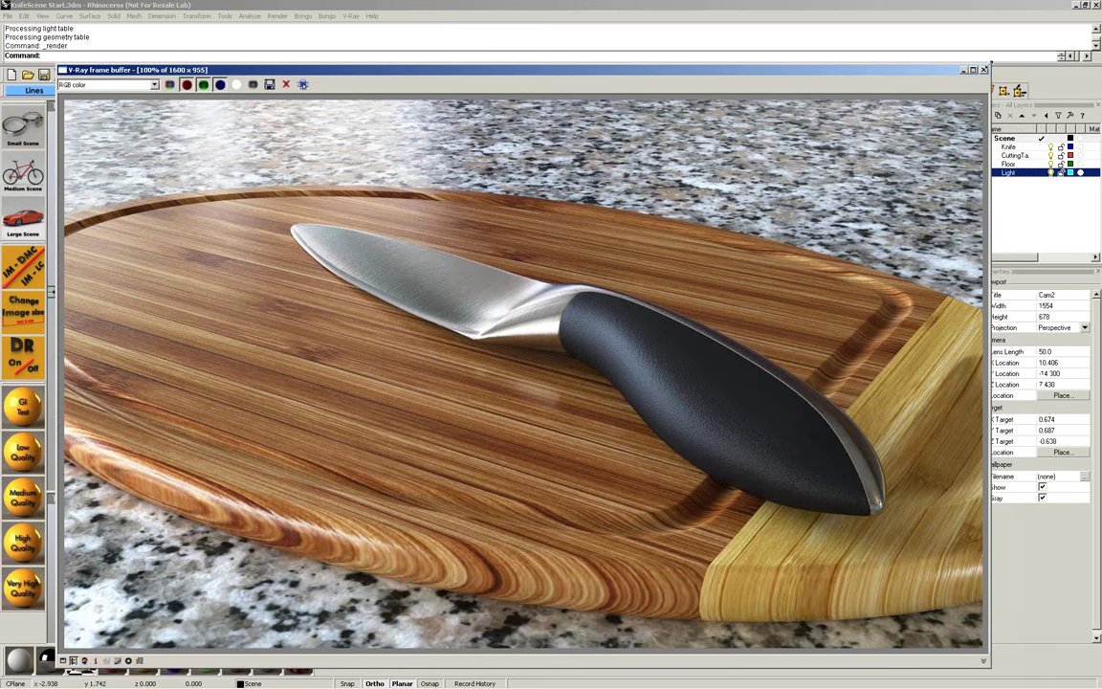
pyautogui.moveTo(989, 67); pyautogui.dragTo(753, 222)
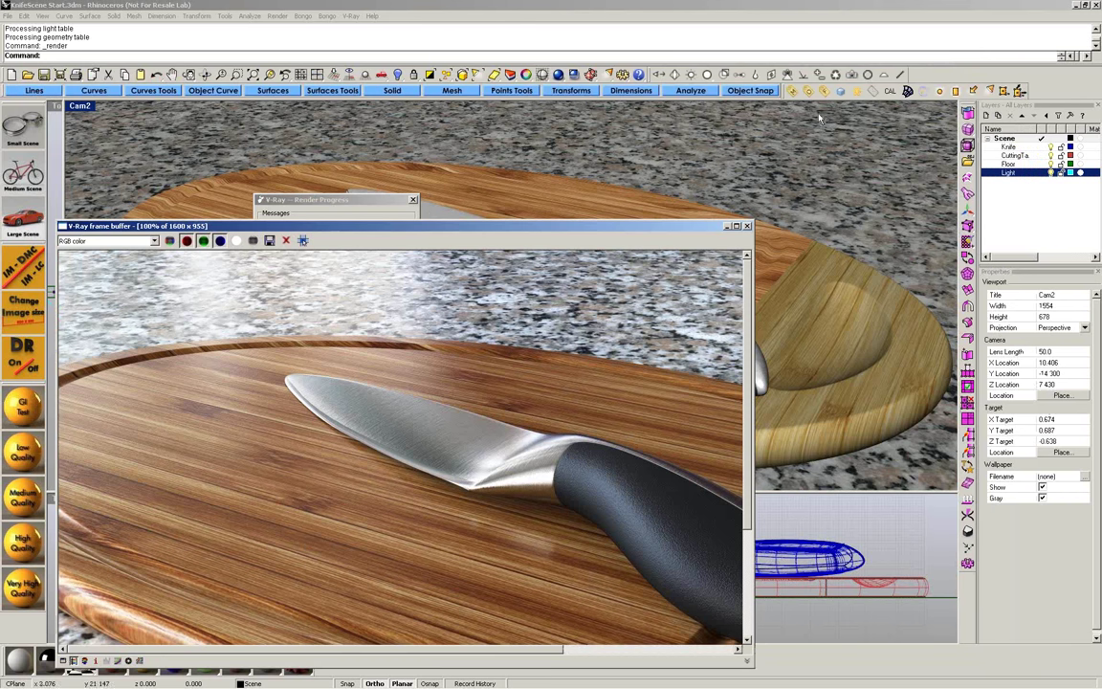
# - Open the render options, move them clear, and review the image sampler, DMC sampler and irradiance map settings before closing them
pyautogui.click(807, 92)
pyautogui.moveTo(282, 155); pyautogui.dragTo(394, 126)
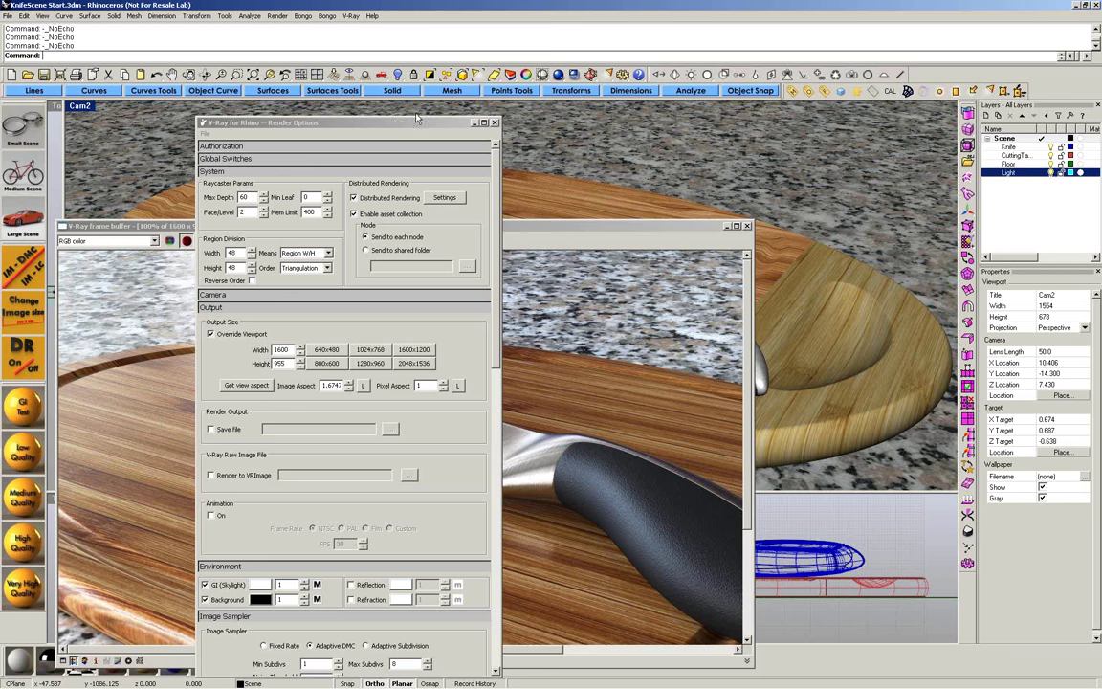
pyautogui.moveTo(416, 119); pyautogui.dragTo(438, 54)
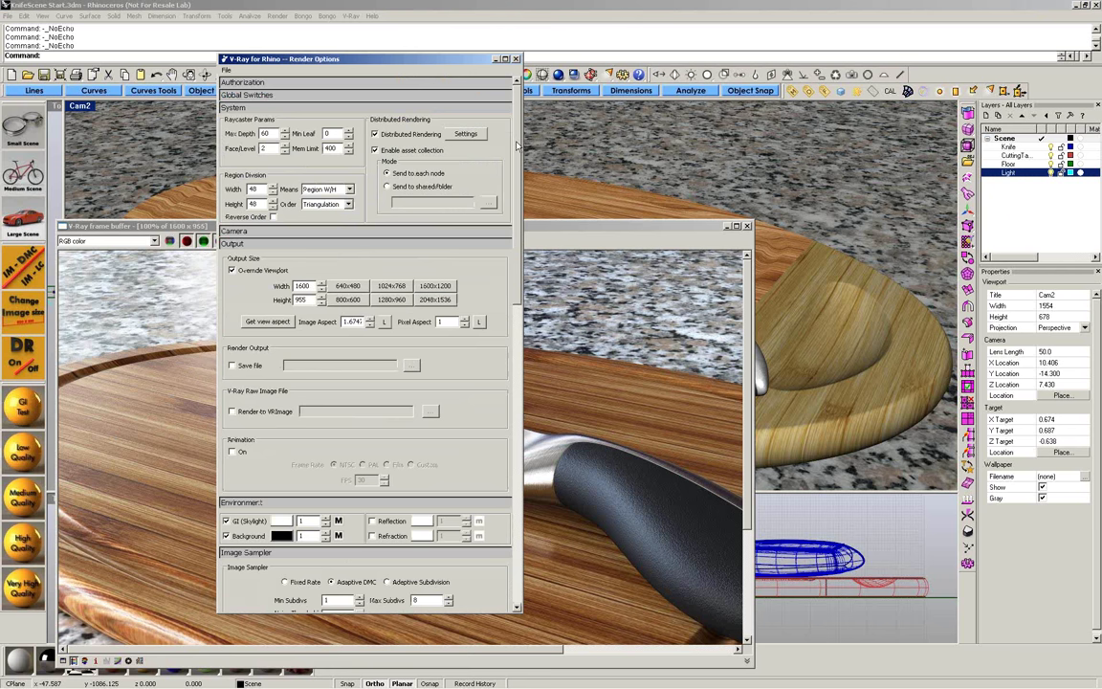
pyautogui.scroll(-10, 497, 316)
pyautogui.scroll(-5, 453, 334)
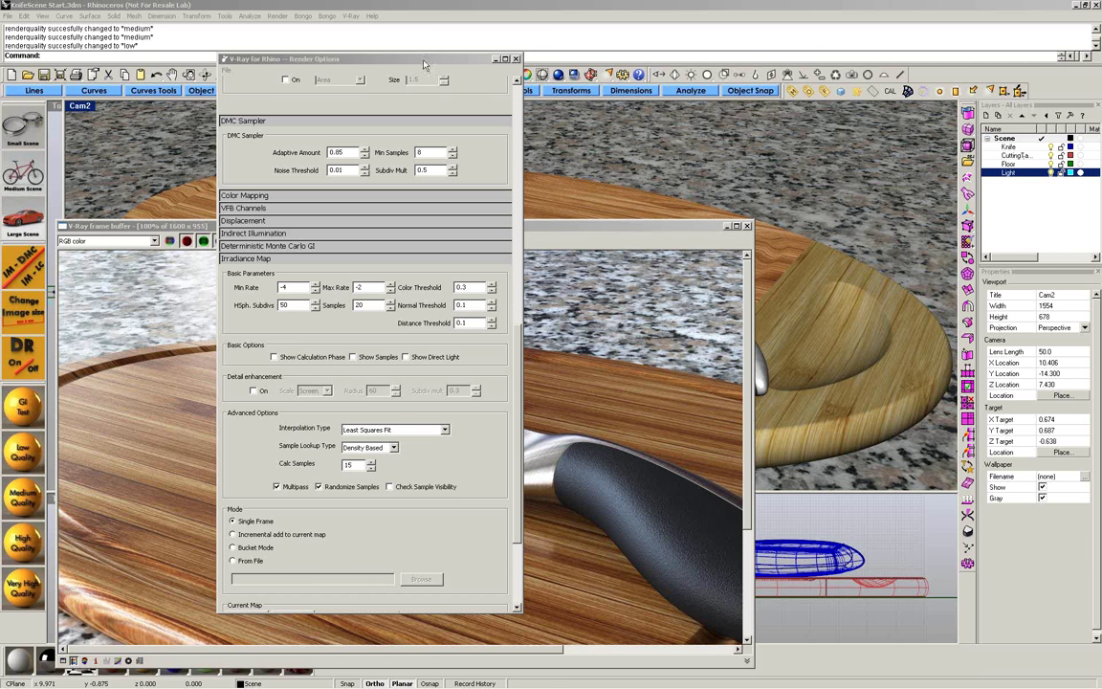
pyautogui.click(516, 60)
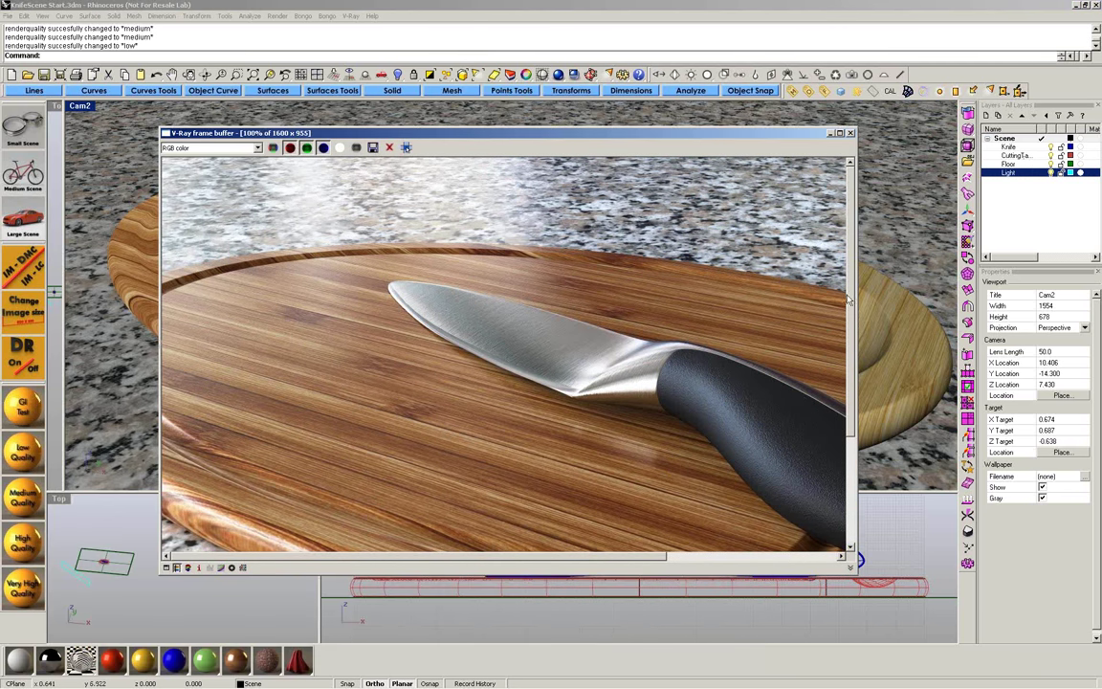
# - Inspect the knife handle and the lower edge of the cutting board in the rendered image
pyautogui.moveTo(851, 387); pyautogui.dragTo(850, 467)
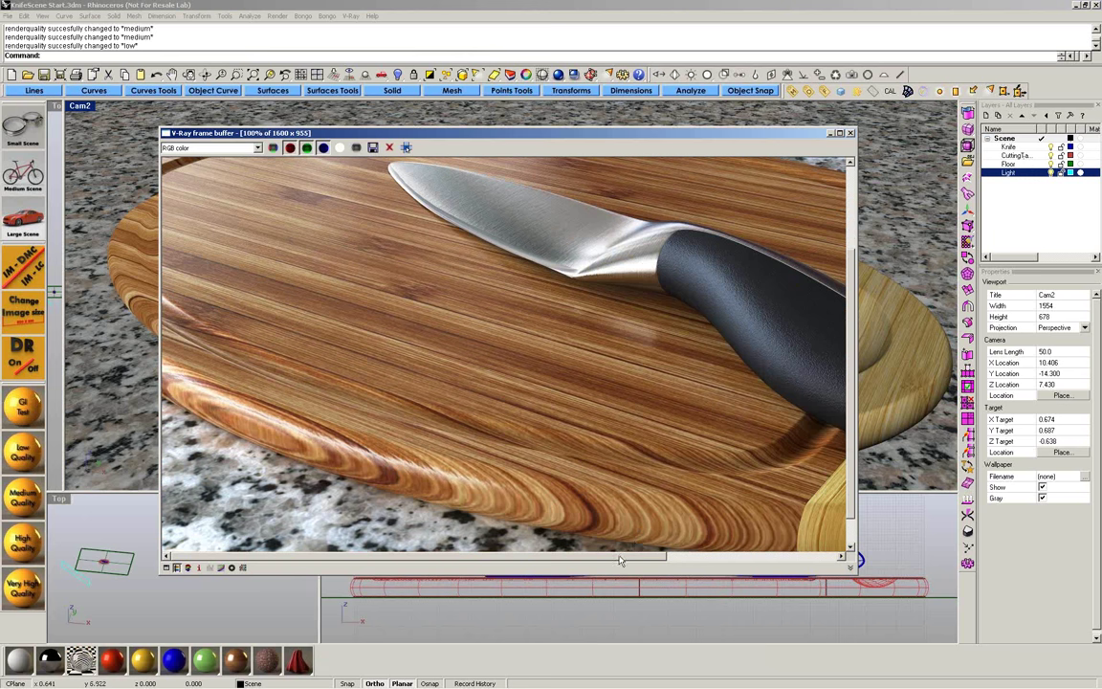
pyautogui.moveTo(619, 560); pyautogui.dragTo(753, 575)
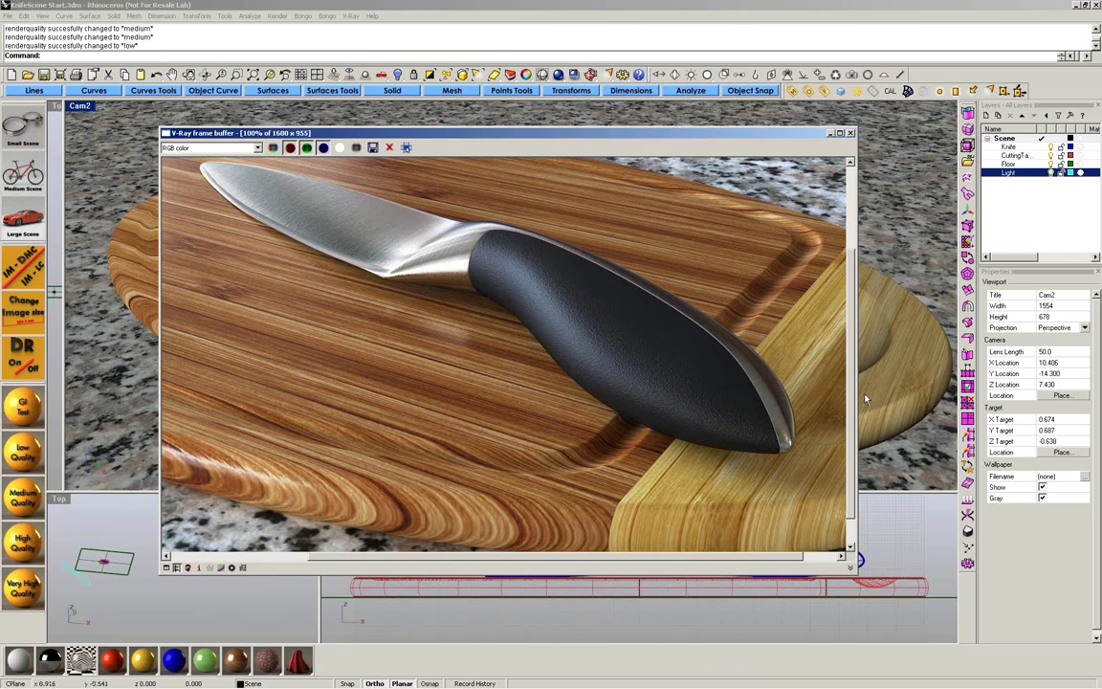
pyautogui.moveTo(850, 407); pyautogui.dragTo(852, 402)
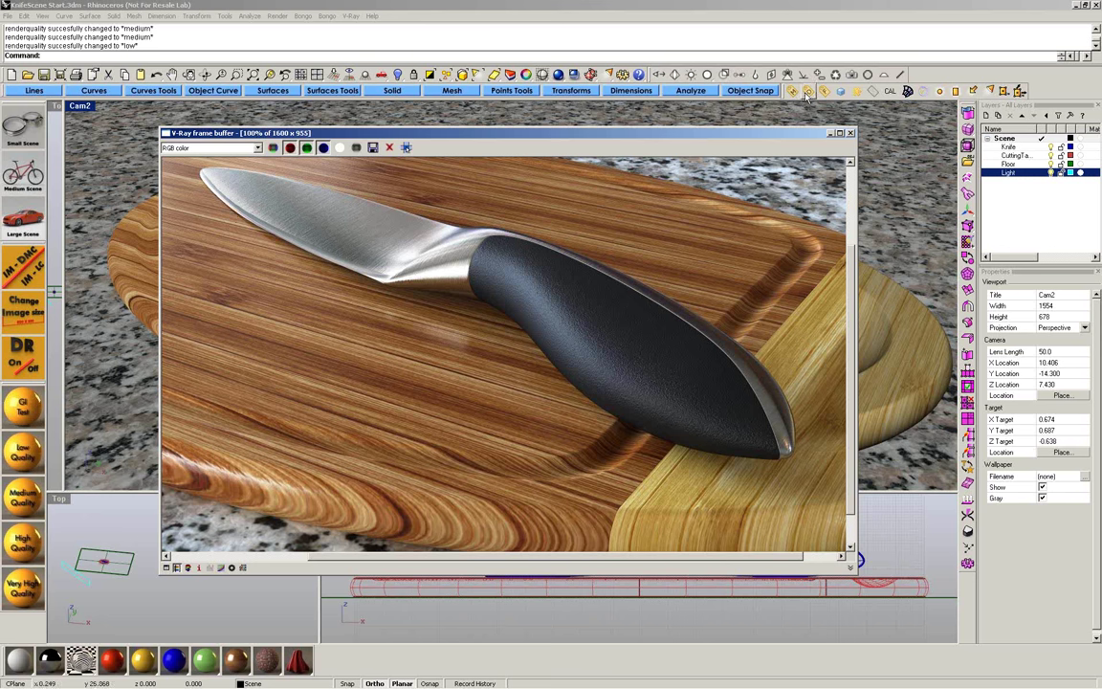
# - Reopen the render options and review the image sampler, environment, output and system settings
pyautogui.click(724, 76)
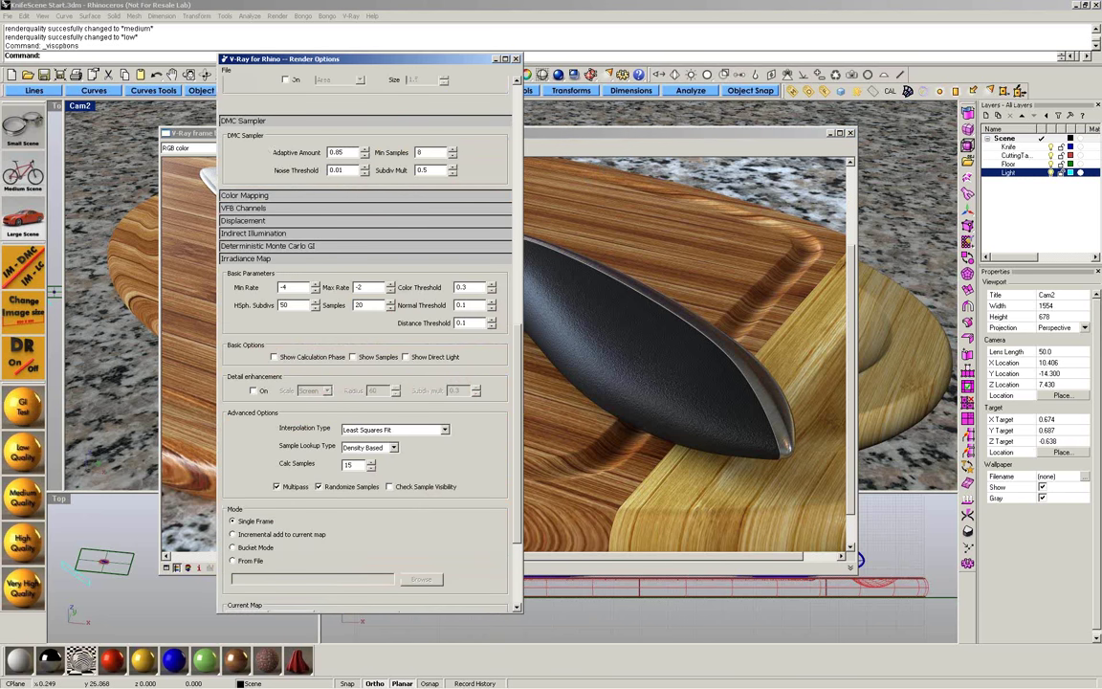
pyautogui.scroll(10, 469, 310)
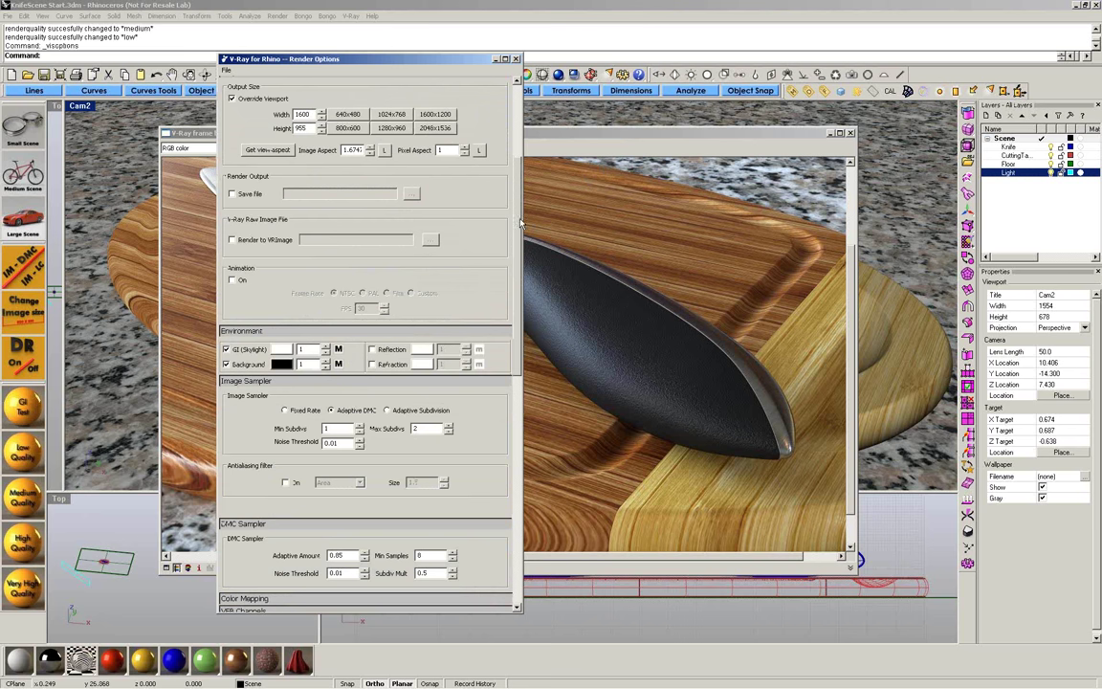
pyautogui.scroll(3, 470, 200)
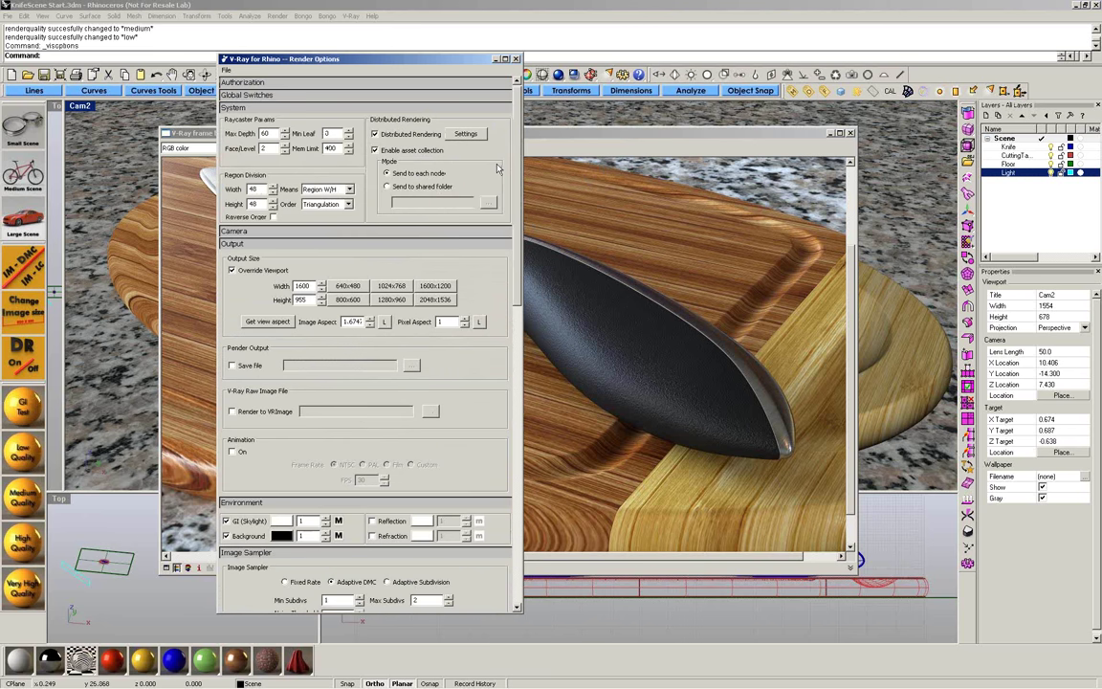
# - Set the distributed rendering asset mode to send to a shared folder, browse for the folder, and cancel without choosing one
pyautogui.click(412, 188)
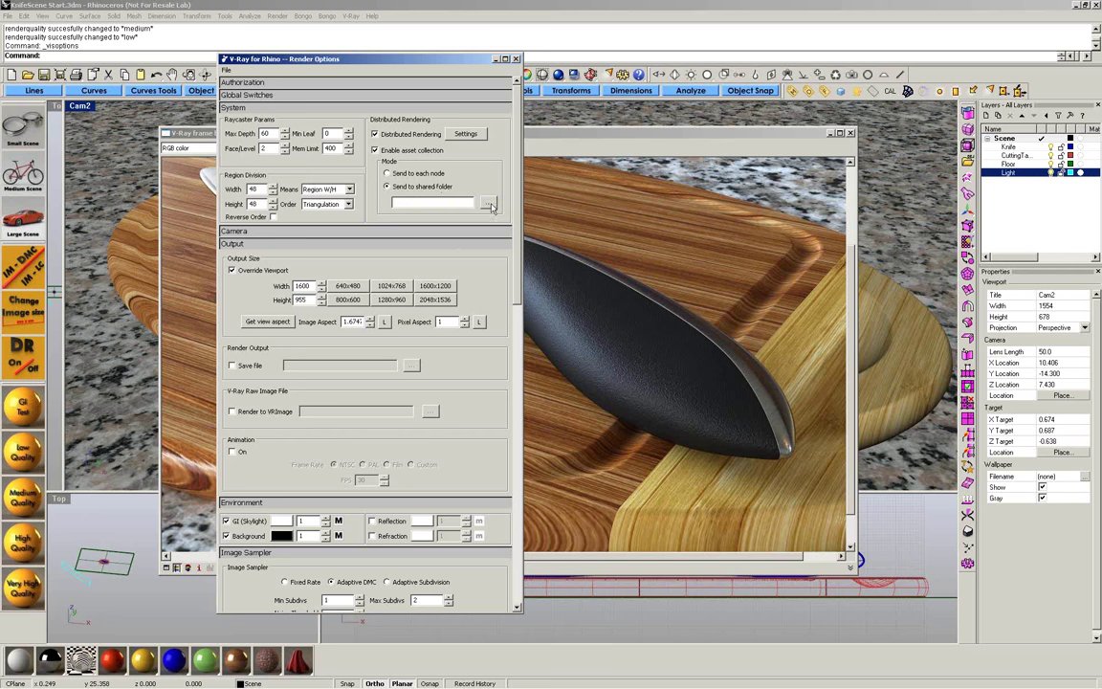
pyautogui.click(487, 203)
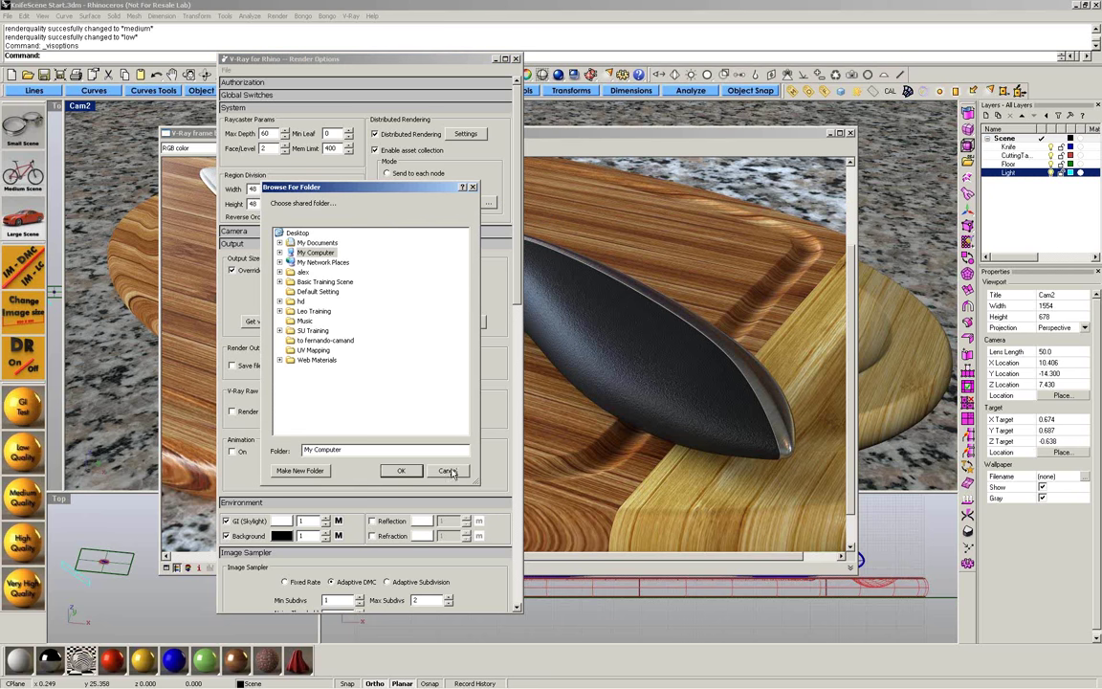
pyautogui.click(449, 471)
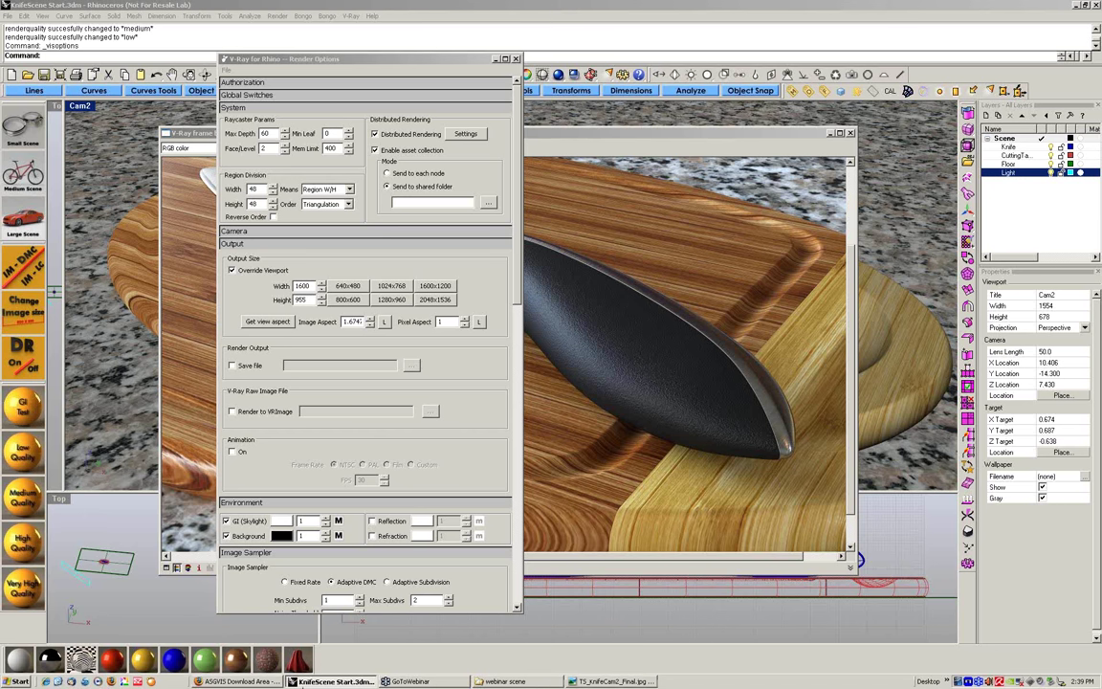
# - Switch to Firefox and open the FAQ from the support section of the ASGVIS website
pyautogui.click(228, 681)
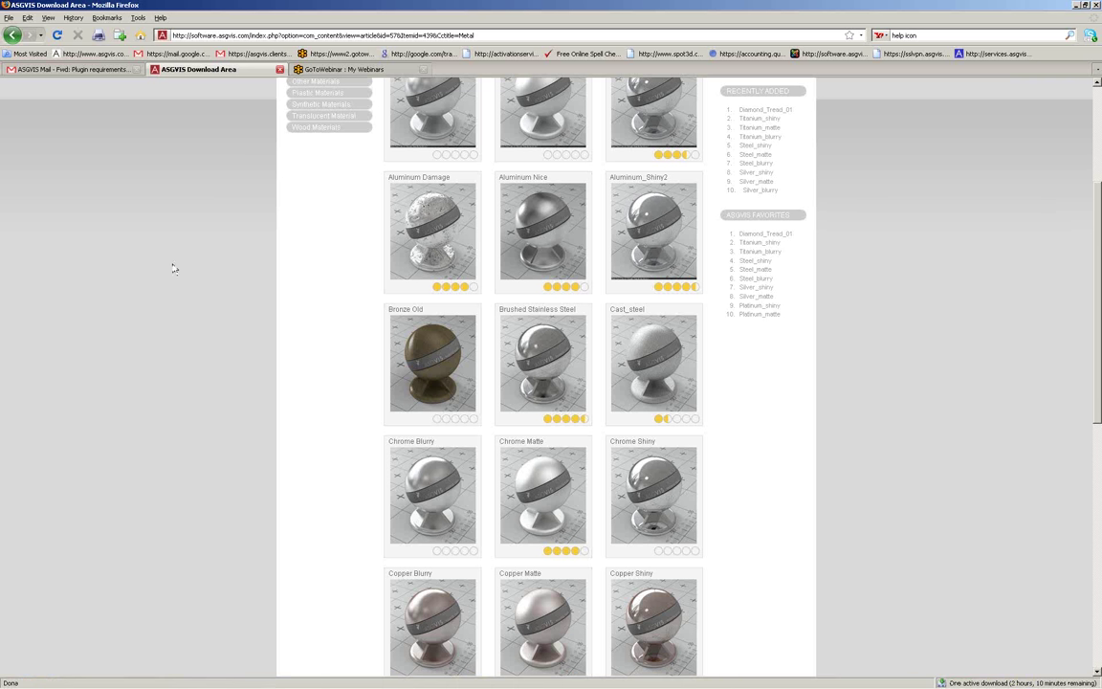
pyautogui.scroll(1, 176, 237)
pyautogui.scroll(4, 176, 238)
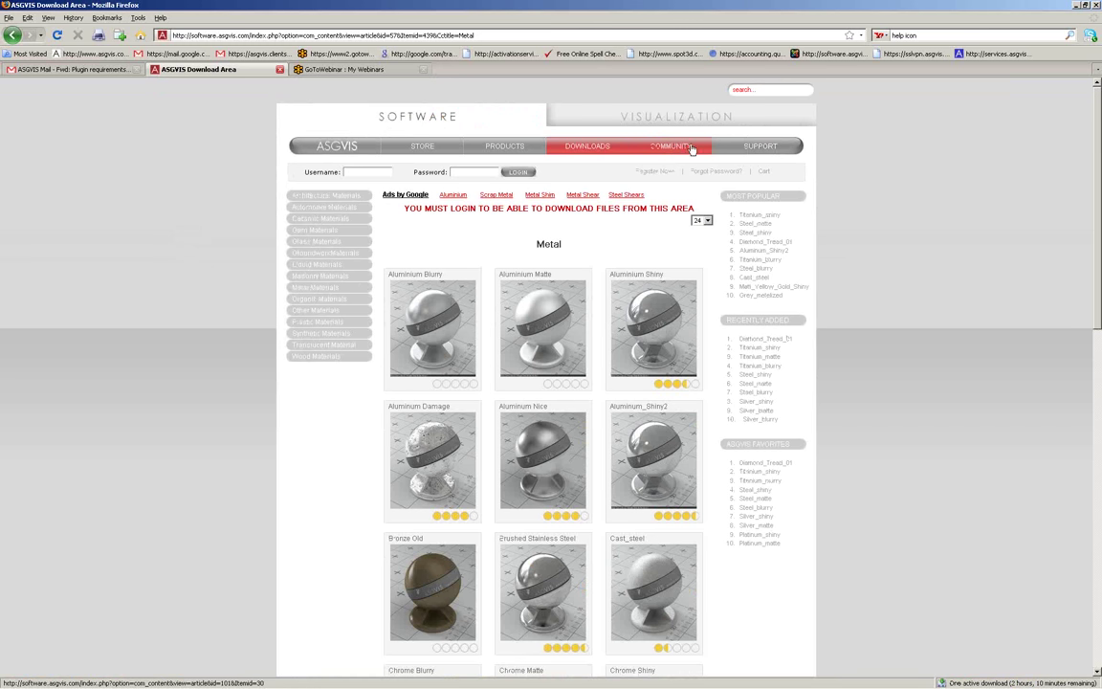
pyautogui.click(760, 150)
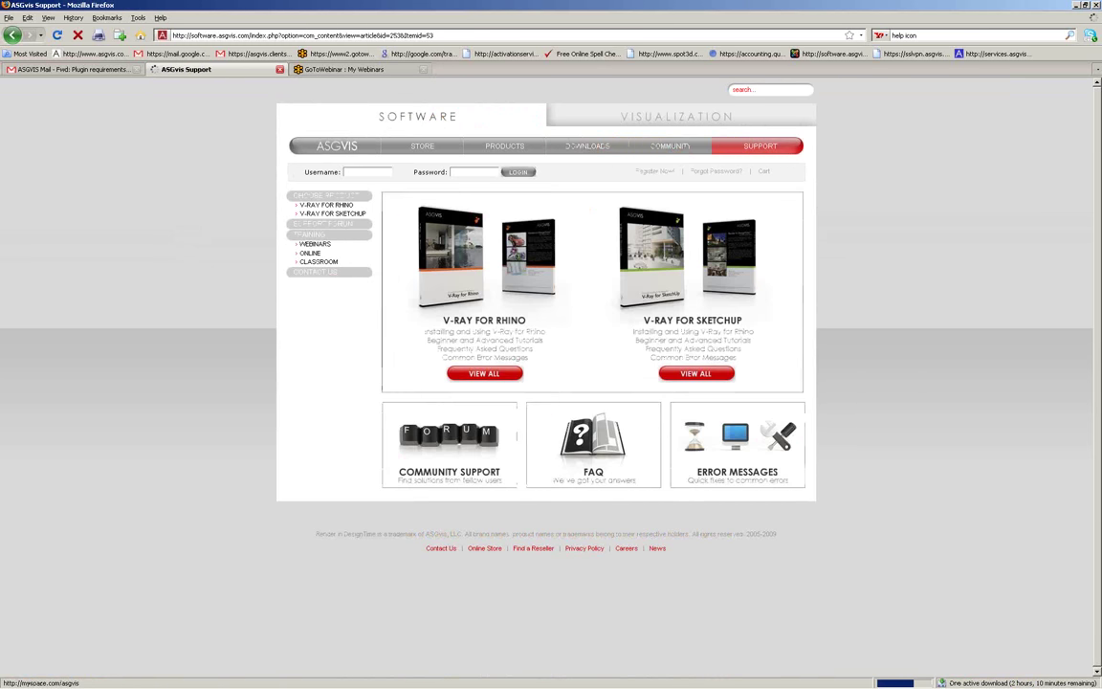
pyautogui.click(528, 406)
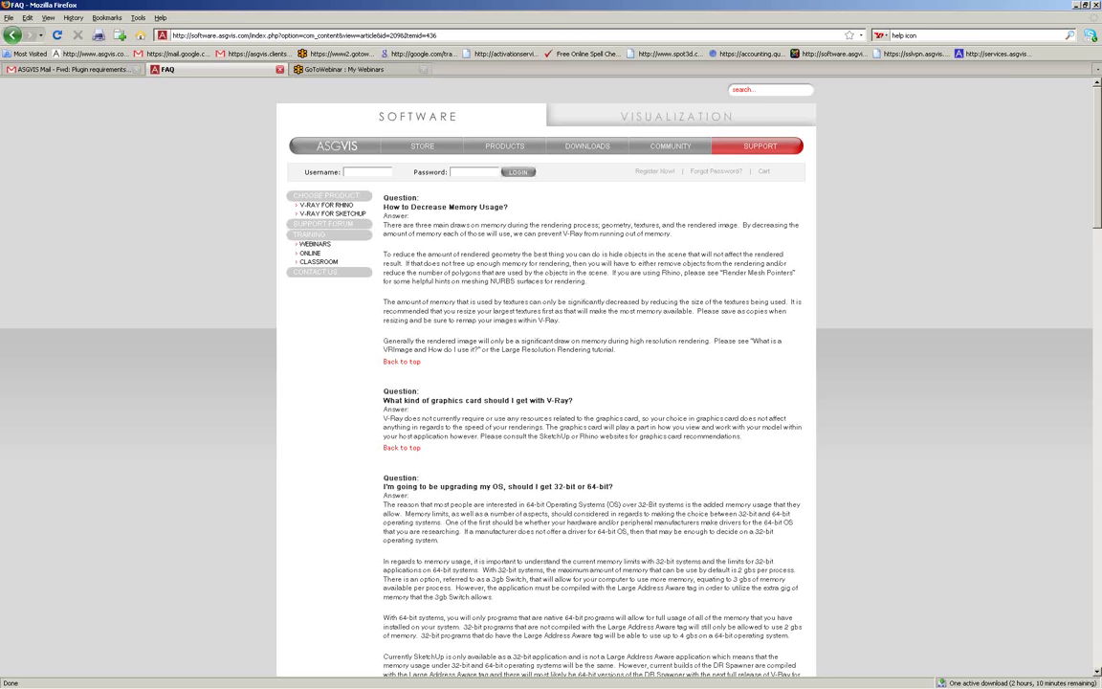
# - Return to Rhino, close the render options, and inspect the rendered knife in the frame buffer at 50% and 100% zoom
pyautogui.moveTo(355, 682)
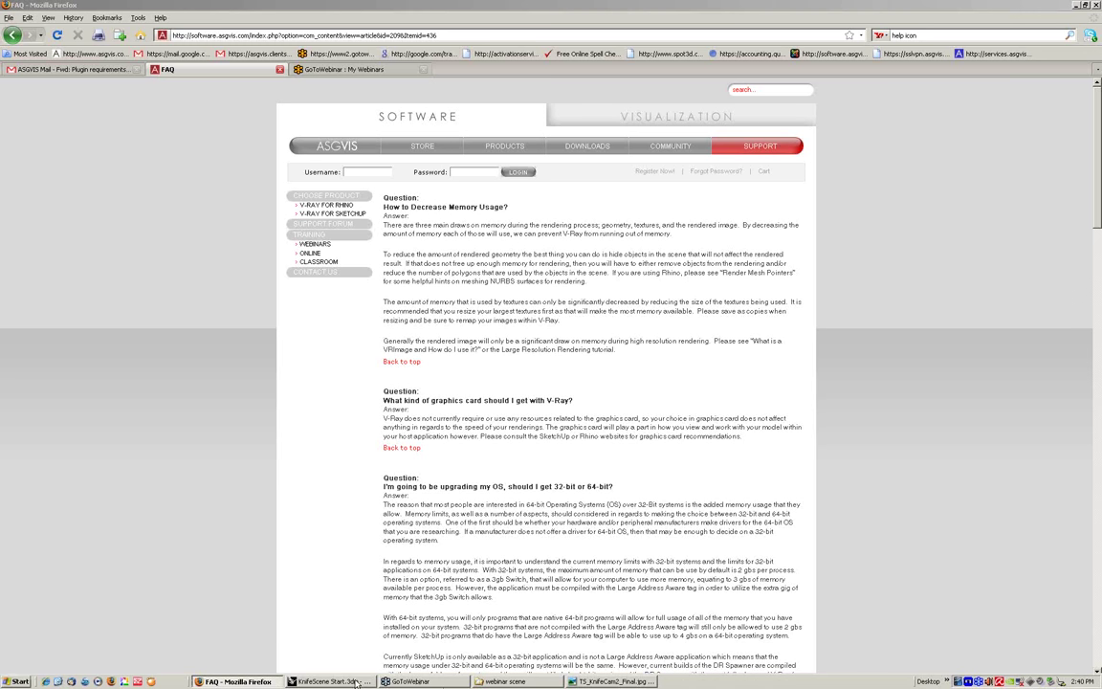
pyautogui.click(358, 682)
pyautogui.click(516, 60)
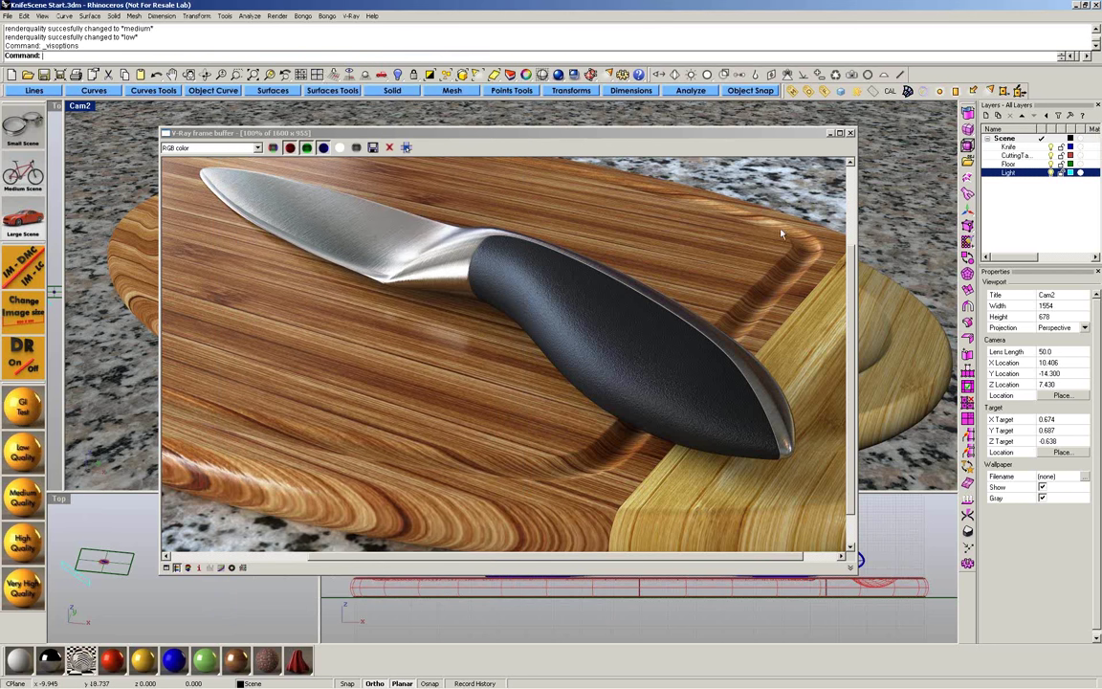
pyautogui.click(588, 275)
pyautogui.scroll(-1, 587, 274)
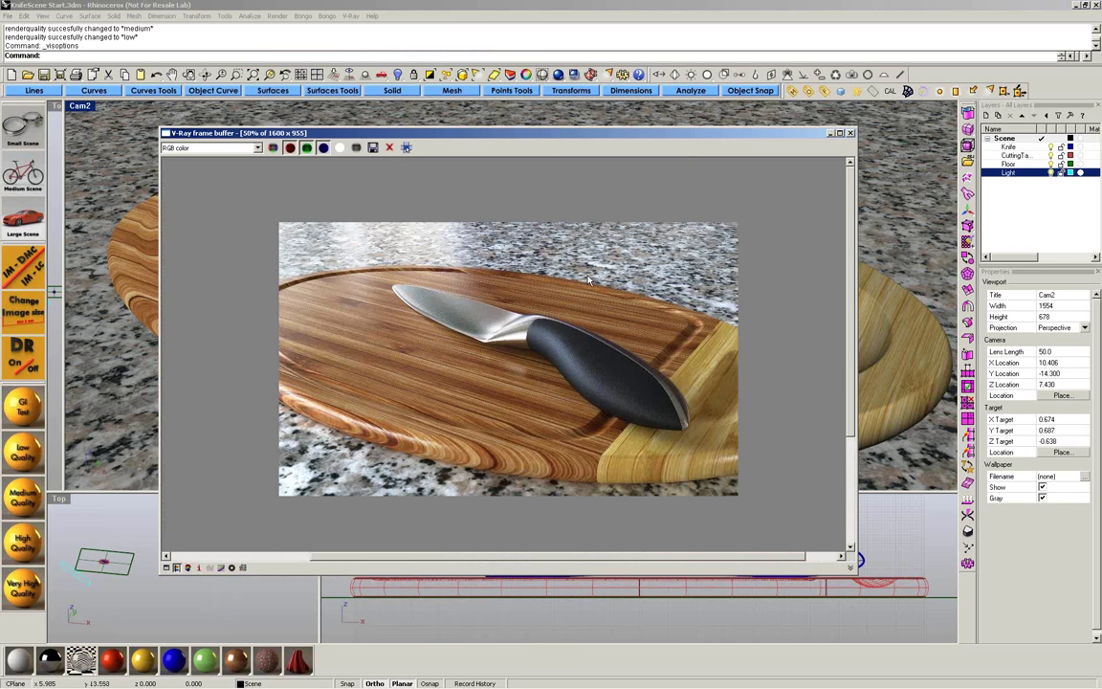
pyautogui.scroll(1, 587, 275)
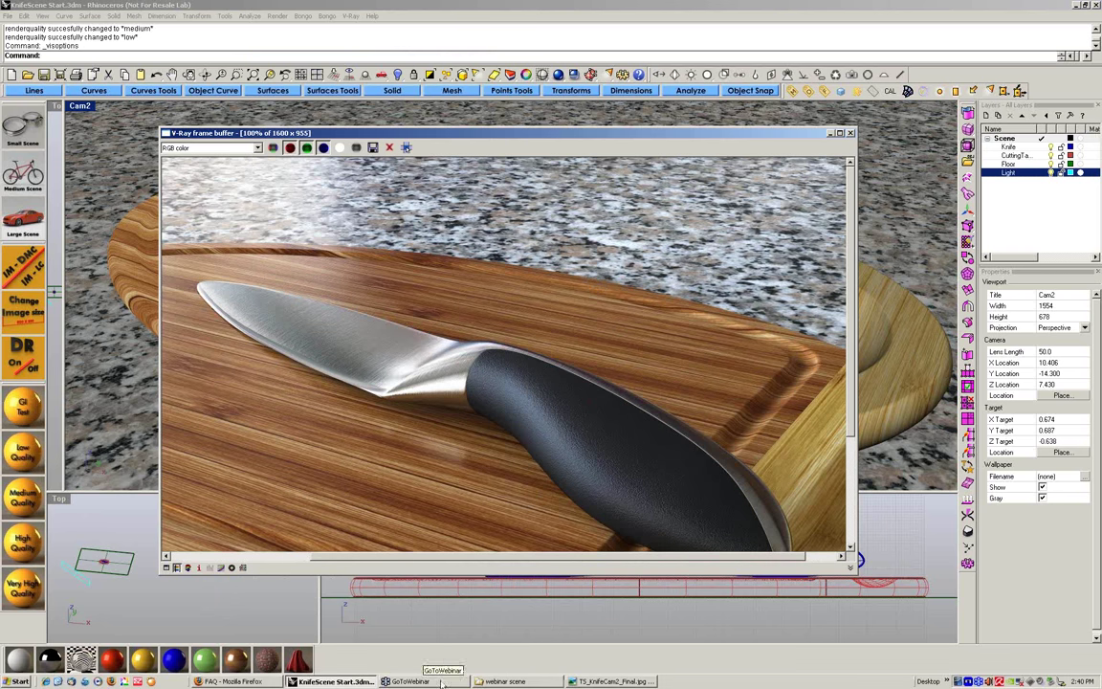
# - Check the webinar scene folder in Windows Explorer, then return to Rhino and close the V-Ray frame buffer
pyautogui.click(507, 680)
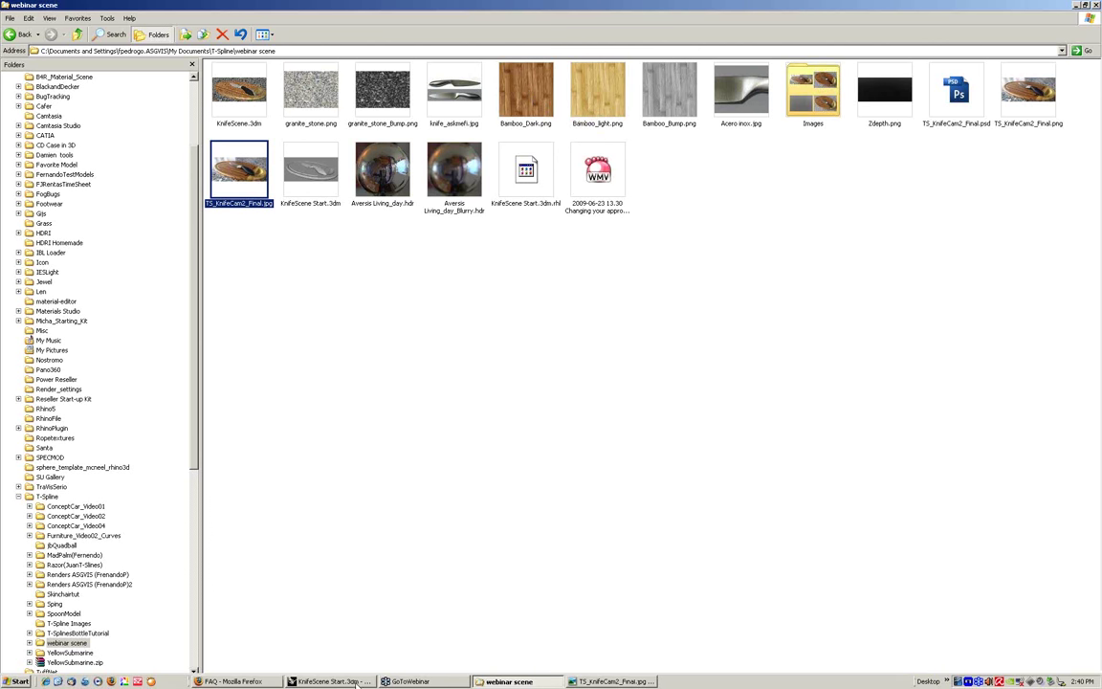
pyautogui.click(348, 683)
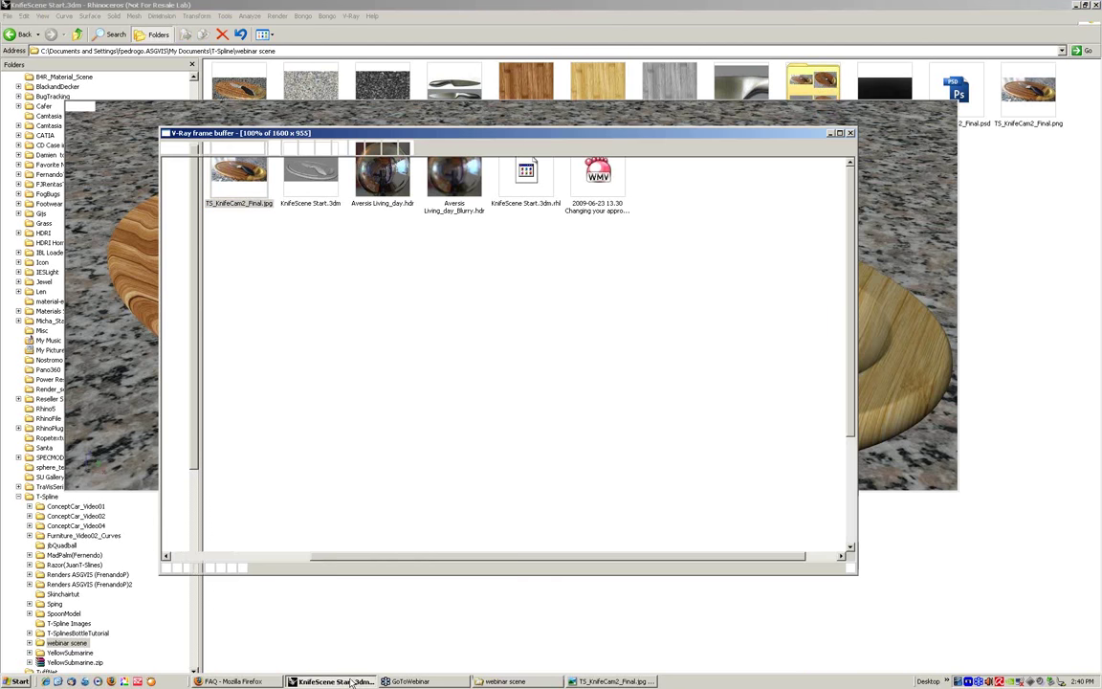
pyautogui.click(850, 133)
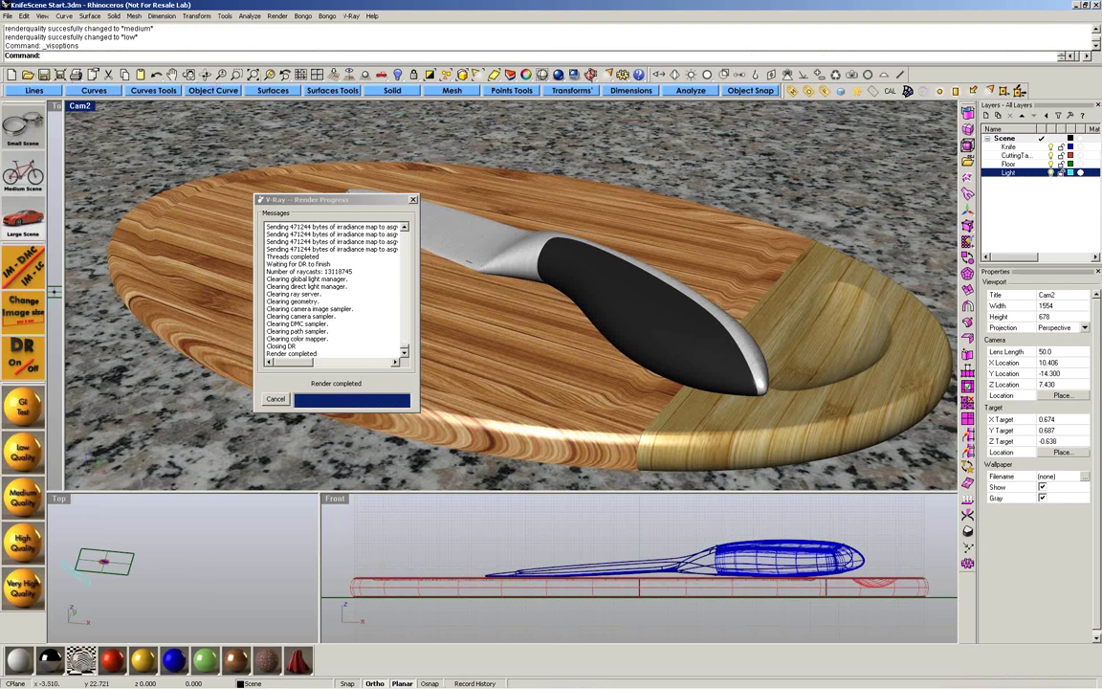
# - Examine the pop-up tool sets for lines, curves, curve tools, curves from objects, surfaces and surface tools
pyautogui.click(96, 91)
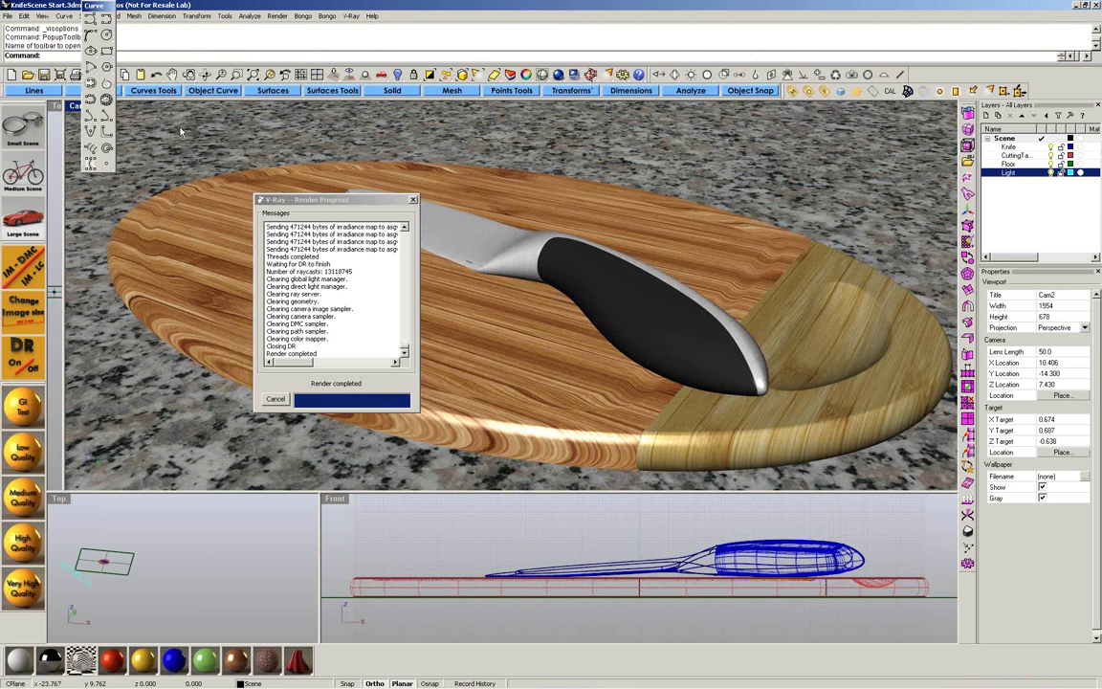
pyautogui.click(134, 89)
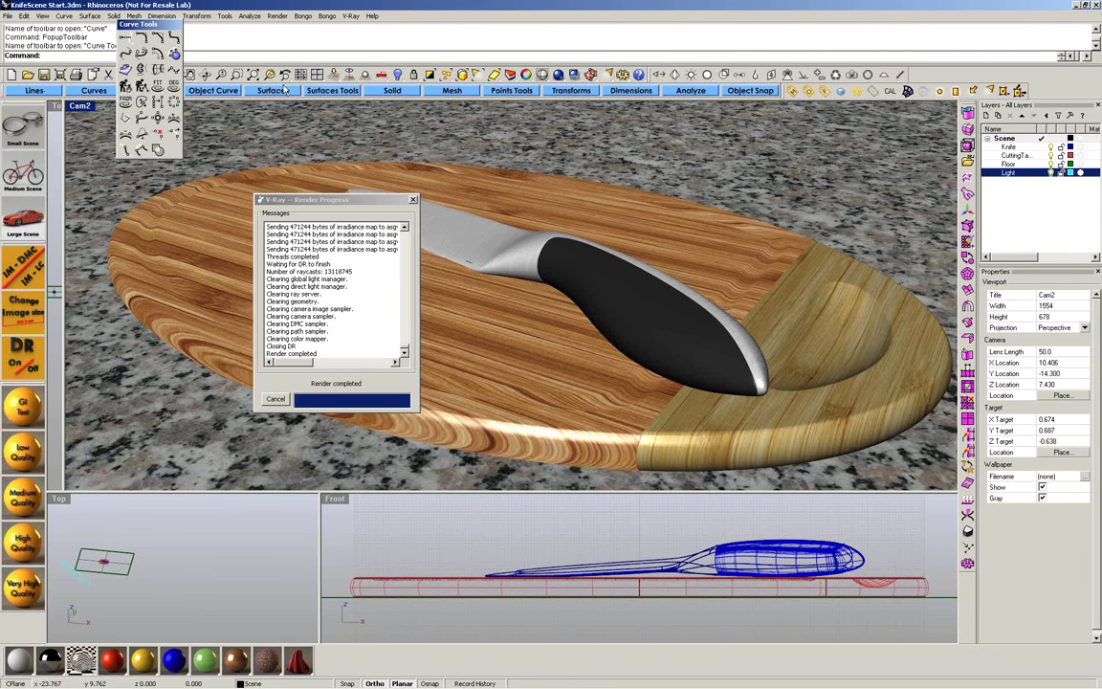
pyautogui.click(35, 91)
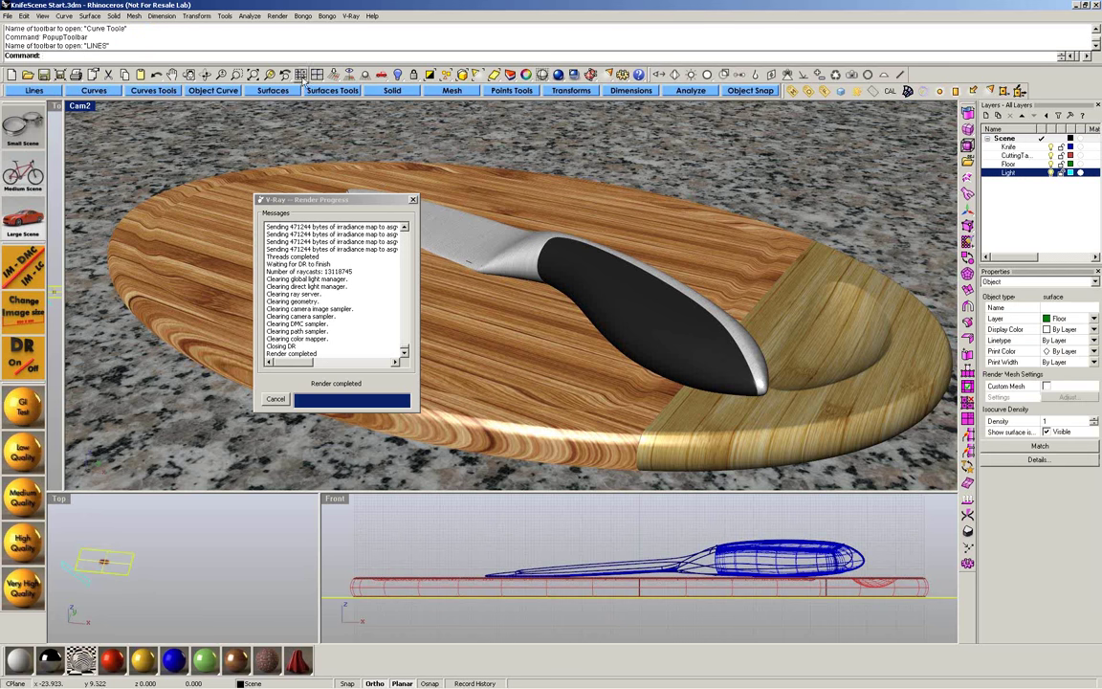
pyautogui.click(42, 91)
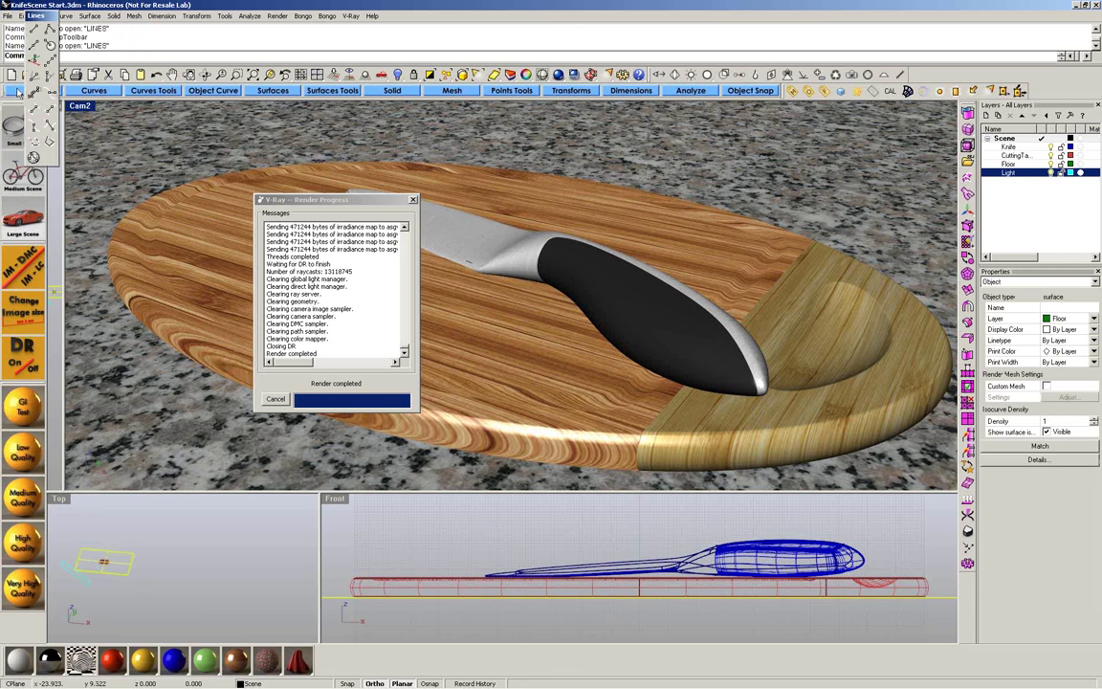
pyautogui.click(91, 91)
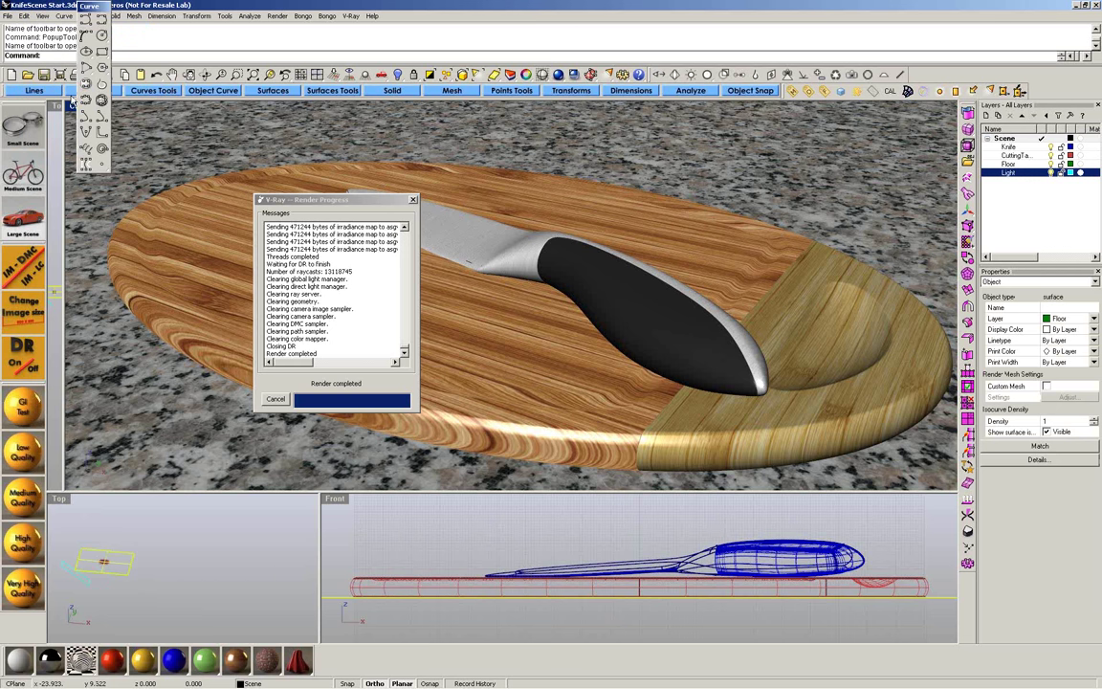
pyautogui.click(130, 90)
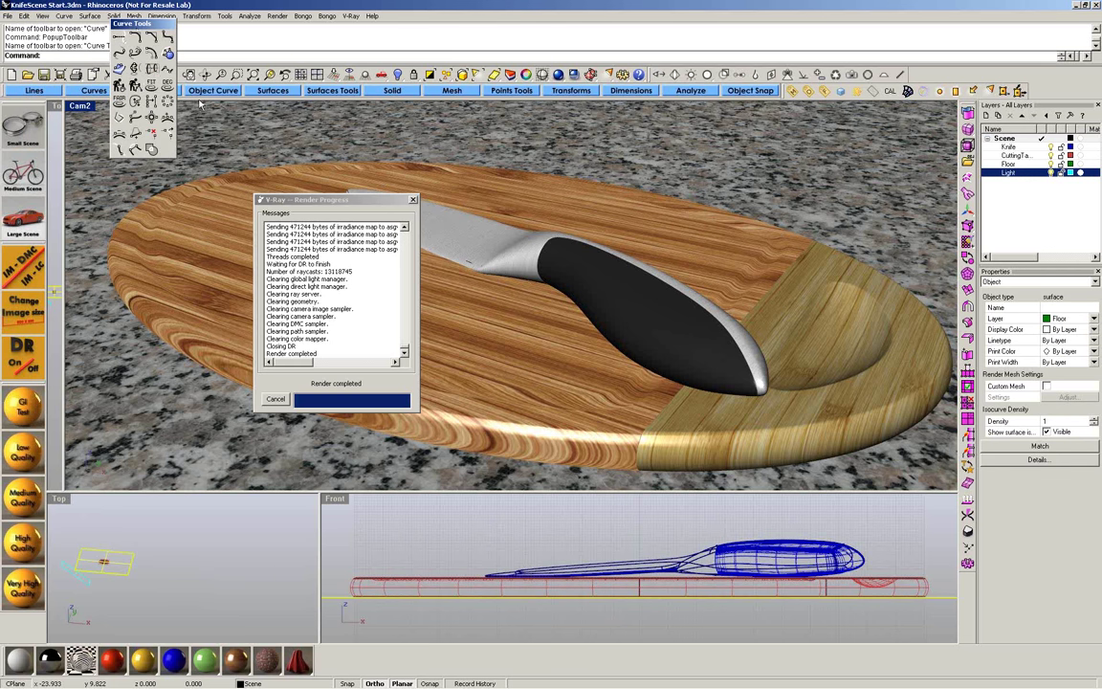
pyautogui.click(191, 90)
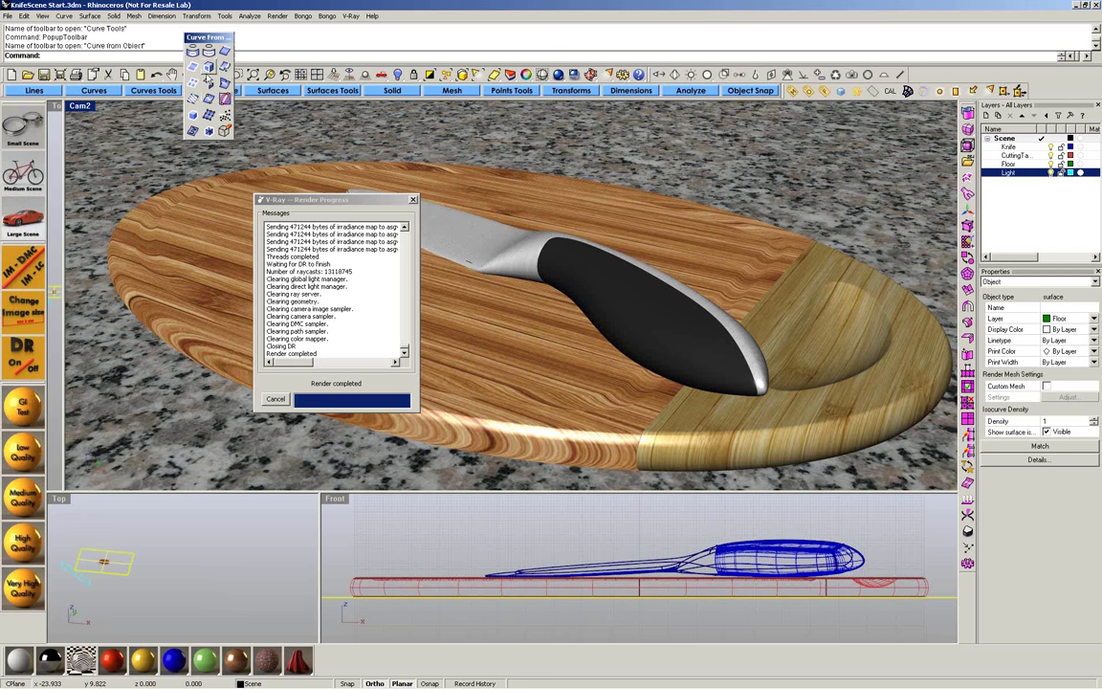
pyautogui.click(273, 90)
pyautogui.click(335, 91)
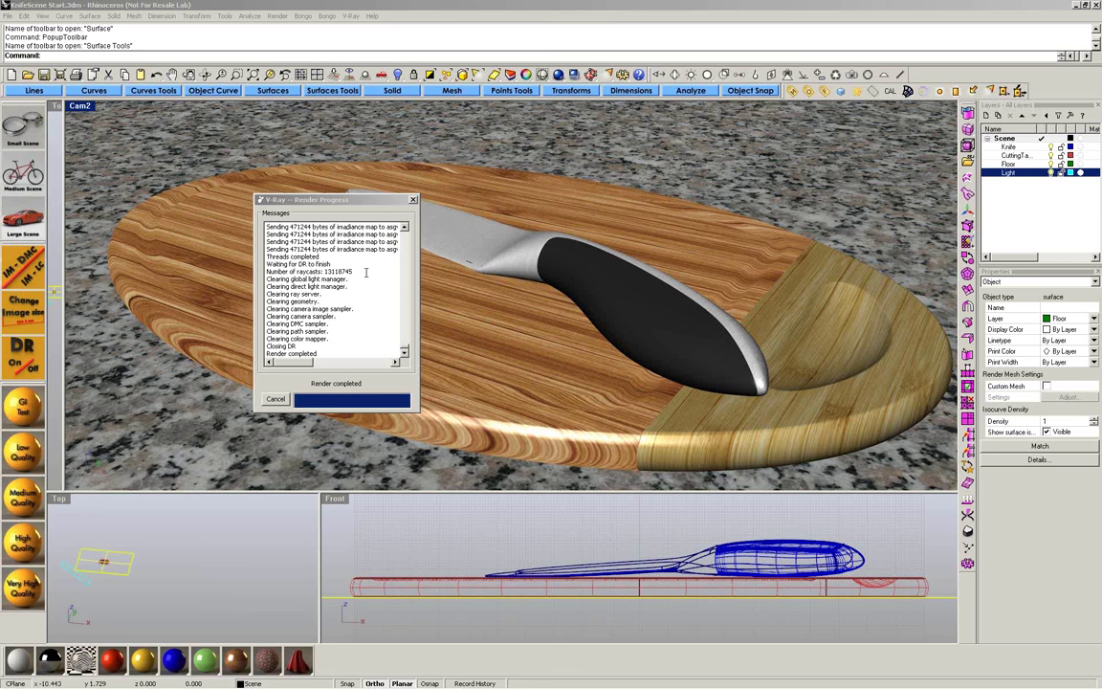
# - Close the render progress window and inspect the knife up close in TS_KnifeCam2_Final.jpg in Windows Picture and Fax Viewer
pyautogui.click(412, 199)
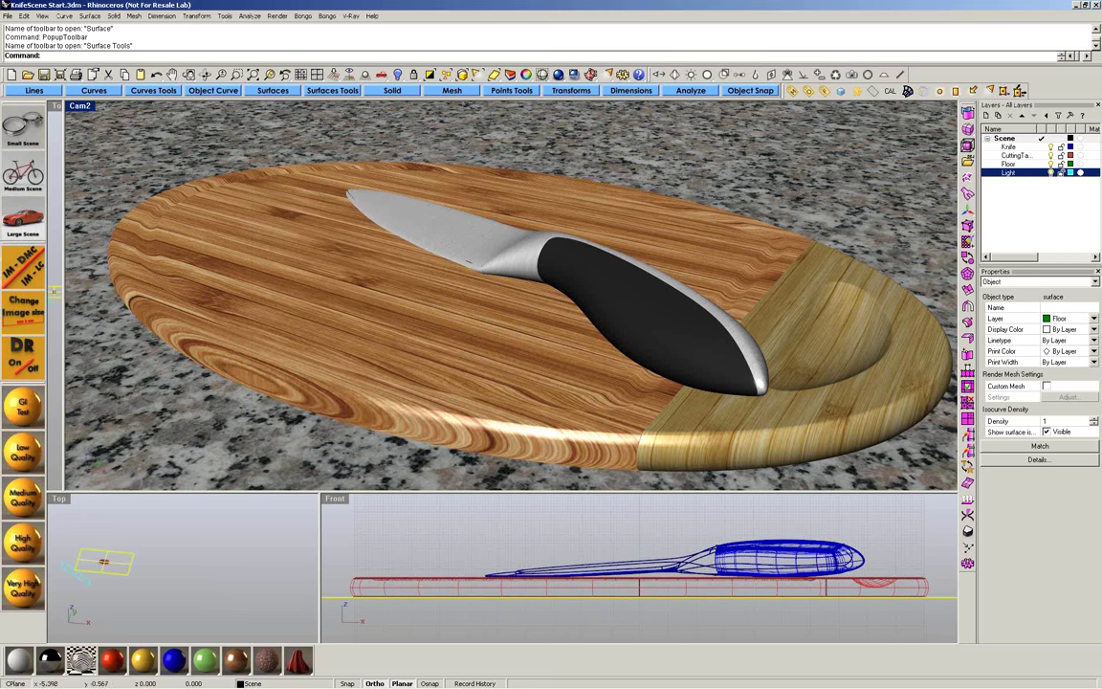
pyautogui.moveTo(544, 685)
pyautogui.click(612, 681)
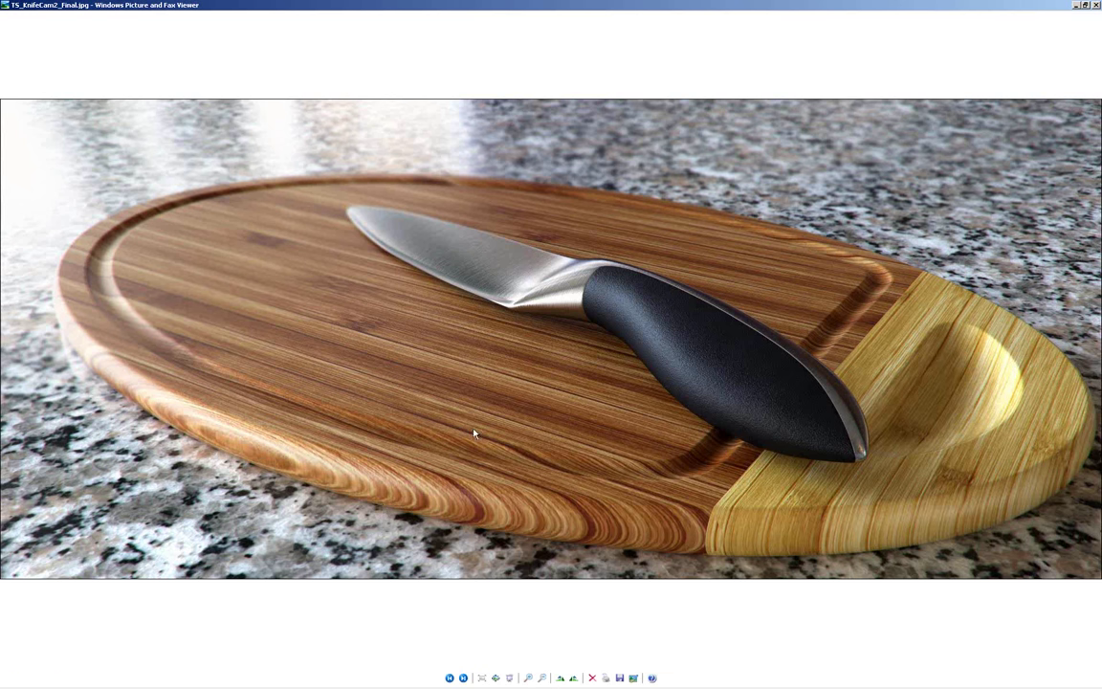
pyautogui.scroll(1, 501, 409)
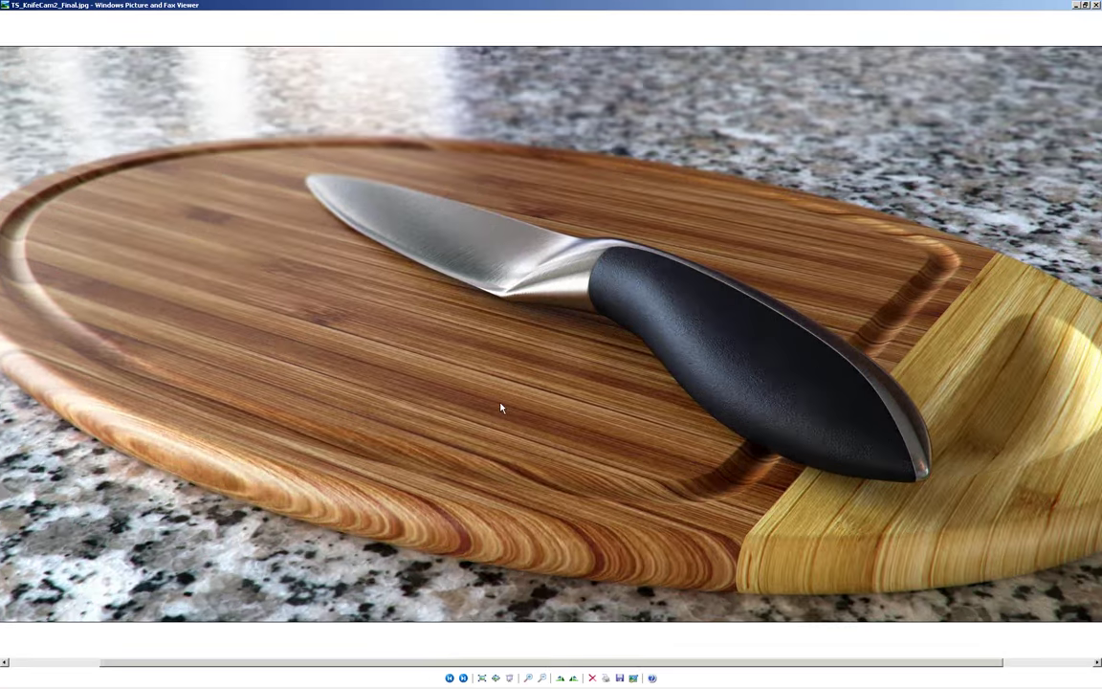
pyautogui.keyDown('ctrl'); pyautogui.scroll(1, 580, 376); pyautogui.keyUp('ctrl')
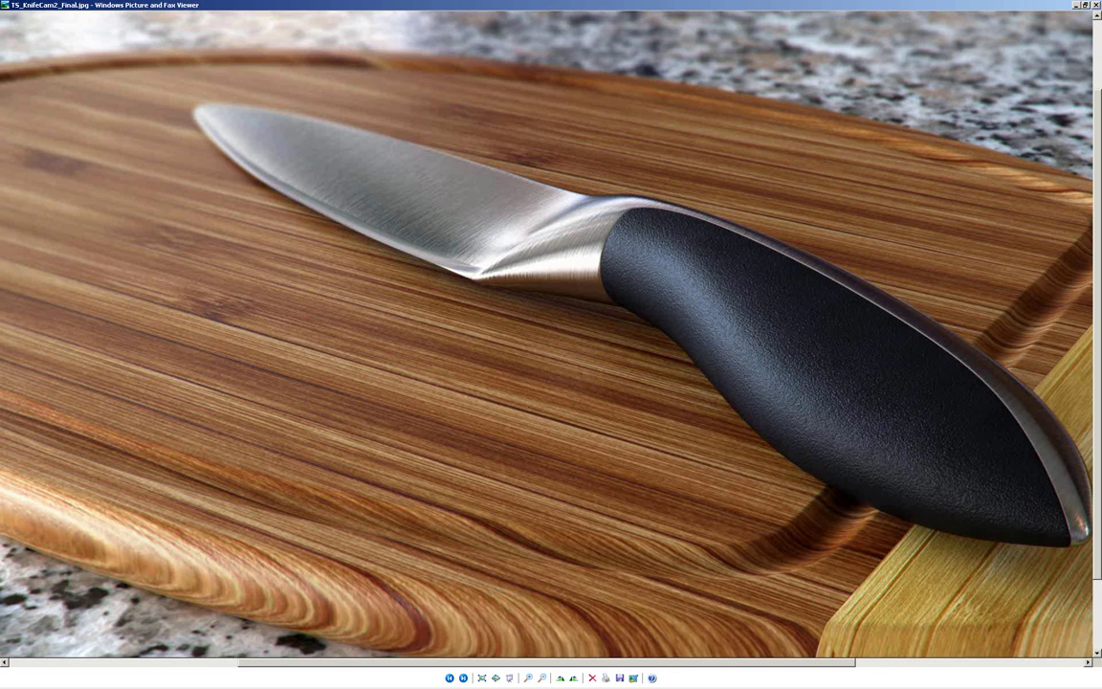
pyautogui.hotkey('alt', 'Tab')
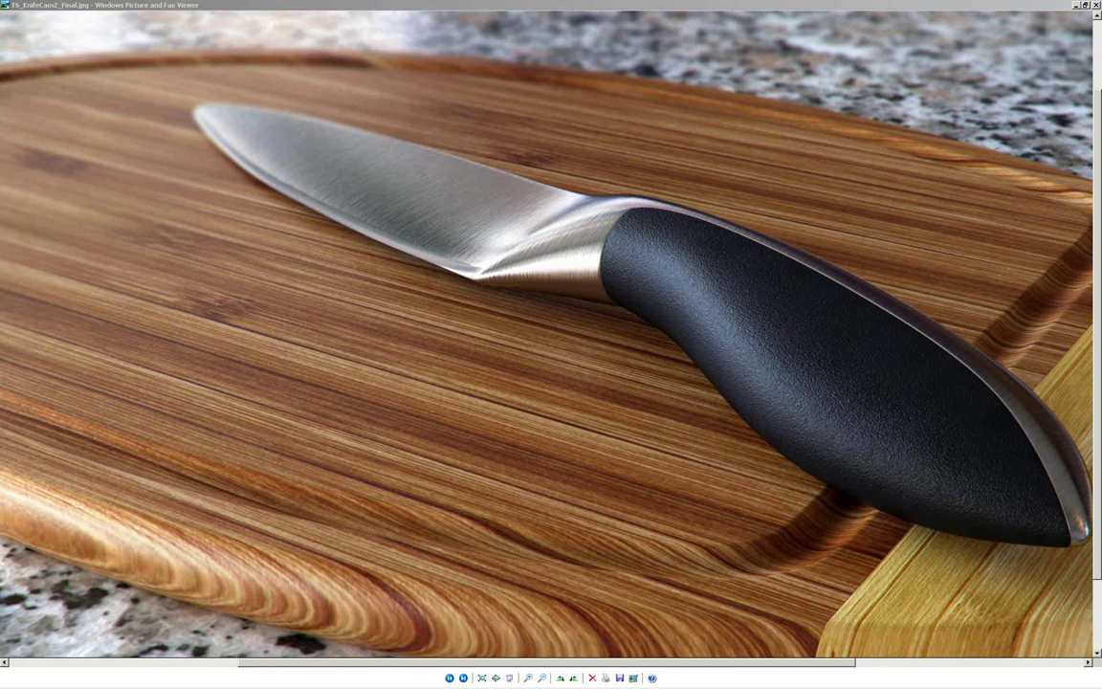